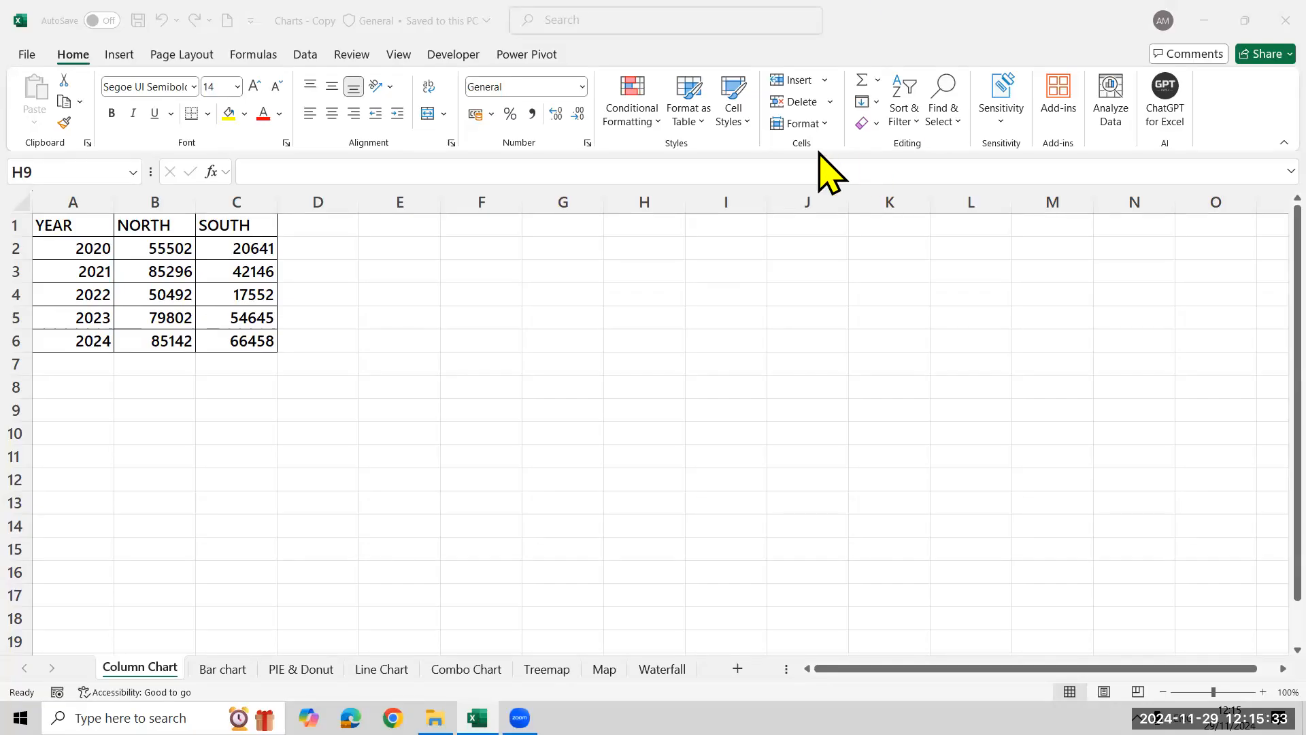
# Insert a clustered column chart from the table A1:C6, using the variant that plots YEAR, NORTH and SOUTH as series
pyautogui.click(585, 524)
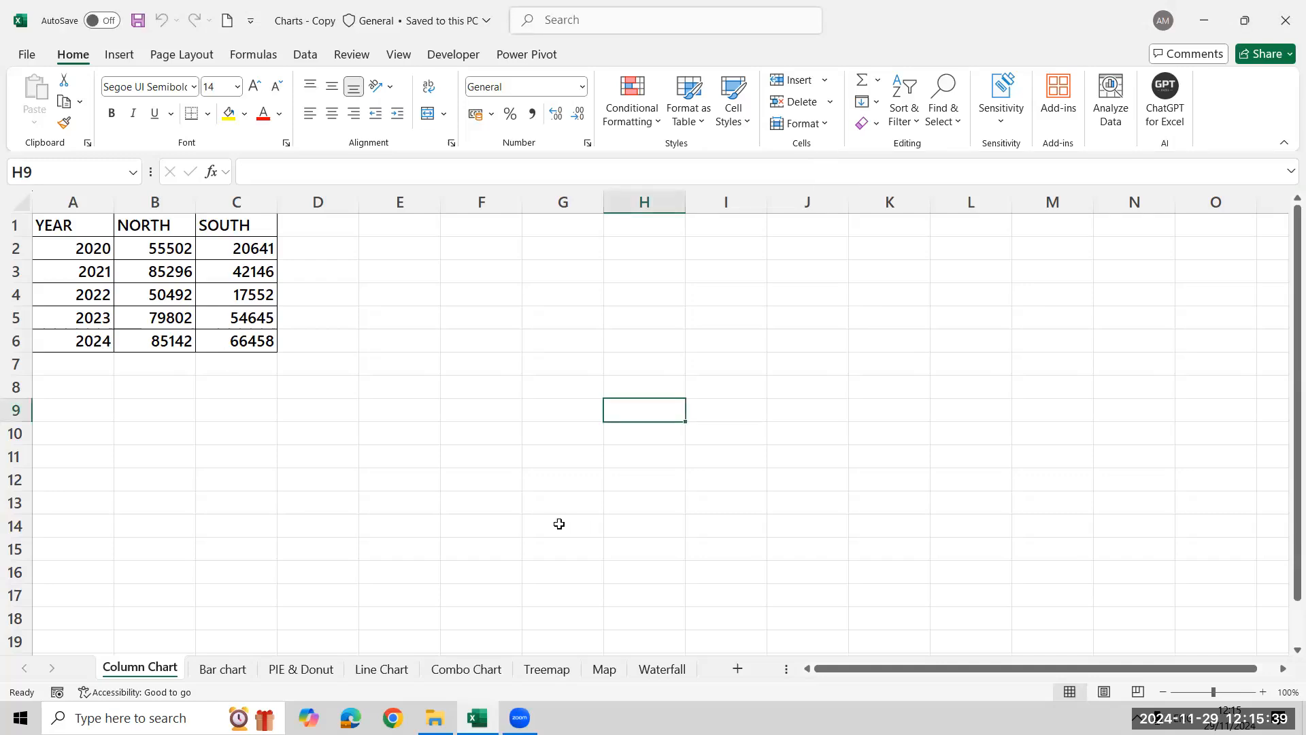
pyautogui.click(235, 337)
pyautogui.hotkey('ctrl', 'a')
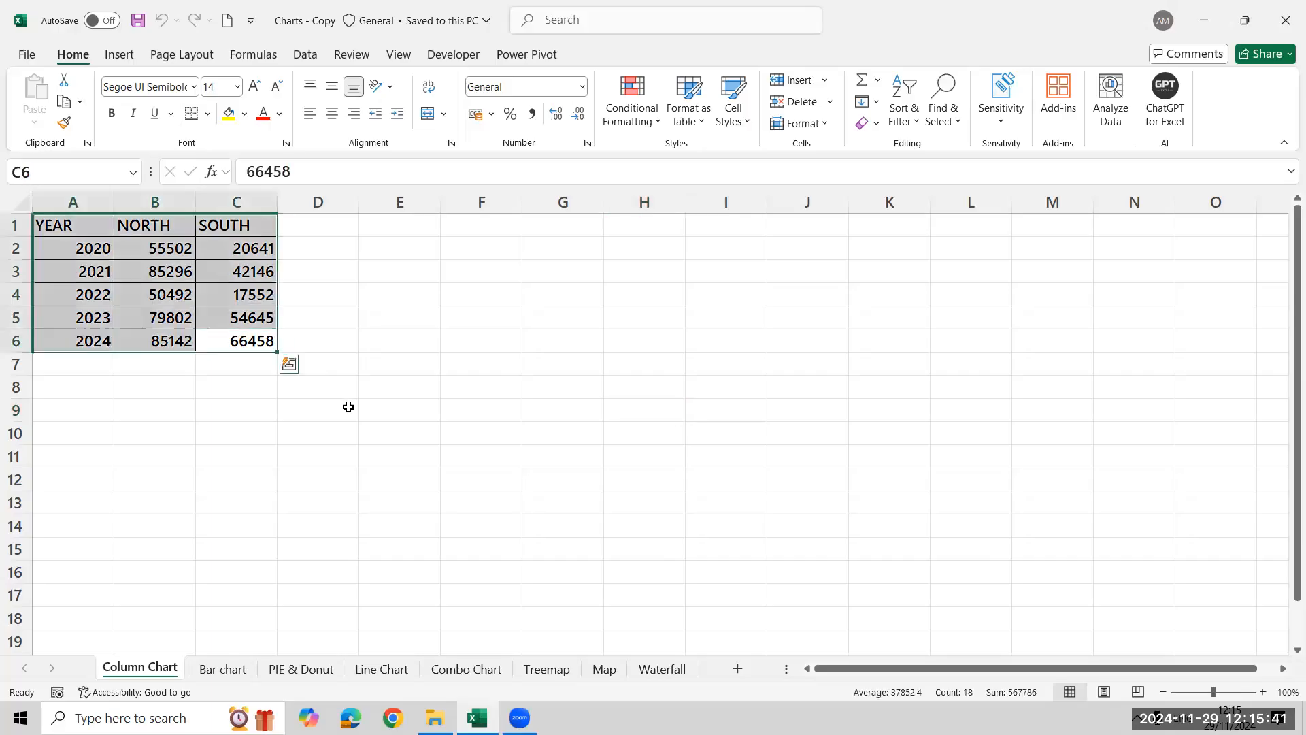
pyautogui.click(135, 54)
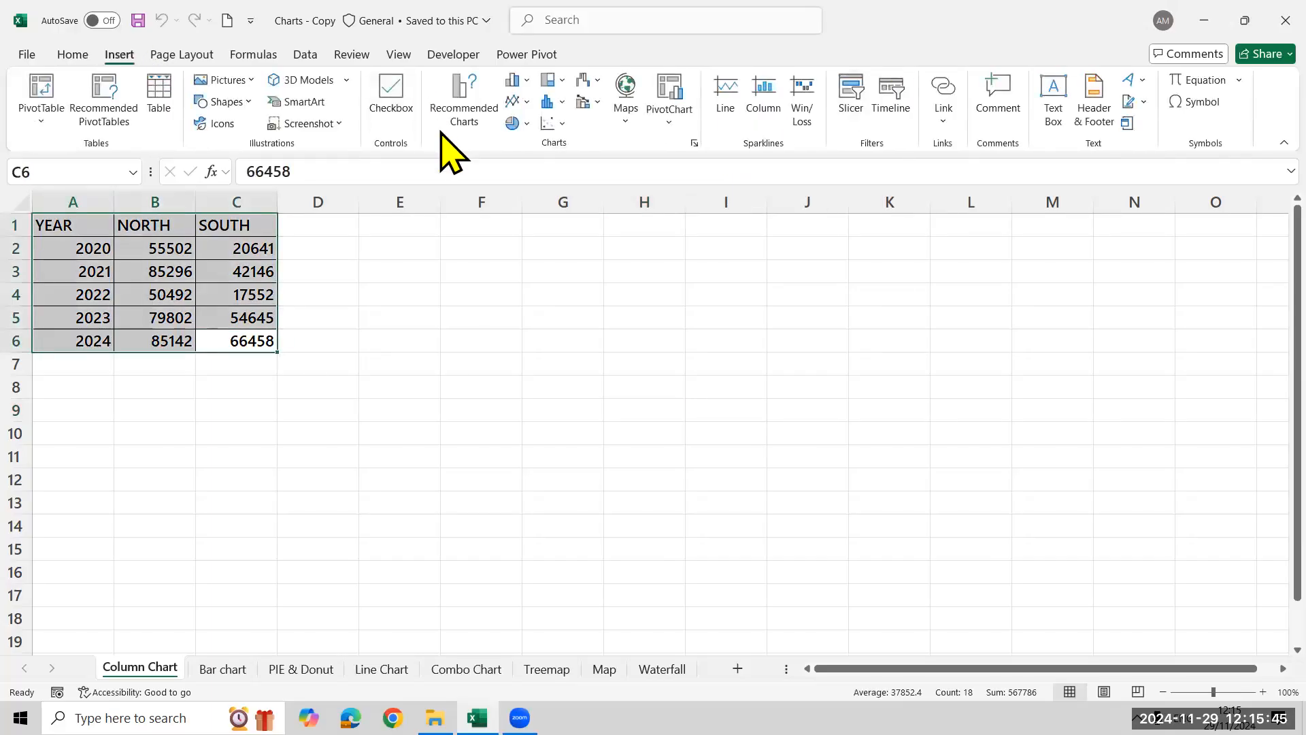
pyautogui.click(454, 111)
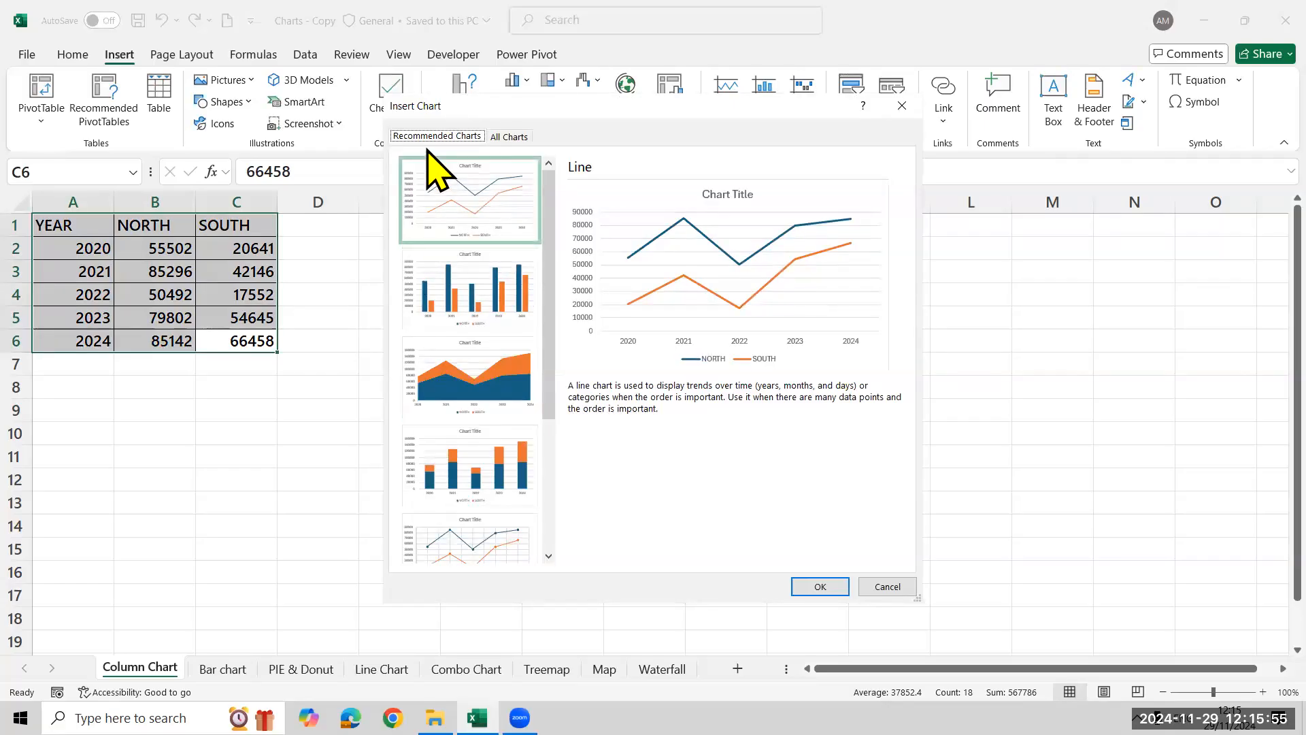
pyautogui.click(512, 136)
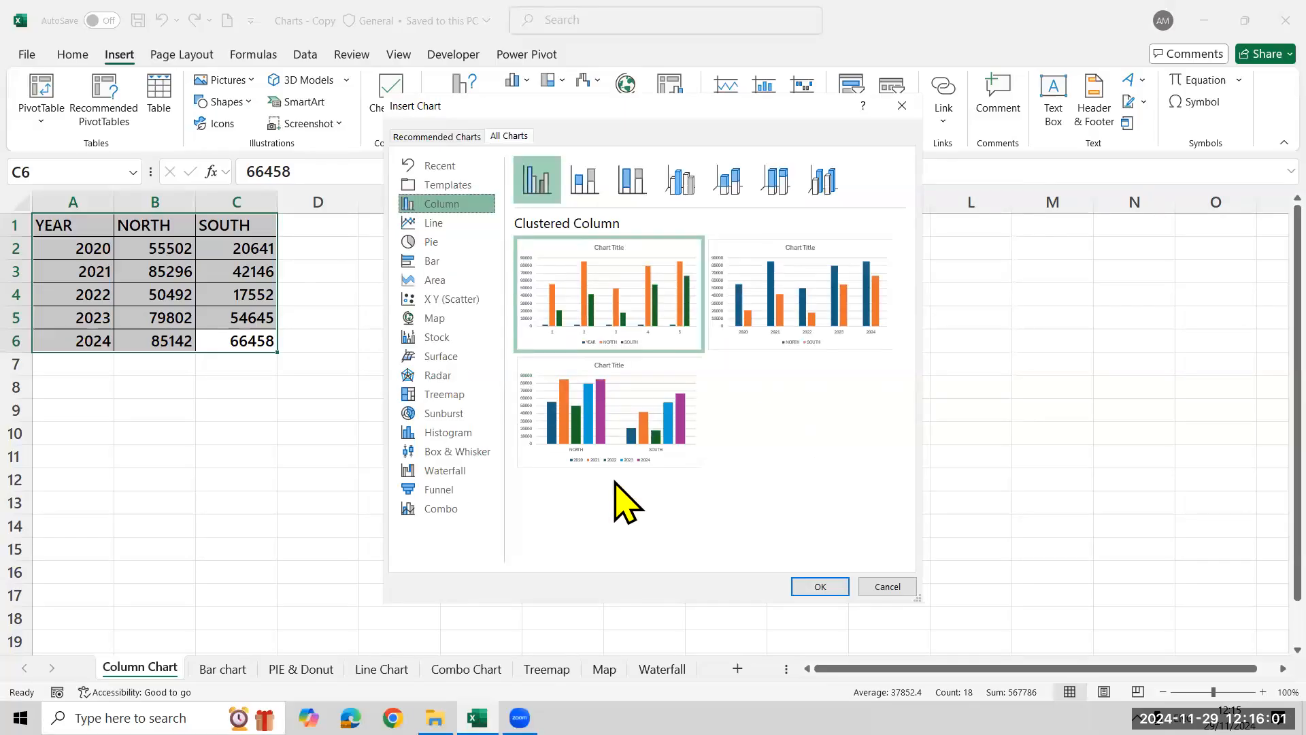
pyautogui.moveTo(634, 300)
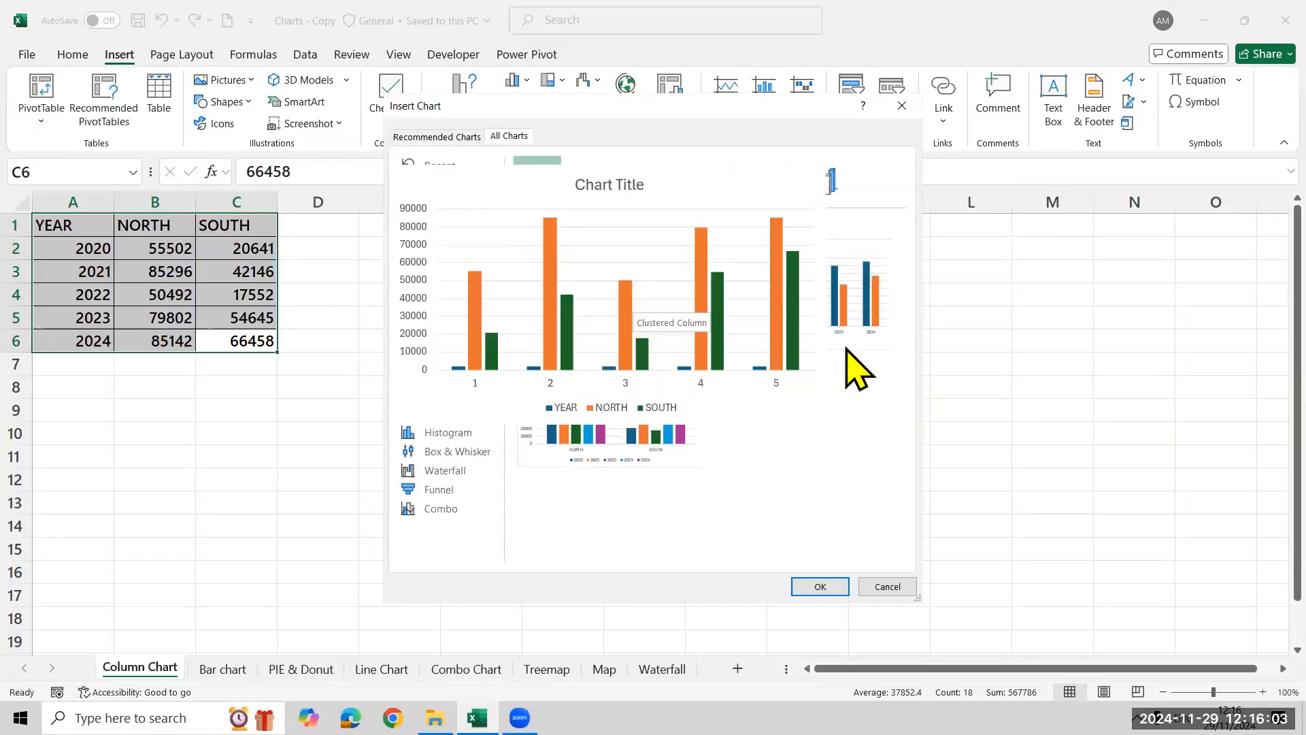
pyautogui.moveTo(860, 315)
pyautogui.moveTo(618, 433)
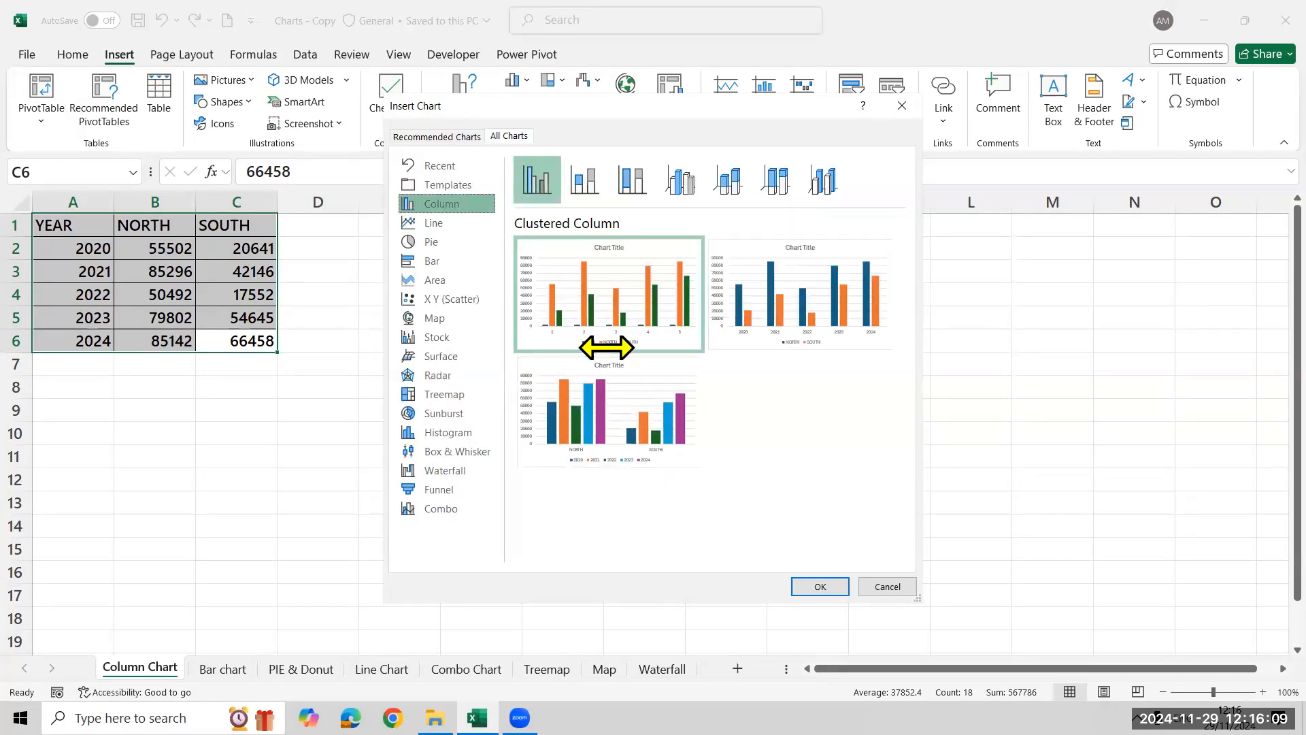
pyautogui.moveTo(606, 330)
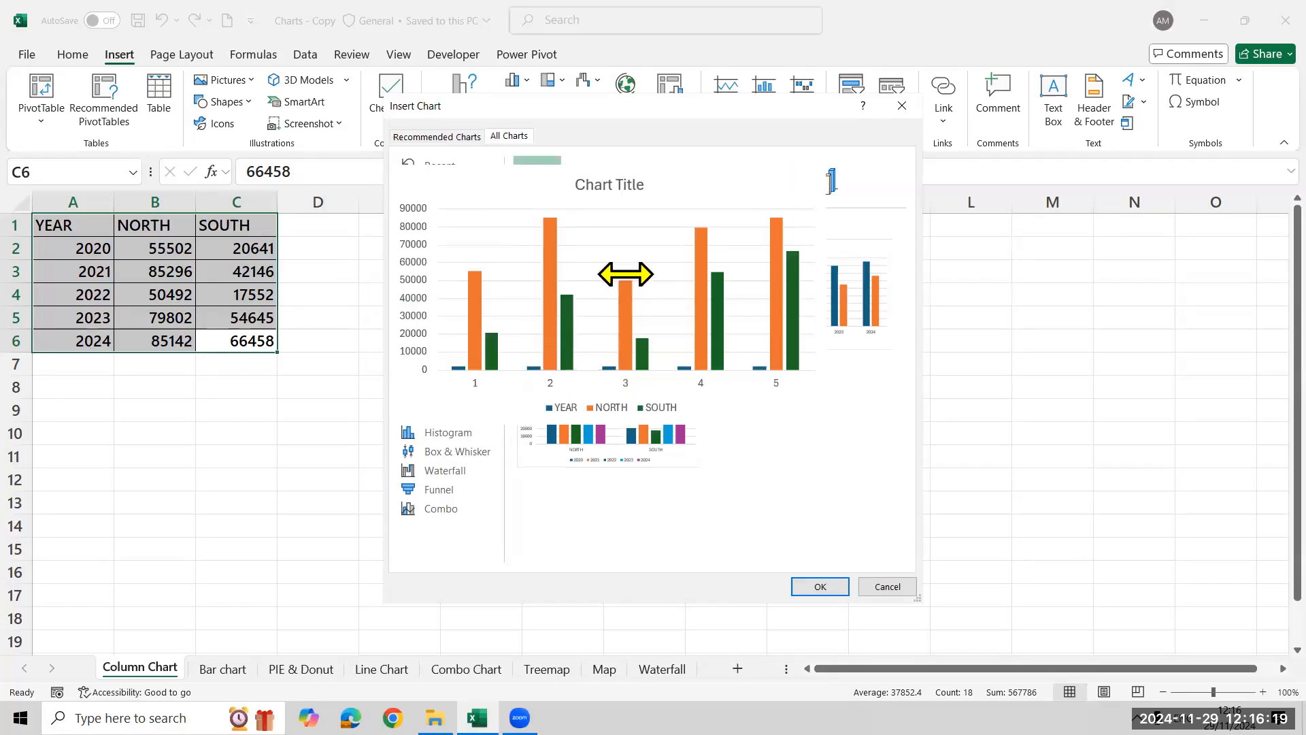
pyautogui.click(817, 586)
pyautogui.press('Escape')
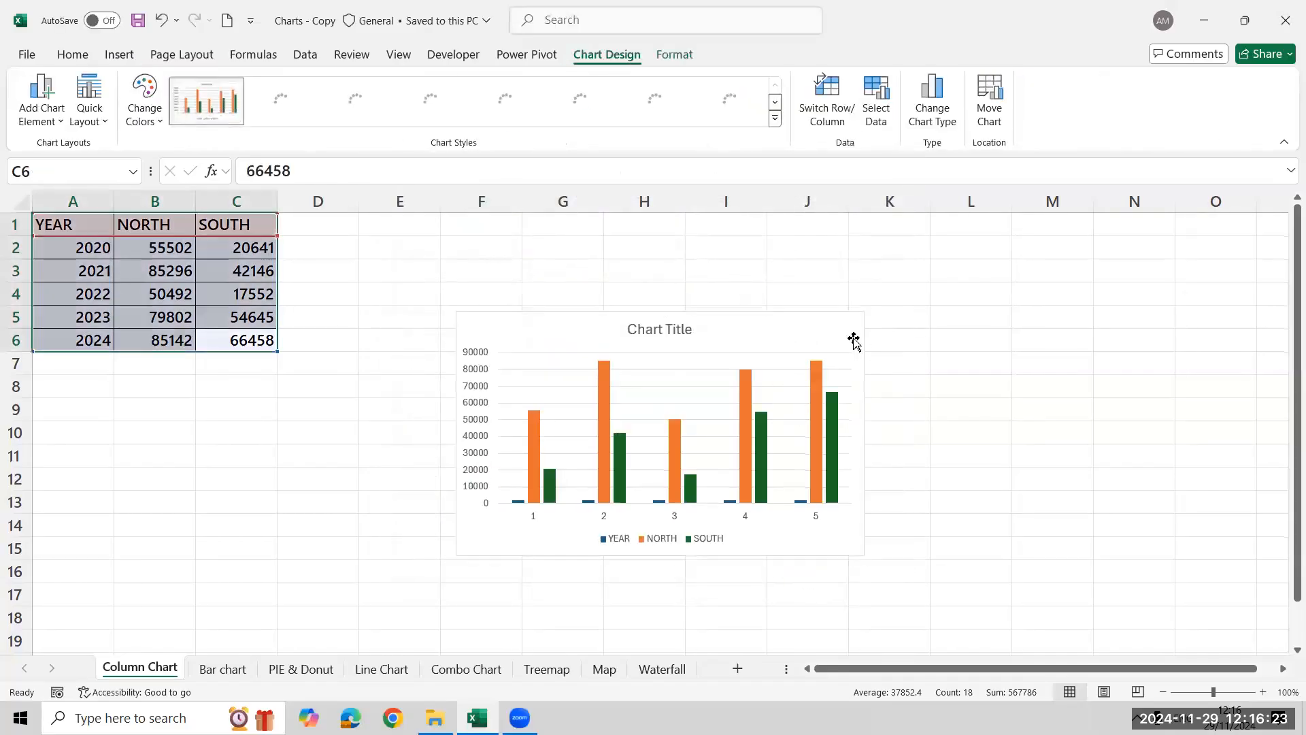
# Enlarge the column chart that plots YEAR as a series, then delete it from the sheet
pyautogui.click(862, 328)
pyautogui.moveTo(863, 313); pyautogui.dragTo(1023, 243)
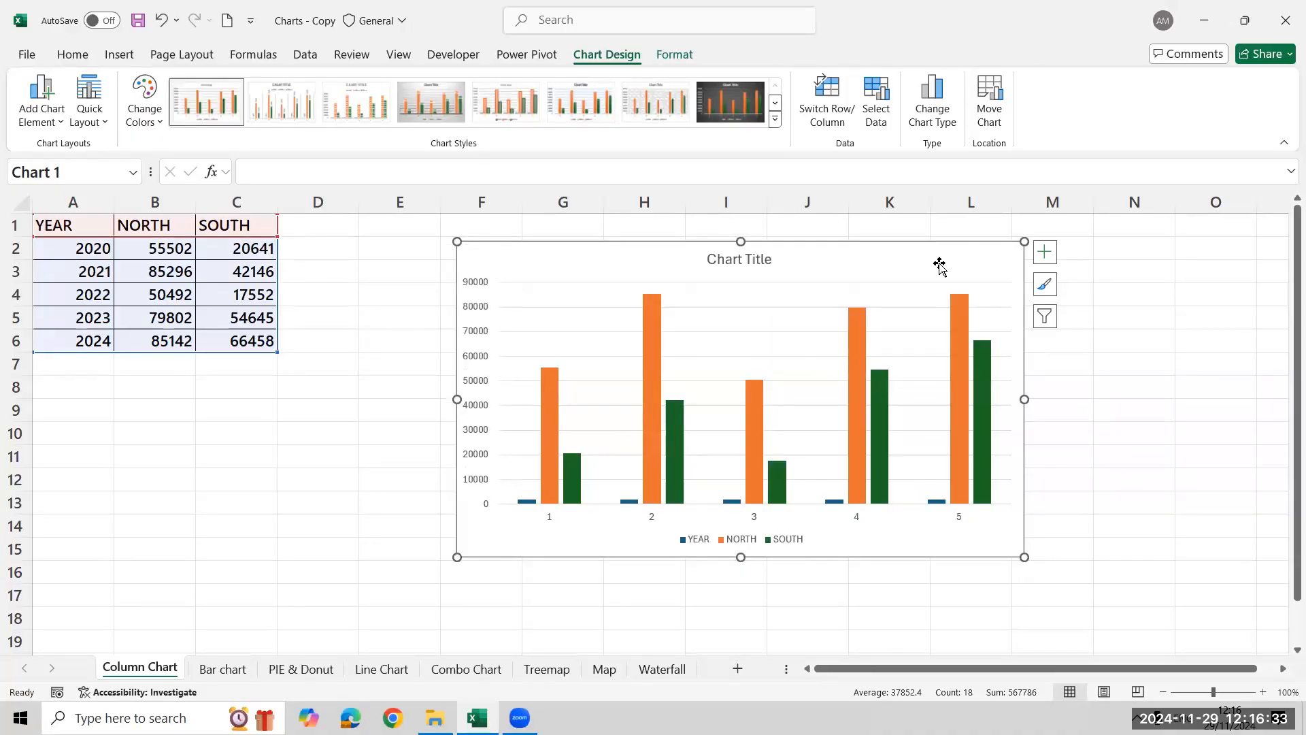
pyautogui.press('Delete')
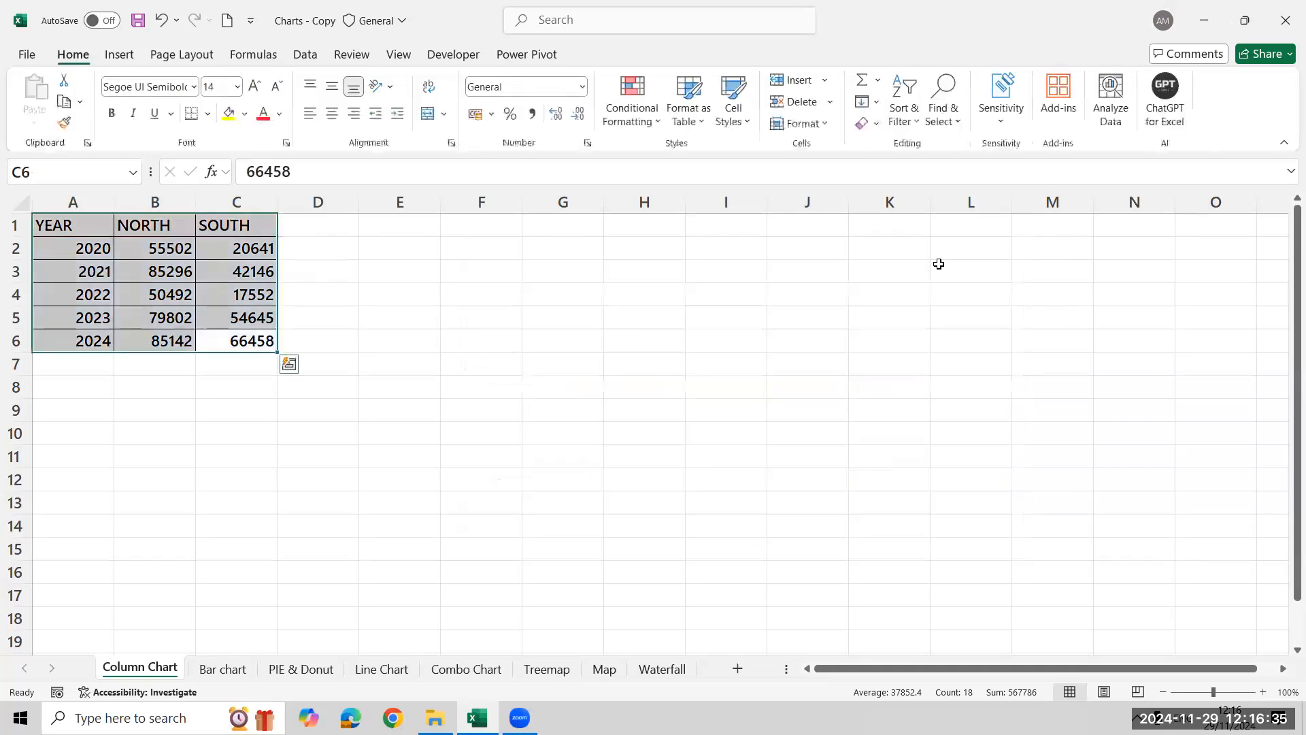
# Insert a clustered column chart with years on the axis and NORTH and SOUTH as series, then place it beside the table and widen it
pyautogui.click(114, 56)
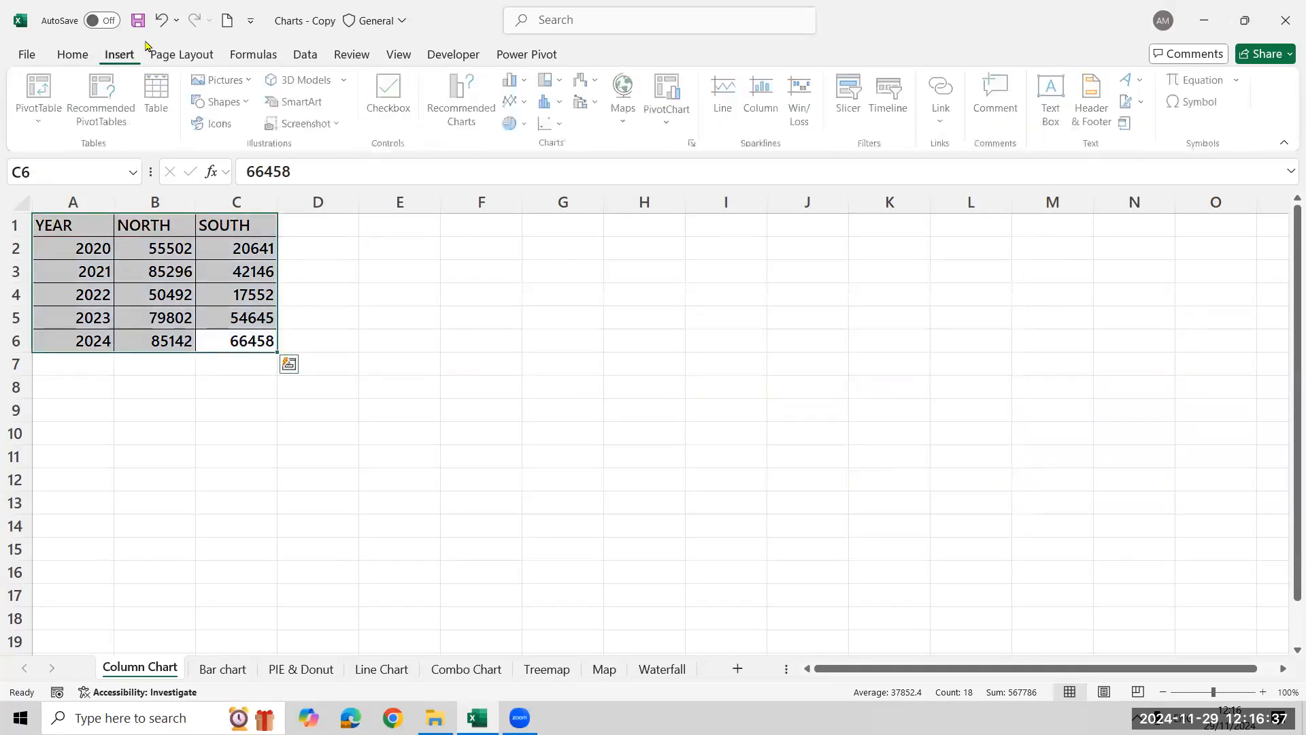
pyautogui.click(467, 115)
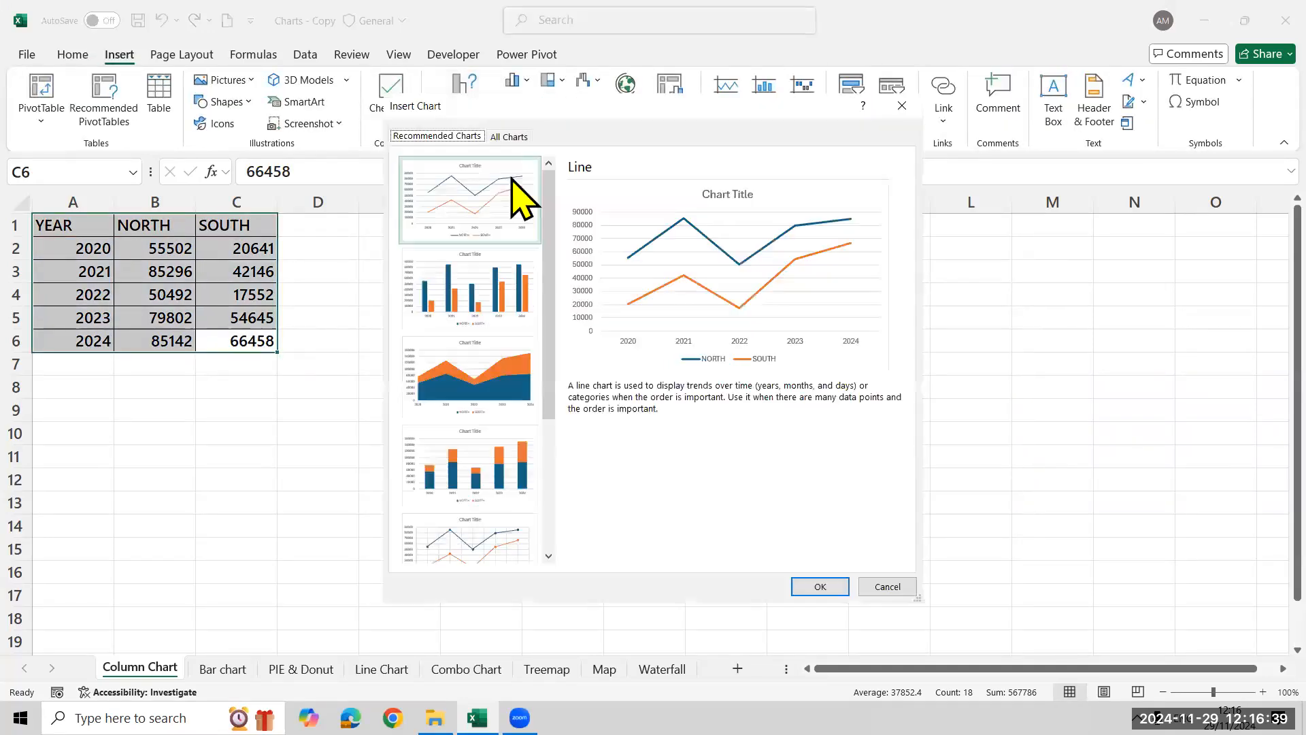
pyautogui.click(504, 136)
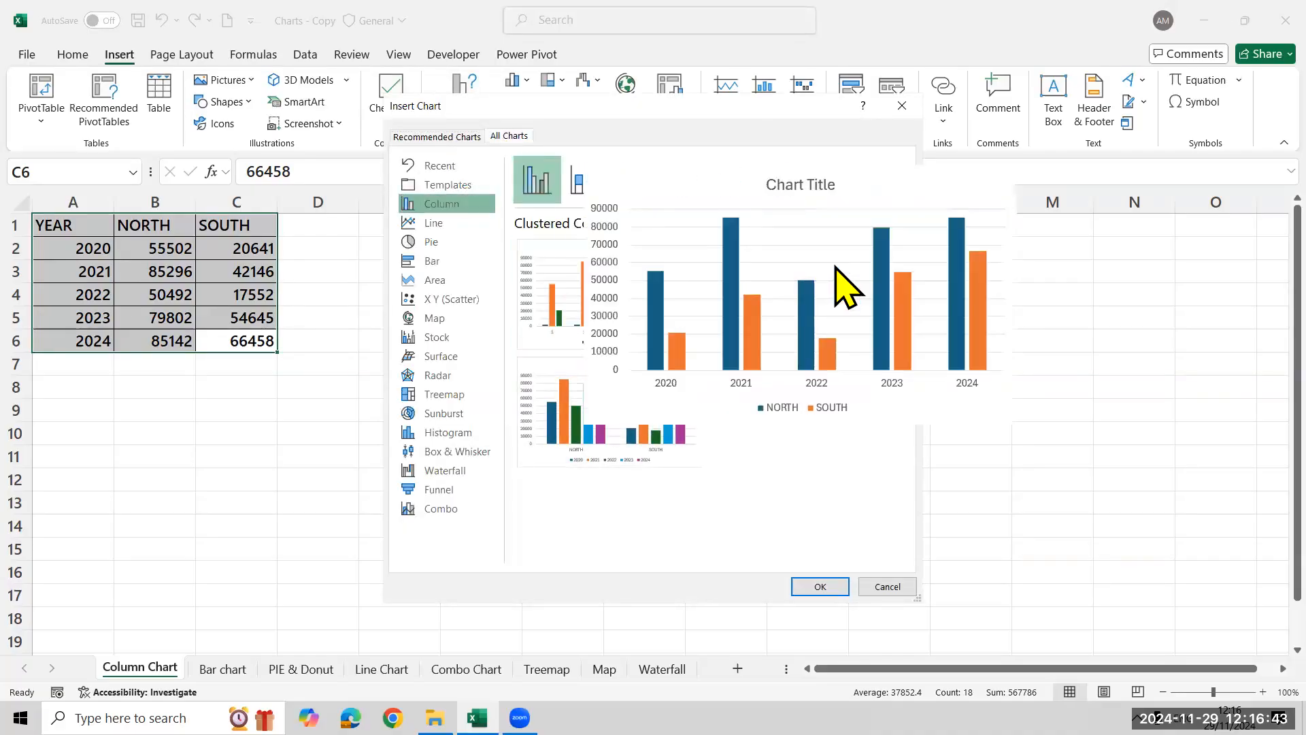
pyautogui.click(813, 586)
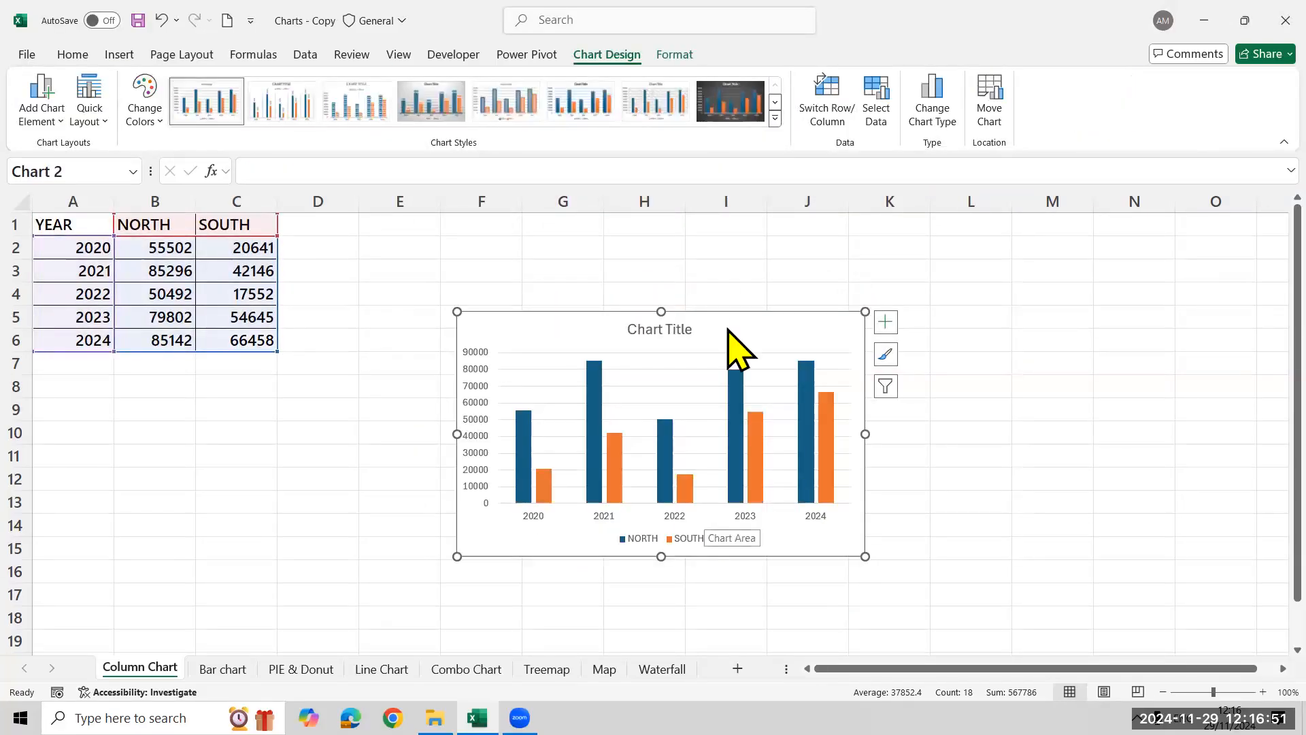
pyautogui.moveTo(764, 341); pyautogui.dragTo(649, 253)
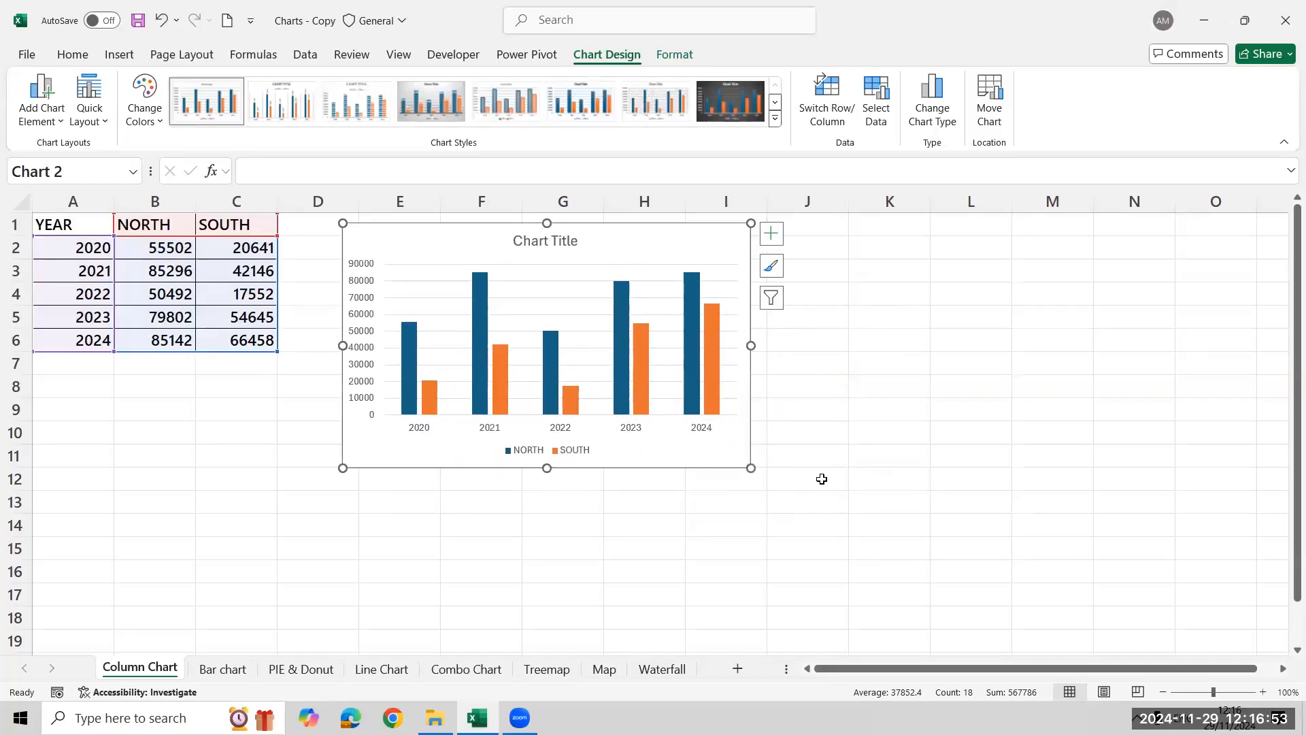
pyautogui.moveTo(751, 468); pyautogui.dragTo(839, 468)
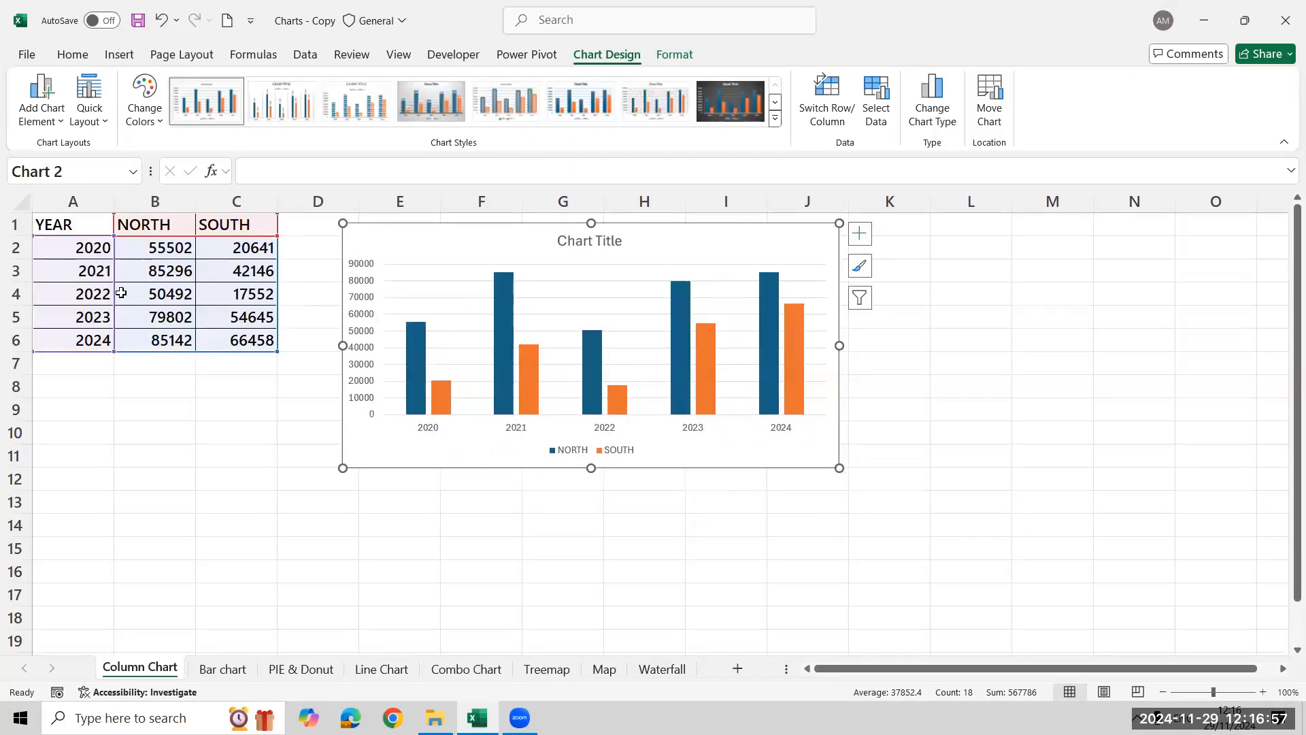
# Change the 2023 SOUTH value in C5 to 85000, then undo that change
pyautogui.click(245, 250)
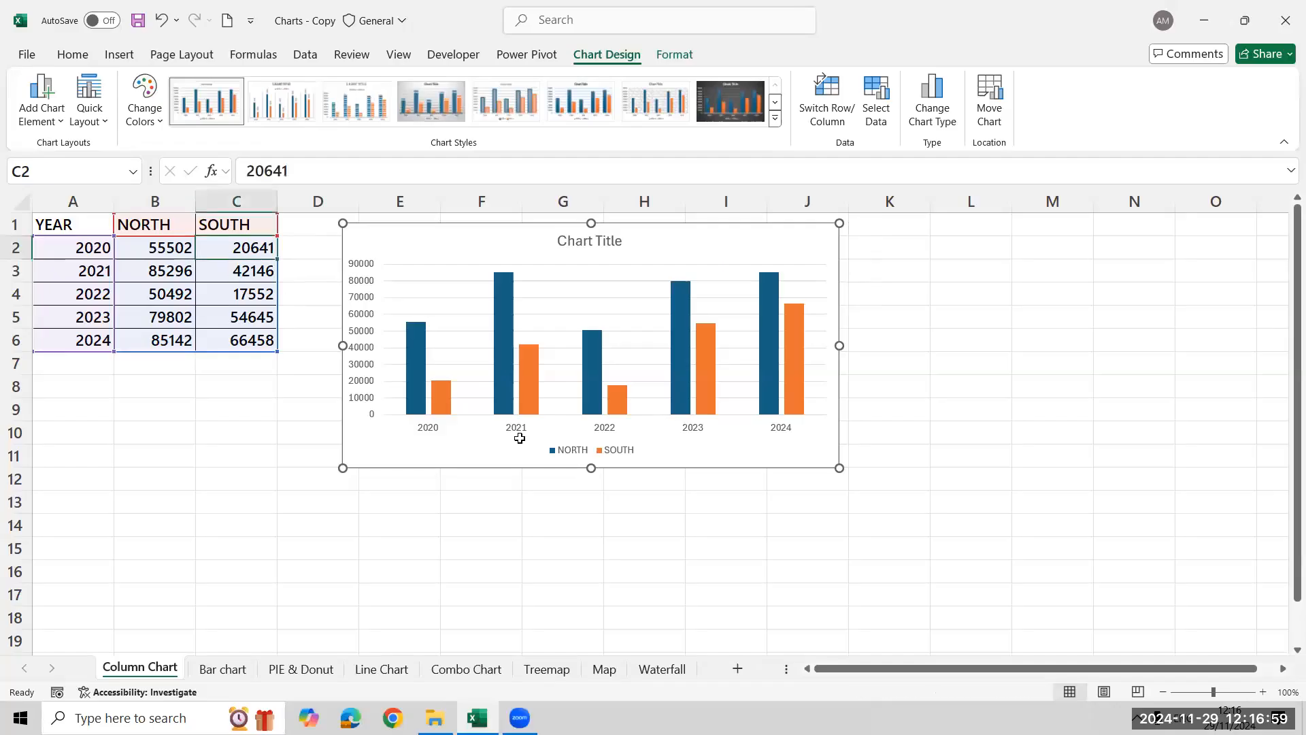
pyautogui.press('Escape')
pyautogui.press('Down')
pyautogui.press('Down')
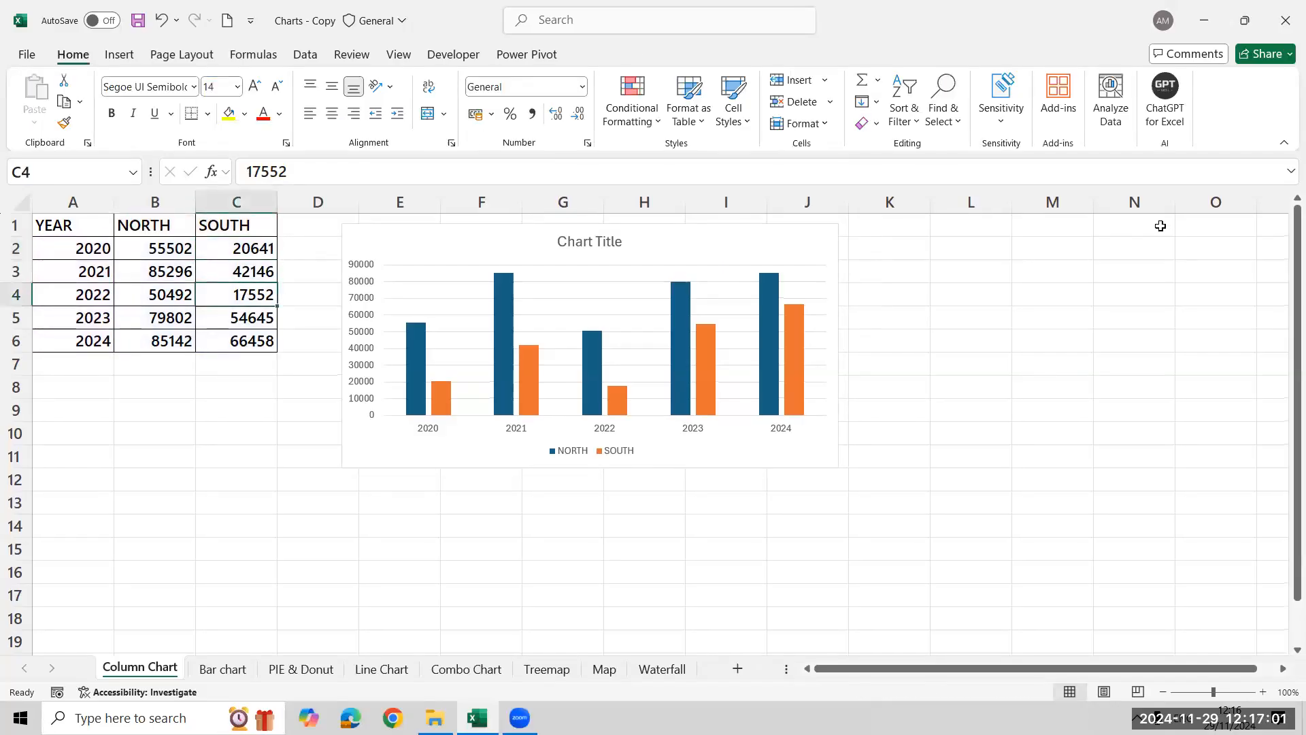
pyautogui.press('Down')
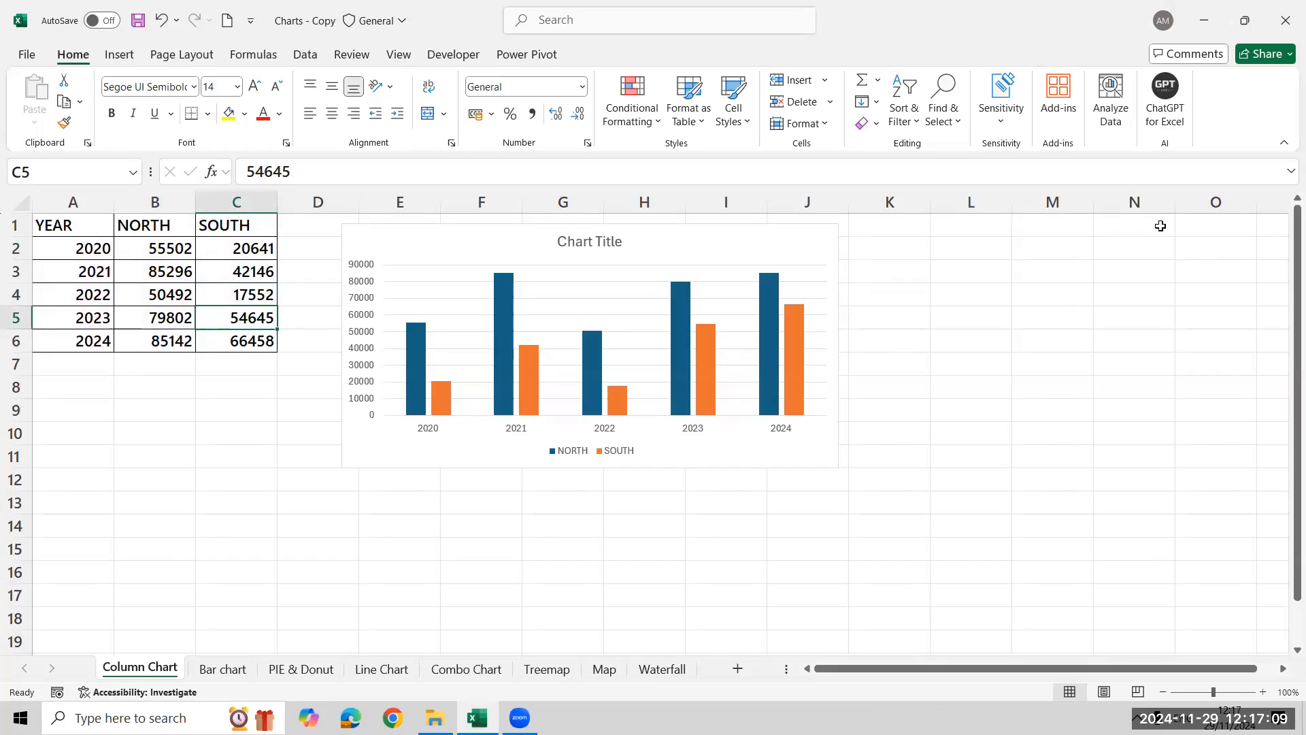
pyautogui.write('7')
pyautogui.press('BackSpace')
pyautogui.write('85000')
pyautogui.press('BackSpace')
pyautogui.write('0')
pyautogui.press('Return')
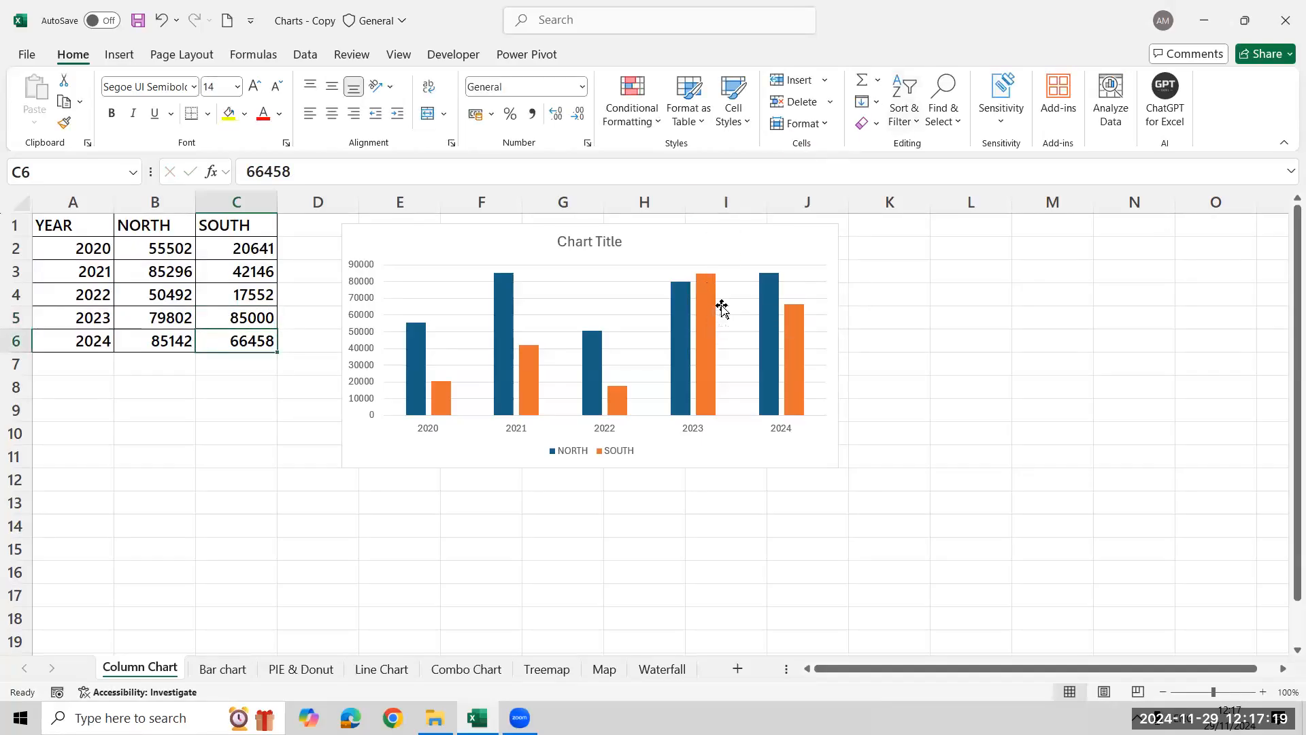
pyautogui.hotkey('ctrl', 'z')
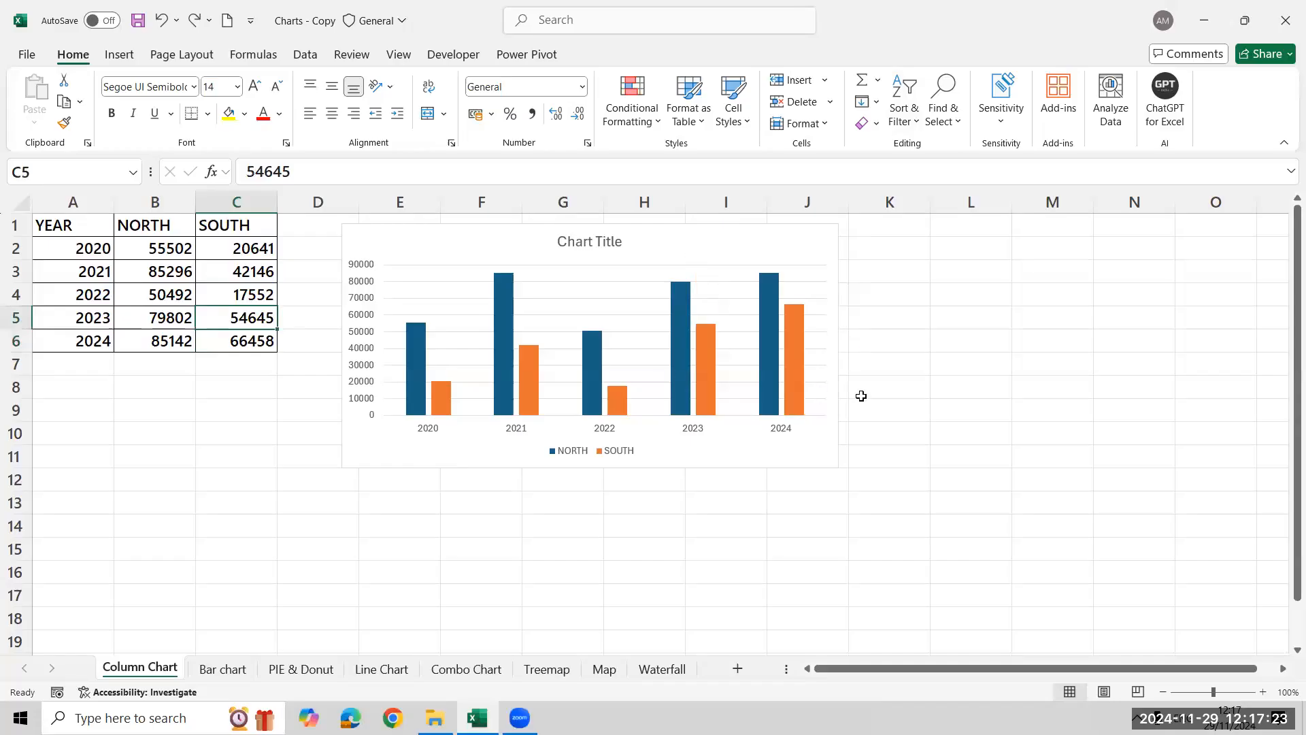
# Move the column chart slightly closer to the data table
pyautogui.click(718, 250)
pyautogui.moveTo(711, 255); pyautogui.dragTo(679, 253)
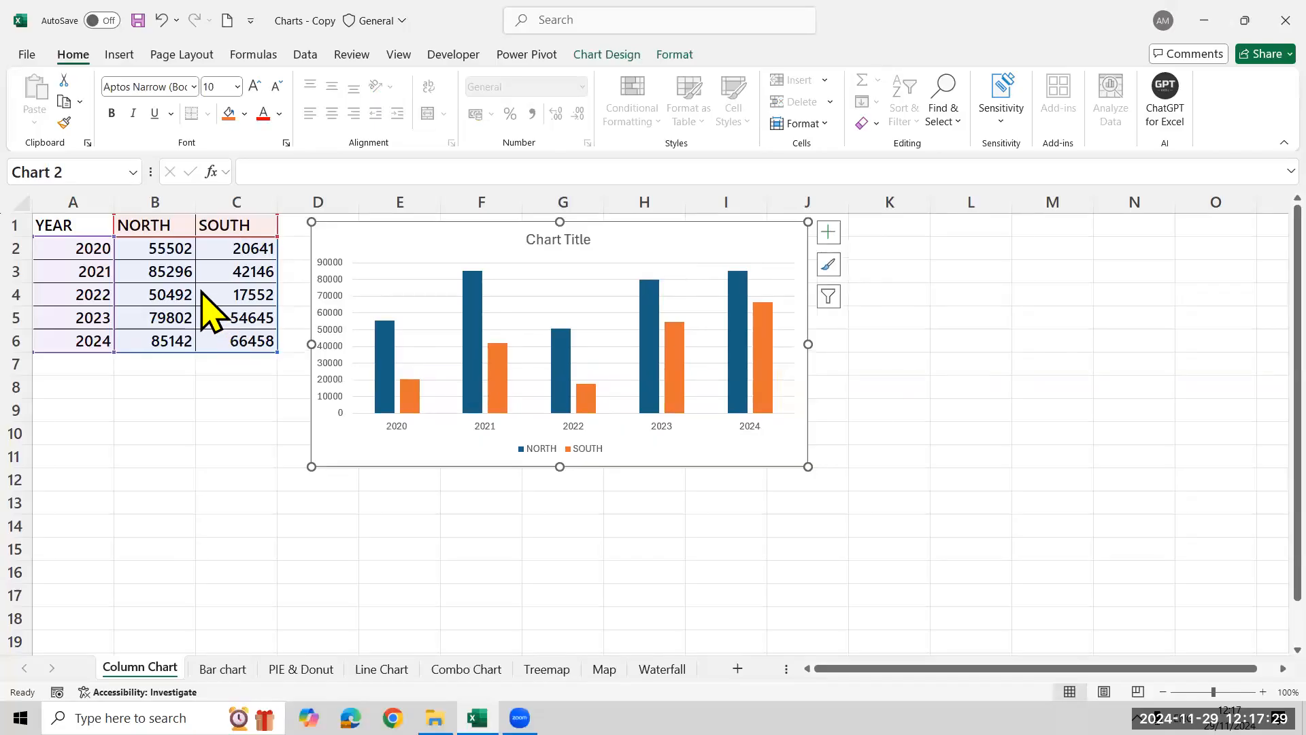
# Insert a second clustered column chart of the table, grouped by NORTH and SOUTH with years as series, and fit it beside the first chart
pyautogui.click(207, 310)
pyautogui.hotkey('ctrl', 'a')
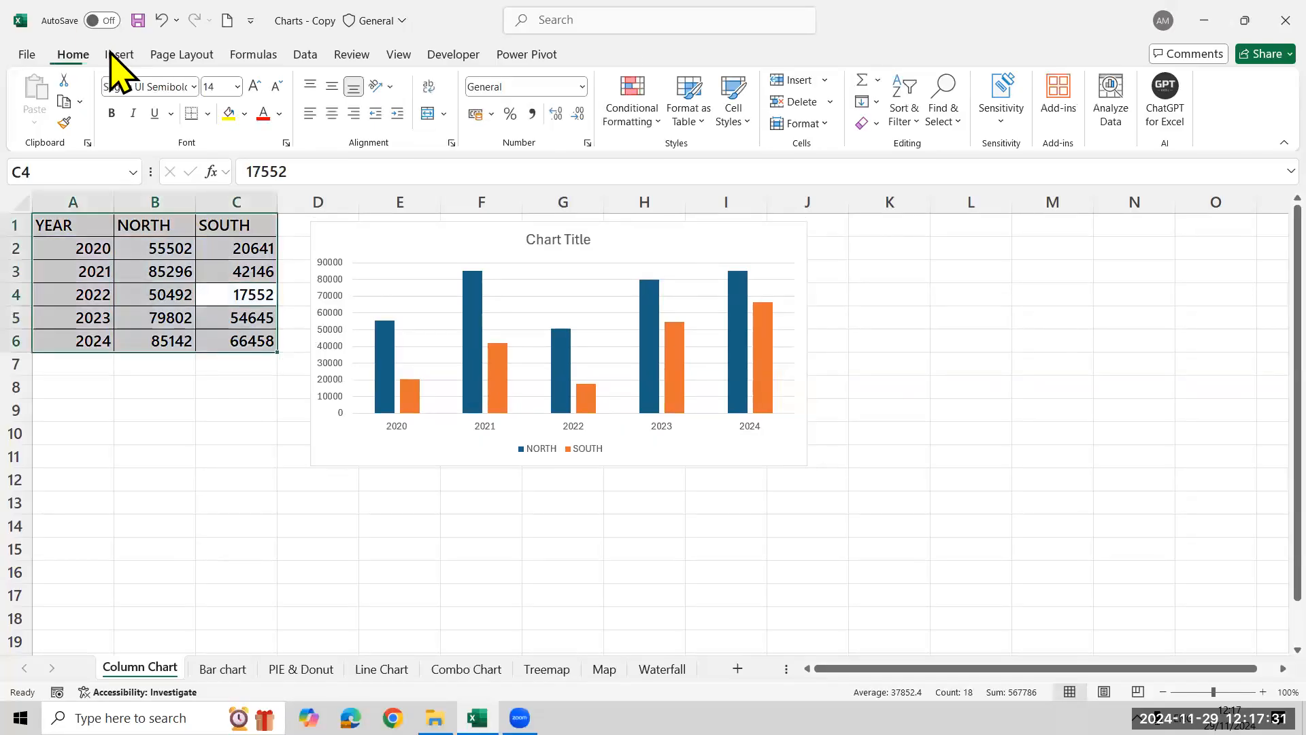
pyautogui.click(119, 54)
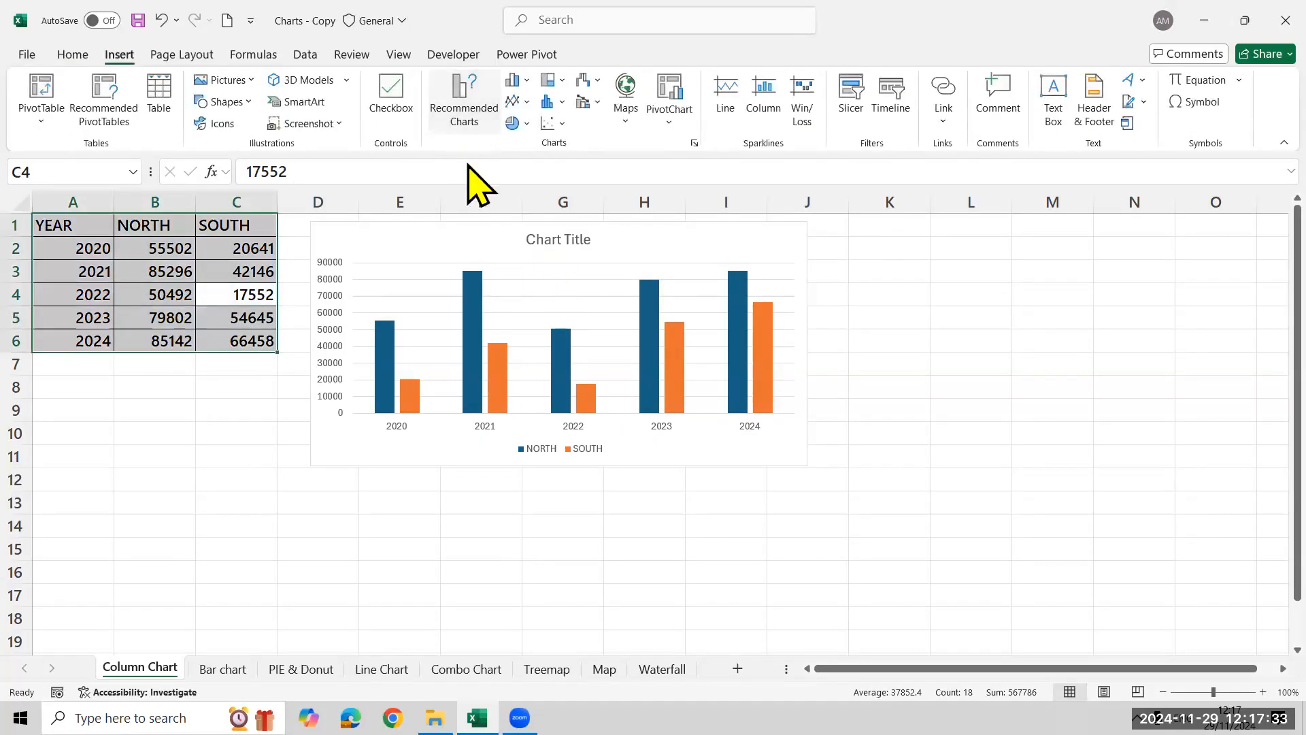
pyautogui.click(510, 136)
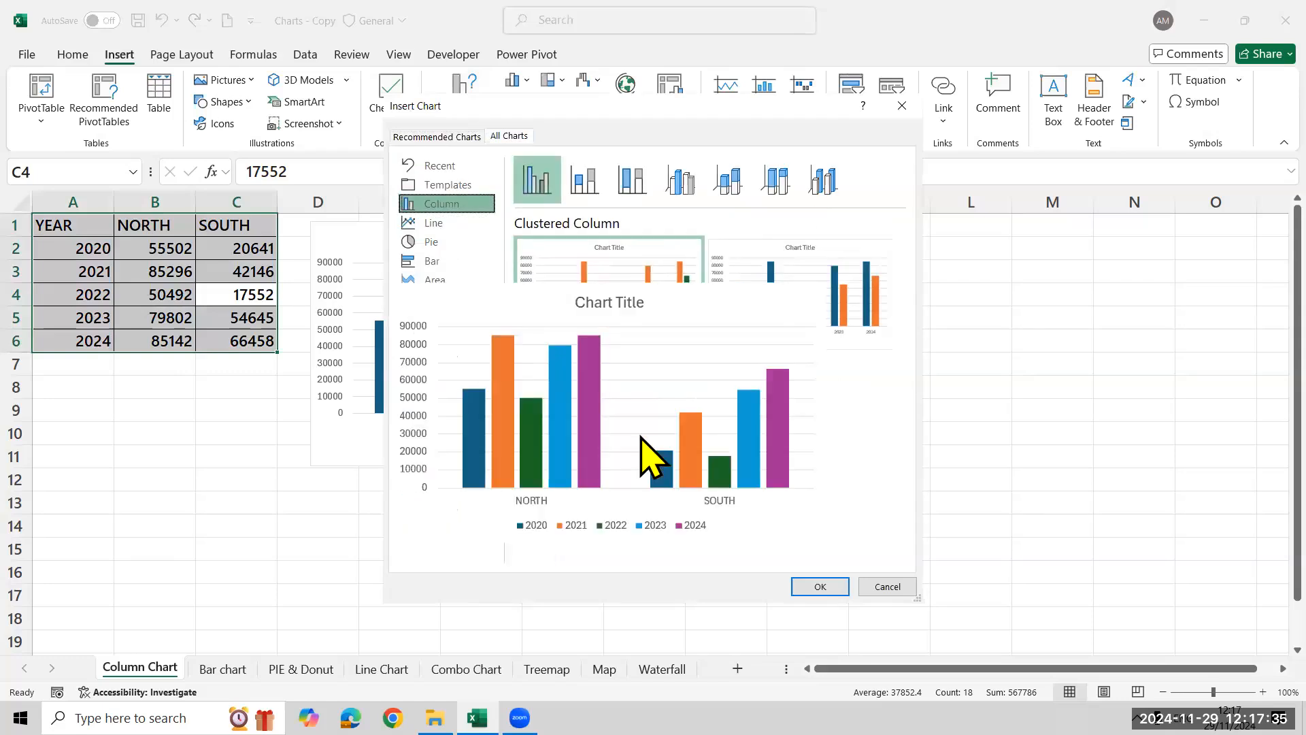
pyautogui.click(819, 585)
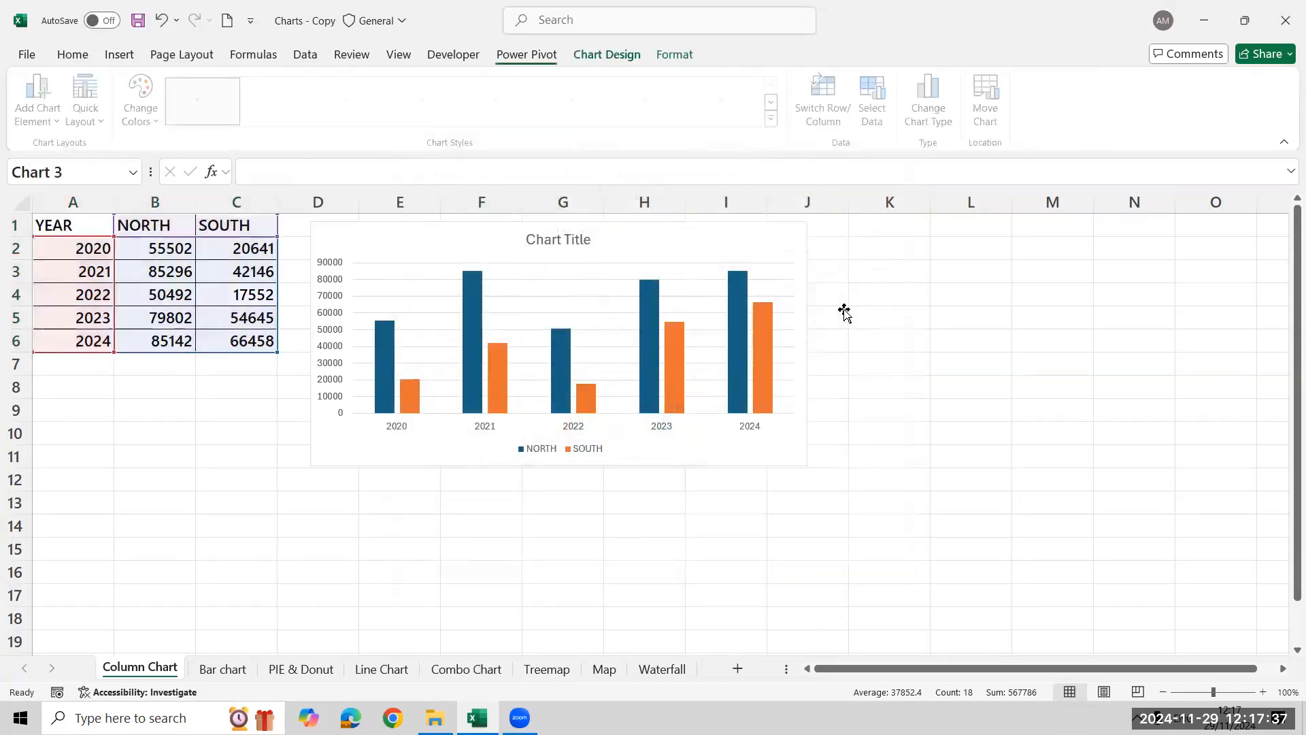
pyautogui.moveTo(712, 333); pyautogui.dragTo(1072, 239)
pyautogui.moveTo(1228, 465); pyautogui.dragTo(1270, 469)
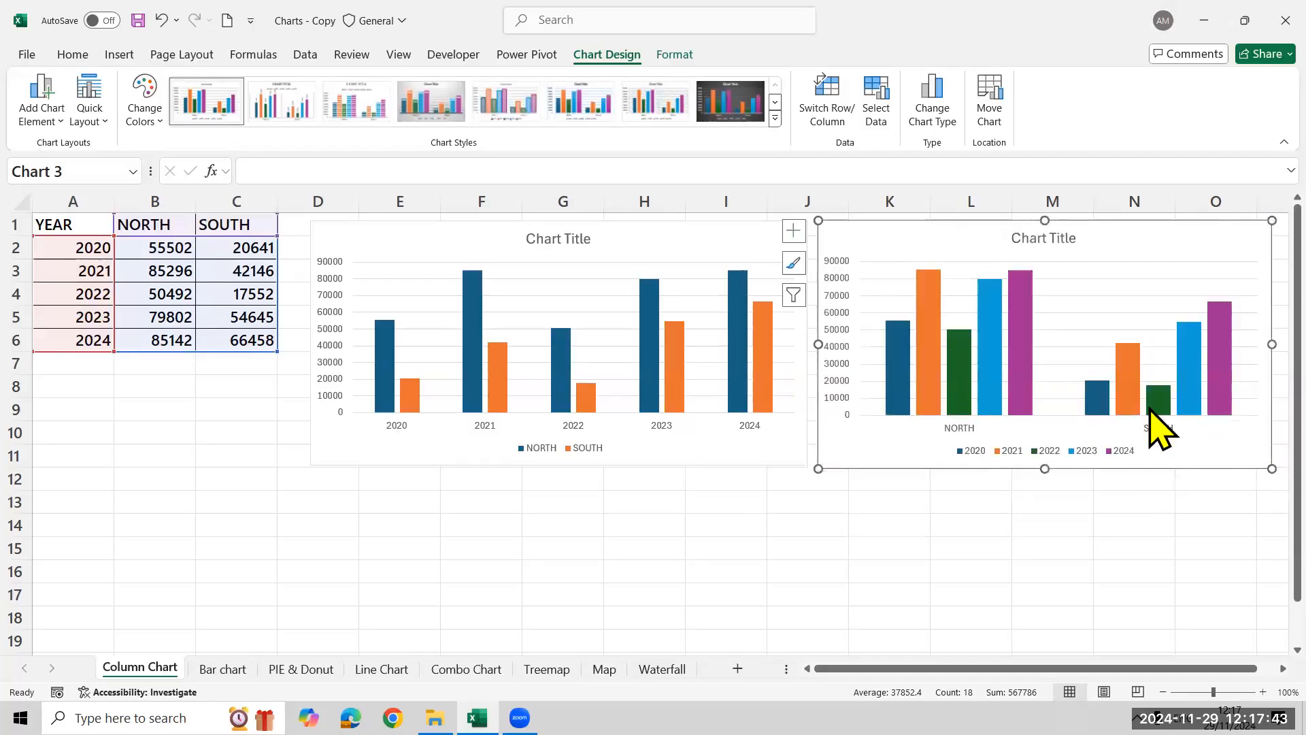
# Delete the second column chart, the one grouped by NORTH and SOUTH
pyautogui.moveTo(1154, 413)
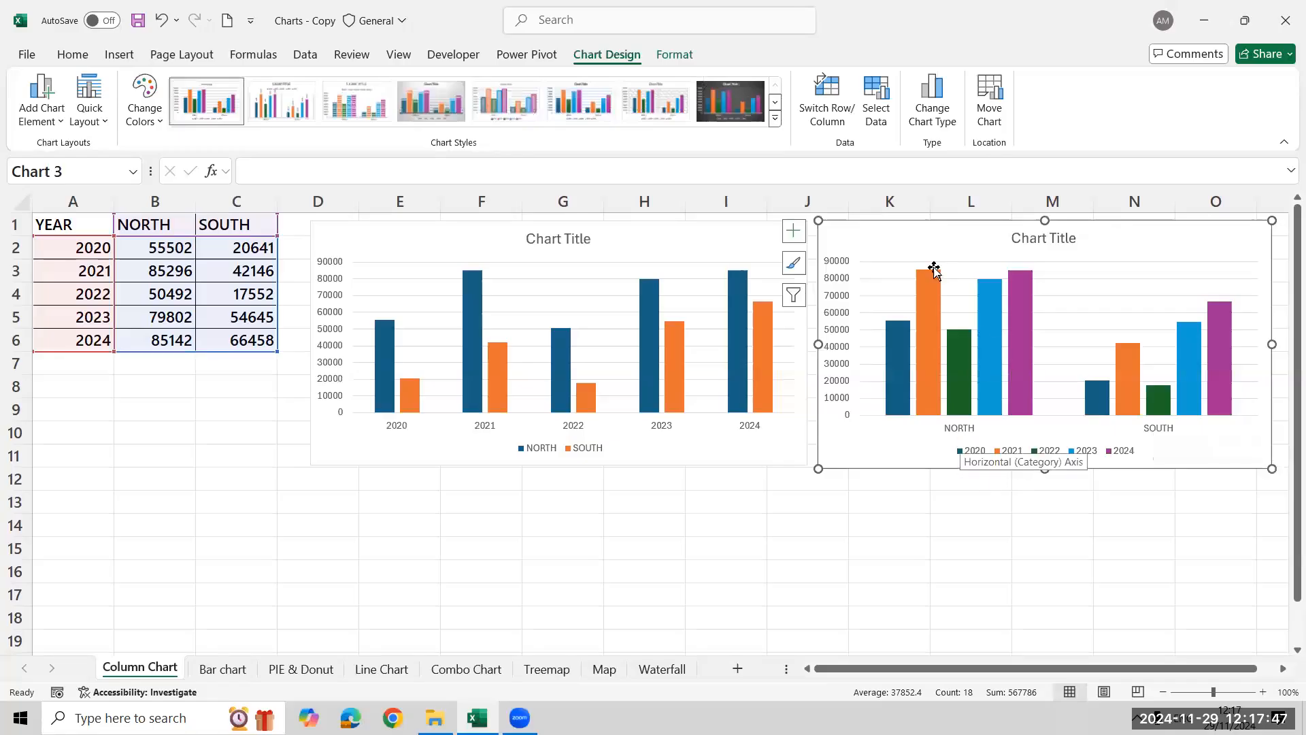
pyautogui.moveTo(1024, 359)
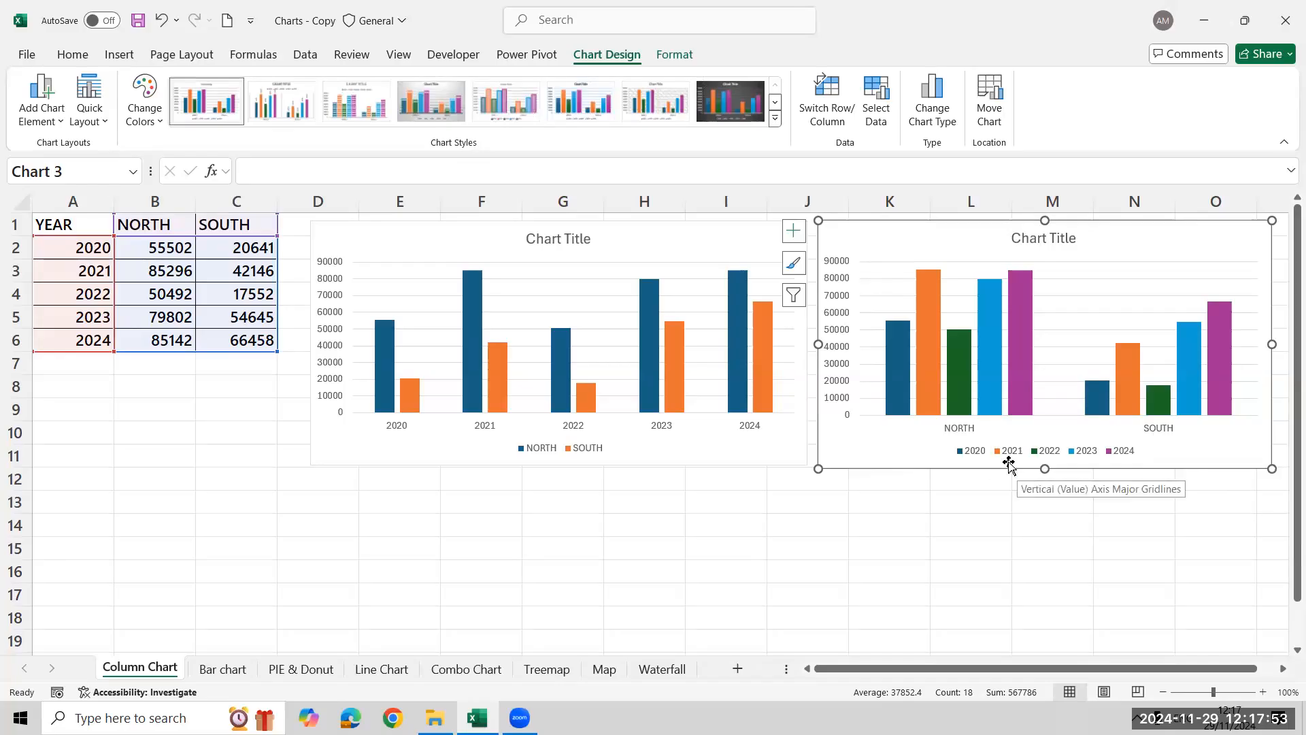
pyautogui.moveTo(924, 304)
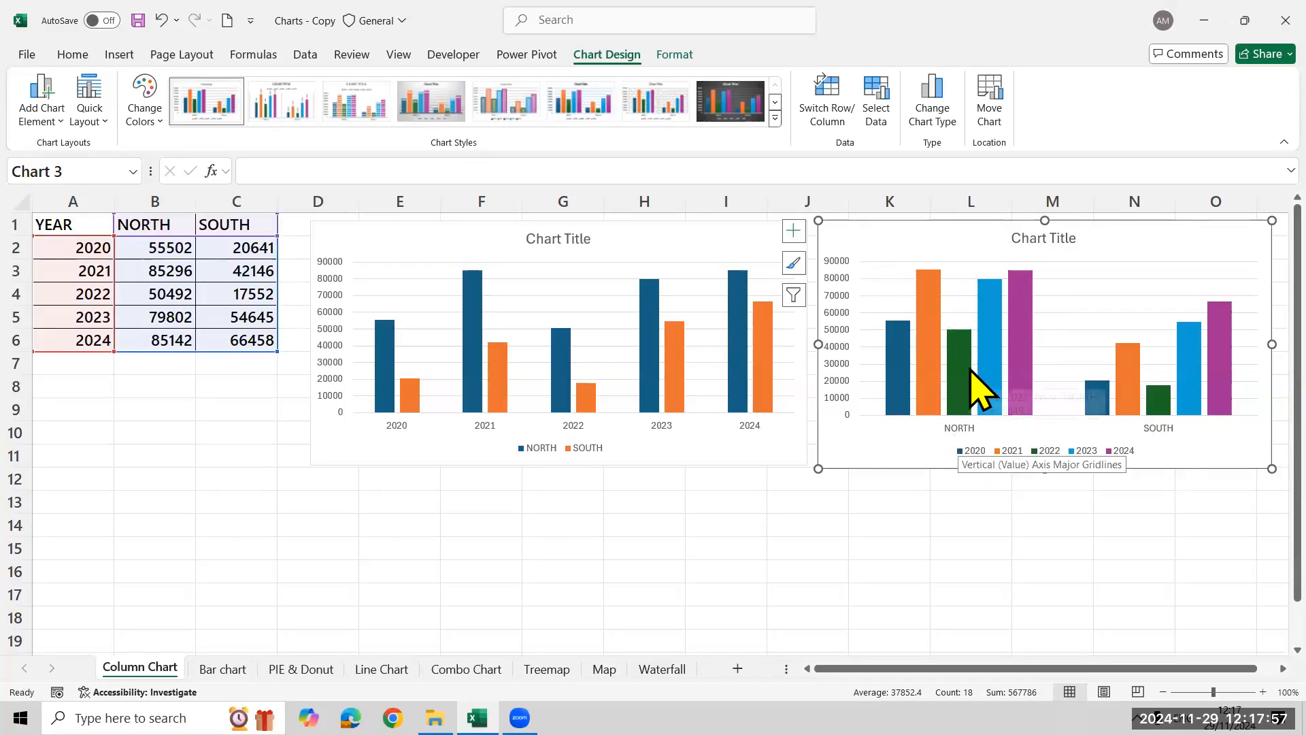
pyautogui.moveTo(971, 371)
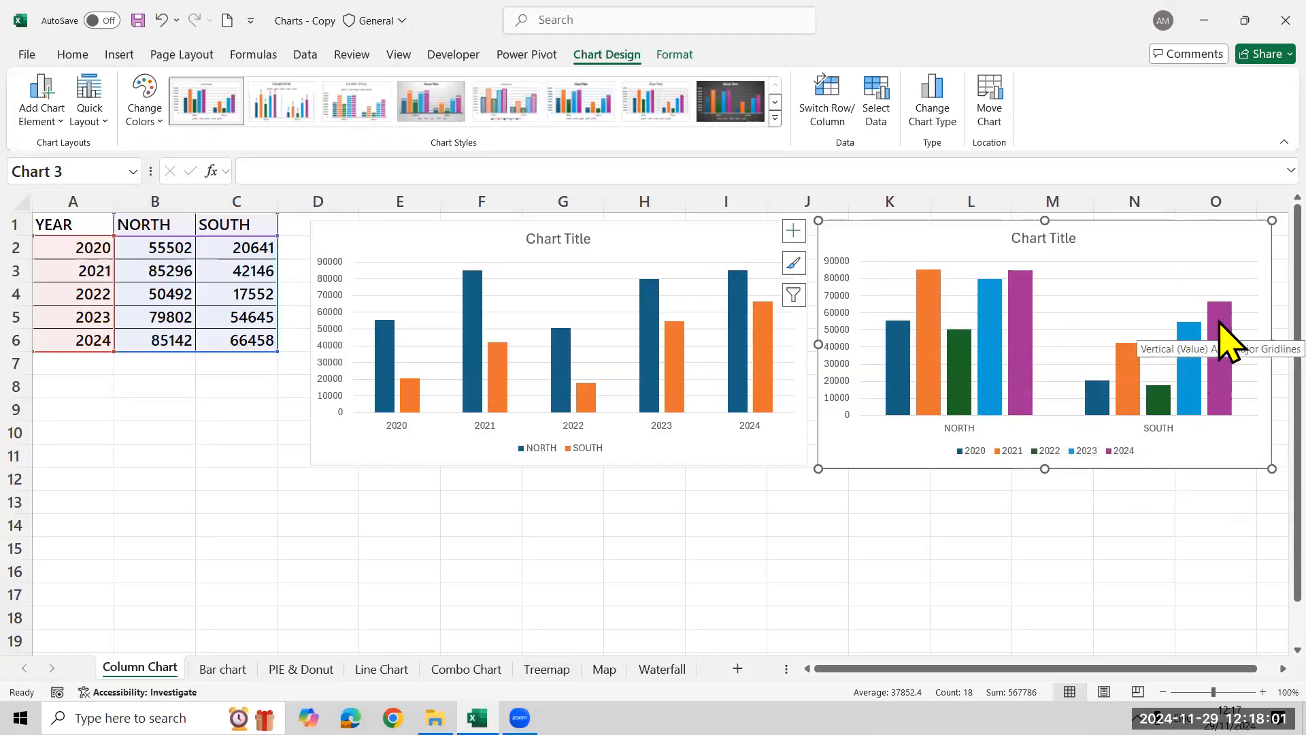
pyautogui.moveTo(1218, 324)
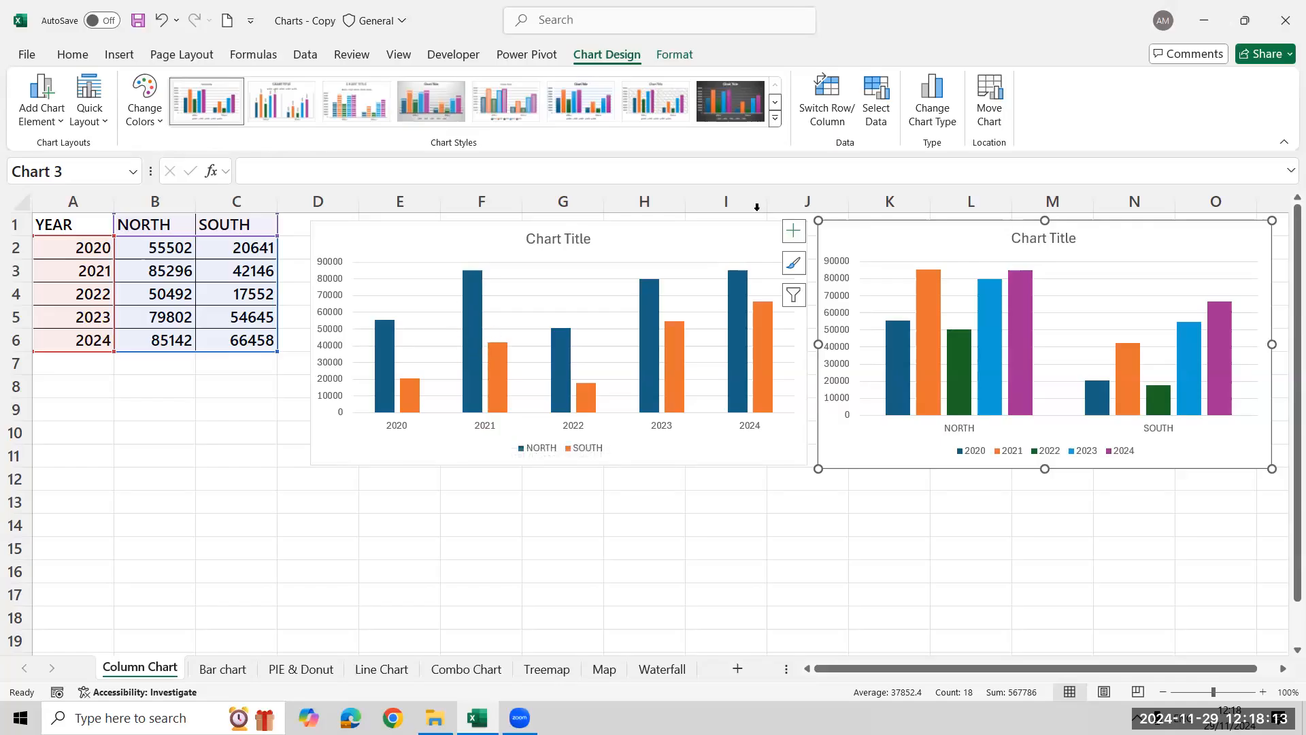
pyautogui.moveTo(650, 326)
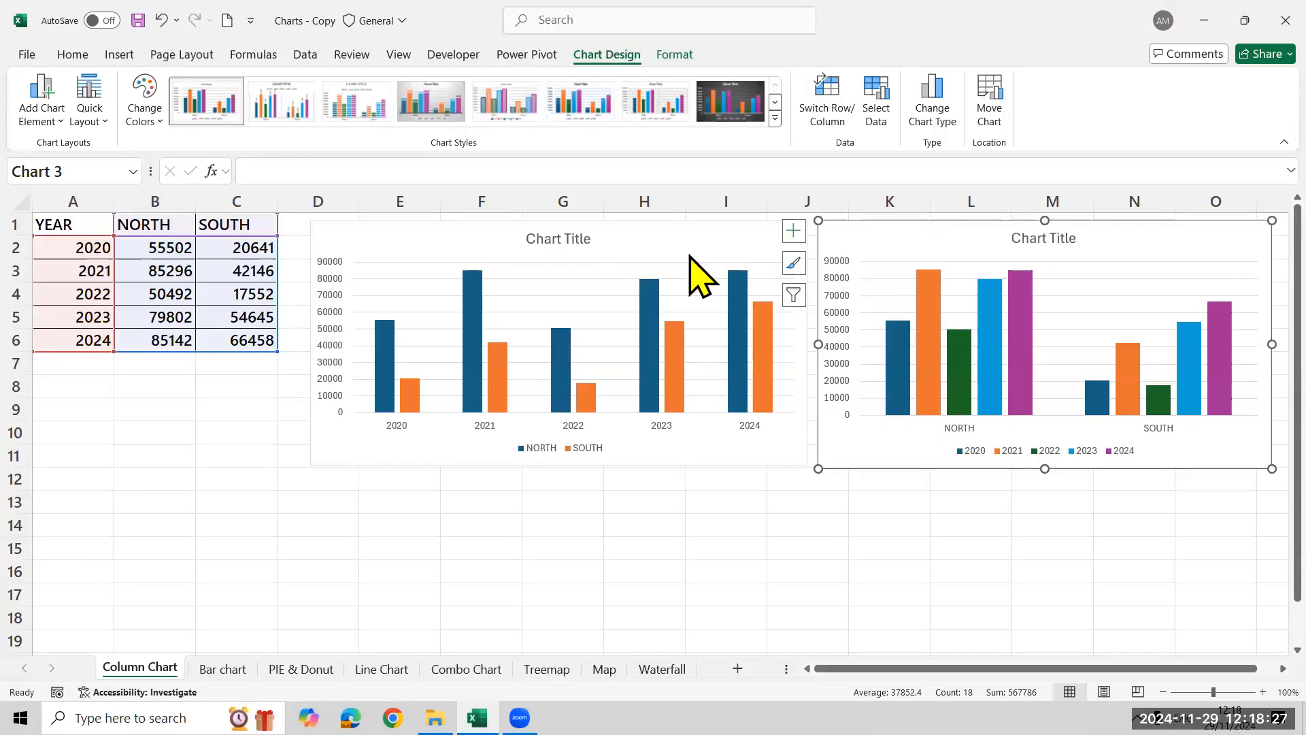
pyautogui.press('Delete')
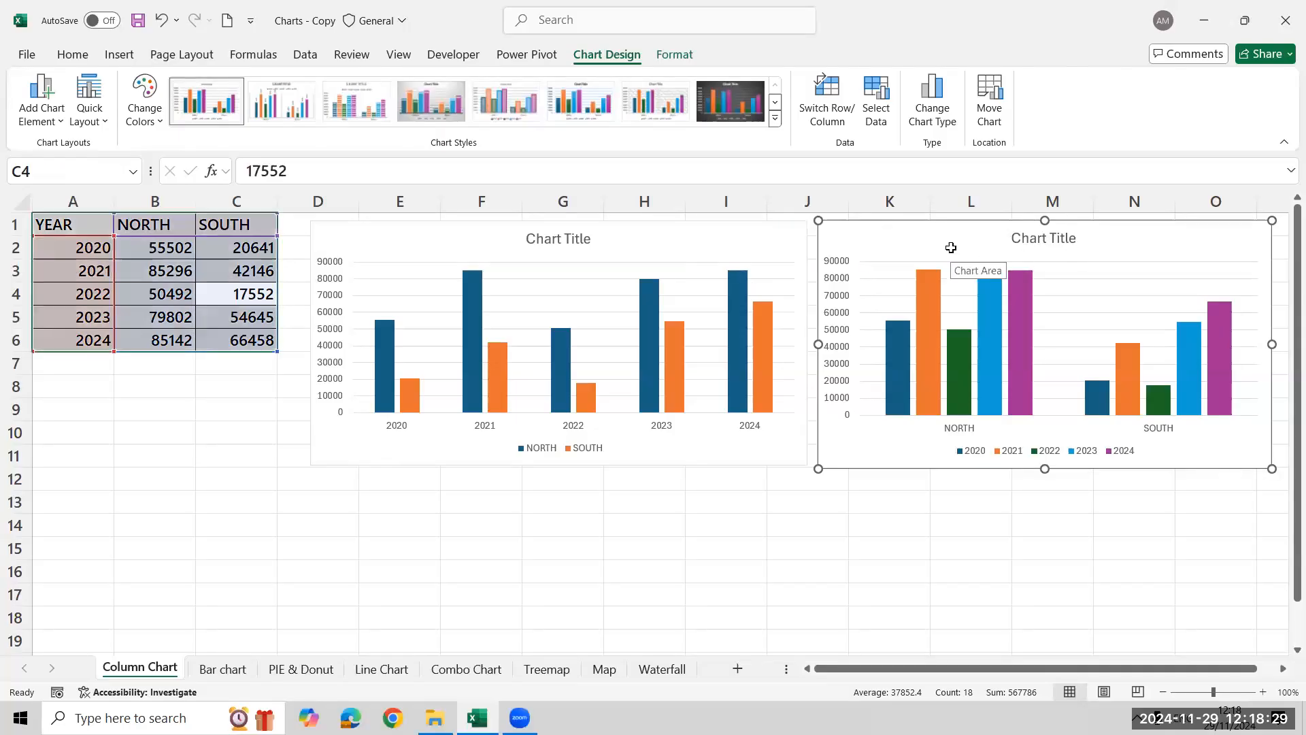
# Apply the grey gradient chart style with data labels inside the columns to the remaining column chart
pyautogui.click(730, 242)
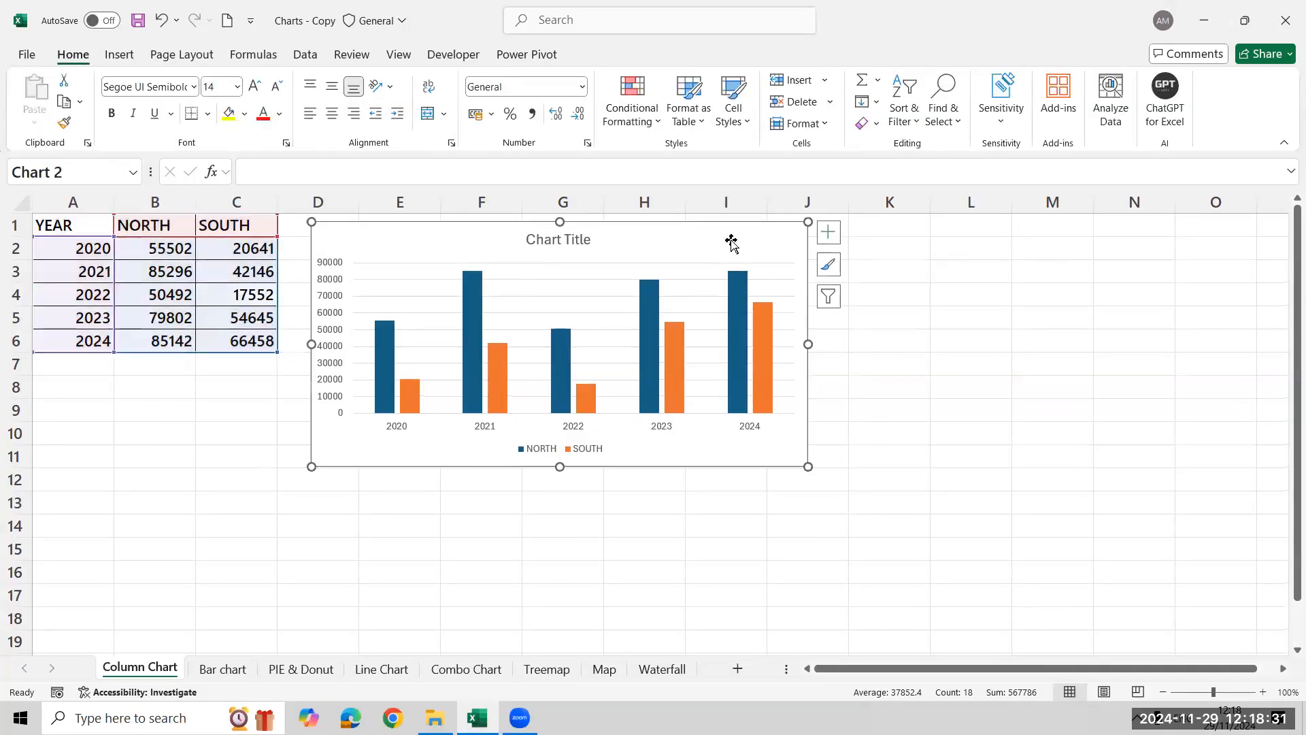
pyautogui.click(828, 232)
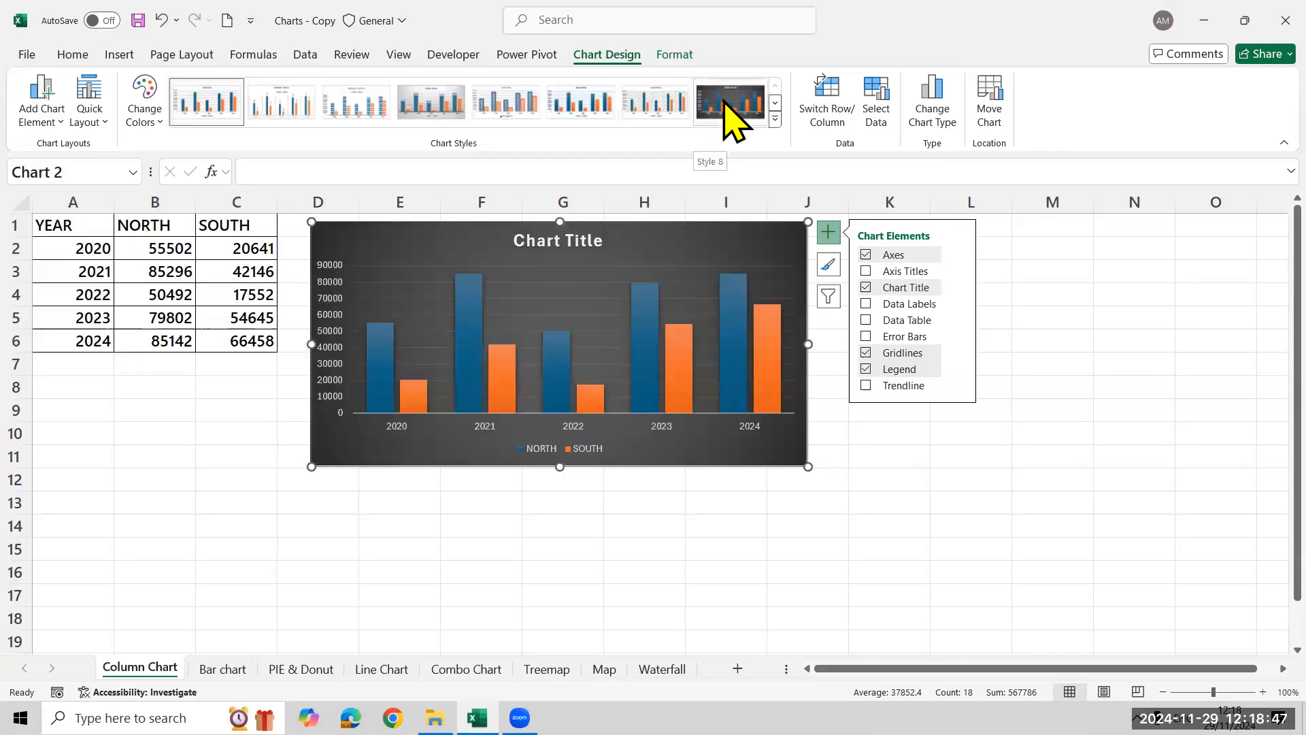
pyautogui.click(775, 120)
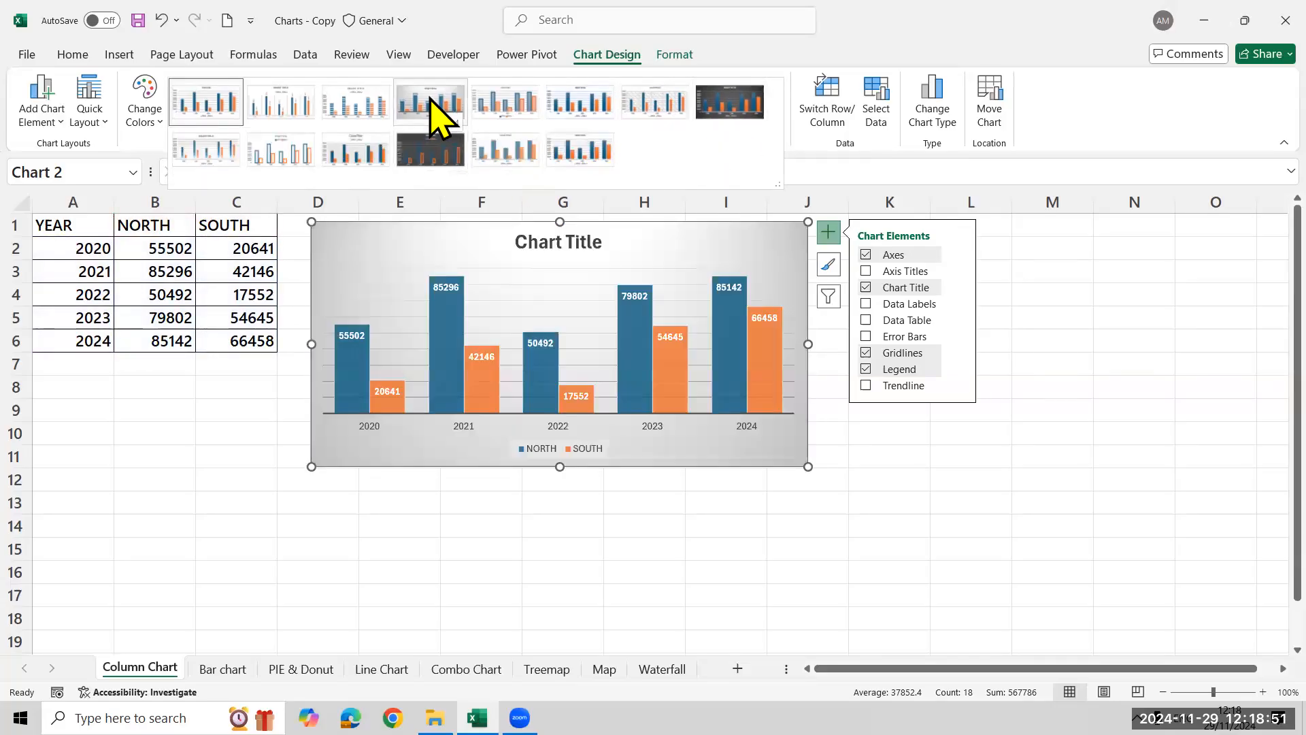
pyautogui.click(432, 109)
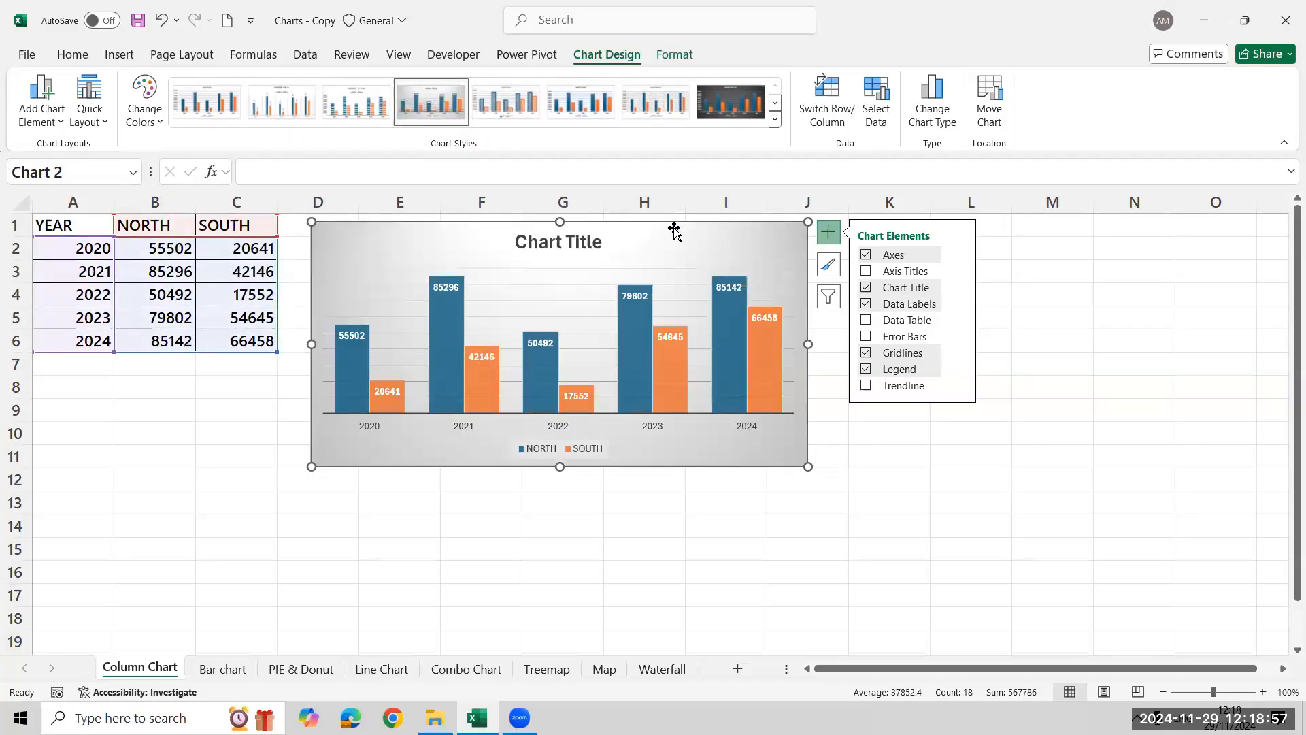
pyautogui.rightClick(706, 244)
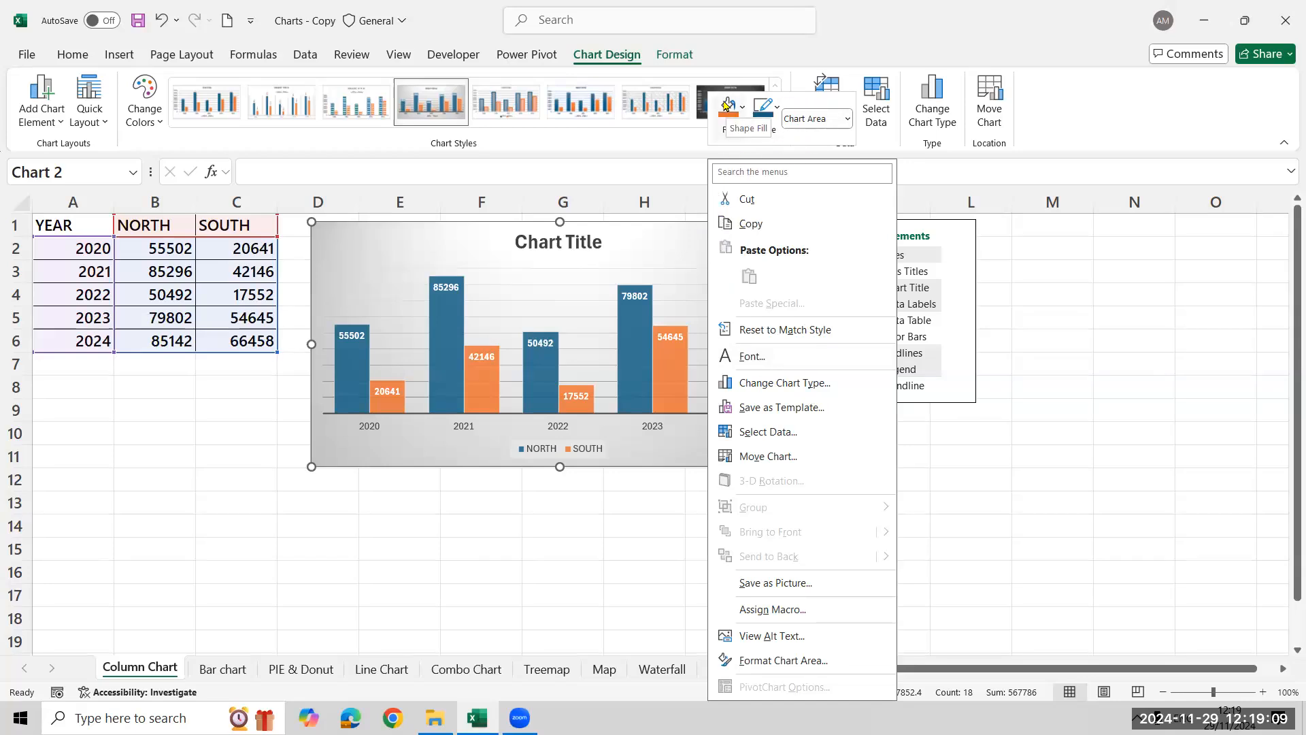
pyautogui.click(687, 232)
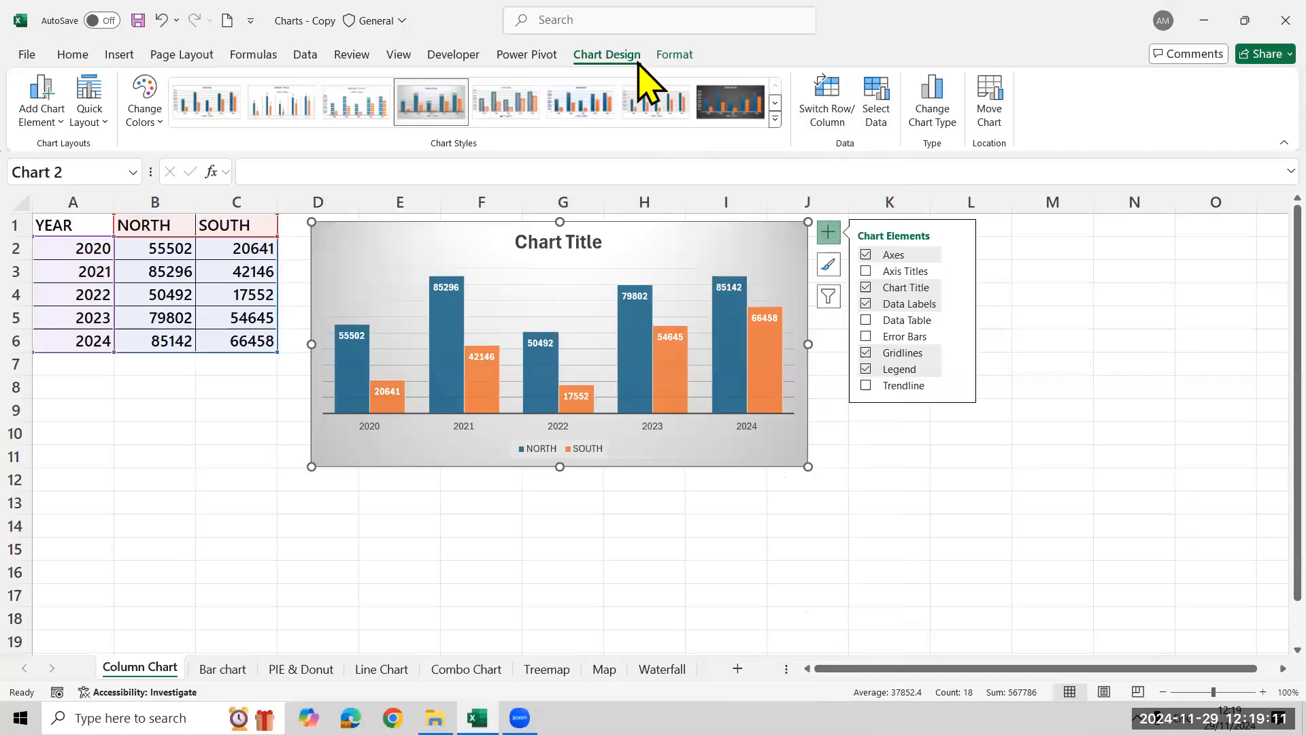
pyautogui.click(666, 56)
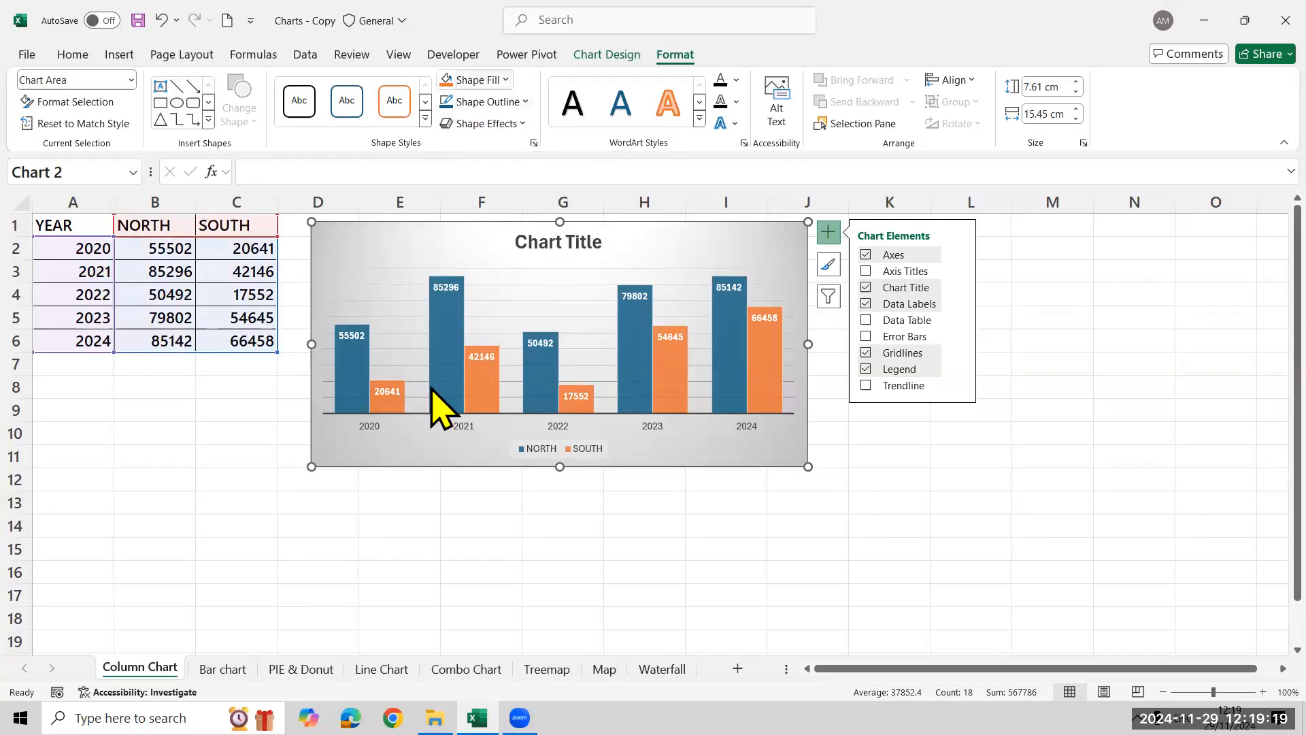
pyautogui.click(318, 565)
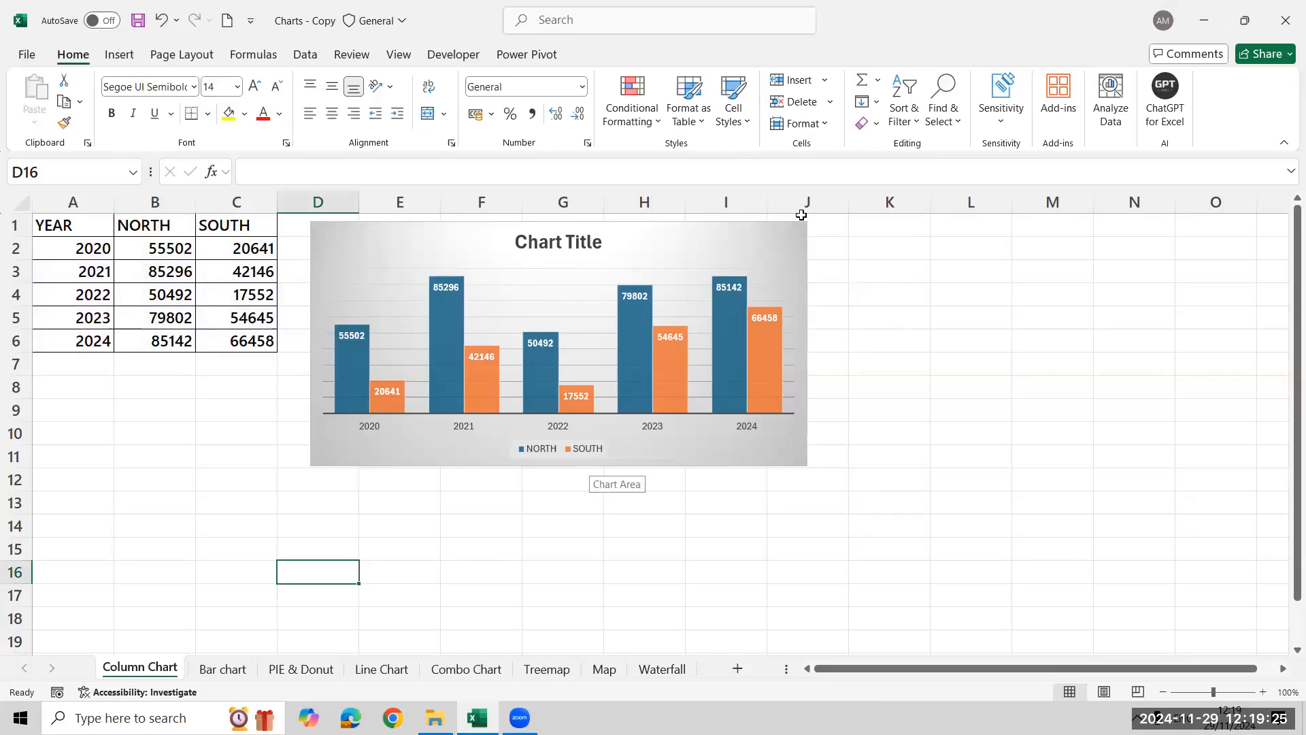
pyautogui.click(634, 294)
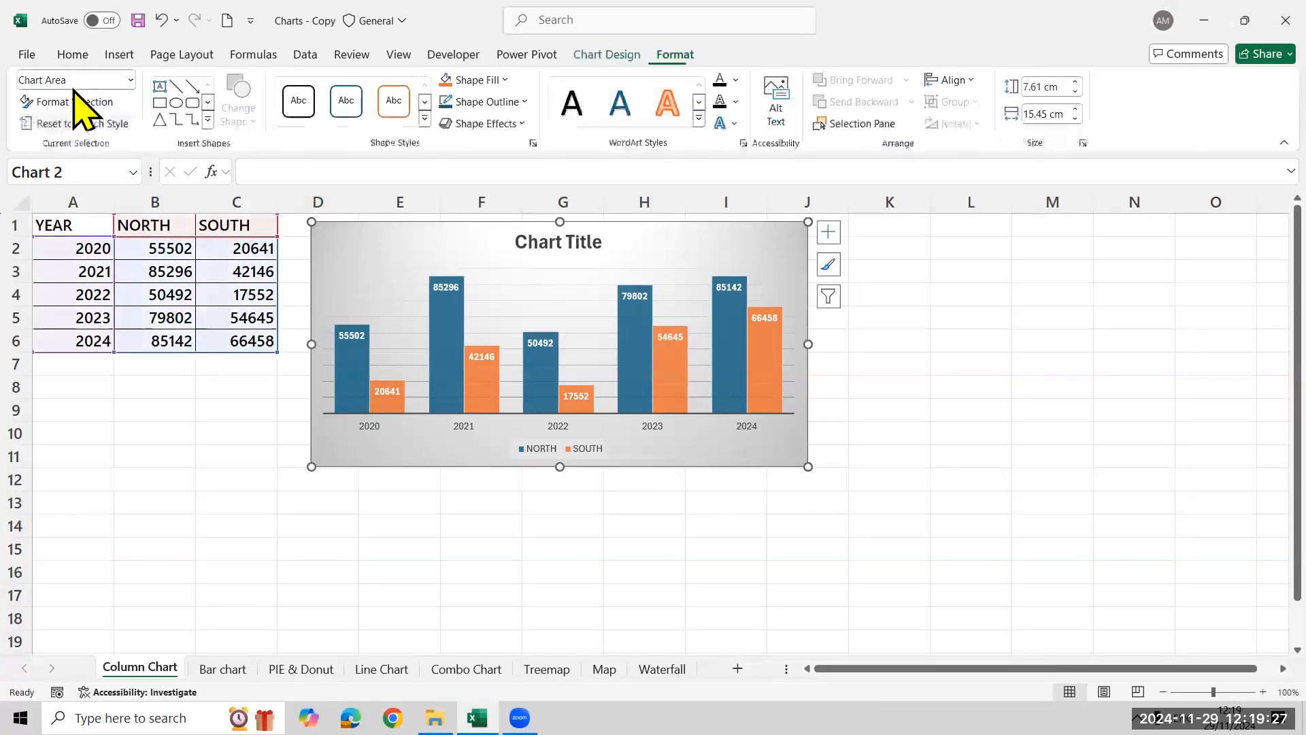
pyautogui.click(72, 54)
pyautogui.click(245, 113)
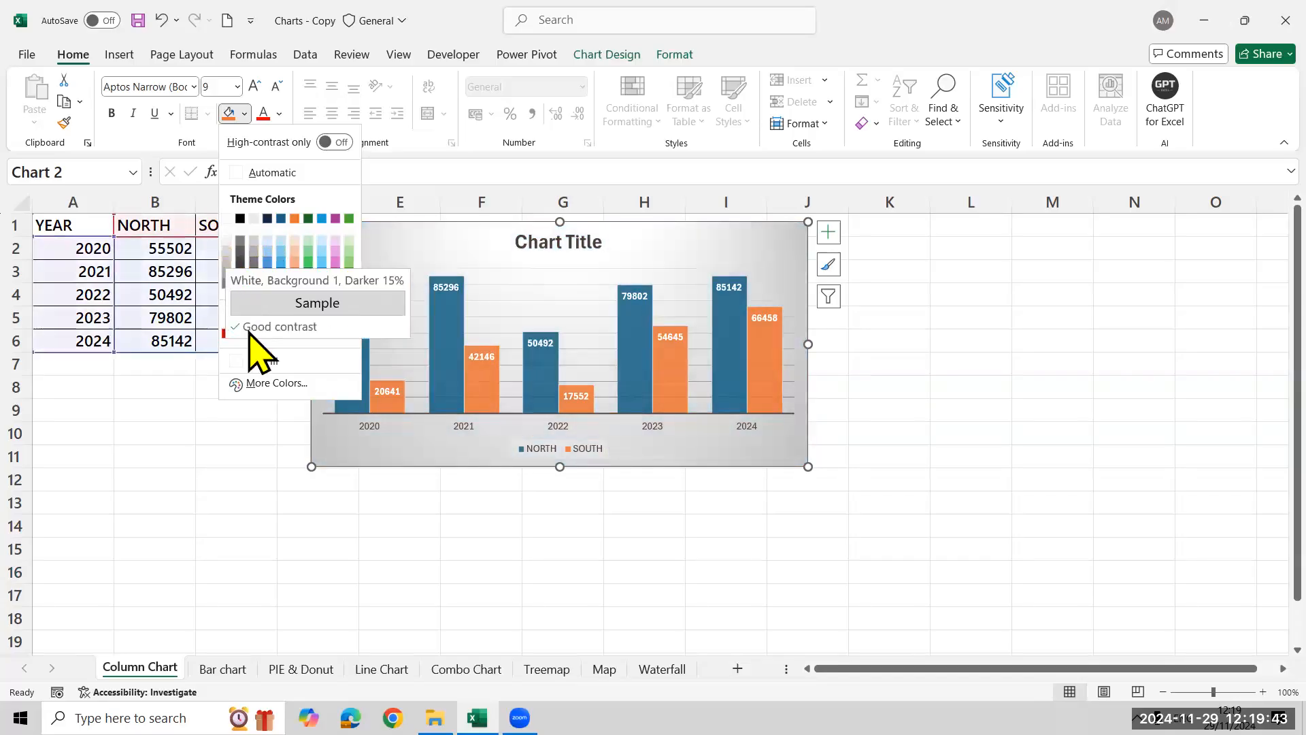
pyautogui.click(308, 383)
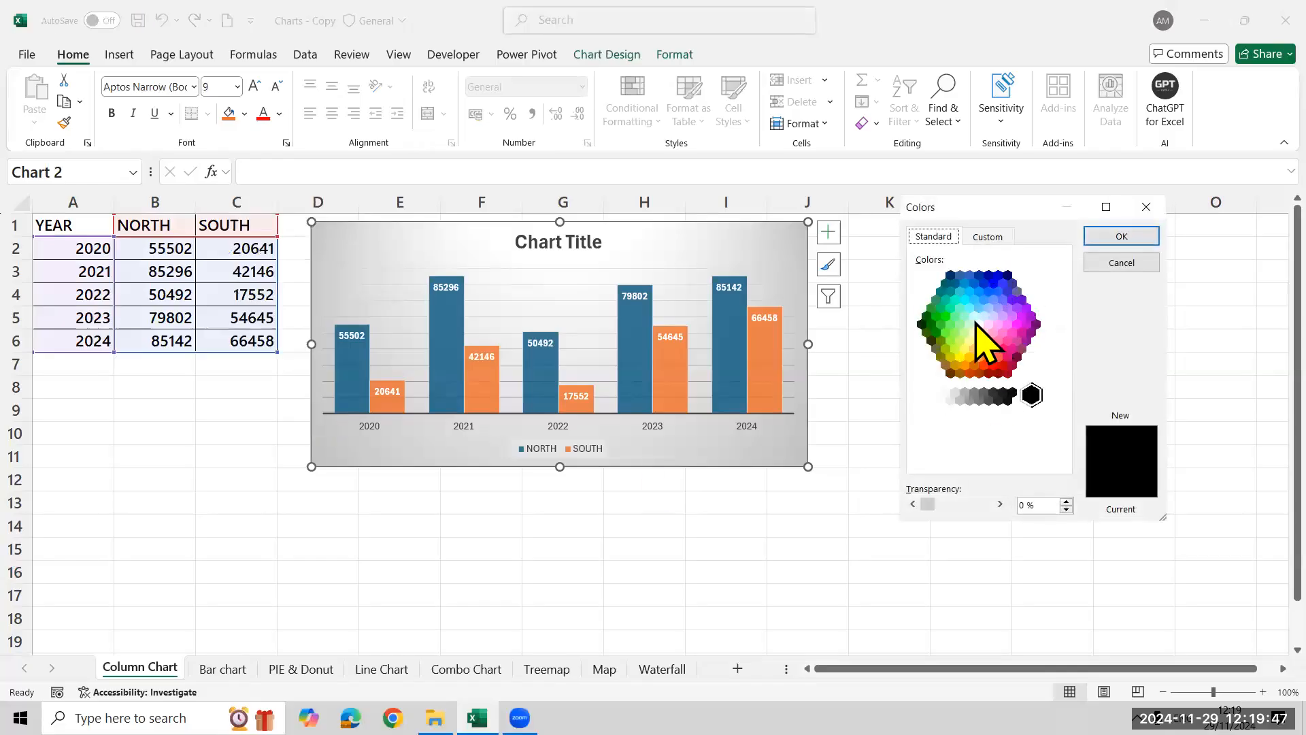
pyautogui.click(1147, 208)
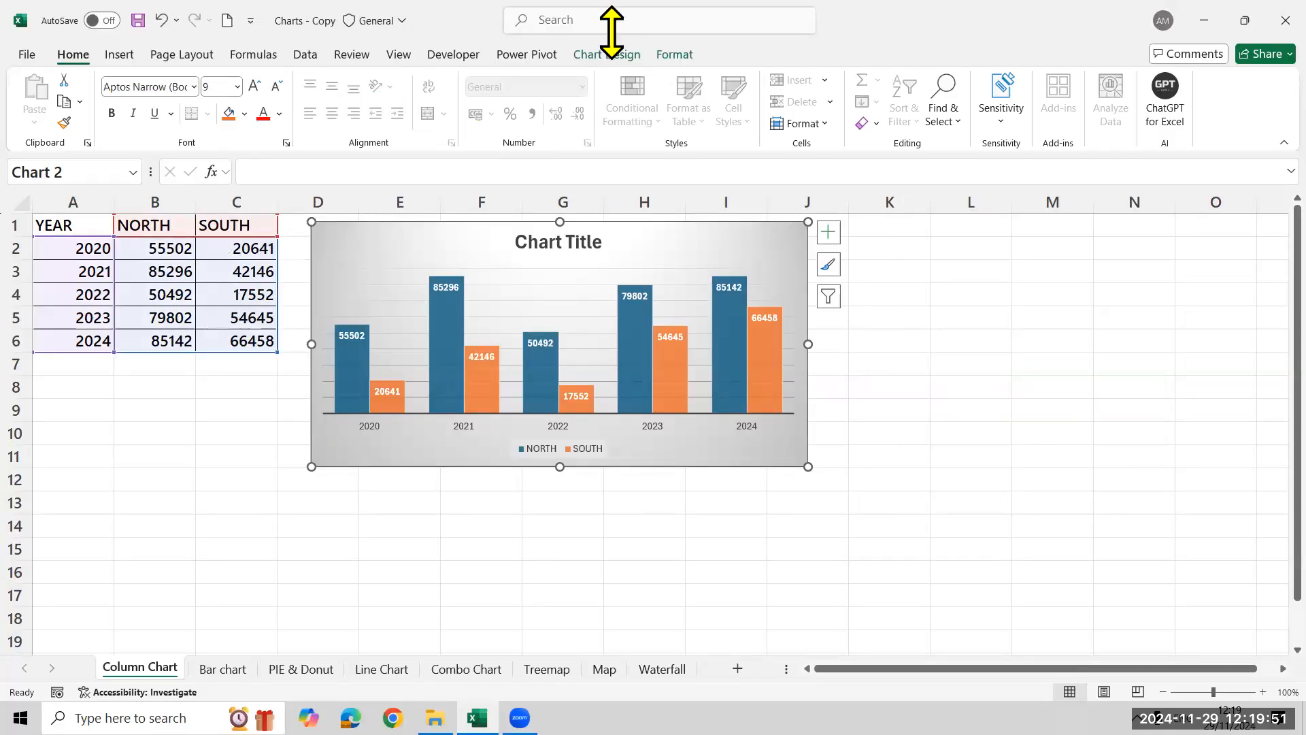
# Replace the column chart's title with "Year & Region wise Sales"
pyautogui.click(615, 55)
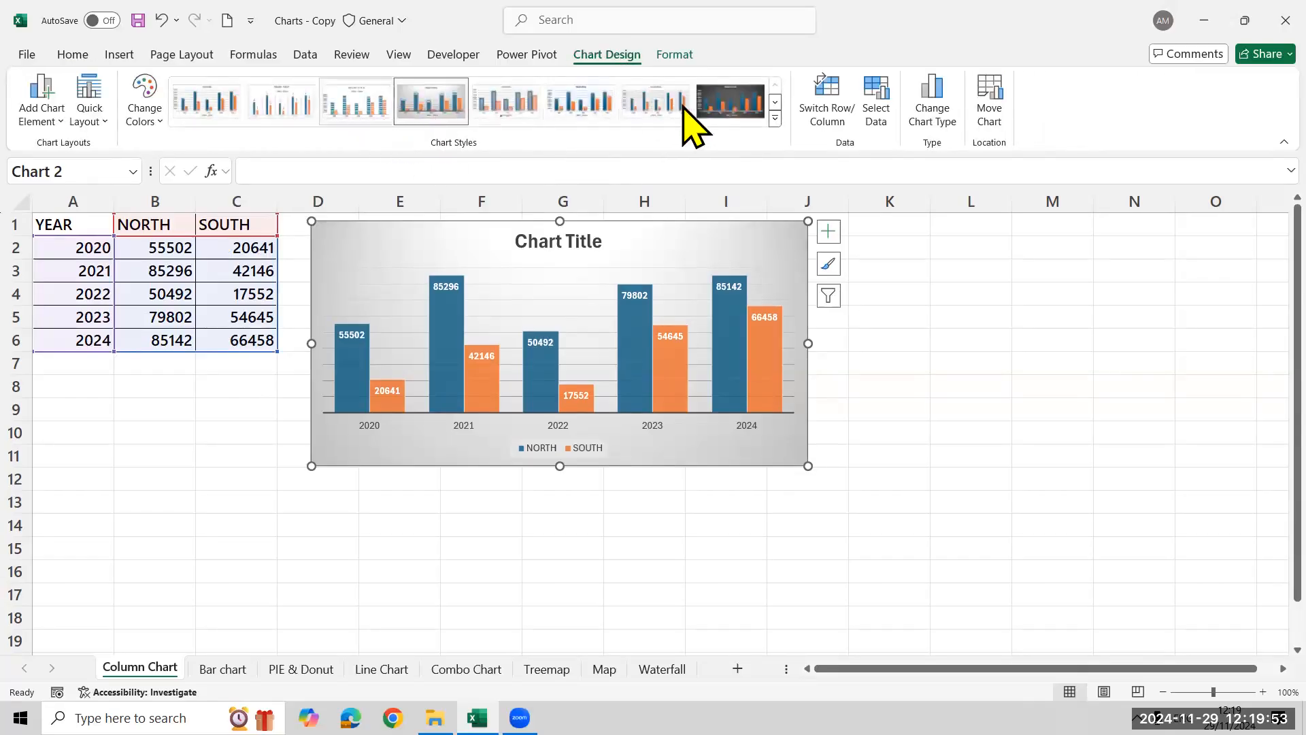
pyautogui.click(557, 242)
pyautogui.doubleClick(554, 242)
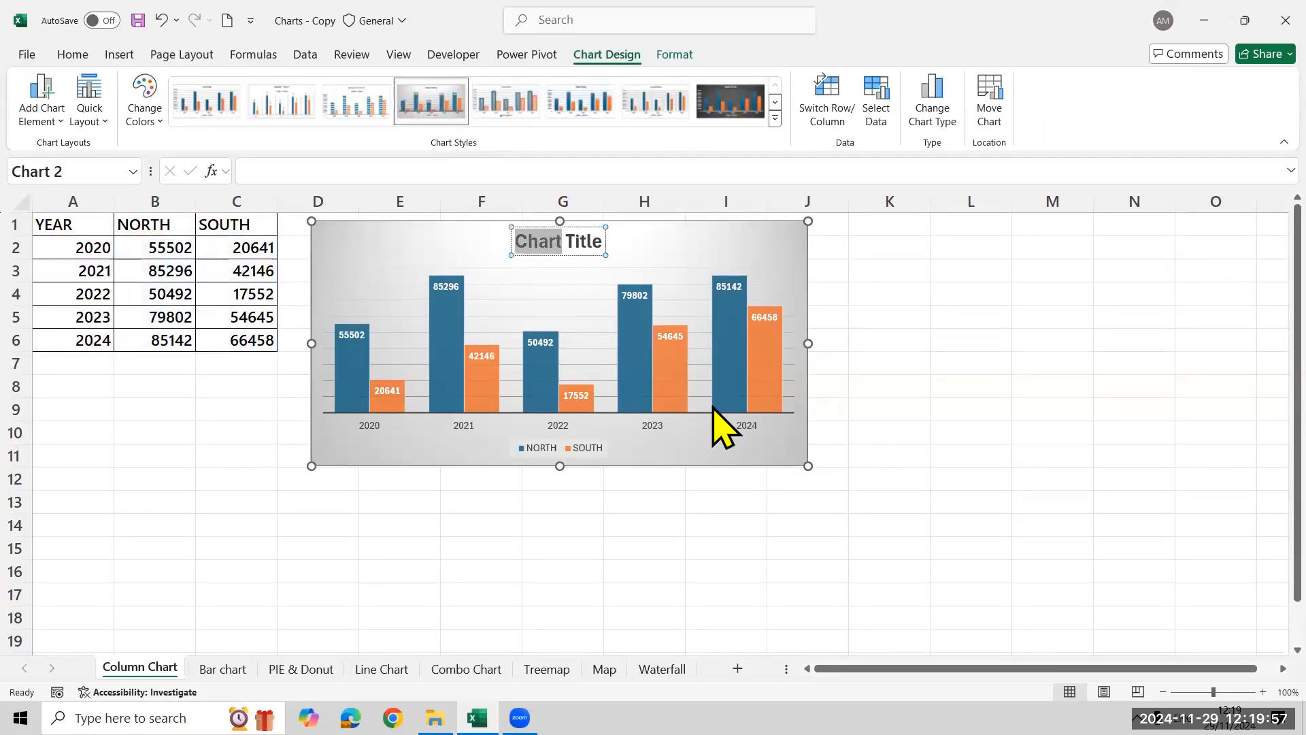
pyautogui.press('Delete')
pyautogui.press('Delete')
pyautogui.press('Delete')
pyautogui.press('Delete')
pyautogui.press('Delete')
pyautogui.press('Delete')
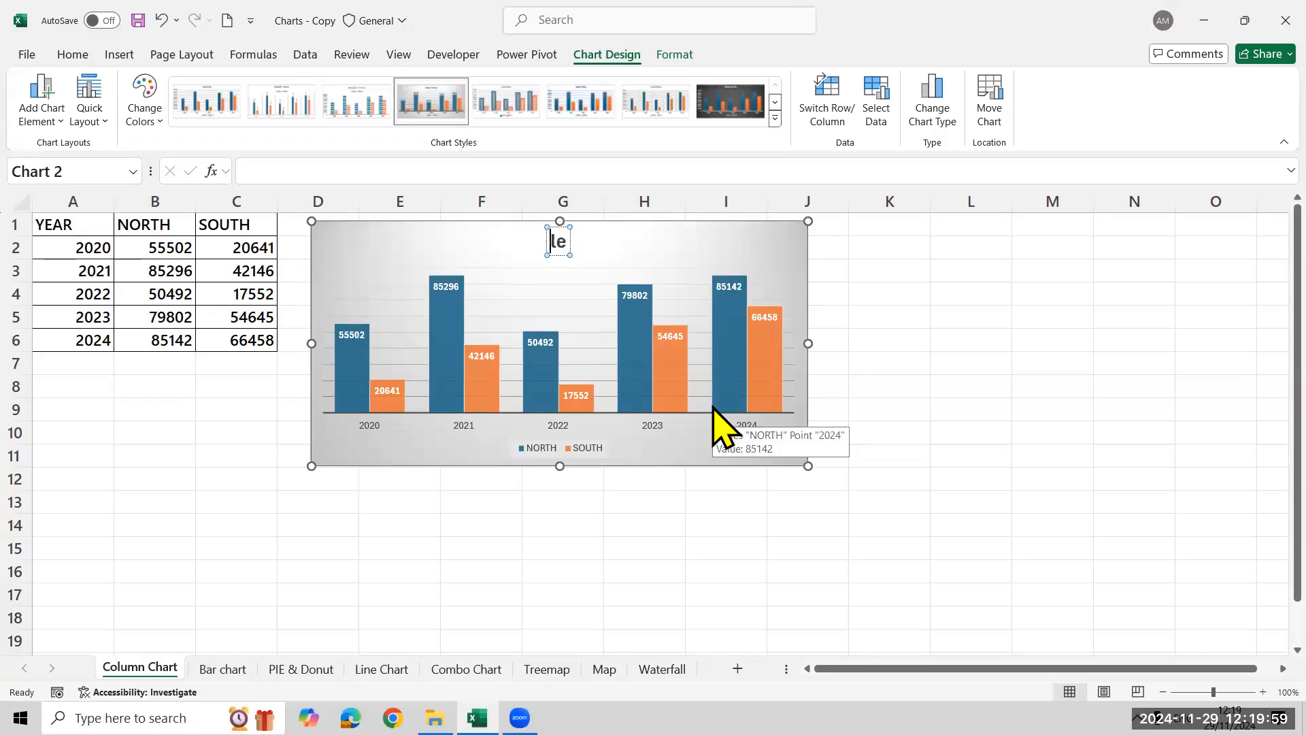
pyautogui.write('Y')
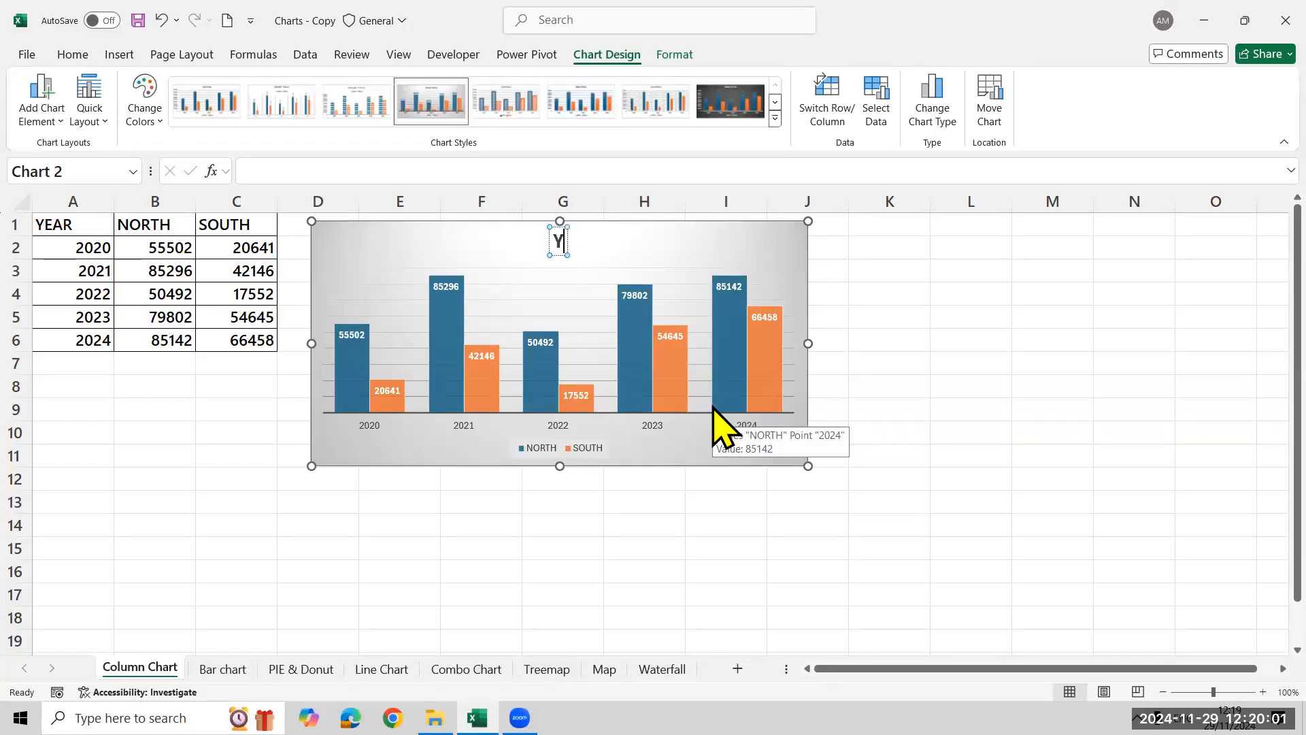
pyautogui.write('ear & Region wise Sales')
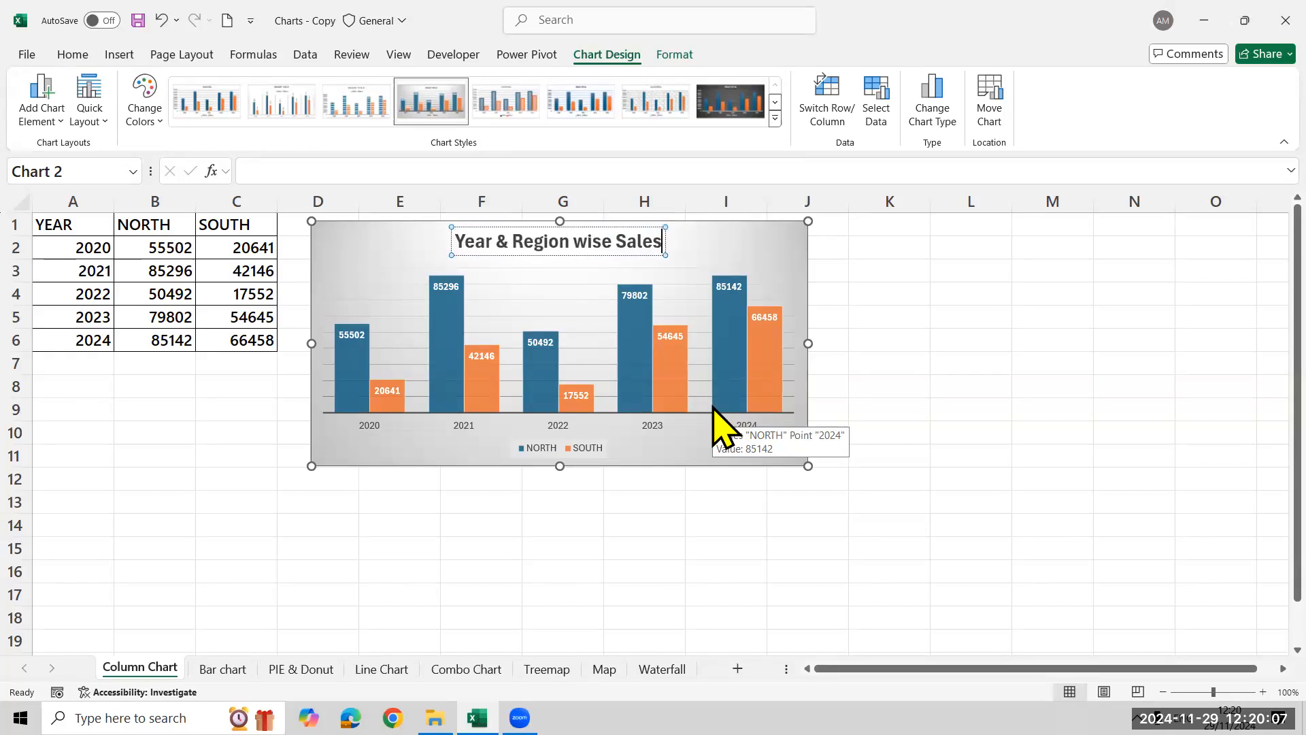
pyautogui.click(1020, 354)
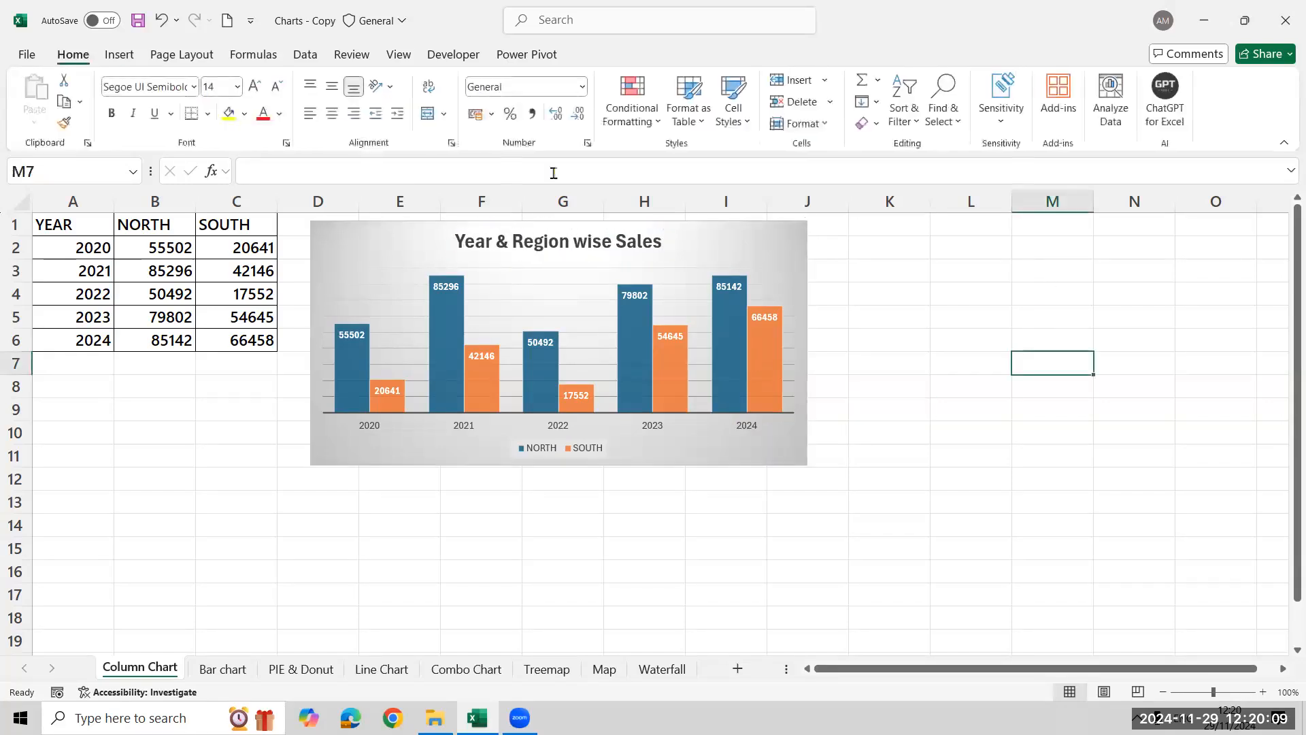
# On the Bar chart sheet, start a new chart from the whole YEAR, NORTH and SOUTH table and preview the clustered bar variants
pyautogui.moveTo(663, 362)
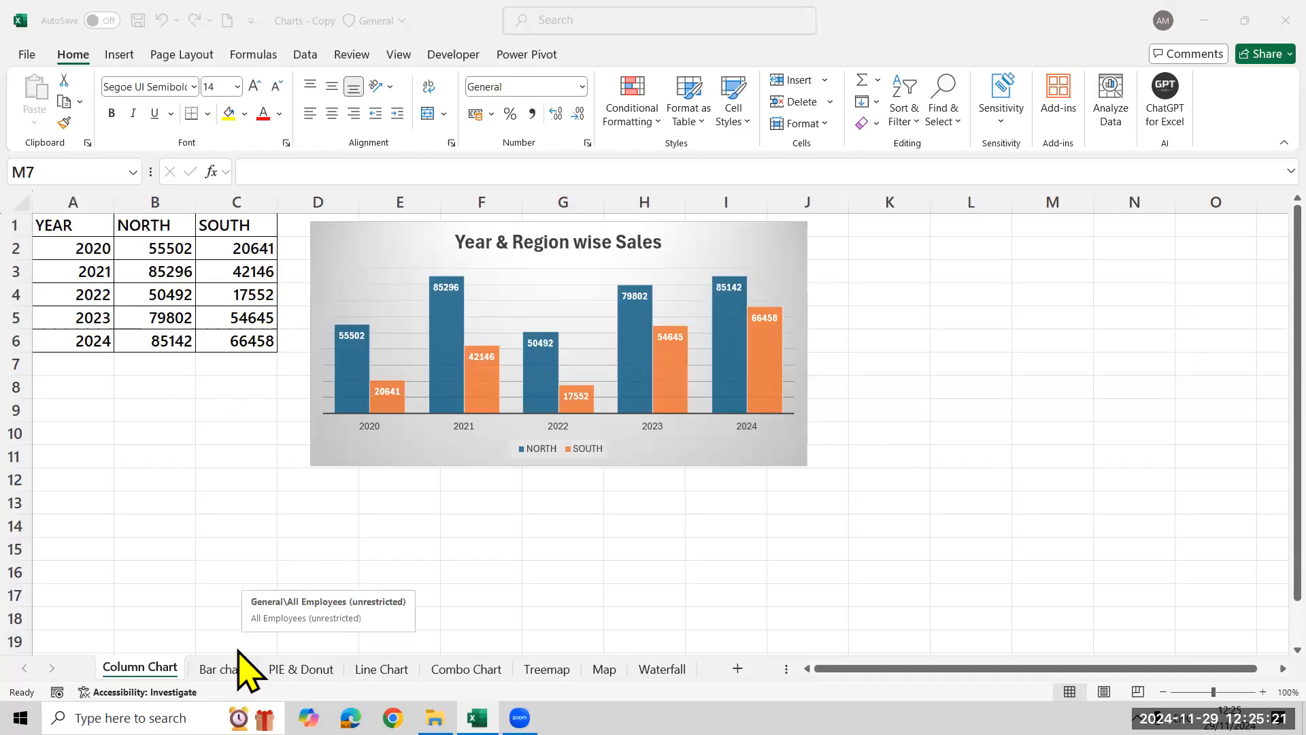
pyautogui.hotkey('ctrl', 'pagedown')
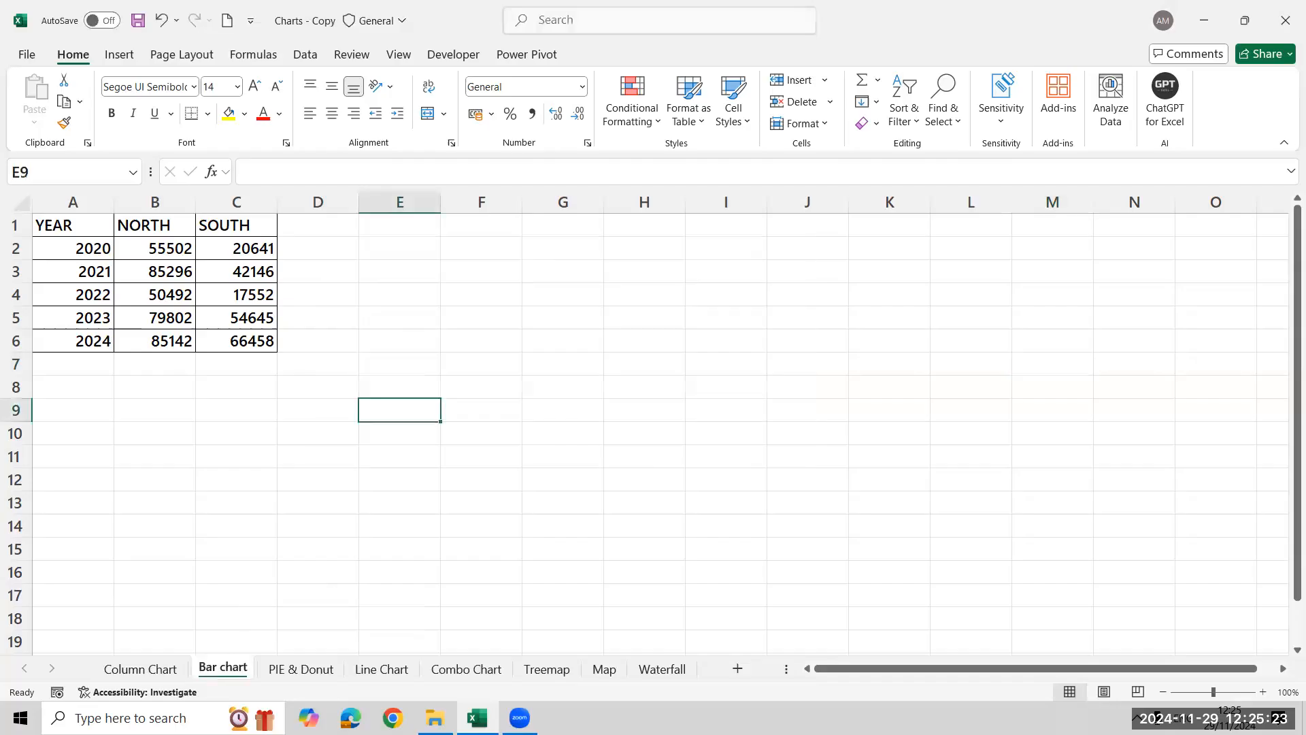
pyautogui.click(102, 303)
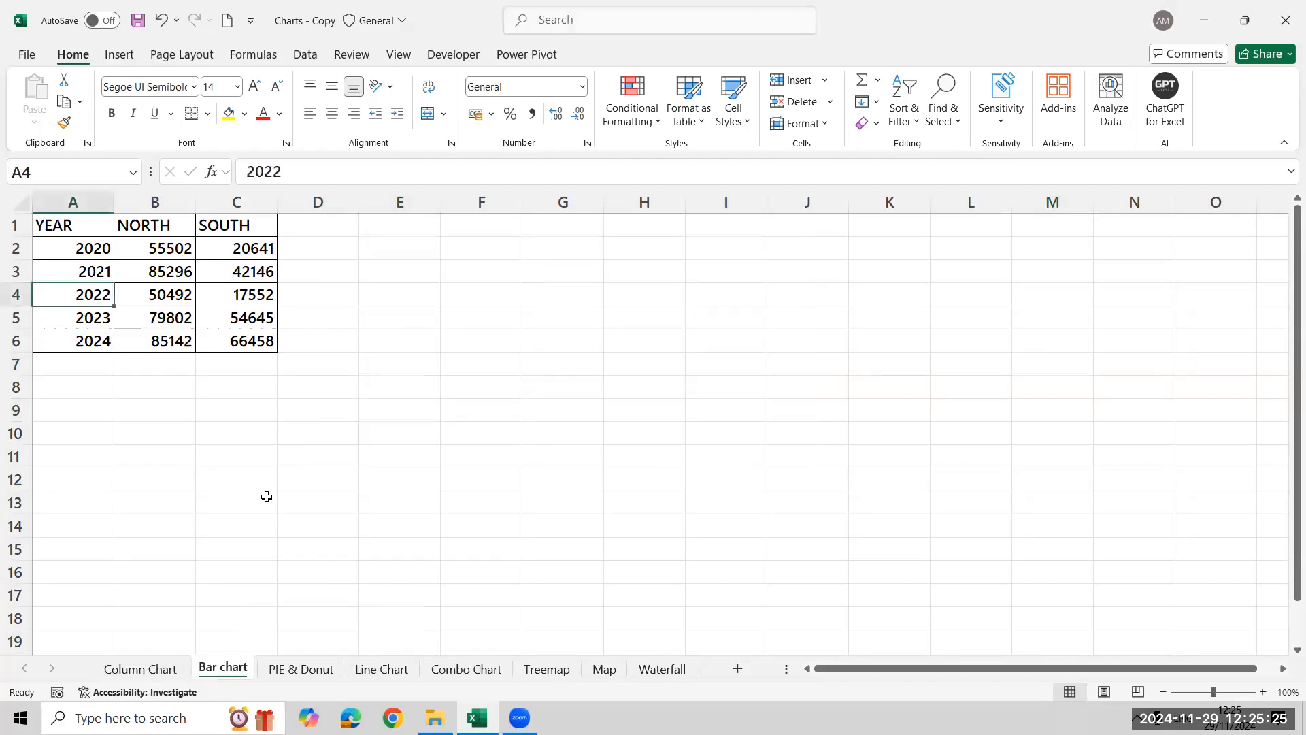
pyautogui.hotkey('ctrl', 'a')
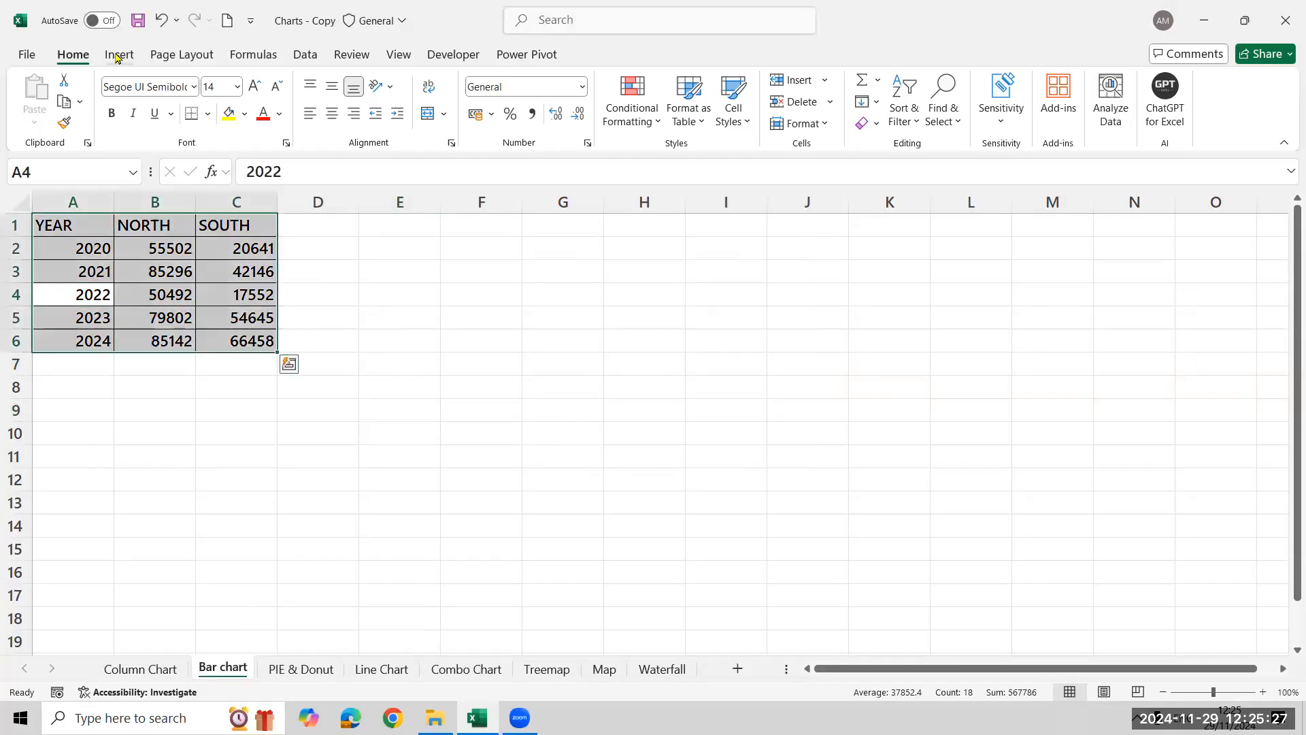
pyautogui.hotkey('alt', 'n')
pyautogui.click(479, 124)
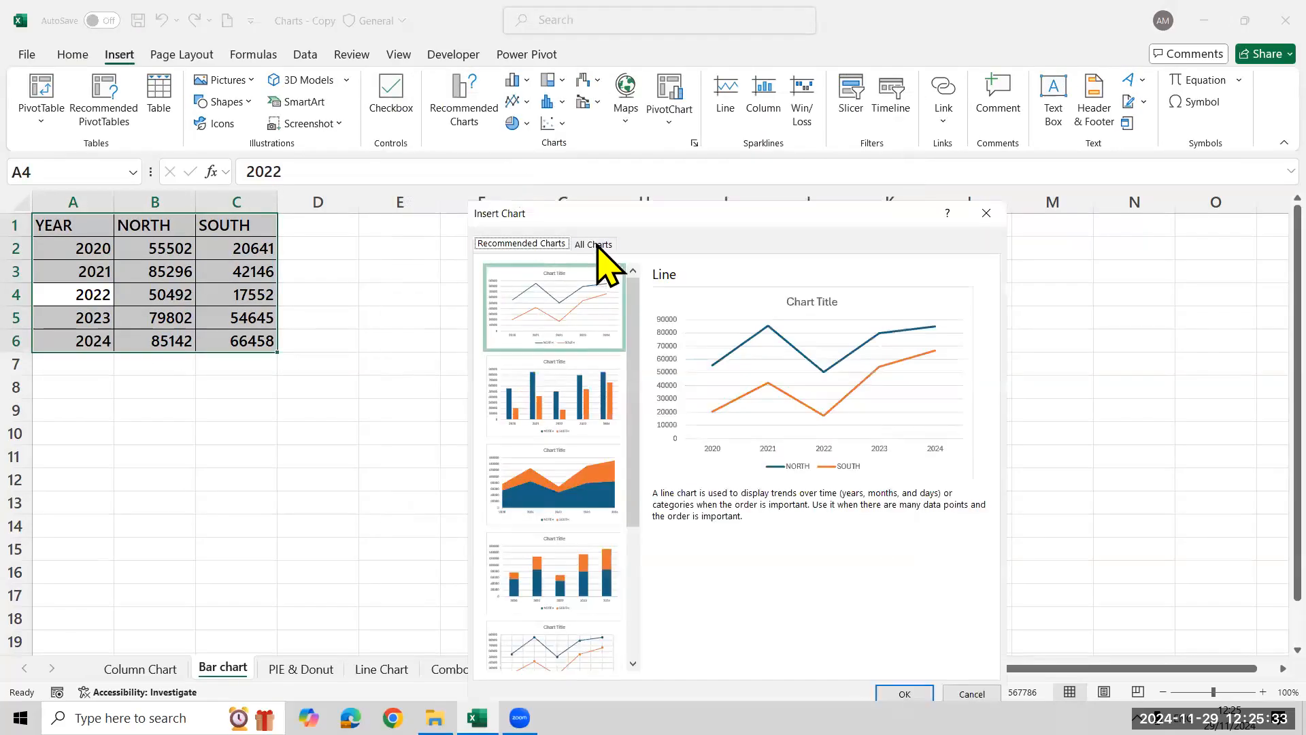
pyautogui.click(594, 243)
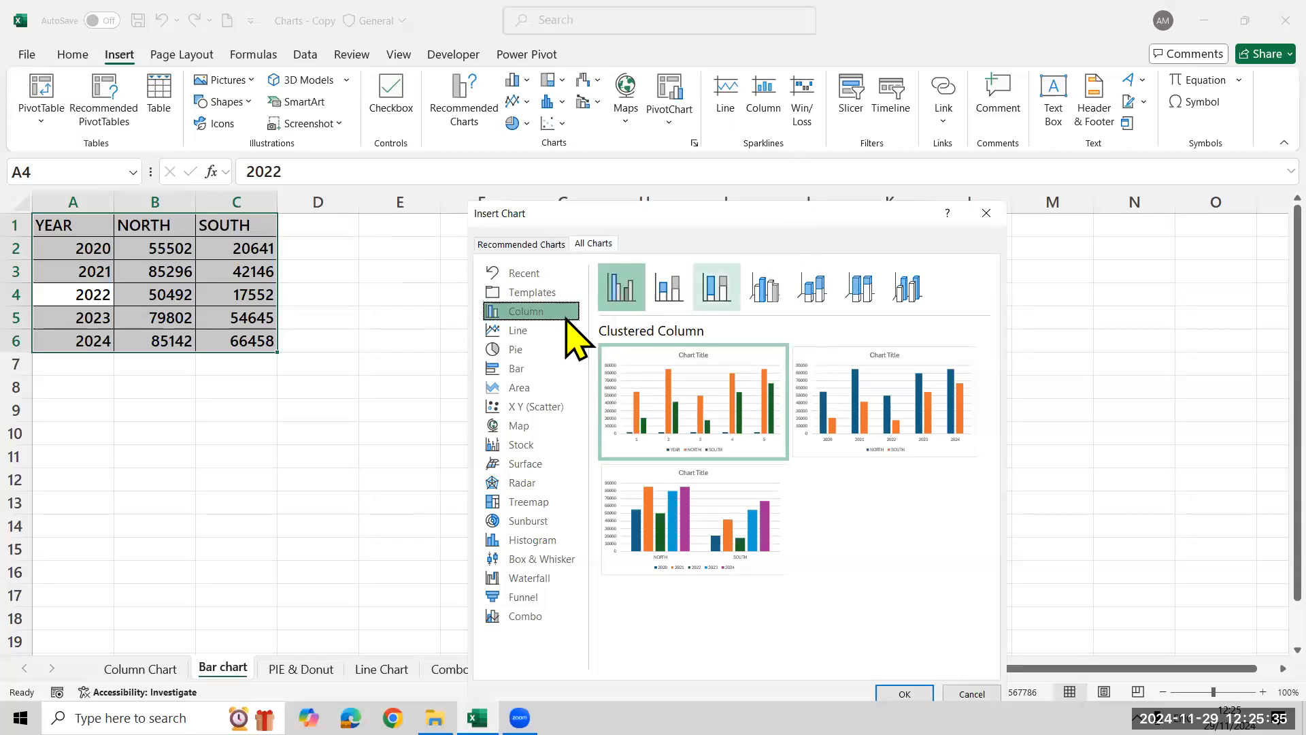
pyautogui.click(537, 371)
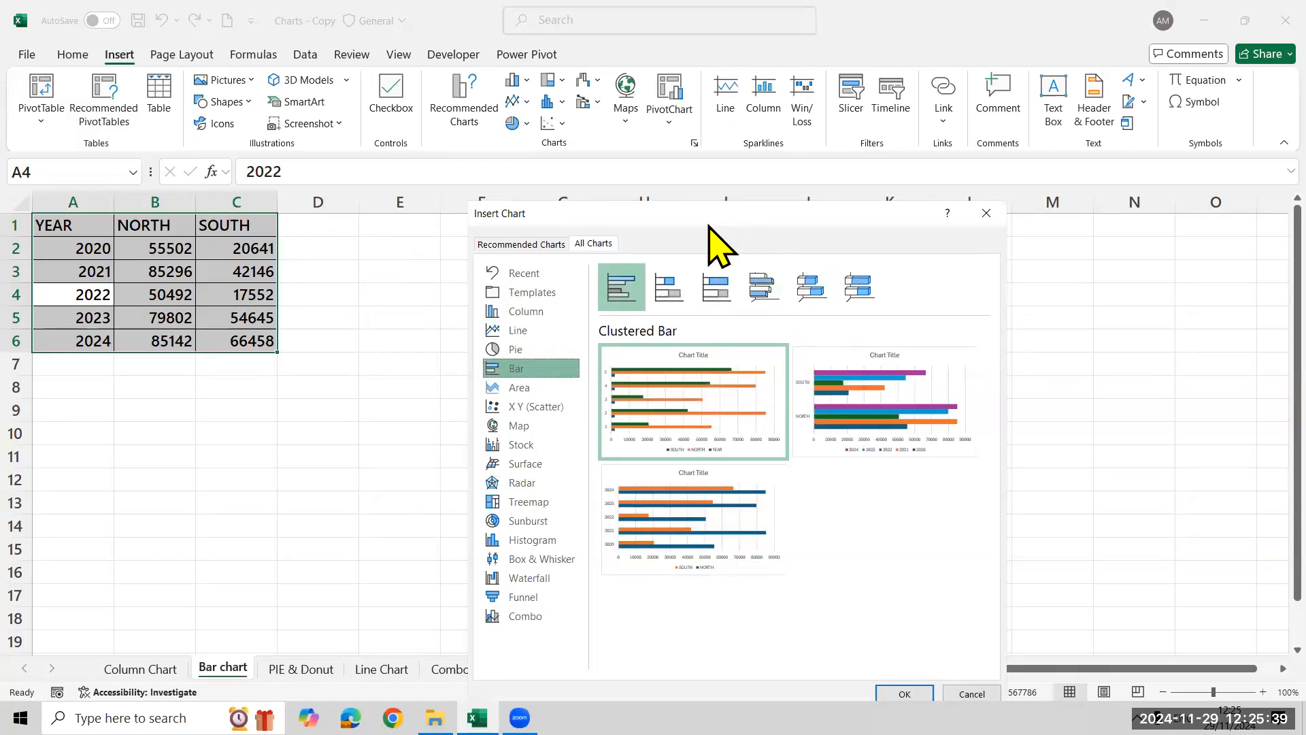
pyautogui.moveTo(708, 224); pyautogui.dragTo(656, 49)
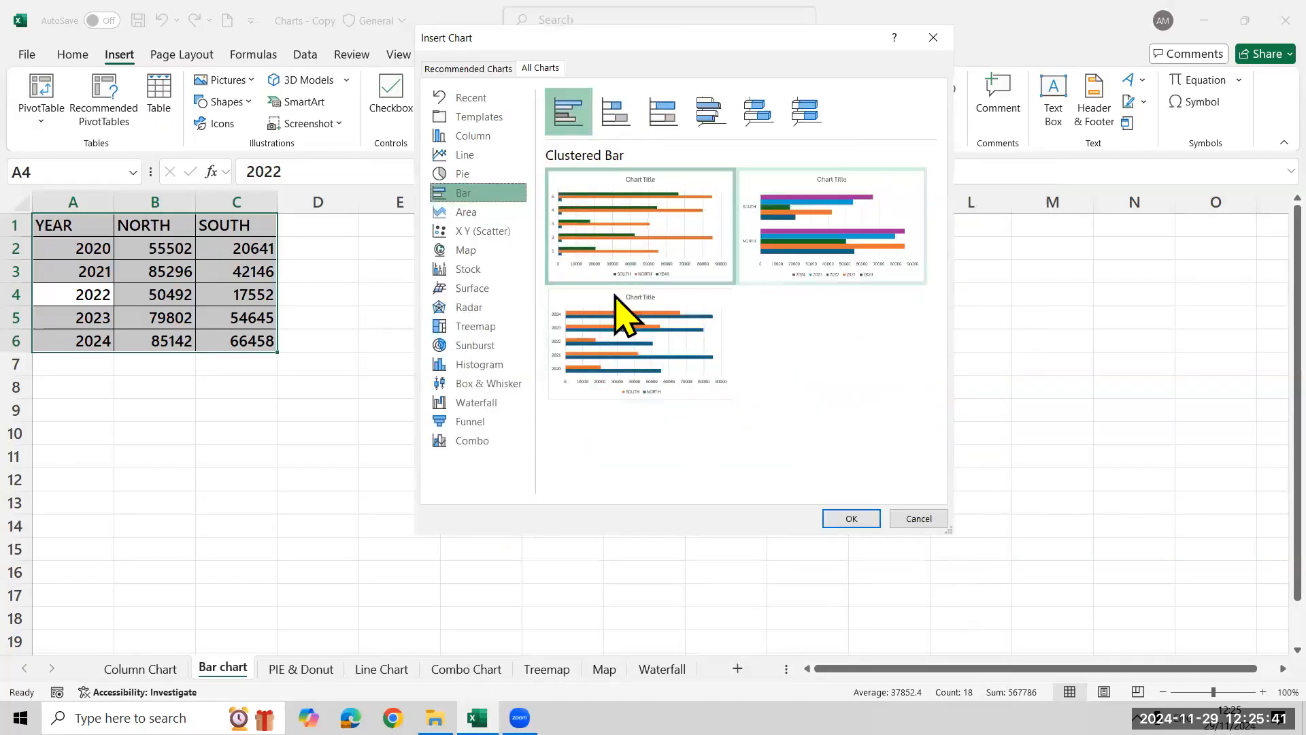
pyautogui.moveTo(626, 367)
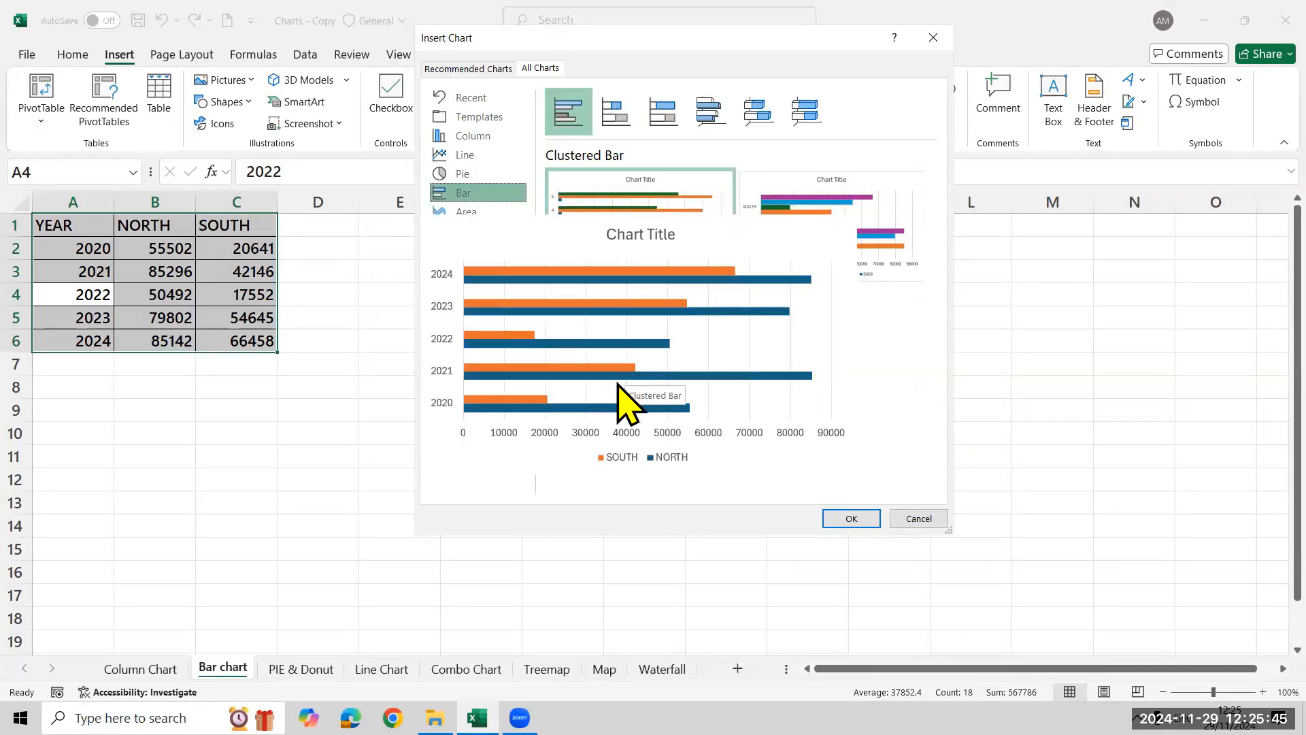
pyautogui.moveTo(637, 148)
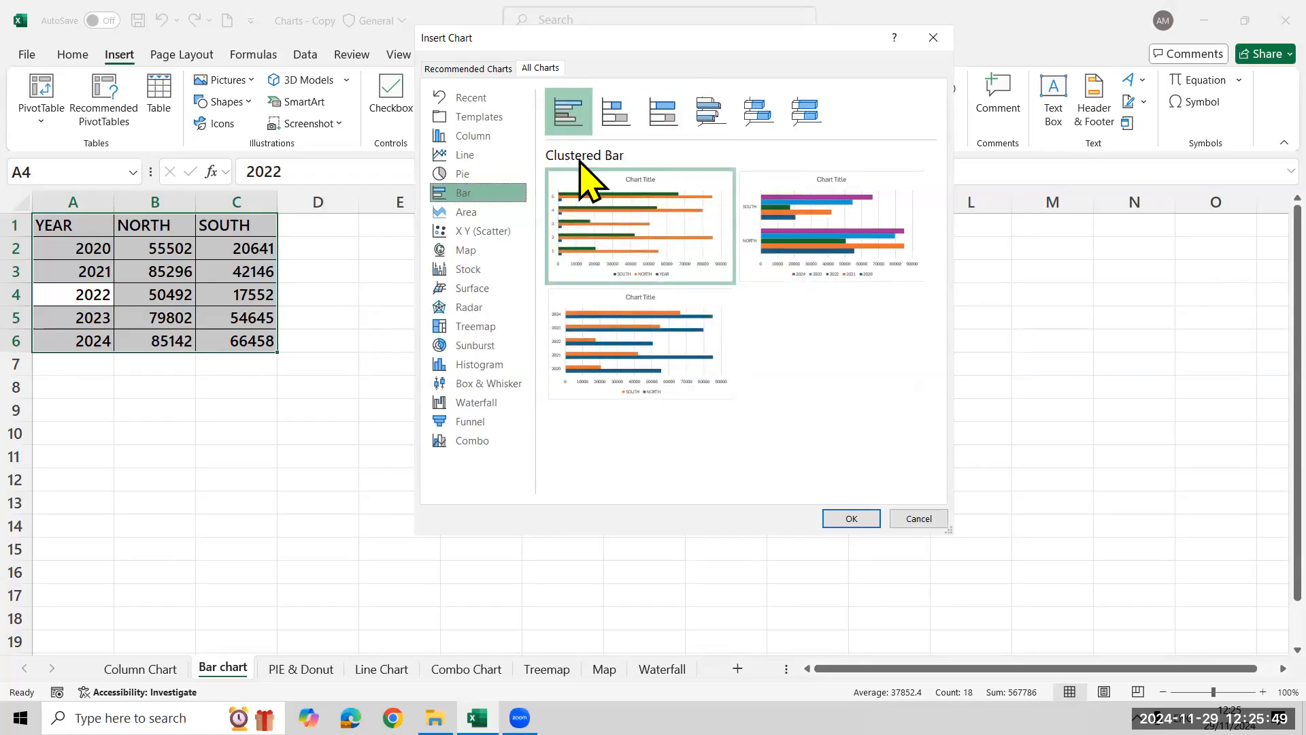
# Insert the stacked bar chart with years as categories and NORTH and SOUTH as series, and place it beside the table
pyautogui.click(664, 115)
pyautogui.click(619, 110)
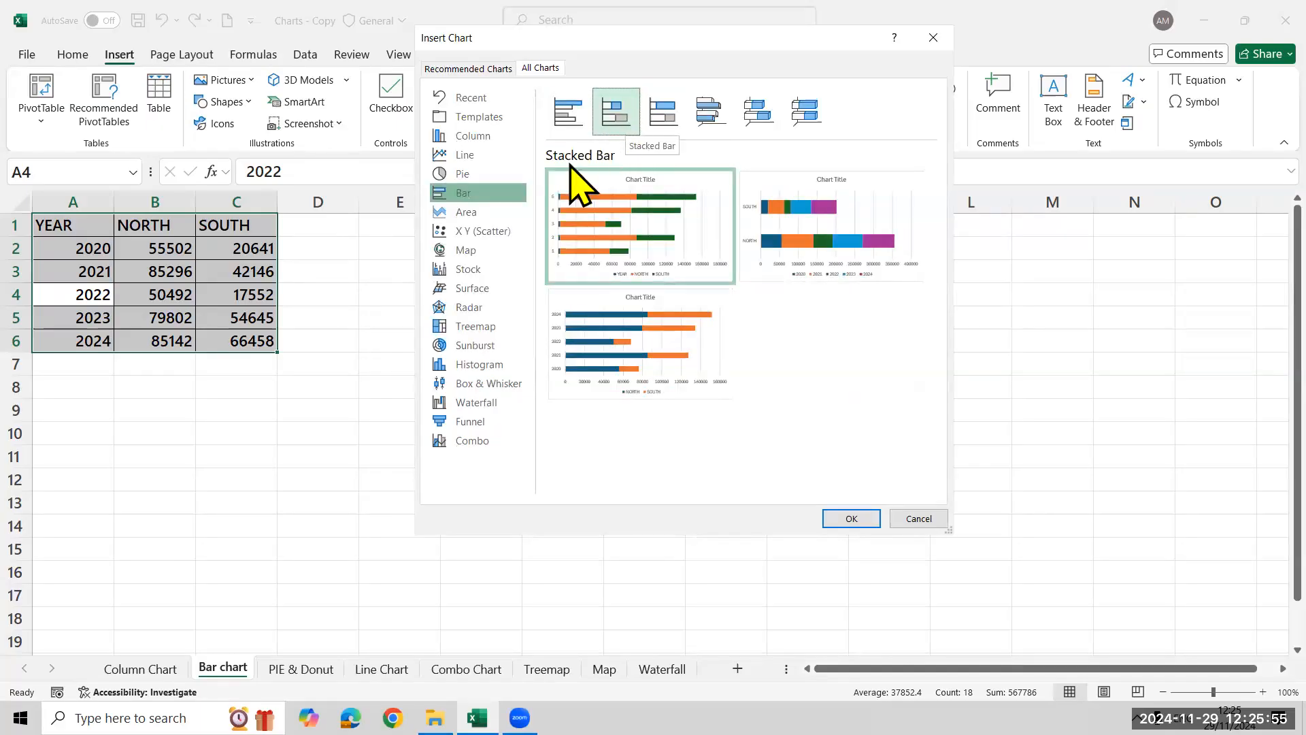
pyautogui.moveTo(671, 350)
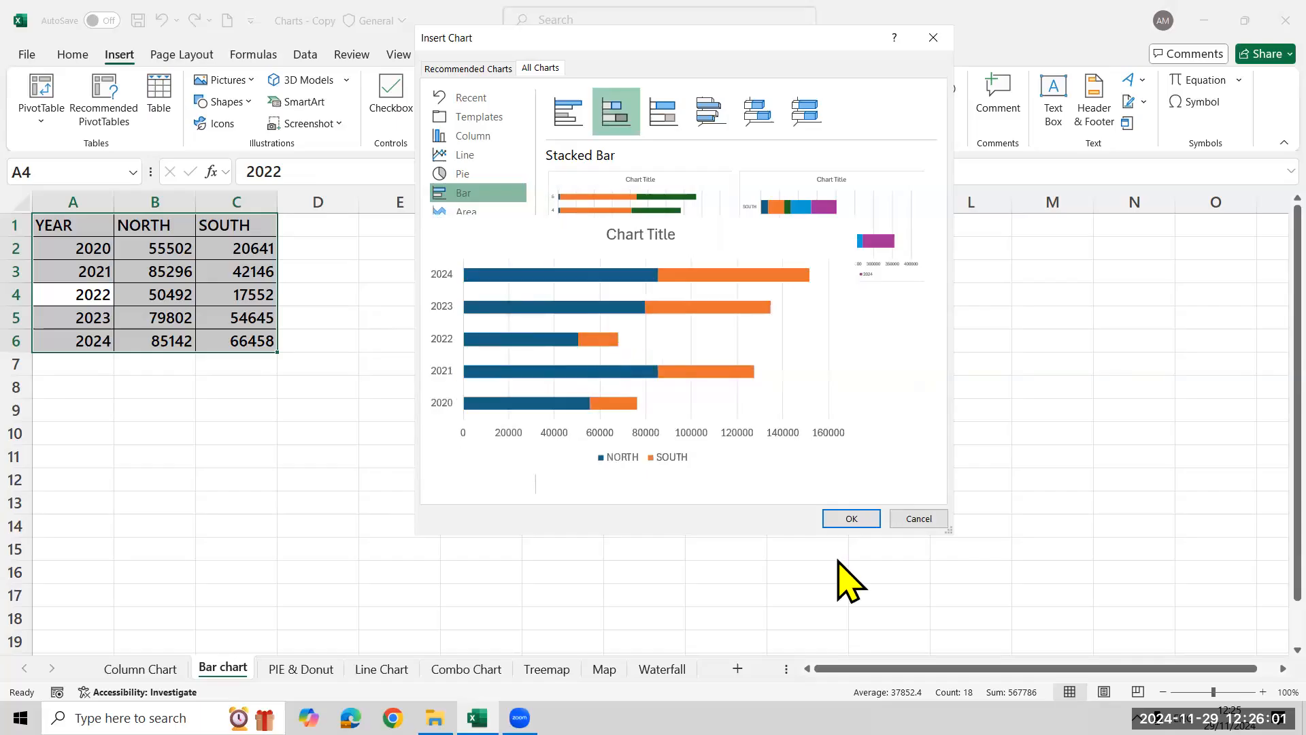
pyautogui.click(851, 519)
pyautogui.moveTo(758, 327); pyautogui.dragTo(638, 251)
pyautogui.click(182, 460)
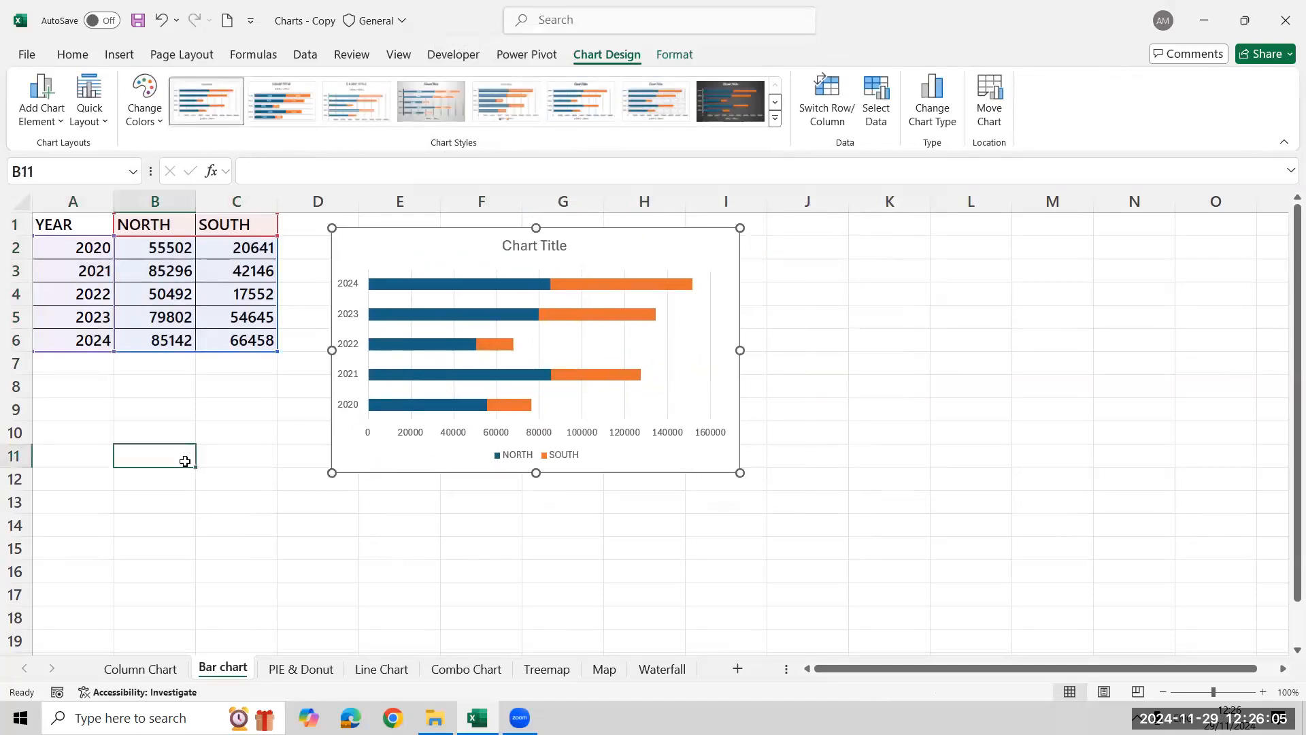
# Insert a clustered bar chart from the whole table with years as categories and SOUTH and NORTH as series, placed beside the stacked bar chart
pyautogui.click(158, 248)
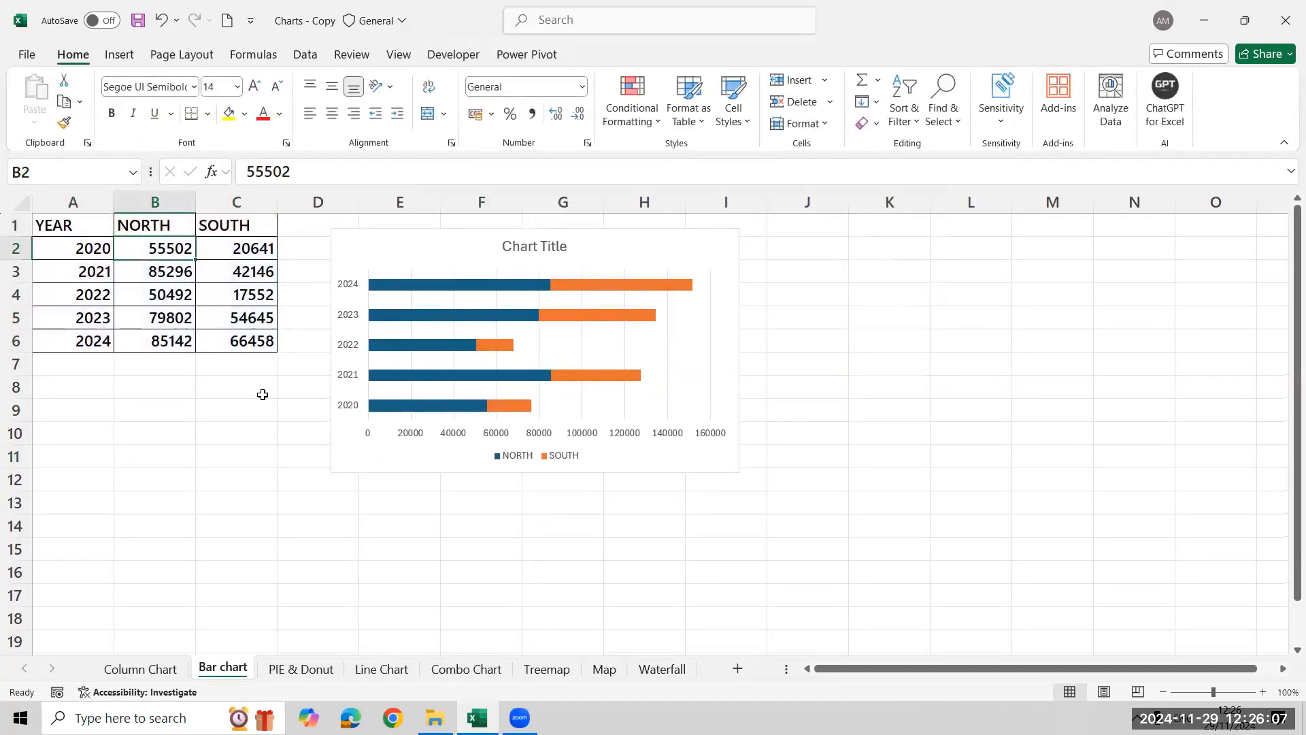
pyautogui.hotkey('ctrl', 'a')
pyautogui.click(125, 56)
pyautogui.click(462, 102)
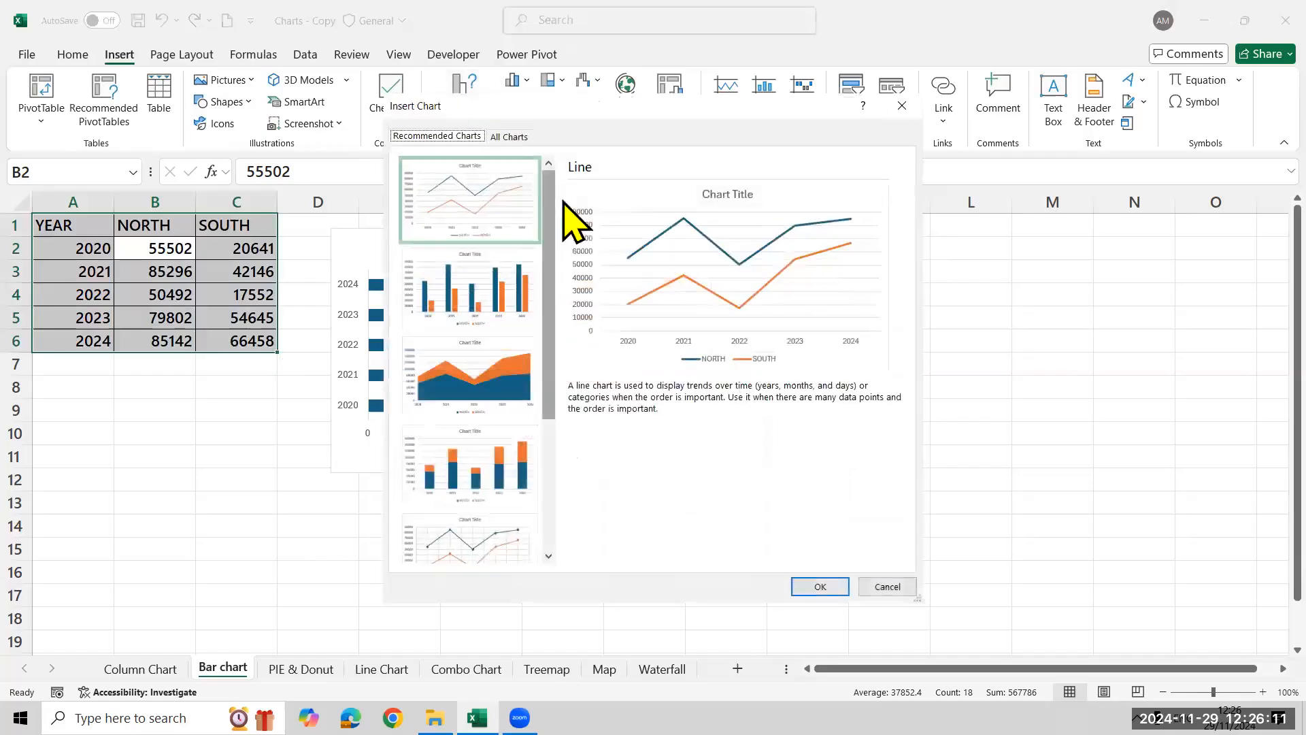
pyautogui.click(509, 136)
pyautogui.click(459, 264)
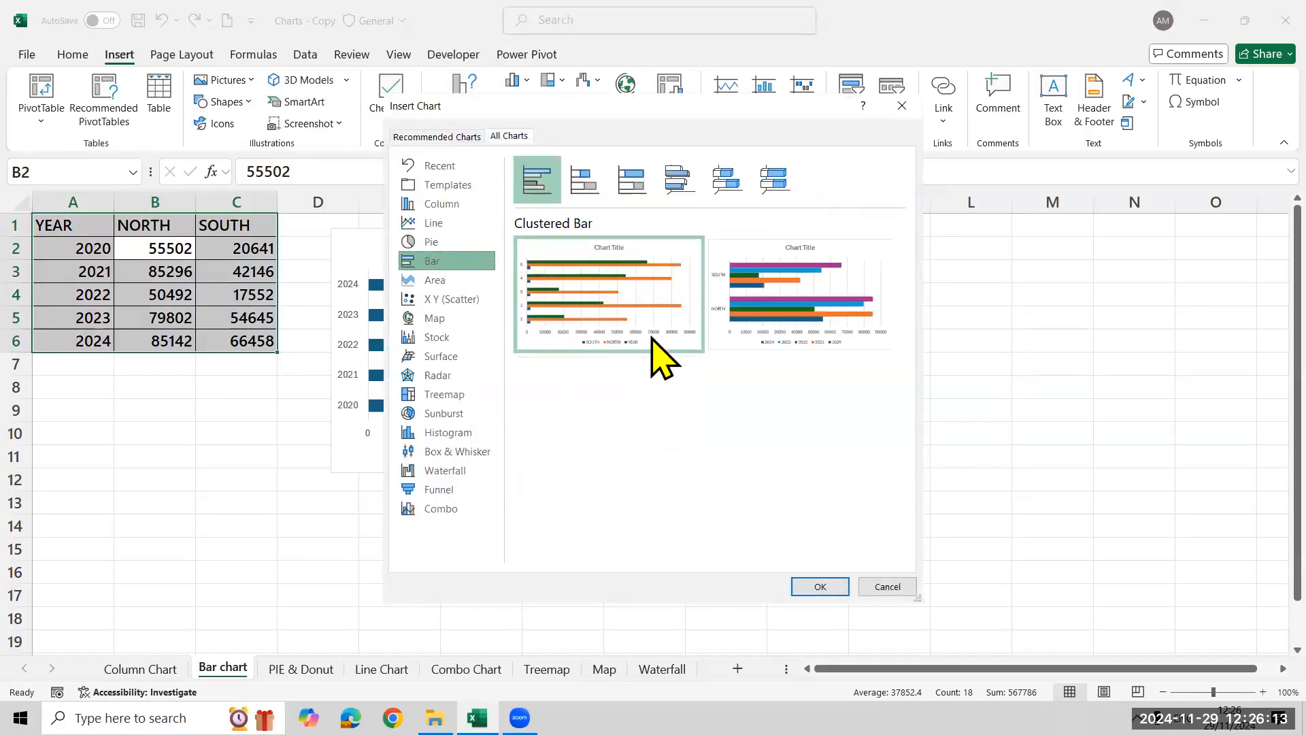
pyautogui.click(656, 456)
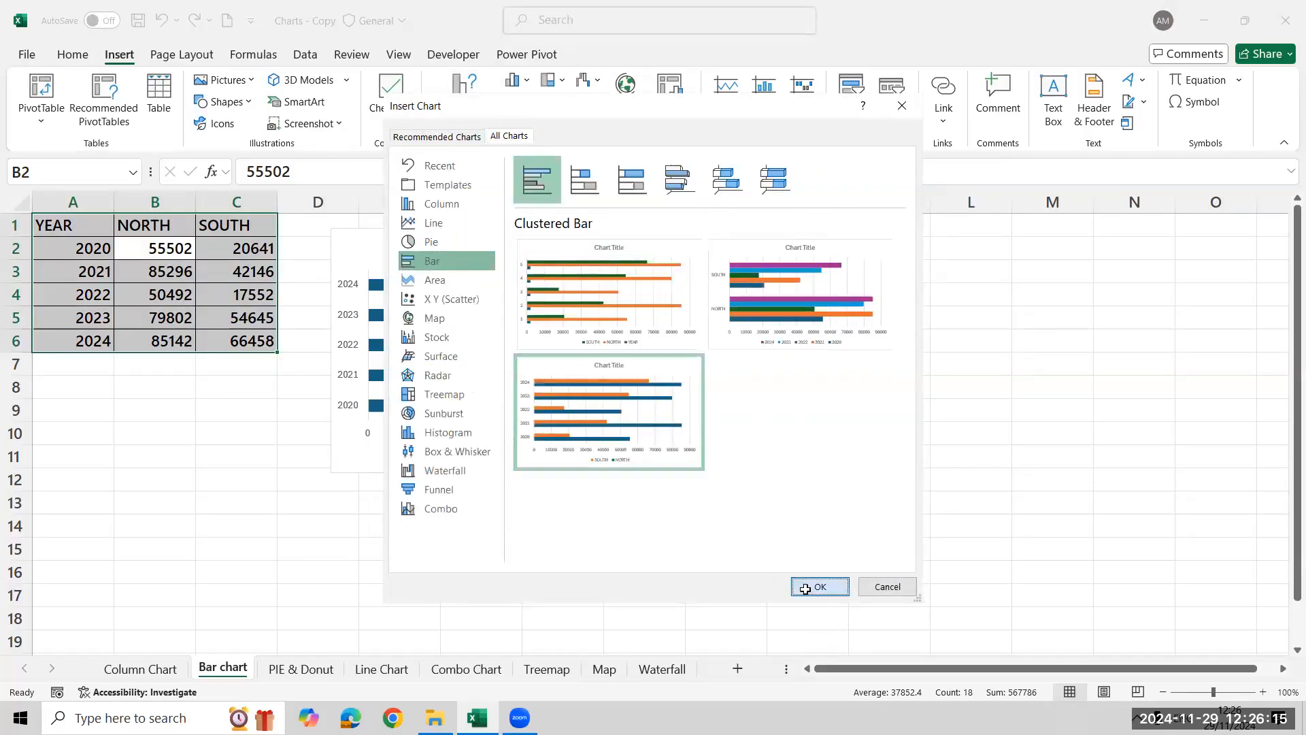
pyautogui.click(819, 586)
pyautogui.moveTo(938, 270); pyautogui.dragTo(1009, 252)
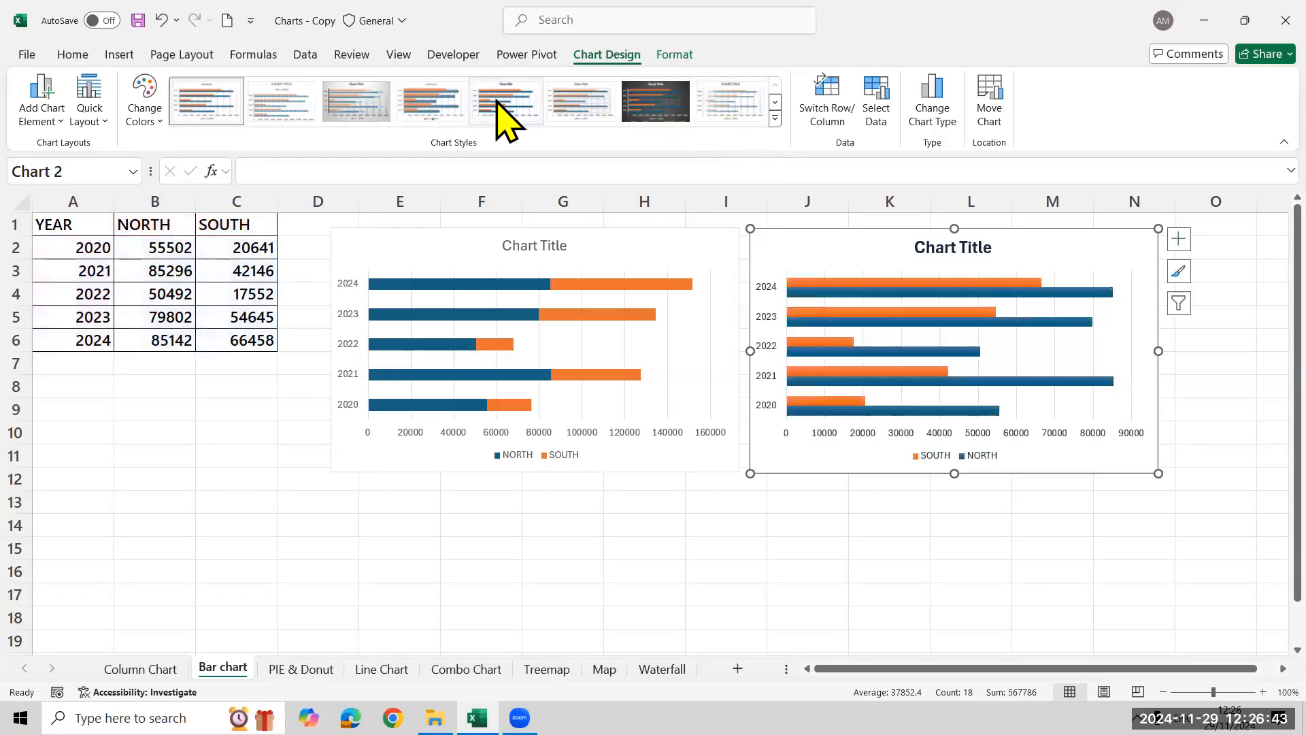
# Apply the grey gradient chart style with data labels inside the bars to both the clustered and the stacked bar charts
pyautogui.click(372, 112)
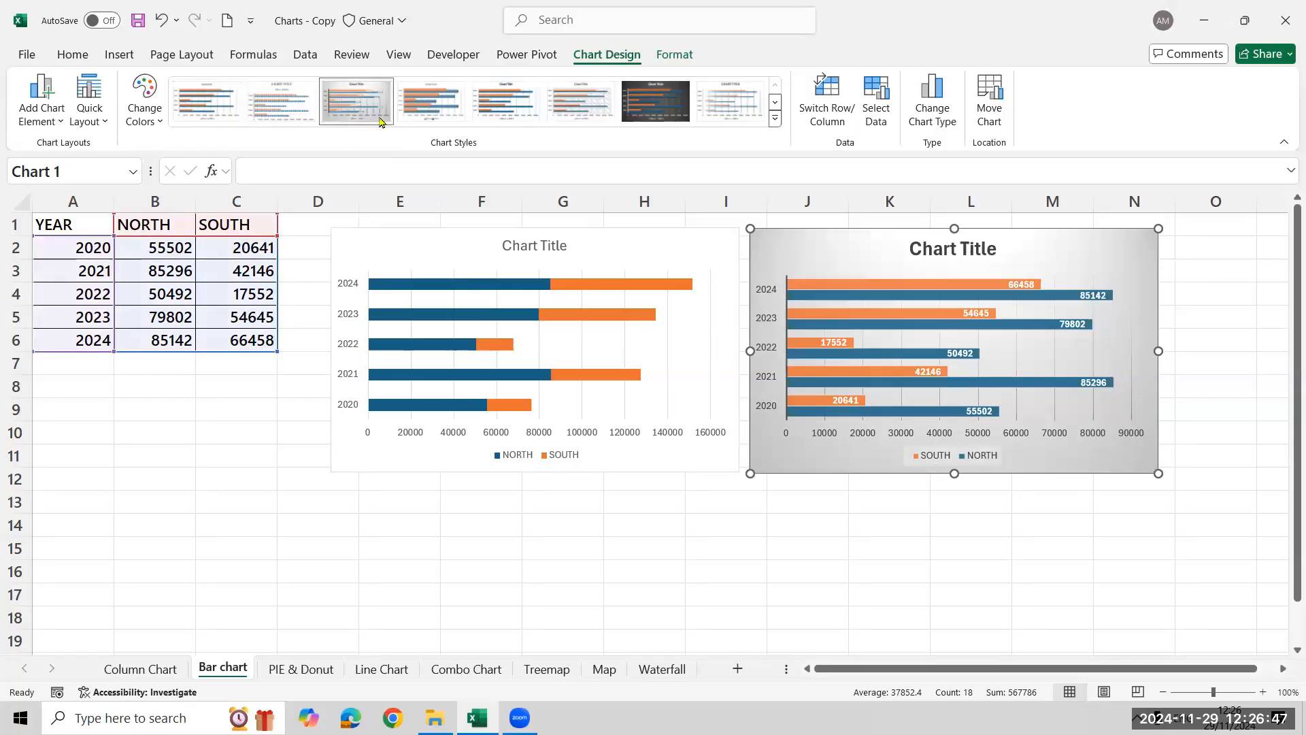
pyautogui.click(398, 247)
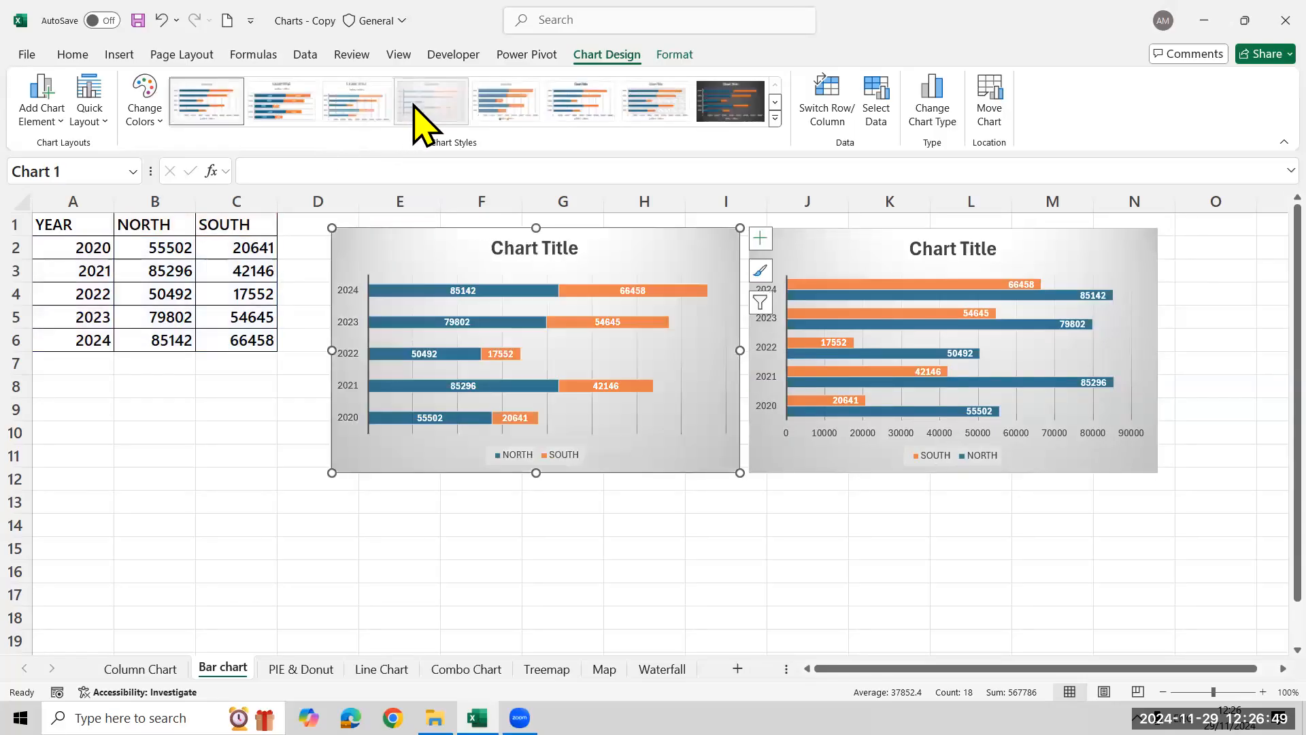
pyautogui.click(415, 107)
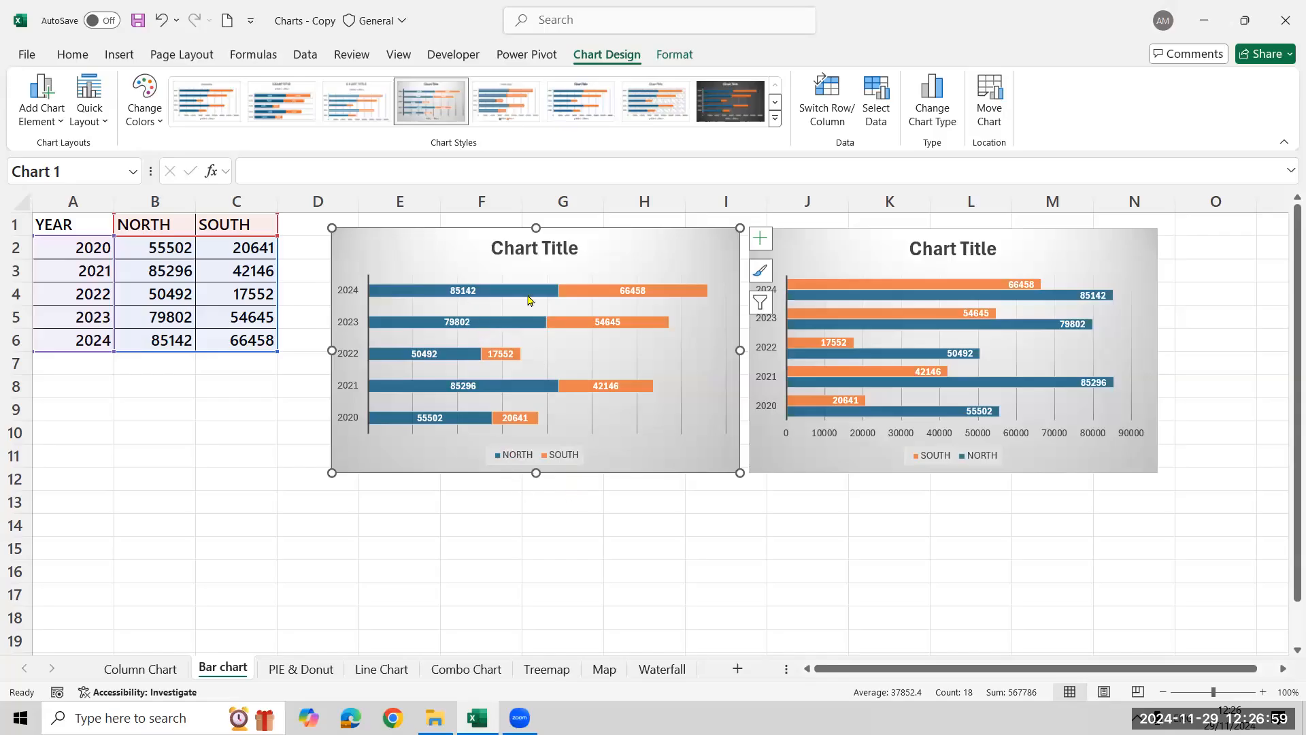
pyautogui.moveTo(536, 298)
pyautogui.click(797, 507)
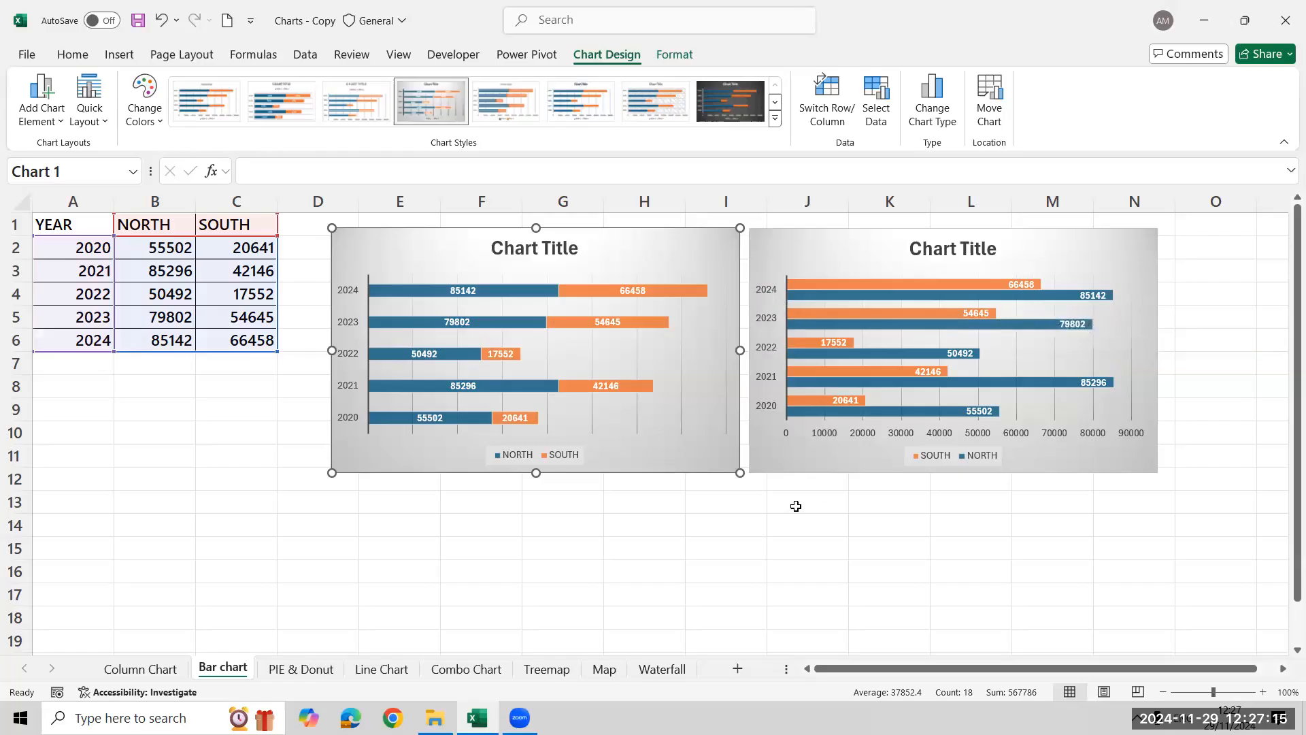
# Try the blue-green and orange-blue colourful palettes on the stacked bar chart, ending with the green monochromatic palette
pyautogui.click(667, 257)
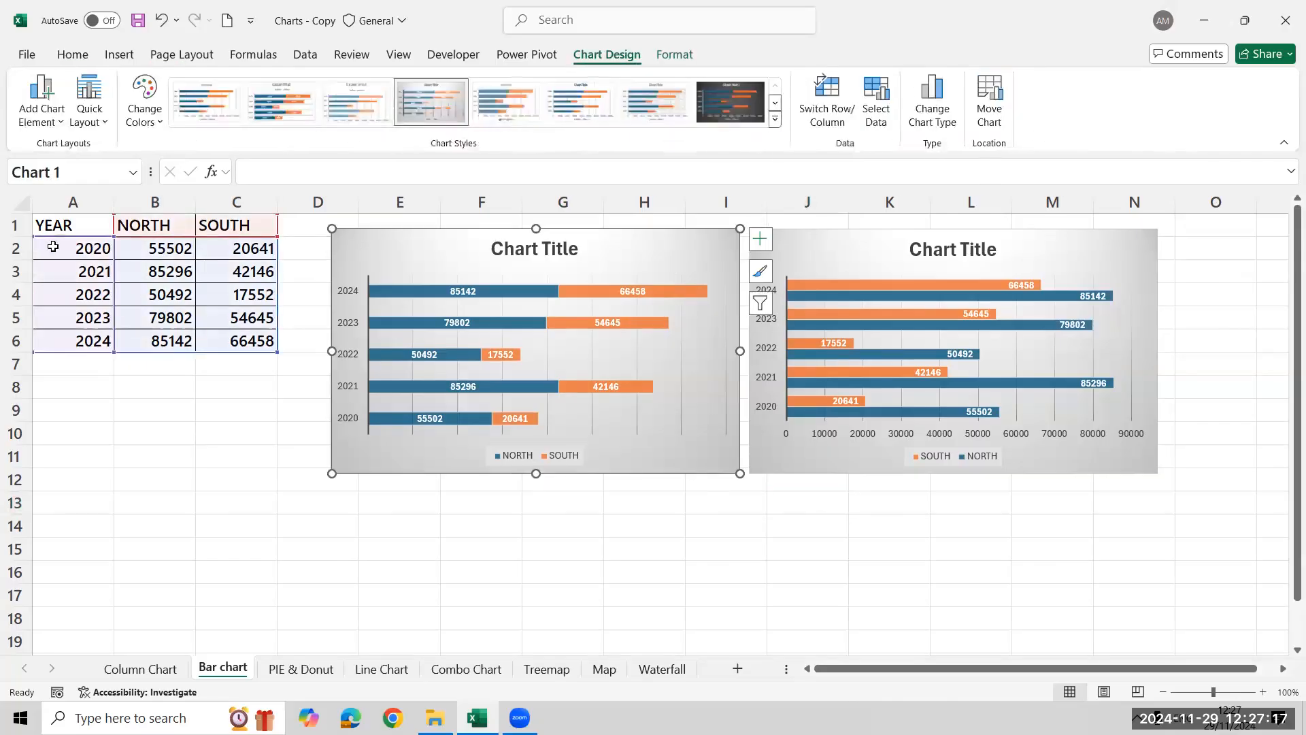
pyautogui.click(145, 117)
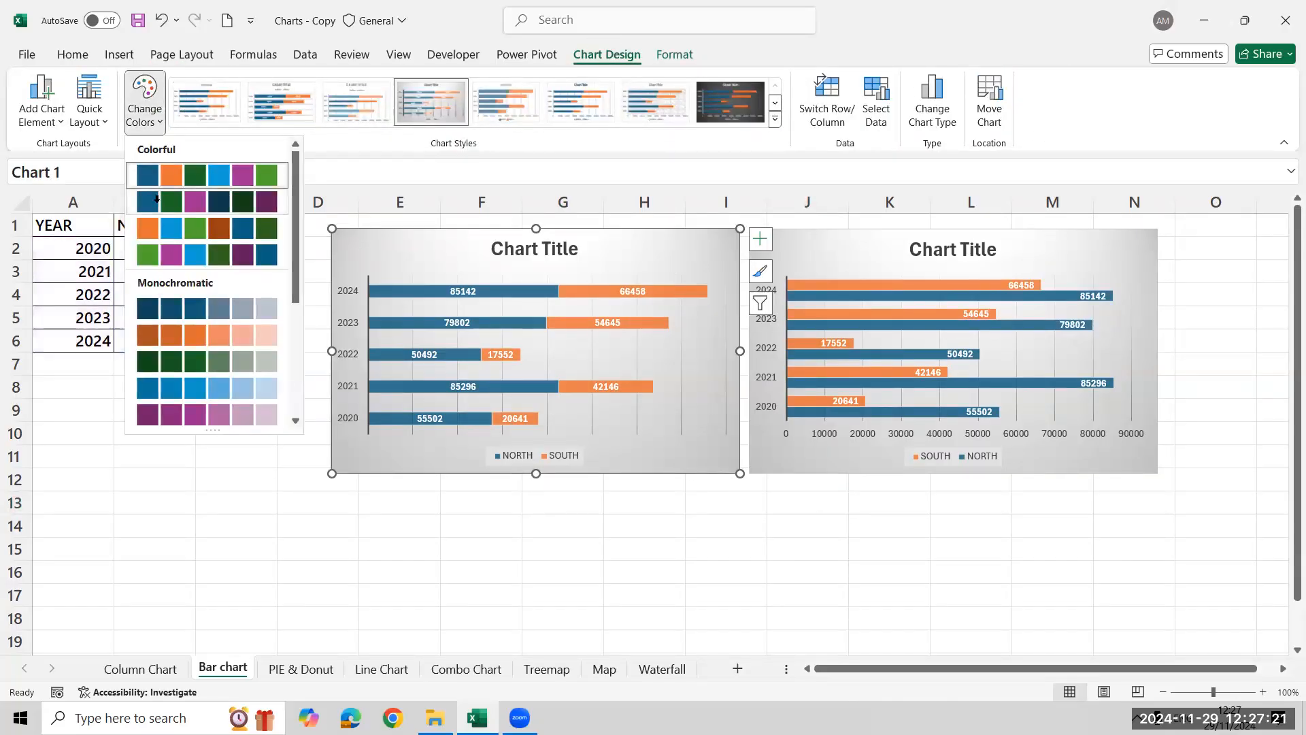
pyautogui.click(159, 203)
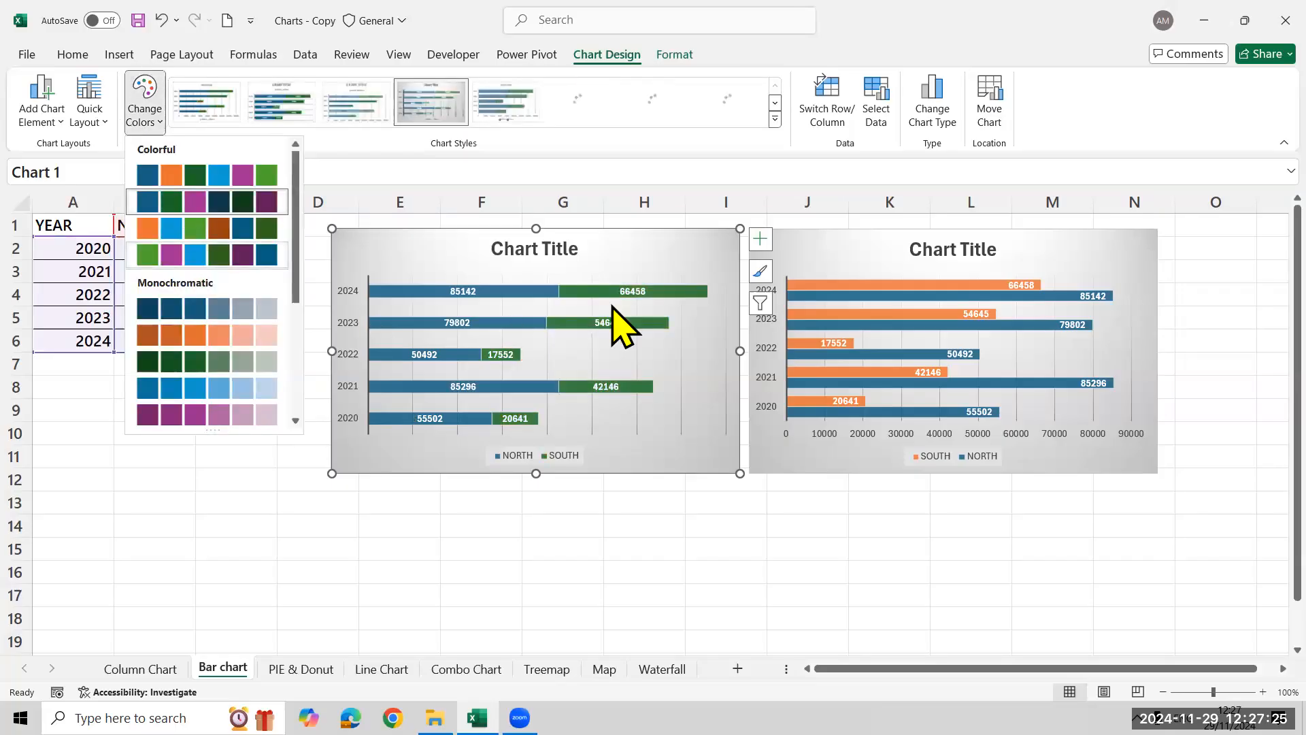
pyautogui.click(195, 228)
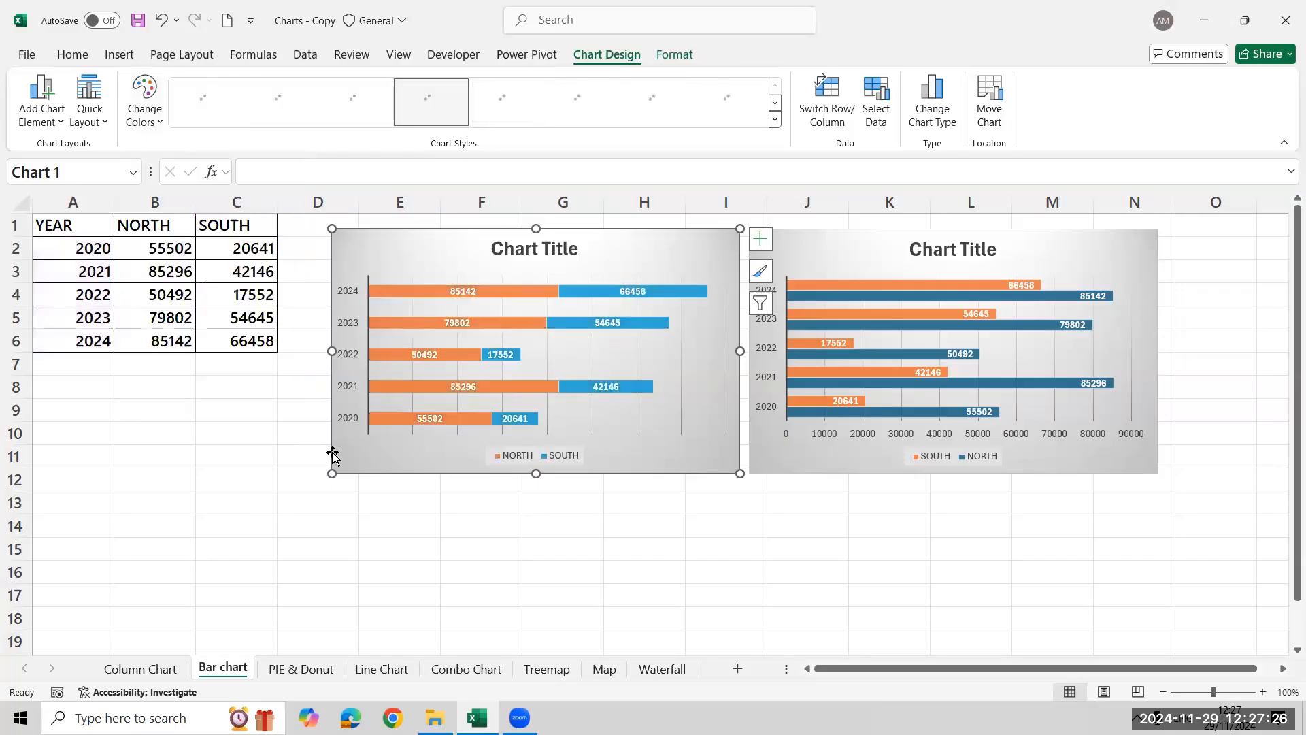
pyautogui.click(148, 362)
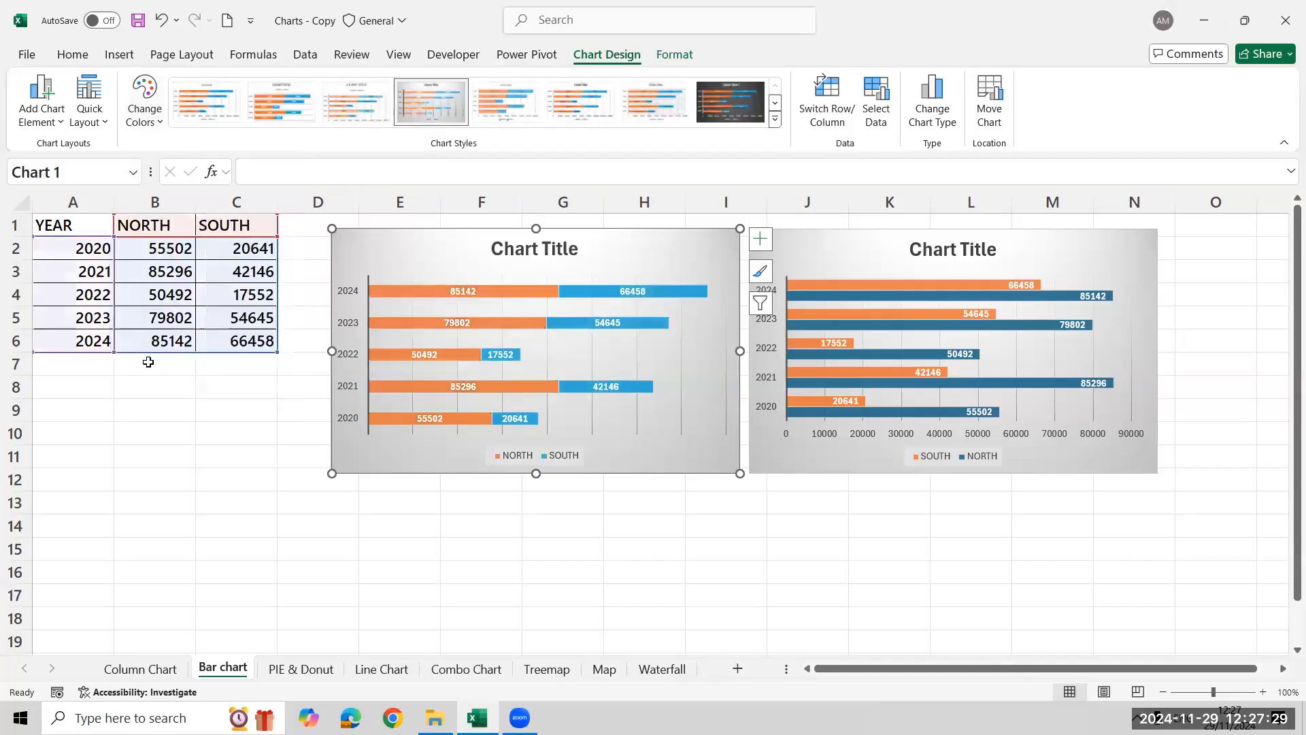
pyautogui.click(133, 124)
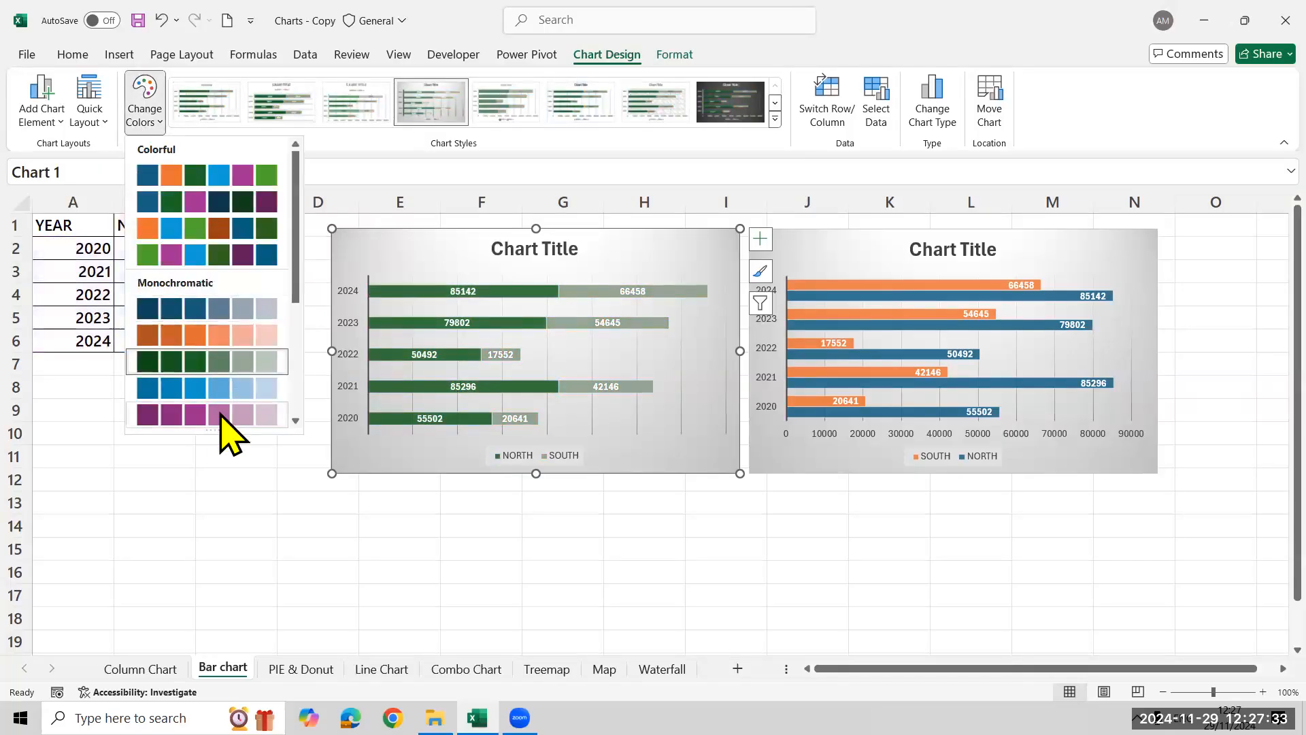
# Recolour the clustered bar chart with the second colourful palette, giving green SOUTH bars and blue NORTH bars
pyautogui.click(993, 252)
pyautogui.click(1032, 257)
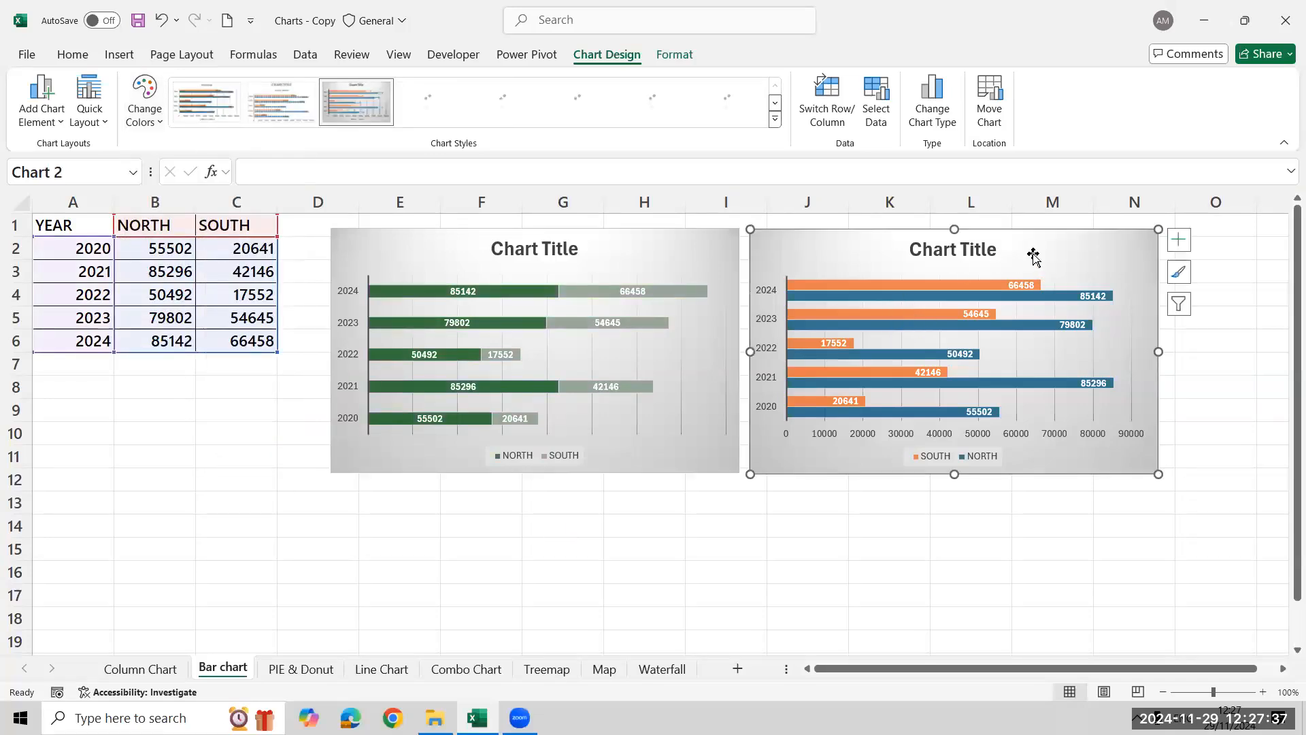
pyautogui.click(150, 117)
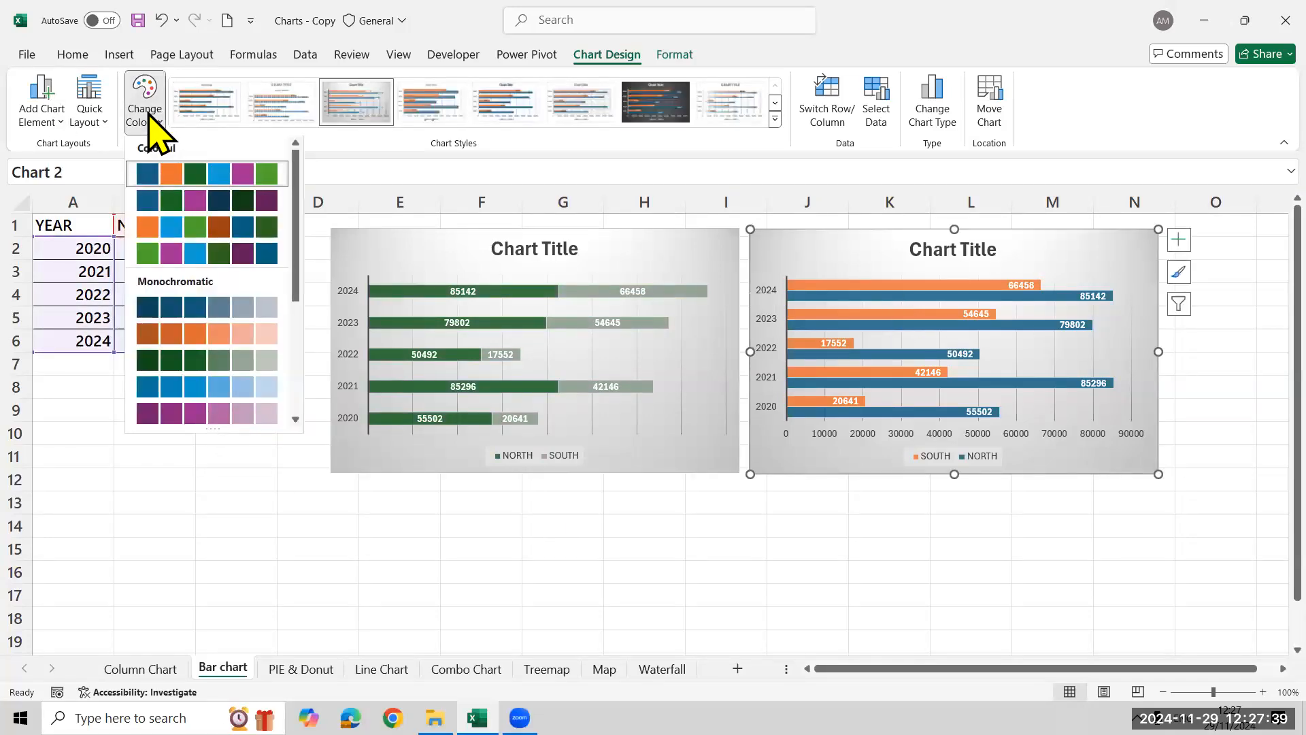
pyautogui.click(148, 200)
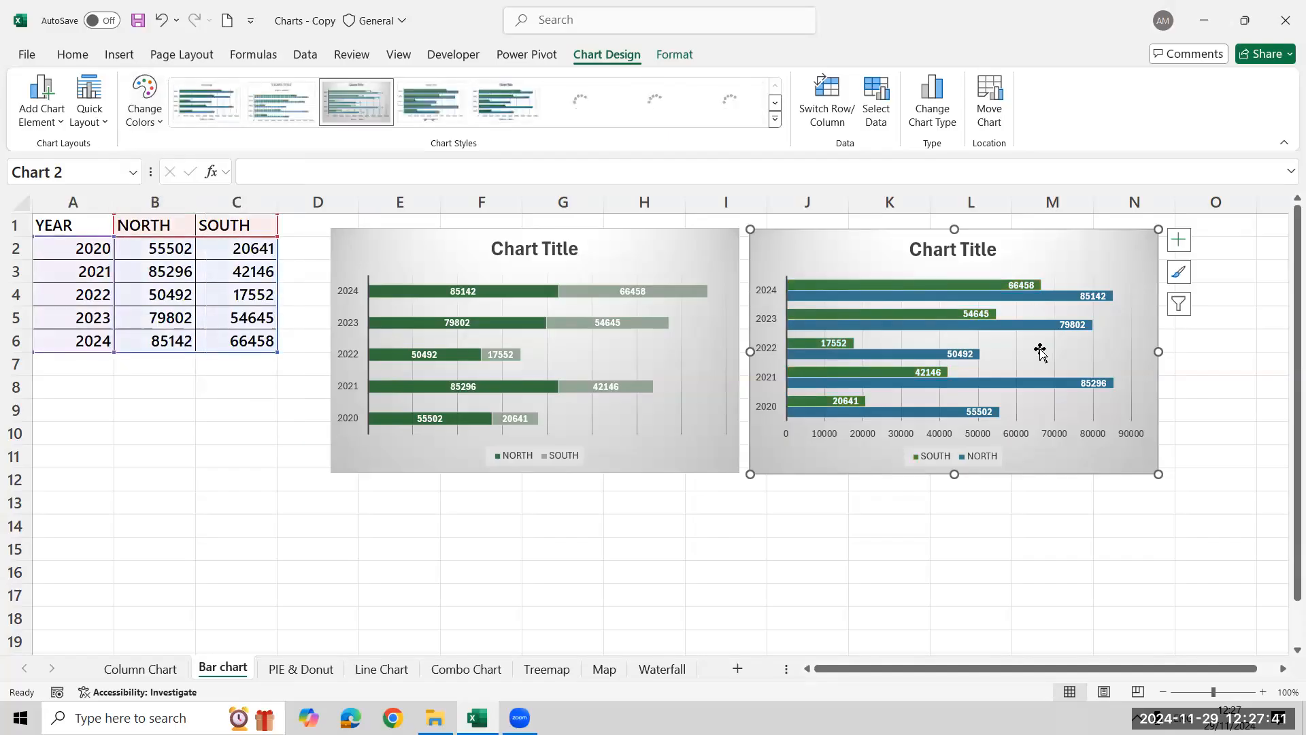
# Recolour the stacked bar chart with the third colourful palette, giving orange NORTH bars and blue SOUTH bars, and deselect it
pyautogui.moveTo(475, 438); pyautogui.dragTo(478, 439)
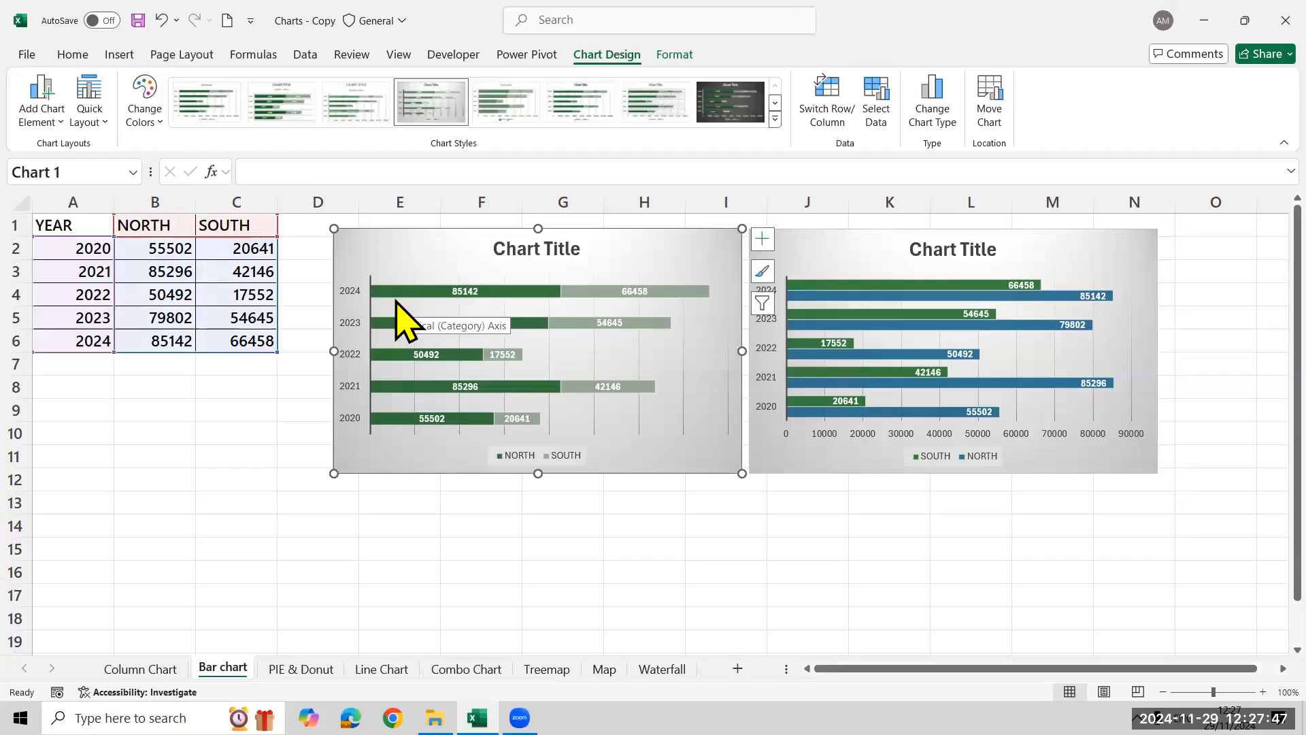
pyautogui.click(636, 291)
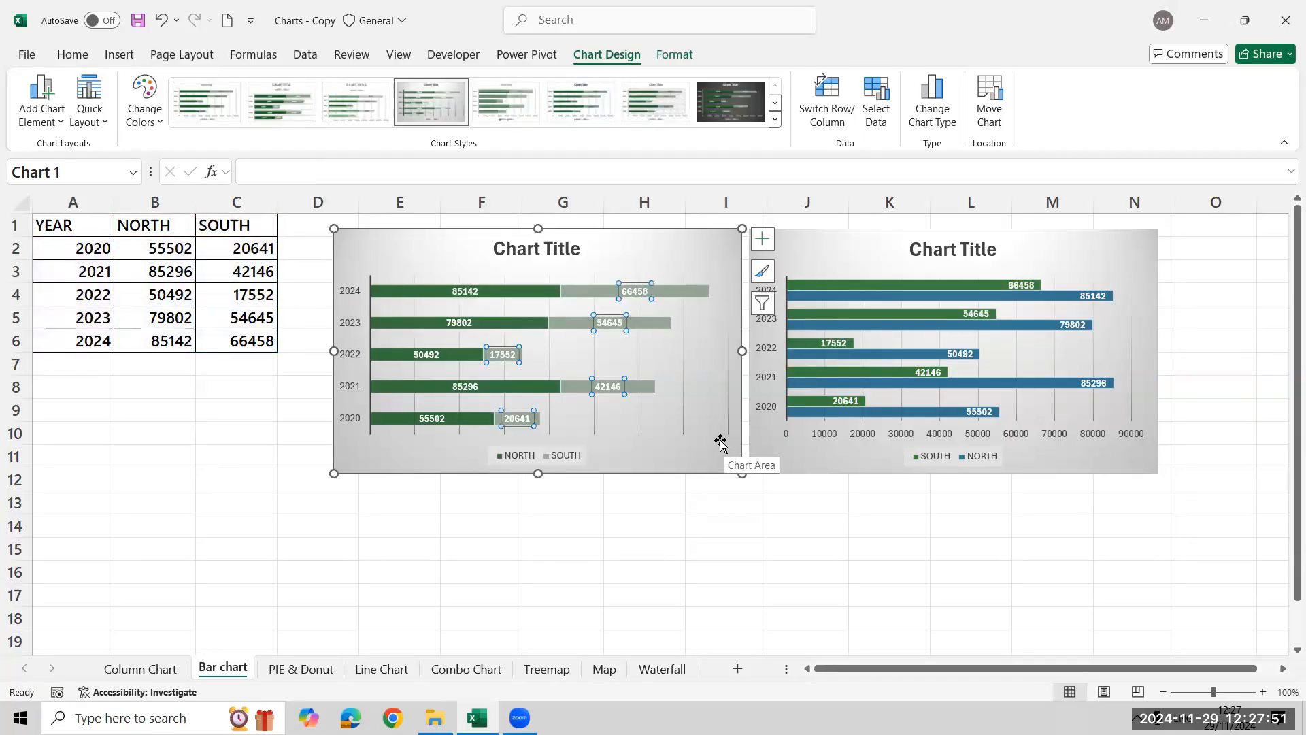
pyautogui.click(344, 496)
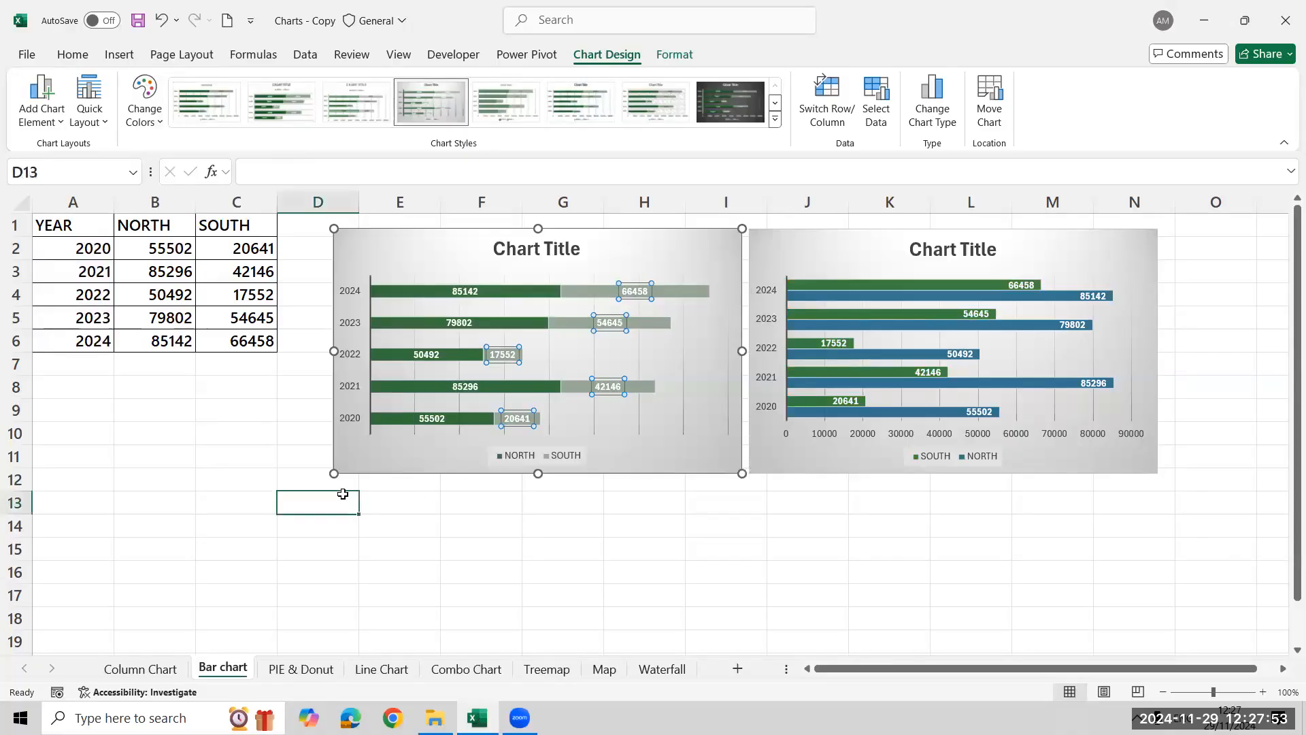
pyautogui.click(643, 261)
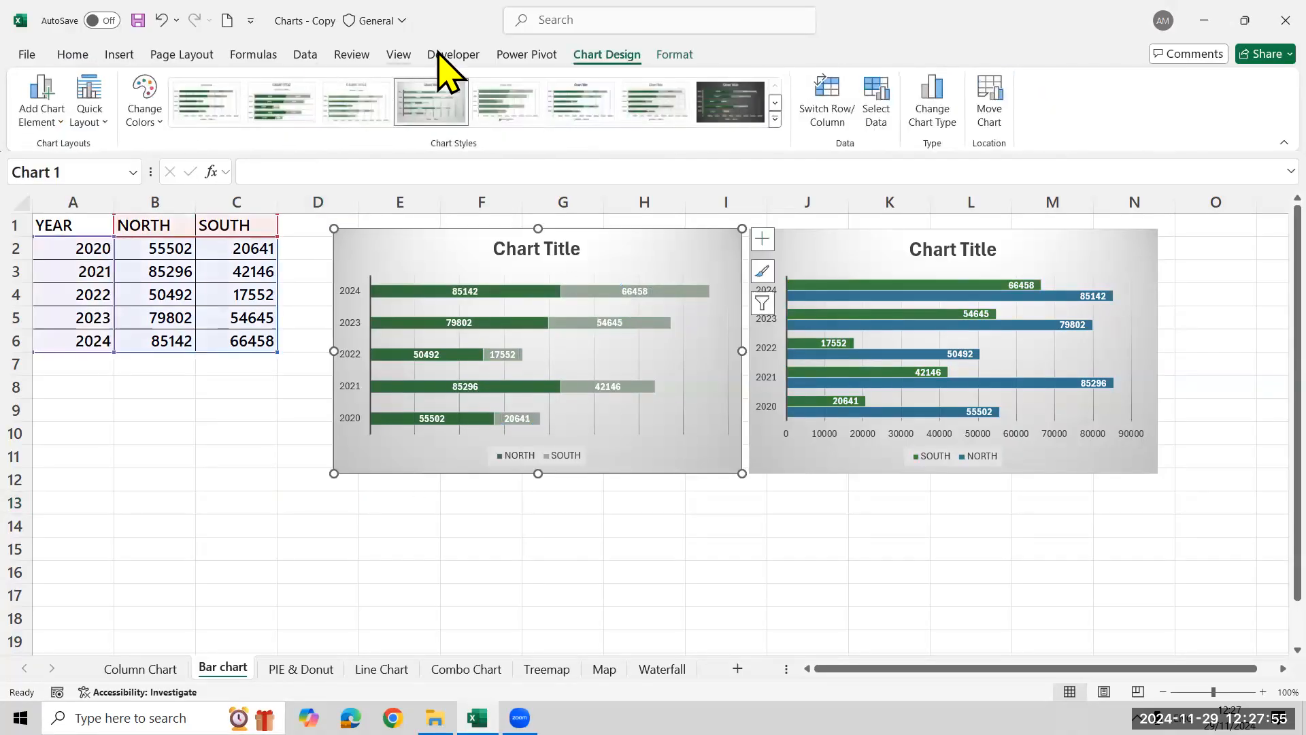
pyautogui.click(145, 109)
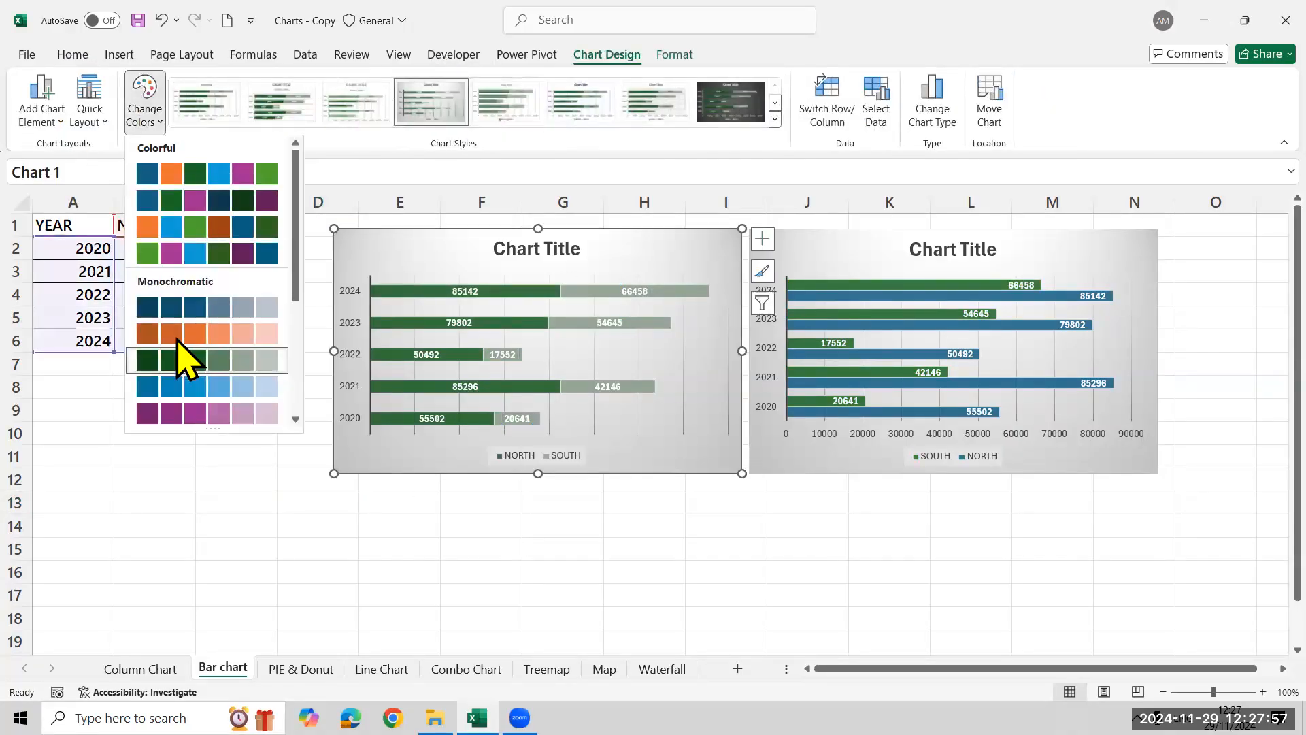
pyautogui.click(168, 225)
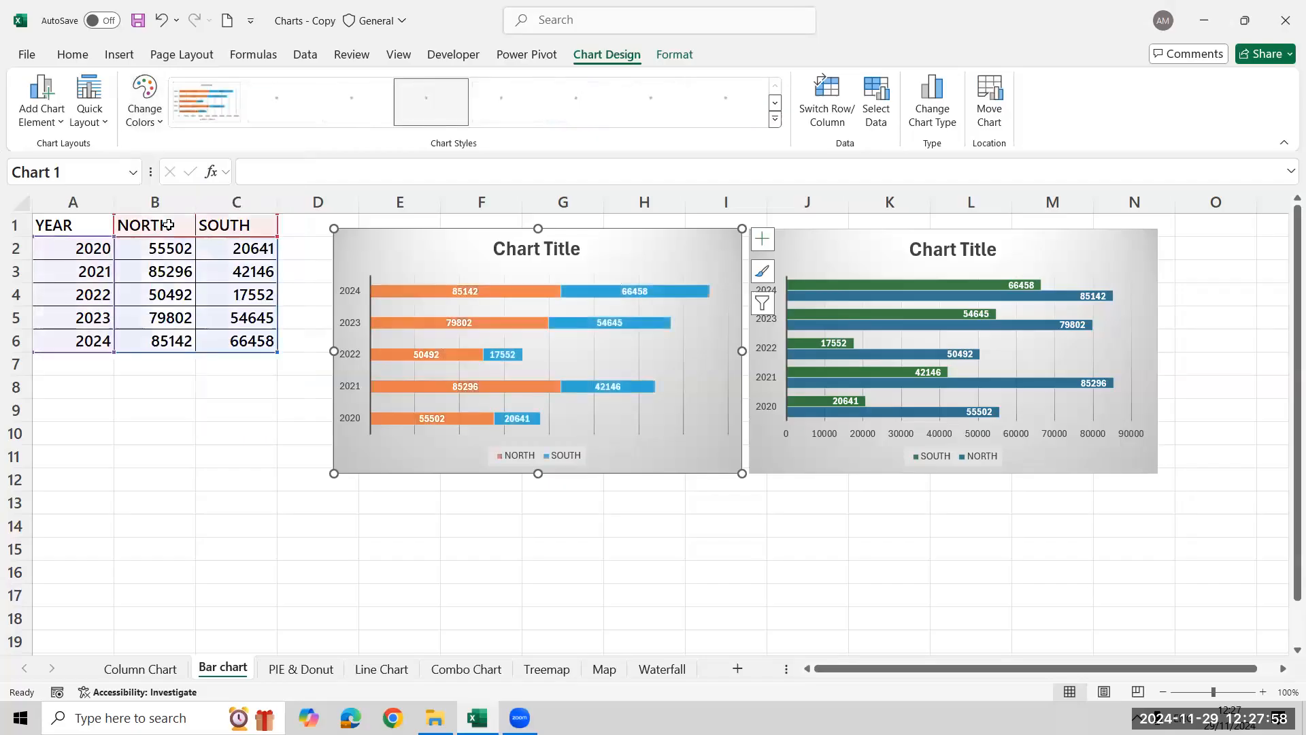
pyautogui.click(147, 520)
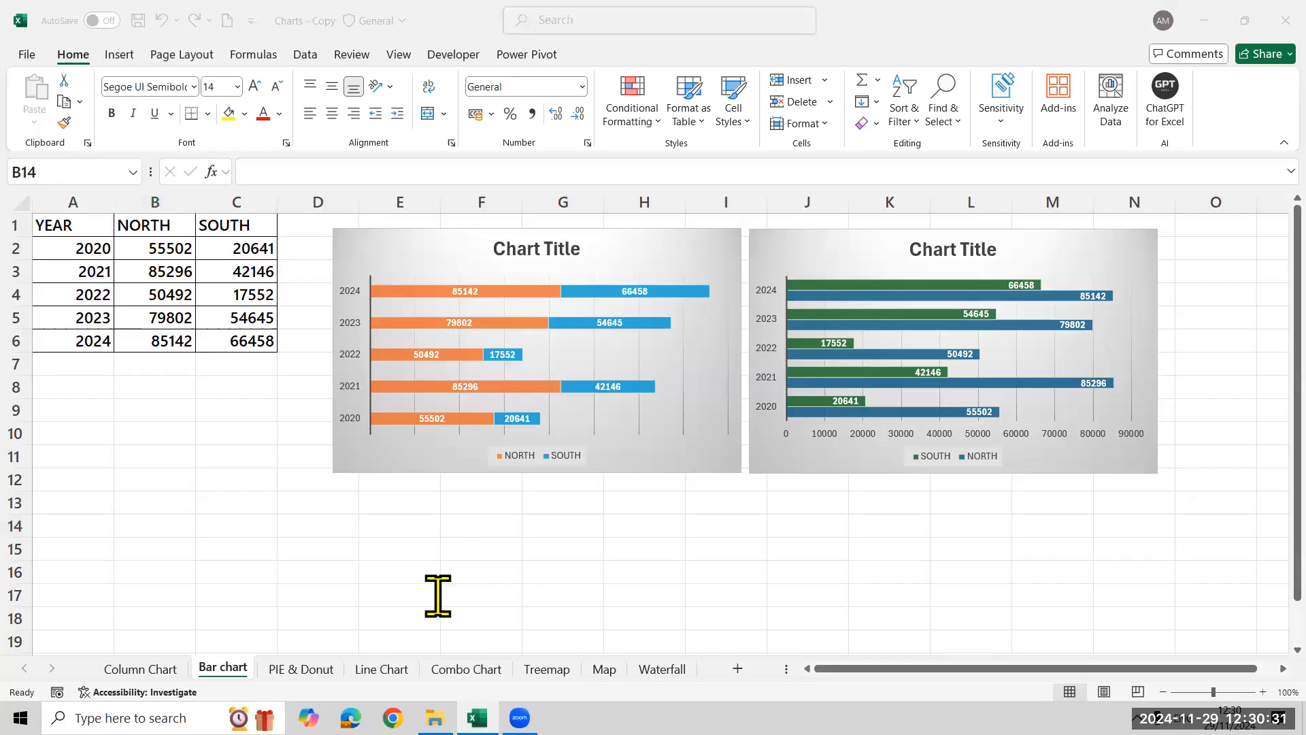
# Open the PIE & Donut sheet and examine the formulas behind the Completed and Pending percentages
pyautogui.click(300, 670)
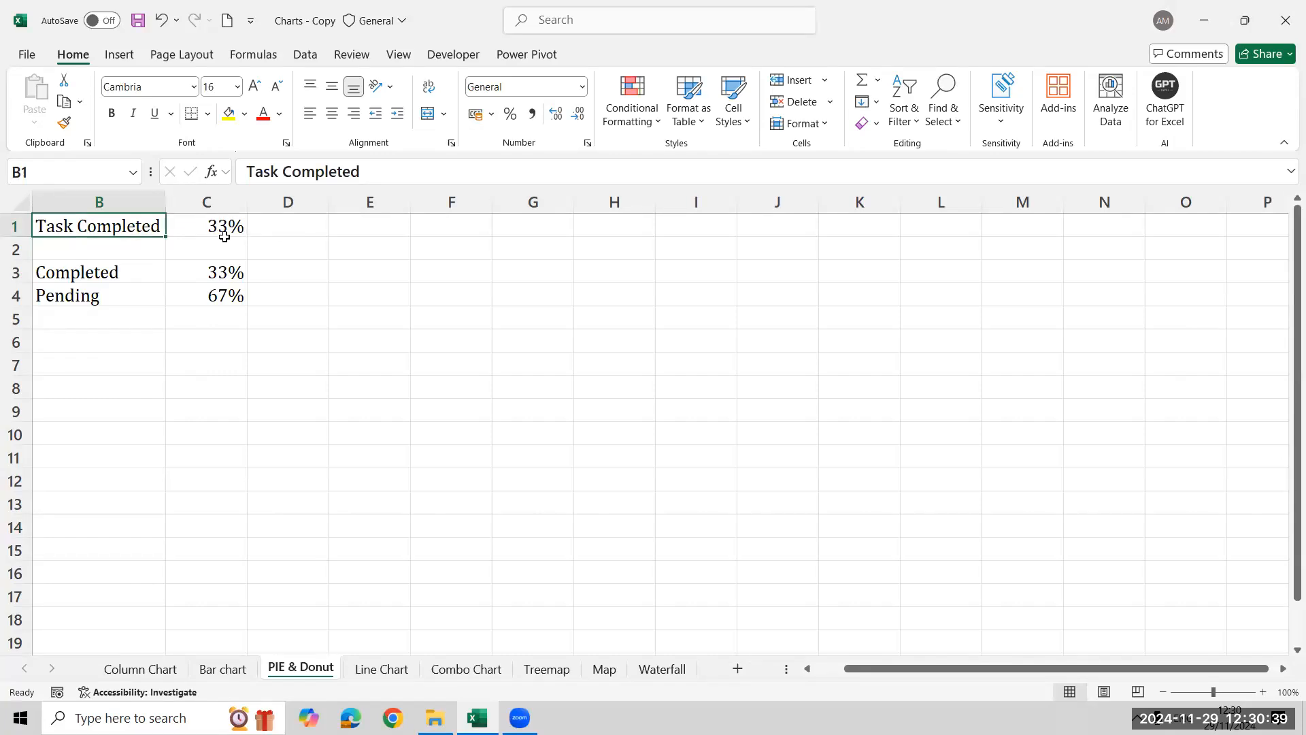
pyautogui.click(224, 272)
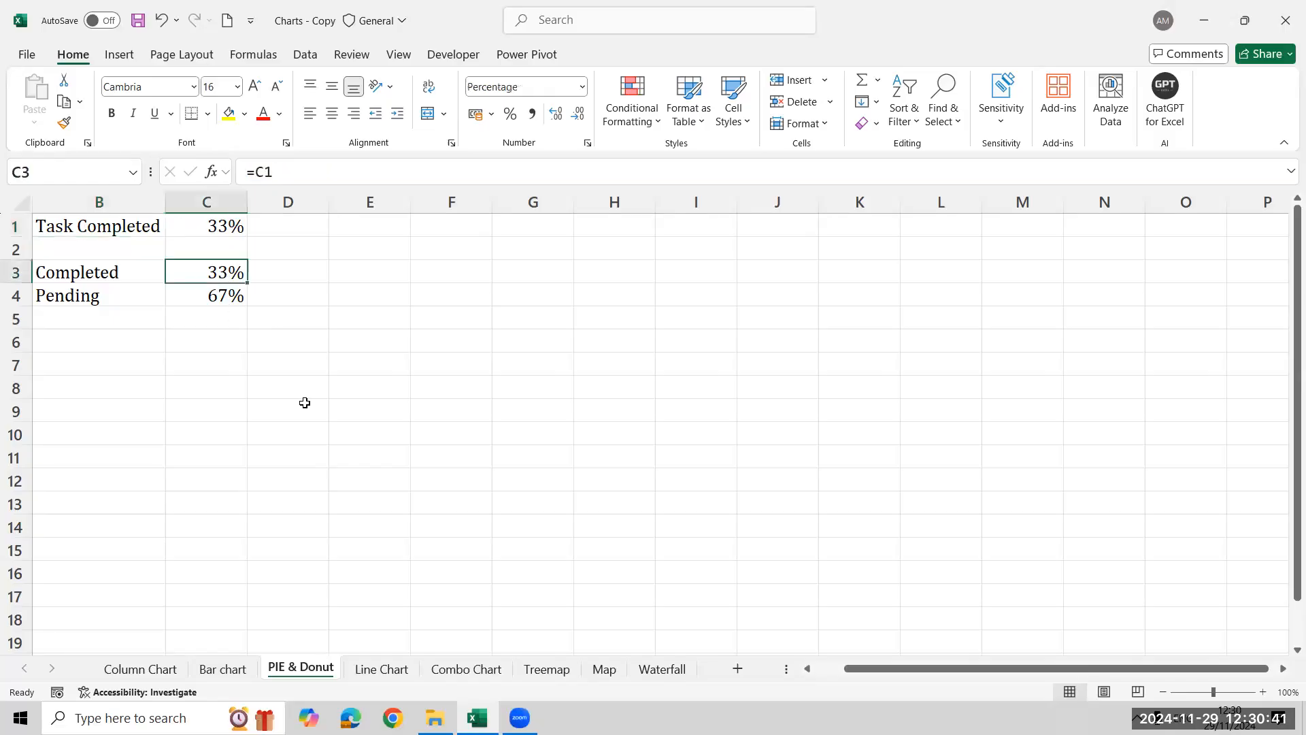
pyautogui.click(234, 297)
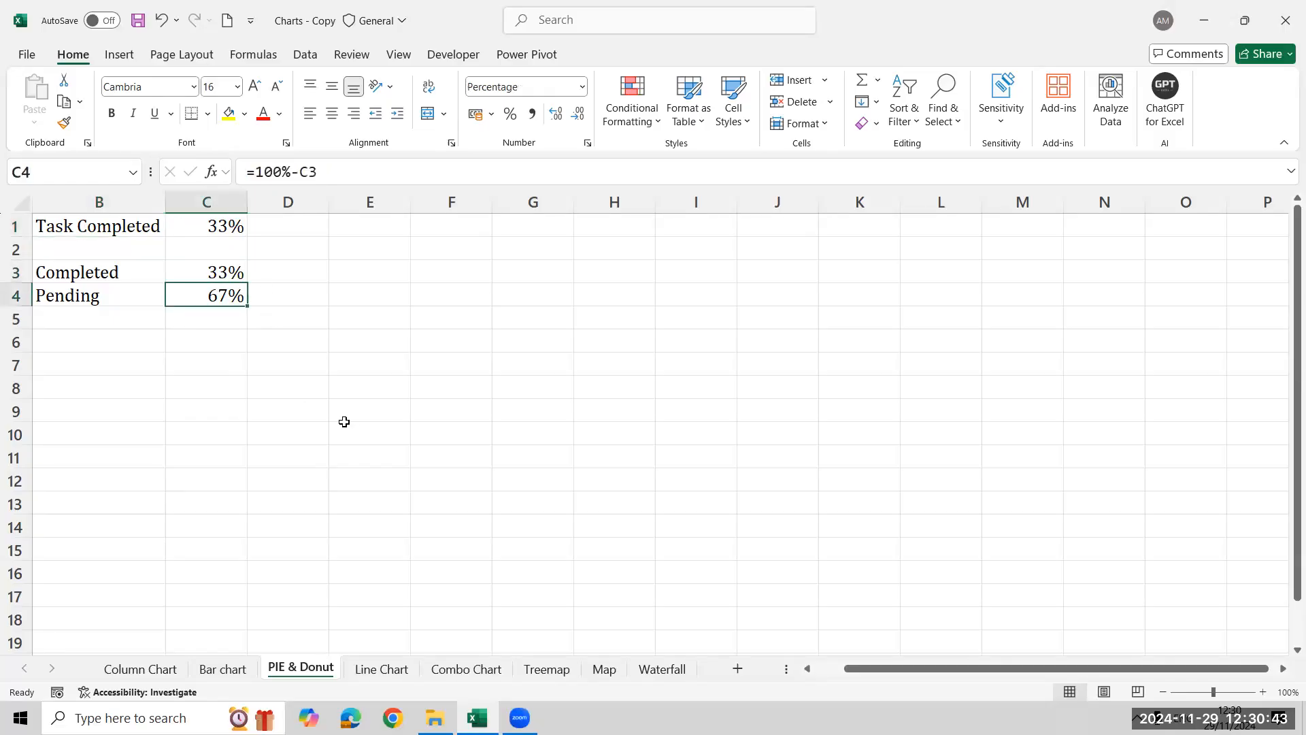
# Insert a basic pie chart from the Completed and Pending labels and percentages in B3:C4
pyautogui.hotkey('shift', 'Right')
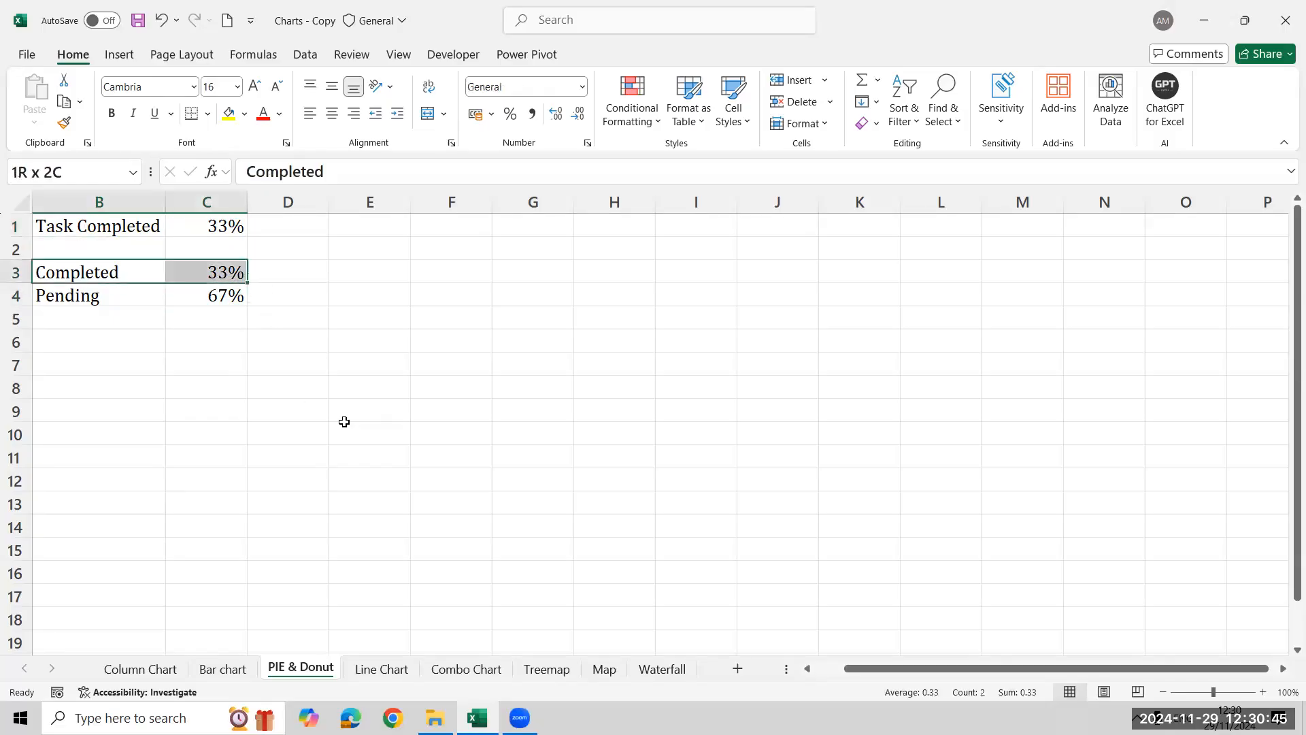
pyautogui.hotkey('shift', 'Down')
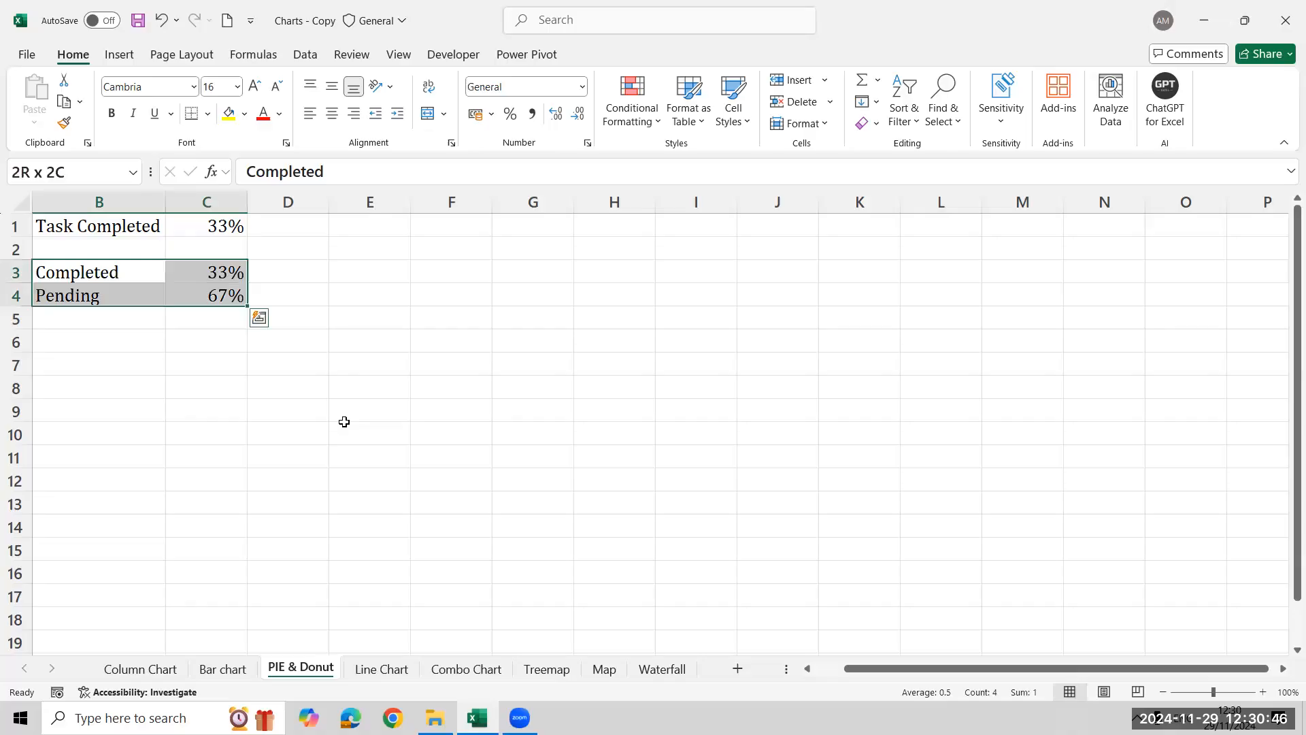
pyautogui.click(121, 55)
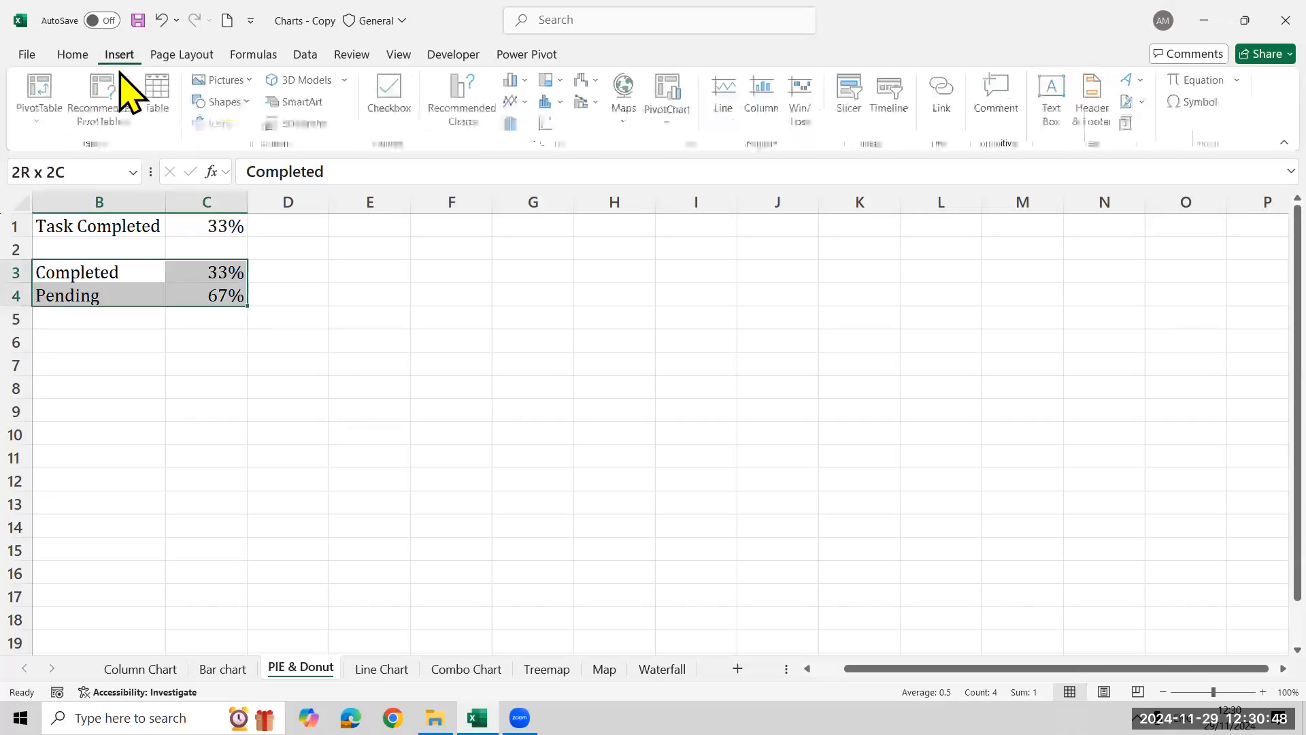
pyautogui.click(468, 115)
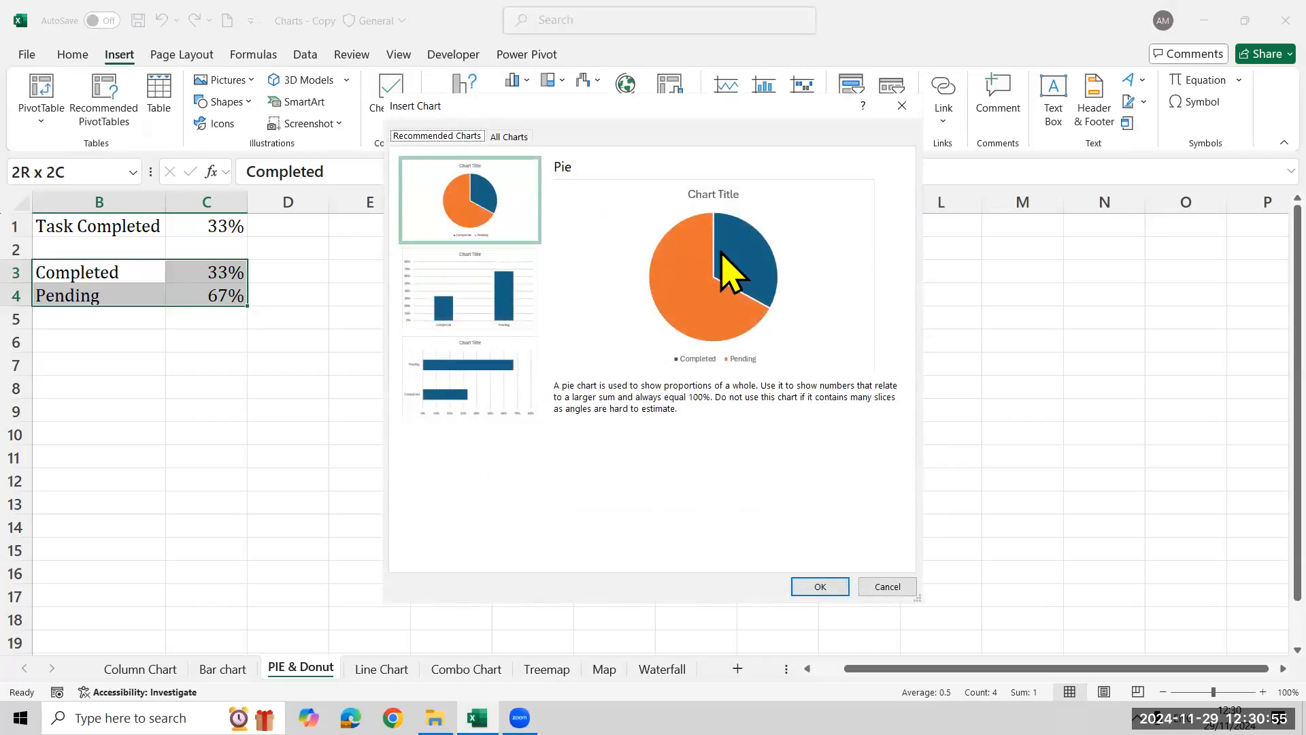
pyautogui.click(509, 137)
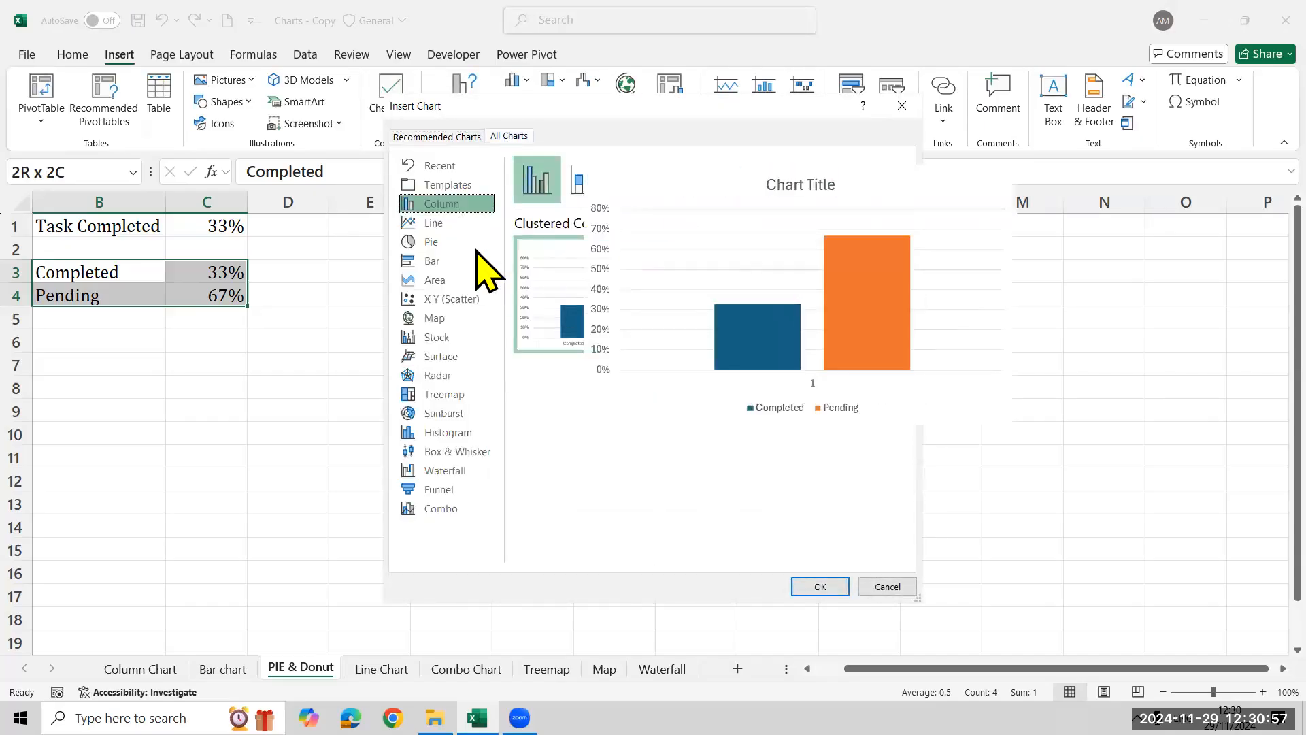
pyautogui.click(462, 241)
pyautogui.moveTo(629, 320)
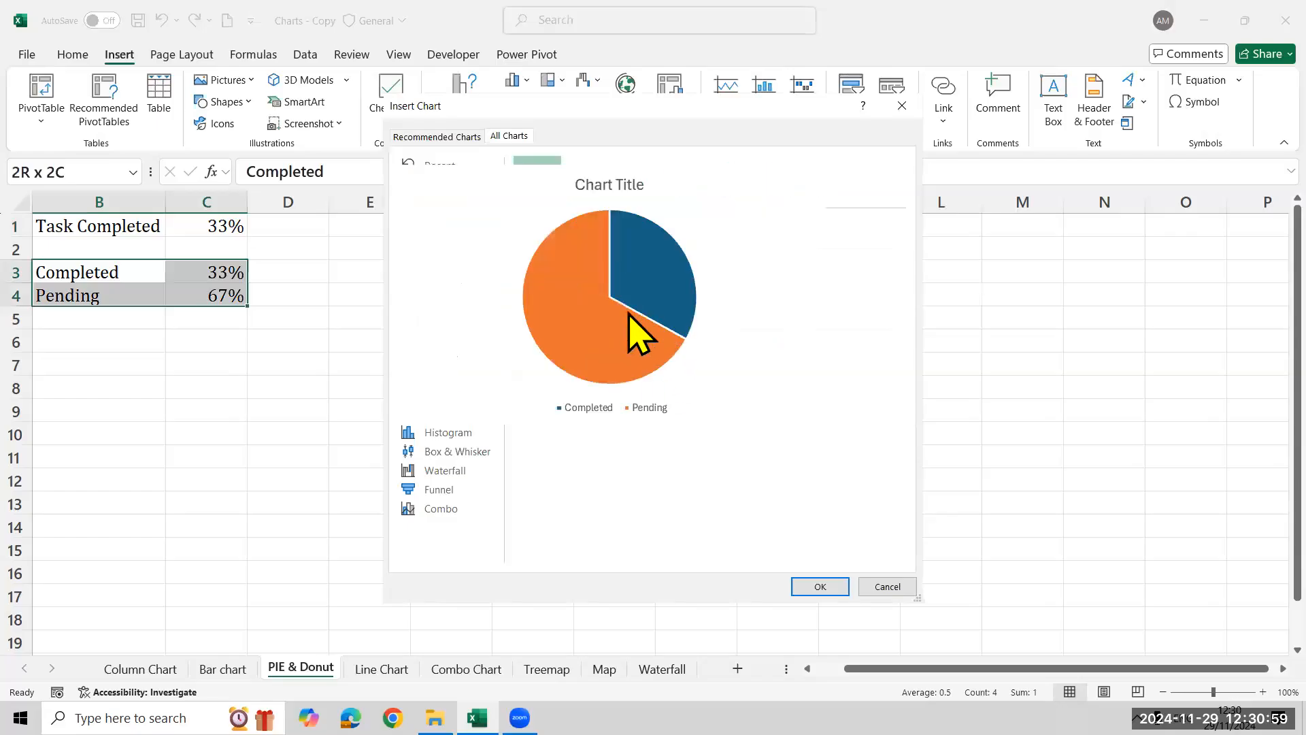
pyautogui.click(819, 586)
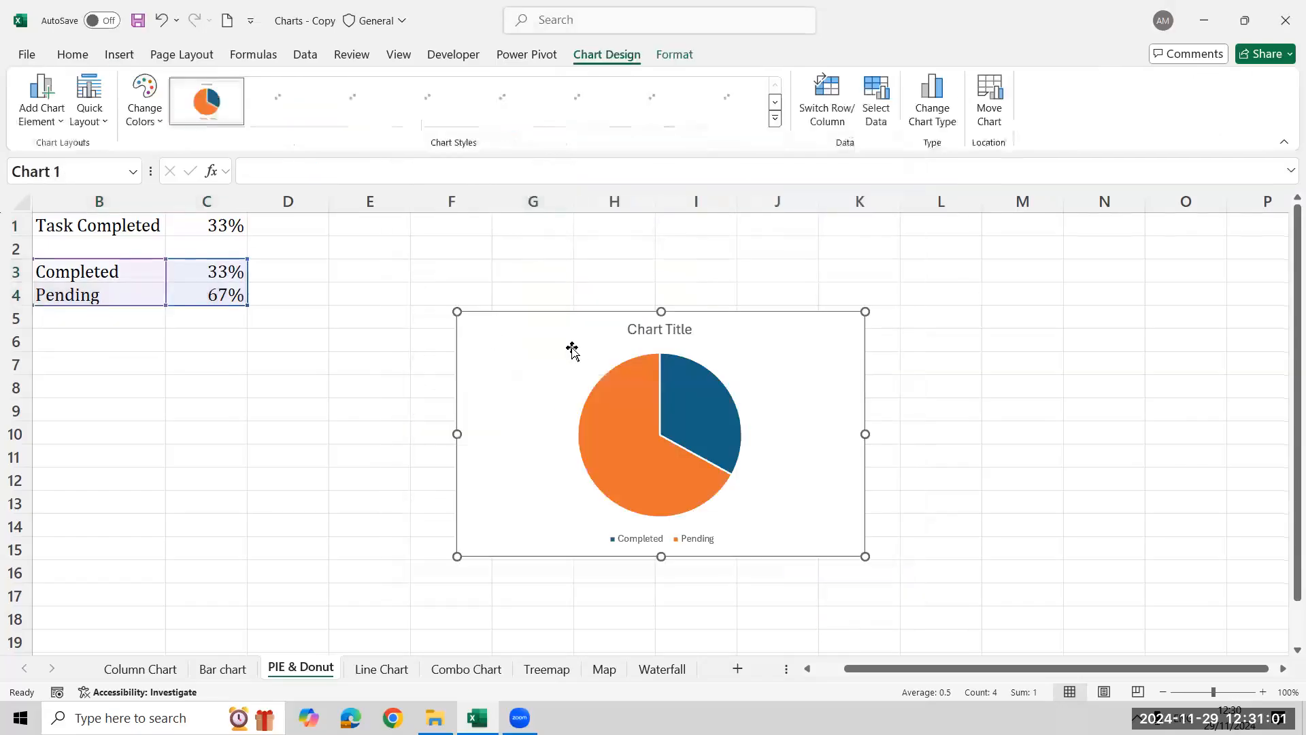
# Apply the third chart style to the pie chart and position it beside the Completed and Pending data, starting around column D
pyautogui.moveTo(560, 335); pyautogui.dragTo(440, 291)
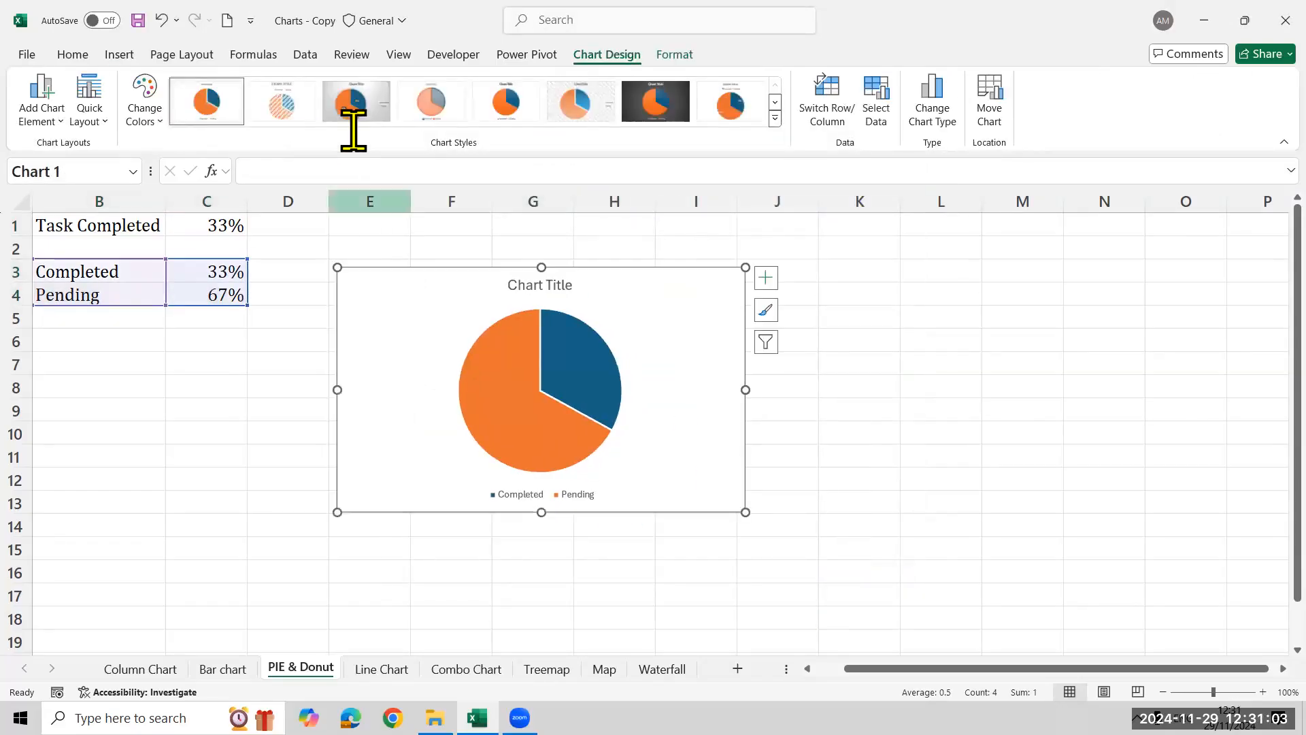
pyautogui.click(351, 107)
pyautogui.moveTo(637, 312); pyautogui.dragTo(583, 304)
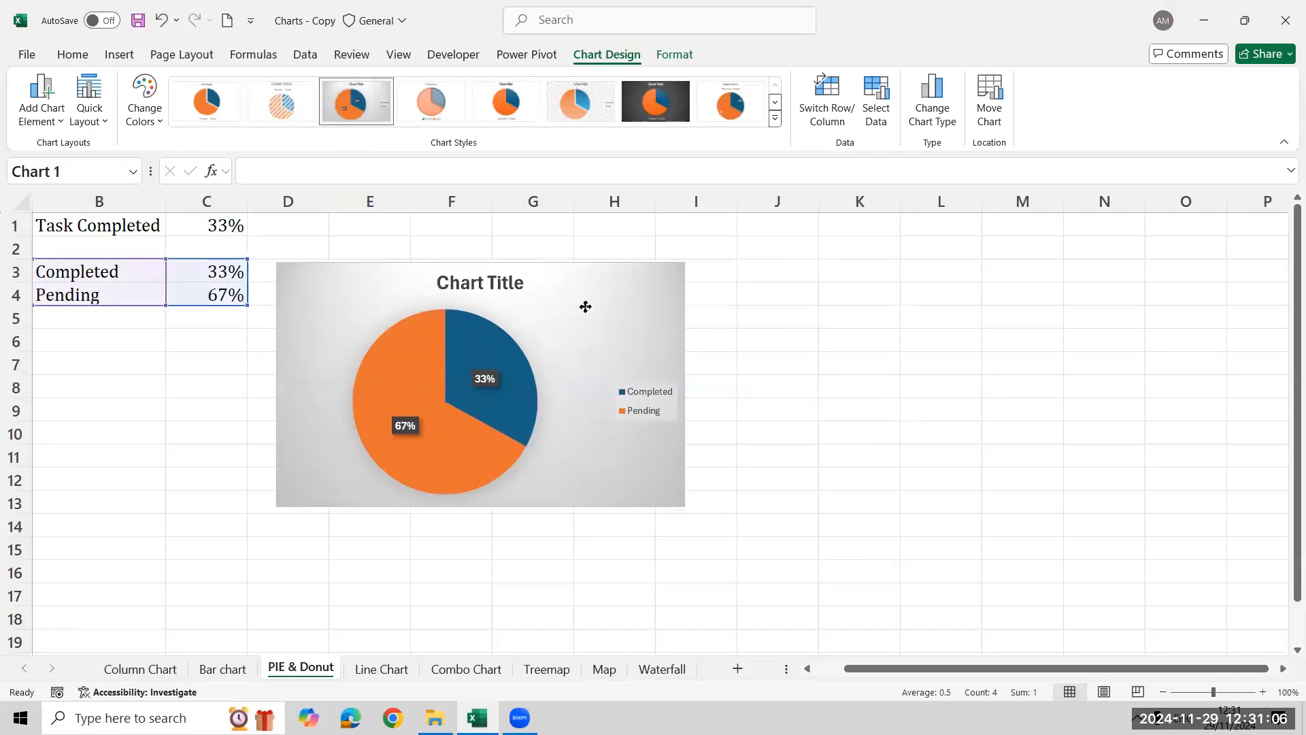
# Insert a doughnut chart from the Completed and Pending labels and percentages in B3:C4
pyautogui.click(121, 291)
pyautogui.click(106, 271)
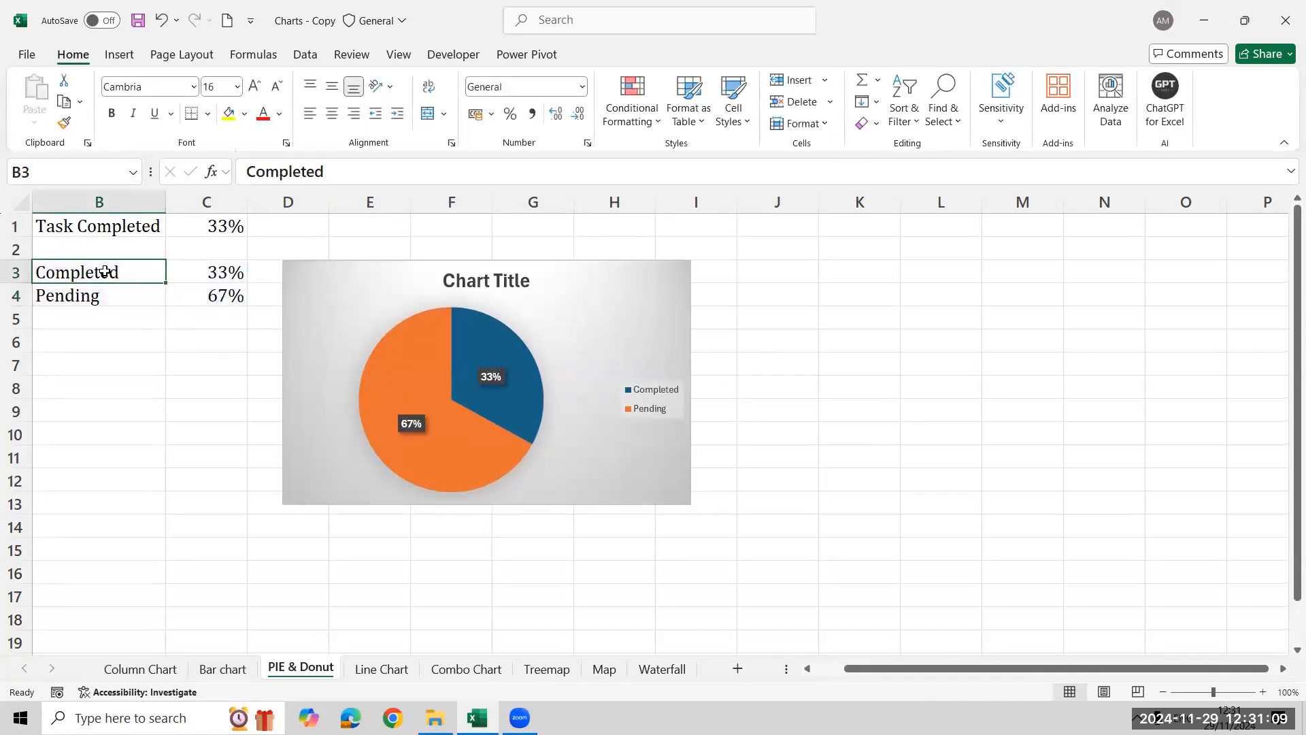
pyautogui.hotkey('shift', 'Right')
pyautogui.hotkey('shift', 'Down')
pyautogui.hotkey('ctrl', 'c')
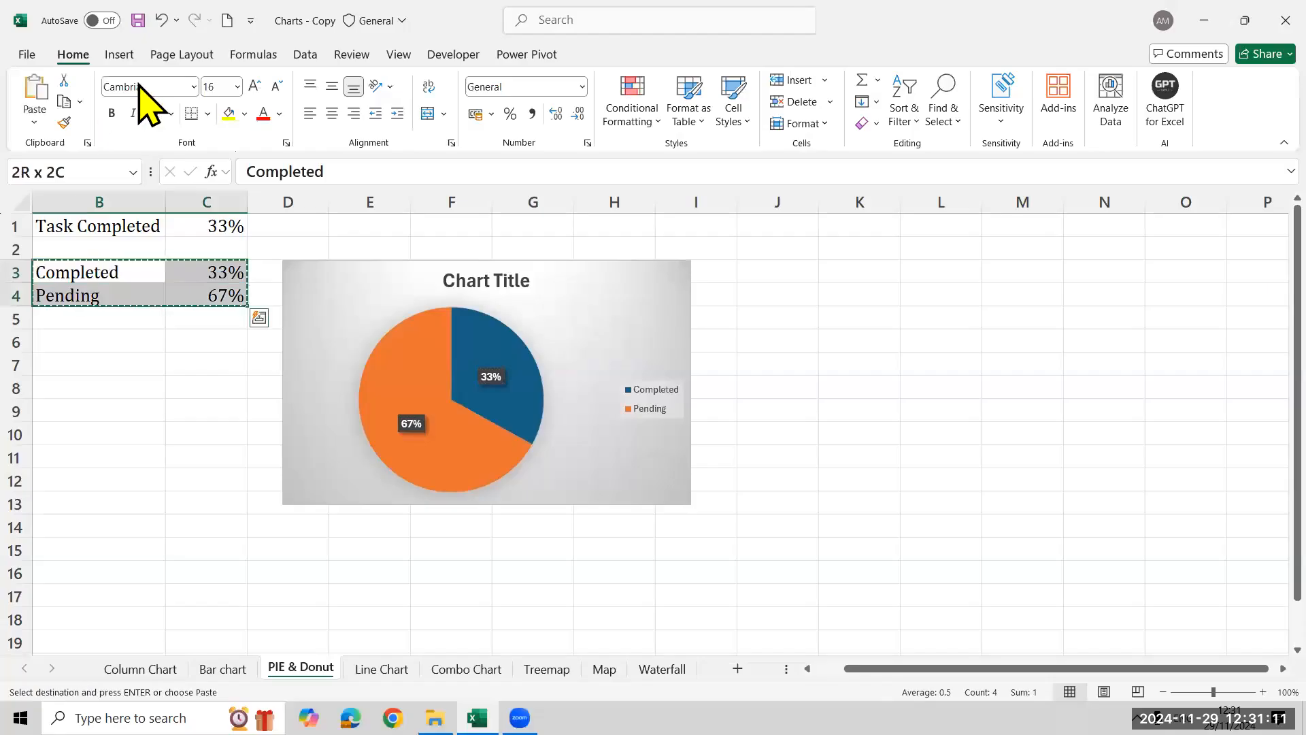
pyautogui.click(120, 55)
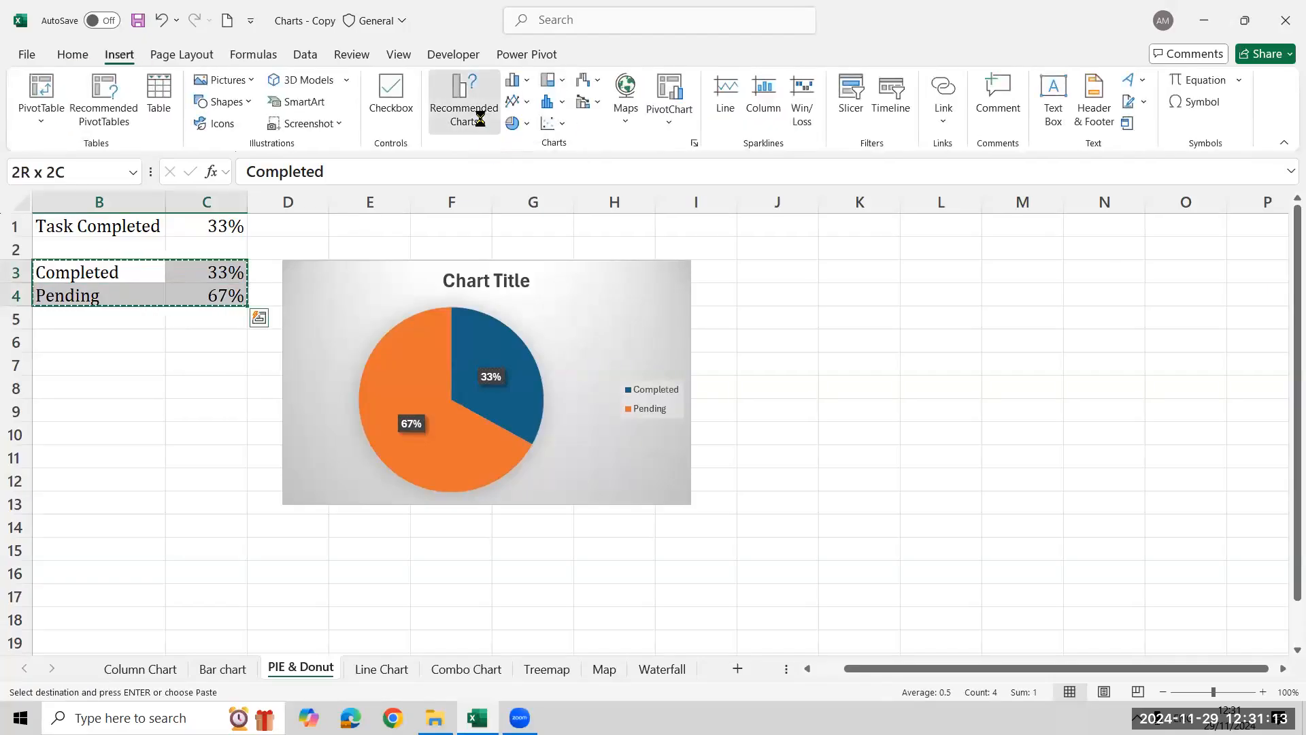
pyautogui.click(480, 121)
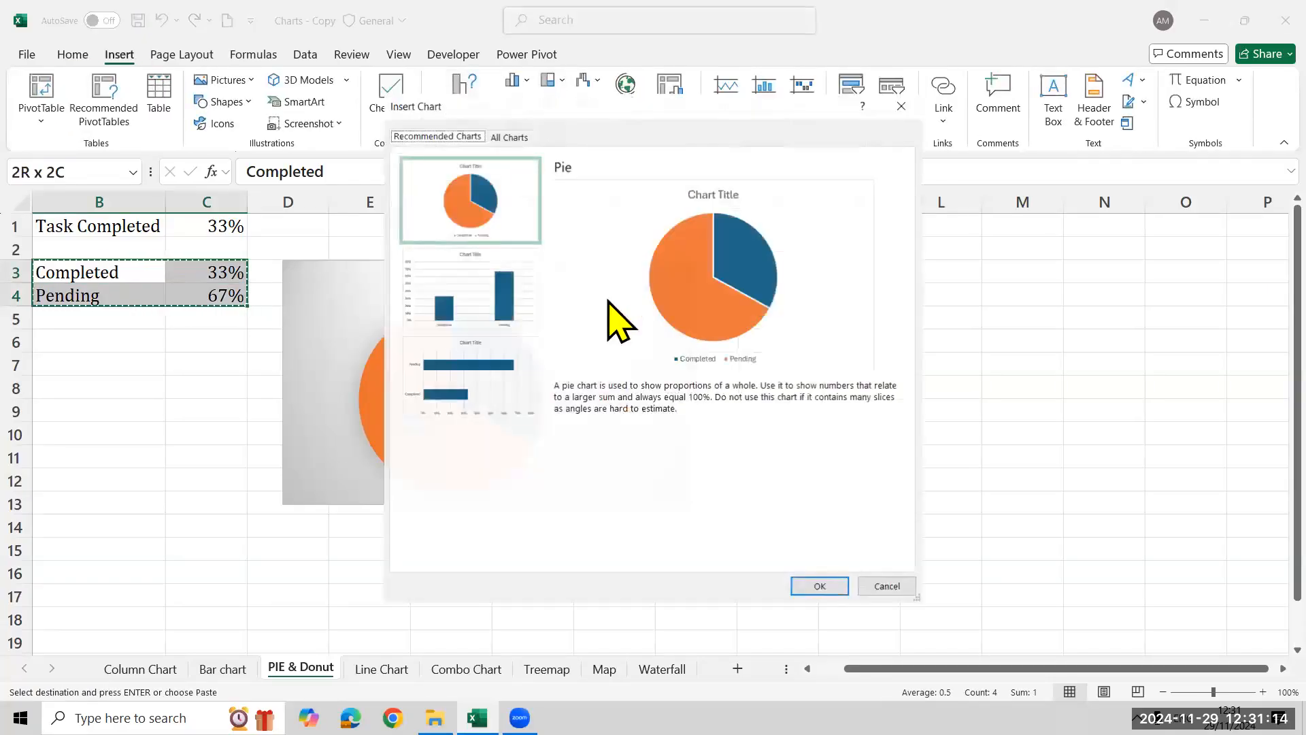
pyautogui.click(507, 136)
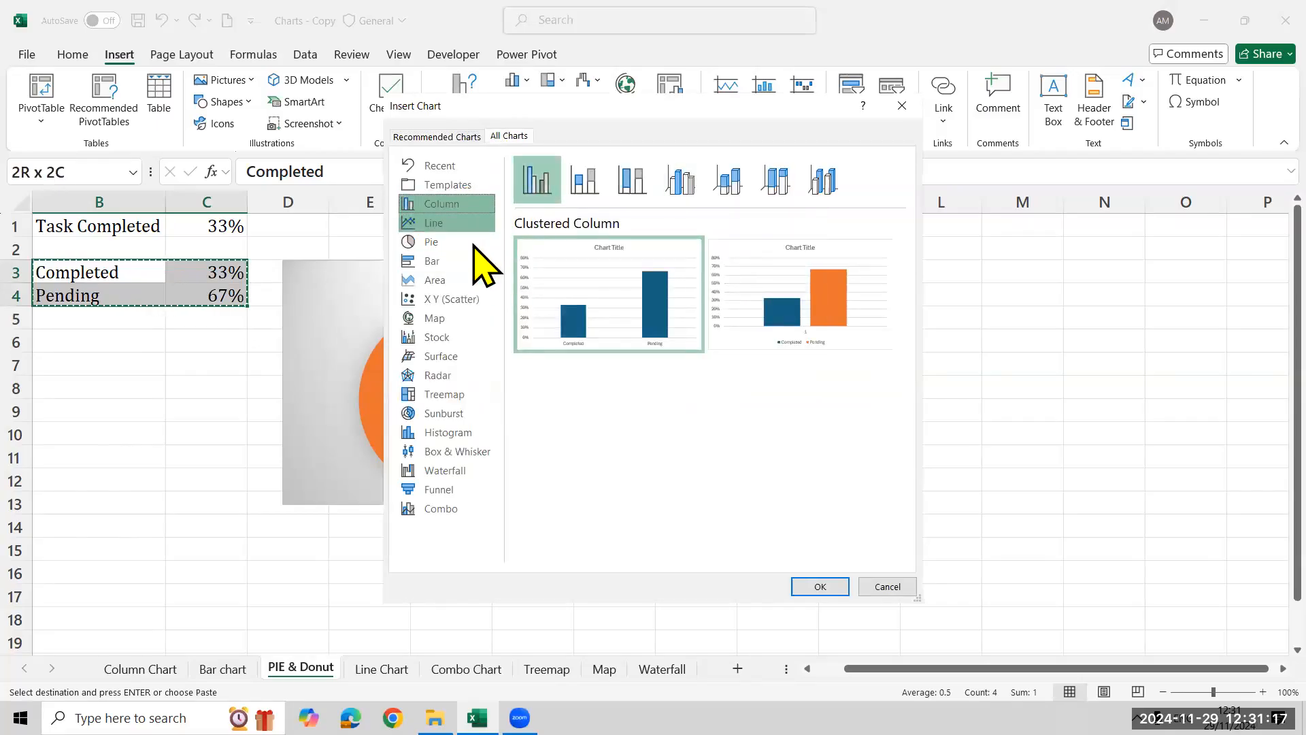
pyautogui.click(469, 243)
pyautogui.click(730, 180)
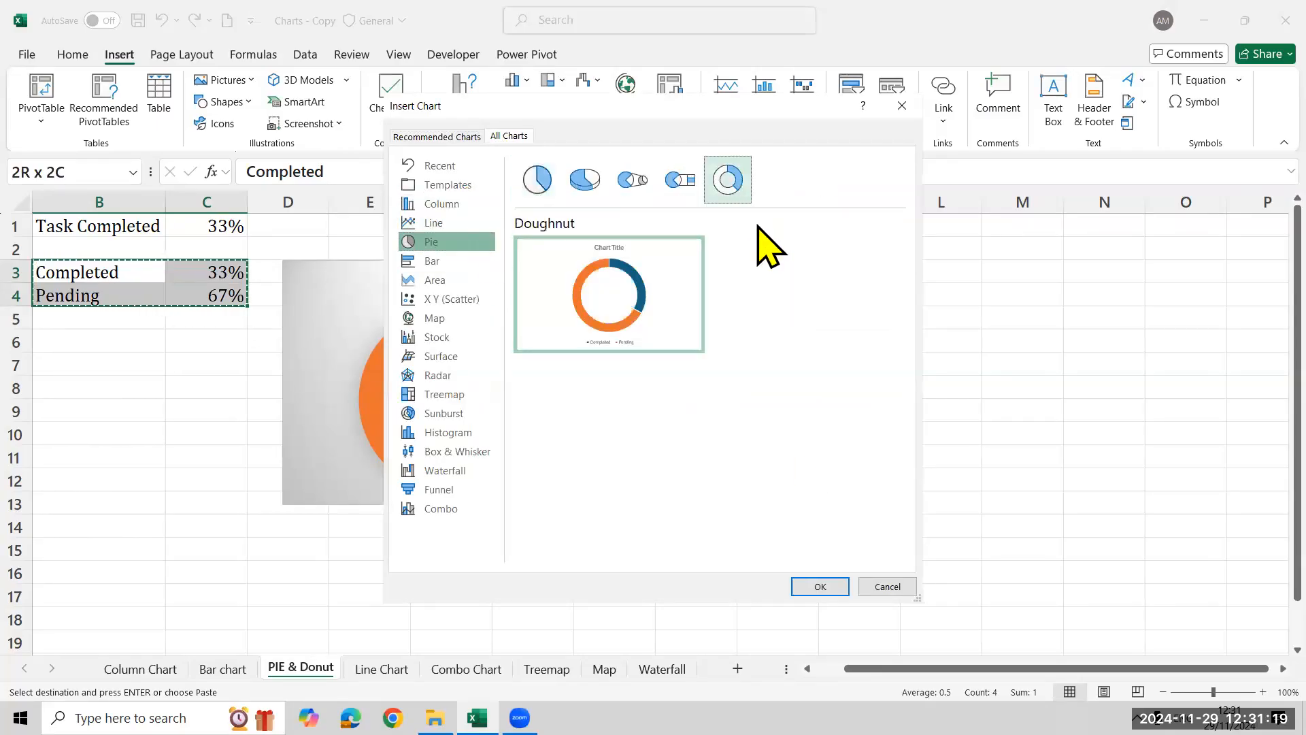
pyautogui.click(821, 592)
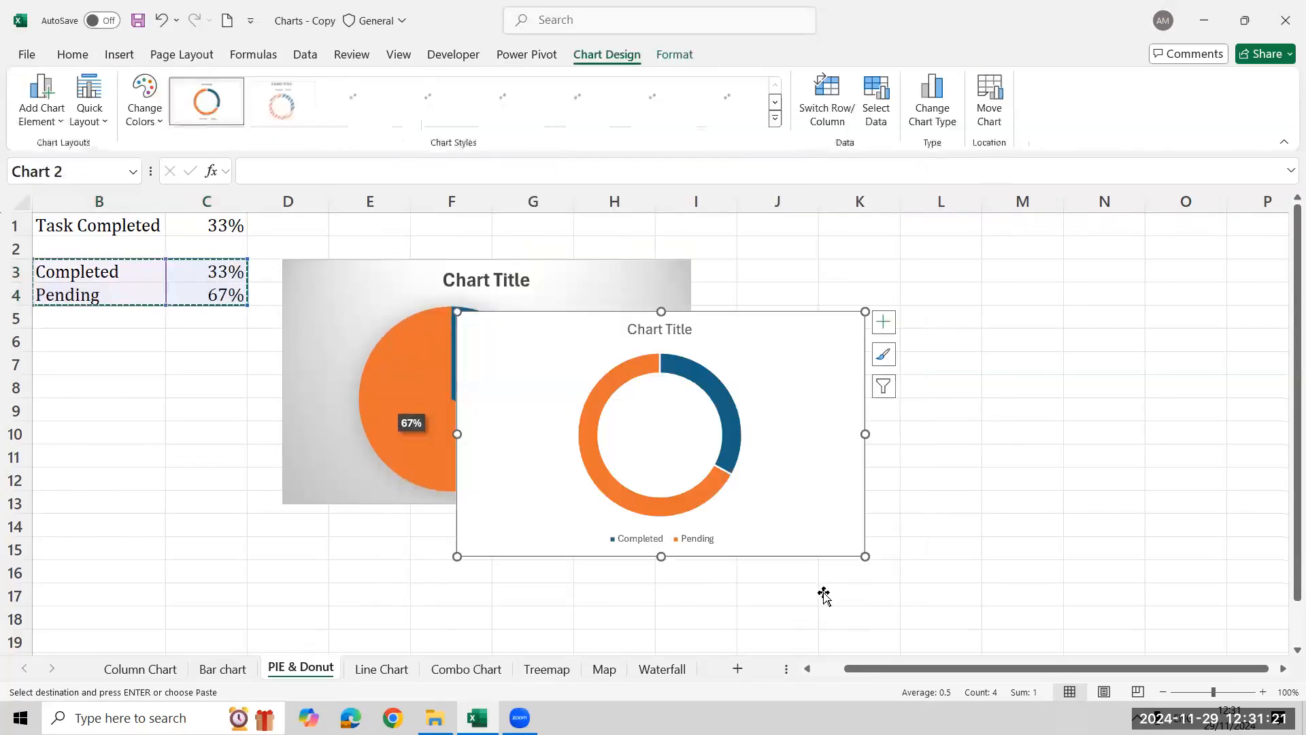
# Place the doughnut chart beside the pie chart, apply the third chart style to it, and deselect it
pyautogui.moveTo(735, 348); pyautogui.dragTo(1012, 291)
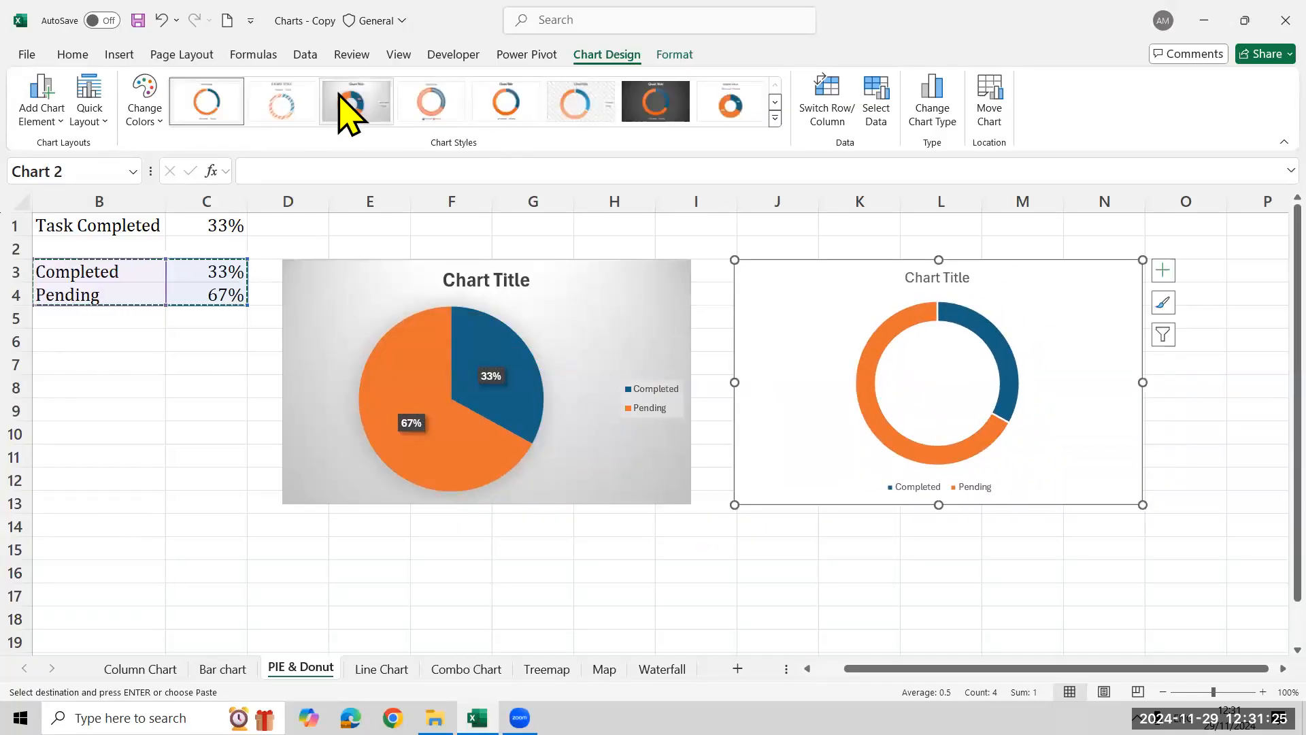
pyautogui.click(349, 110)
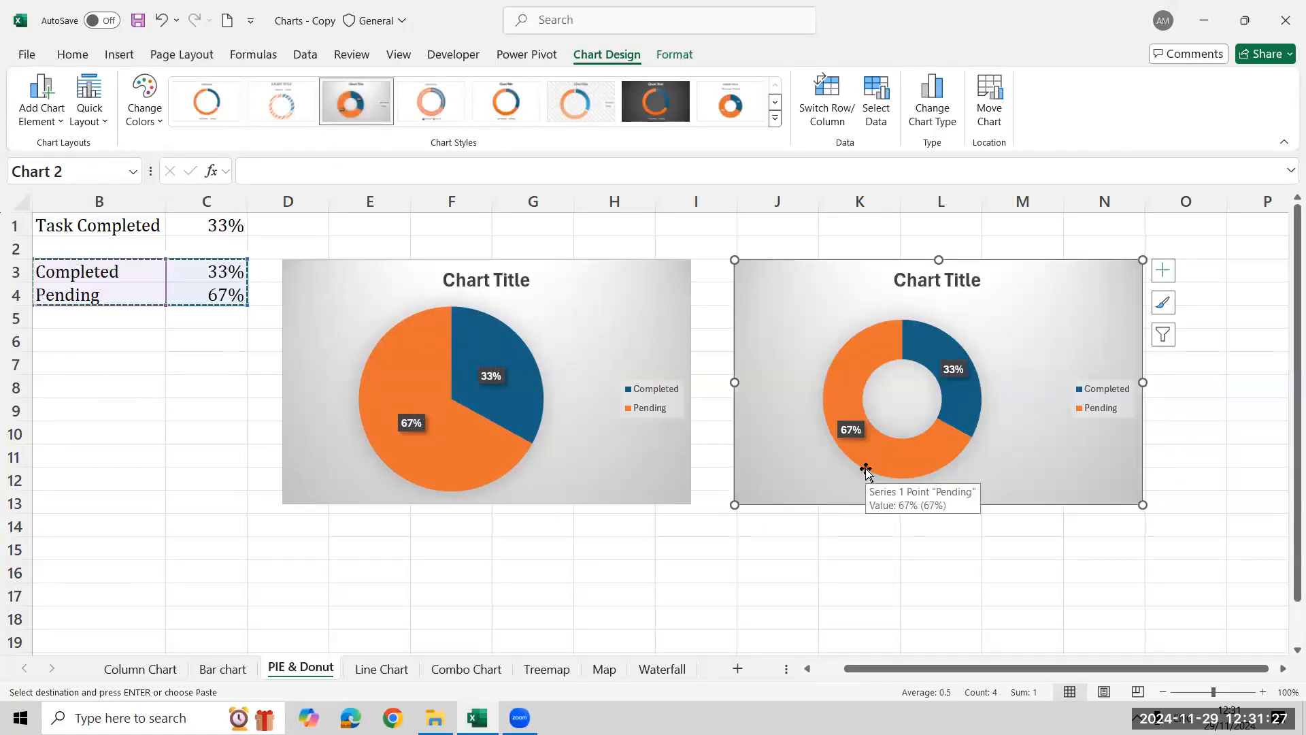
pyautogui.click(197, 271)
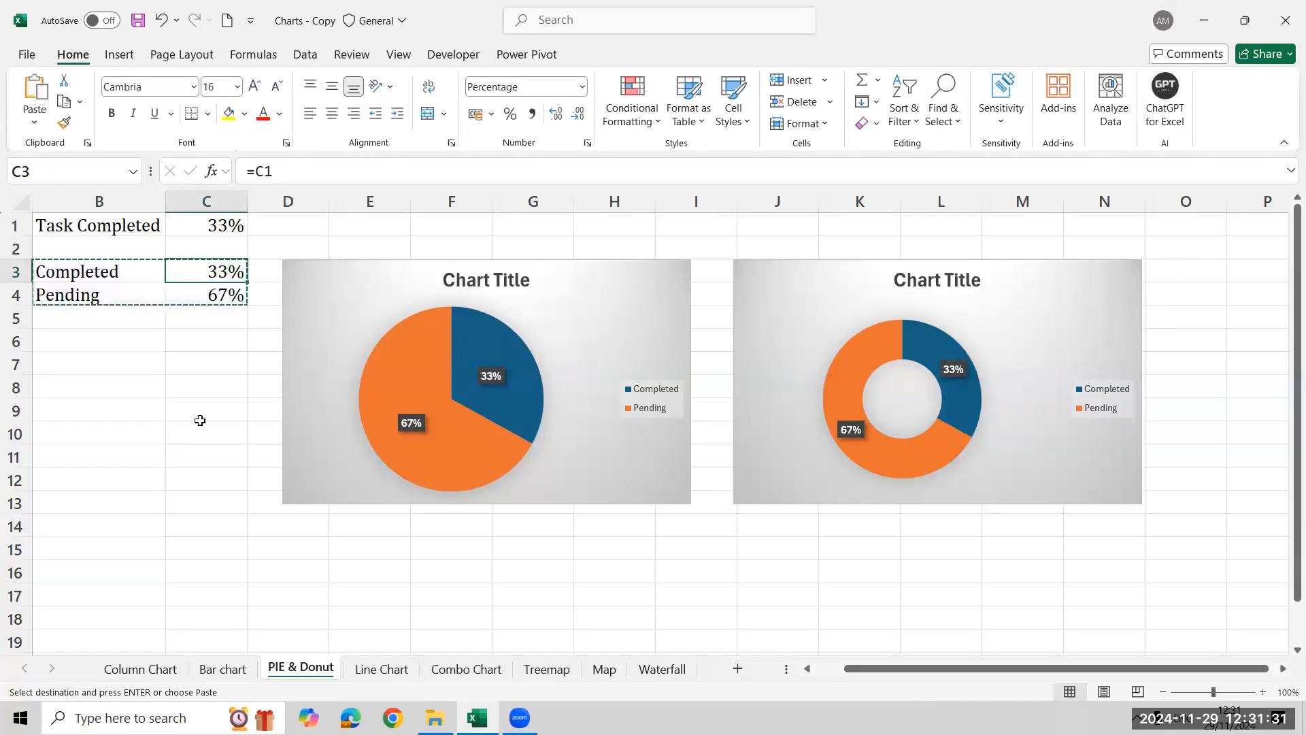
# Enter the labels Completed and Pending in cells B8 and B9
pyautogui.click(77, 383)
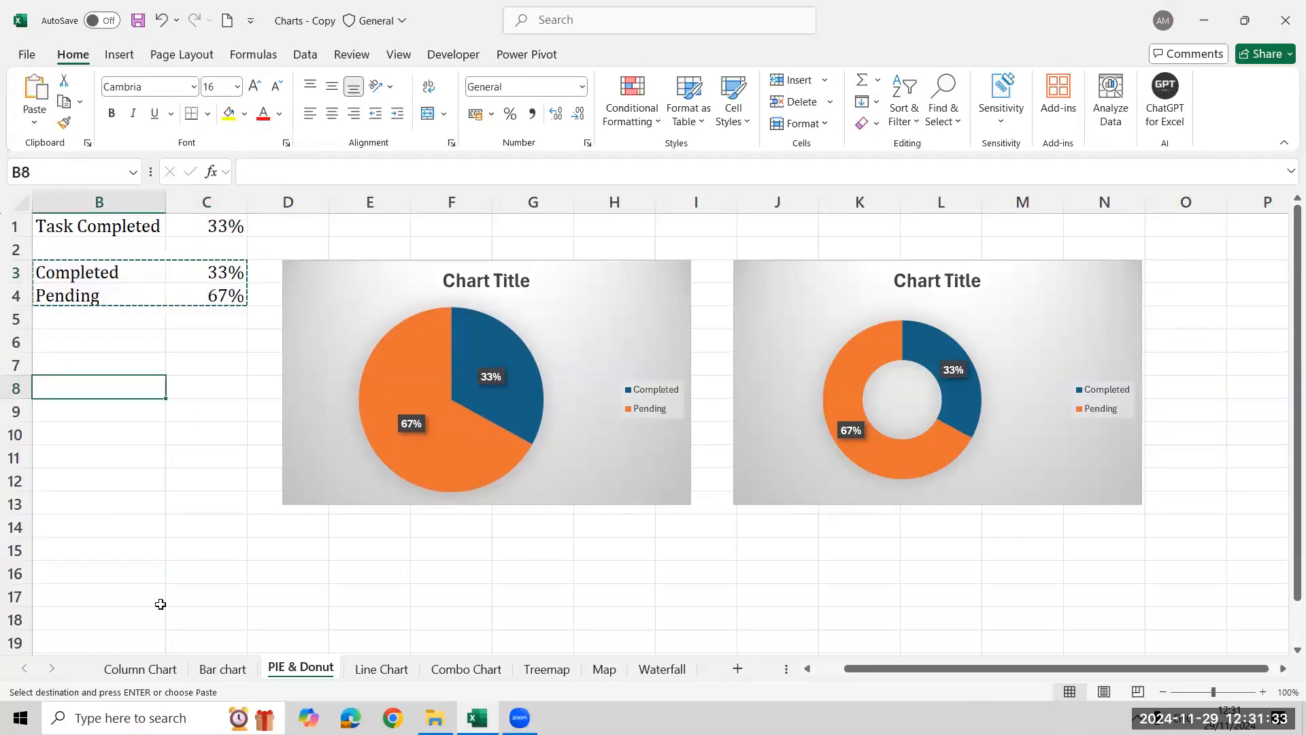
pyautogui.press('Escape')
pyautogui.write('Completed')
pyautogui.press('Return')
pyautogui.write('Pending')
pyautogui.press('Return')
# Enter 600 for Completed in C8 and 2300 for Pending in C9
pyautogui.press('Up')
pyautogui.press('Up')
pyautogui.press('Right')
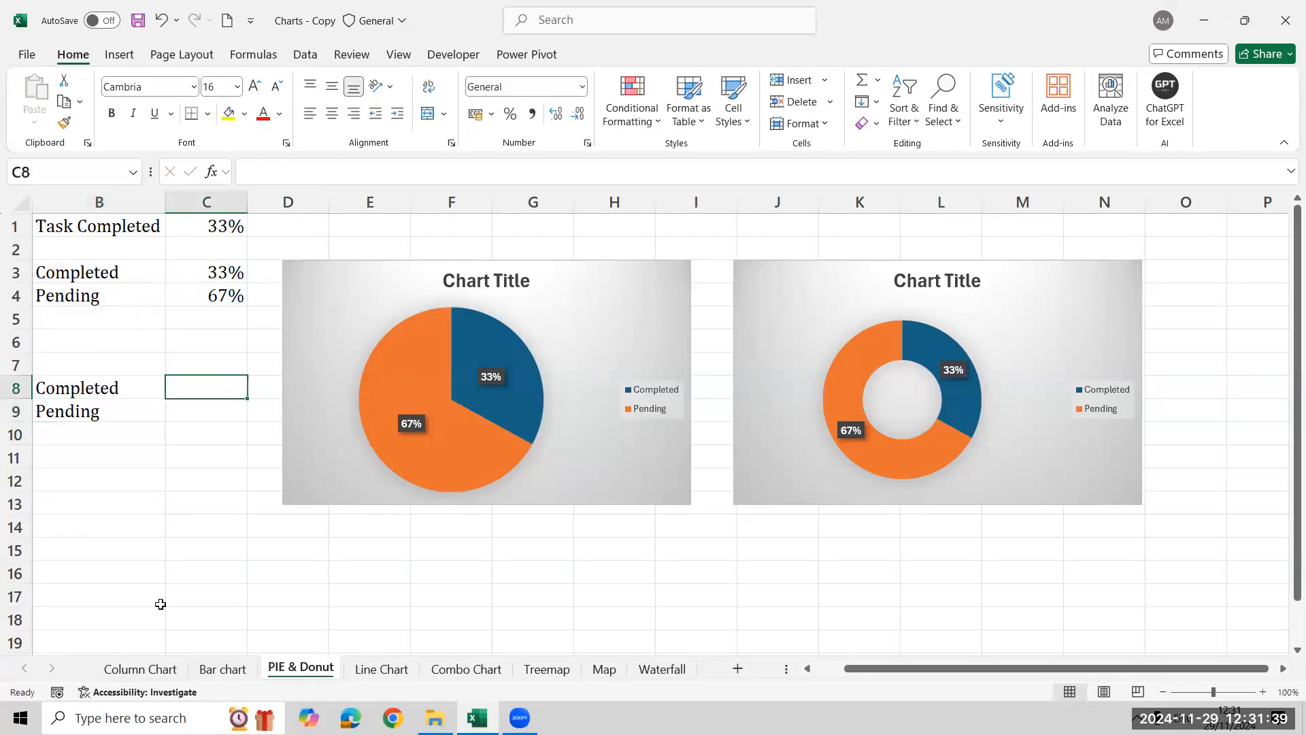
pyautogui.write('600')
pyautogui.press('Return')
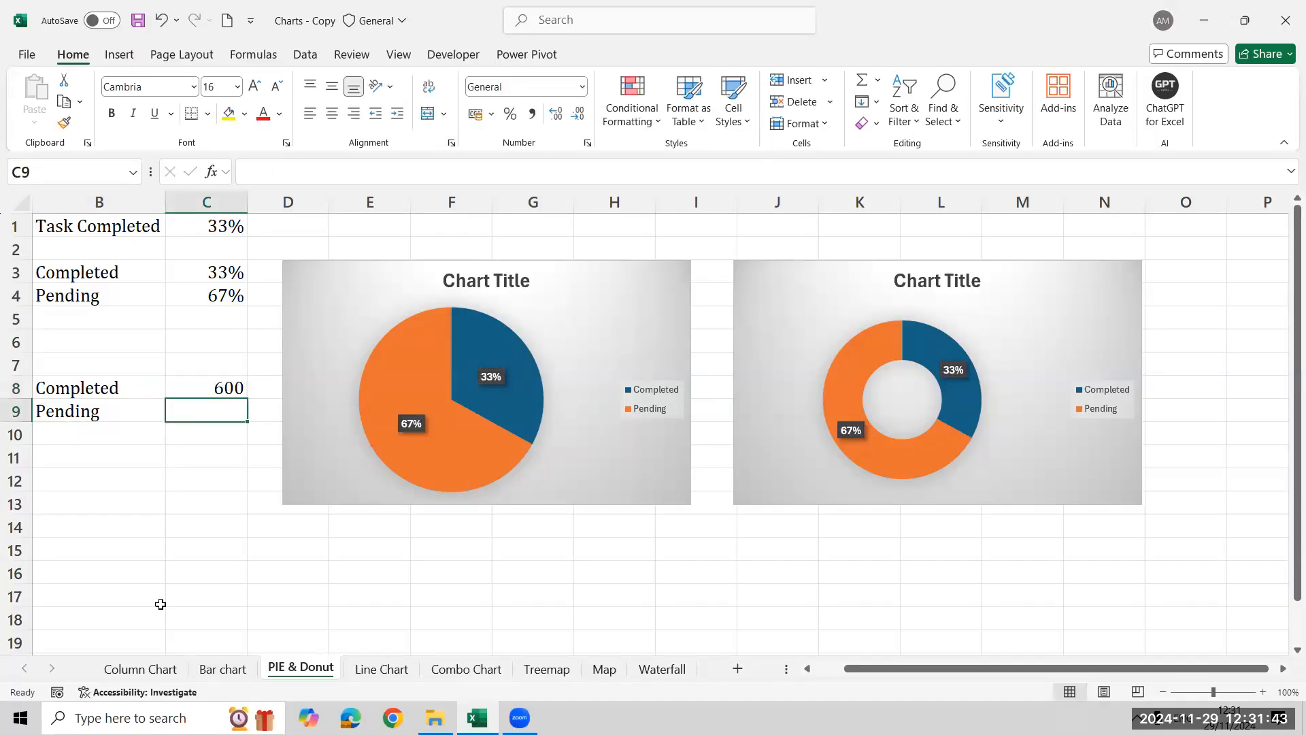
pyautogui.write('1800')
pyautogui.press('Return')
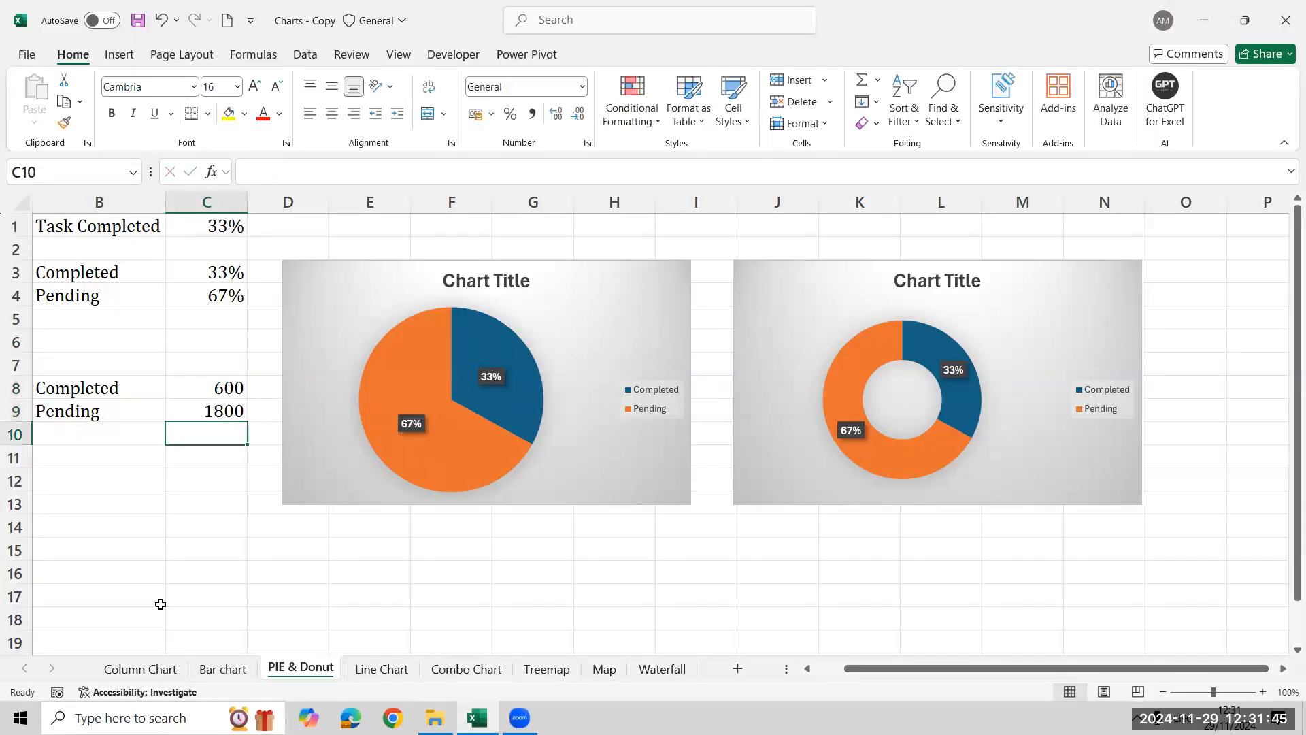
pyautogui.press('Up')
pyautogui.write('2300')
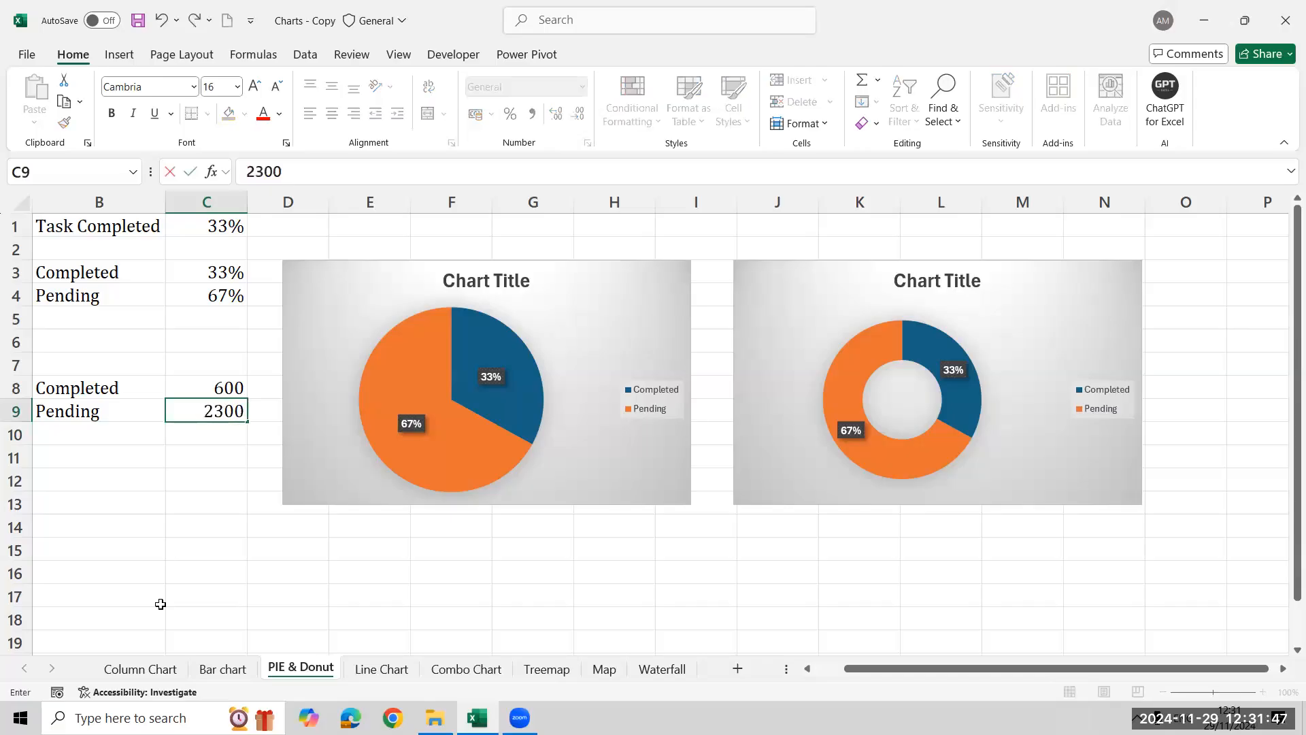
pyautogui.press('Return')
# Insert a basic pie chart from the Completed and Pending numbers in B8:C9
pyautogui.press('Up')
pyautogui.press('Up')
pyautogui.press('Home')
pyautogui.press('Right')
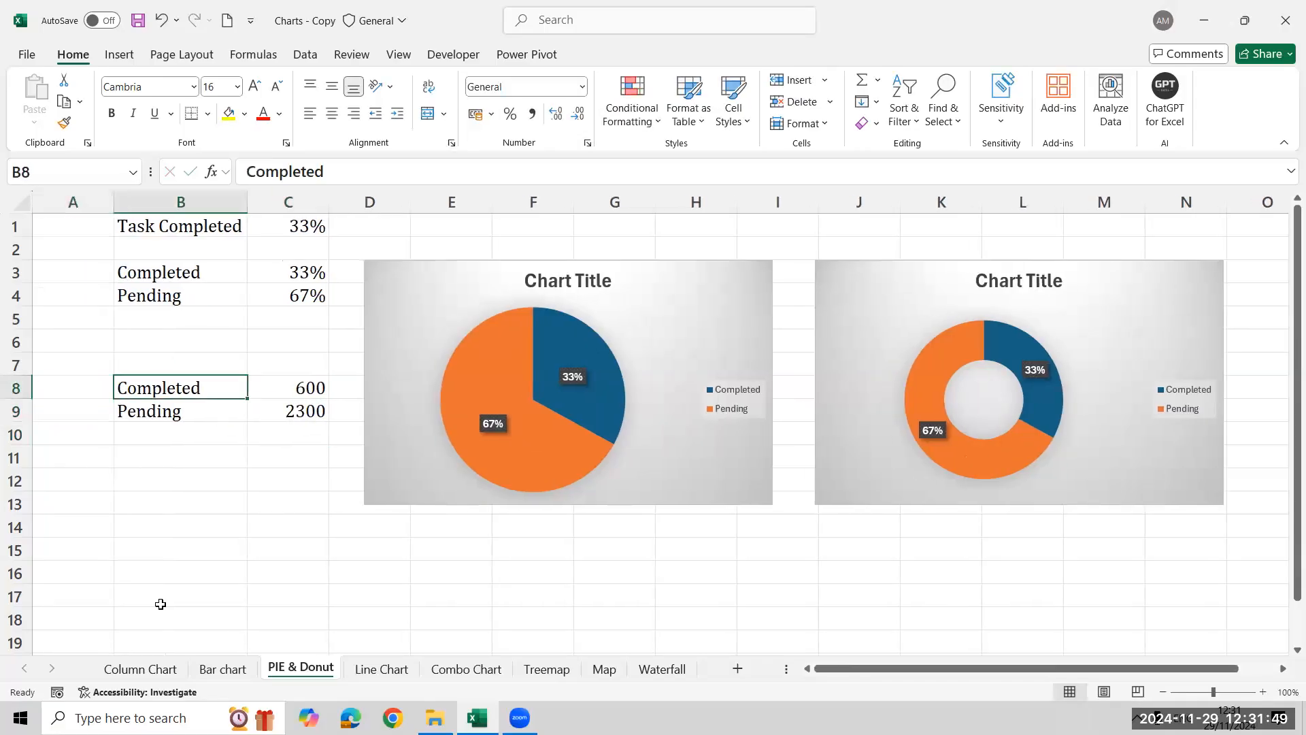
pyautogui.hotkey('shift', 'Right')
pyautogui.hotkey('shift', 'Down')
pyautogui.click(119, 54)
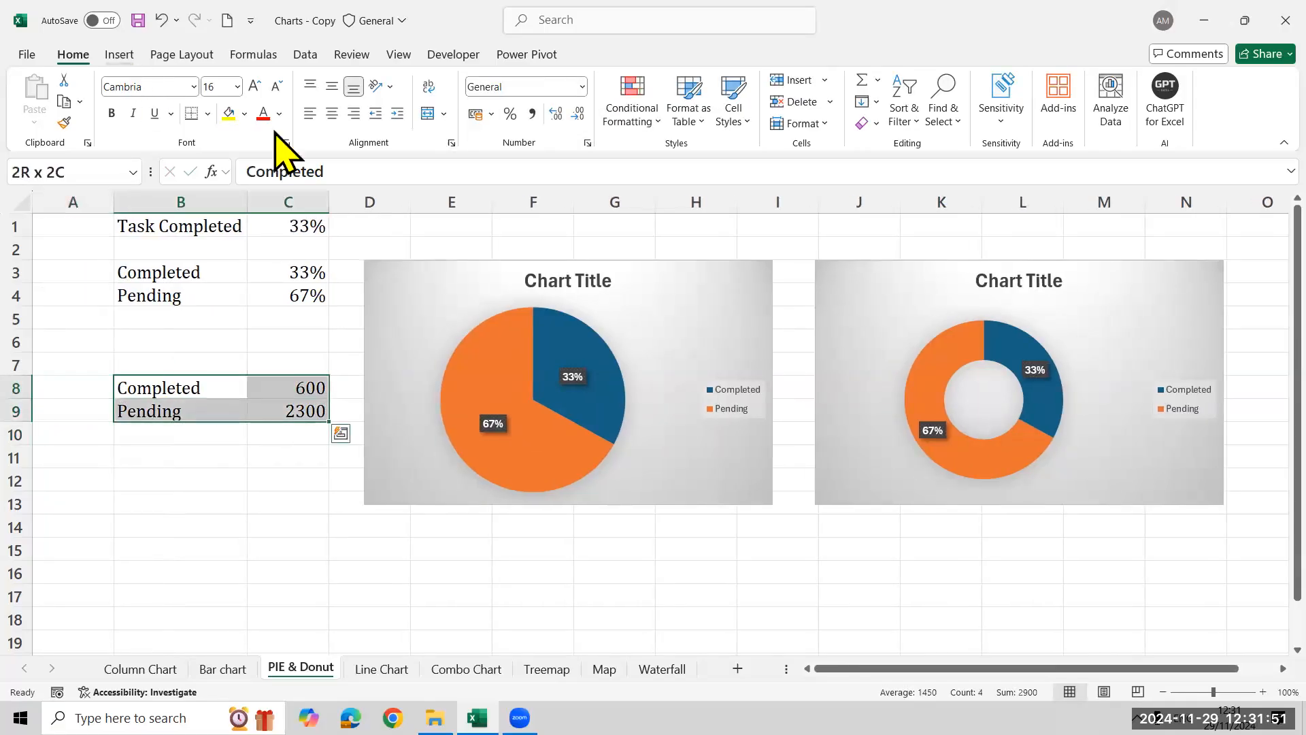
pyautogui.click(518, 124)
pyautogui.click(527, 187)
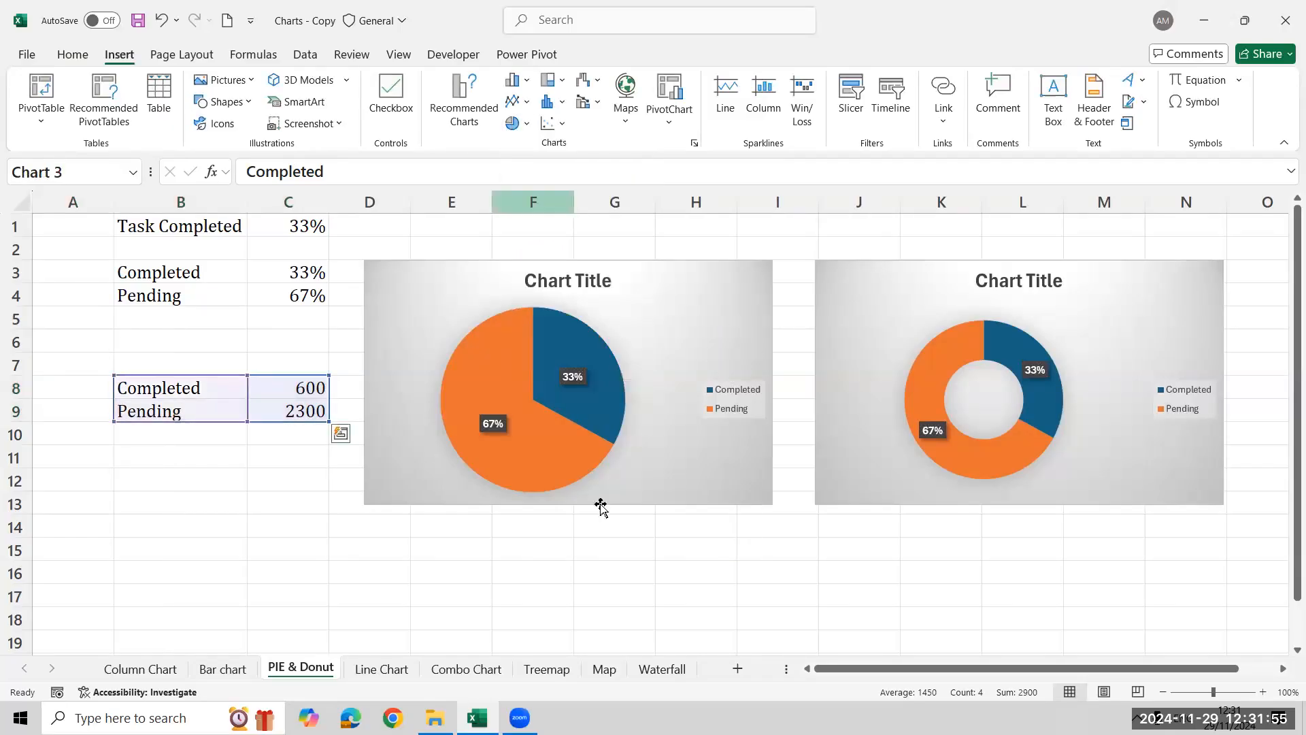
# Move the new pie chart down over the lower part of the first one and apply the third chart style
pyautogui.moveTo(783, 345); pyautogui.dragTo(680, 496)
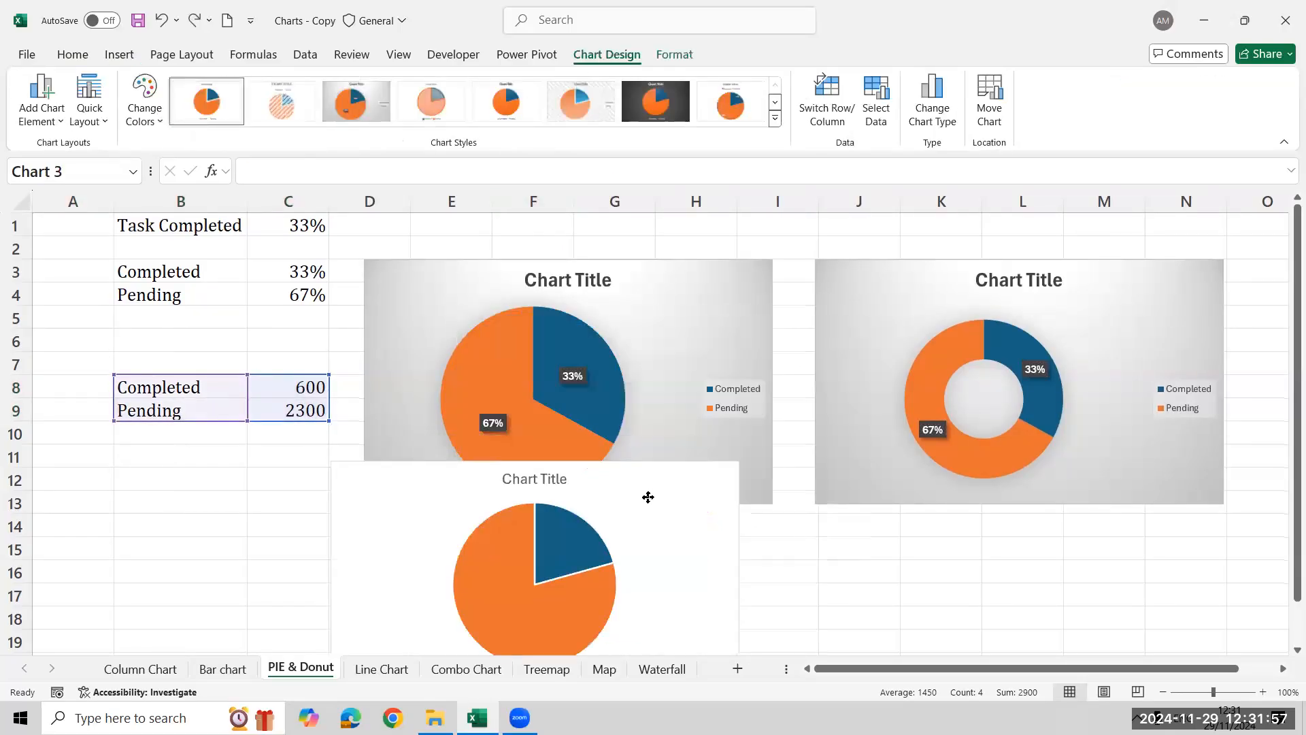
pyautogui.click(378, 112)
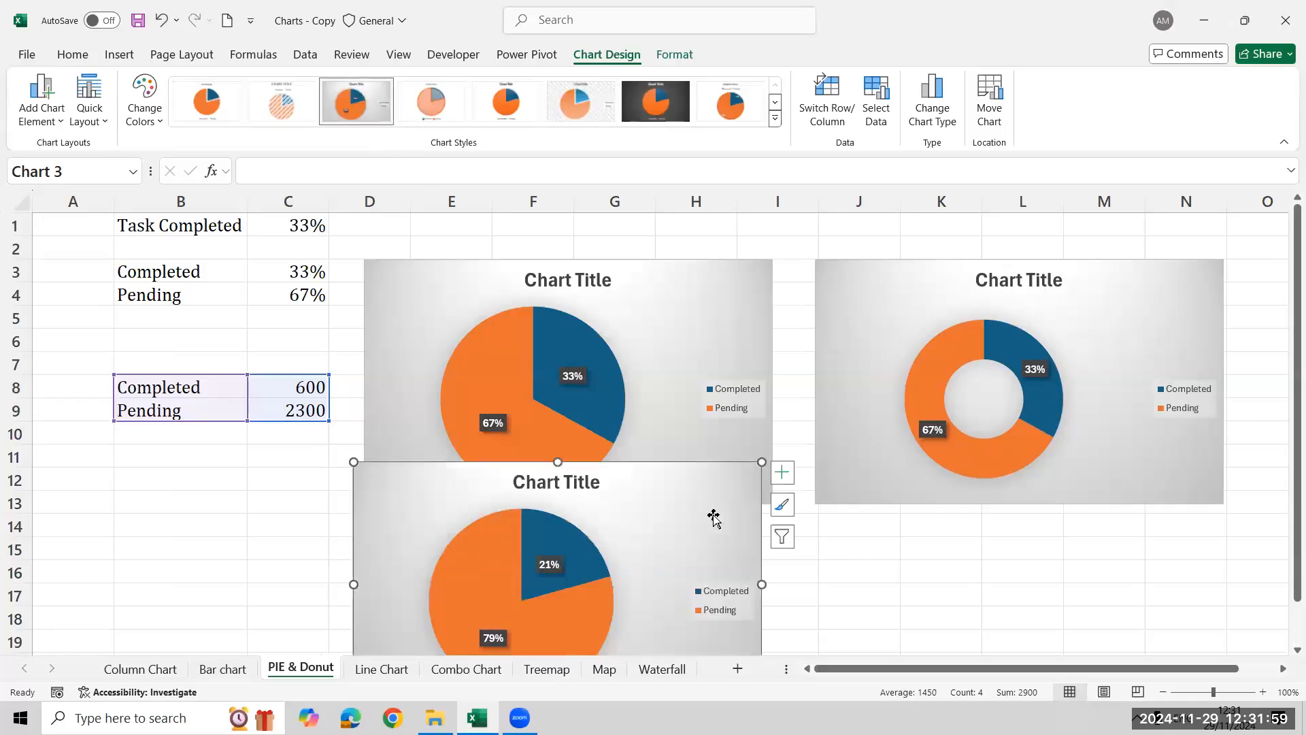
pyautogui.moveTo(610, 573)
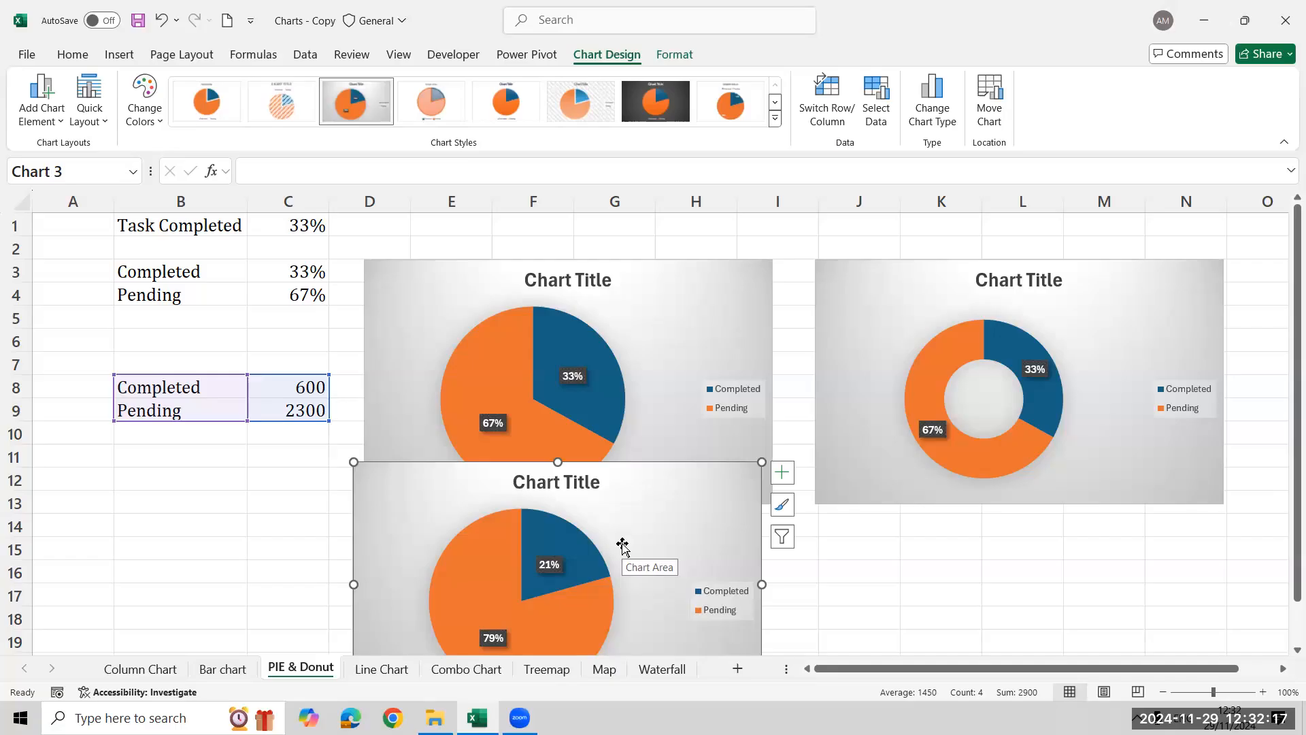
# Delete the pie chart built from absolute numbers and clear its source data in B8:C9
pyautogui.press('Delete')
pyautogui.press('Up')
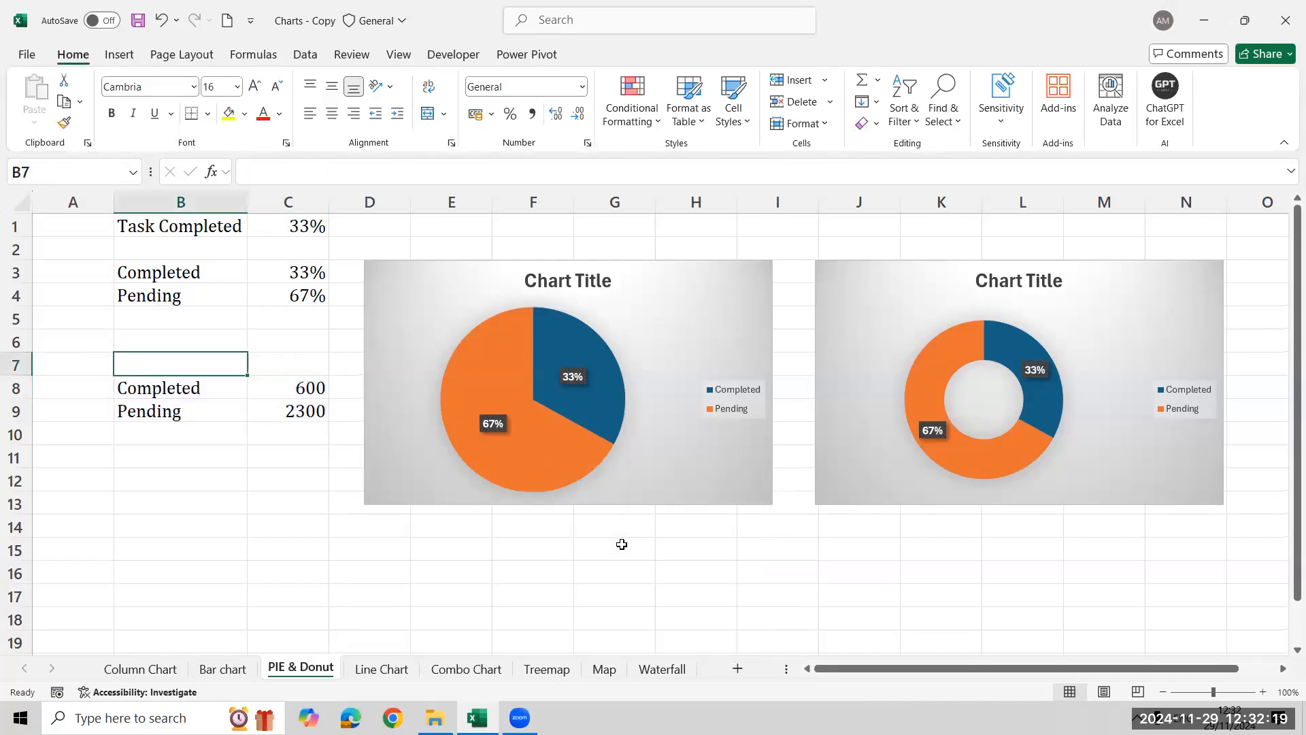
pyautogui.press('Down')
pyautogui.hotkey('shift', 'Right')
pyautogui.hotkey('shift', 'Down')
pyautogui.press('Delete')
pyautogui.press('Left')
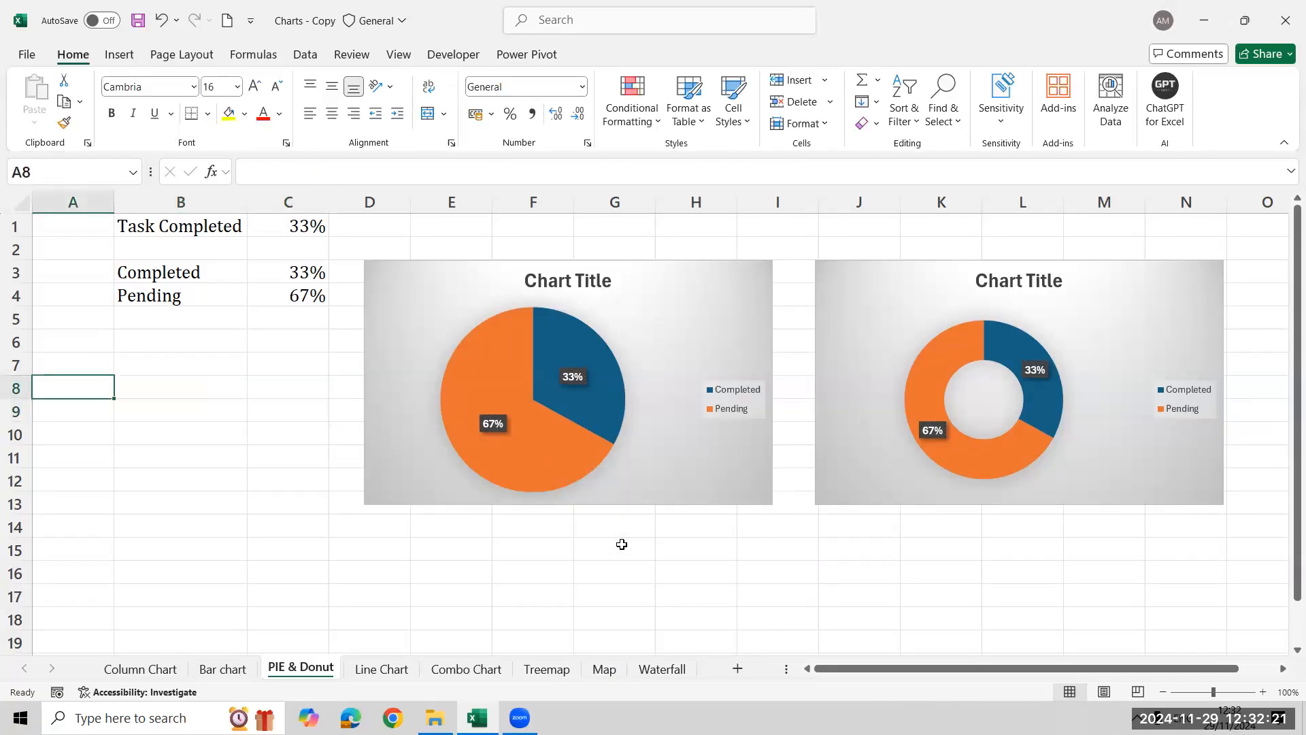
pyautogui.press('Right')
pyautogui.press('Right')
pyautogui.press('Right')
pyautogui.press('Right')
pyautogui.press('Right')
pyautogui.press('Right')
pyautogui.press('Right')
pyautogui.press('Right')
pyautogui.press('Right')
pyautogui.press('Right')
pyautogui.press('Right')
pyautogui.press('Right')
pyautogui.press('Right')
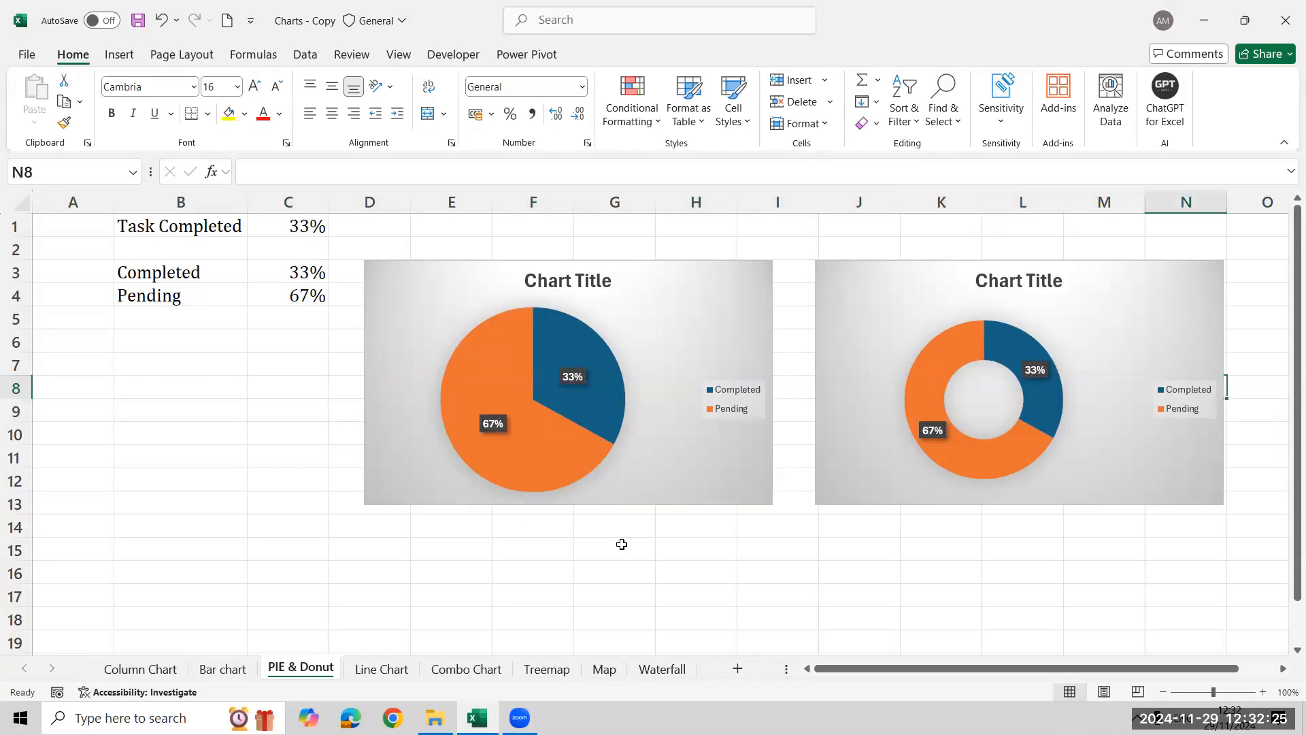
pyautogui.press('Right')
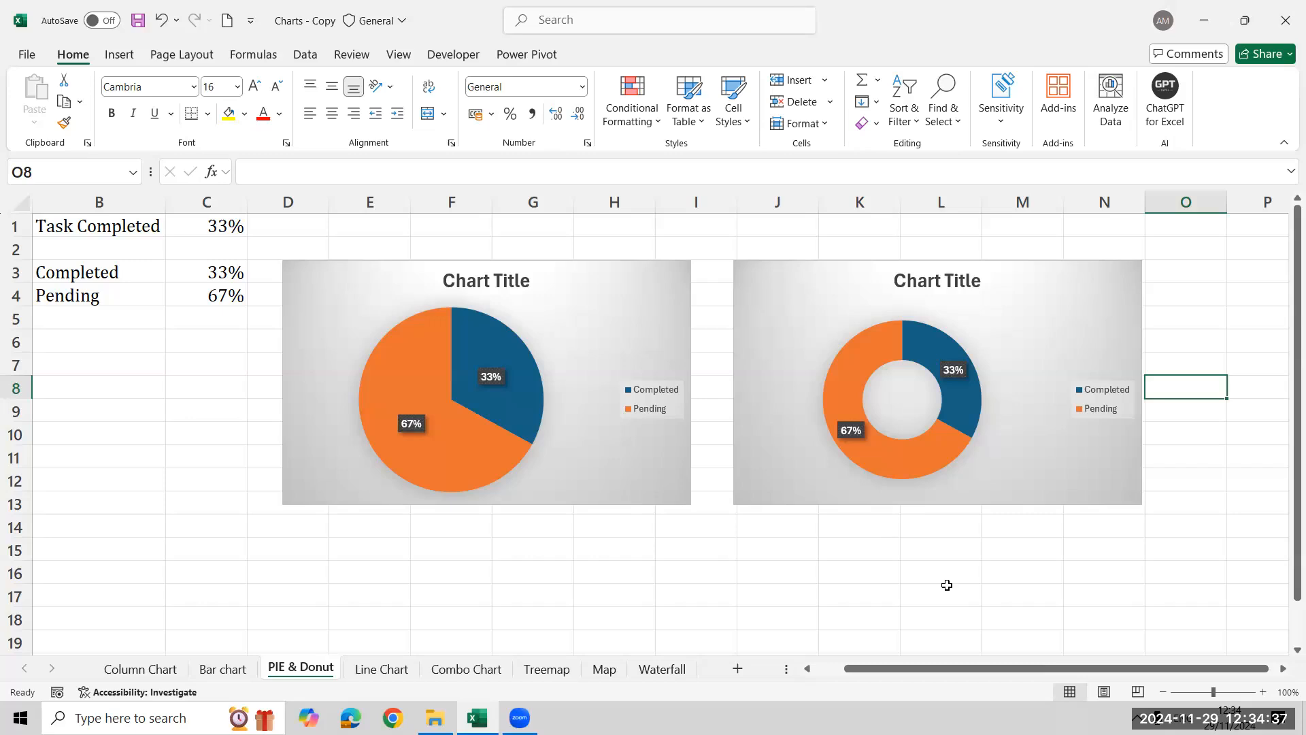
# Change the pie chart's title to "Performance %" and deselect the chart
pyautogui.click(464, 280)
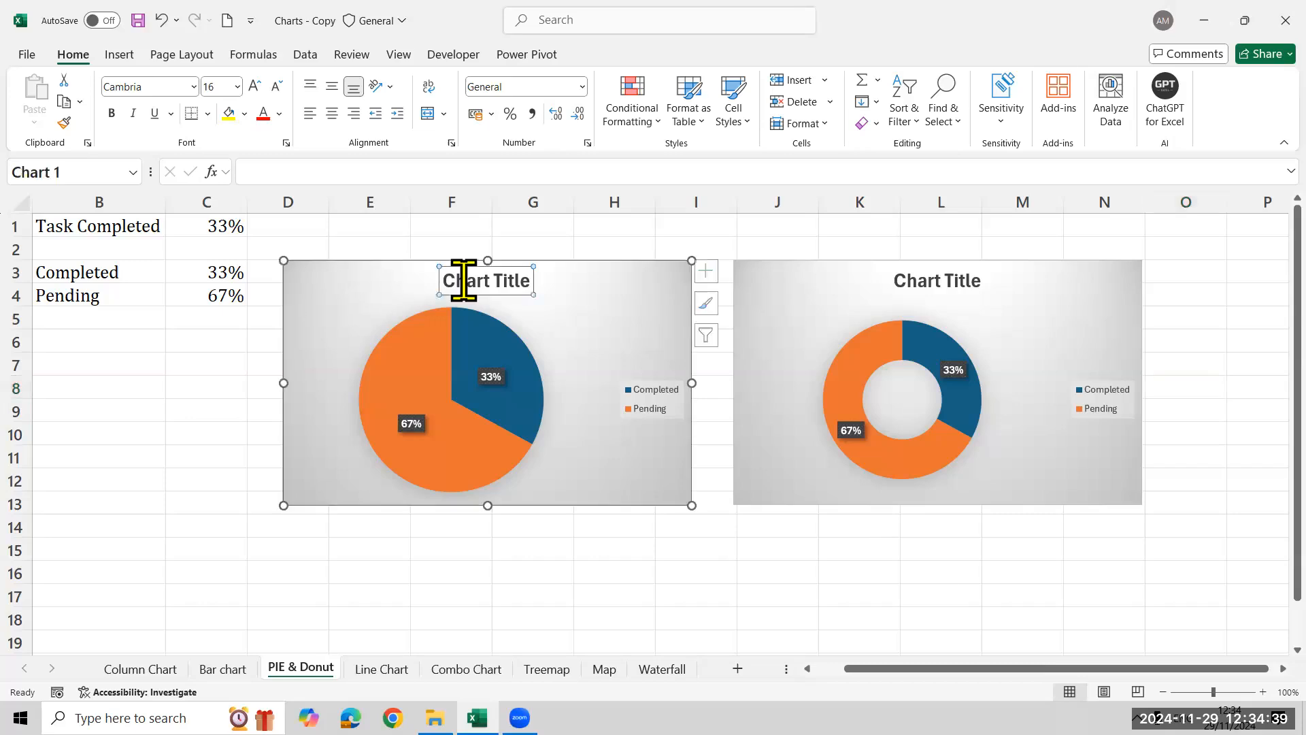
pyautogui.doubleClick(463, 280)
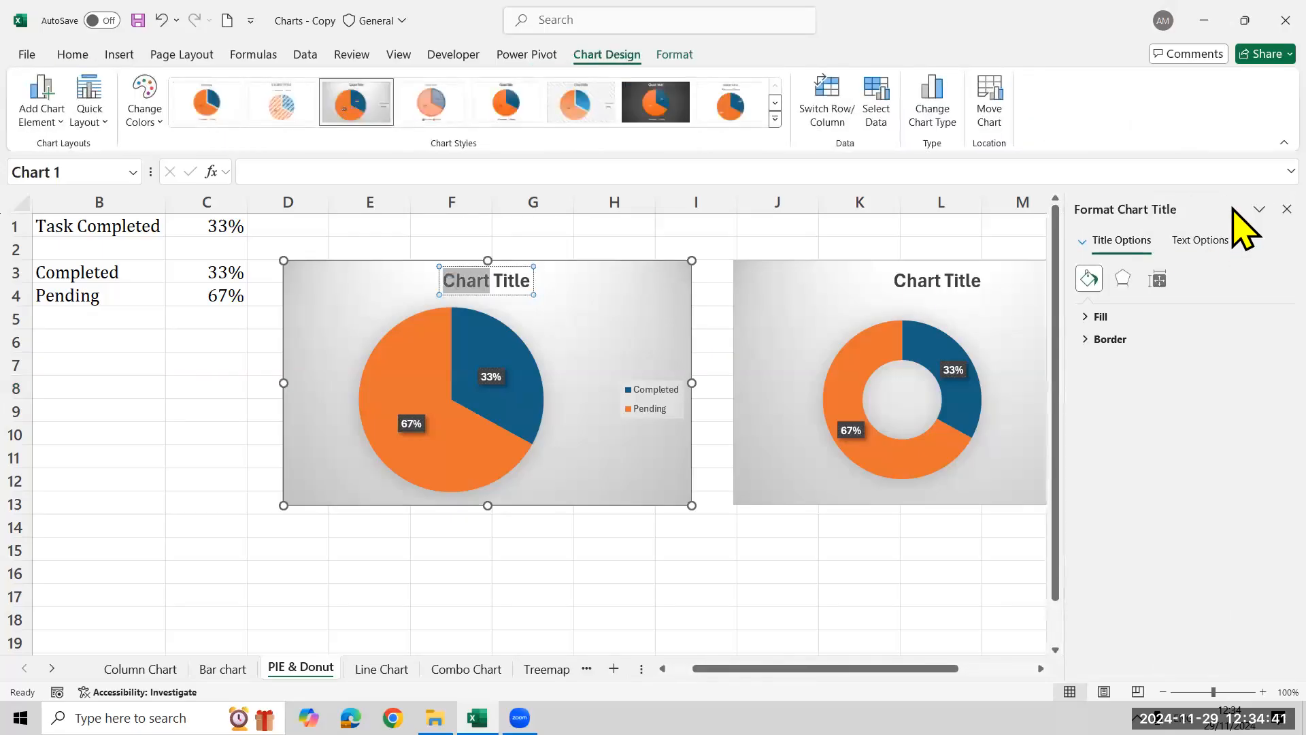
pyautogui.click(1286, 209)
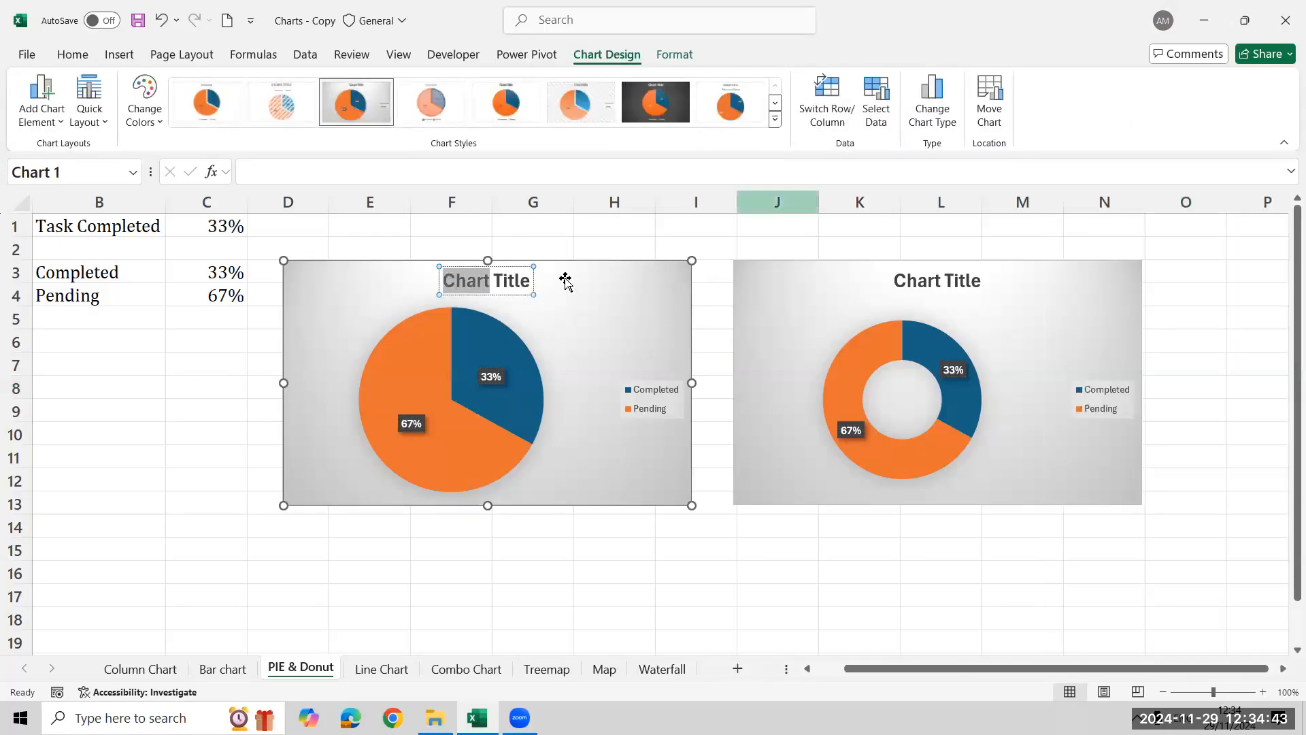
pyautogui.press('Delete')
pyautogui.press('Delete')
pyautogui.press('Delete')
pyautogui.press('Delete')
pyautogui.press('Delete')
pyautogui.press('Delete')
pyautogui.press('Delete')
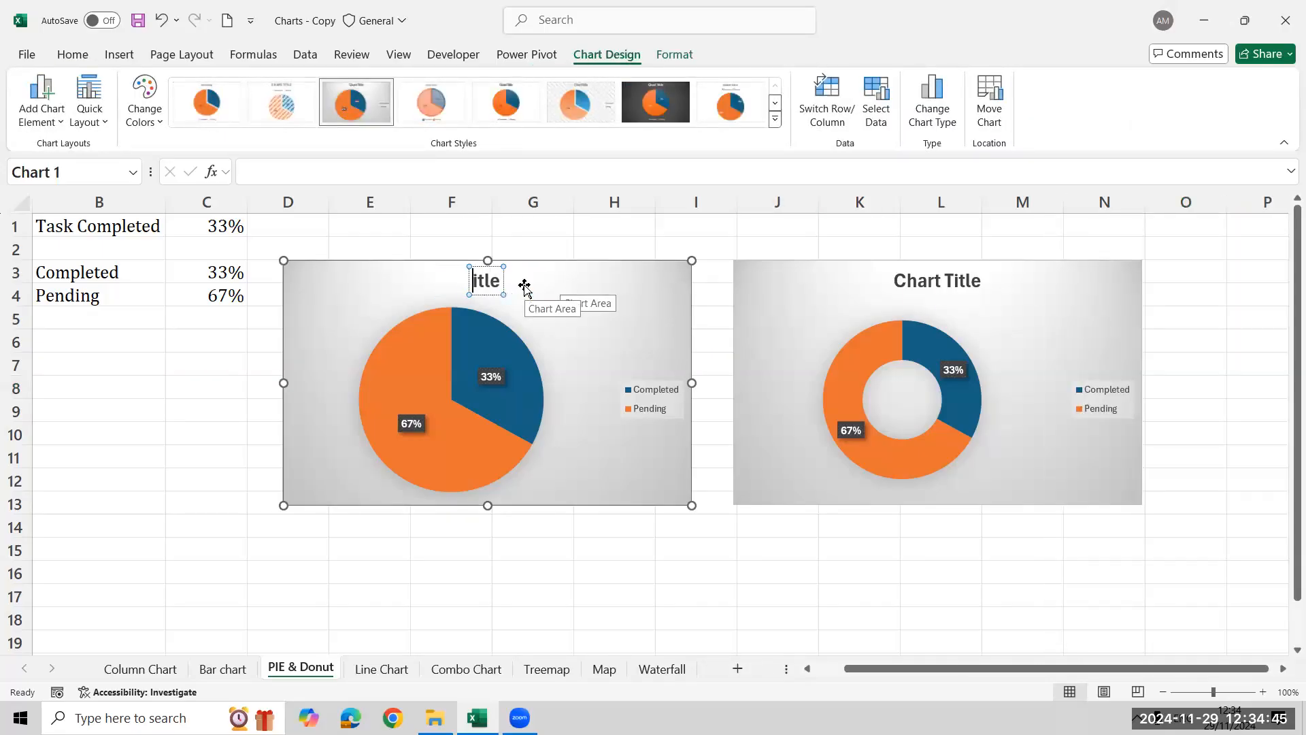
pyautogui.write('EMpl')
pyautogui.press('BackSpace')
pyautogui.press('BackSpace')
pyautogui.press('BackSpace')
pyautogui.press('BackSpace')
pyautogui.write('Performance')
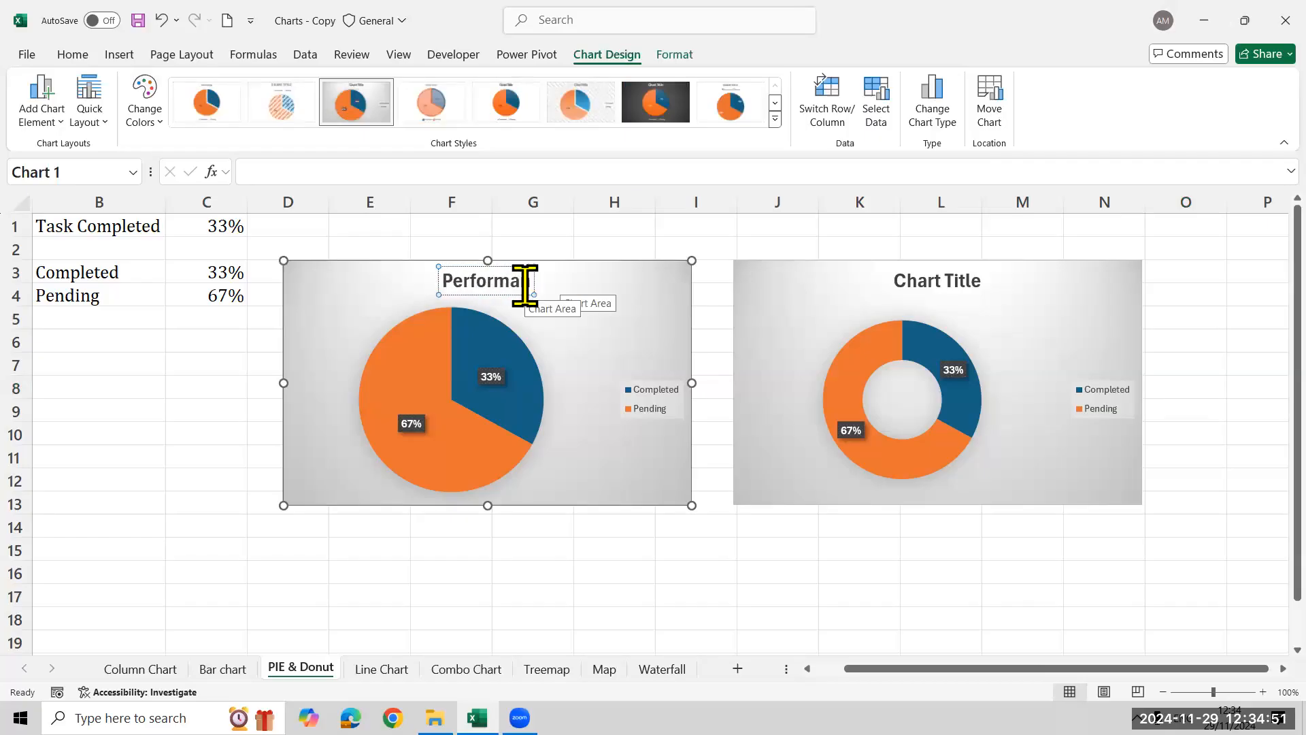
pyautogui.write(' %')
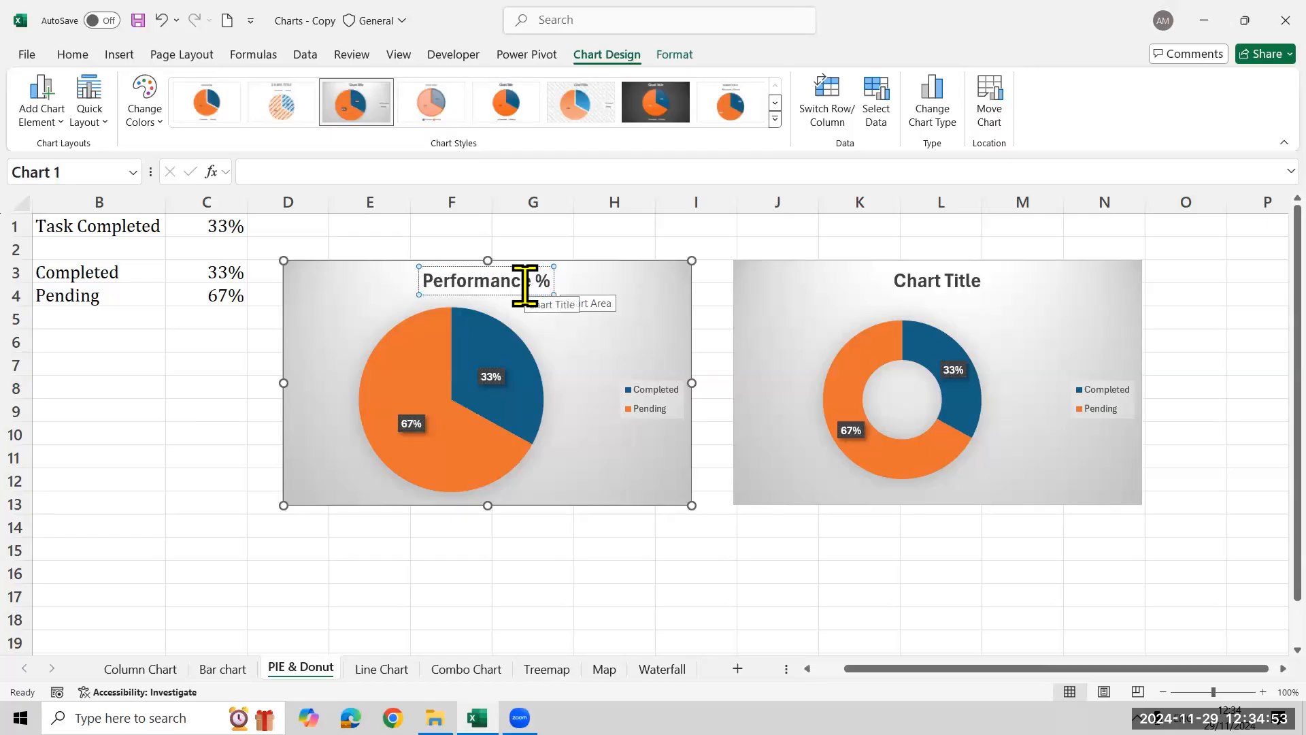
pyautogui.click(227, 343)
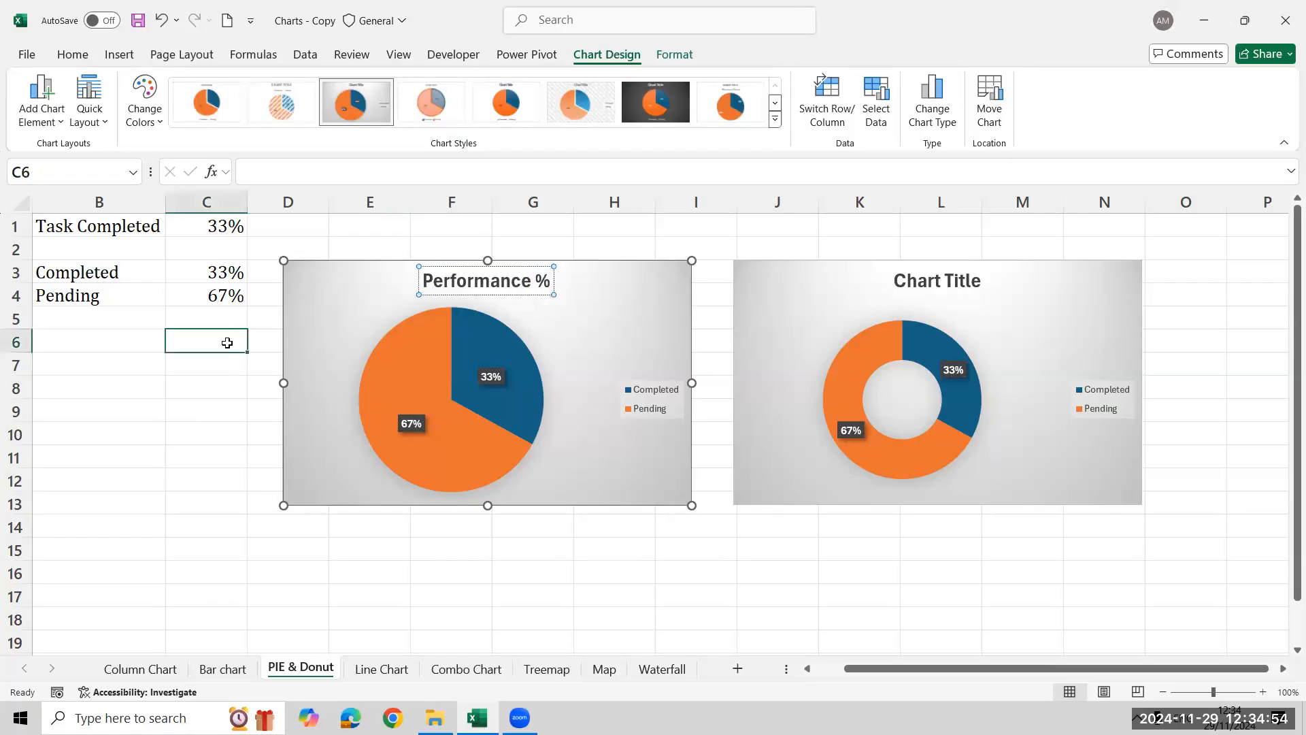
# Try Task Completed values of 56% and 85% in C1
pyautogui.click(208, 225)
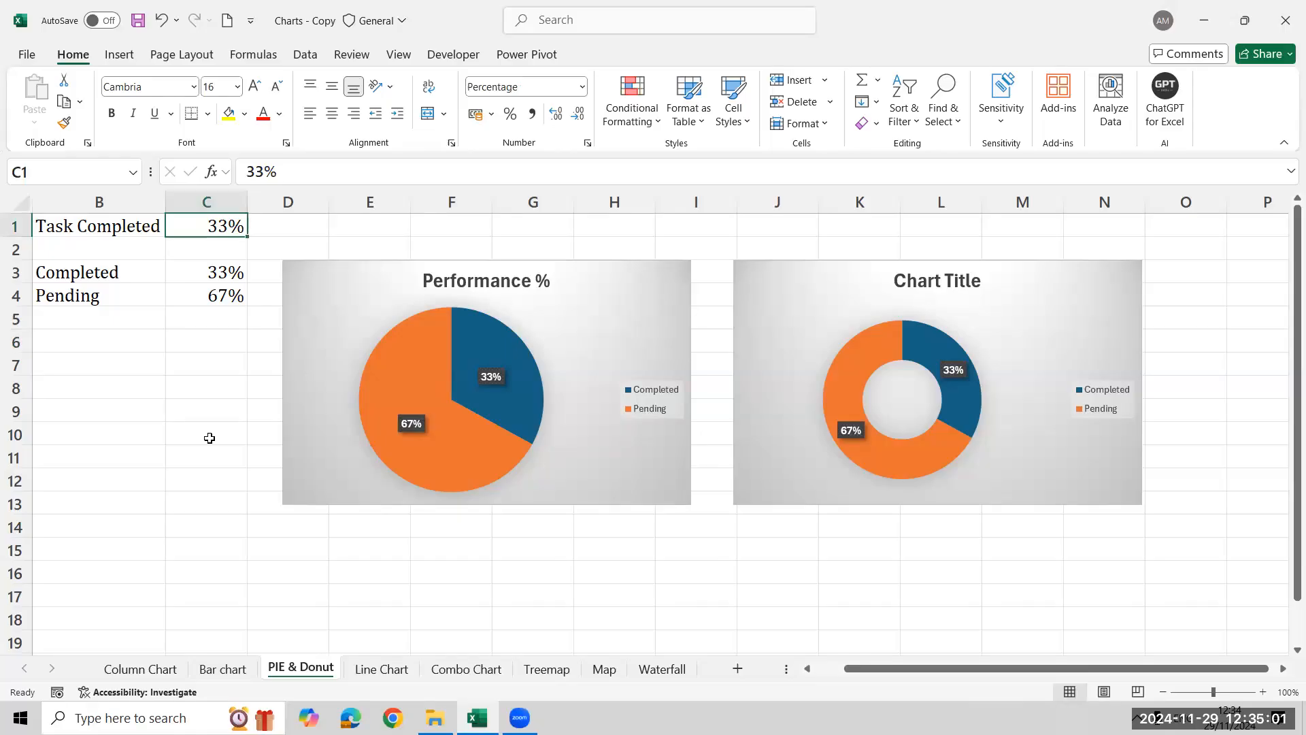
pyautogui.write('56%')
pyautogui.press('Return')
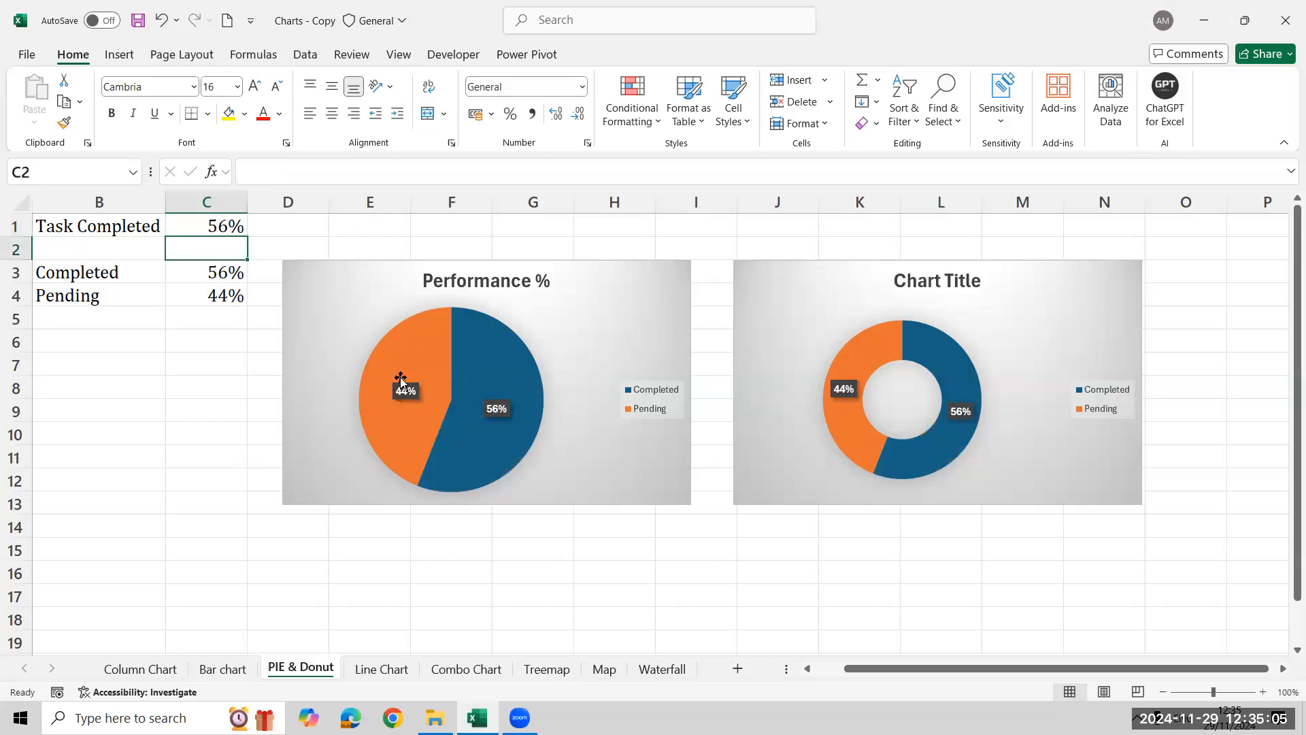
pyautogui.click(224, 236)
pyautogui.write('55')
pyautogui.press('BackSpace')
pyautogui.press('BackSpace')
pyautogui.write('85')
pyautogui.press('Return')
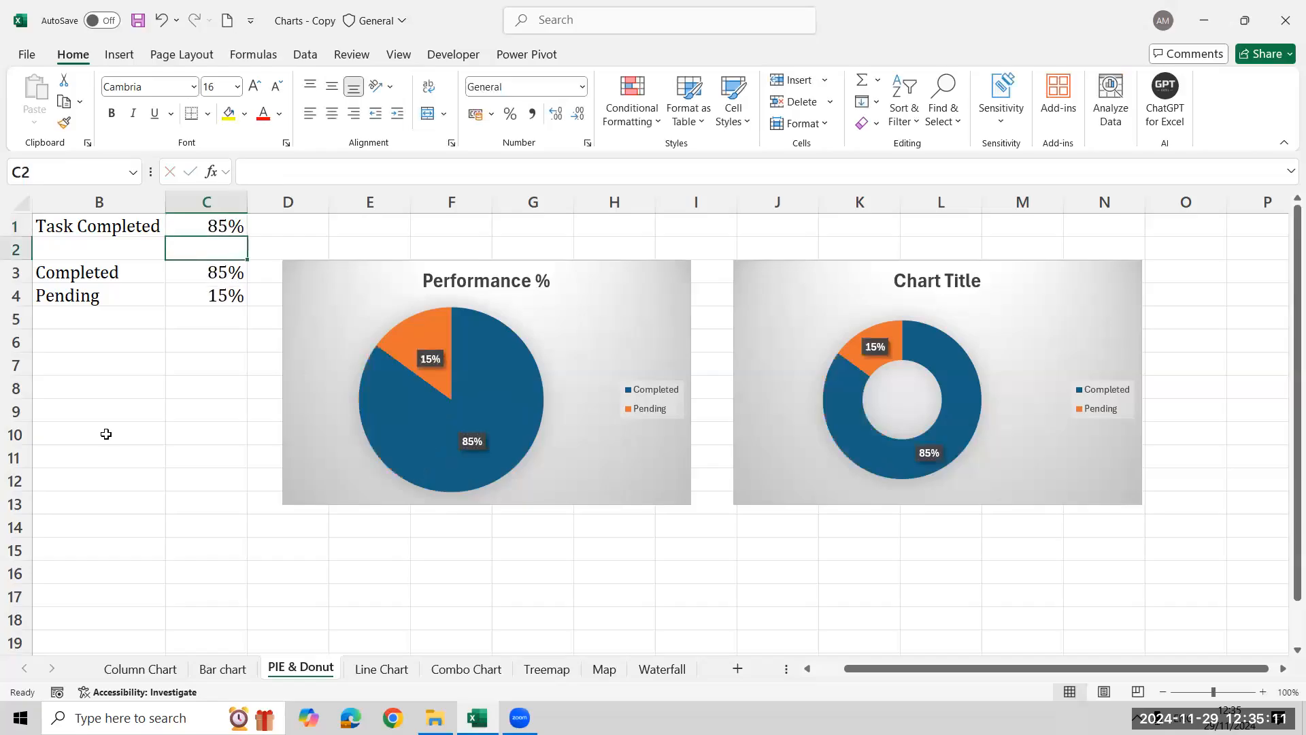
# Set the Task Completed value in C1 to 30% and reselect that cell
pyautogui.press('Up')
pyautogui.write('30')
pyautogui.press('Return')
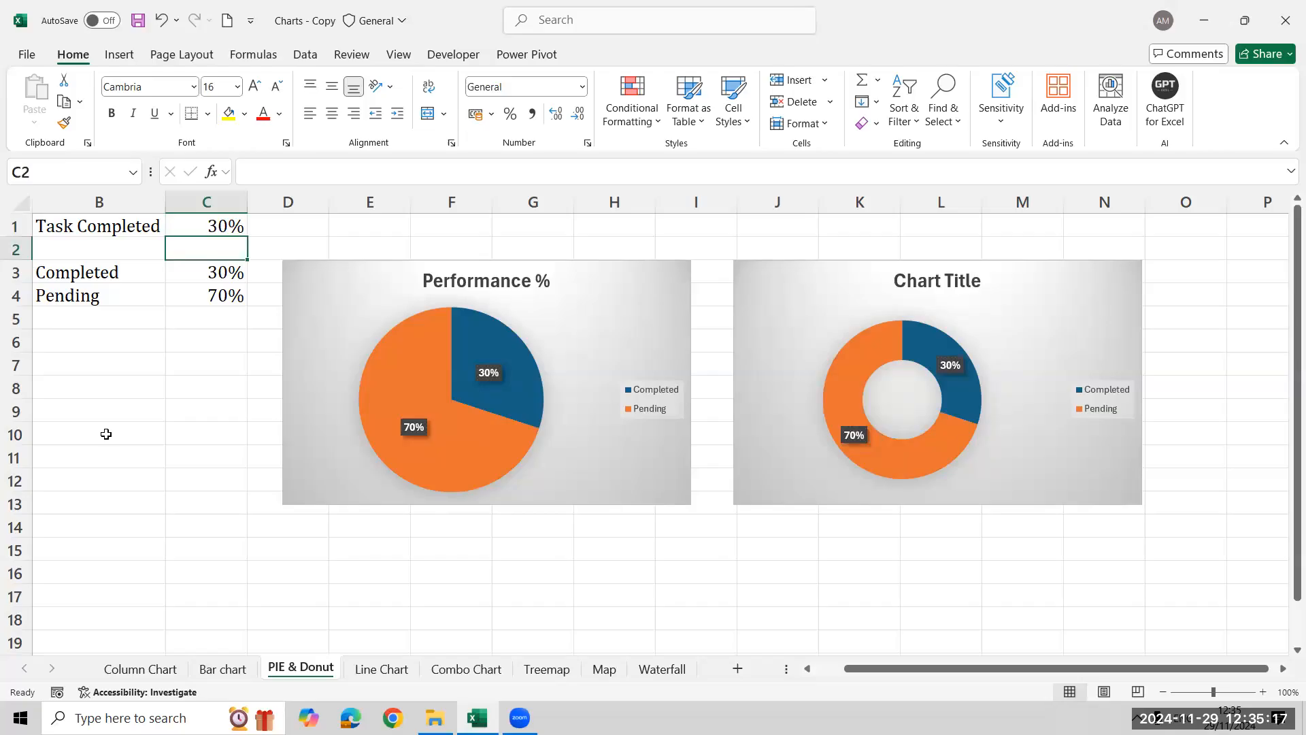
pyautogui.press('Up')
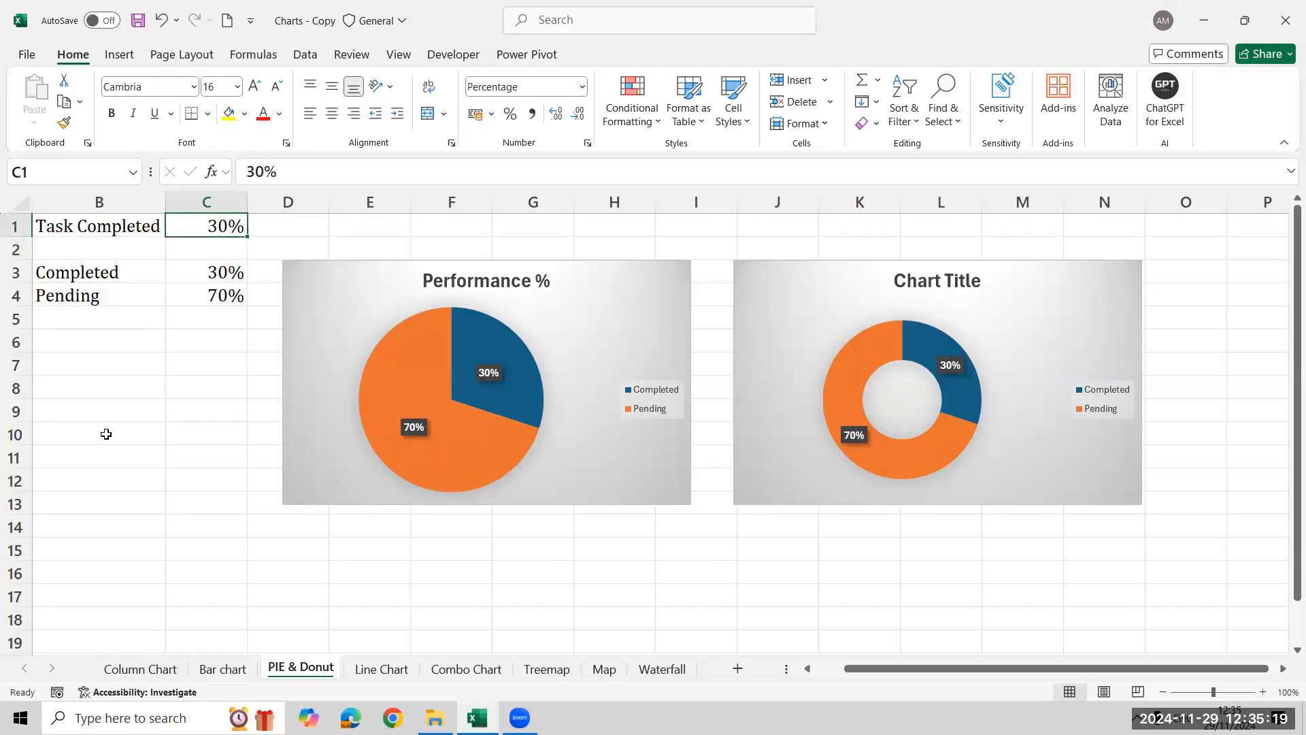
pyautogui.click(359, 671)
pyautogui.click(318, 669)
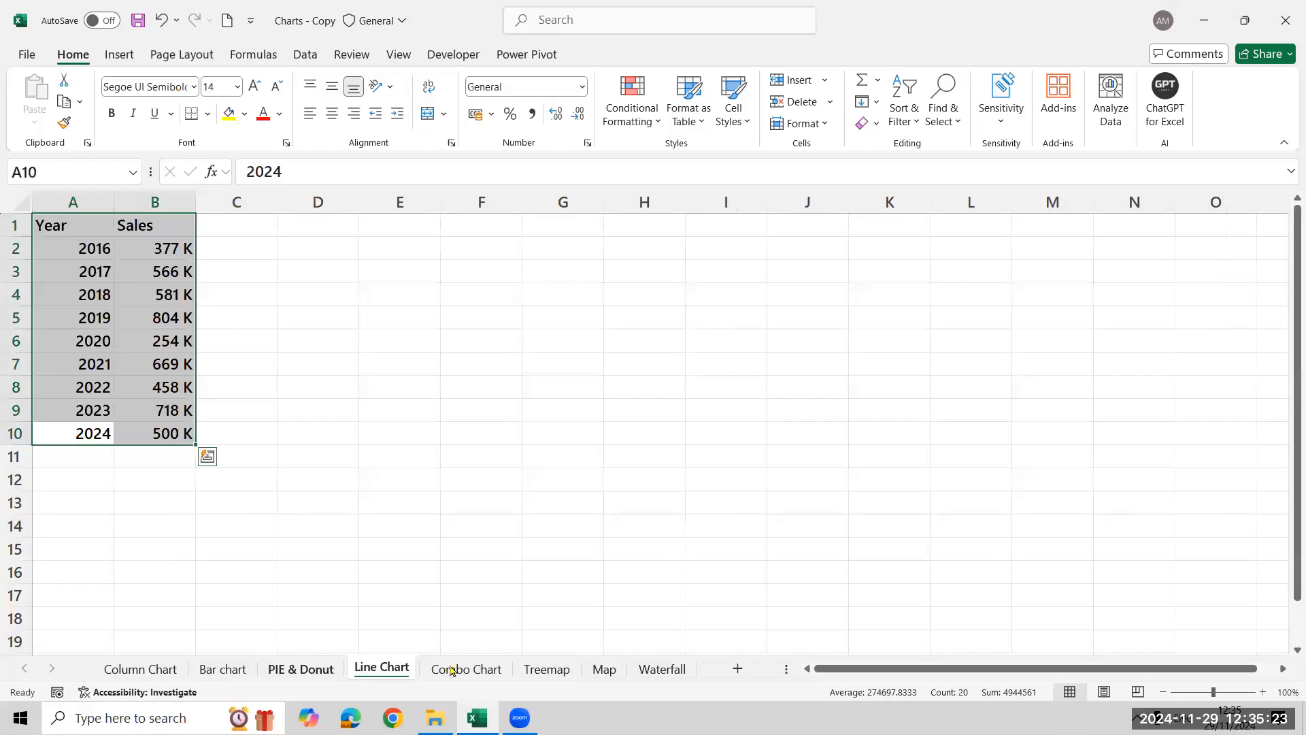
pyautogui.click(391, 676)
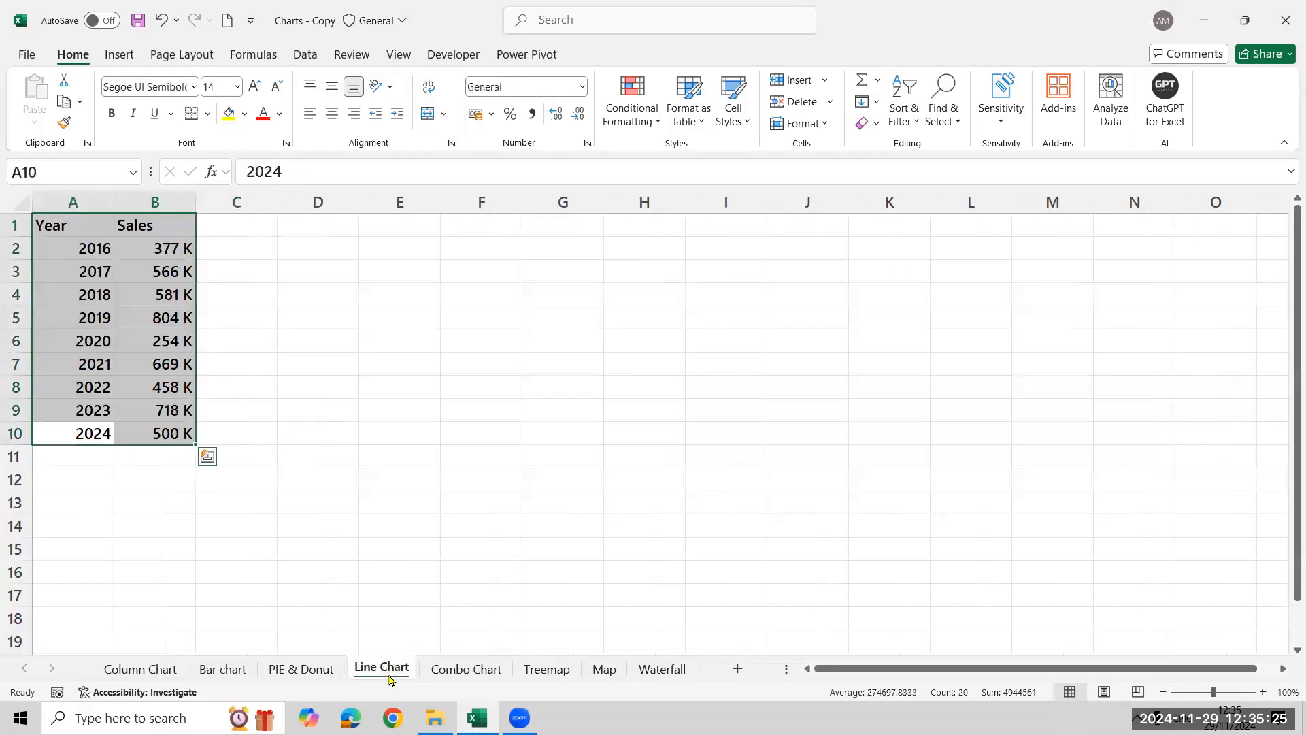
pyautogui.click(291, 674)
pyautogui.click(371, 674)
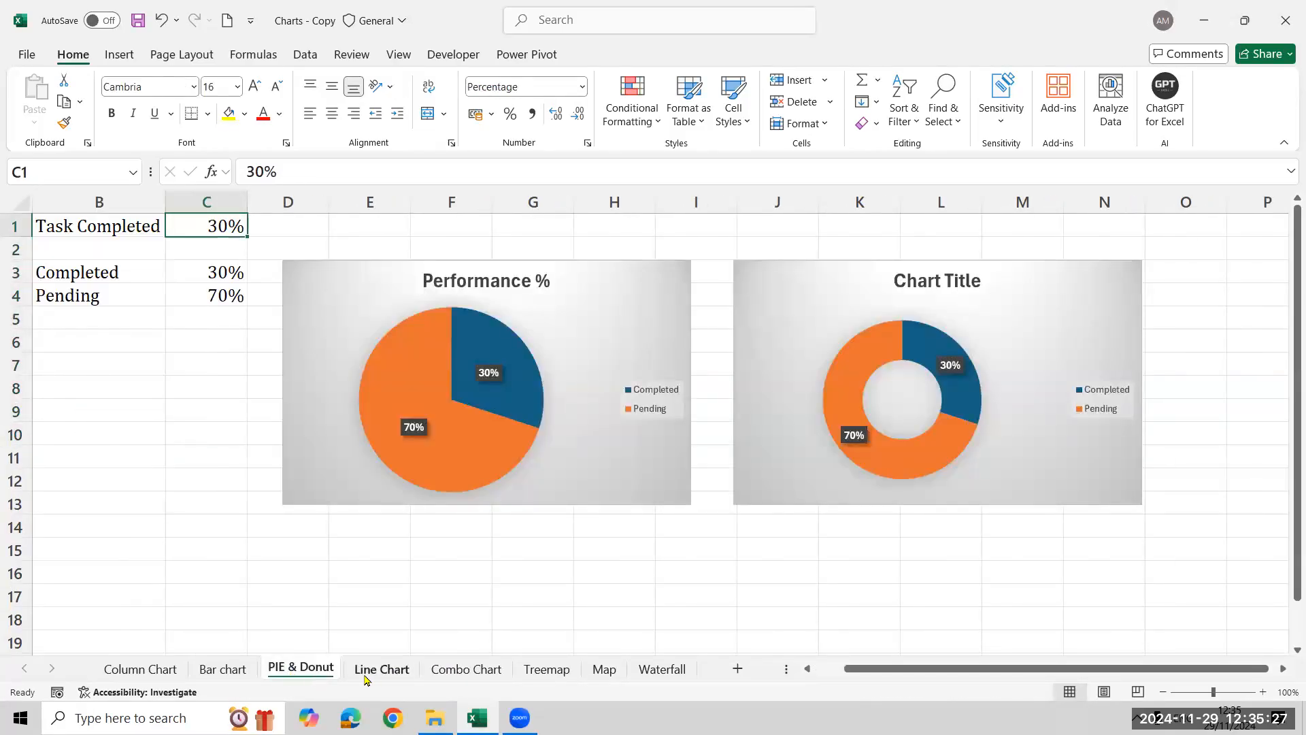
pyautogui.click(308, 670)
# On the Line Chart sheet, insert the recommended line chart of Sales by Year and stretch it across columns D to K
pyautogui.click(382, 668)
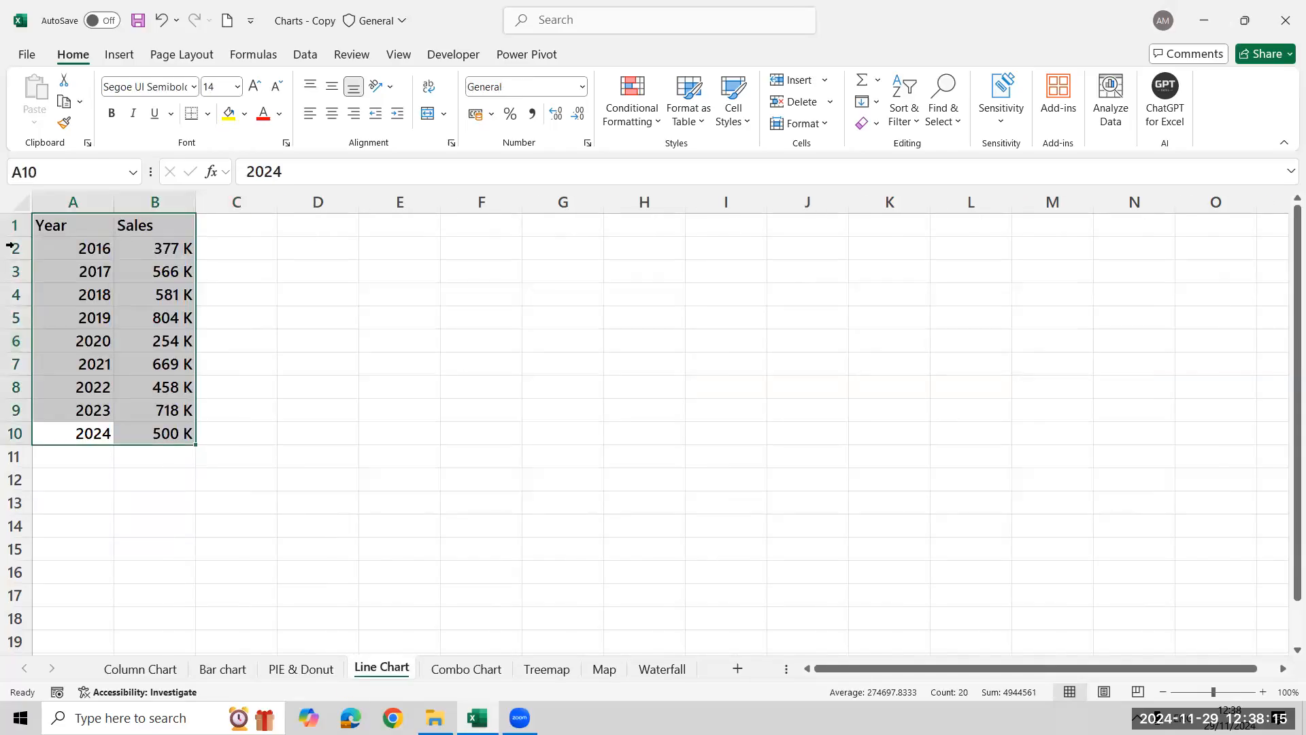
pyautogui.click(121, 56)
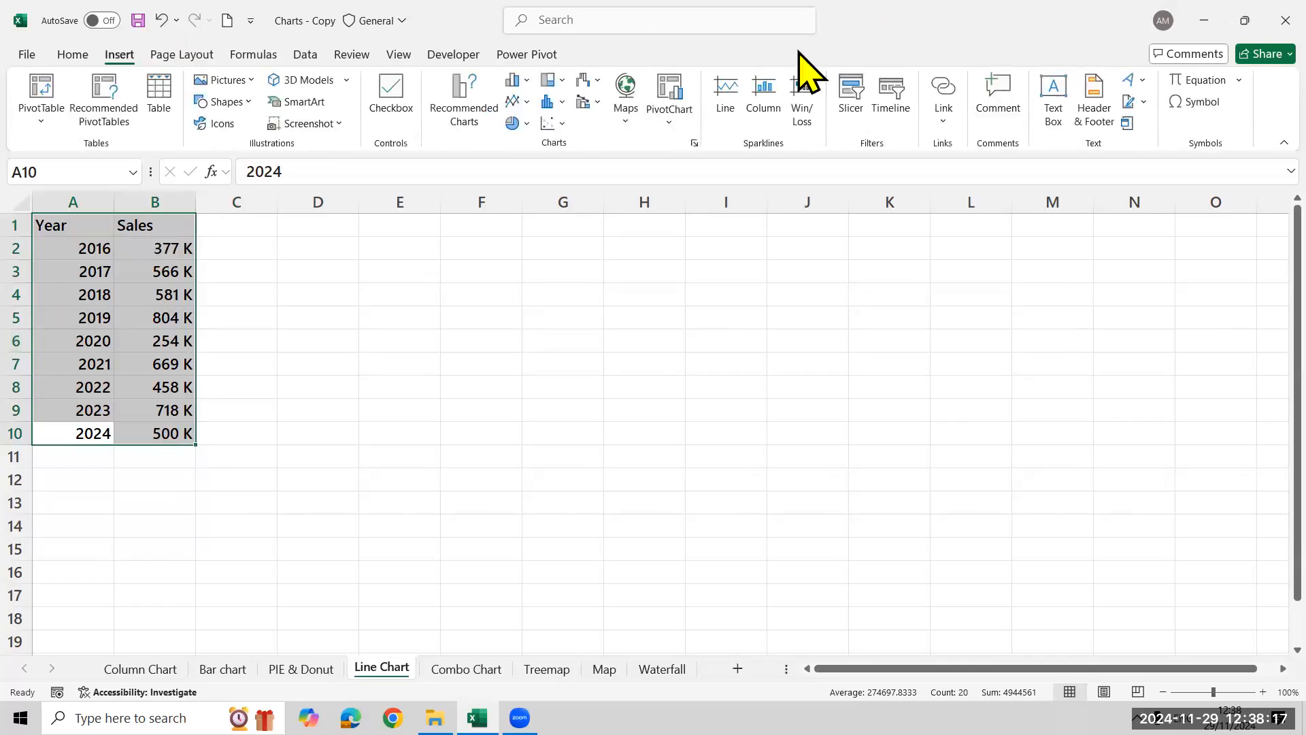
pyautogui.click(481, 116)
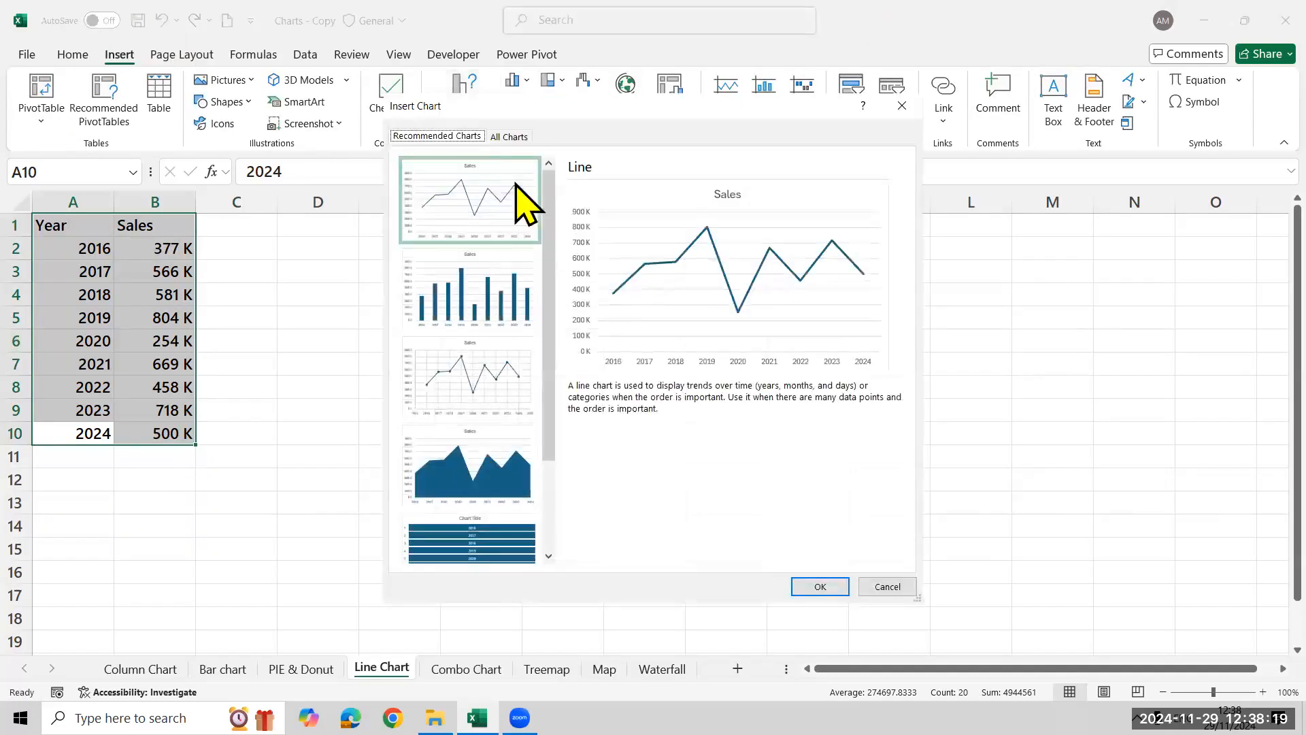
pyautogui.click(508, 137)
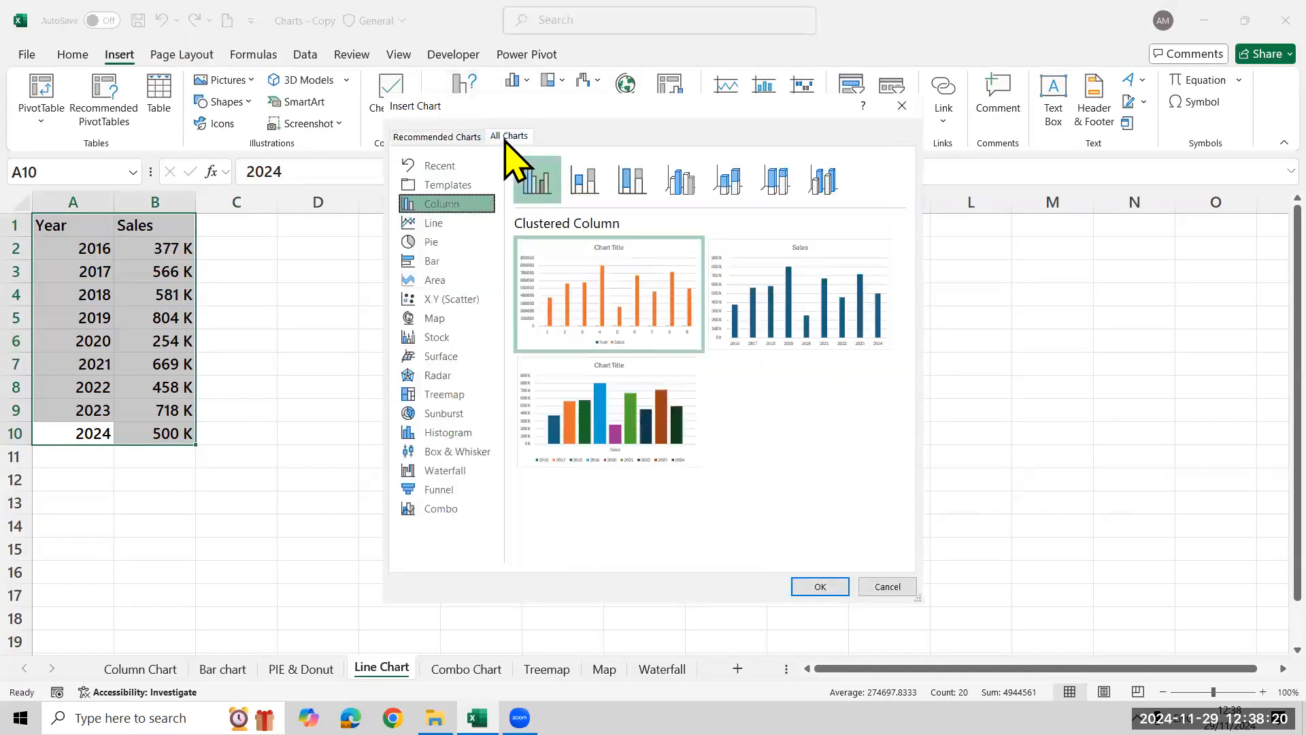
pyautogui.click(457, 224)
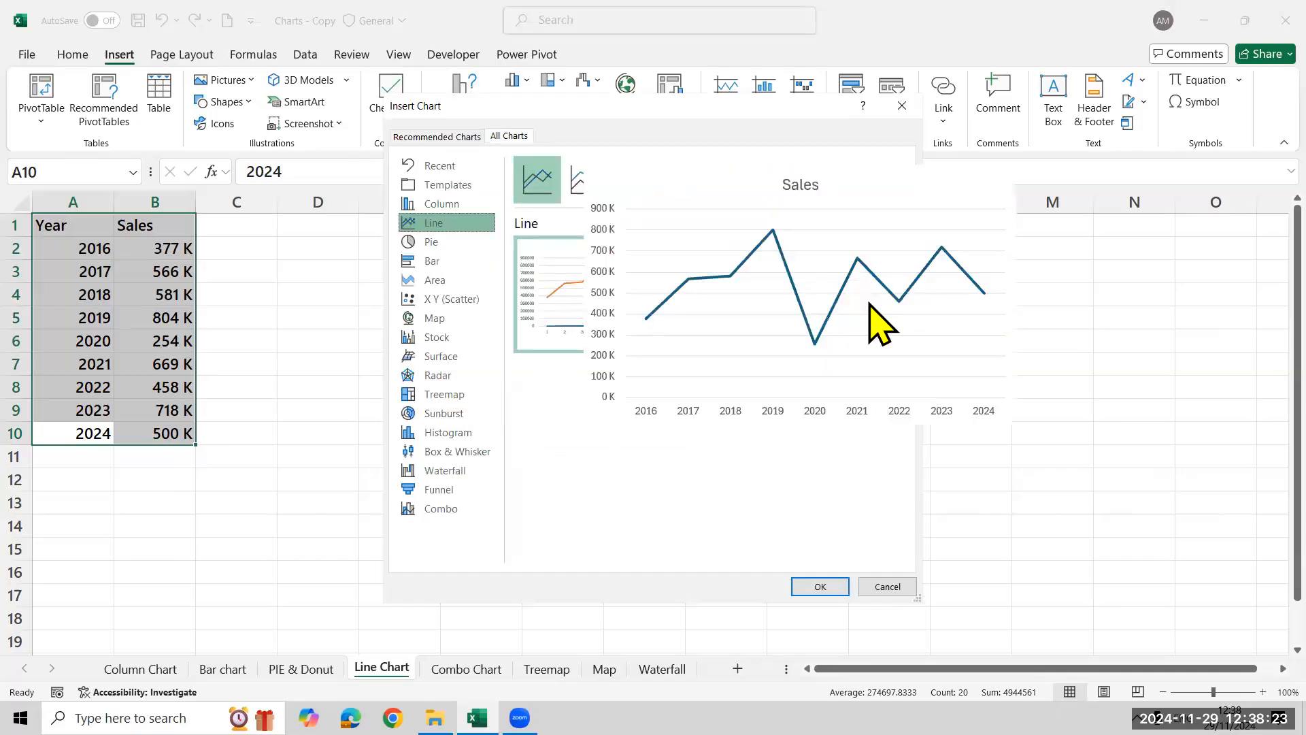
pyautogui.moveTo(824, 262)
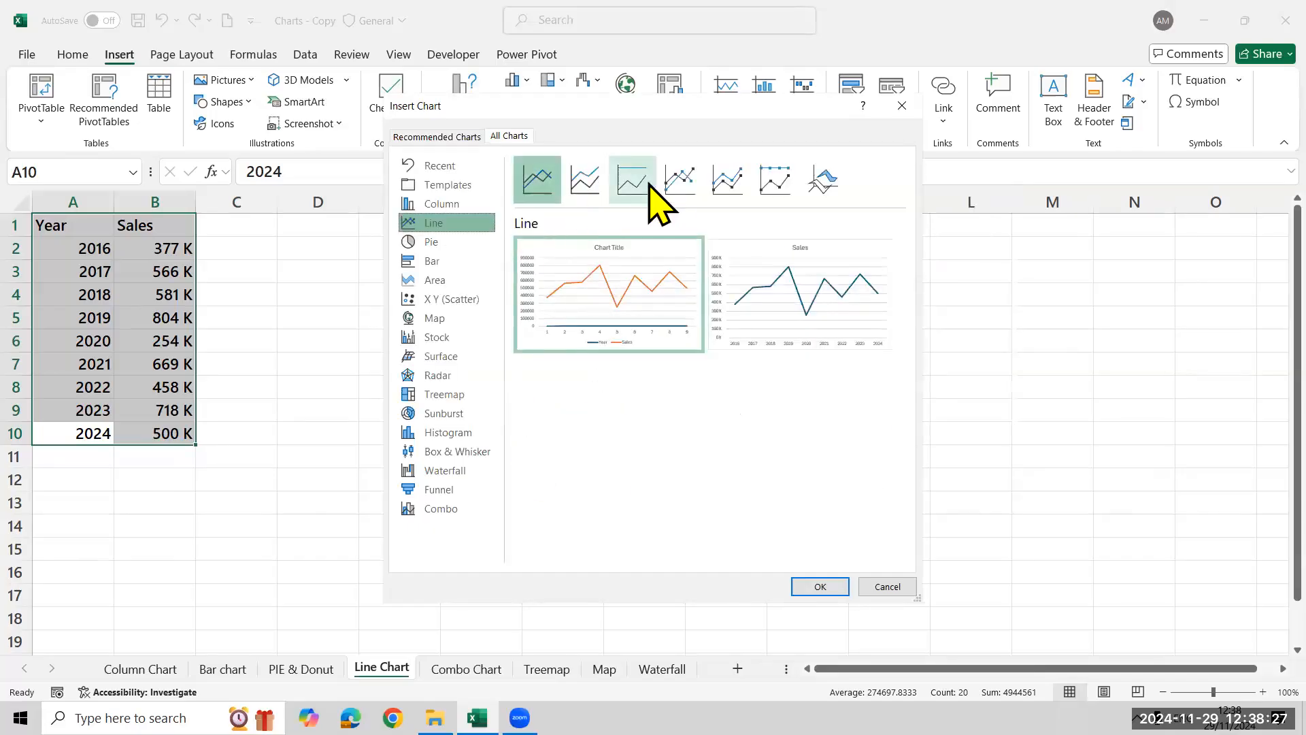
pyautogui.moveTo(575, 336)
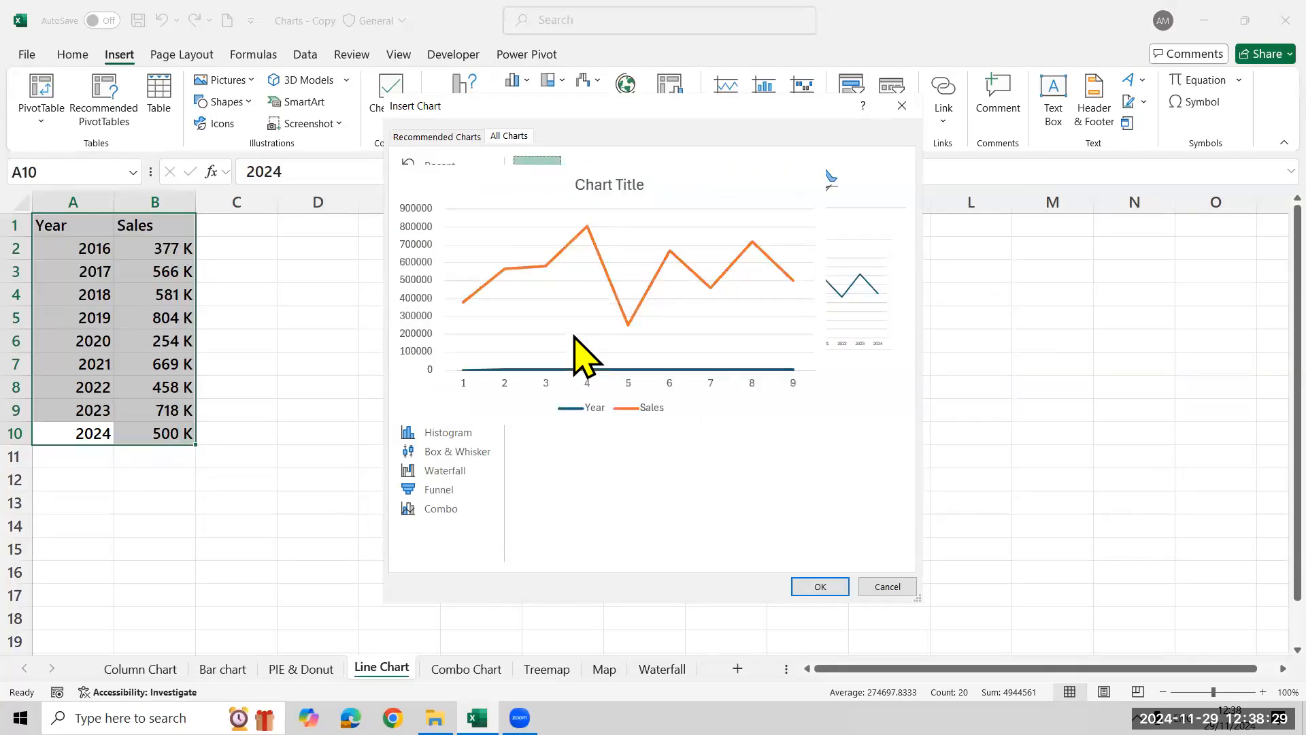
pyautogui.click(451, 139)
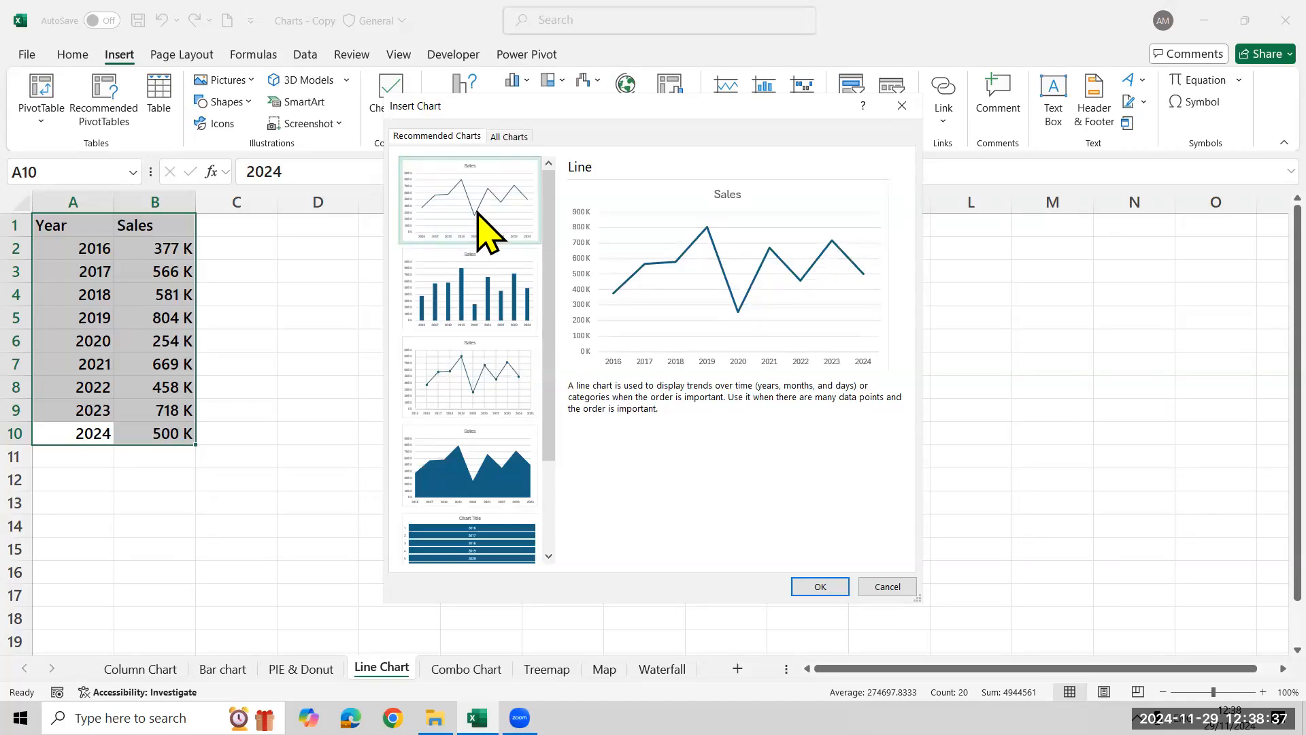
pyautogui.click(836, 589)
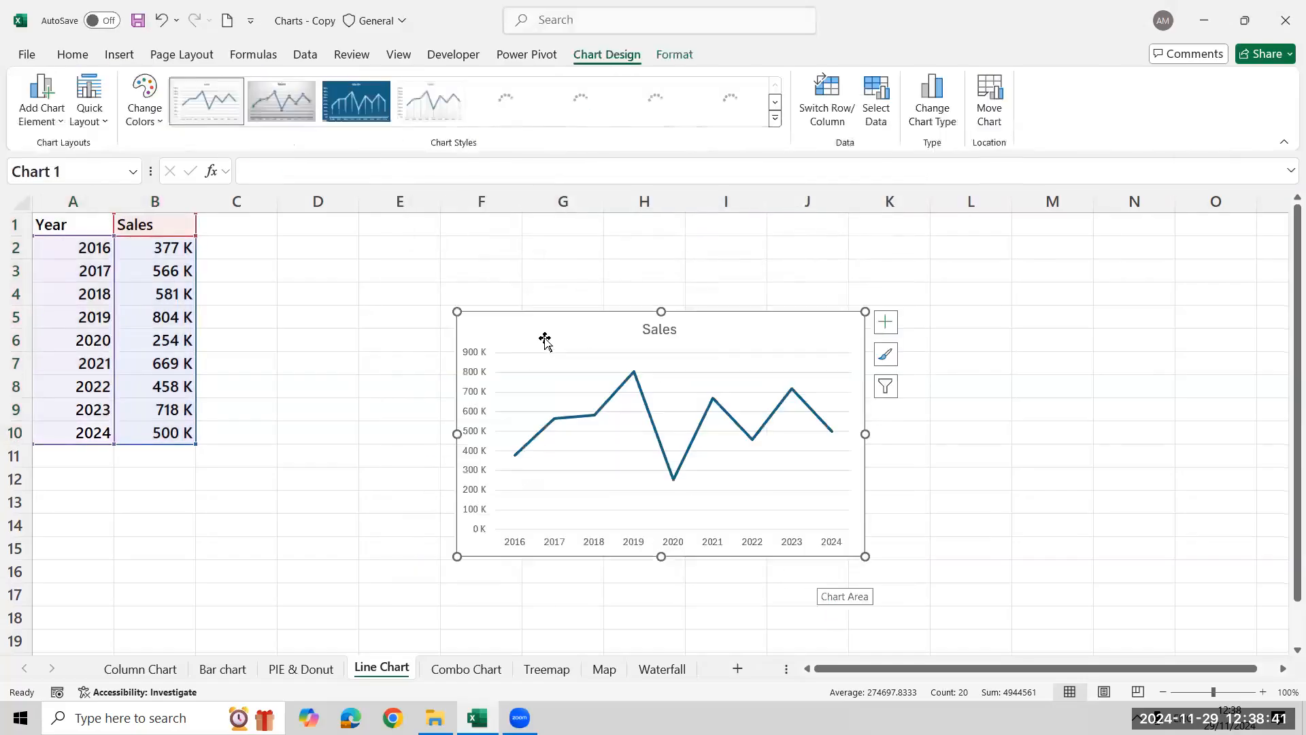
pyautogui.moveTo(412, 232); pyautogui.dragTo(385, 212)
pyautogui.moveTo(729, 458); pyautogui.dragTo(926, 423)
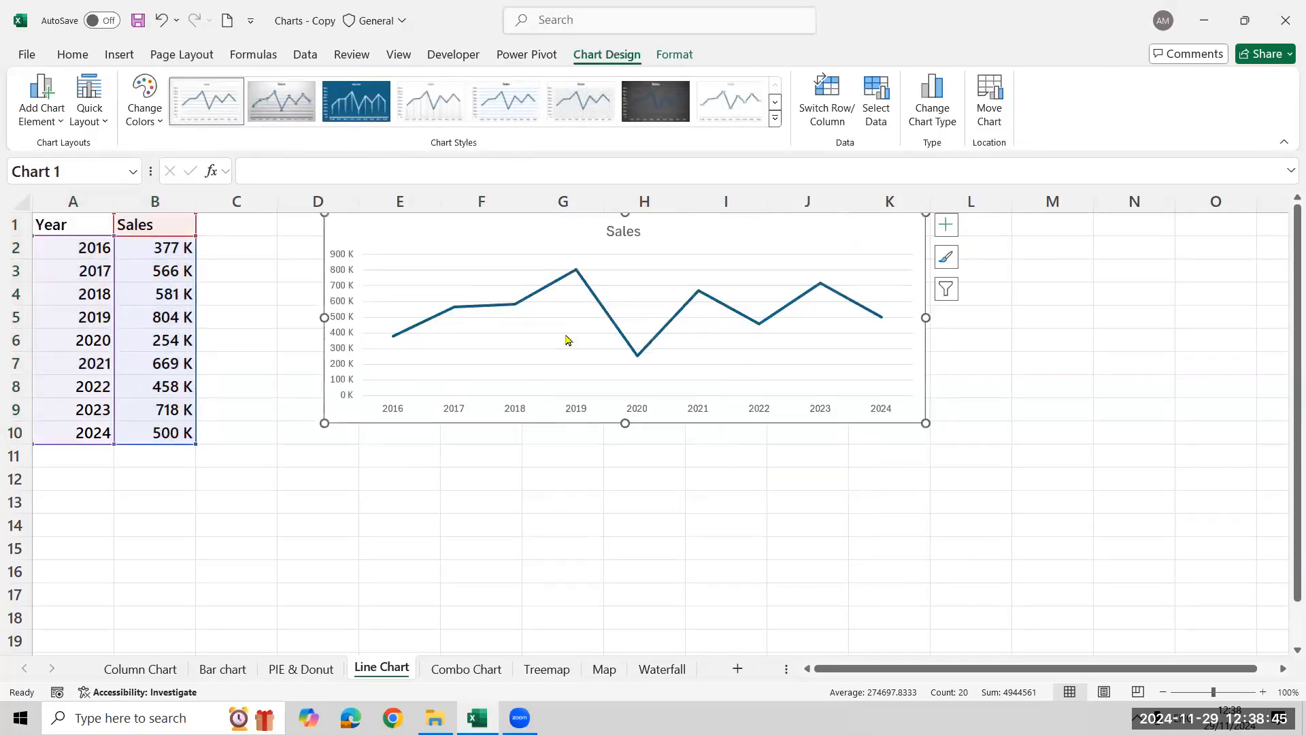
# Apply the second chart style to the line chart and delete its horizontal gridlines
pyautogui.click(256, 108)
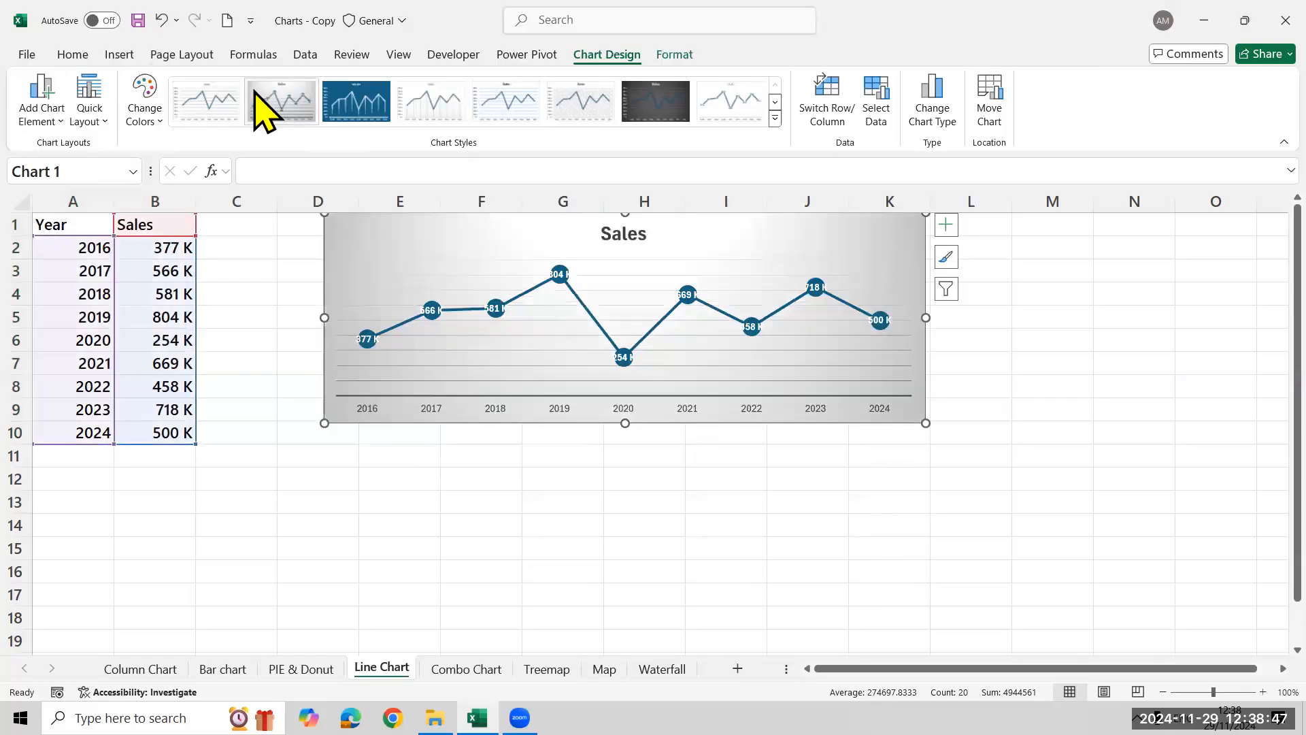
pyautogui.click(833, 368)
pyautogui.click(833, 371)
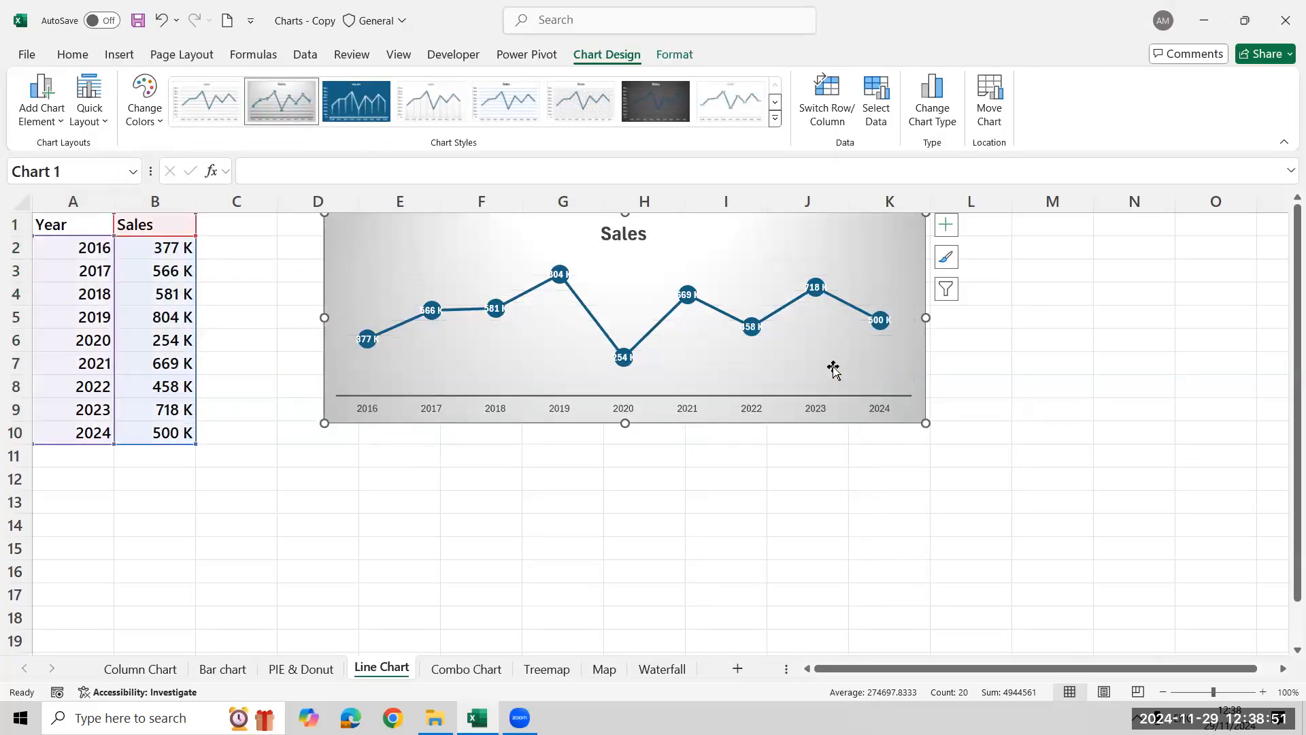
pyautogui.rightClick(885, 272)
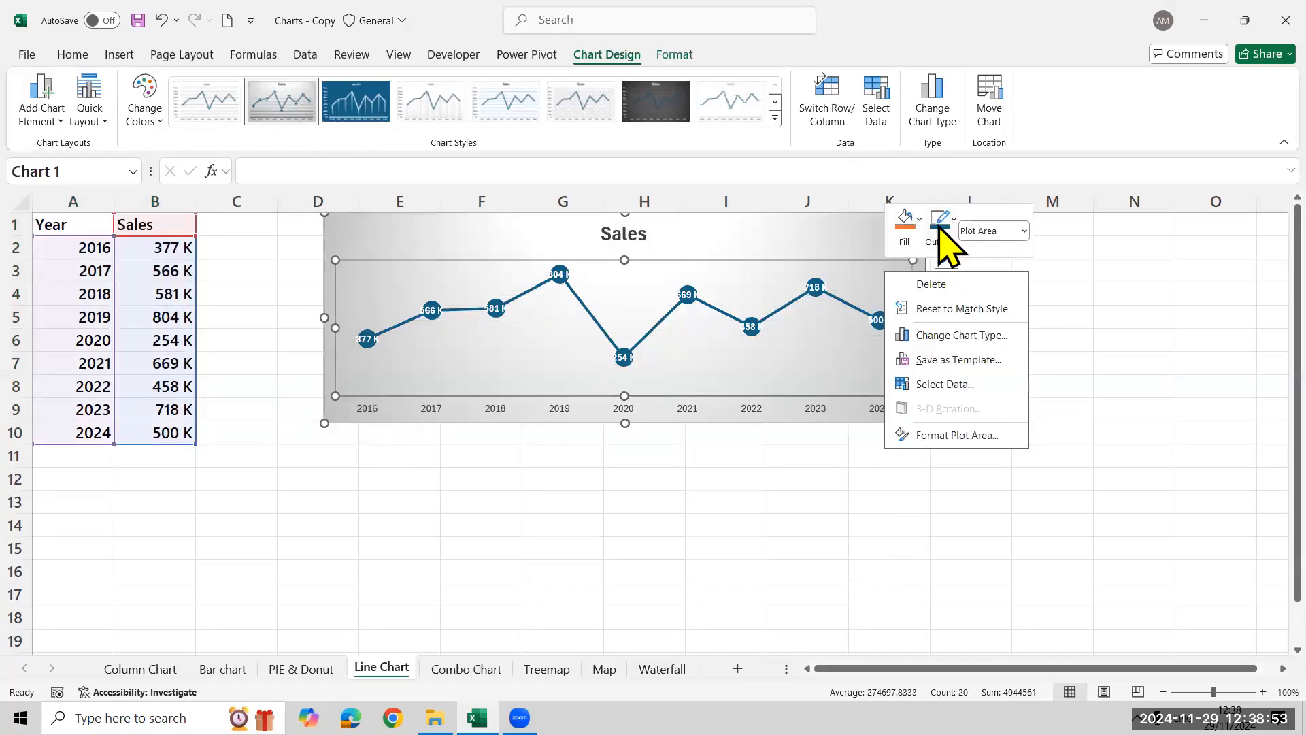
pyautogui.click(908, 221)
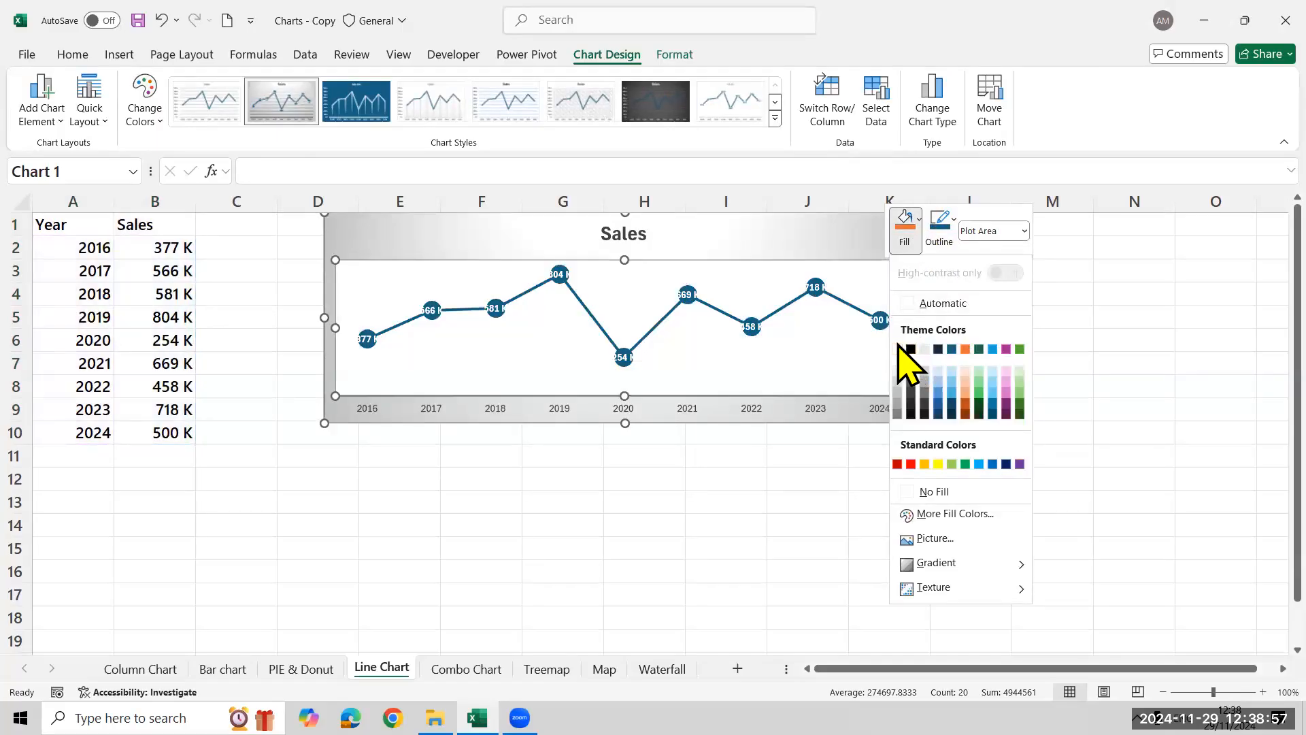
pyautogui.click(814, 229)
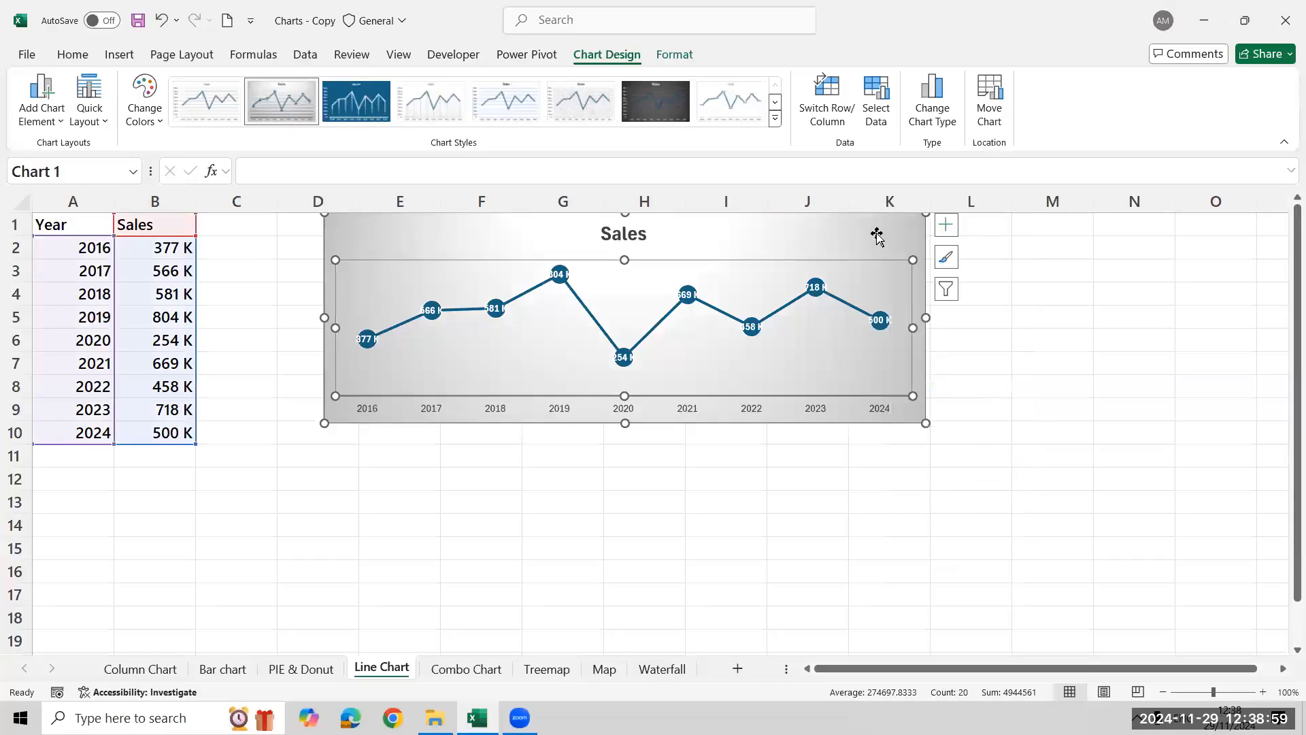
# Fill the line chart's chart area with white and move the chart slightly down
pyautogui.click(876, 235)
pyautogui.rightClick(876, 233)
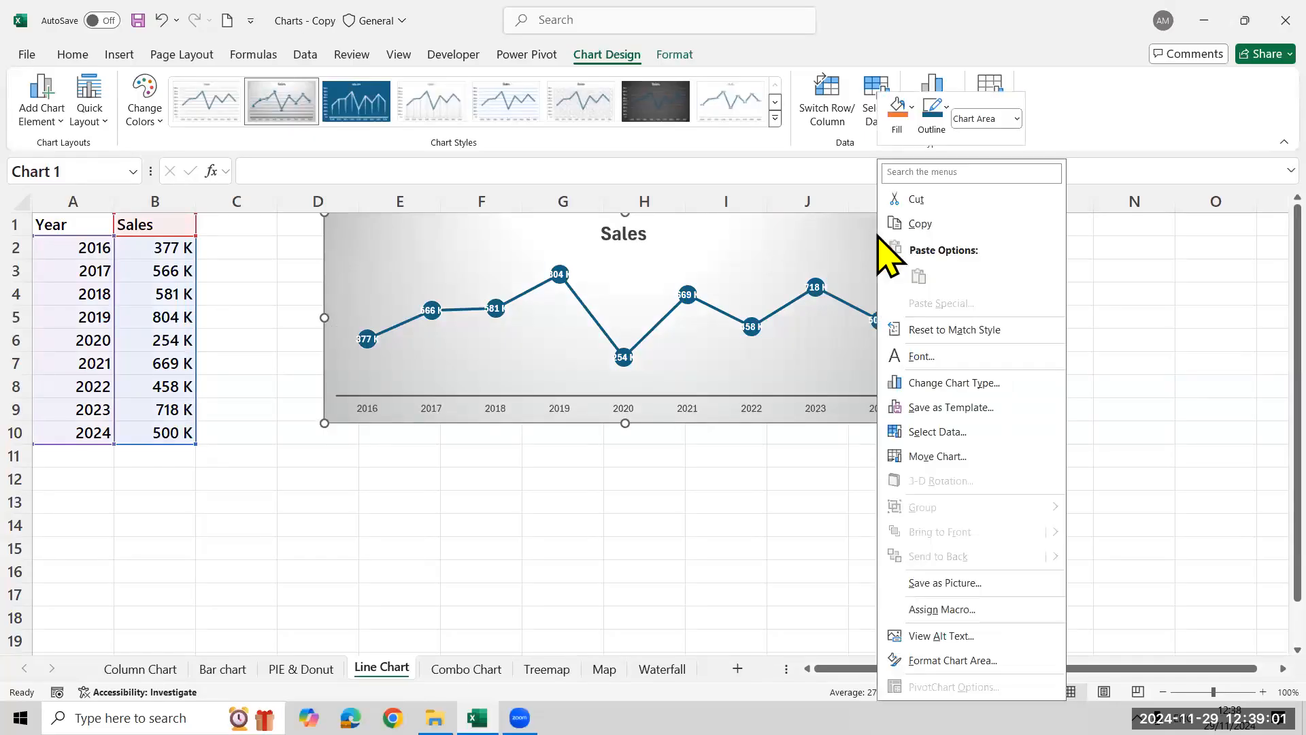
pyautogui.click(899, 109)
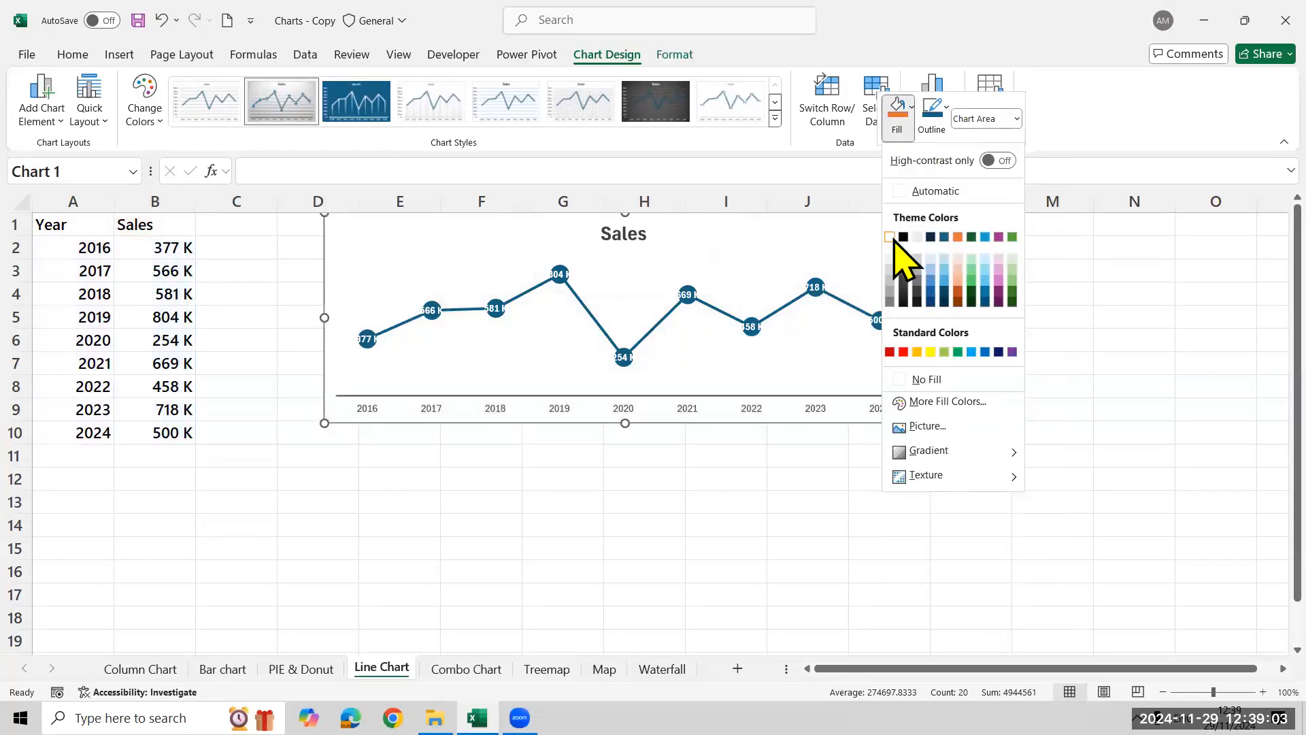
pyautogui.click(890, 238)
pyautogui.moveTo(777, 256); pyautogui.dragTo(776, 290)
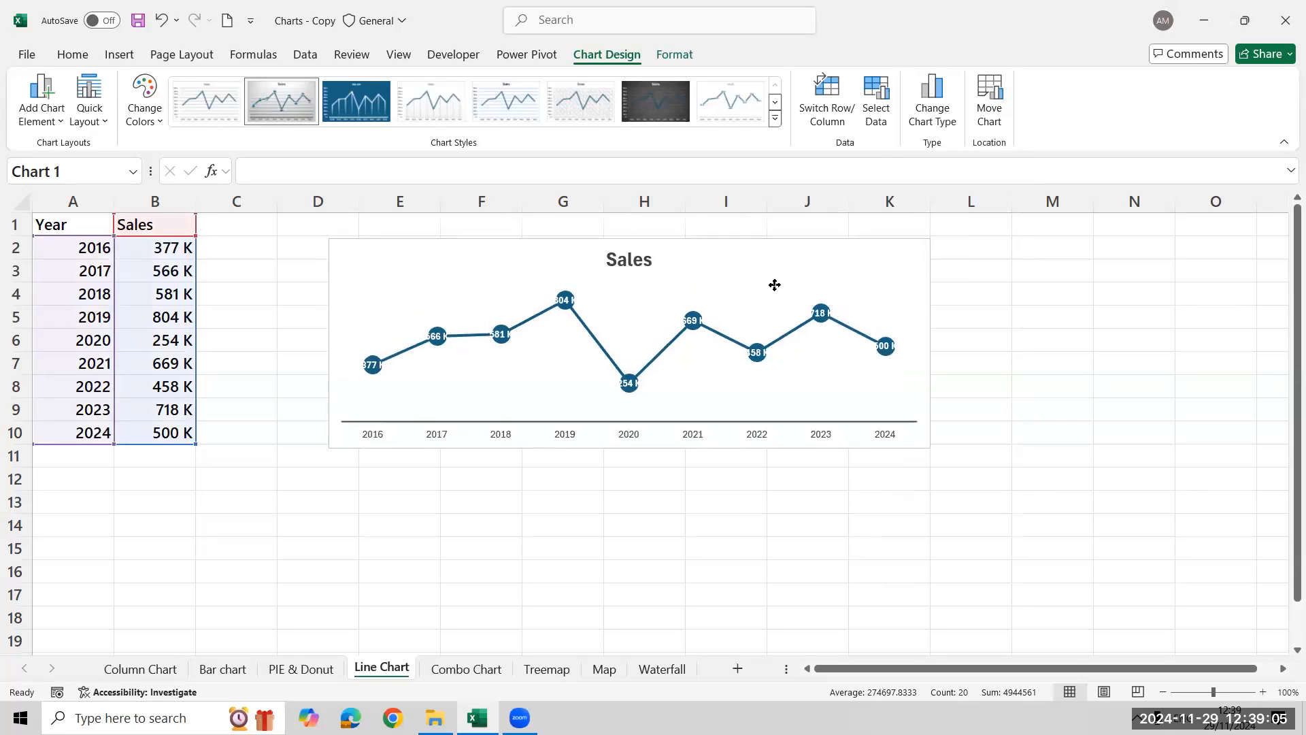
# Change the line chart's data labels to black font and enlarge the chart towards column C and row 12
pyautogui.click(428, 346)
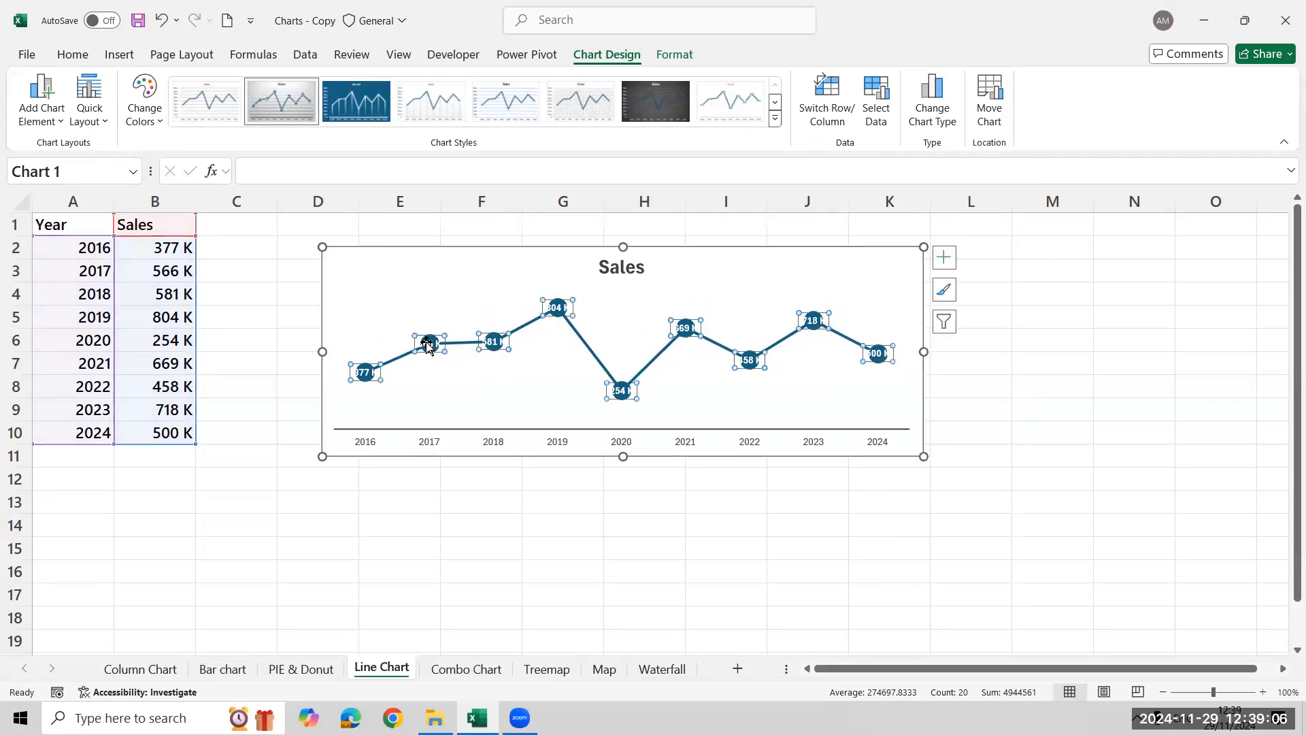
pyautogui.click(73, 55)
pyautogui.click(278, 115)
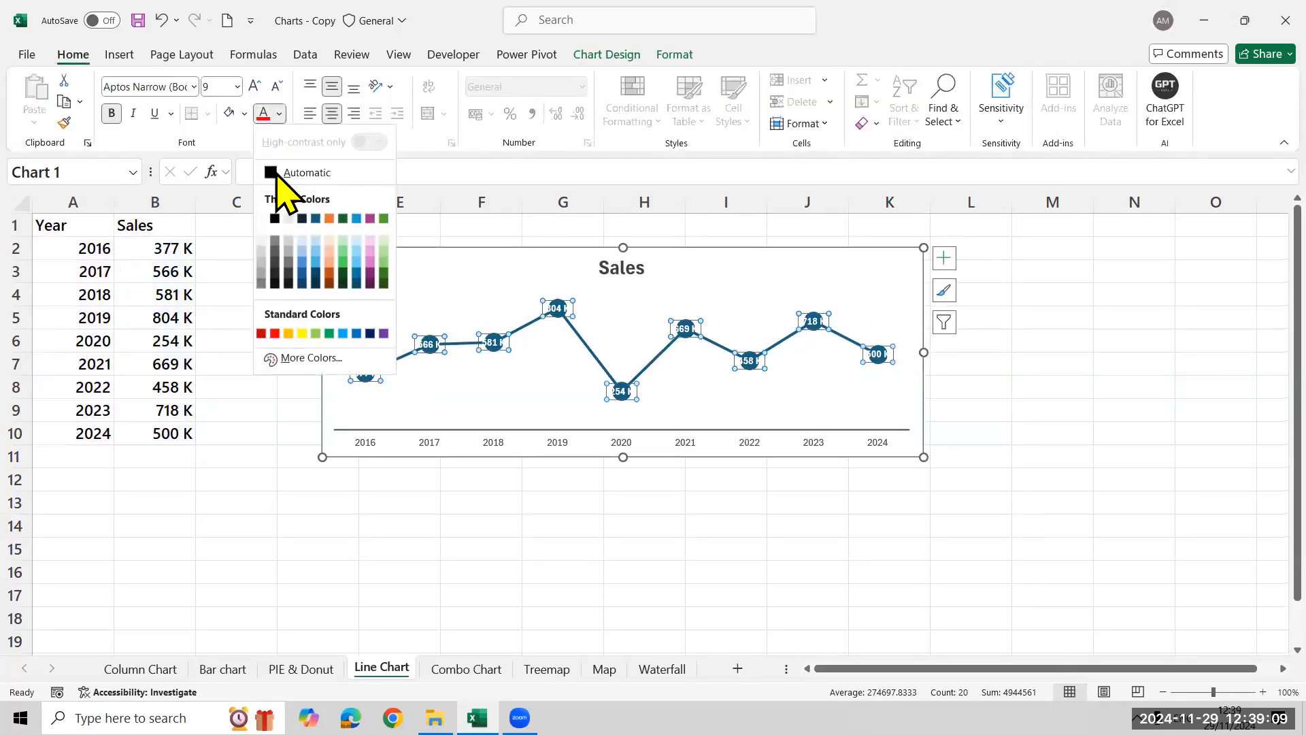
pyautogui.click(273, 214)
pyautogui.click(328, 484)
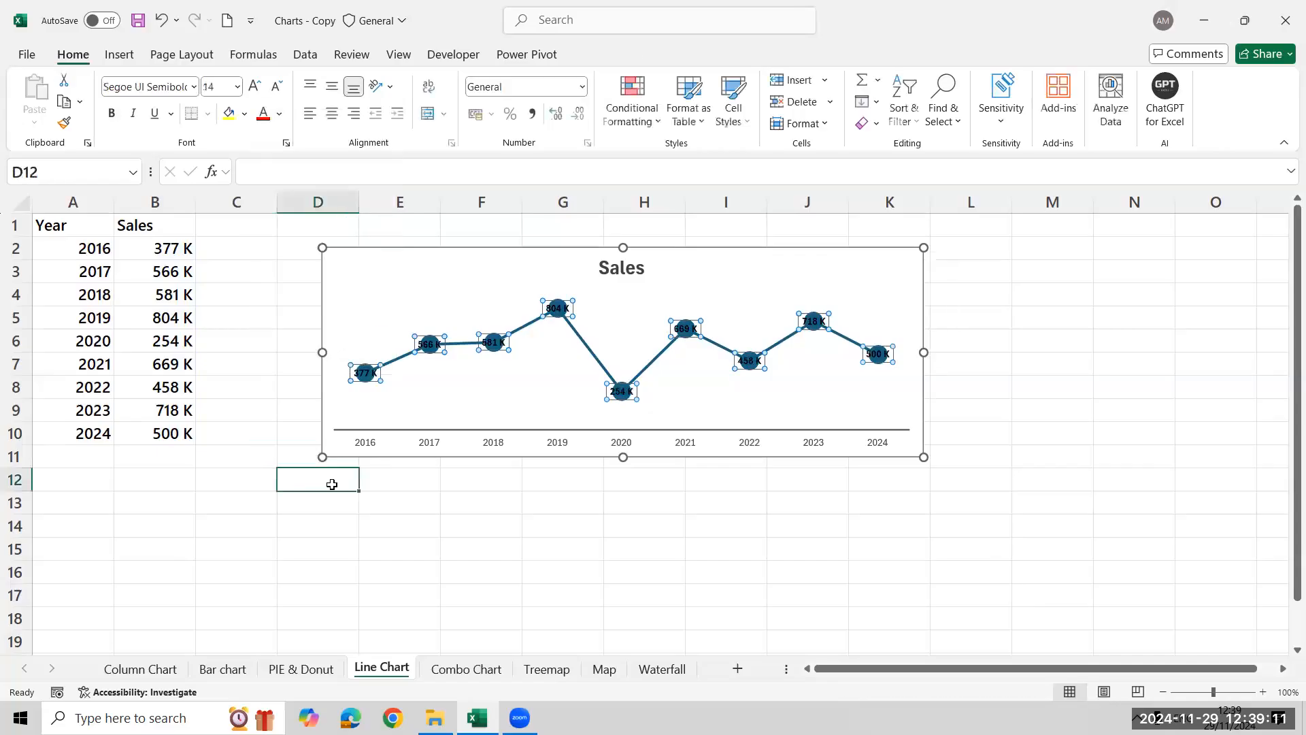
pyautogui.click(334, 439)
pyautogui.moveTo(327, 454); pyautogui.dragTo(269, 478)
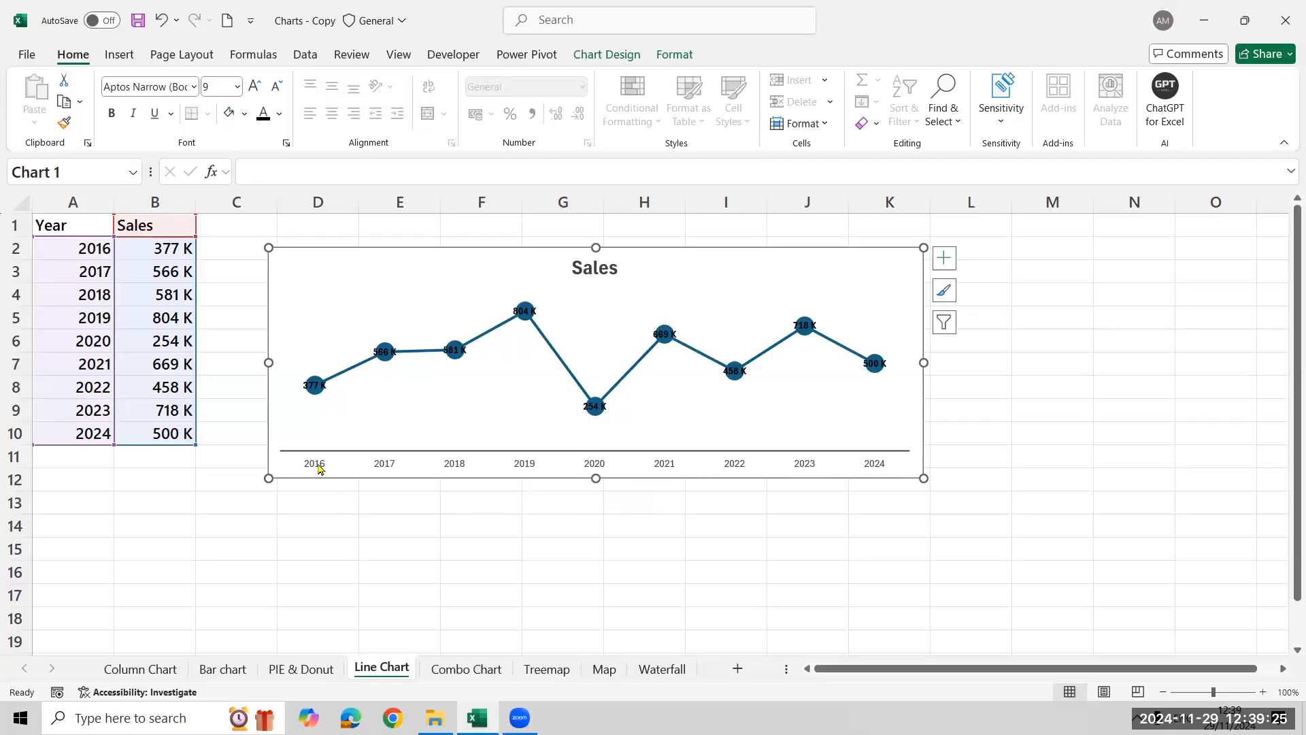
# Set the interval between labels on the line chart's horizontal year axis to a specified unit of 2
pyautogui.rightClick(320, 469)
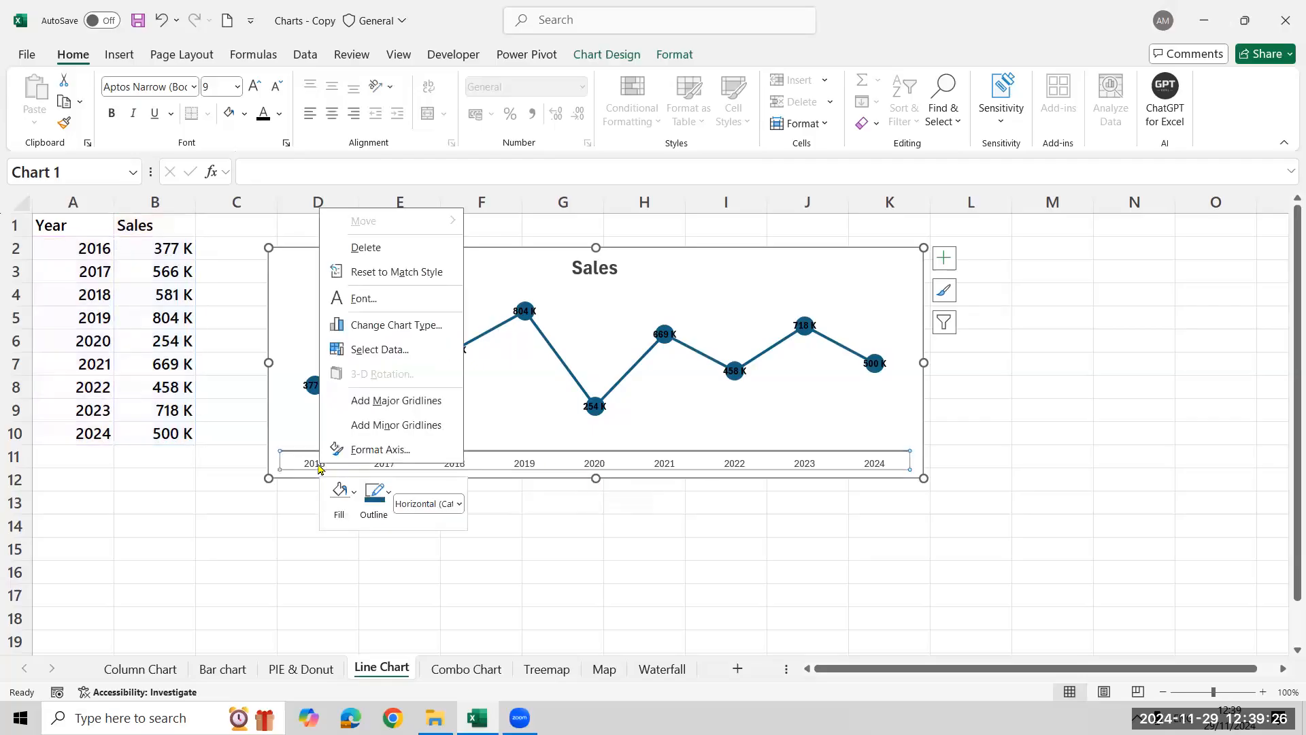
pyautogui.click(399, 454)
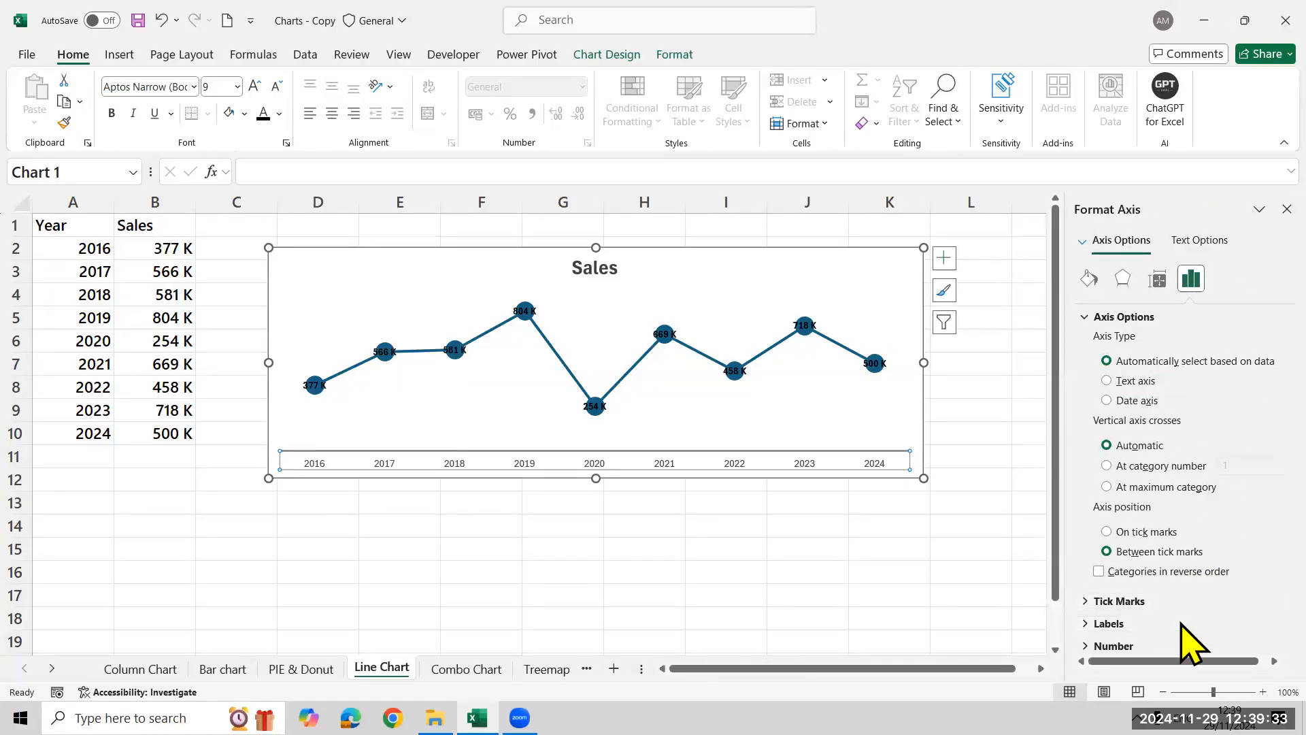
pyautogui.click(1089, 622)
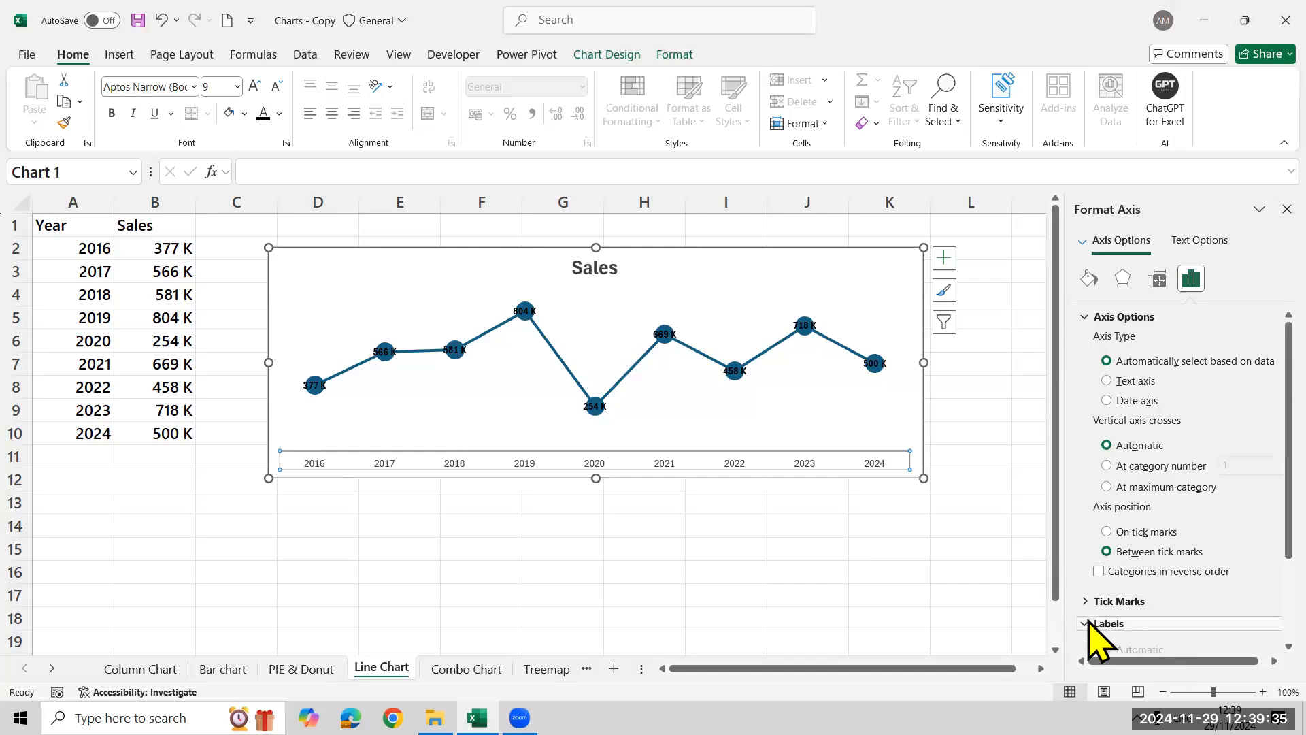
pyautogui.scroll(-3, 1245, 537)
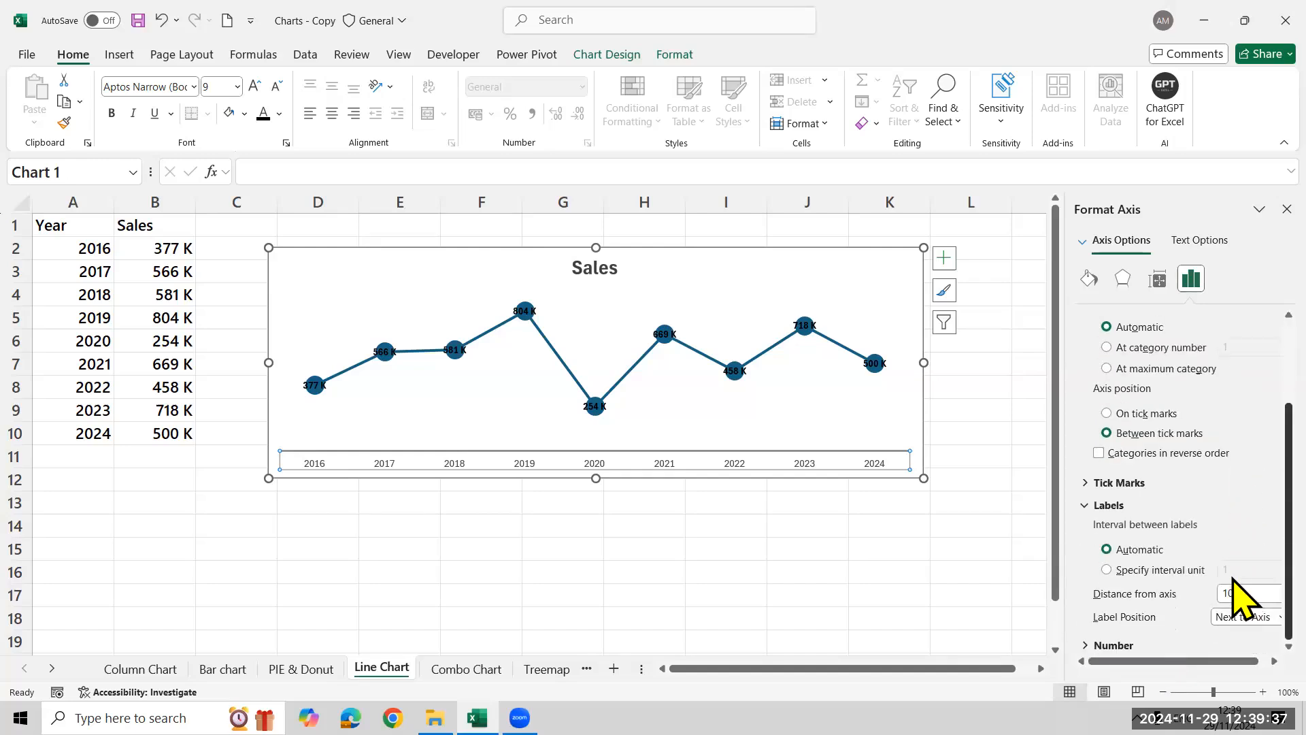
pyautogui.click(1134, 570)
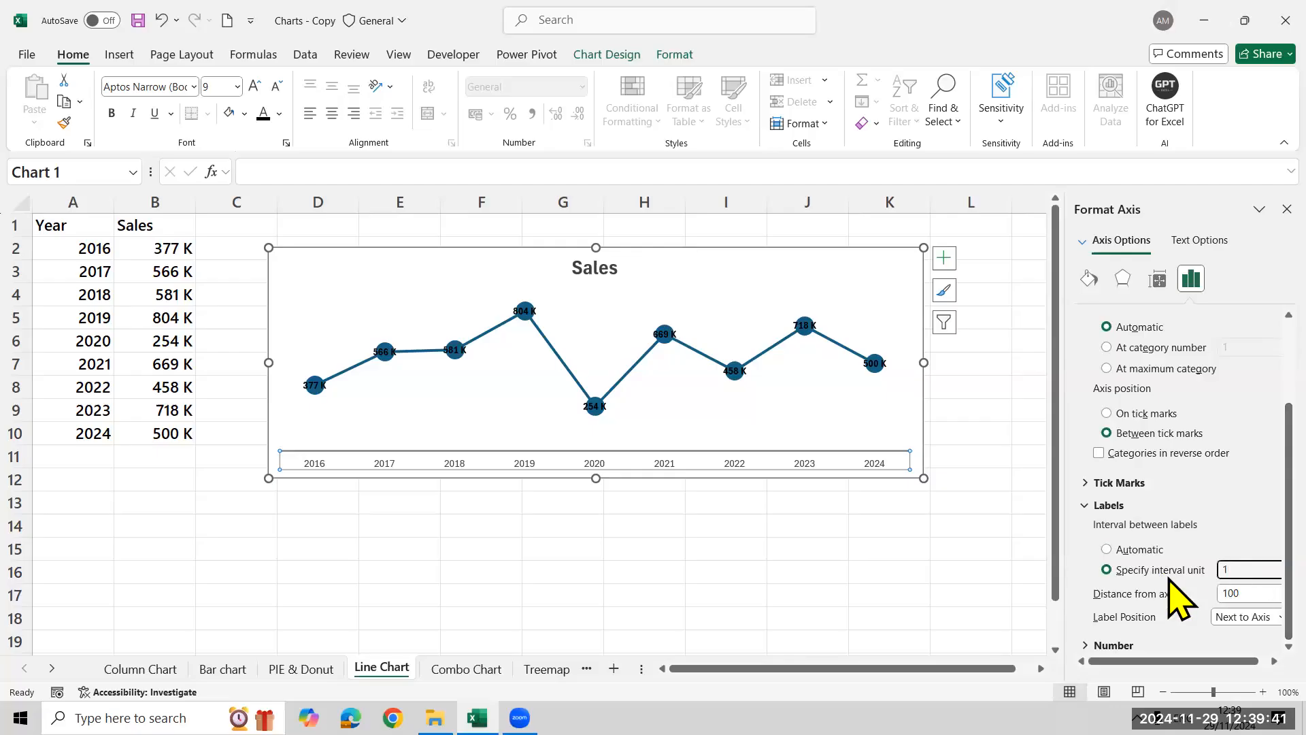
pyautogui.click(1239, 571)
pyautogui.write('2')
pyautogui.press('Return')
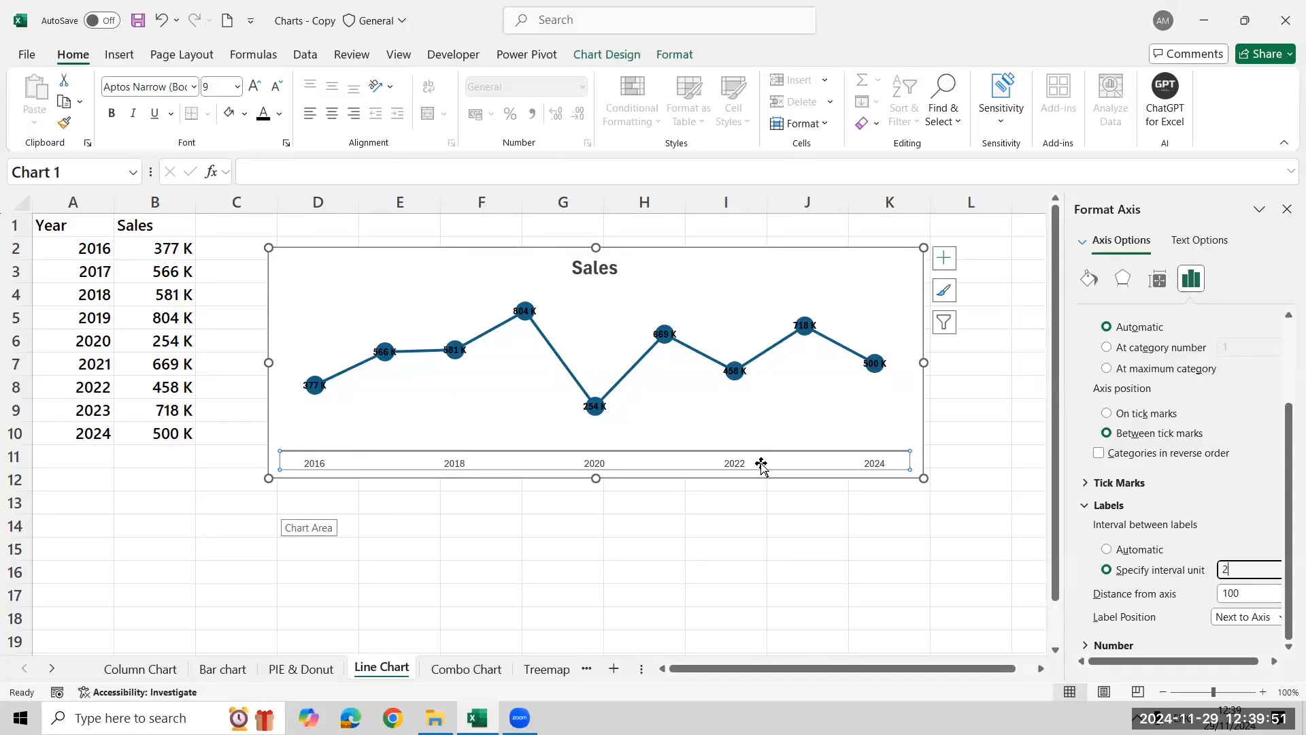
# Change the font color of the line chart's data labels to white
pyautogui.click(382, 352)
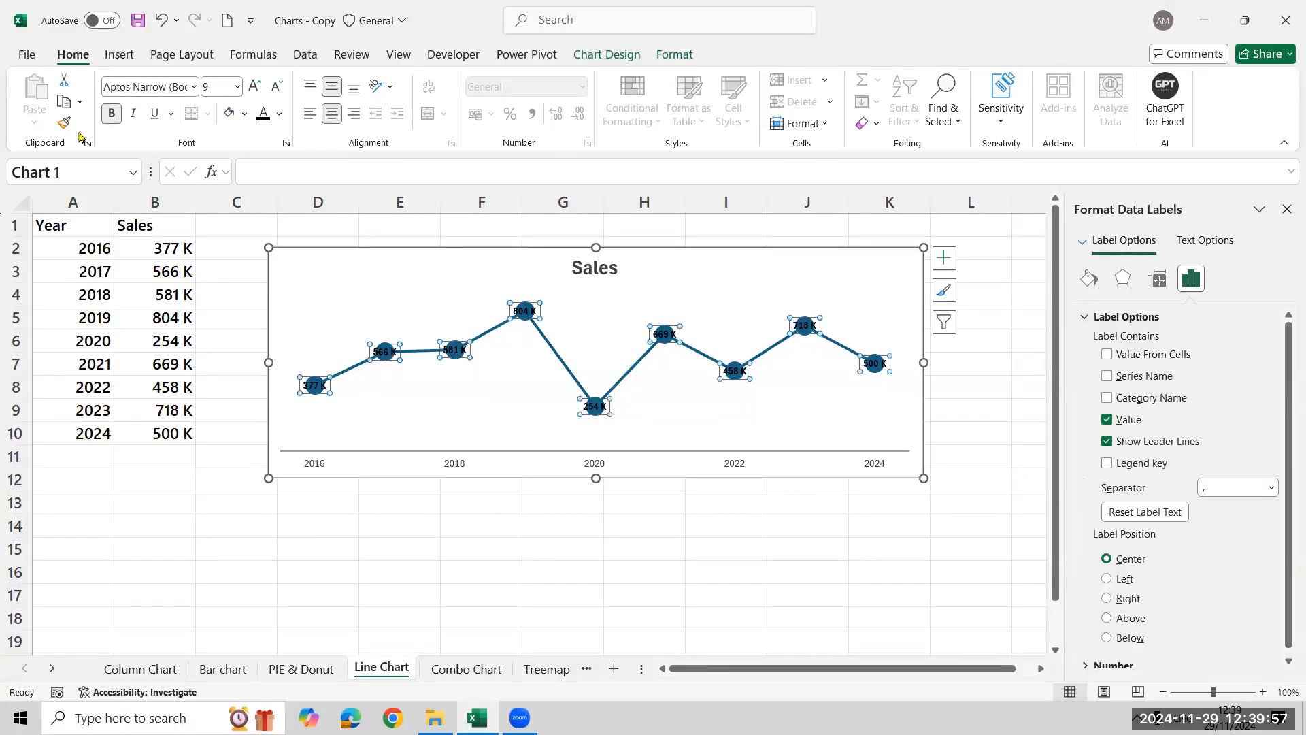
pyautogui.click(279, 114)
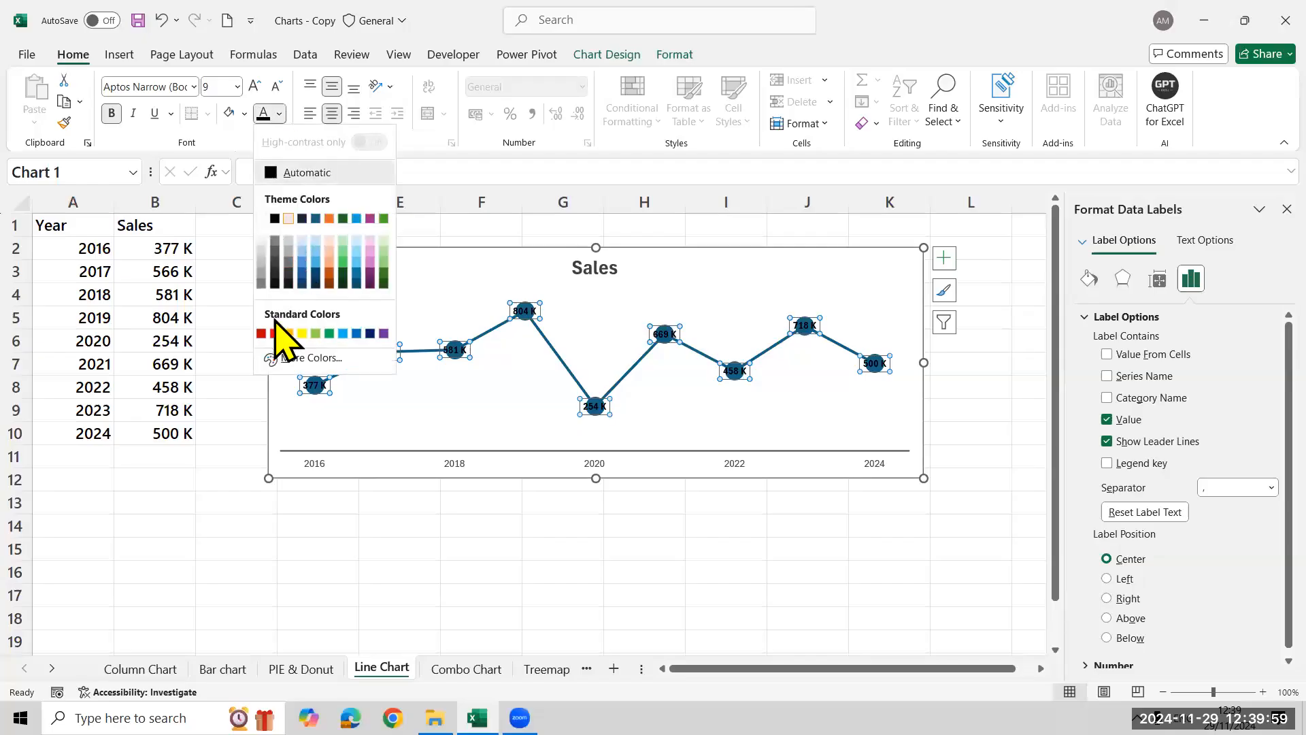
pyautogui.click(262, 240)
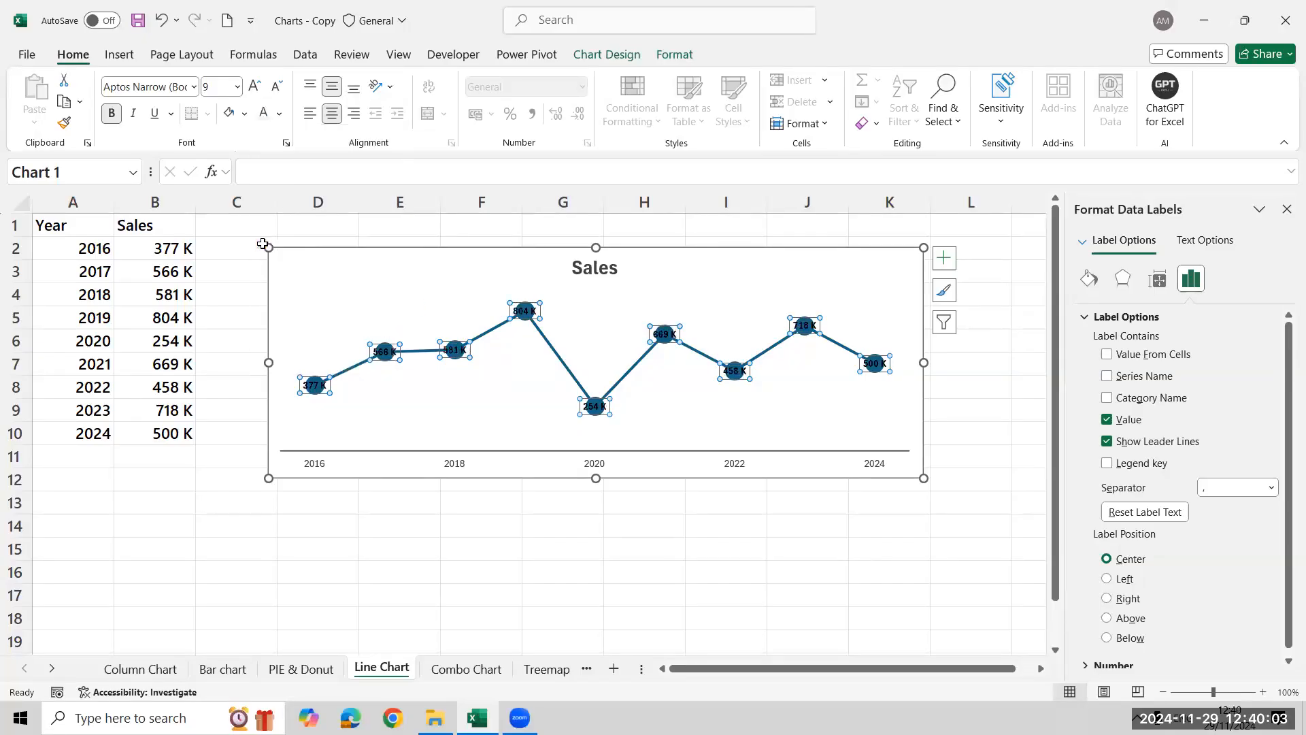
# Fill the line chart's chart area with a medium grey shade of white
pyautogui.click(359, 284)
pyautogui.click(244, 114)
pyautogui.click(227, 241)
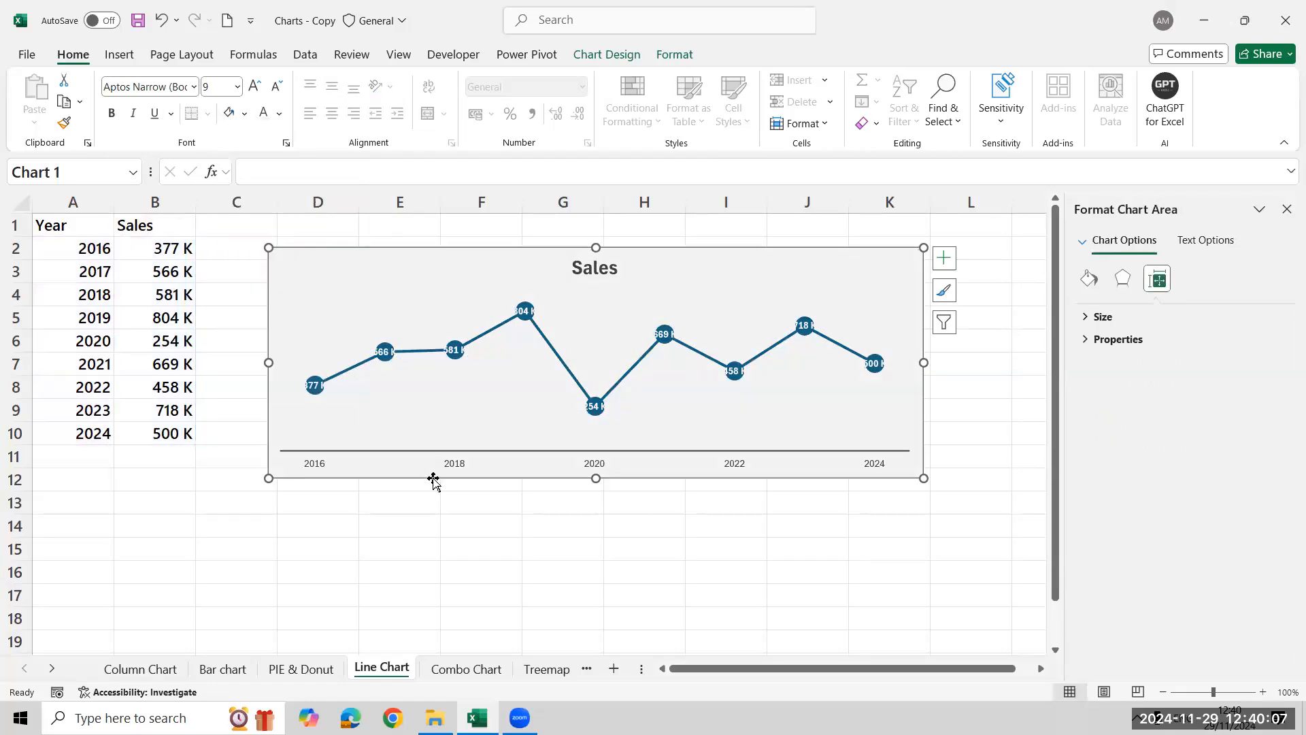
pyautogui.click(245, 114)
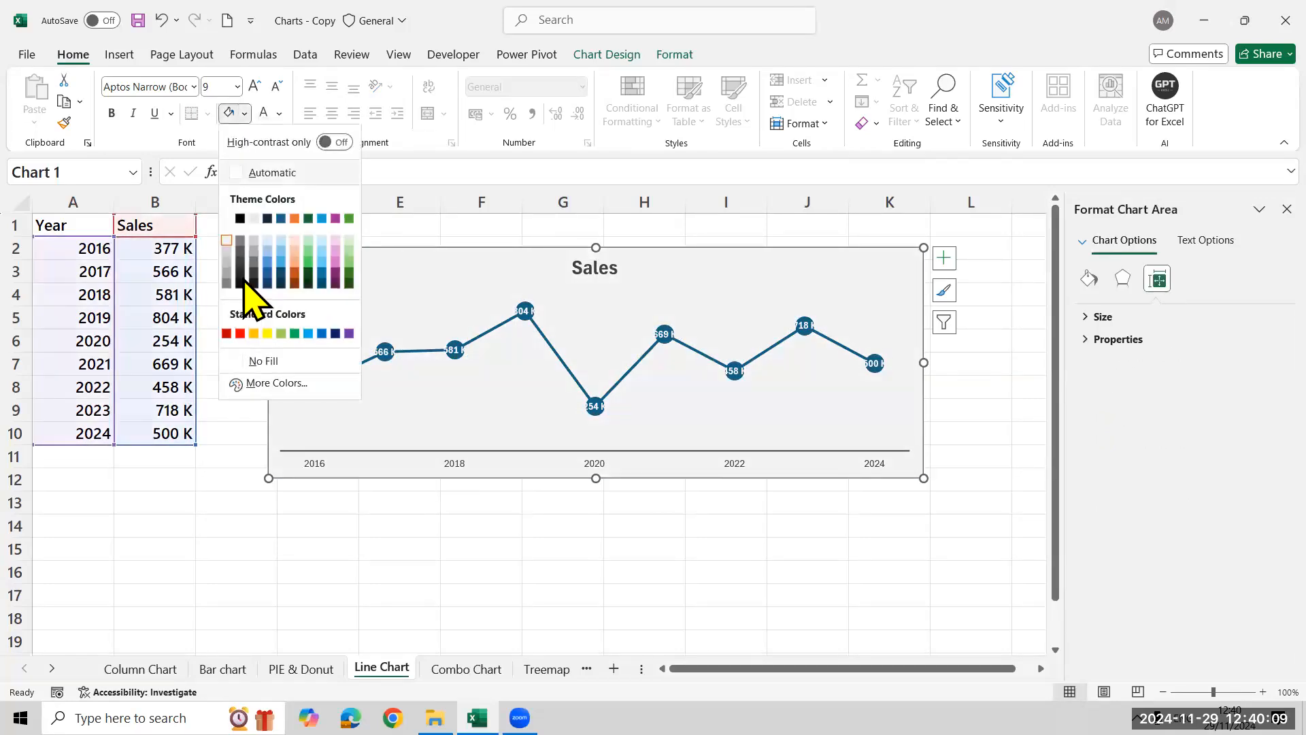
pyautogui.click(327, 545)
pyautogui.click(328, 546)
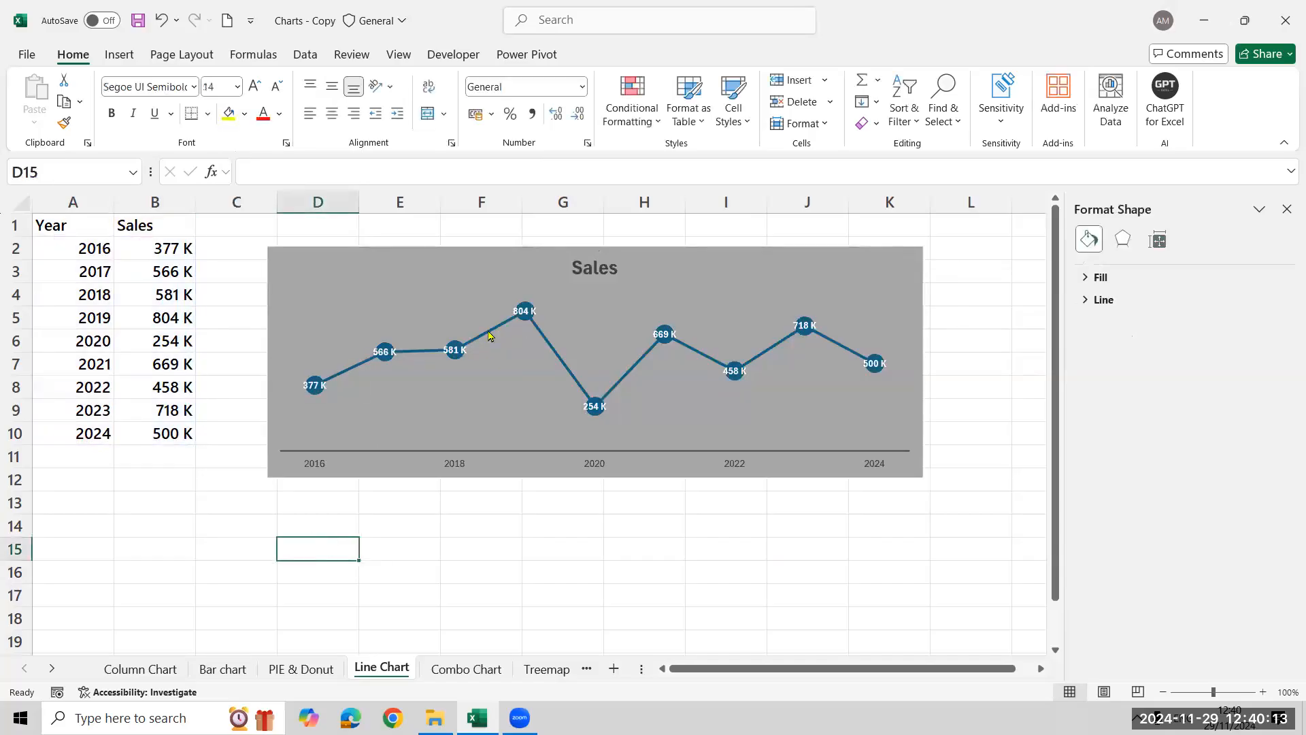
# Examine the label interval settings of the line chart's horizontal year axis and close the formatting pane
pyautogui.click(317, 469)
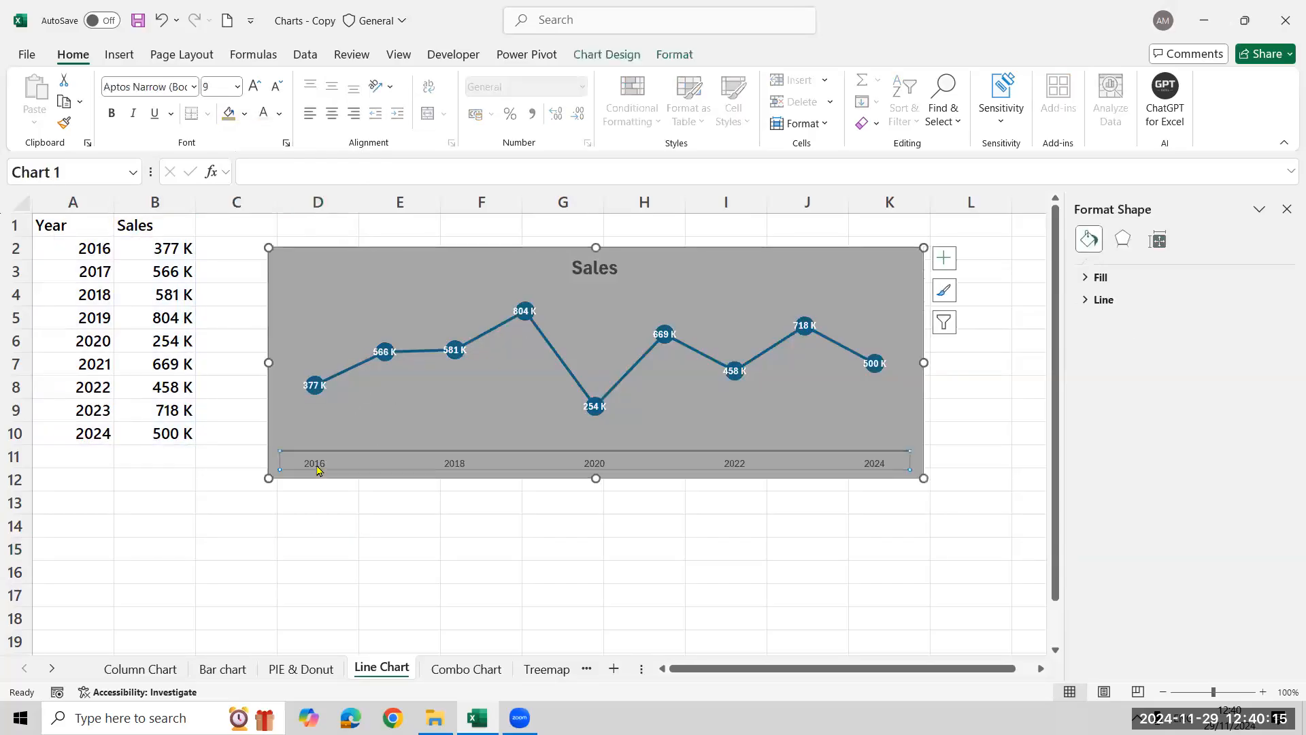
pyautogui.rightClick(317, 469)
pyautogui.click(372, 451)
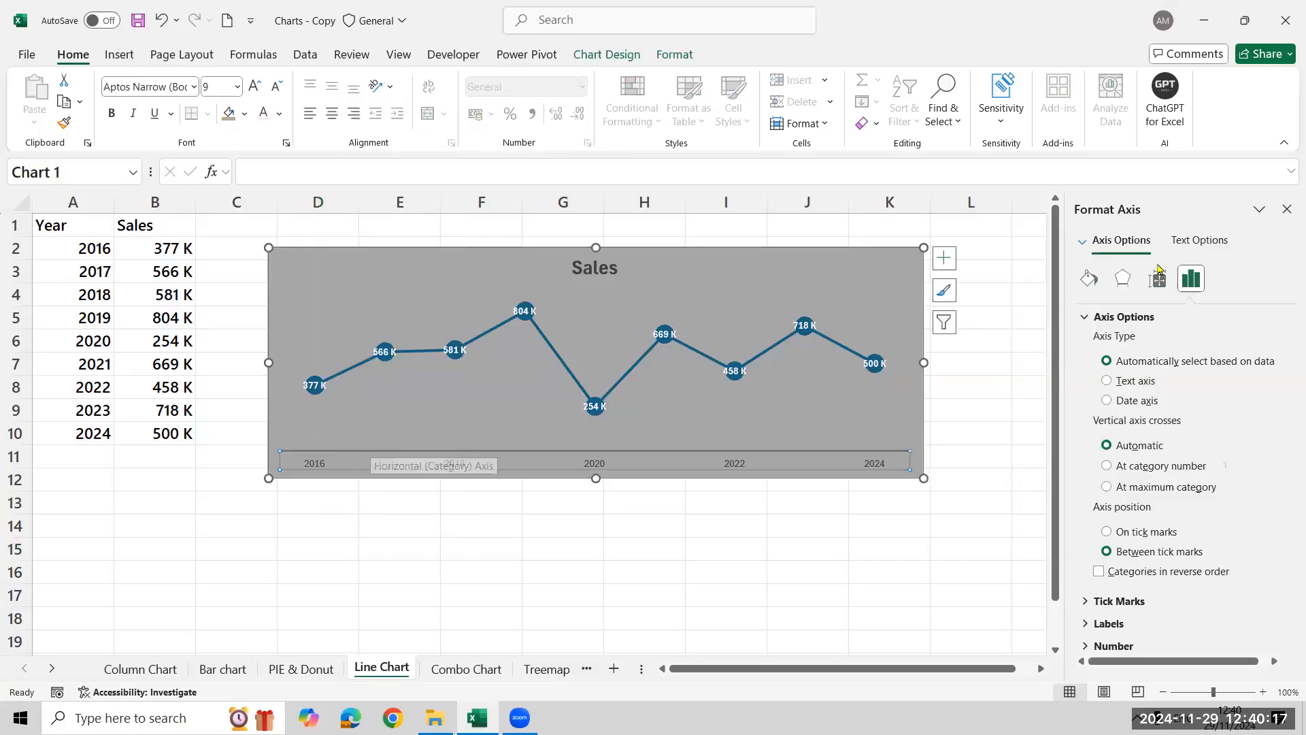
pyautogui.click(1084, 317)
pyautogui.click(1096, 361)
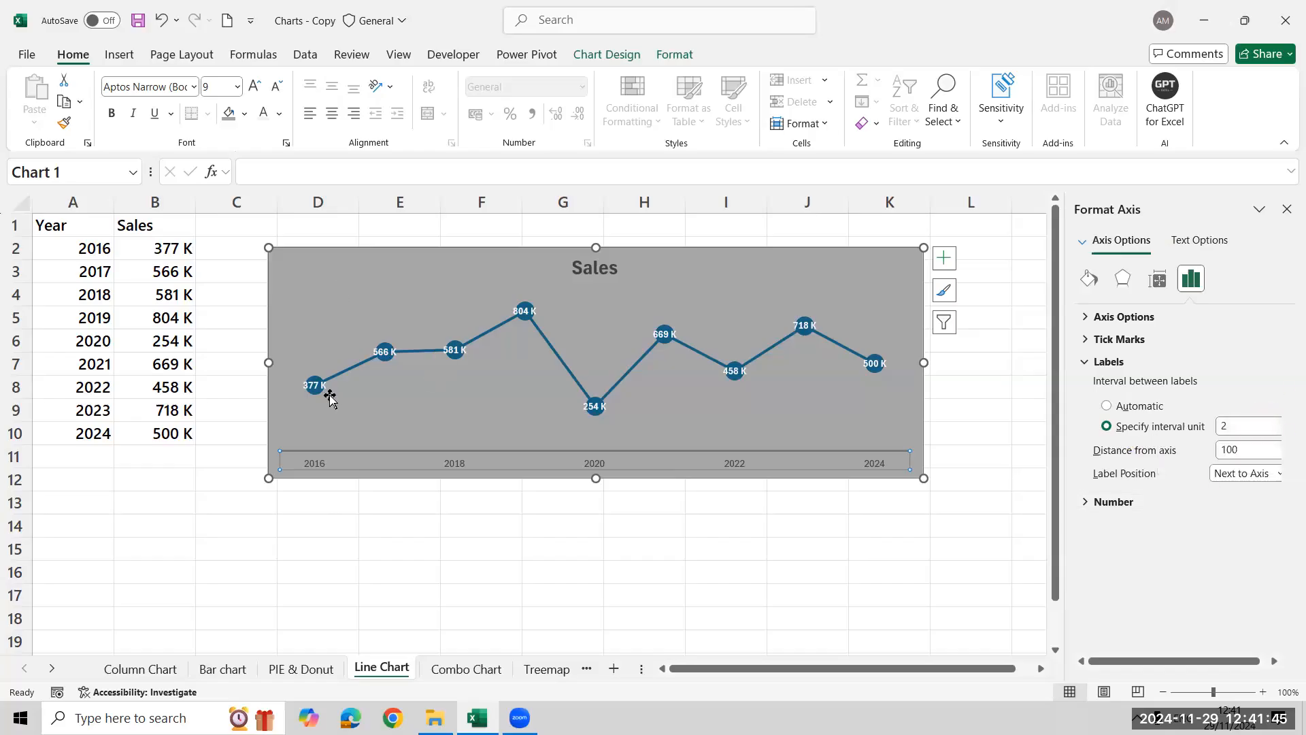
pyautogui.click(835, 270)
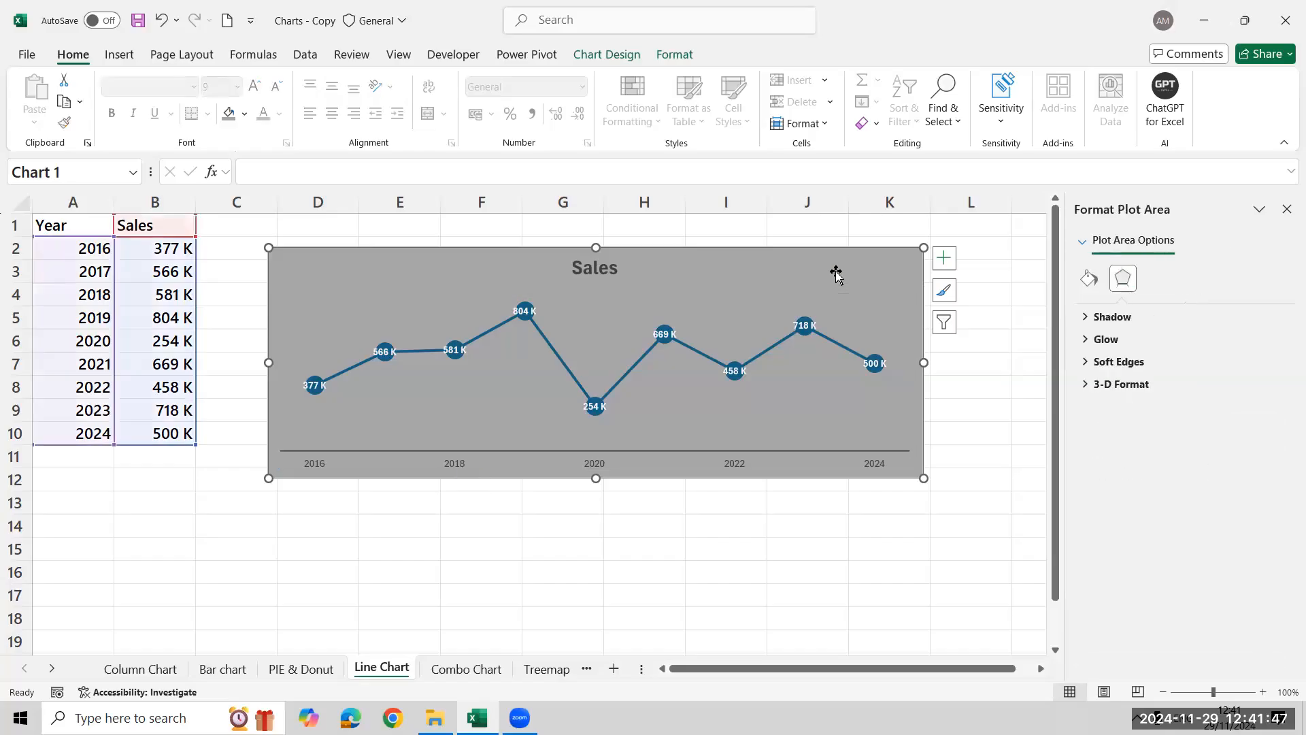
pyautogui.click(836, 272)
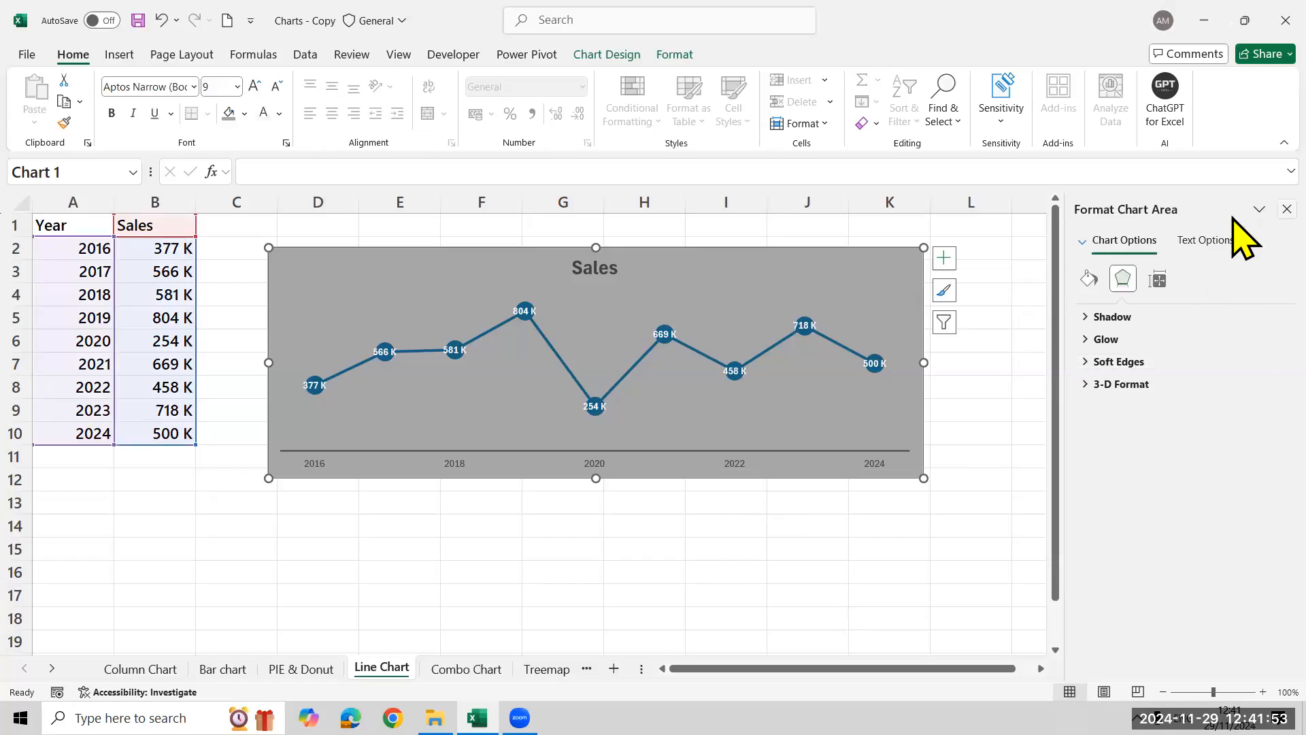
pyautogui.click(1286, 209)
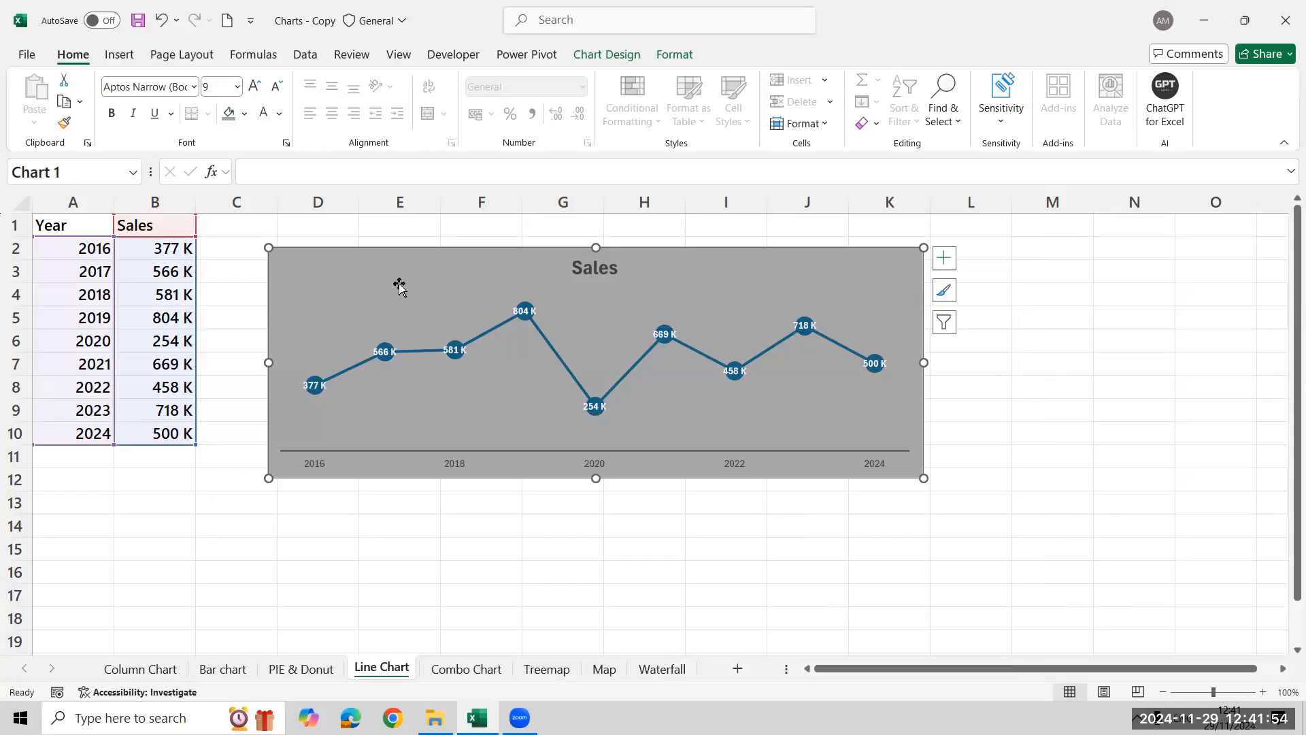
# Insert an area chart of the yearly sales table, using the variant with years along the horizontal axis
pyautogui.click(96, 253)
pyautogui.hotkey('ctrl', 'a')
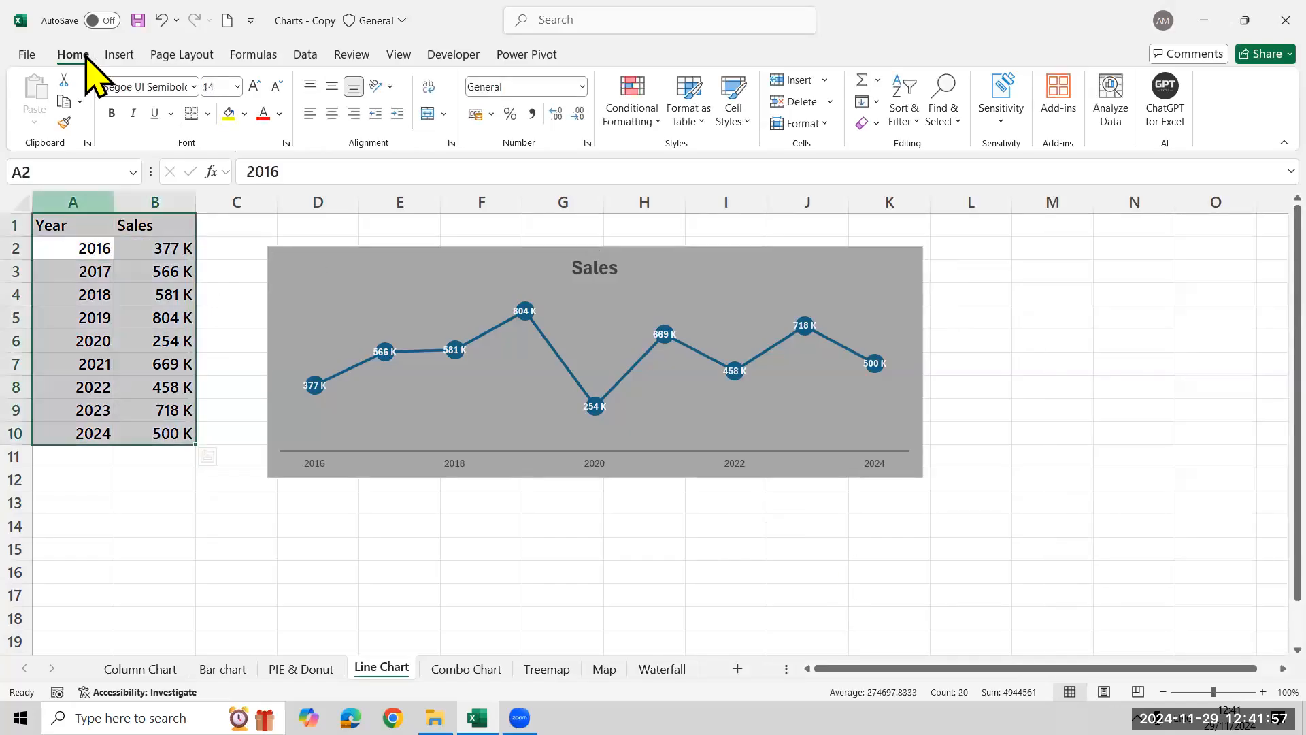
pyautogui.hotkey('alt', 'n')
pyautogui.click(471, 112)
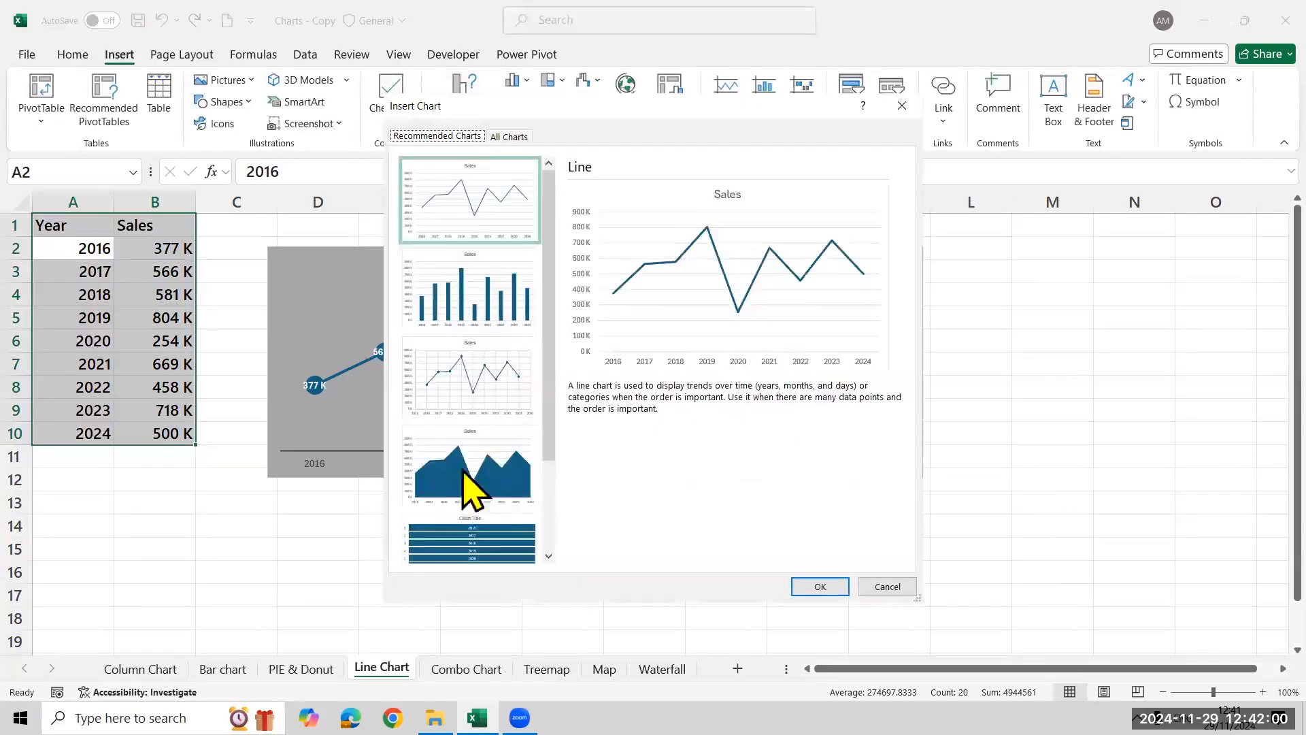
pyautogui.click(507, 139)
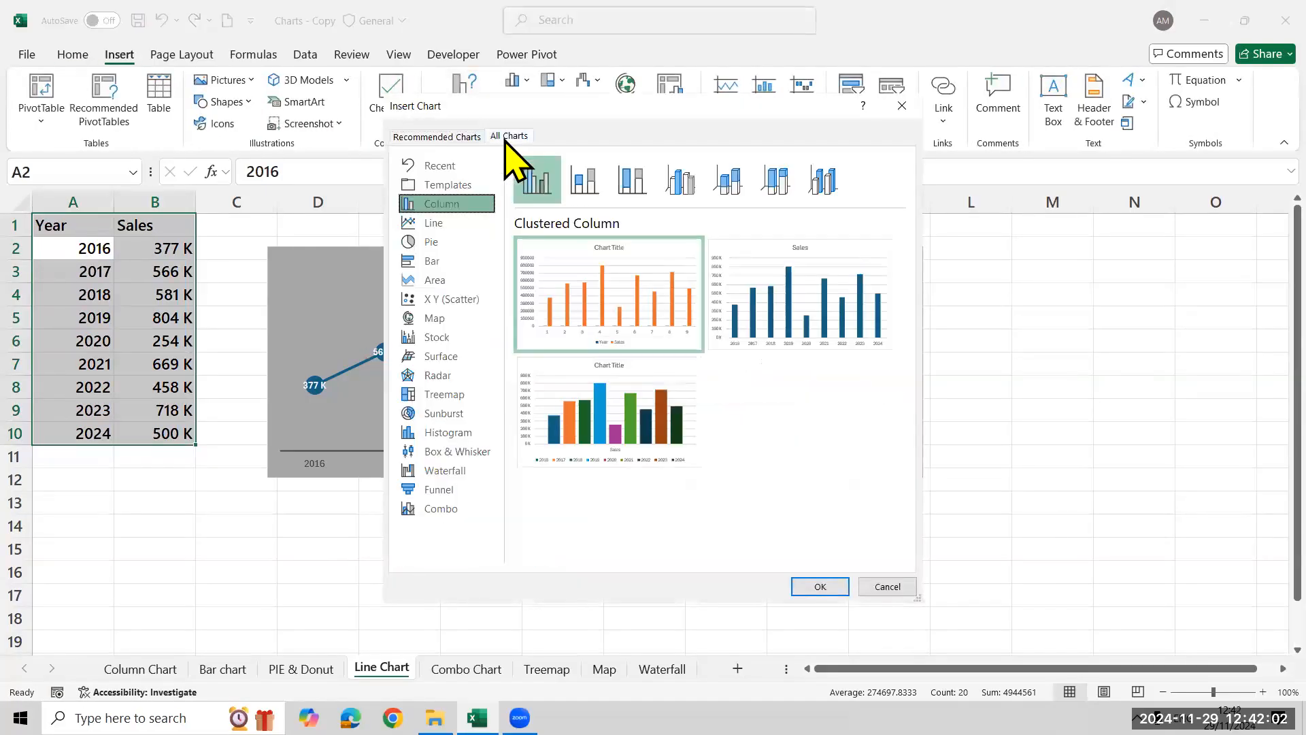
pyautogui.click(439, 280)
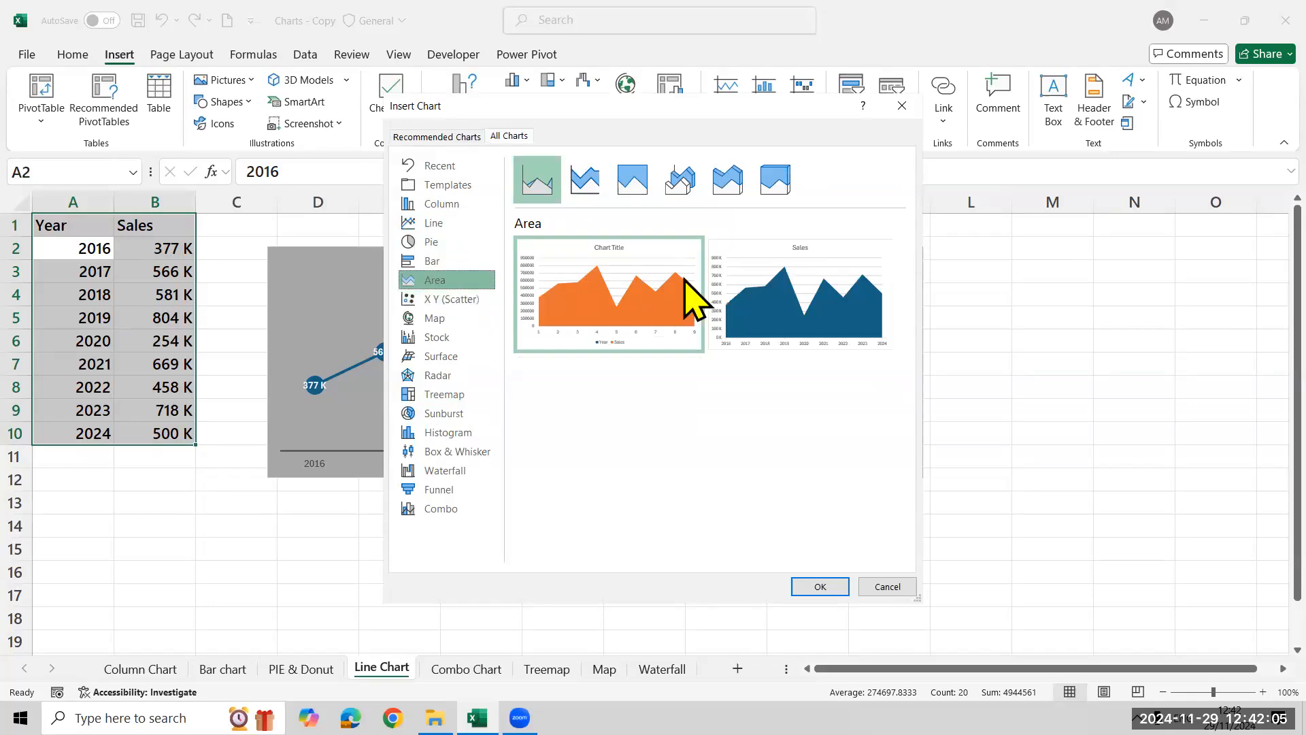
pyautogui.click(819, 239)
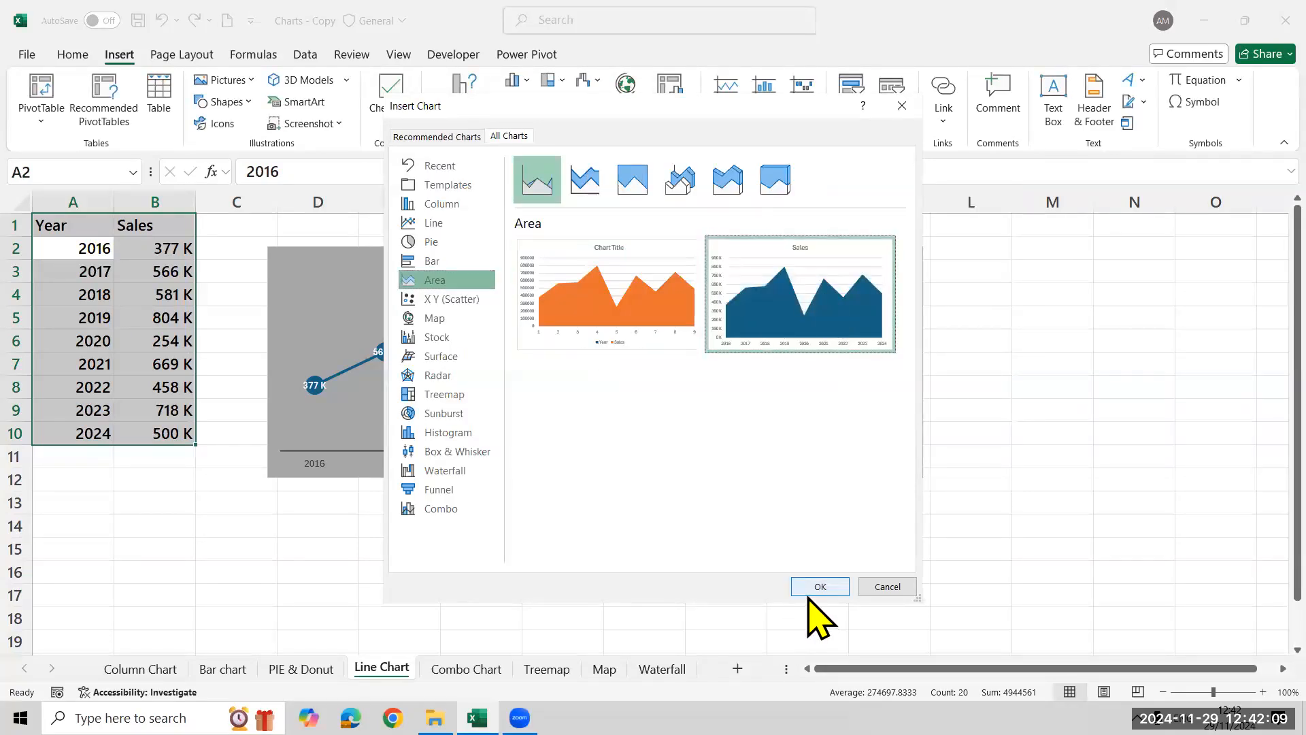
pyautogui.click(816, 588)
# Move the area chart directly below the line chart and widen it to match the line chart's width
pyautogui.moveTo(713, 338); pyautogui.dragTo(523, 503)
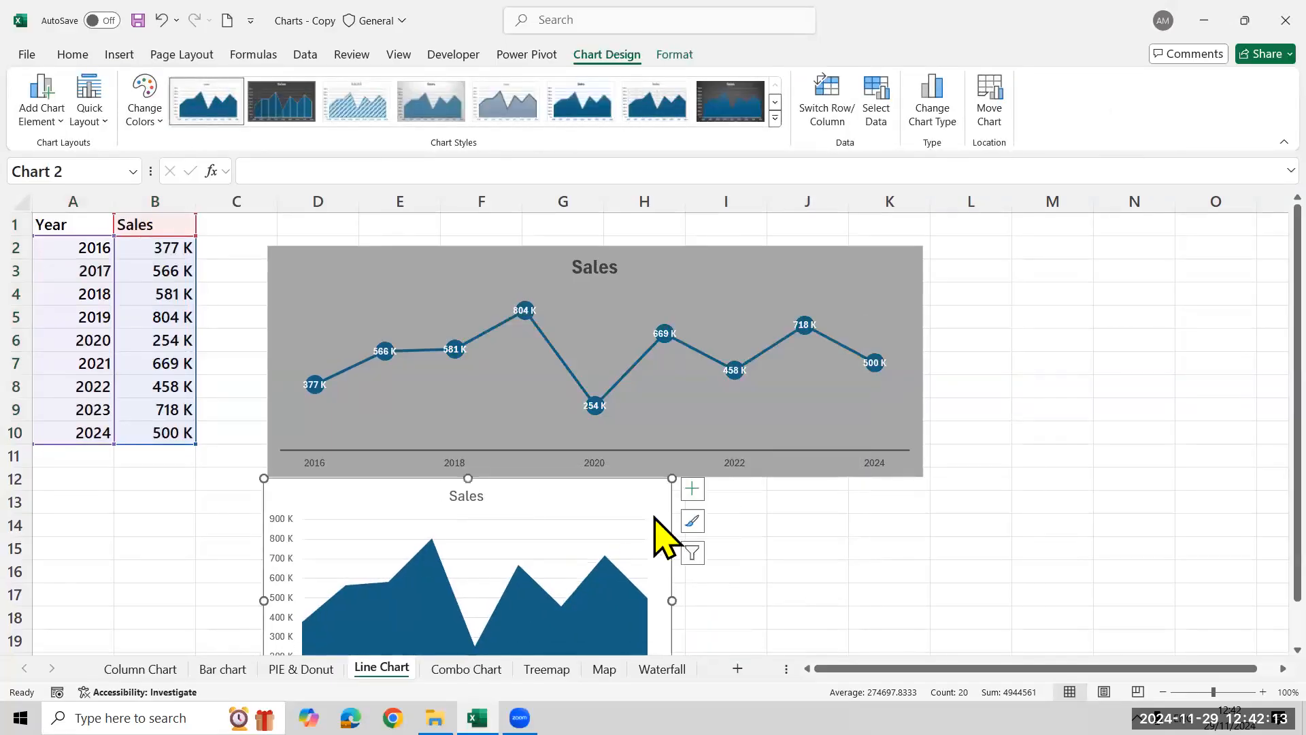
pyautogui.moveTo(672, 478); pyautogui.dragTo(924, 487)
pyautogui.scroll(-2, 1245, 469)
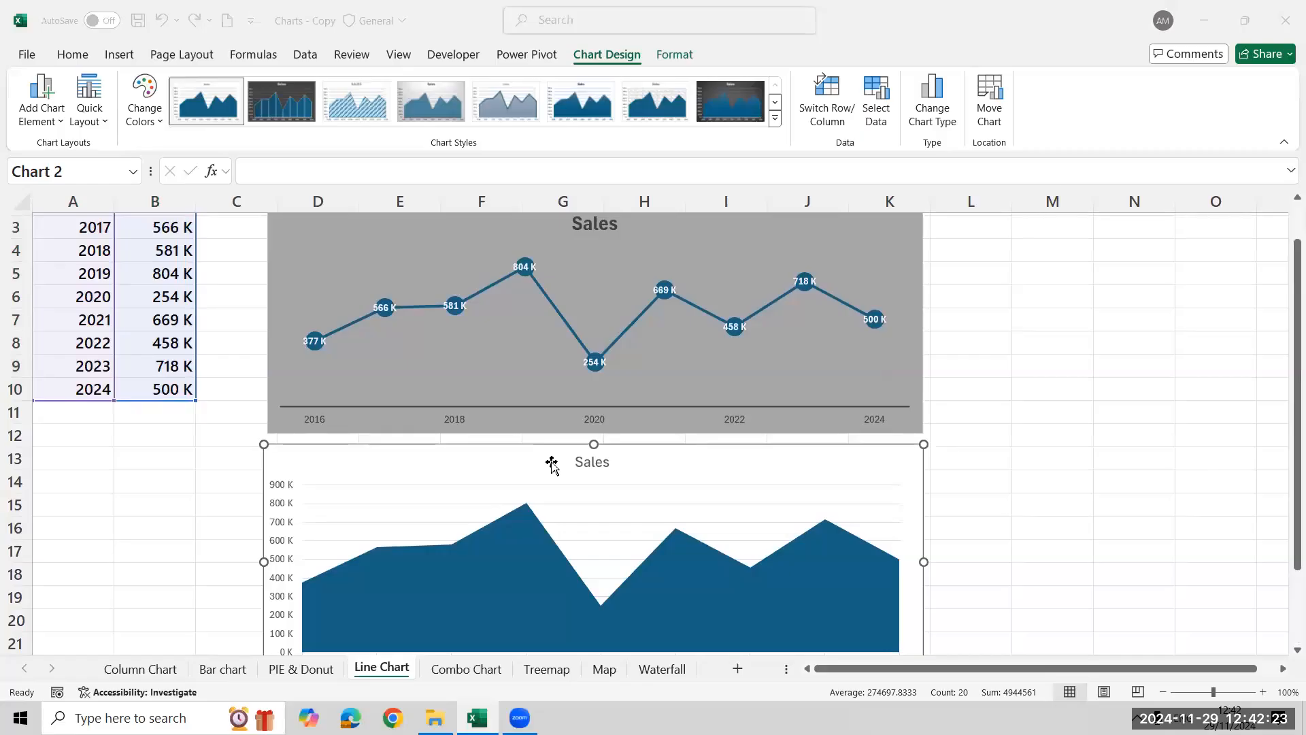
# Apply the fourth chart style, with the grey gradient background, to the area chart and add data labels
pyautogui.click(408, 621)
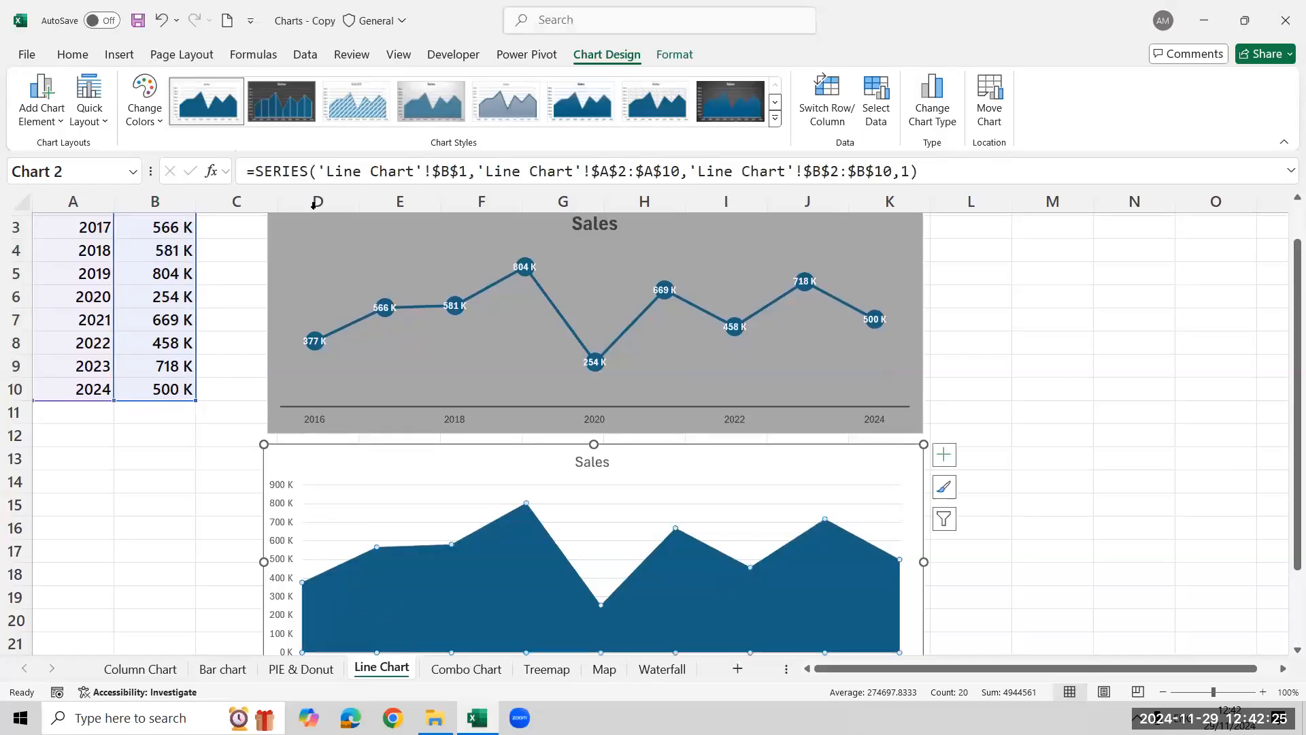
pyautogui.click(461, 88)
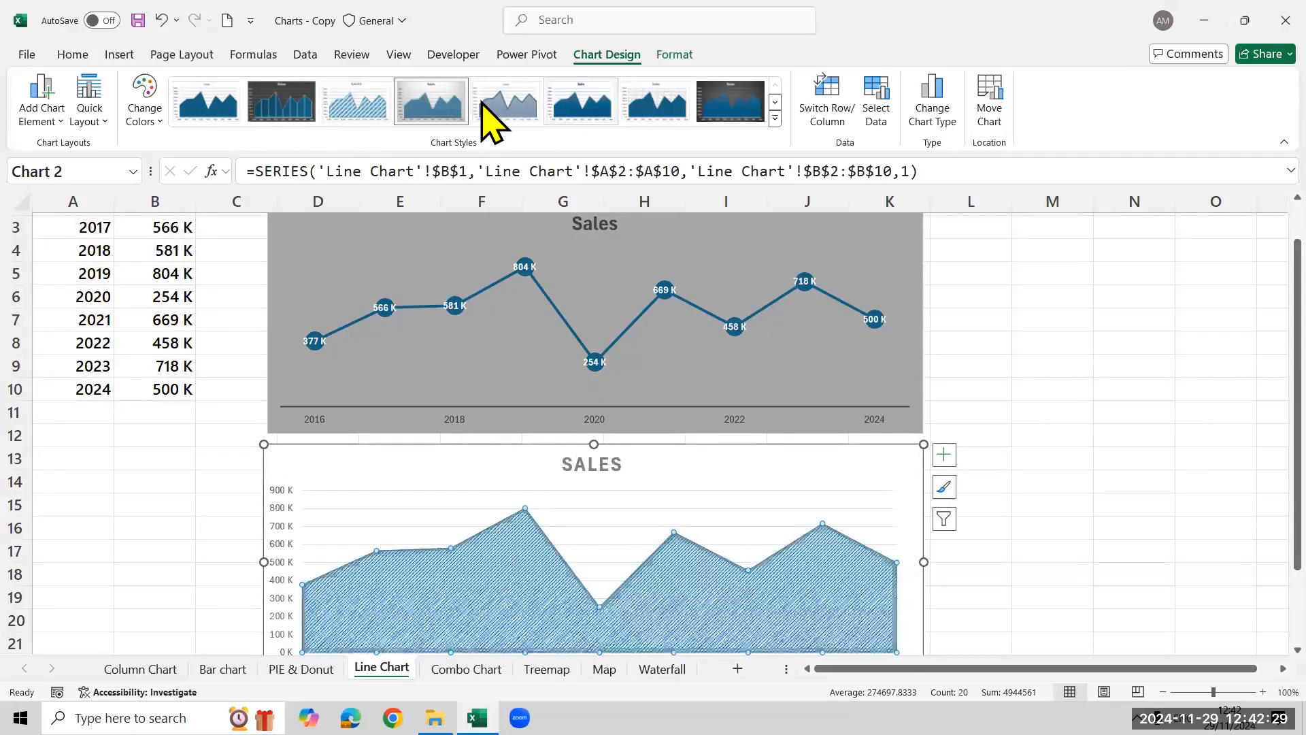
pyautogui.click(581, 119)
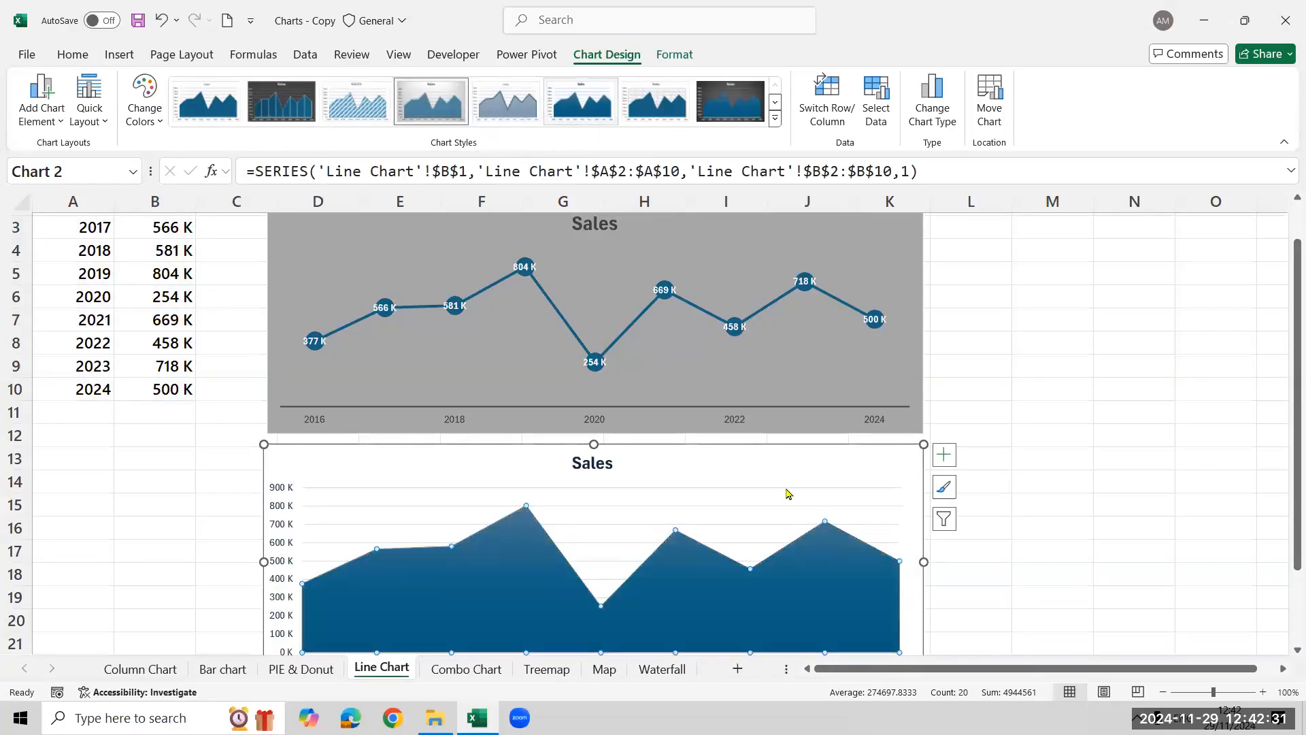
pyautogui.click(944, 455)
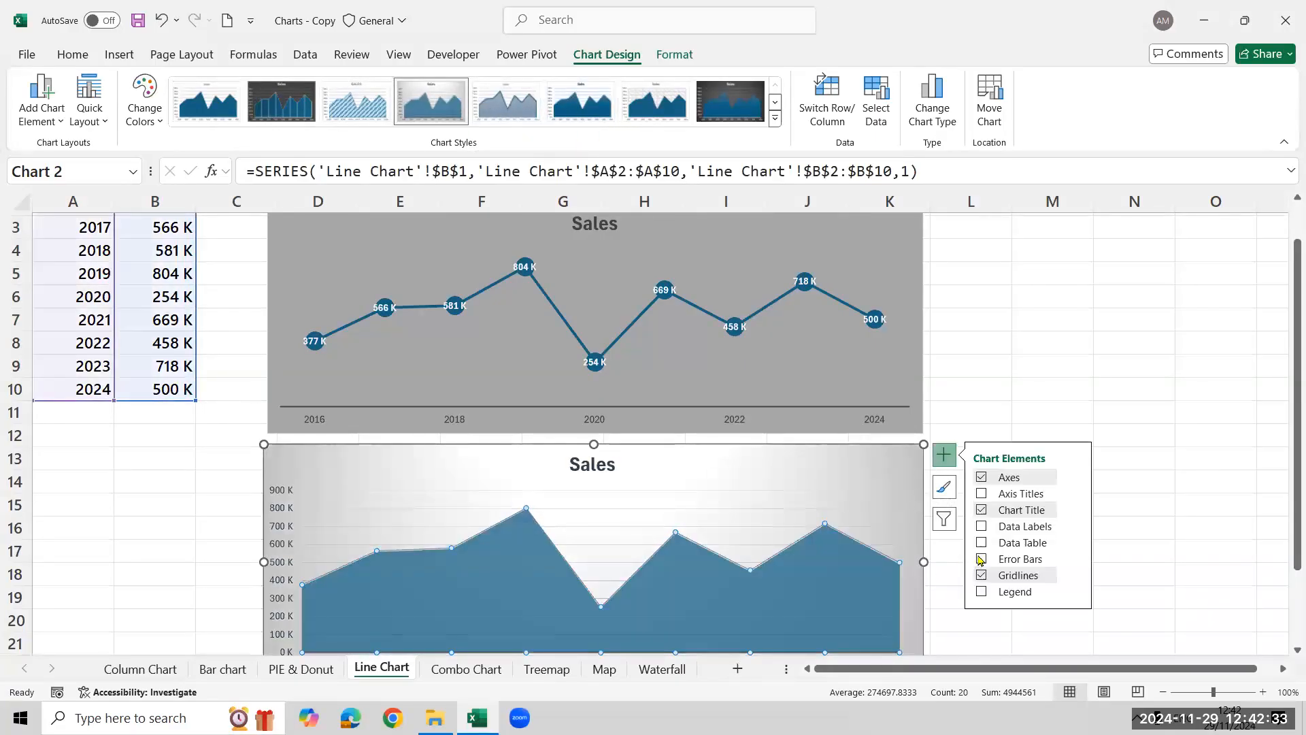
pyautogui.click(981, 527)
pyautogui.click(878, 482)
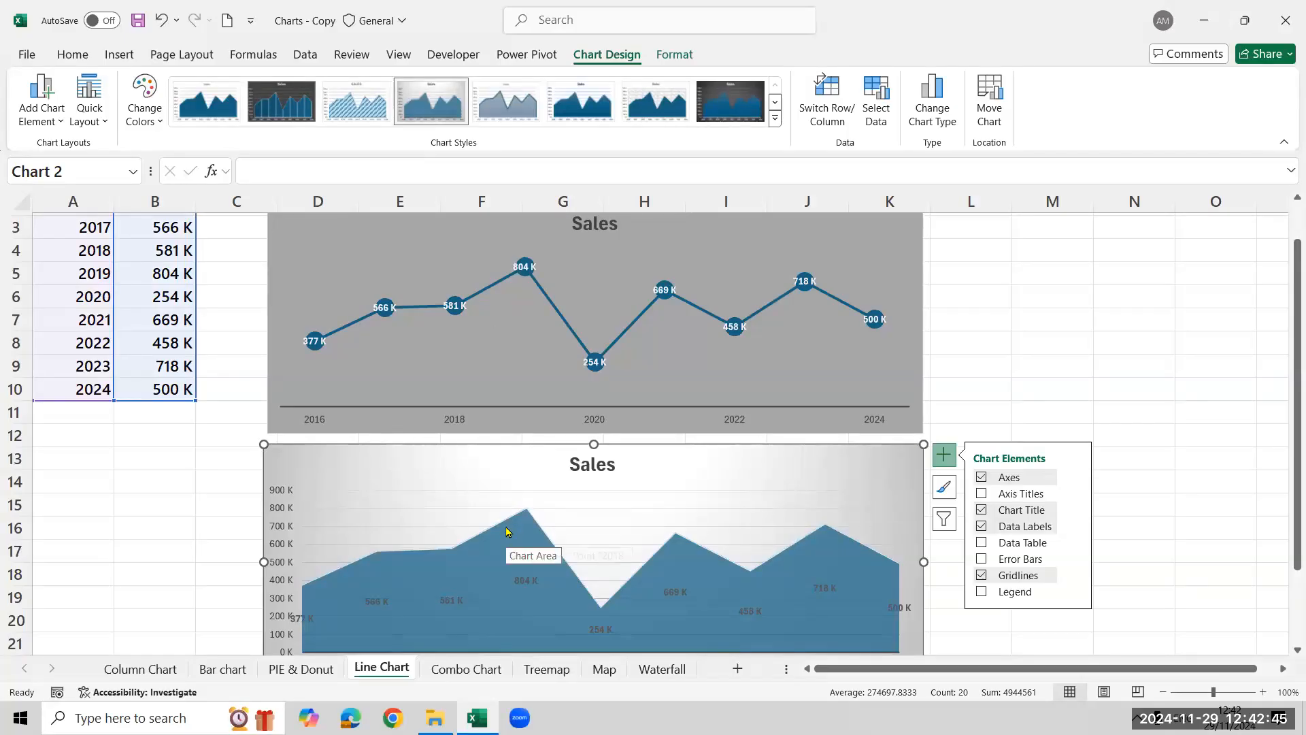
pyautogui.click(1005, 340)
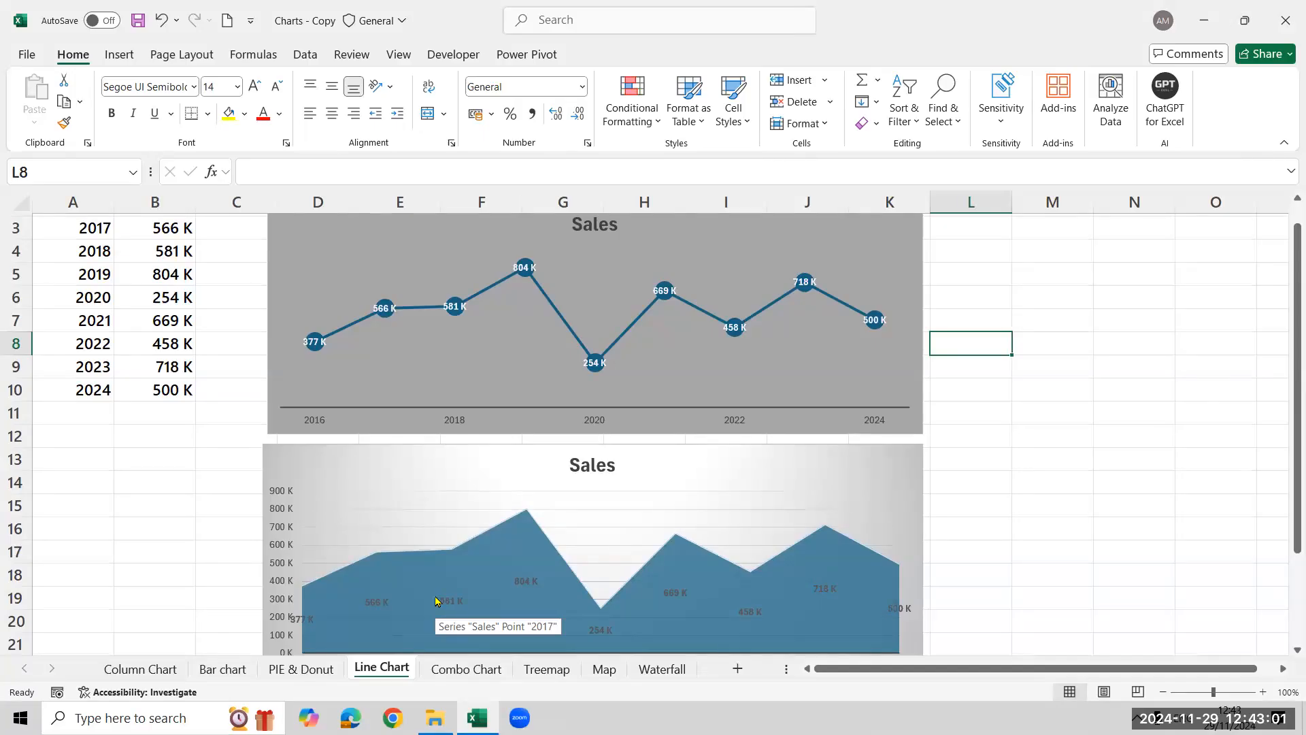
pyautogui.click(468, 673)
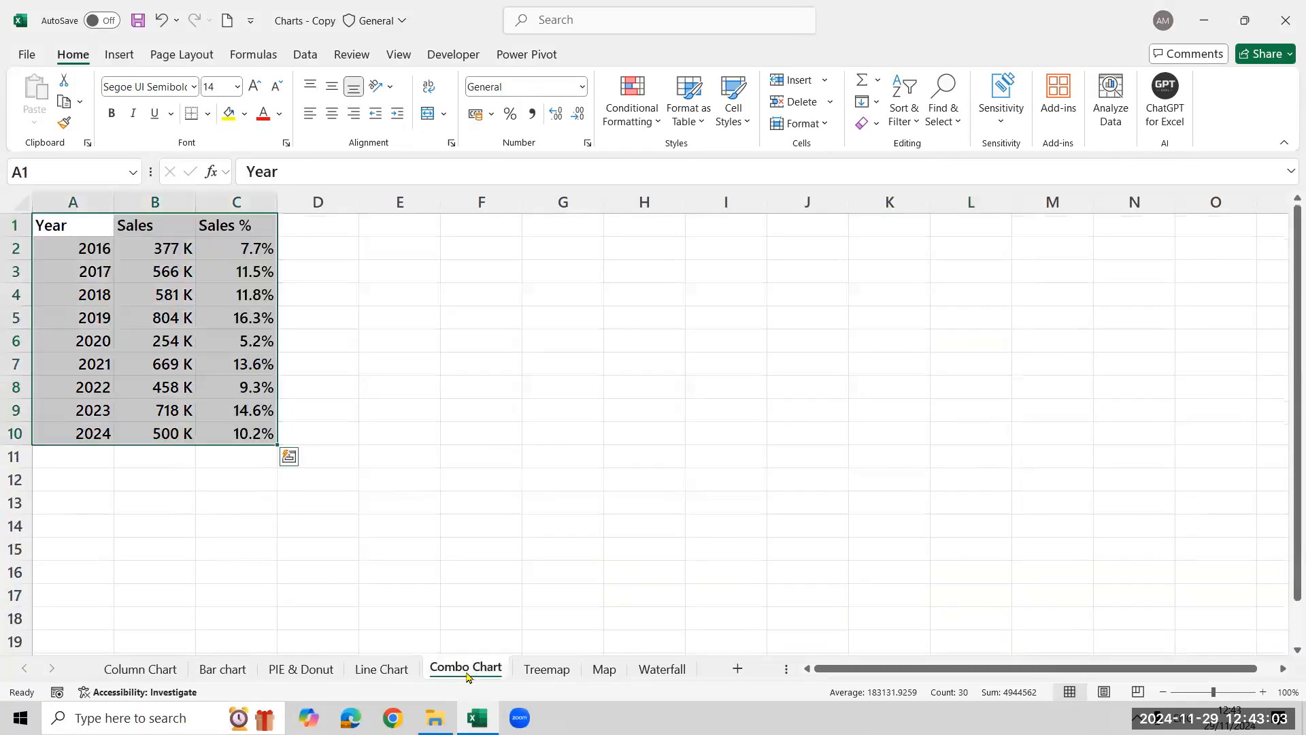
pyautogui.click(371, 673)
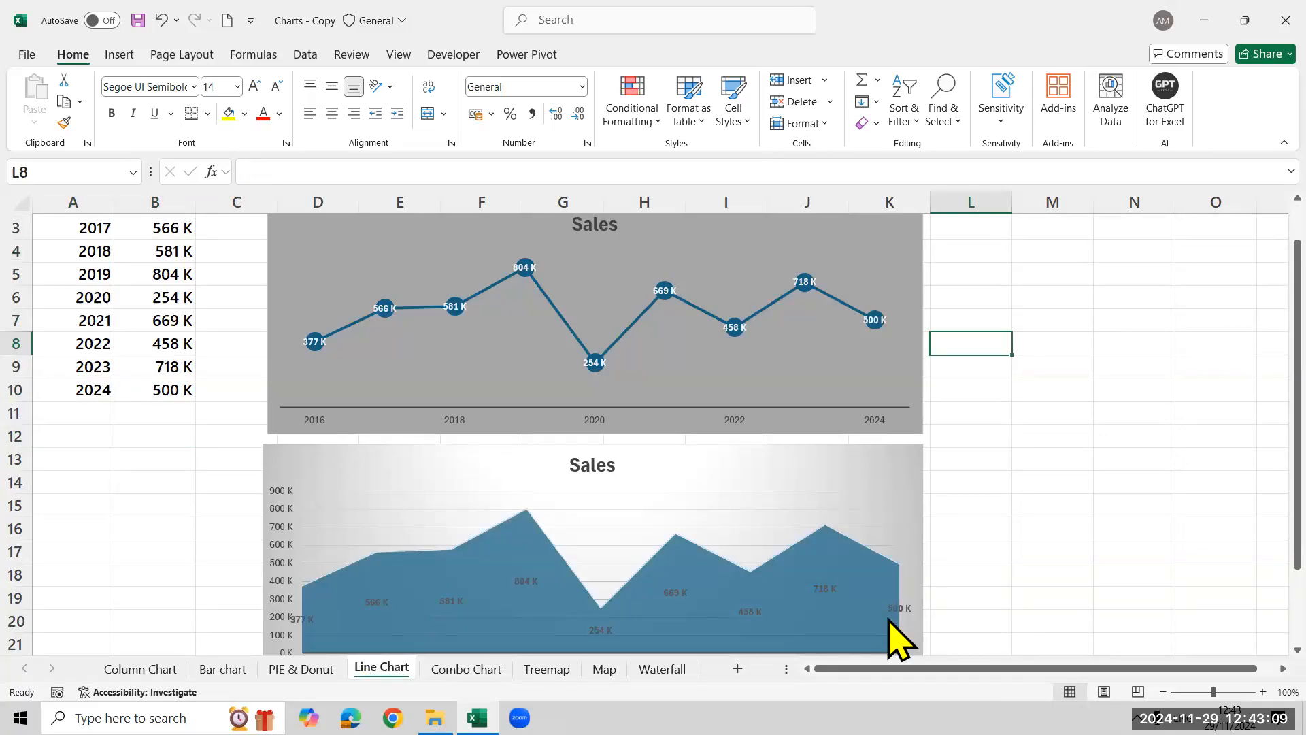
pyautogui.hotkey('alt', 's')
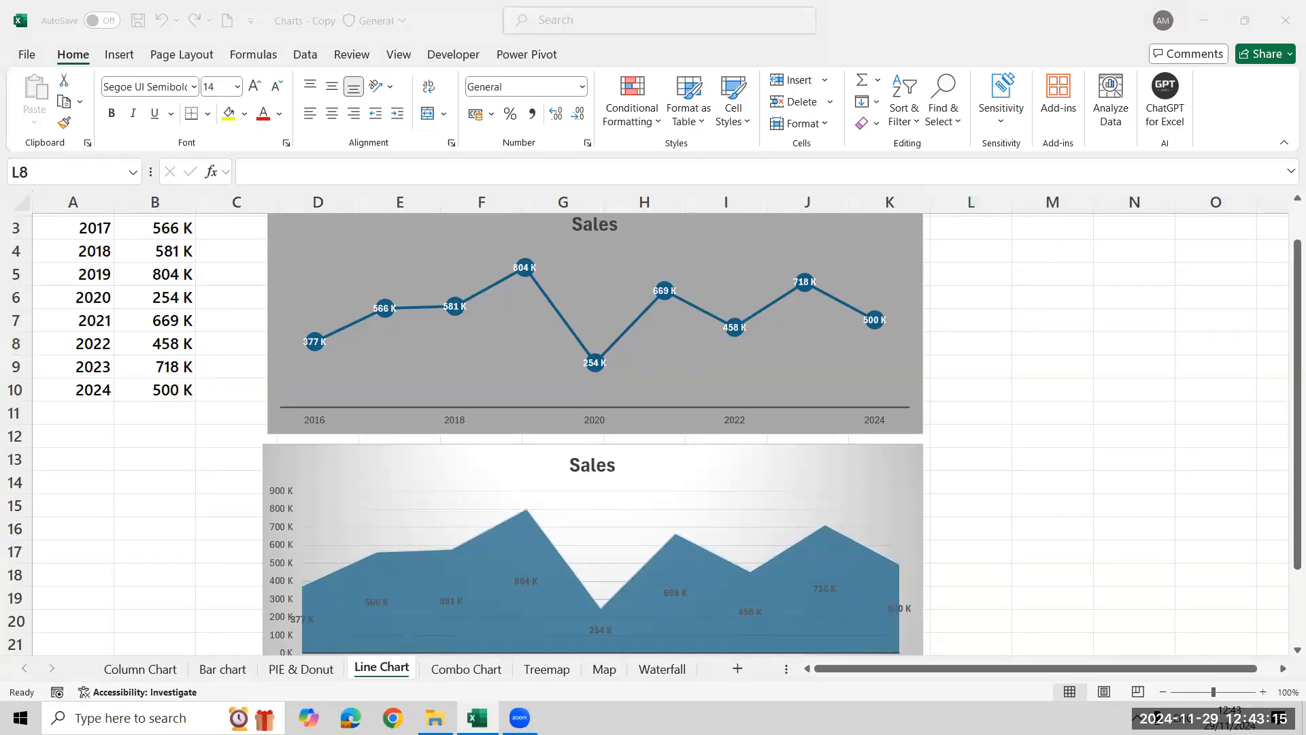
# Enter the heading "Line & Column Chart (combo Chart)" in cell F1 of the Combo Chart sheet
pyautogui.click(466, 670)
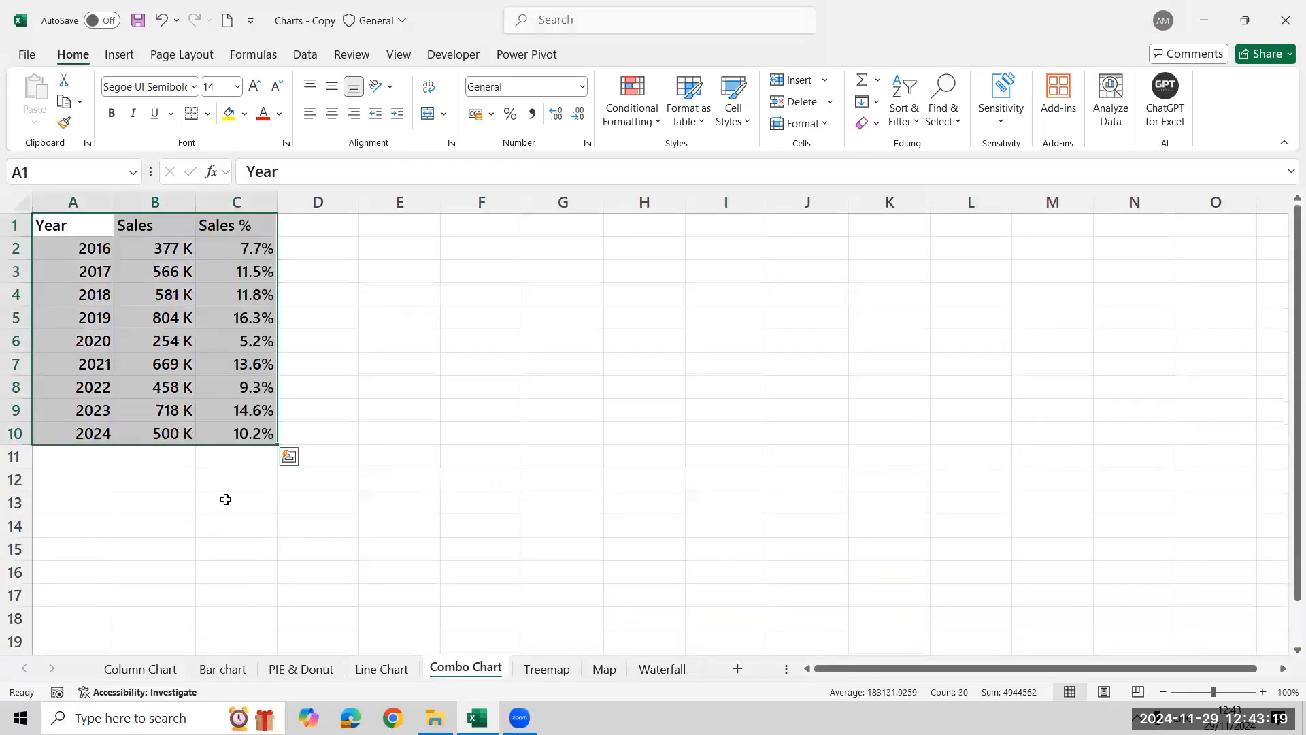
pyautogui.click(456, 327)
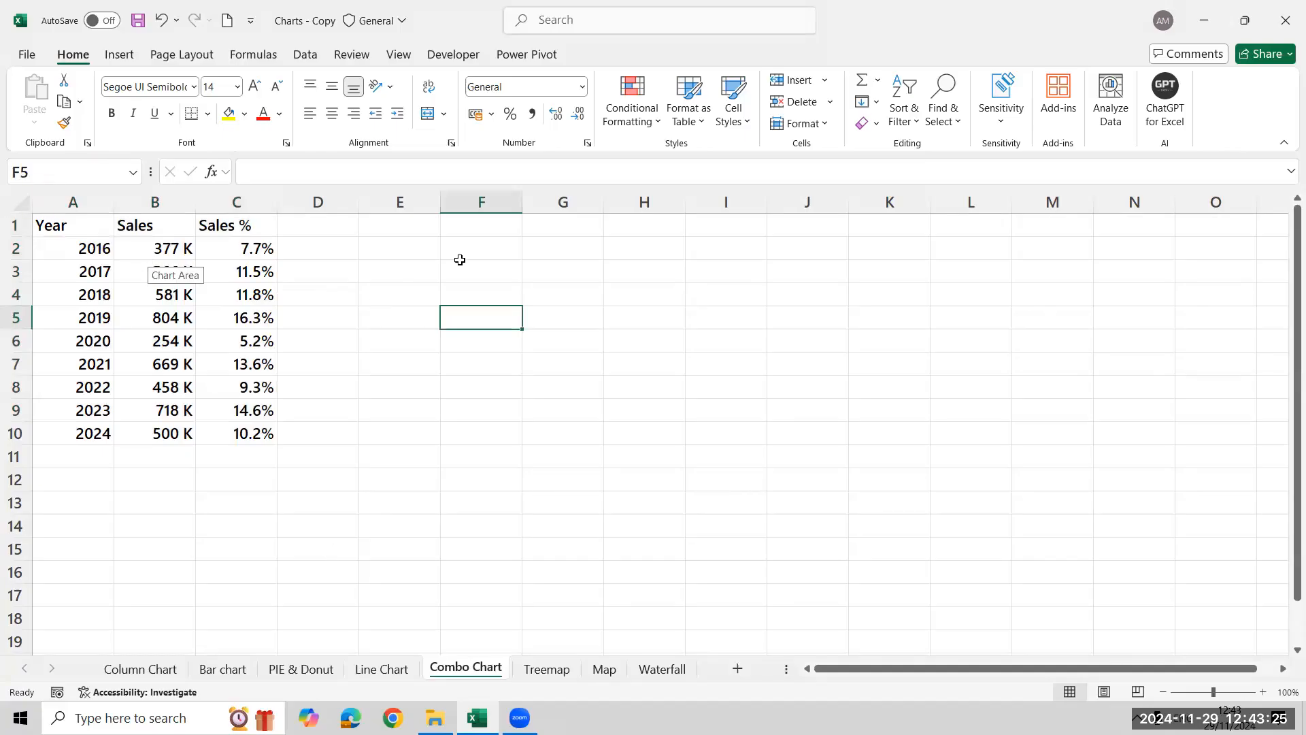
pyautogui.click(471, 231)
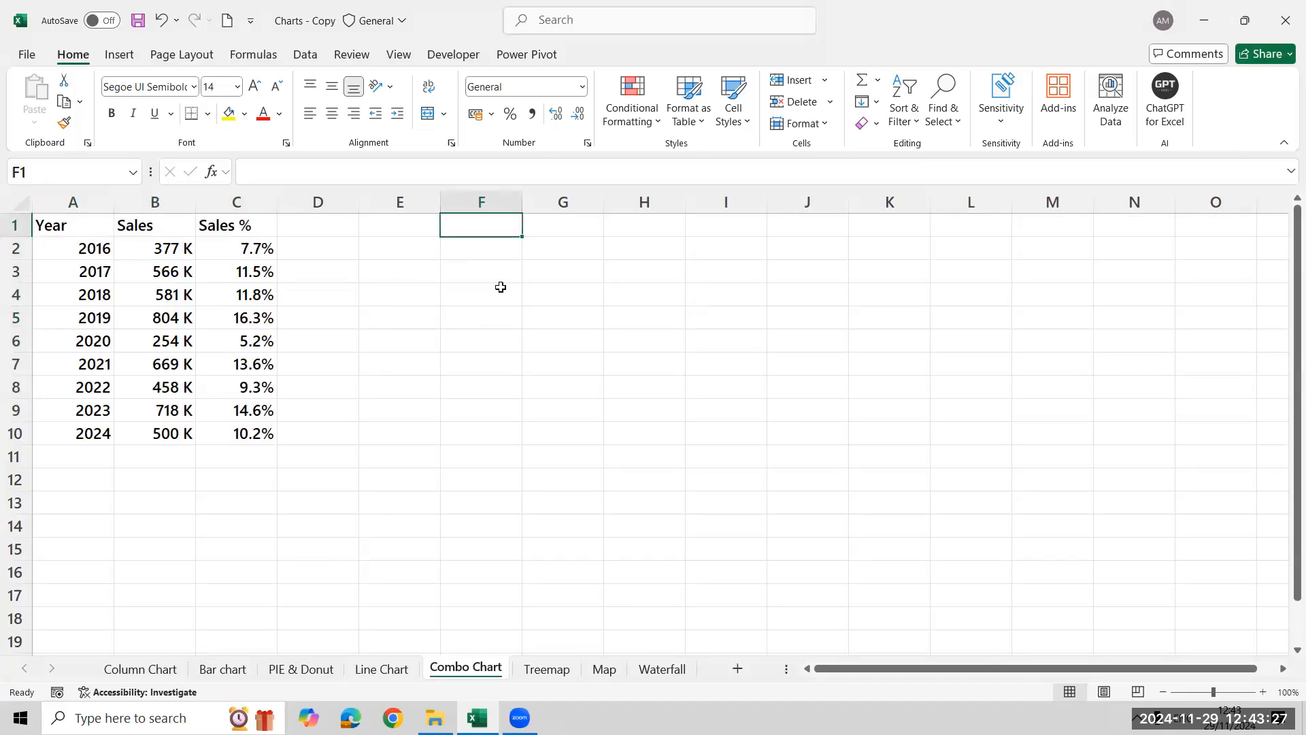
pyautogui.write('Line & C')
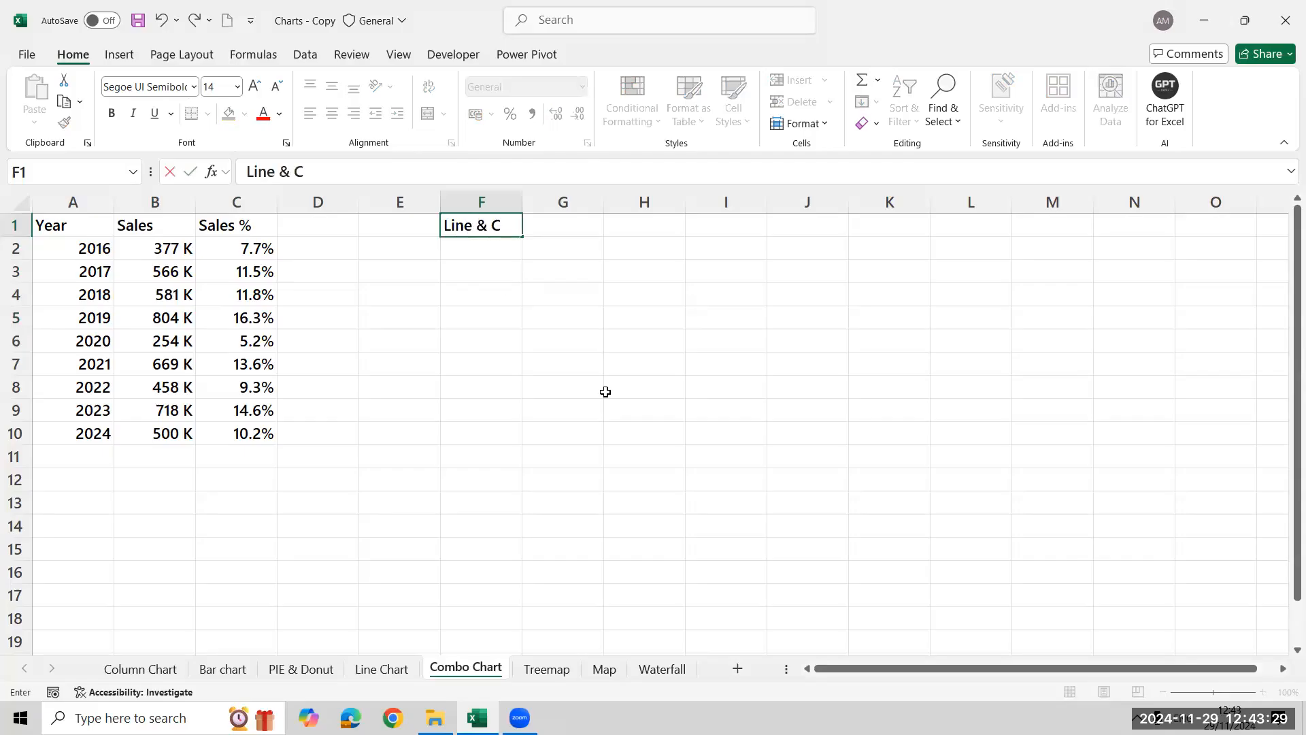
pyautogui.write('olumn Chart ')
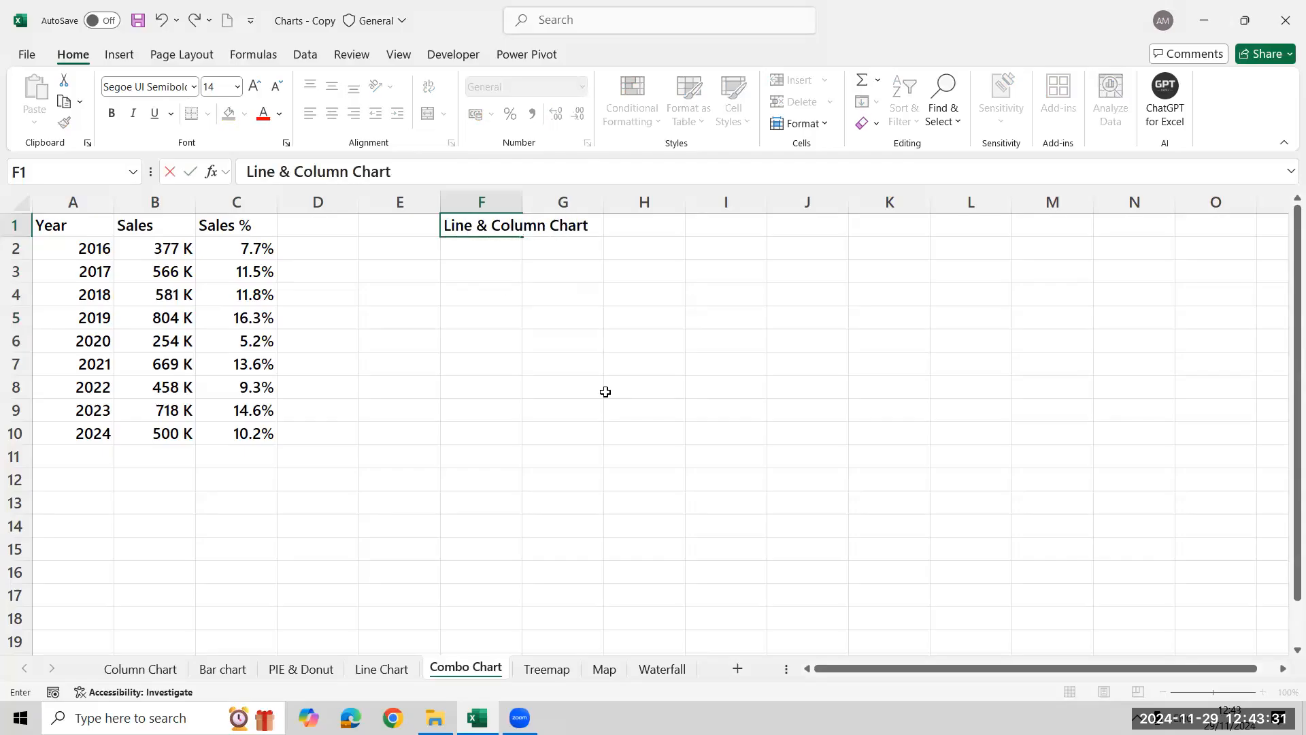
pyautogui.write('Co')
pyautogui.press('BackSpace')
pyautogui.press('BackSpace')
pyautogui.write('(combo')
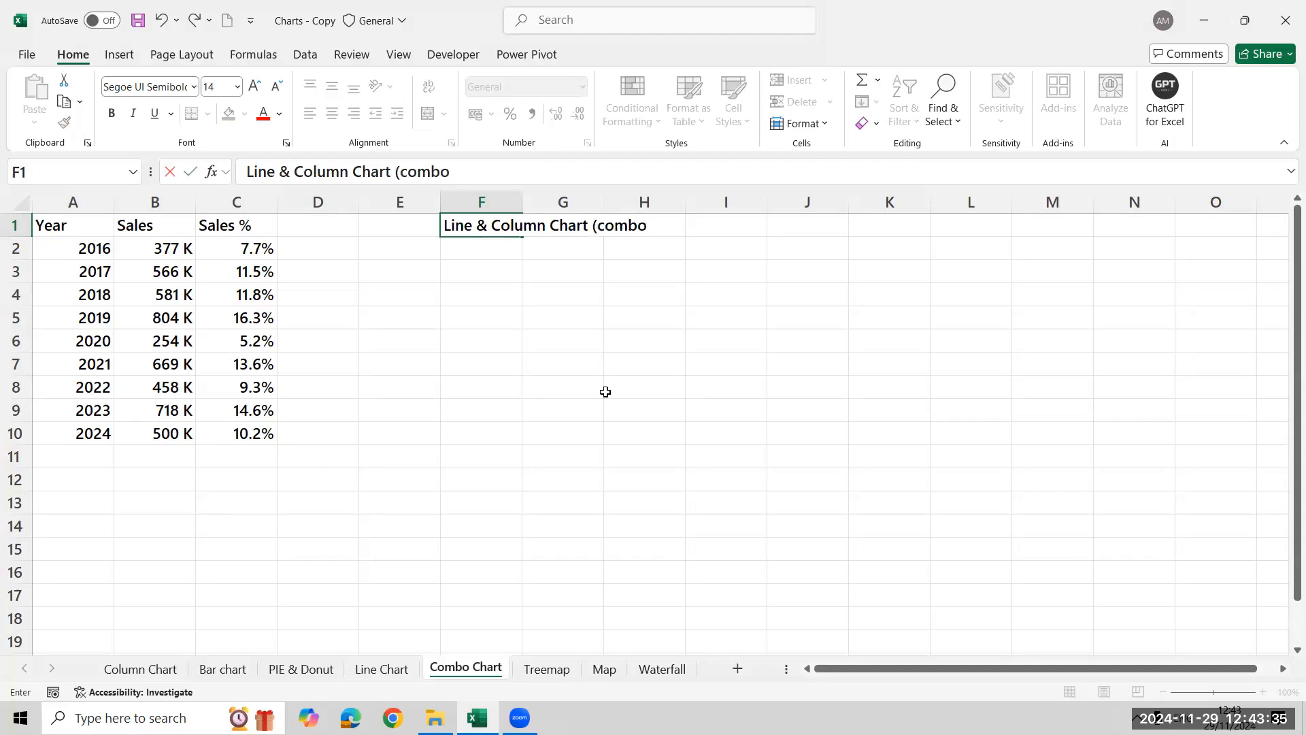
pyautogui.write(' Chart)')
pyautogui.press('Return')
# Insert the recommended combo chart of the Year, Sales and Sales % table, place it below the heading and widen it to about column L
pyautogui.click(80, 269)
pyautogui.hotkey('ctrl', 'a')
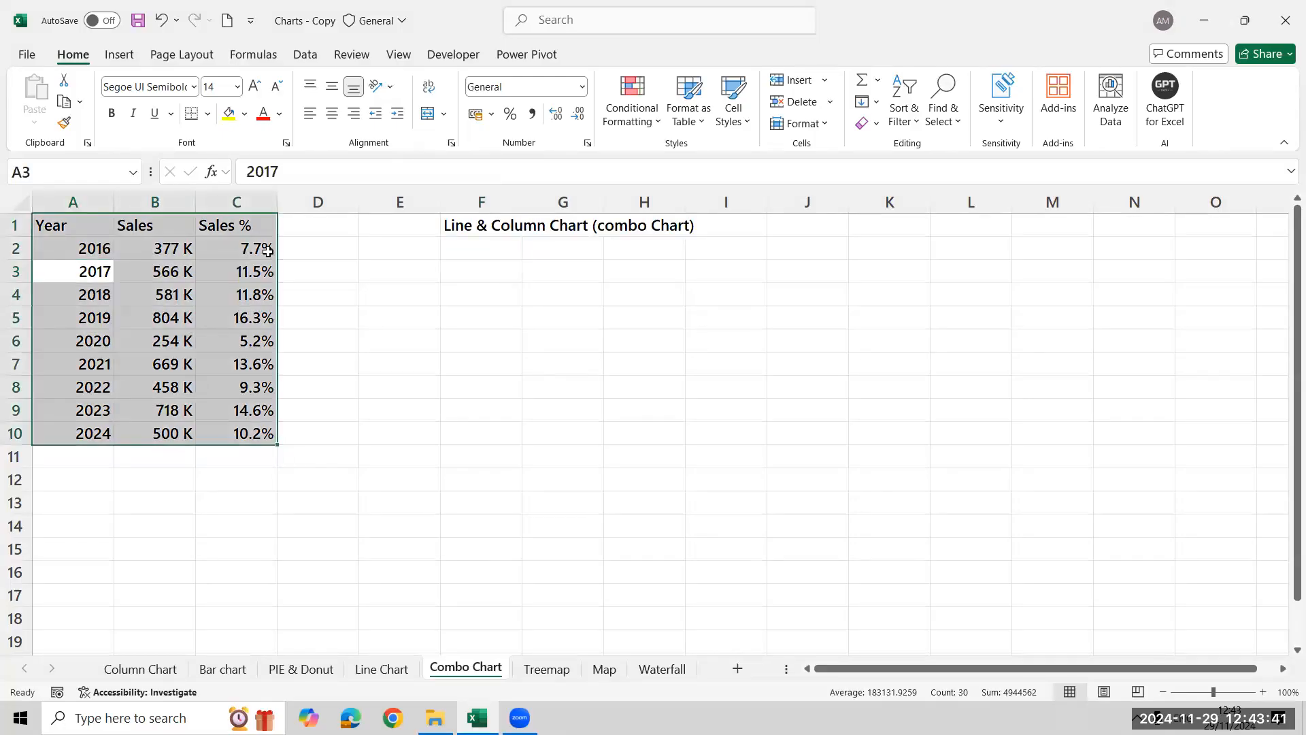
pyautogui.click(121, 55)
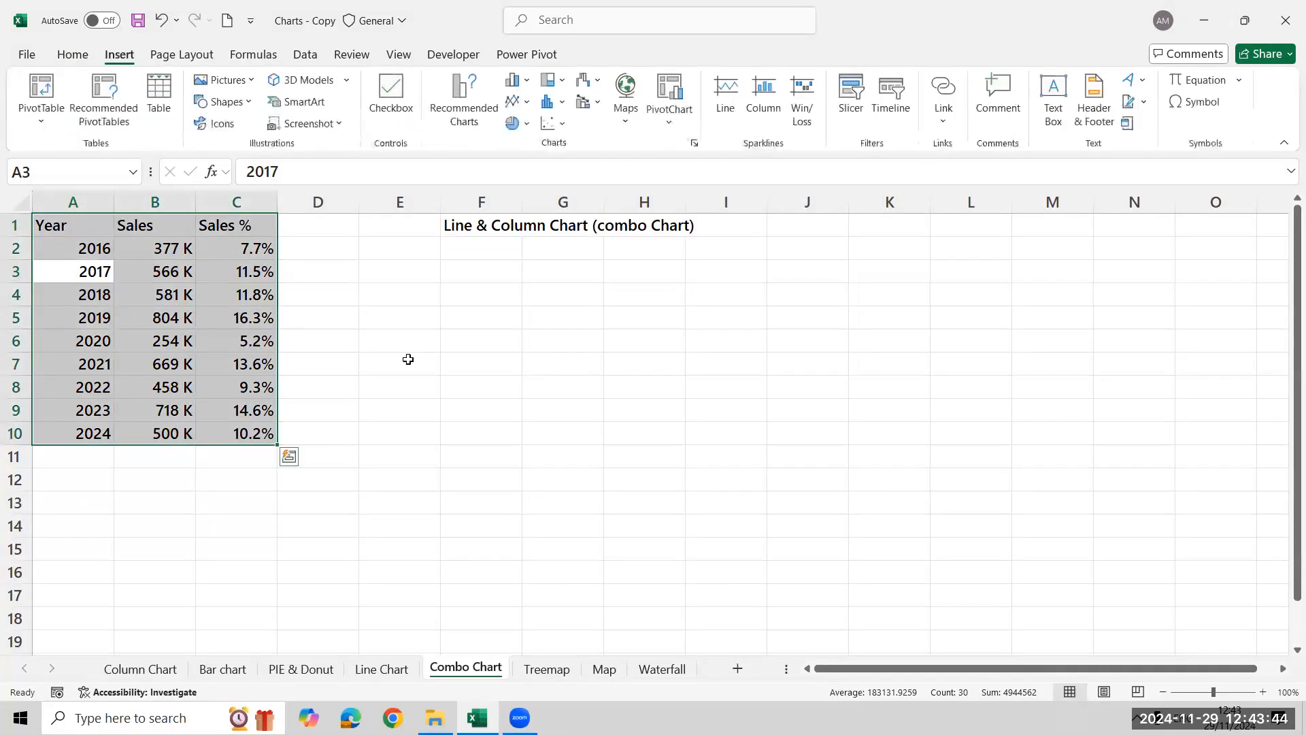
pyautogui.click(488, 124)
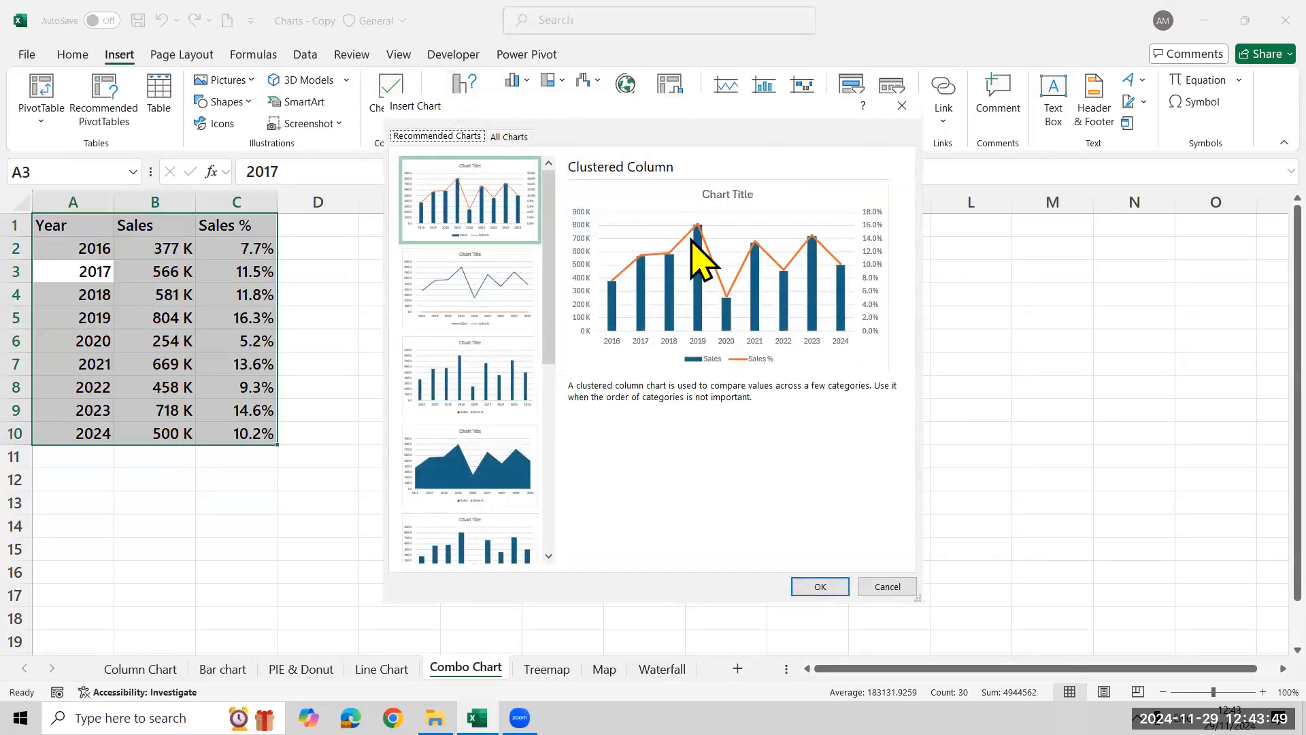
pyautogui.click(820, 587)
pyautogui.moveTo(706, 333); pyautogui.dragTo(615, 294)
pyautogui.moveTo(789, 516); pyautogui.dragTo(976, 496)
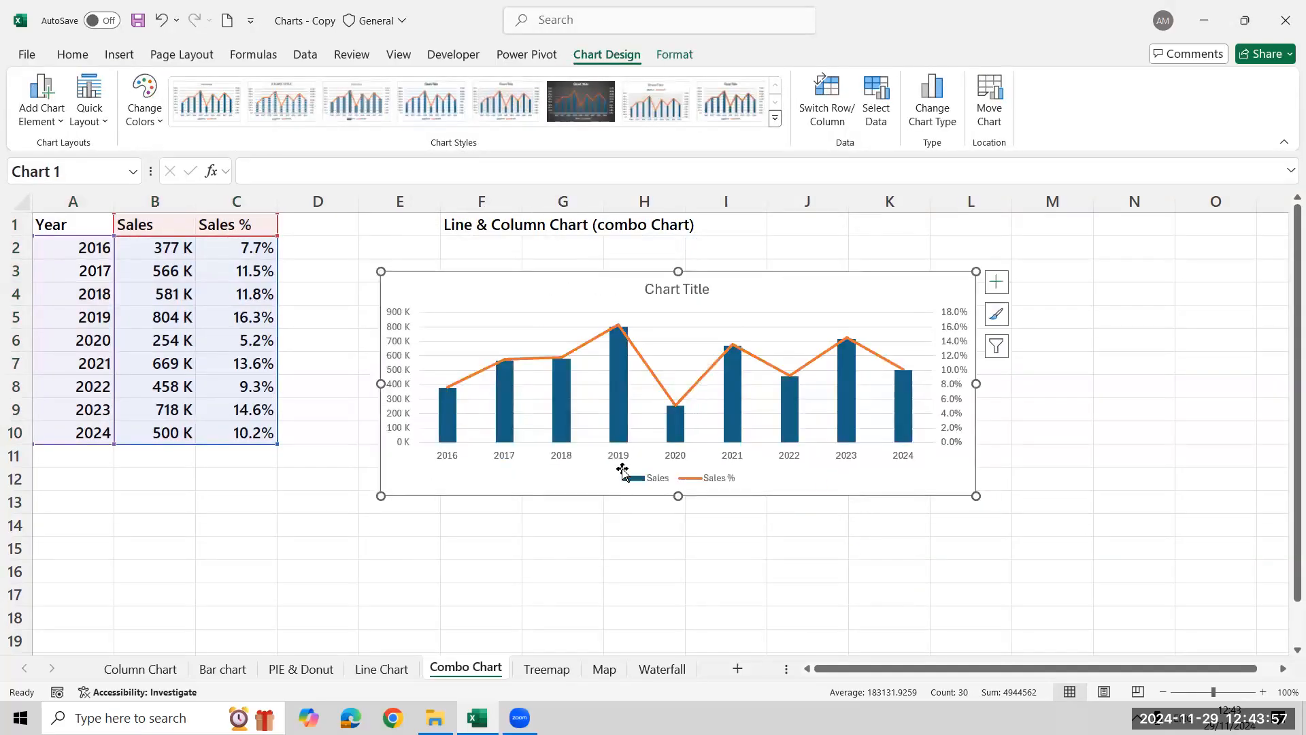
pyautogui.click(673, 480)
pyautogui.rightClick(676, 483)
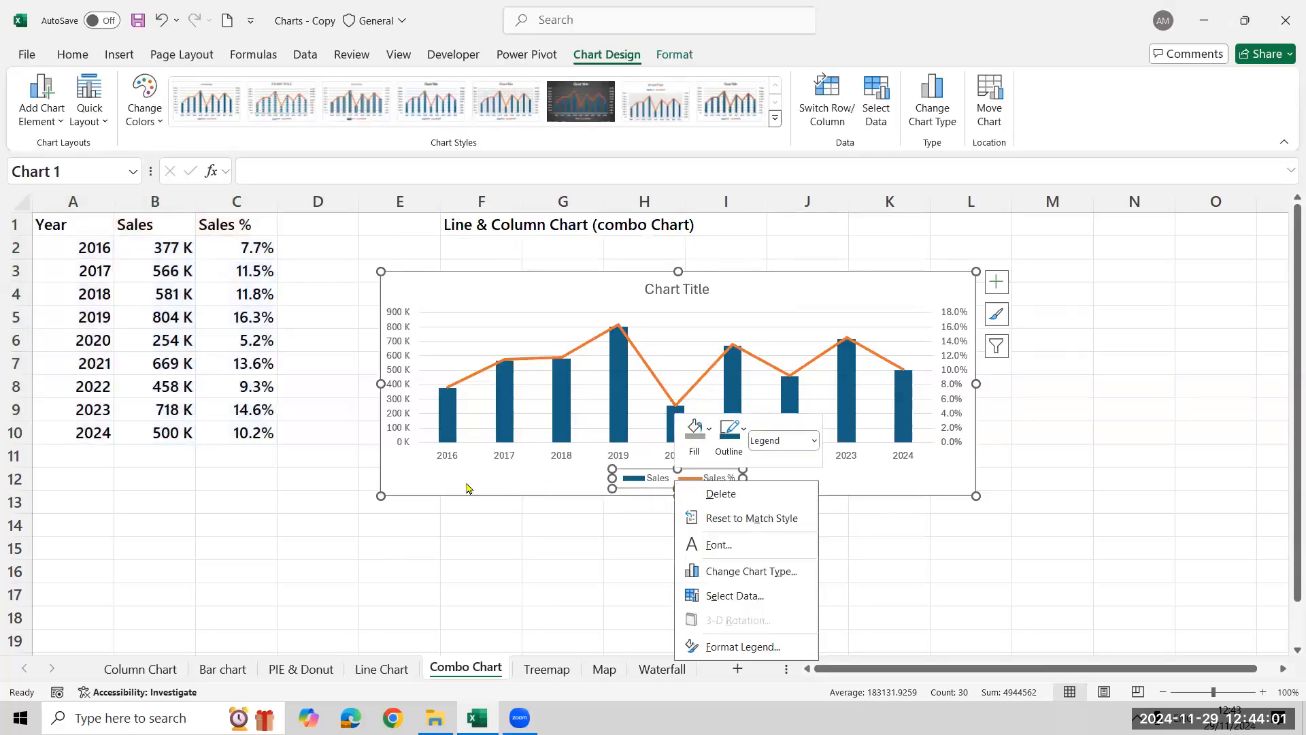
pyautogui.click(515, 514)
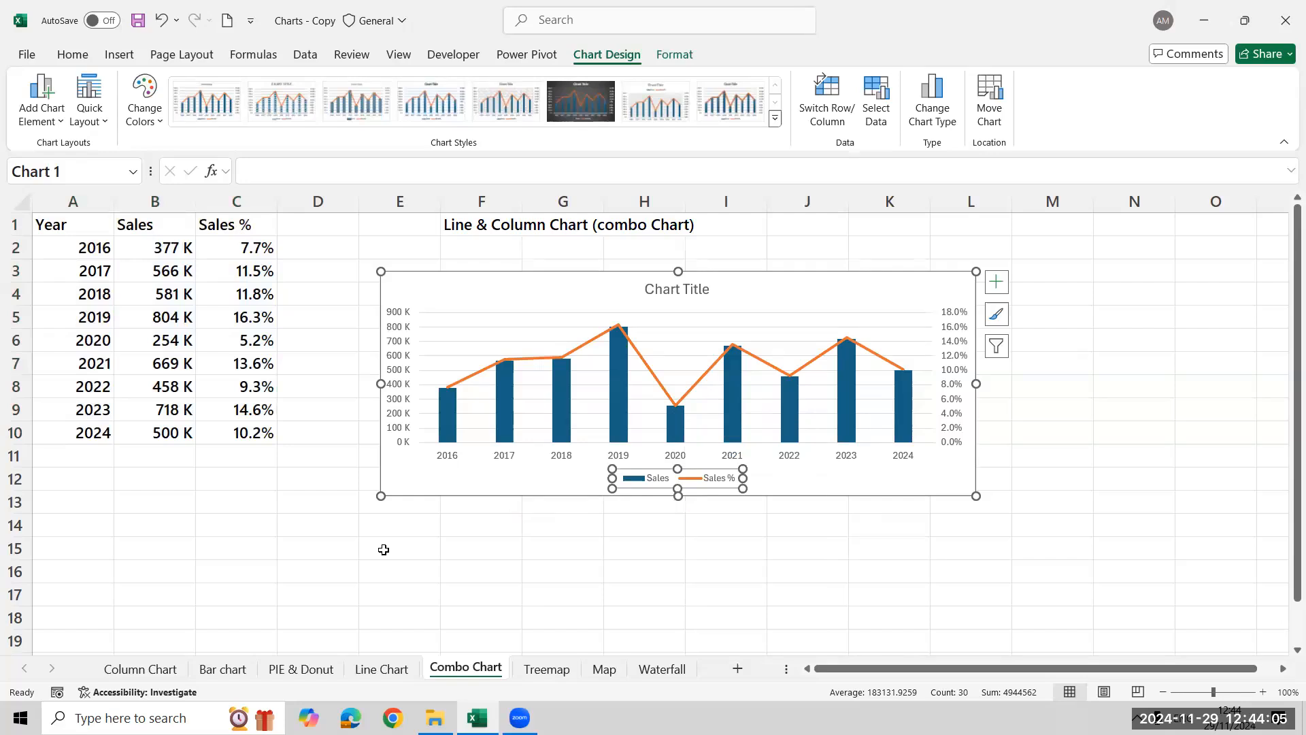
# Add data labels to both the Sales columns and the Sales % line of the combo chart
pyautogui.click(997, 281)
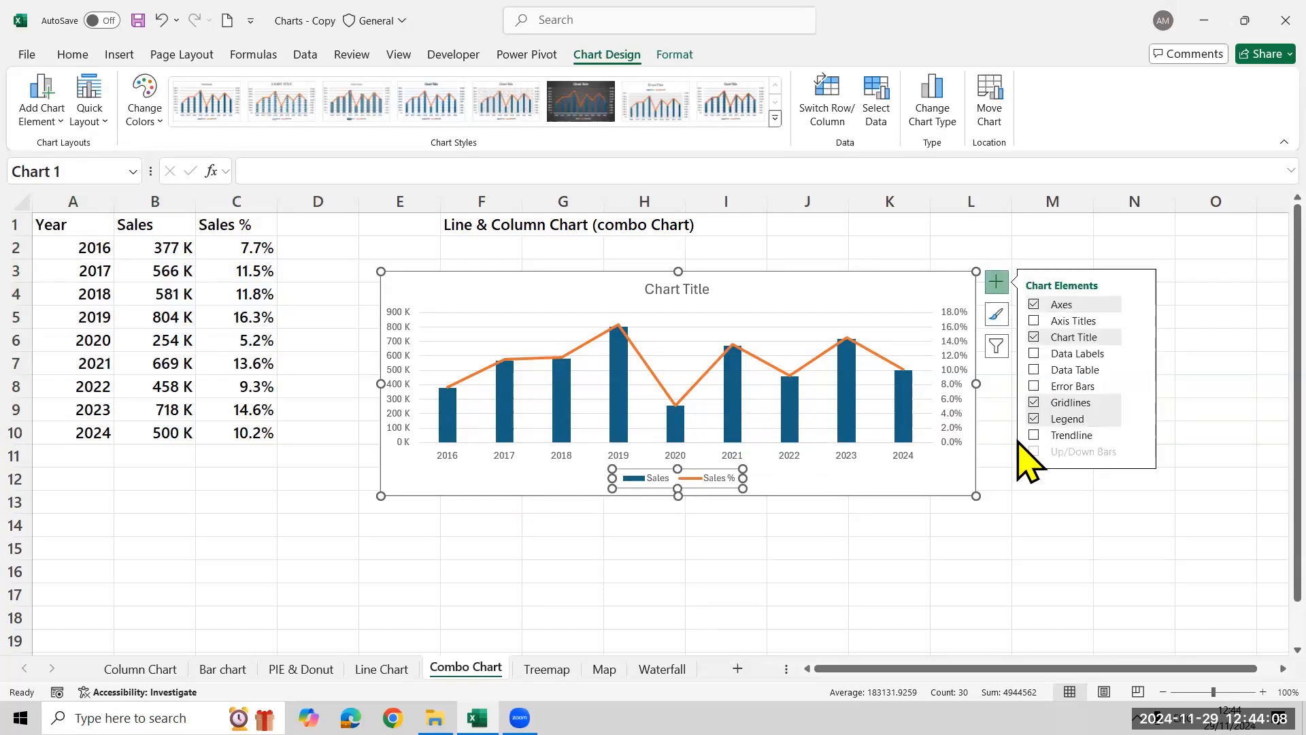
pyautogui.click(1034, 354)
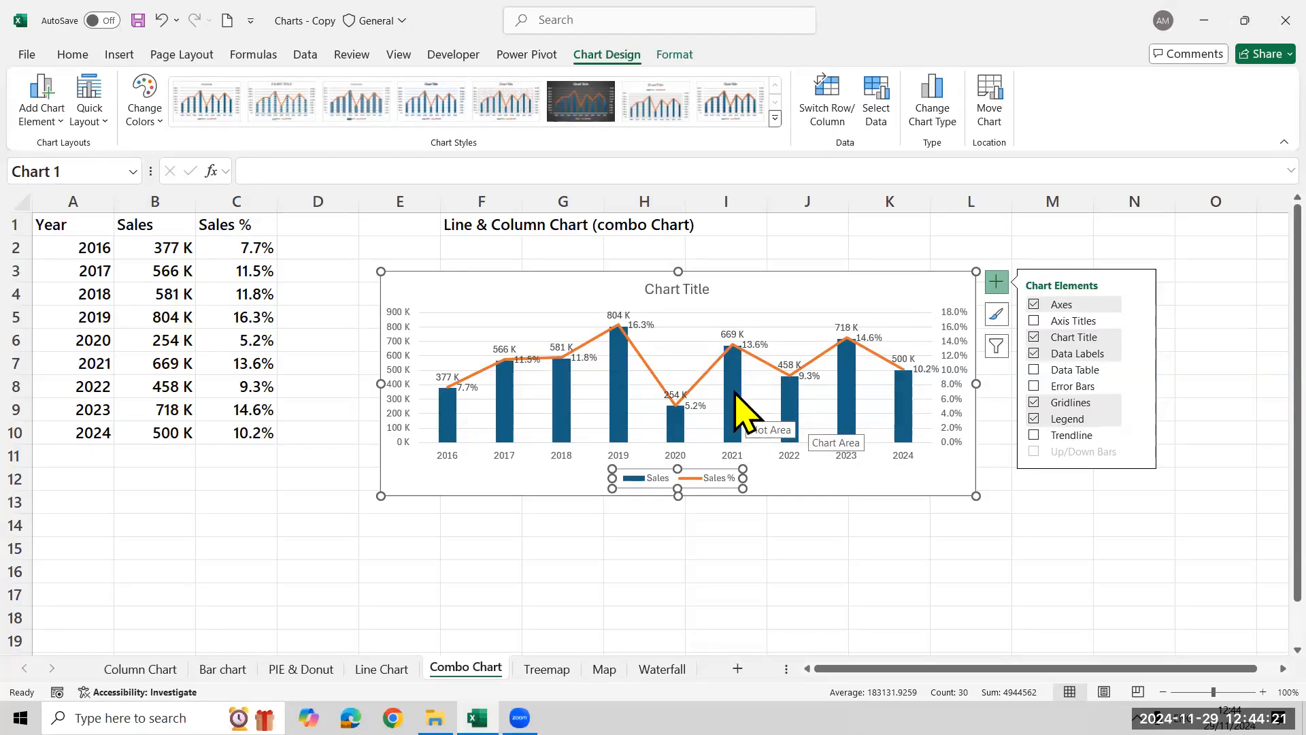
pyautogui.click(332, 563)
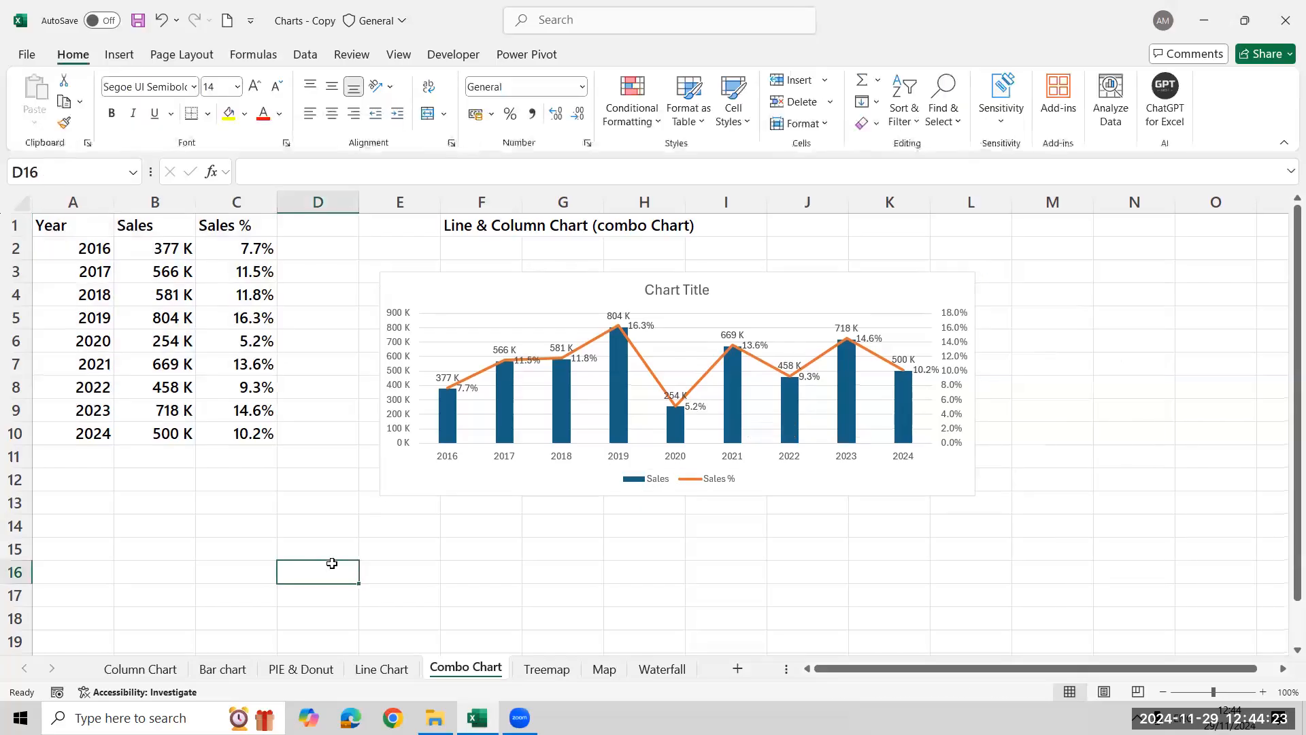
# Try a gap width of 30% for the Sales columns and settle on 50%
pyautogui.click(451, 416)
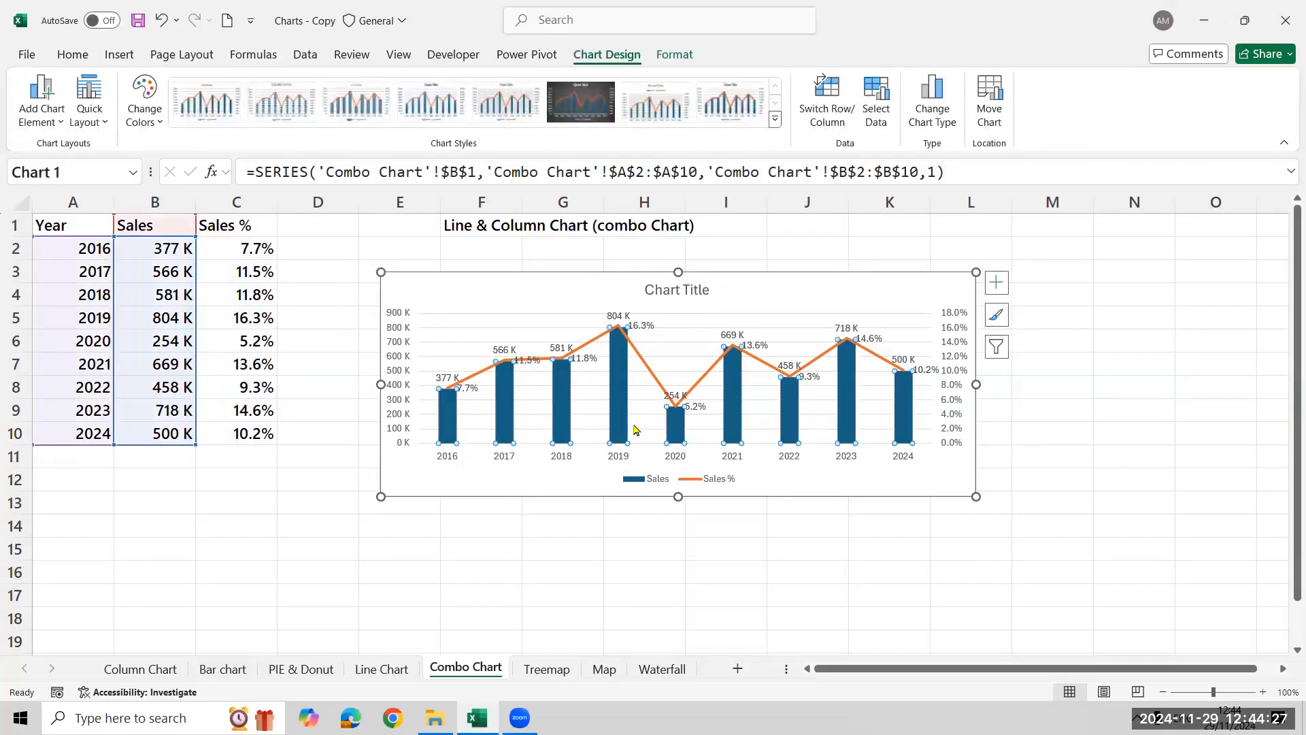
pyautogui.rightClick(441, 424)
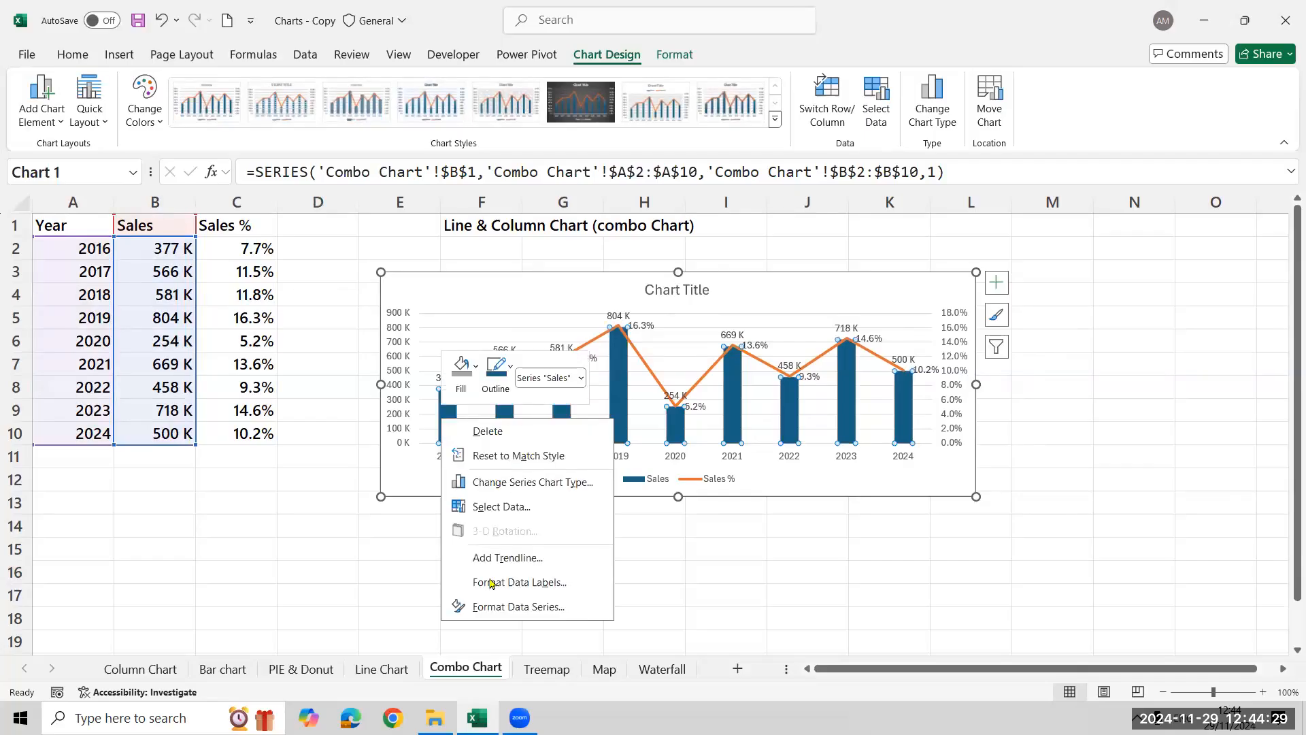
pyautogui.click(467, 612)
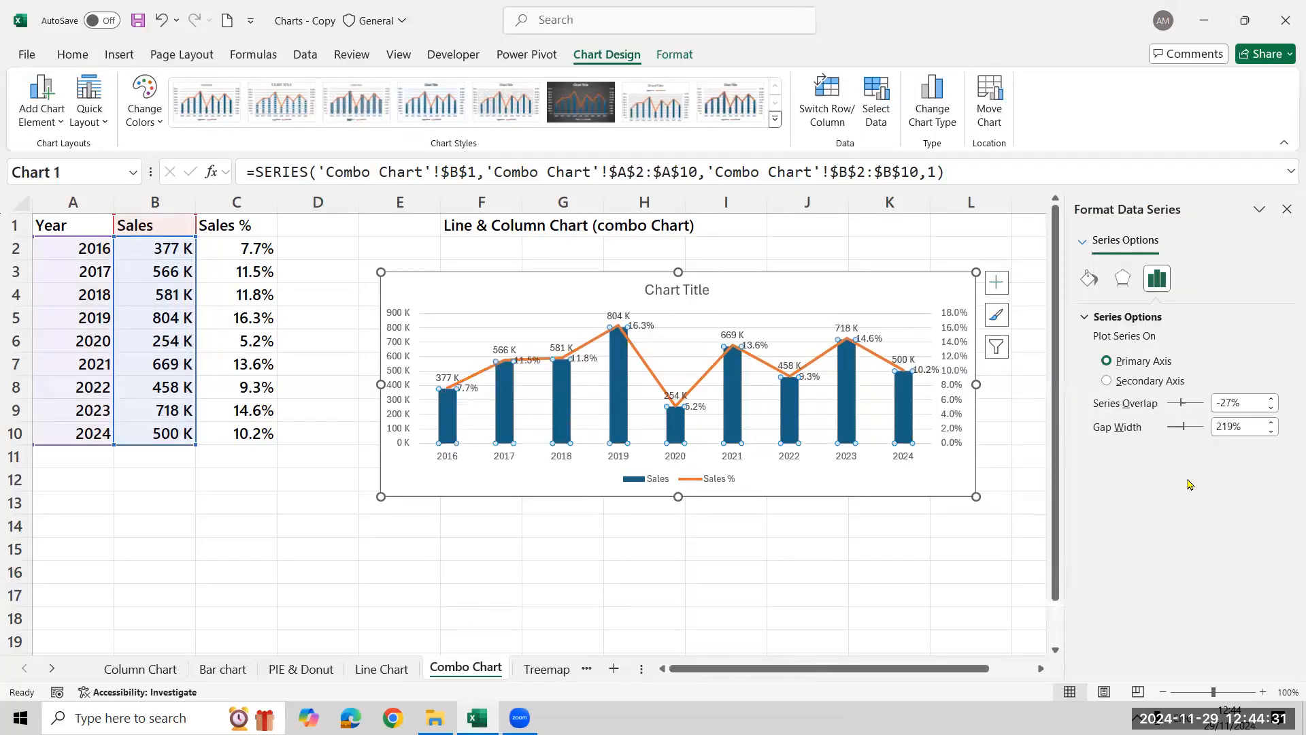
pyautogui.click(1234, 426)
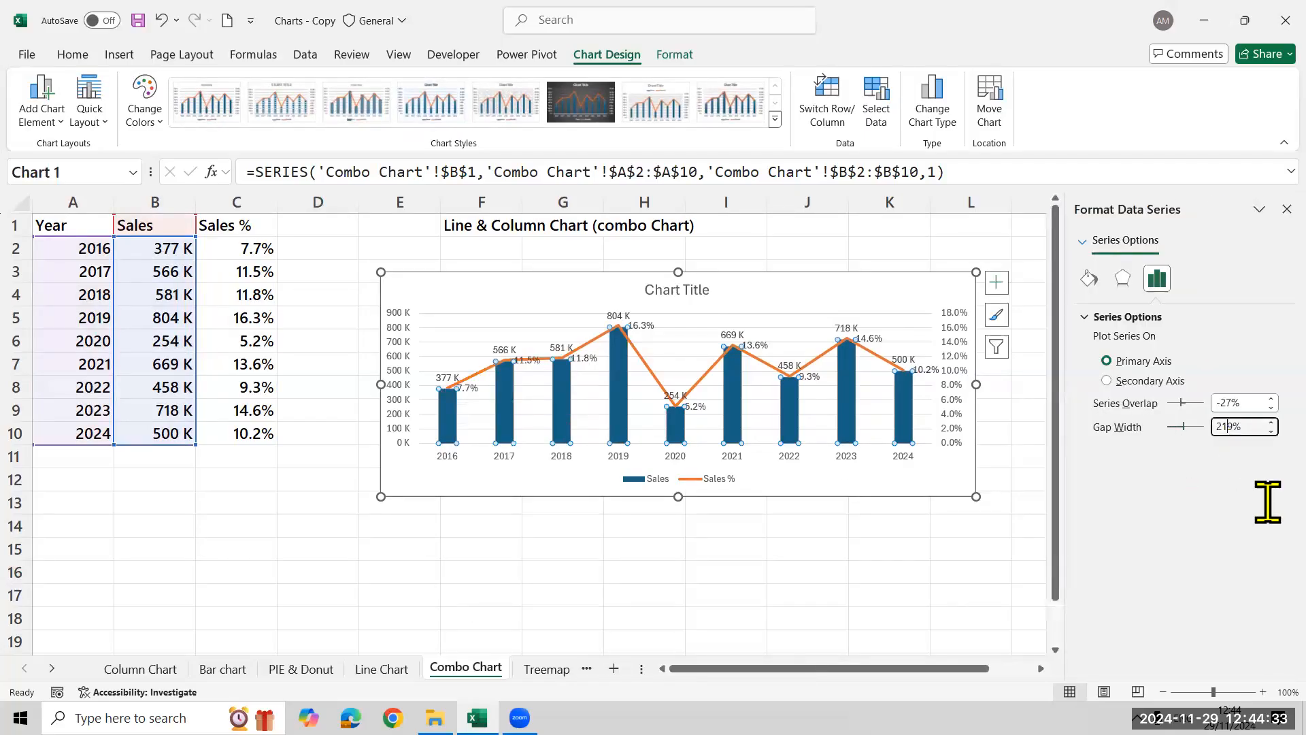
pyautogui.press('BackSpace')
pyautogui.press('BackSpace')
pyautogui.press('BackSpace')
pyautogui.write('30')
pyautogui.press('Return')
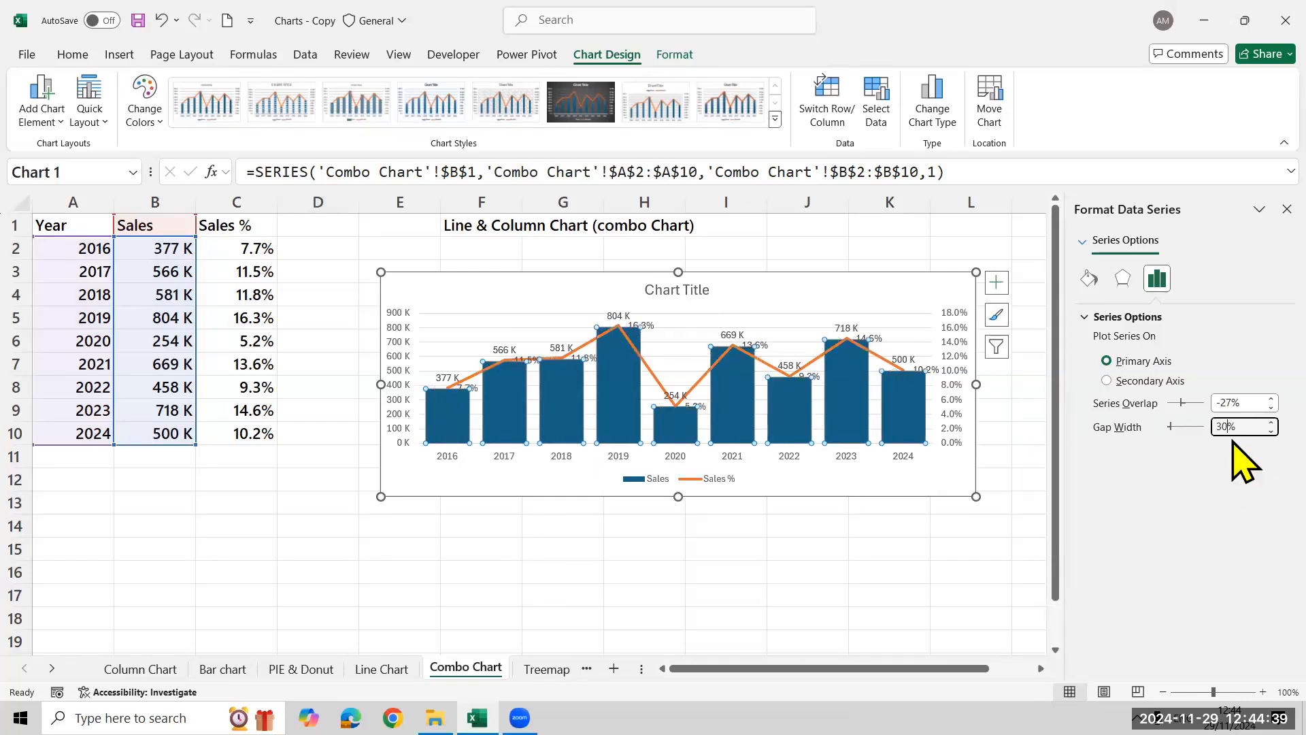
pyautogui.write('50')
pyautogui.press('Return')
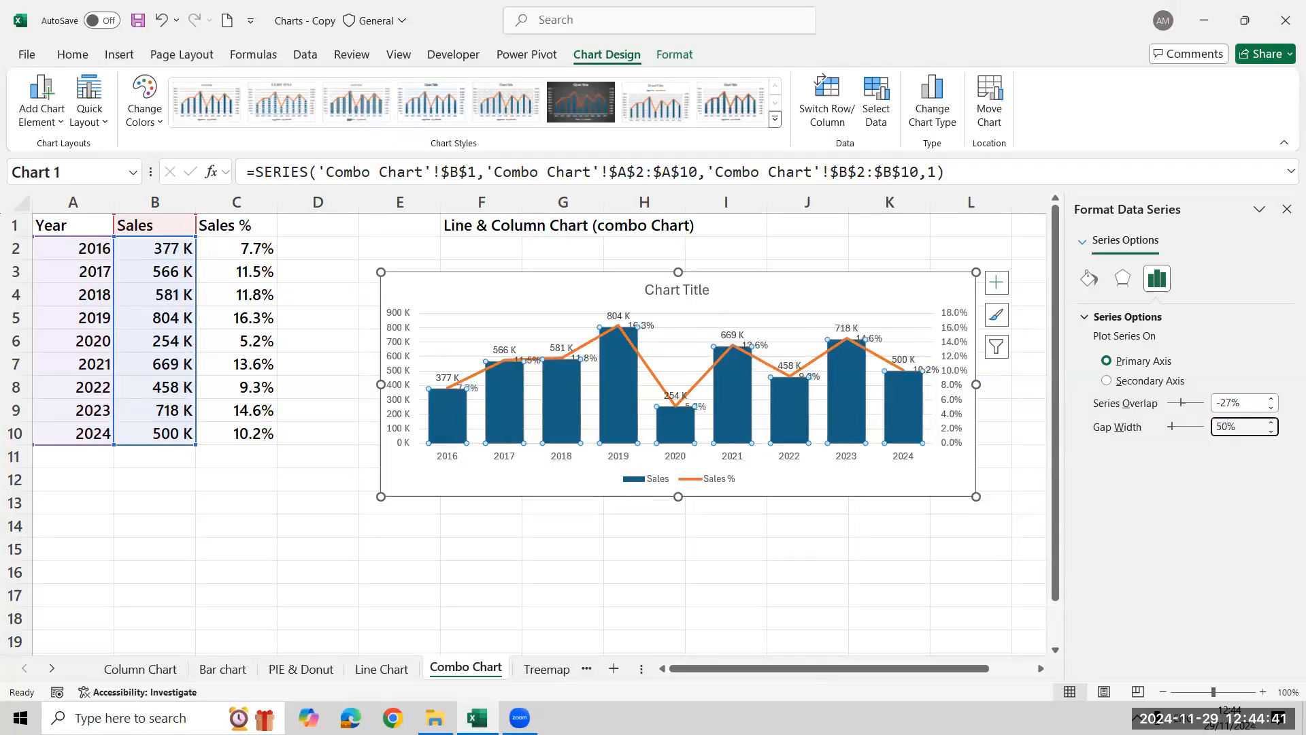
pyautogui.click(1286, 209)
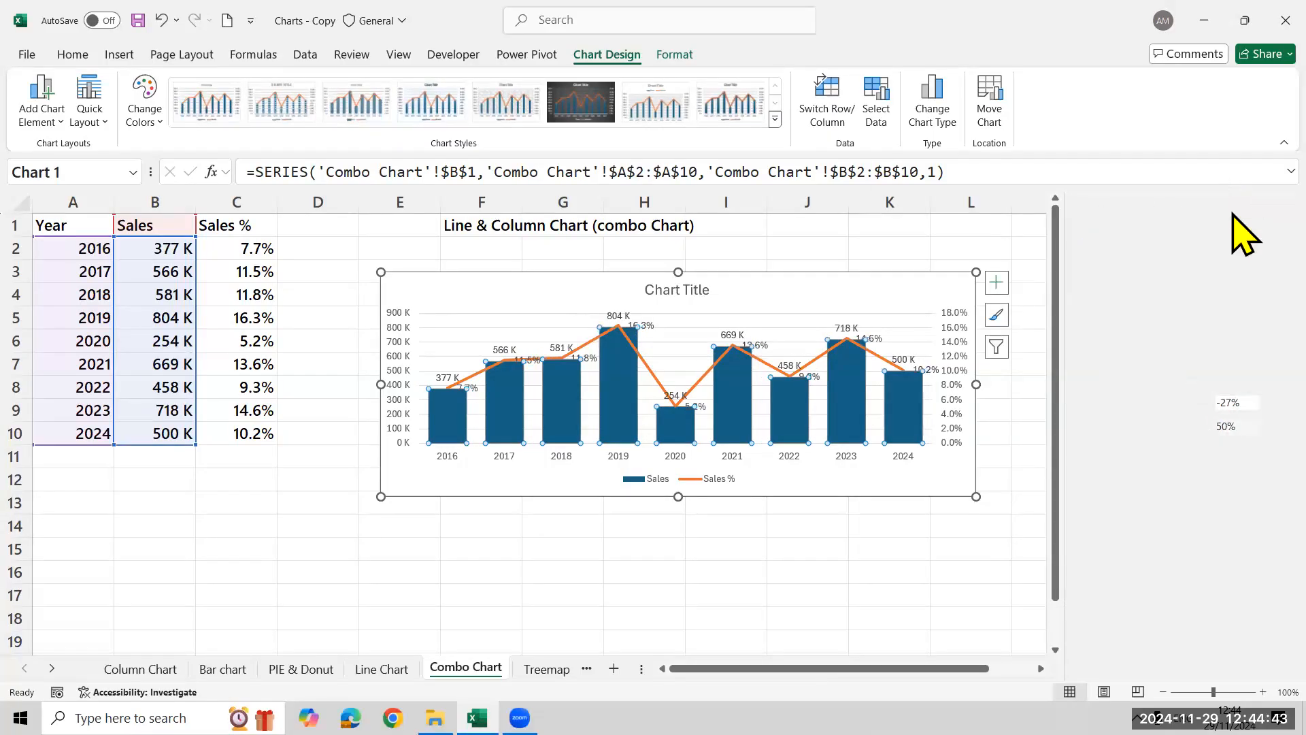
# Center the Sales data labels inside the columns and make their text white
pyautogui.click(441, 378)
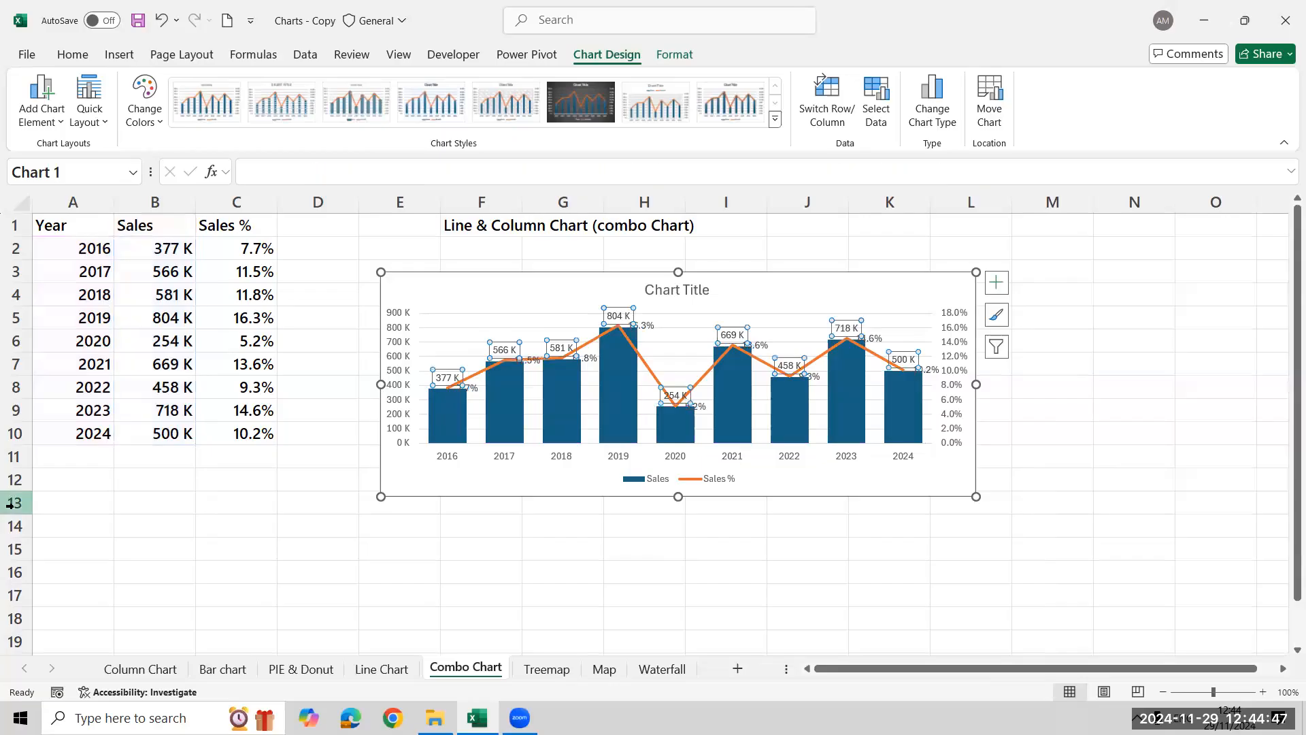
pyautogui.click(998, 279)
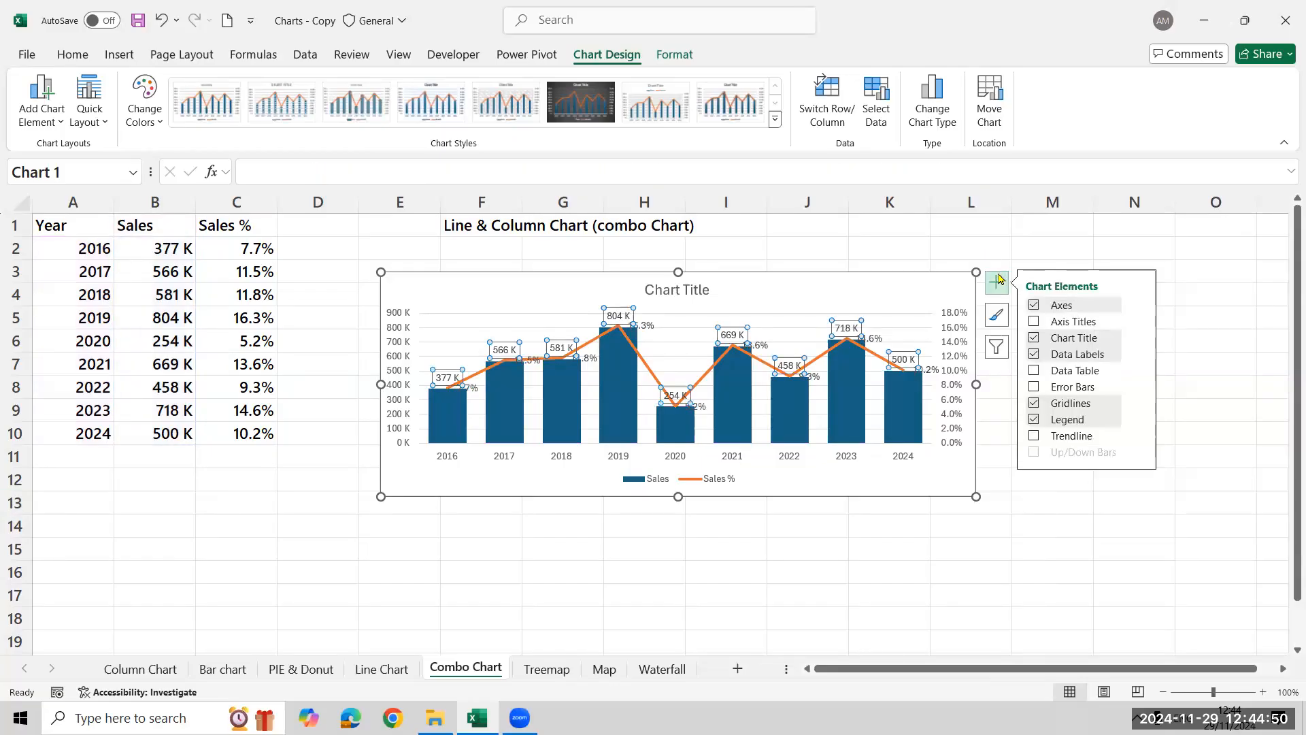
pyautogui.click(1140, 354)
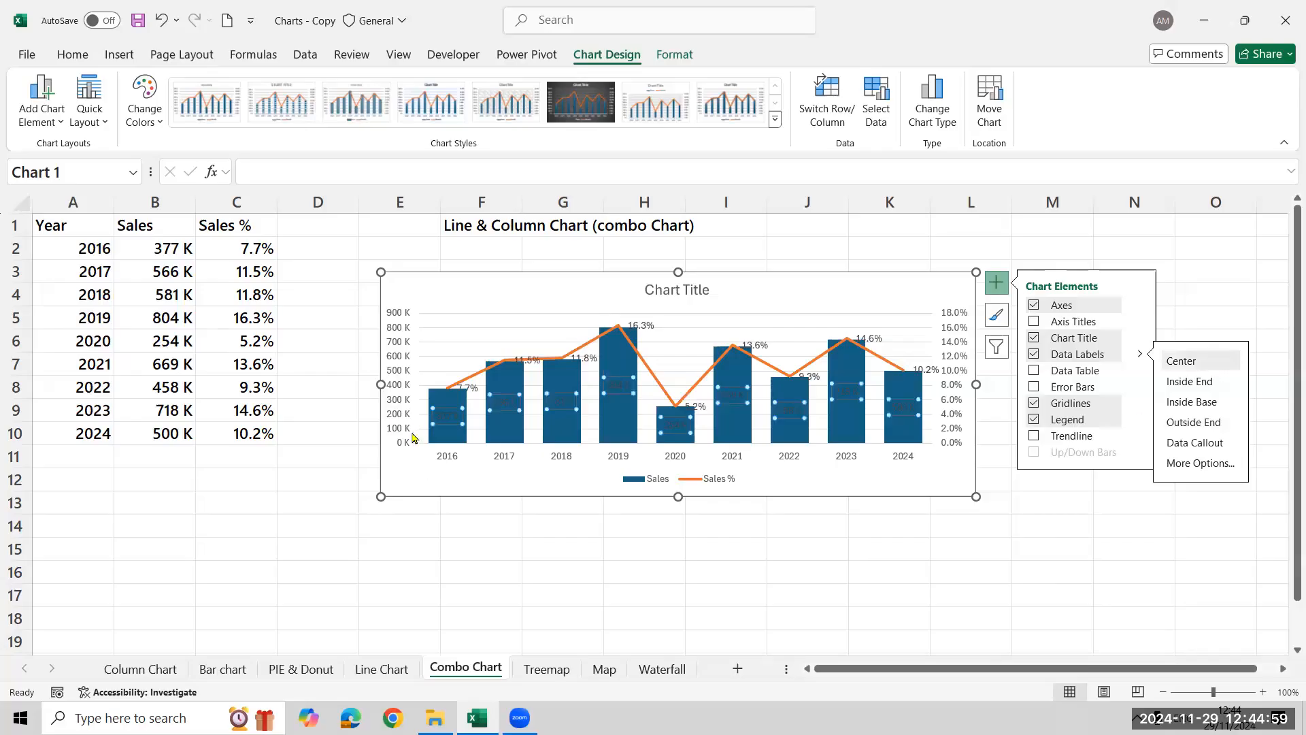
pyautogui.click(68, 55)
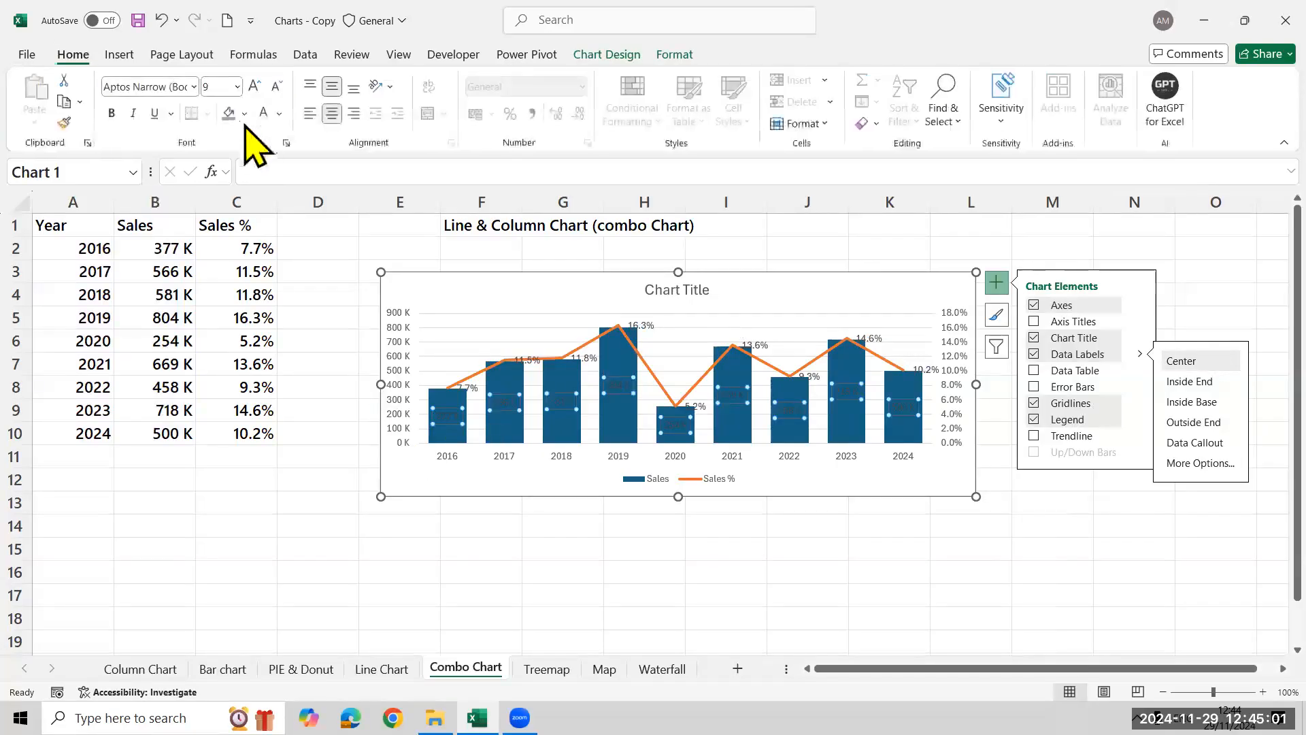
pyautogui.click(264, 113)
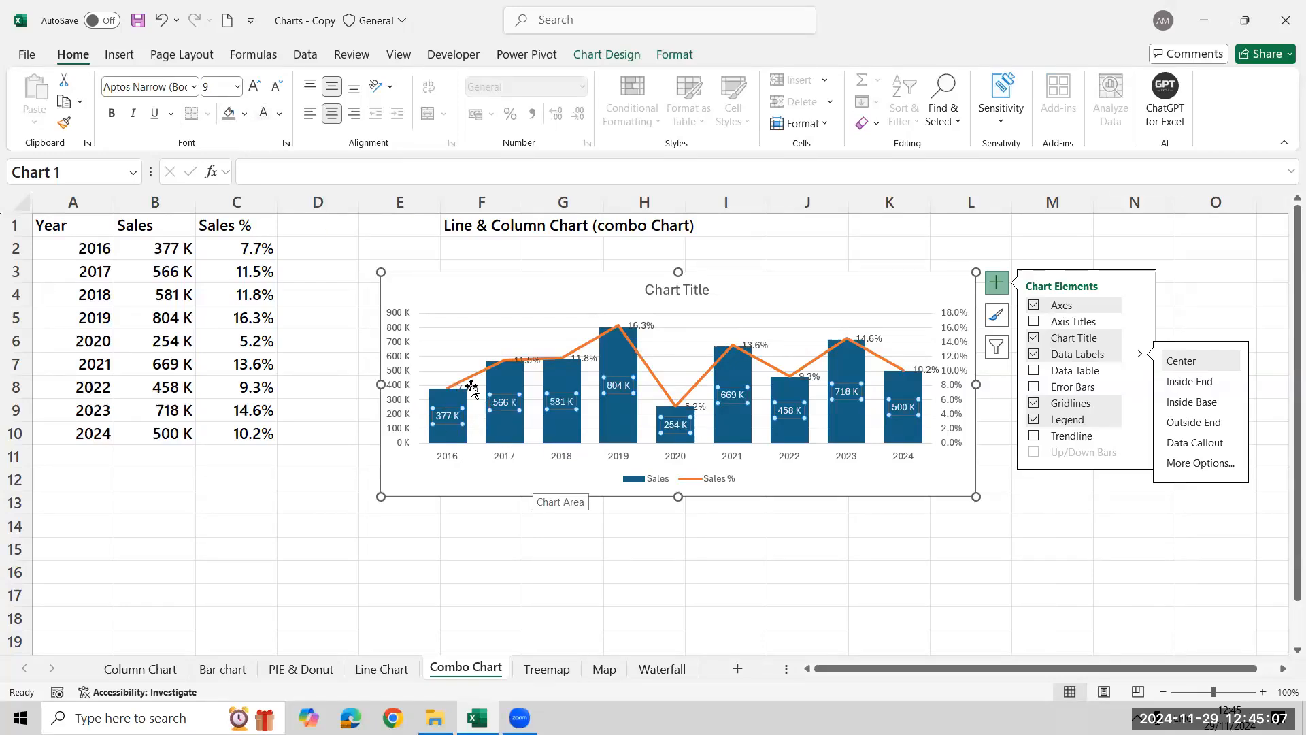
pyautogui.click(272, 479)
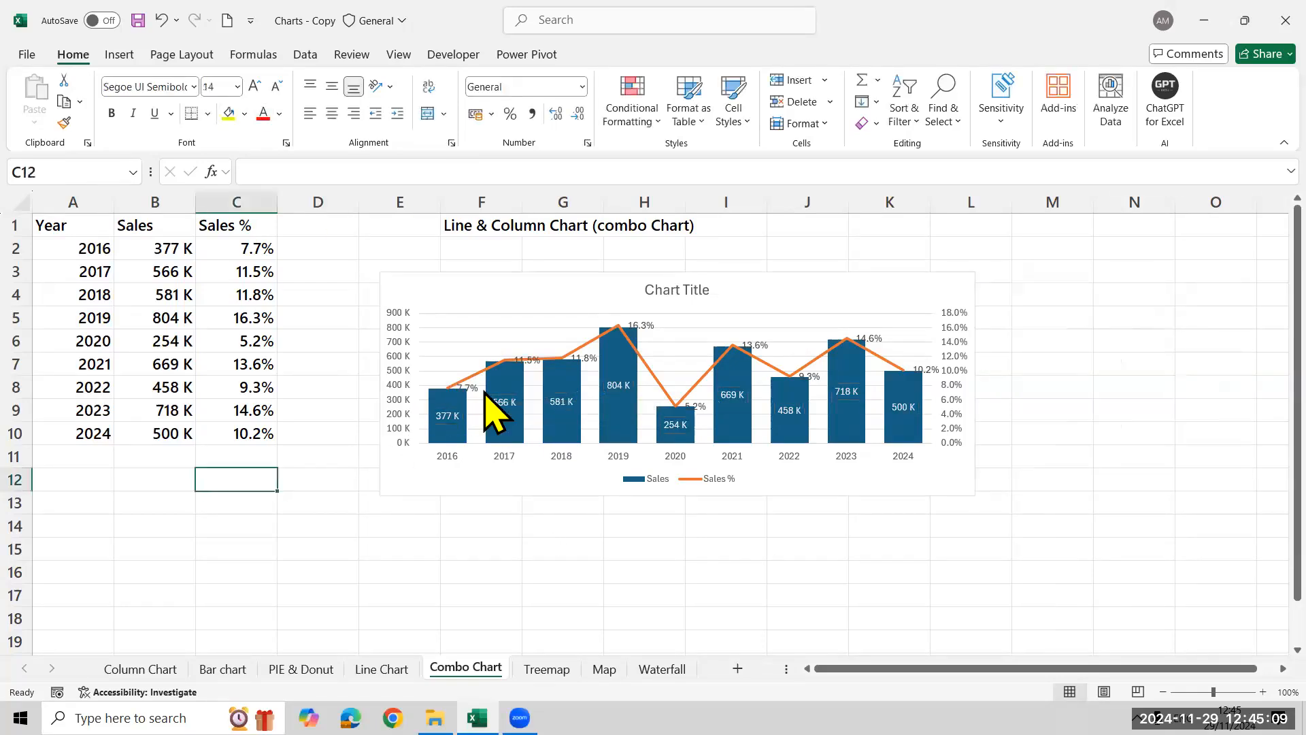
# Position the Sales % data labels above the line in the combo chart
pyautogui.click(463, 386)
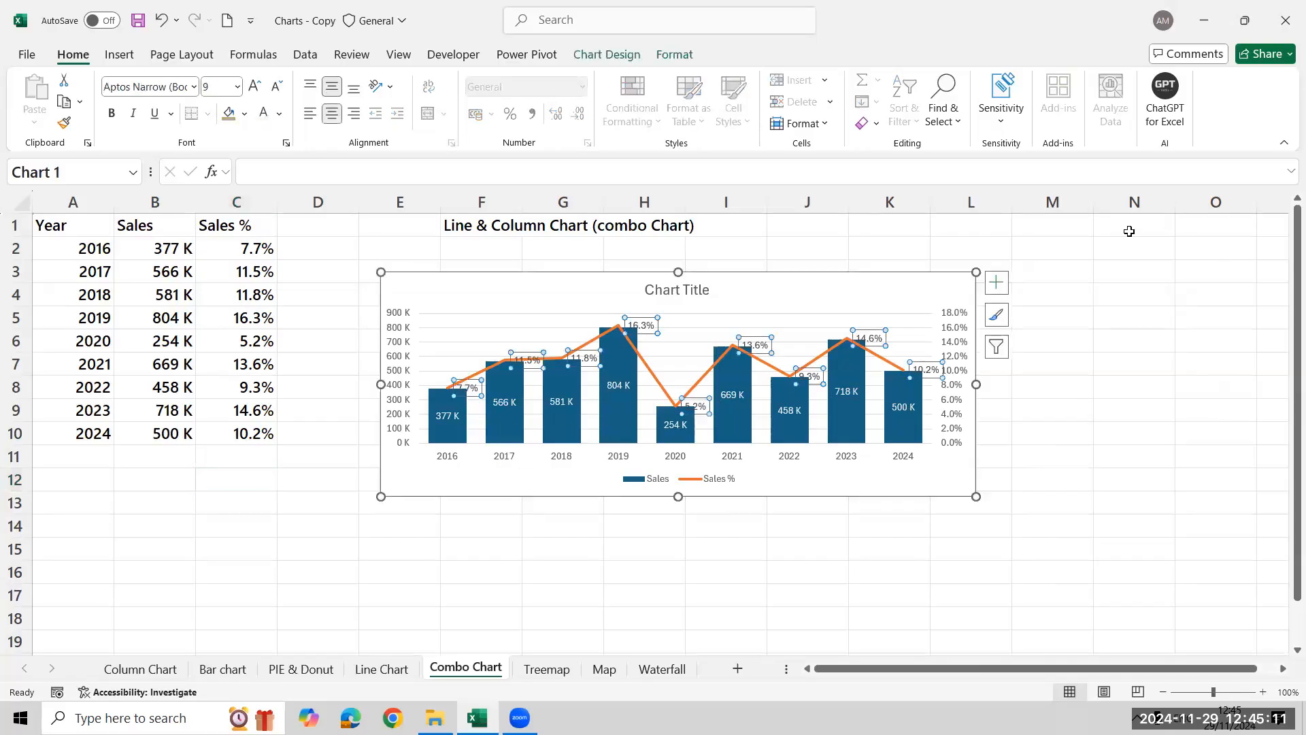
pyautogui.click(996, 283)
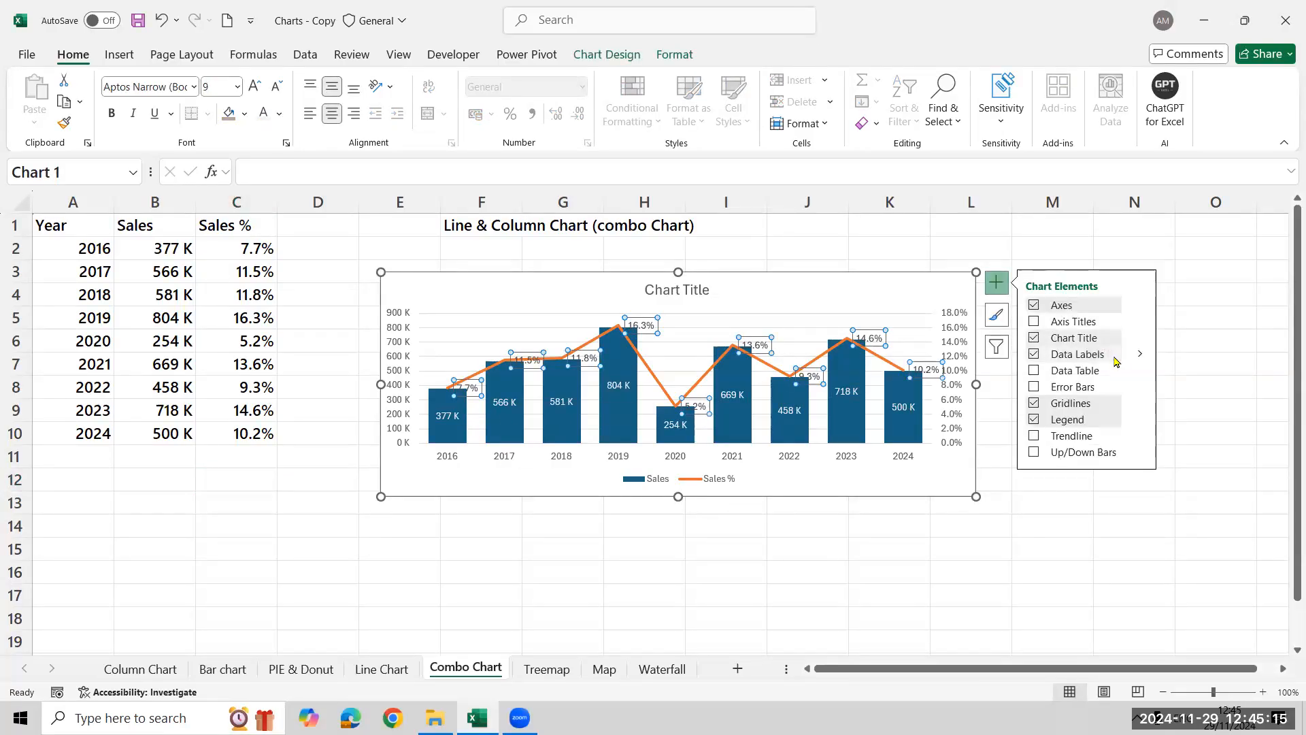
pyautogui.click(1141, 354)
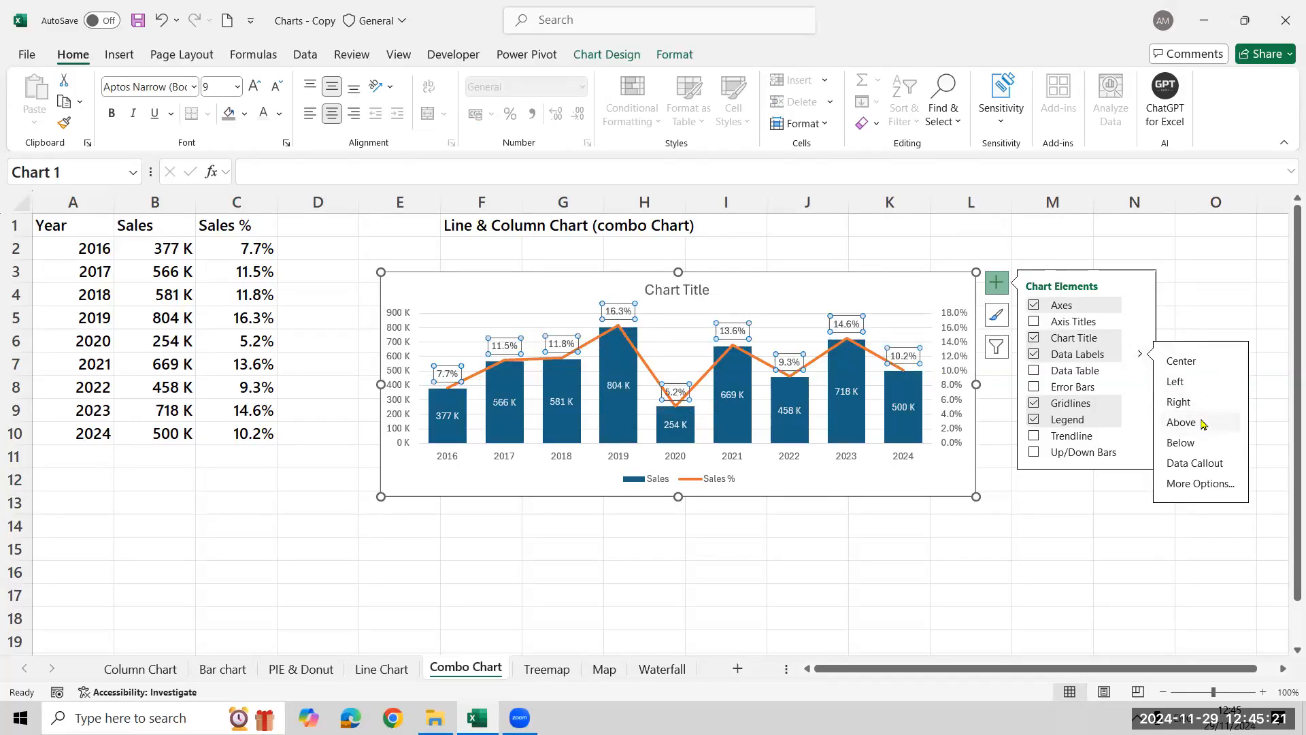
pyautogui.click(310, 574)
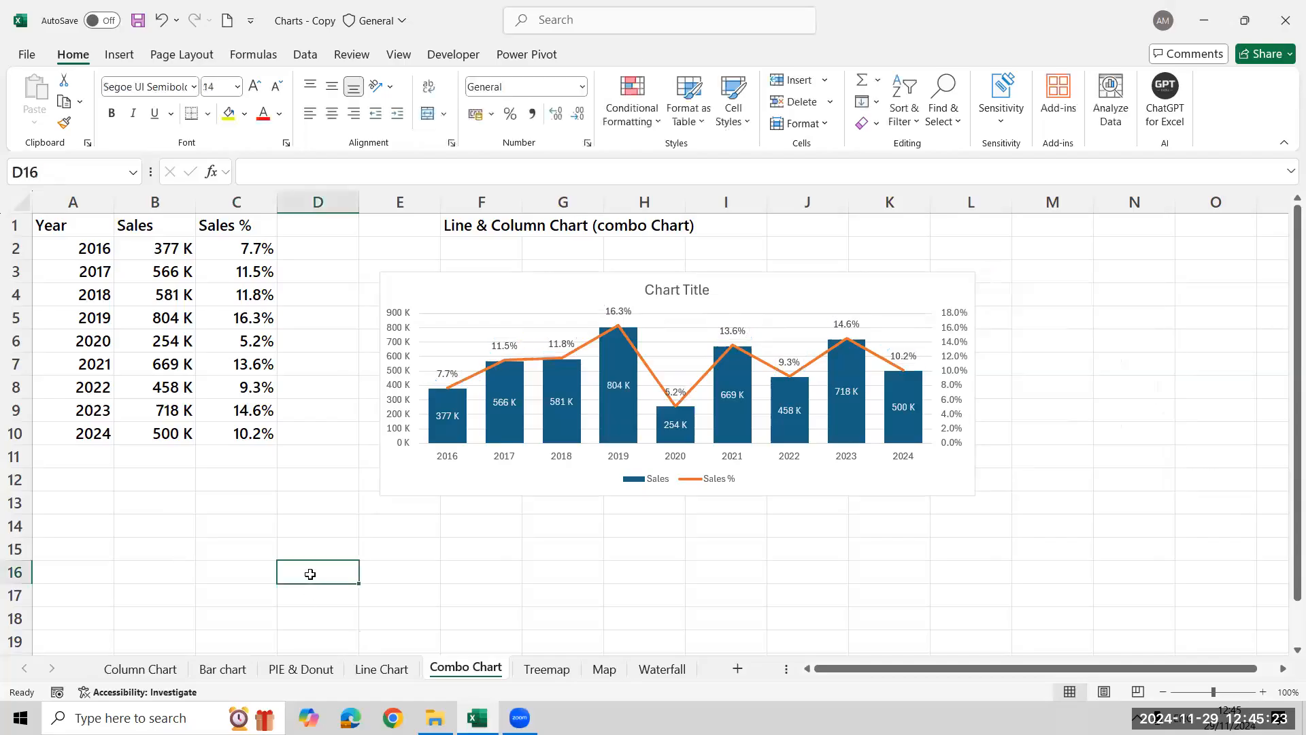
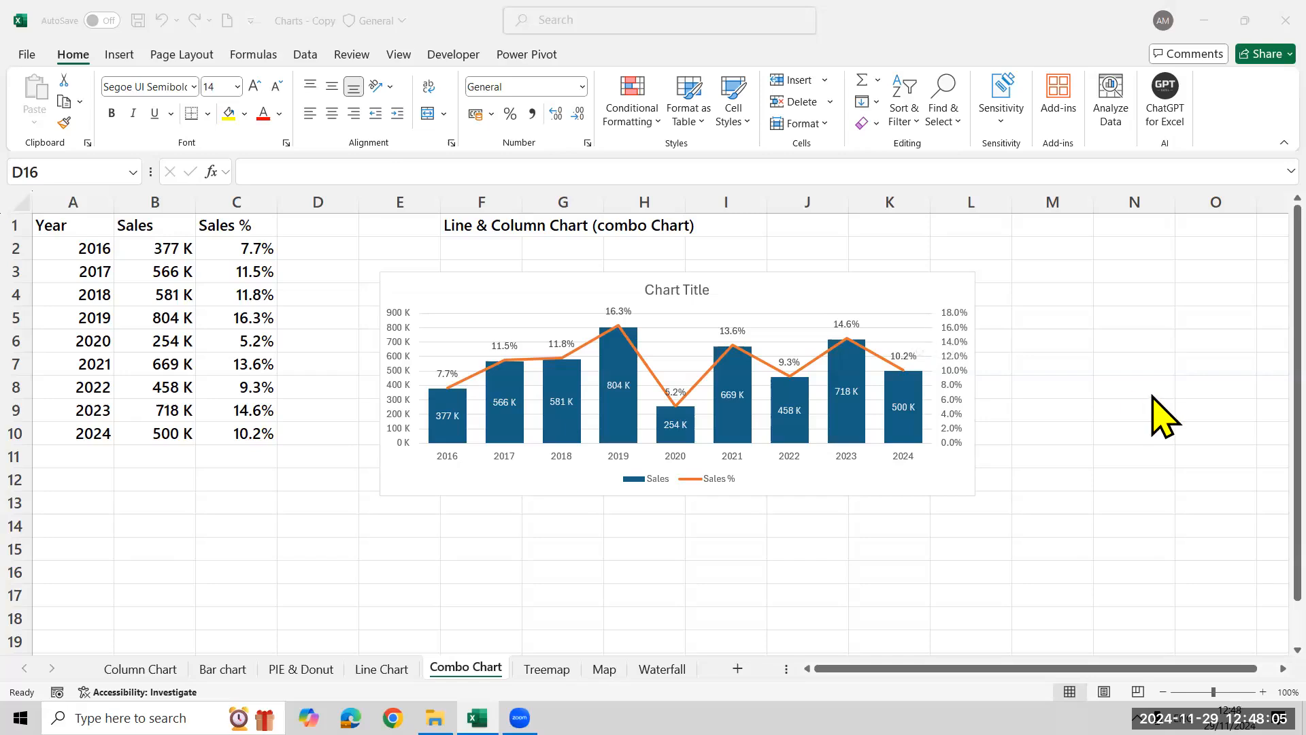
# Review the series options of the Sales columns, including the gap width, and close the formatting settings
pyautogui.click(444, 435)
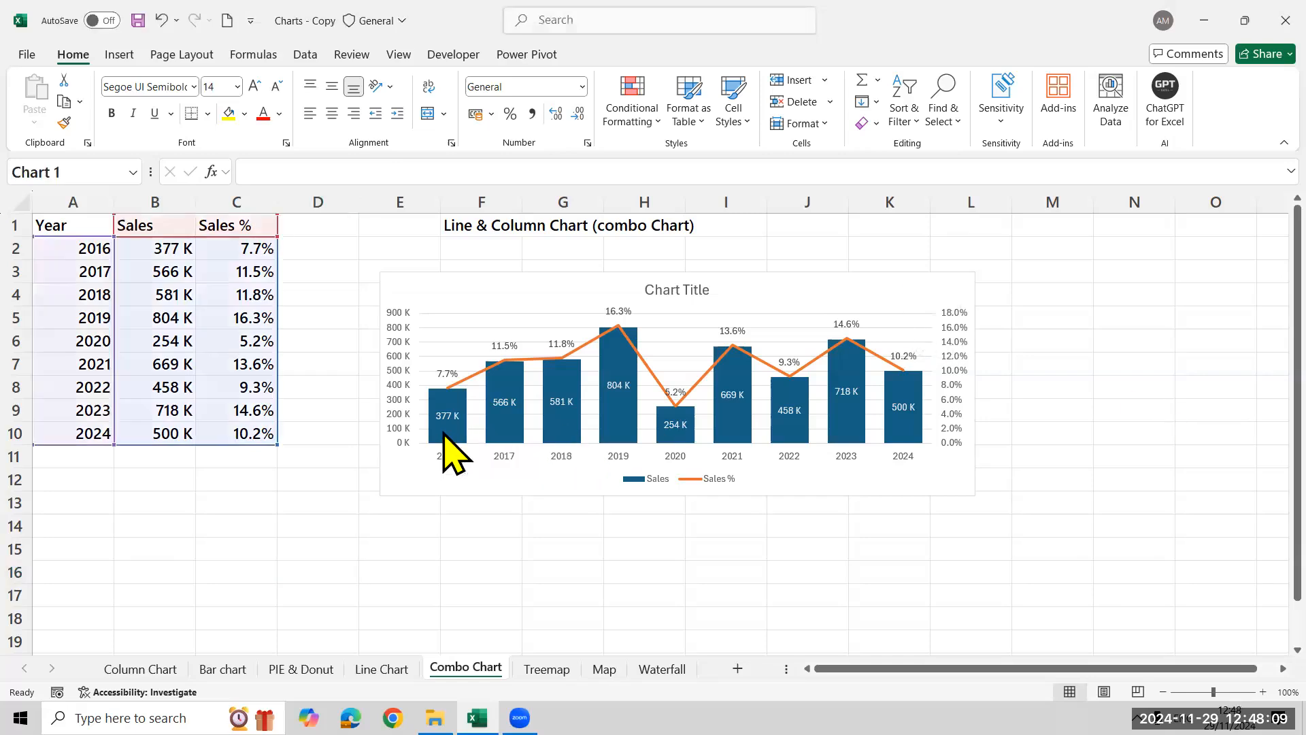
pyautogui.rightClick(444, 434)
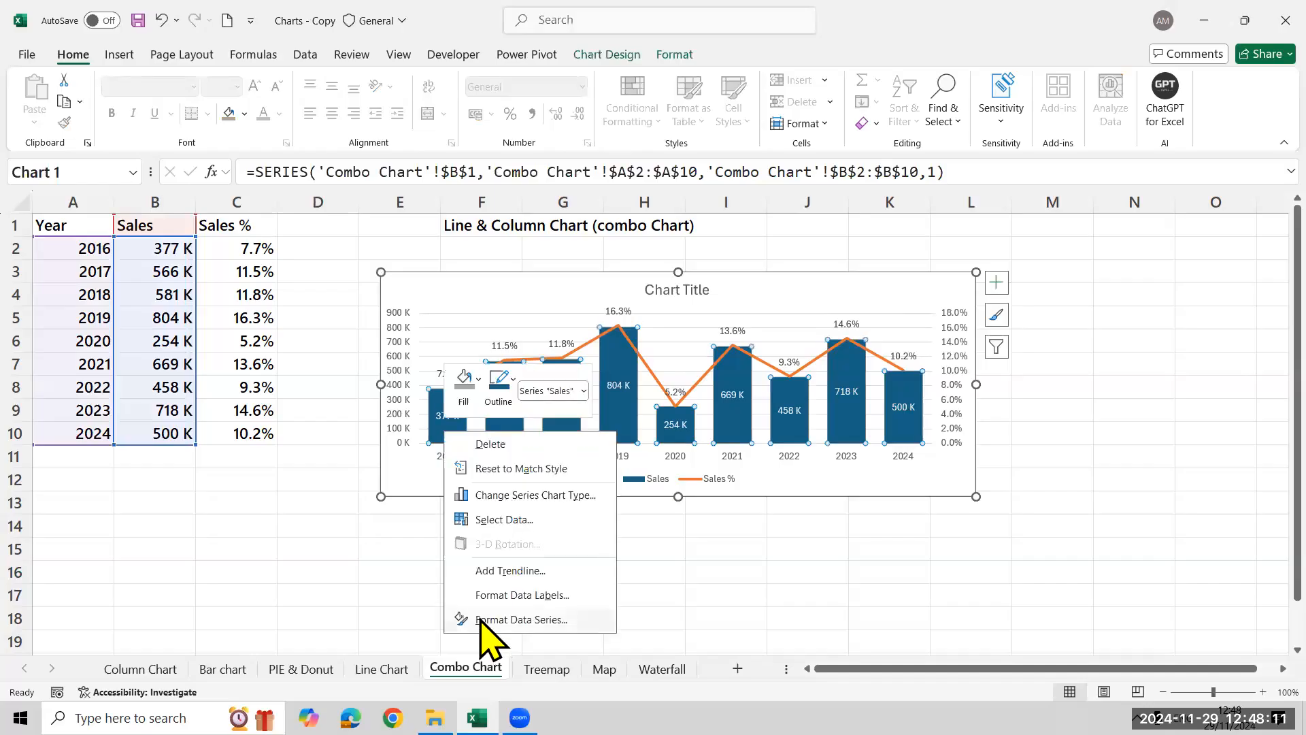
pyautogui.click(480, 619)
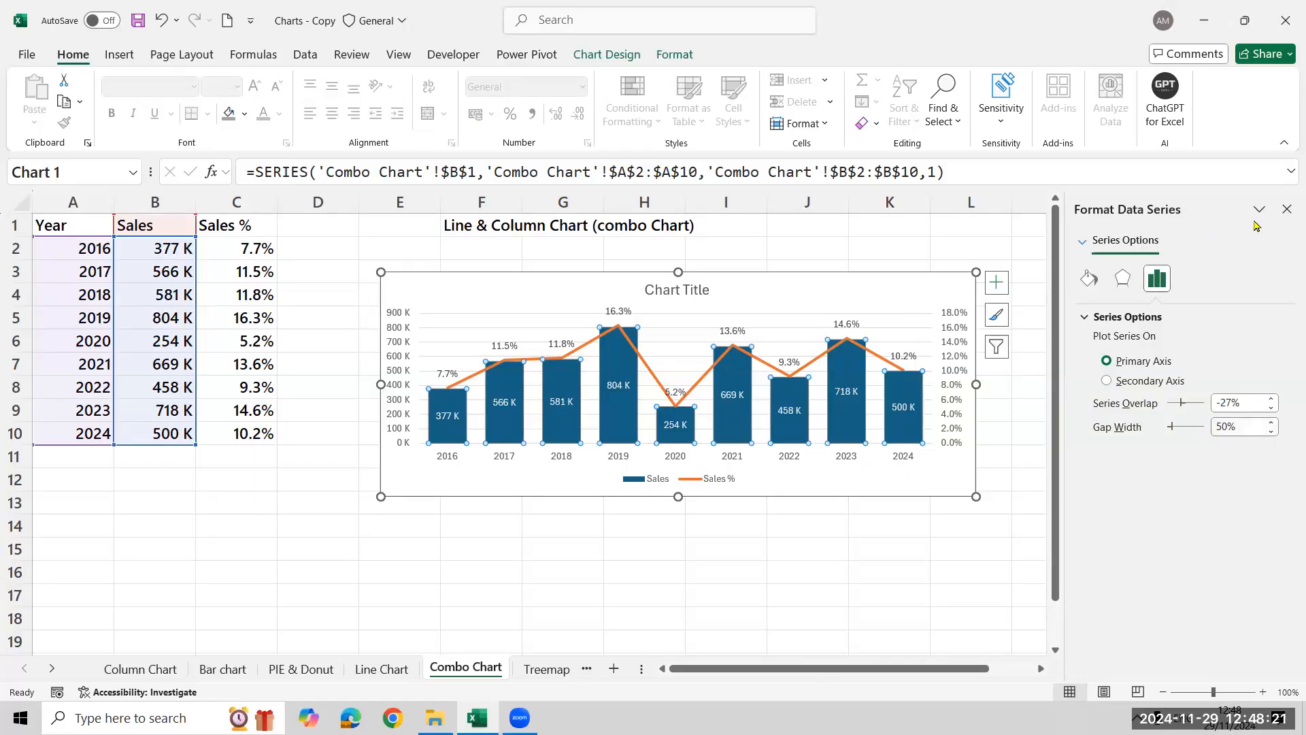
pyautogui.click(1281, 215)
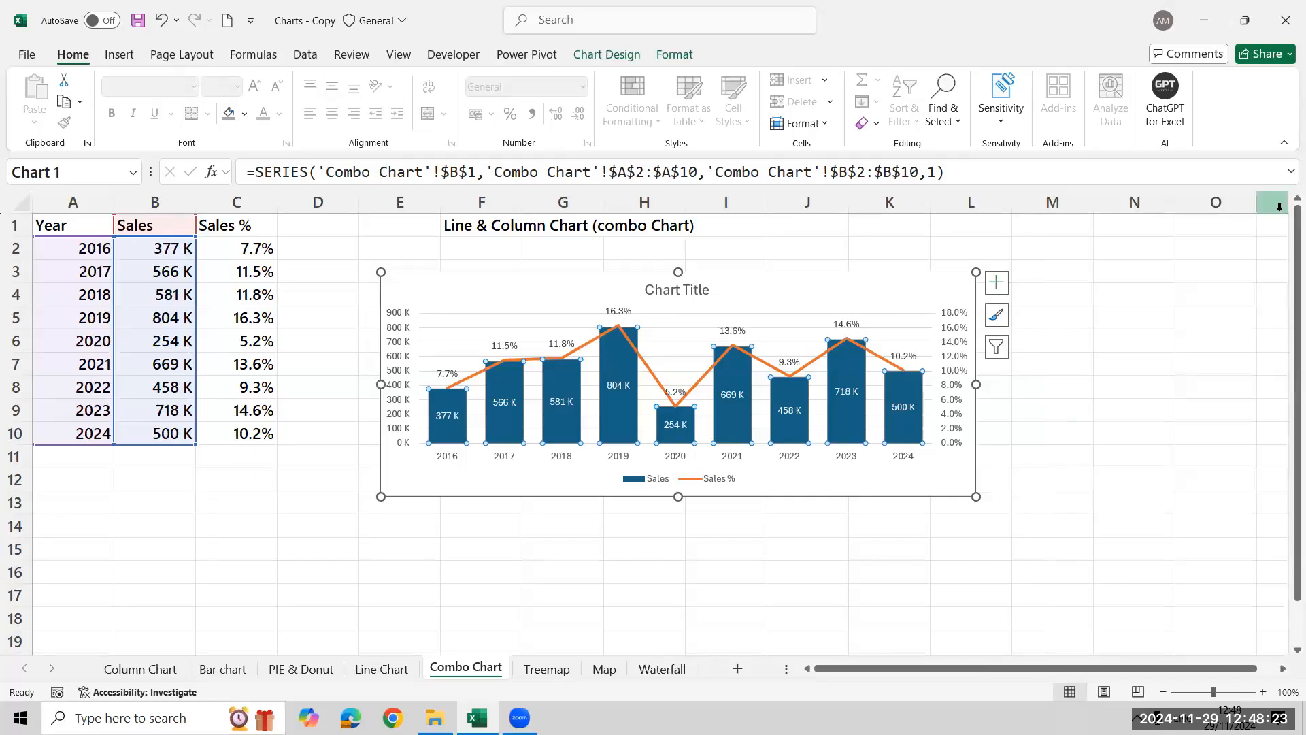
pyautogui.click(1144, 388)
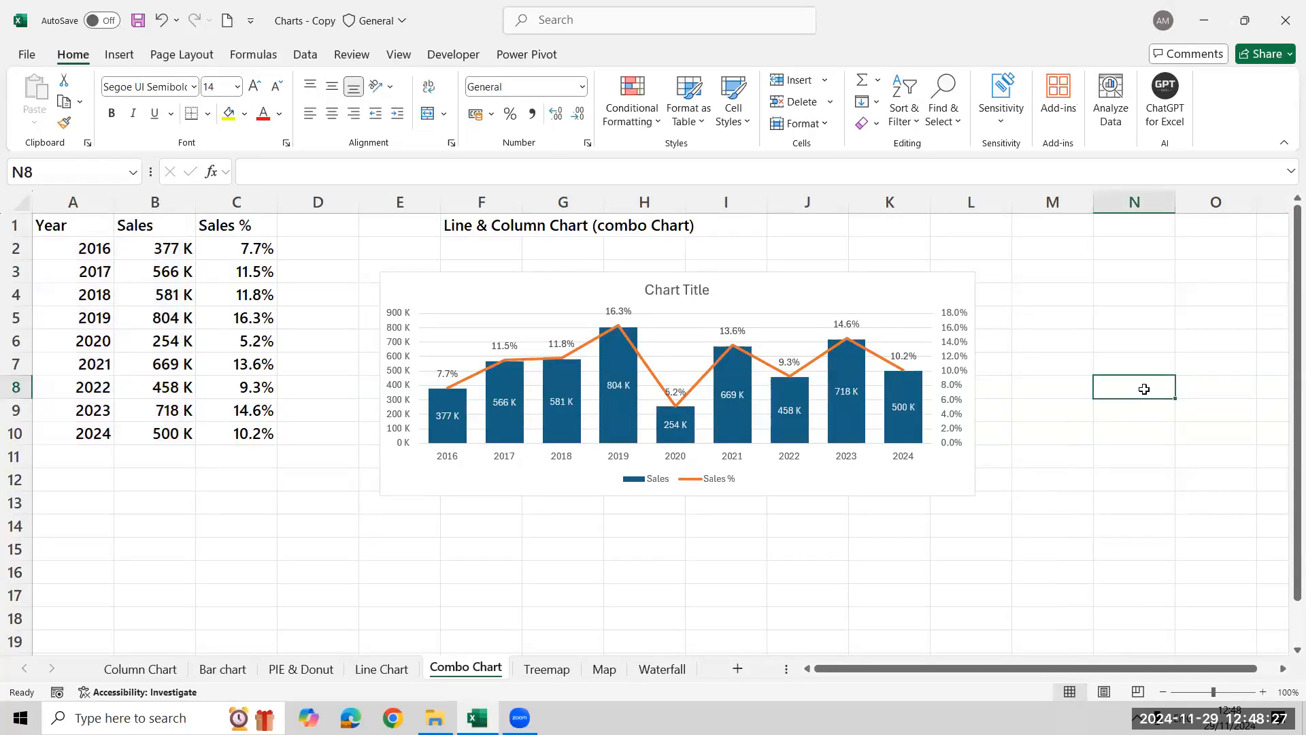
# Examine the axis bounds, units, display units and tick mark options of the secondary percentage axis
pyautogui.rightClick(951, 350)
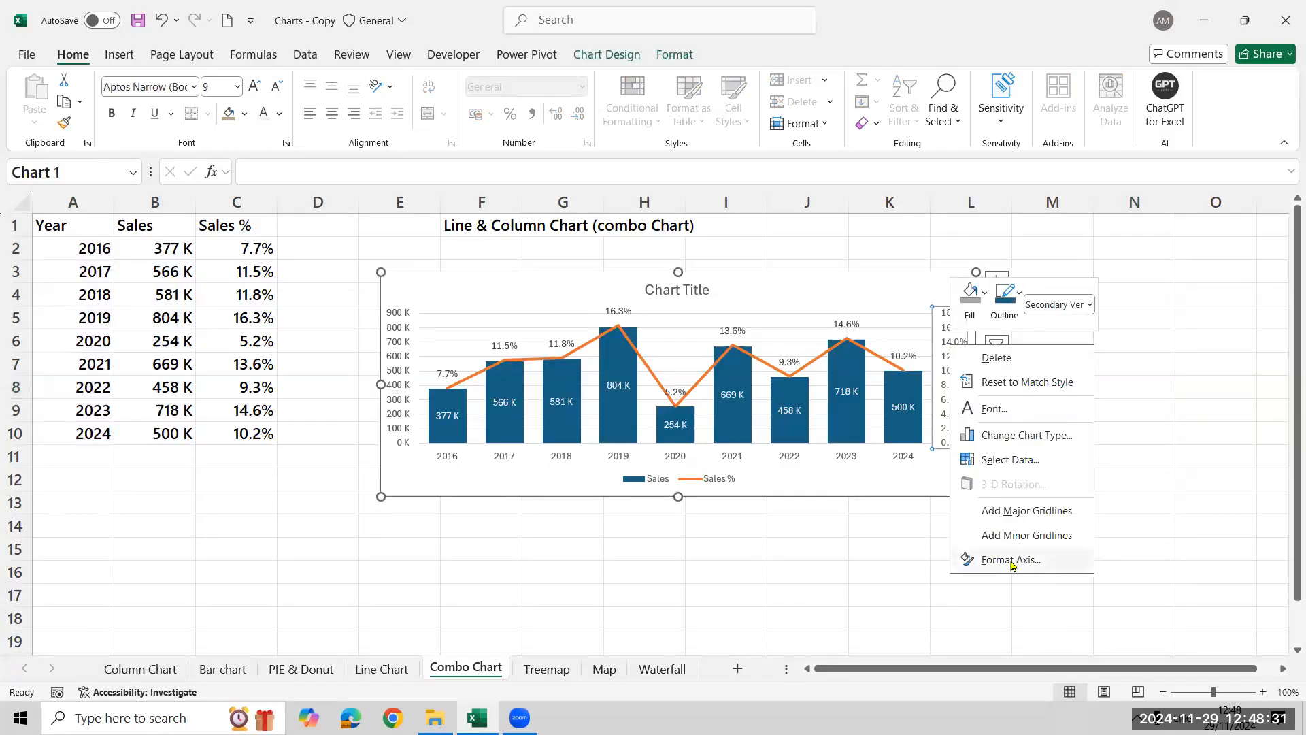
pyautogui.click(1012, 561)
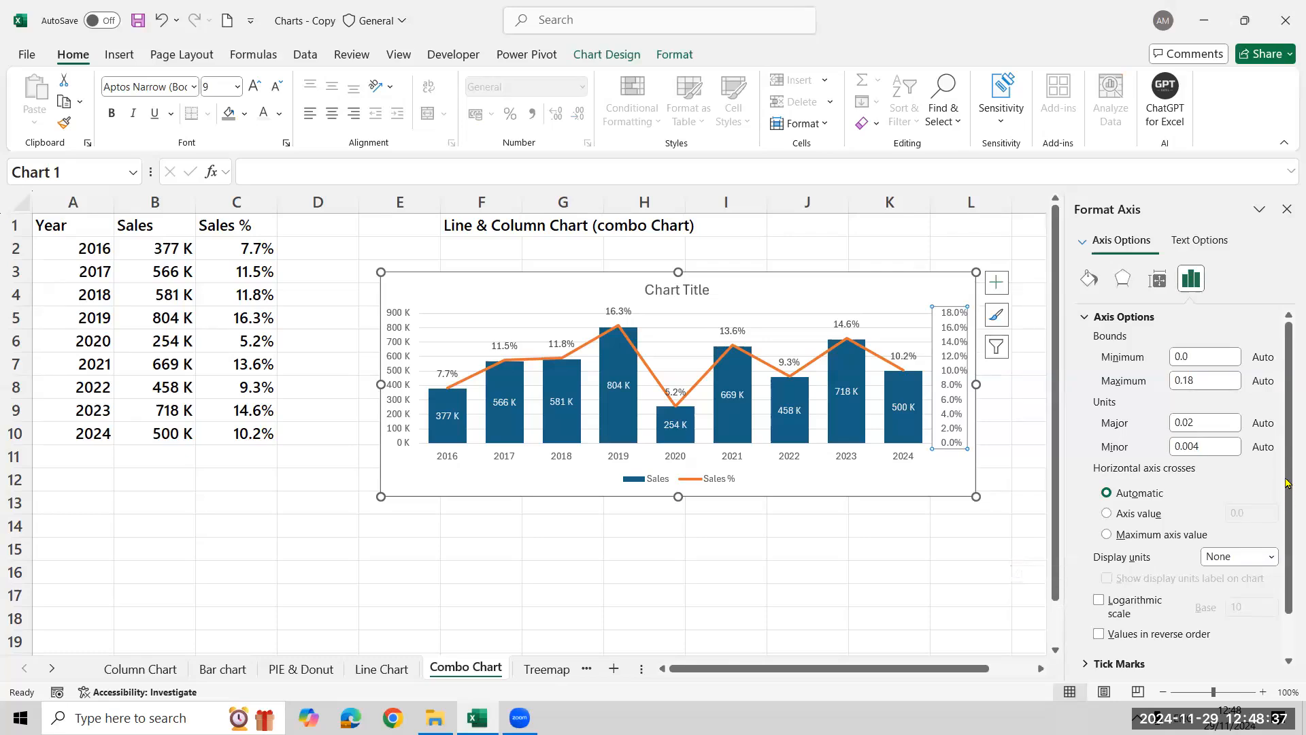
pyautogui.click(1271, 558)
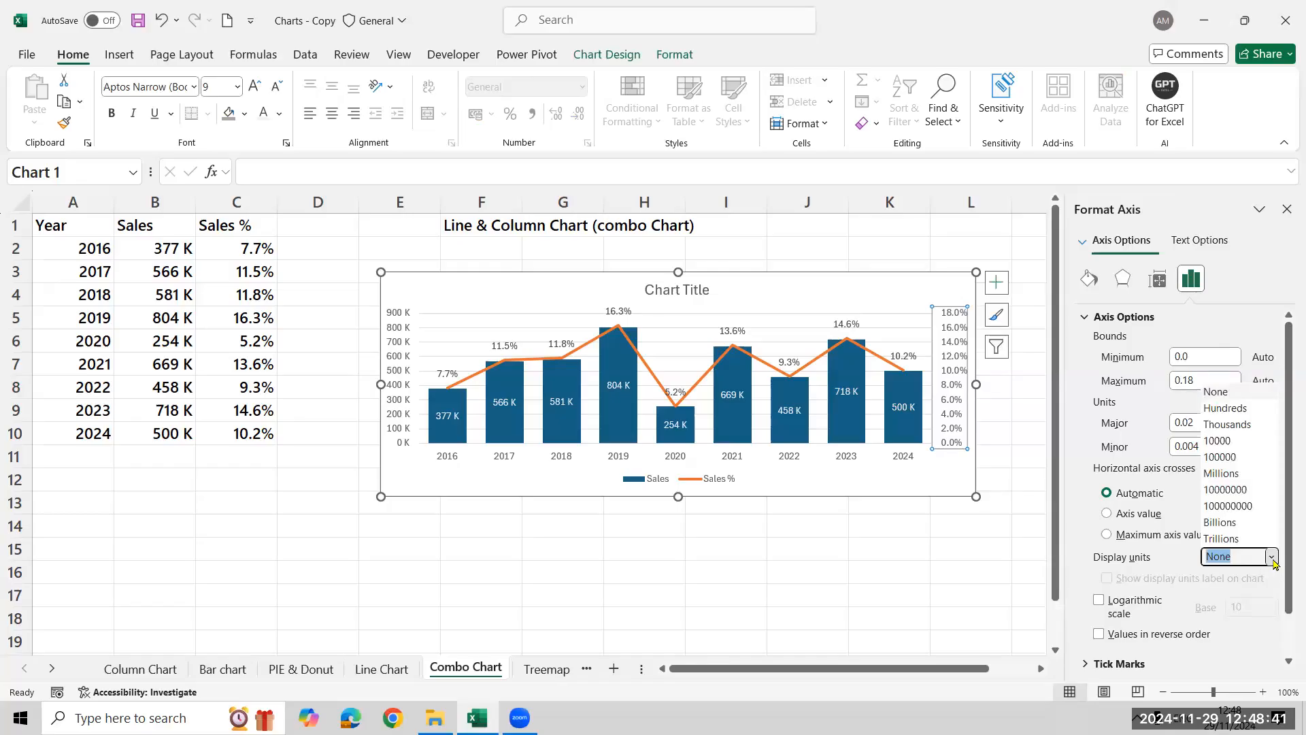
pyautogui.click(1273, 559)
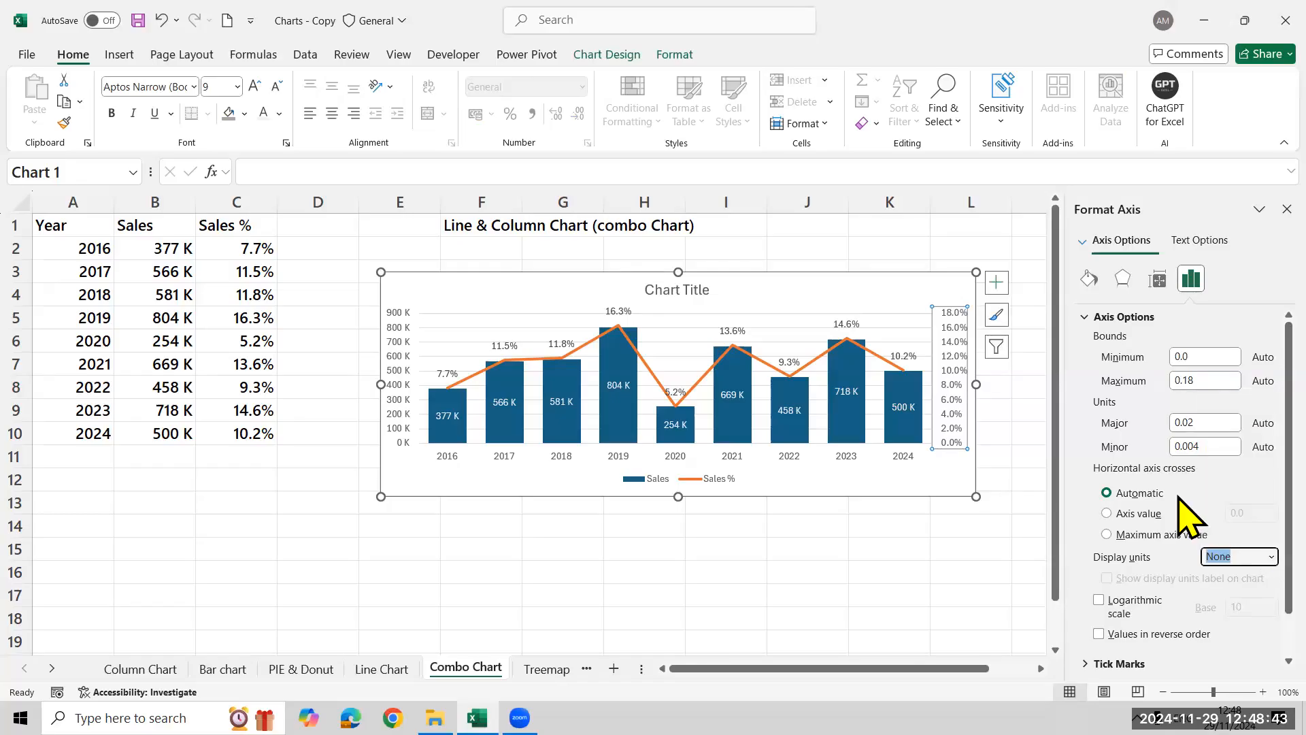
pyautogui.scroll(-1, 1182, 512)
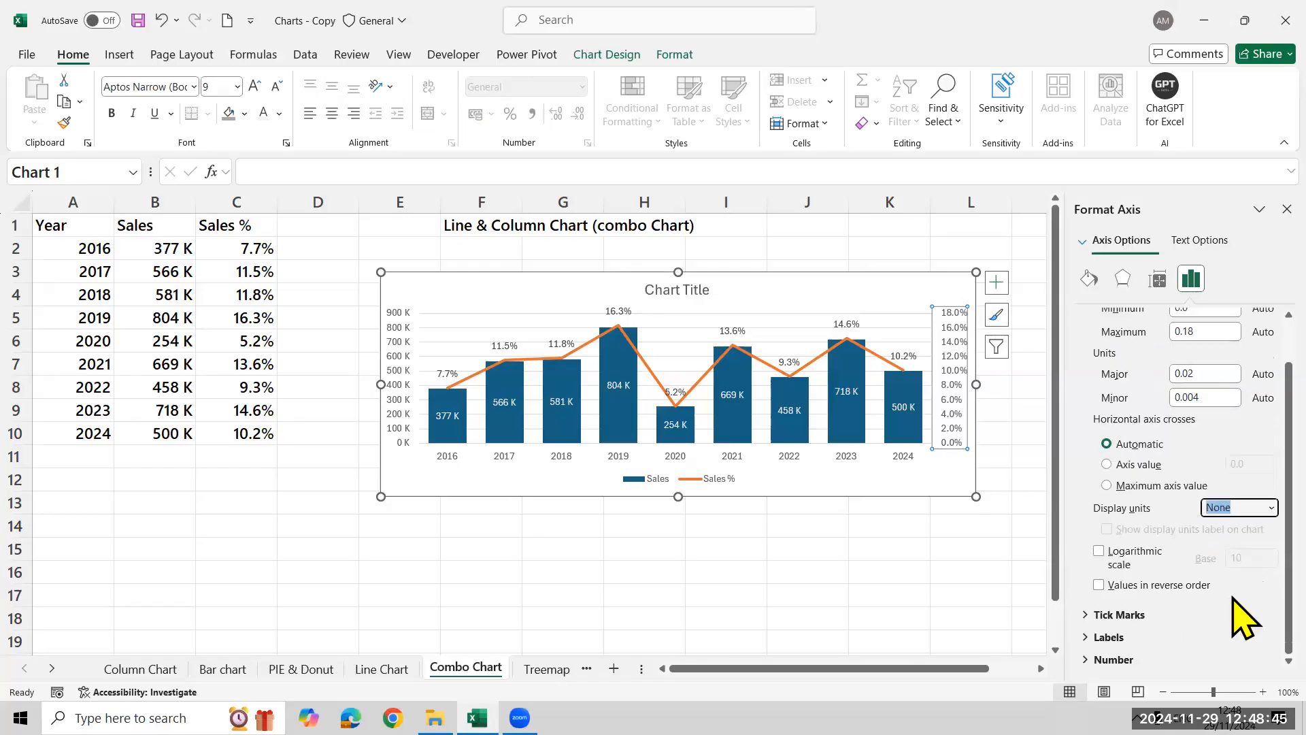
pyautogui.scroll(1, 1168, 491)
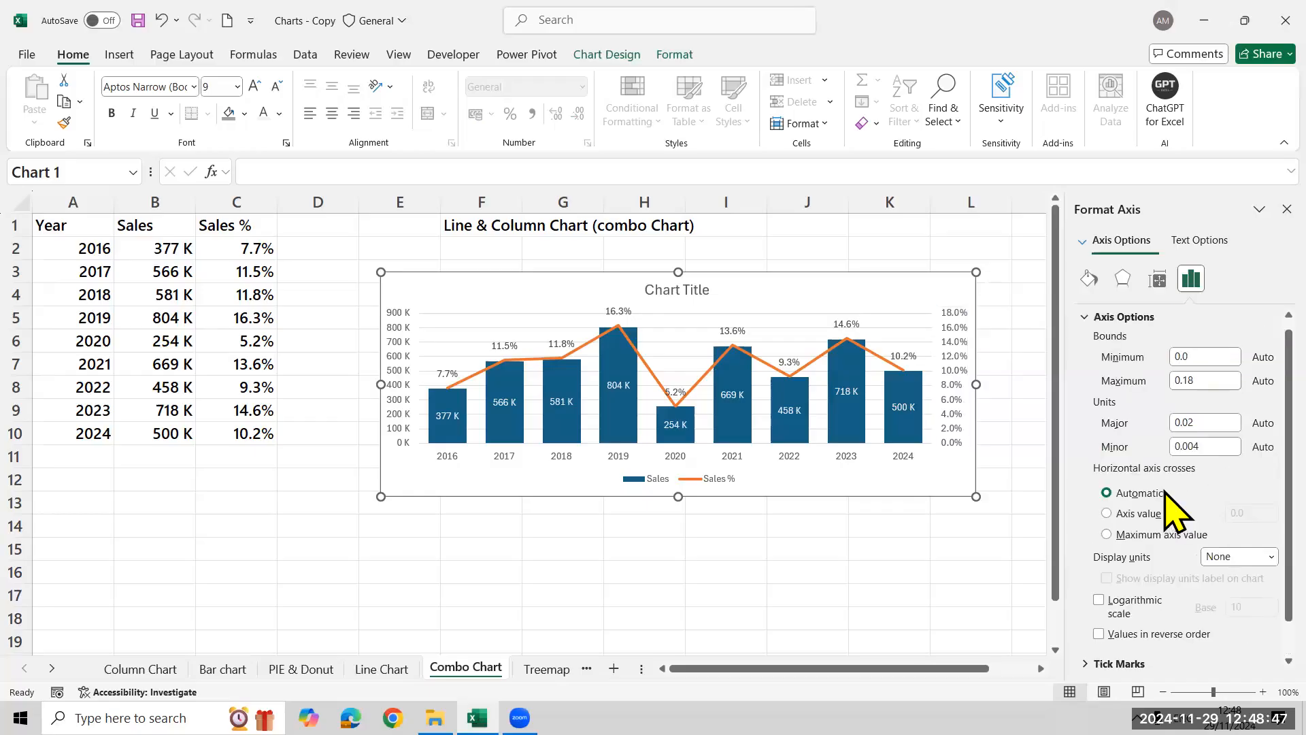
pyautogui.click(1085, 317)
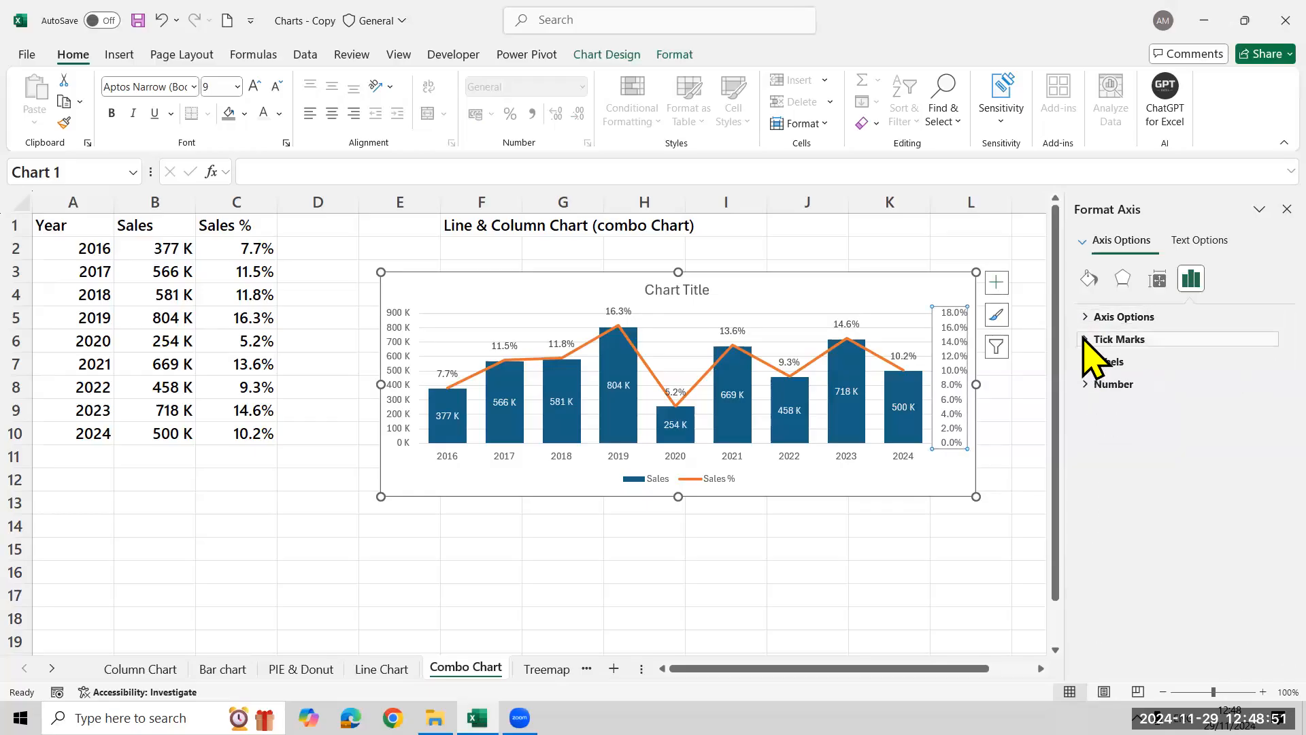
pyautogui.click(1085, 339)
pyautogui.click(1092, 341)
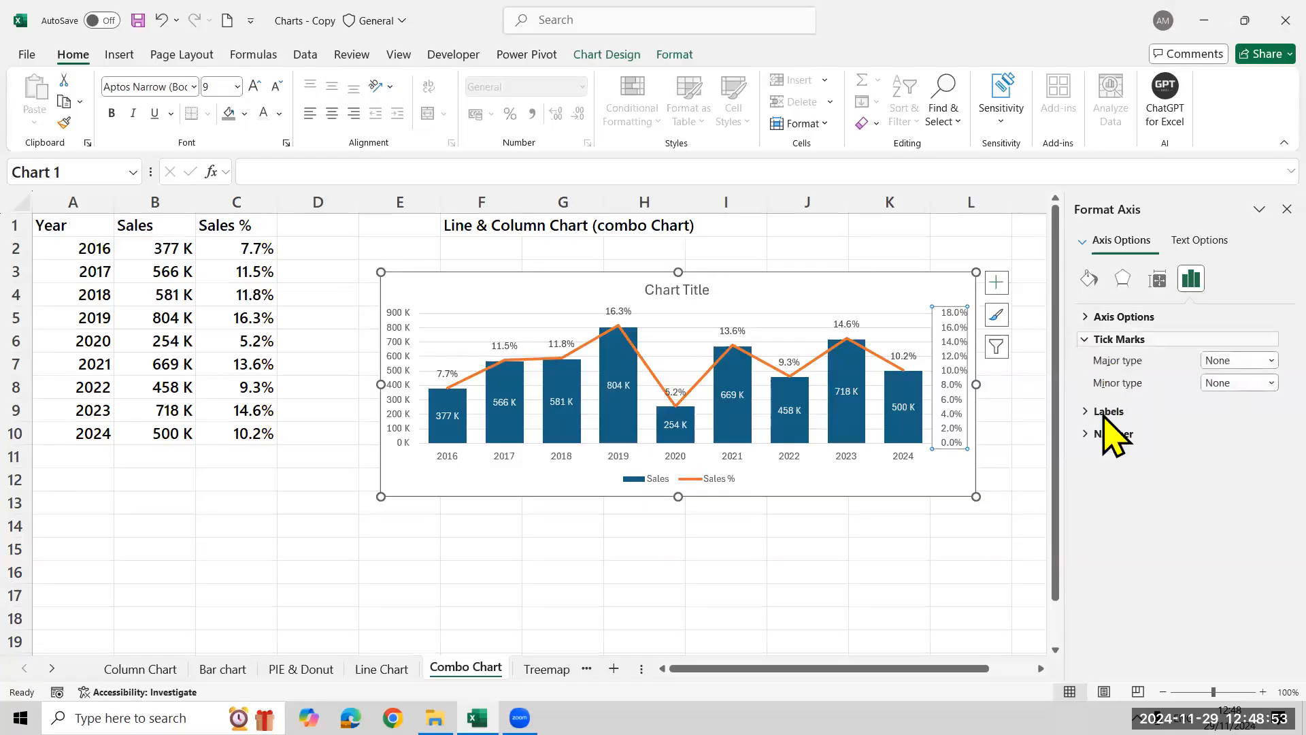
# Try None as the secondary axis's label position and return it to Next to Axis
pyautogui.click(1084, 362)
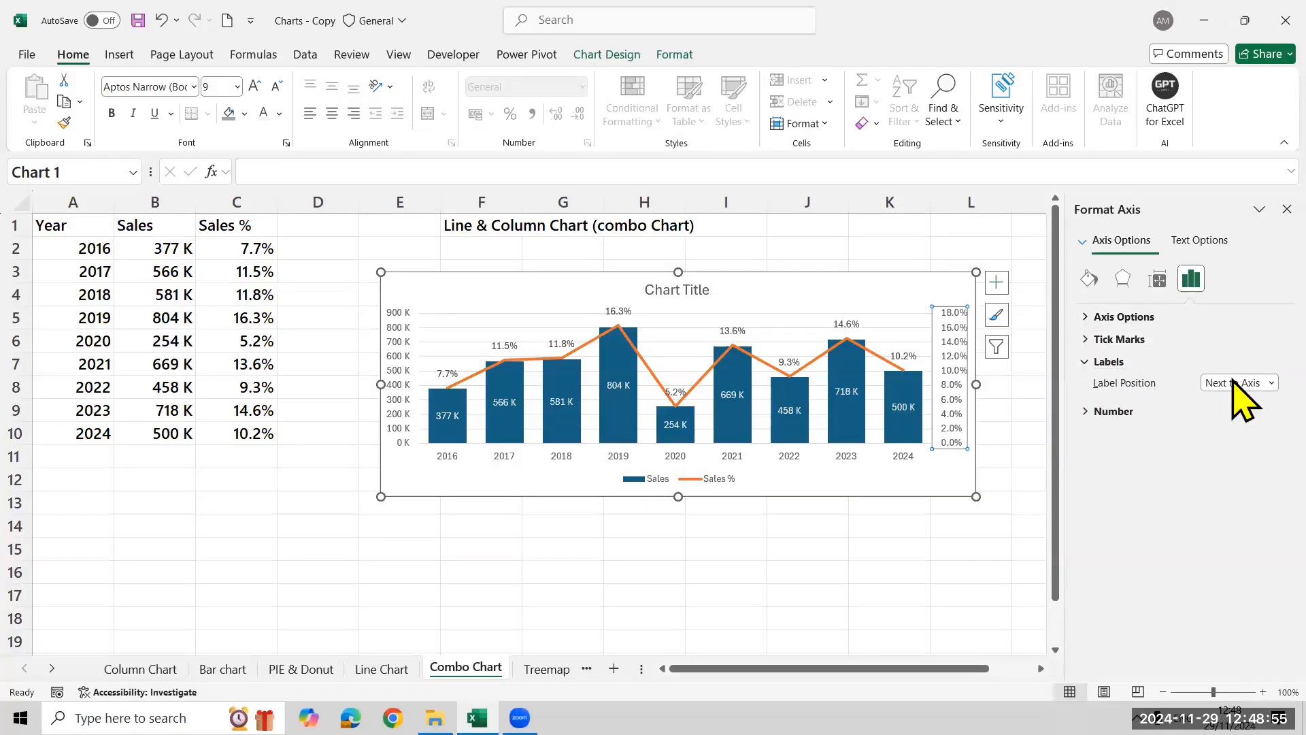
pyautogui.click(1234, 383)
pyautogui.click(1234, 449)
pyautogui.click(1234, 384)
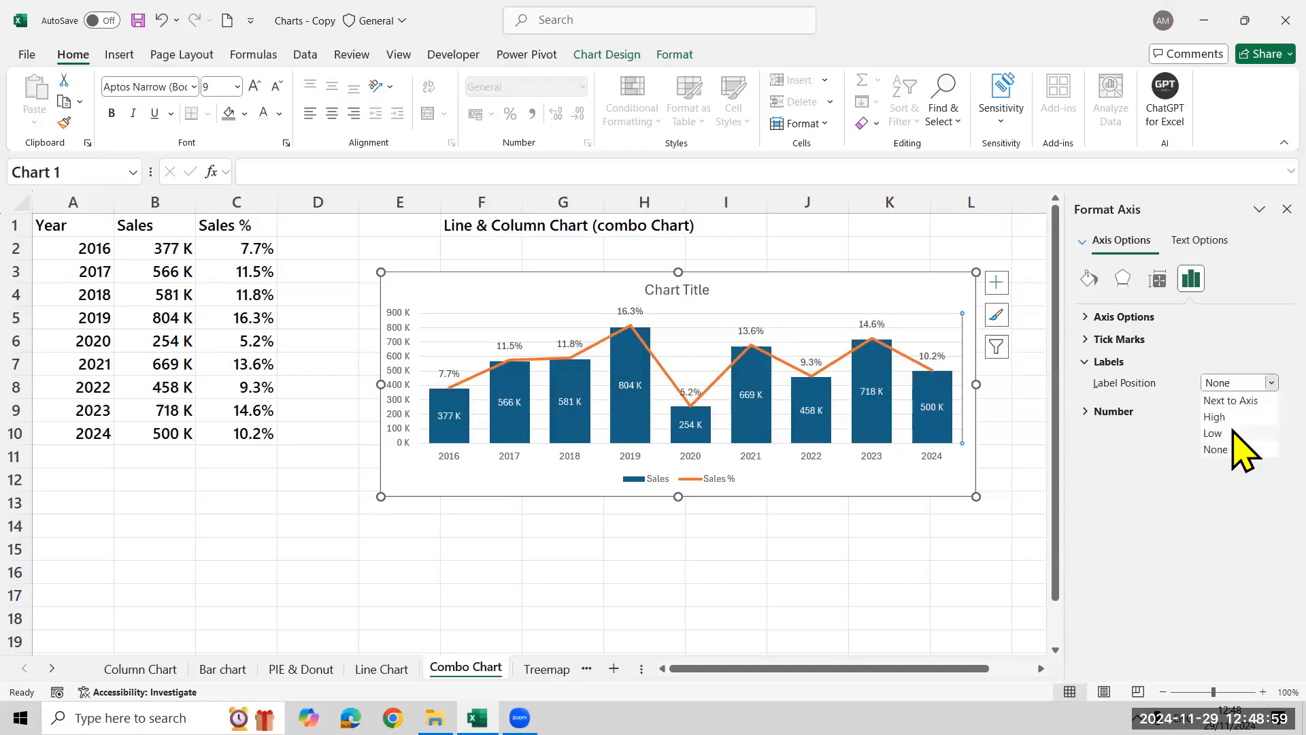
pyautogui.click(1084, 361)
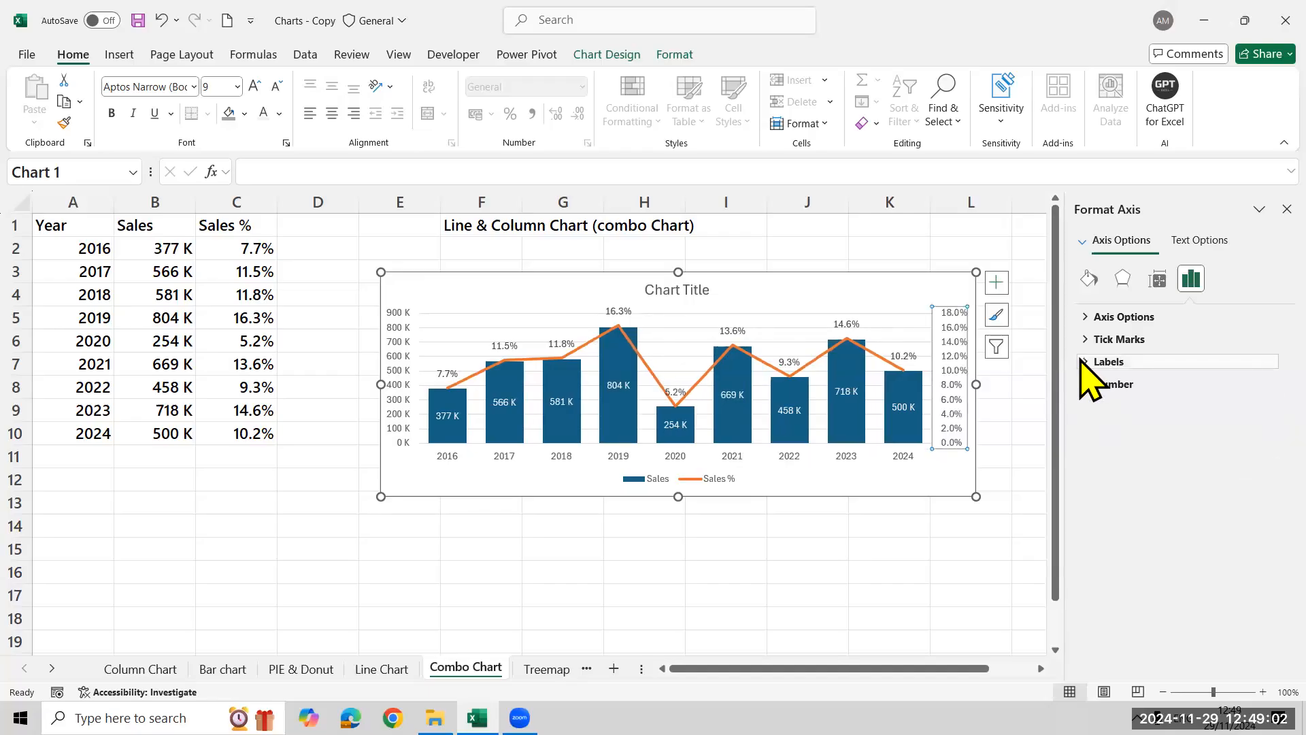
pyautogui.click(753, 535)
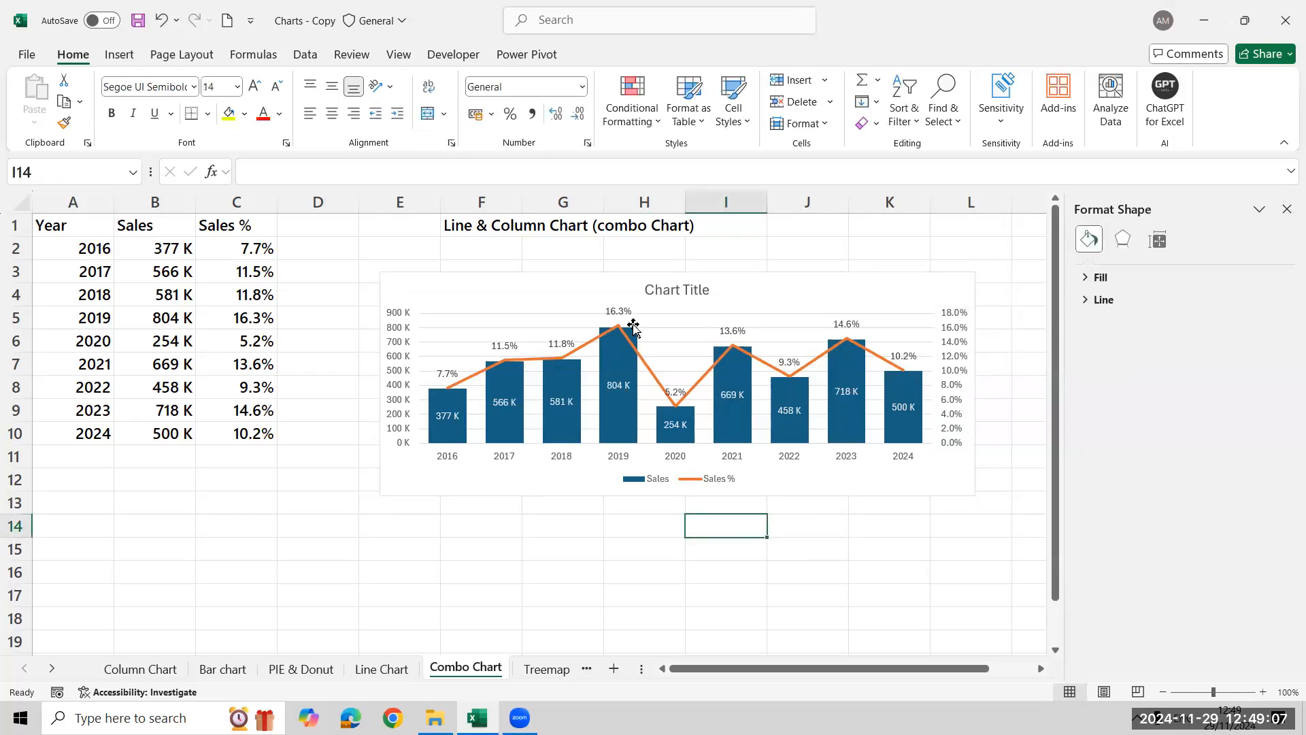
pyautogui.click(609, 335)
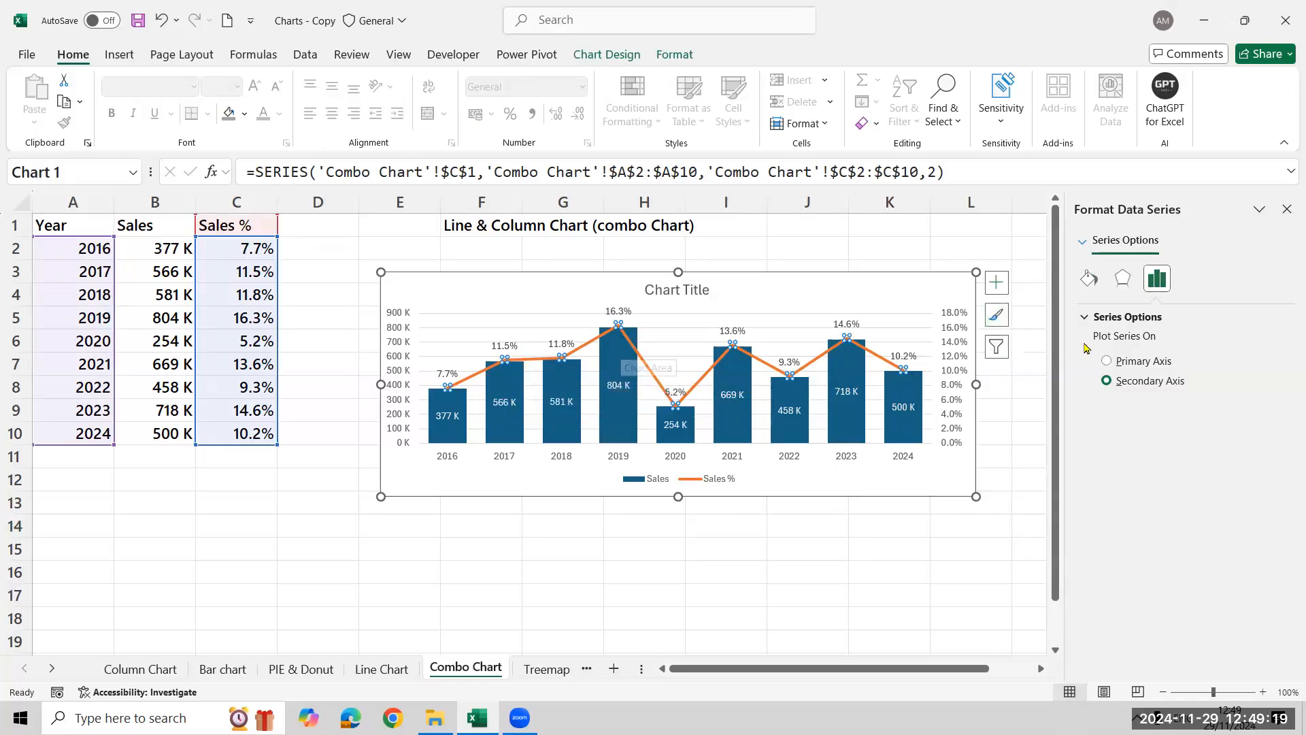
pyautogui.click(1286, 209)
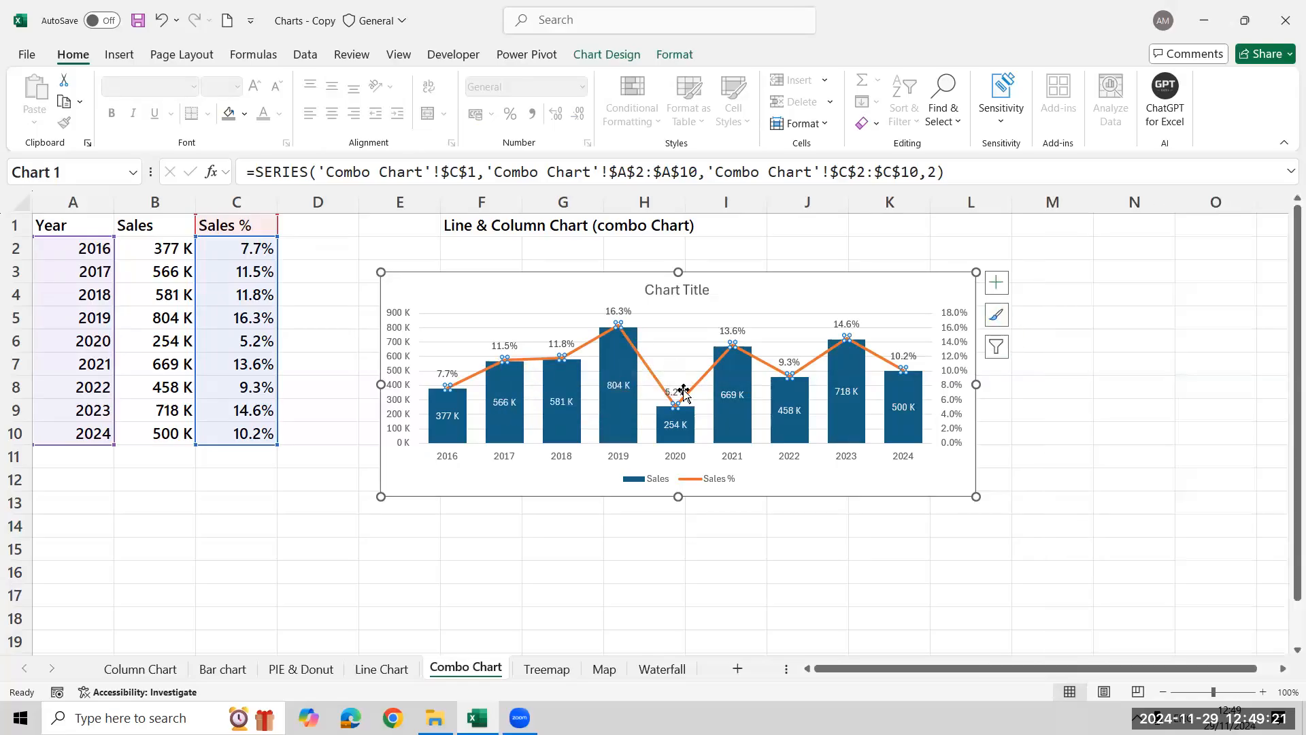
pyautogui.click(1133, 269)
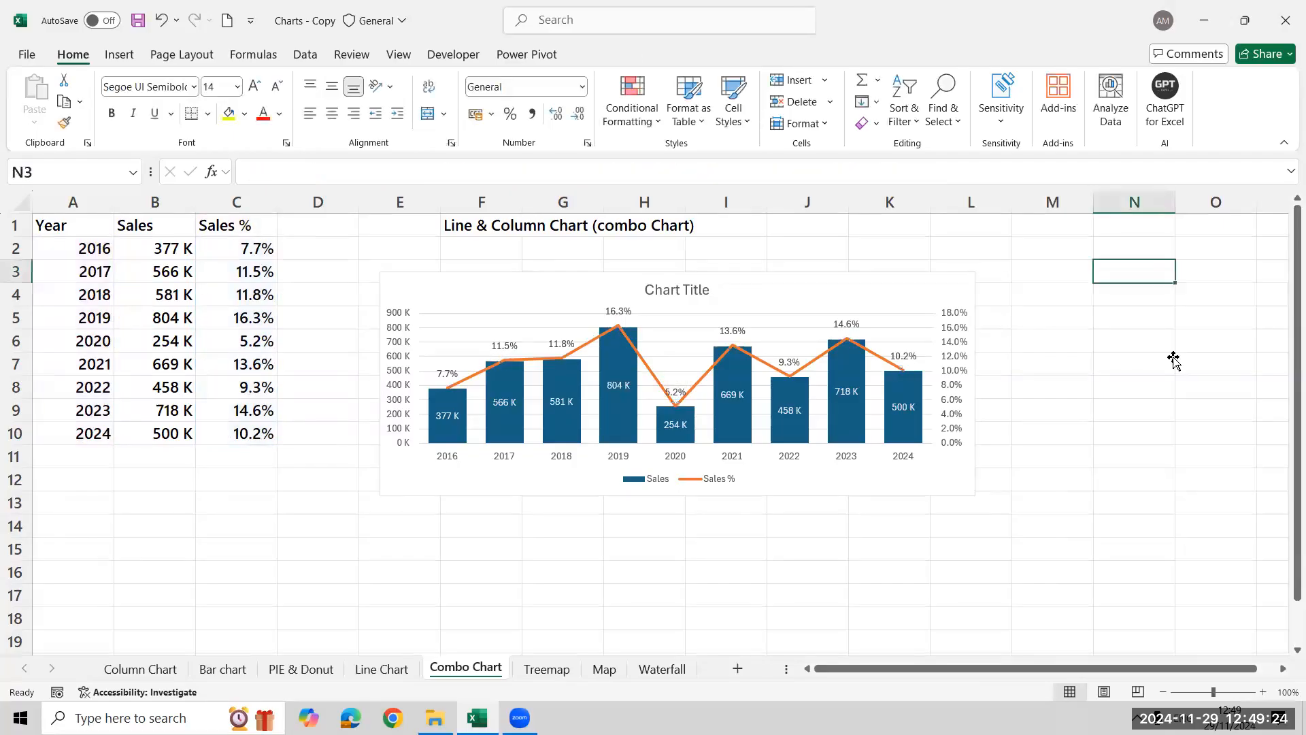
# Add built-in triangle markers of size 7 to the Sales % line in the combo chart
pyautogui.click(590, 348)
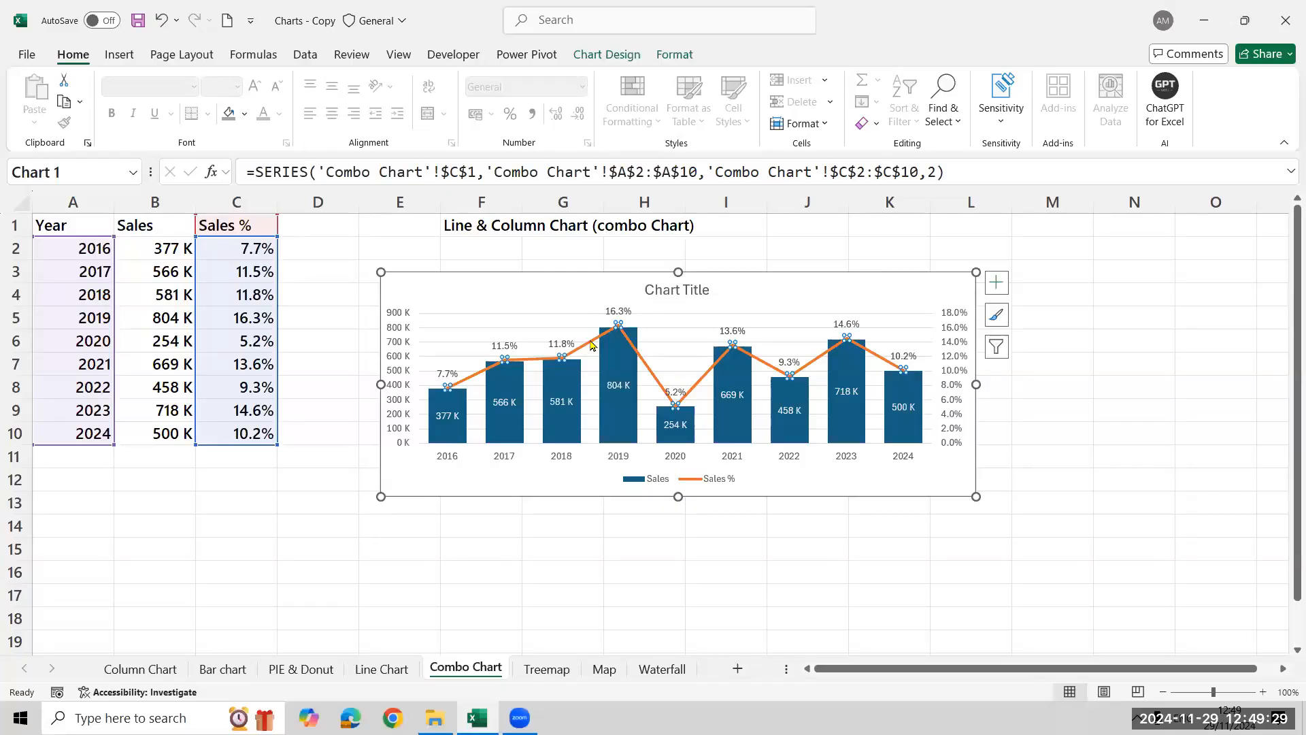
pyautogui.rightClick(590, 341)
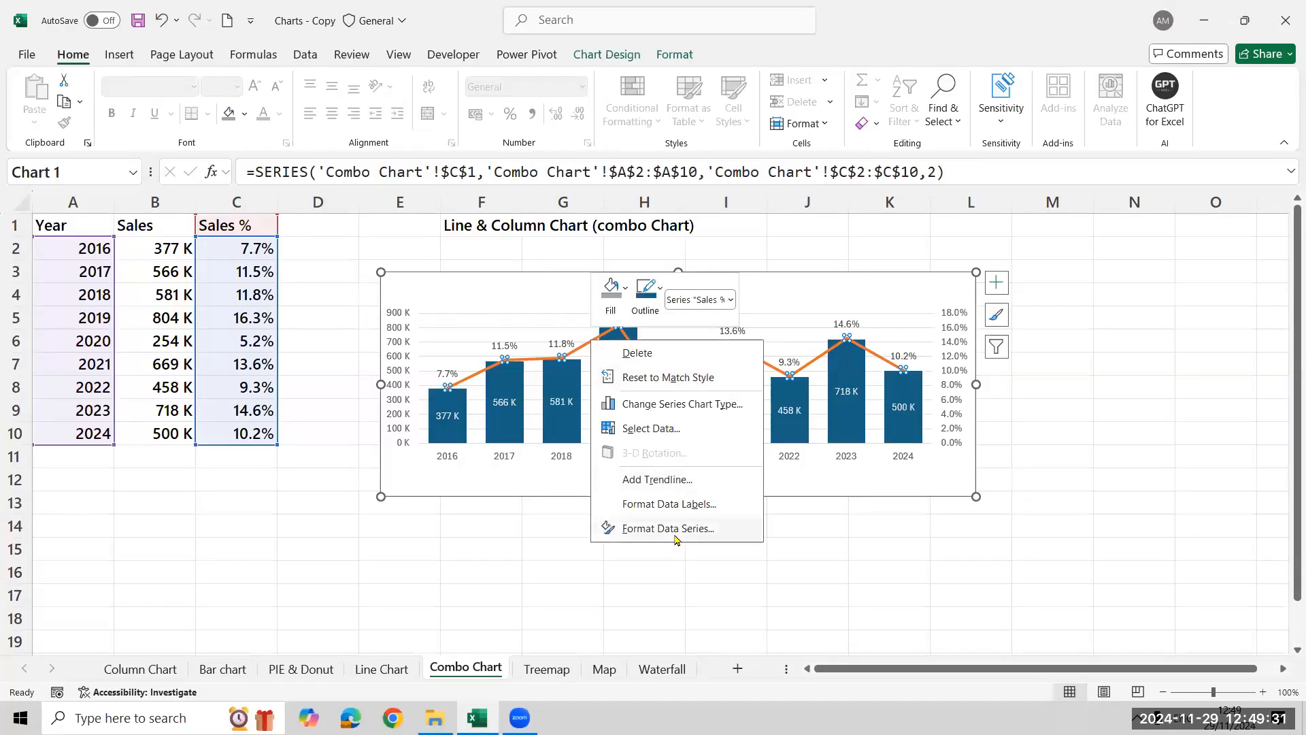
pyautogui.click(675, 534)
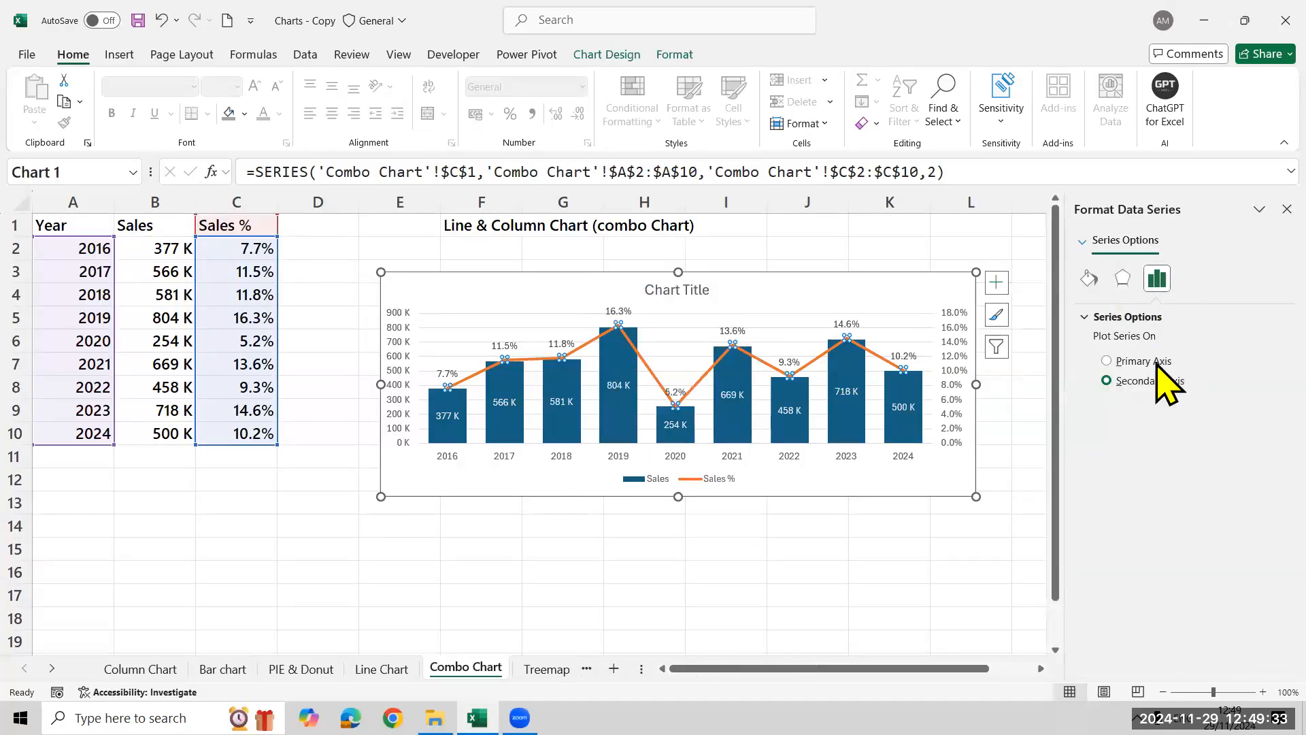
pyautogui.click(1091, 279)
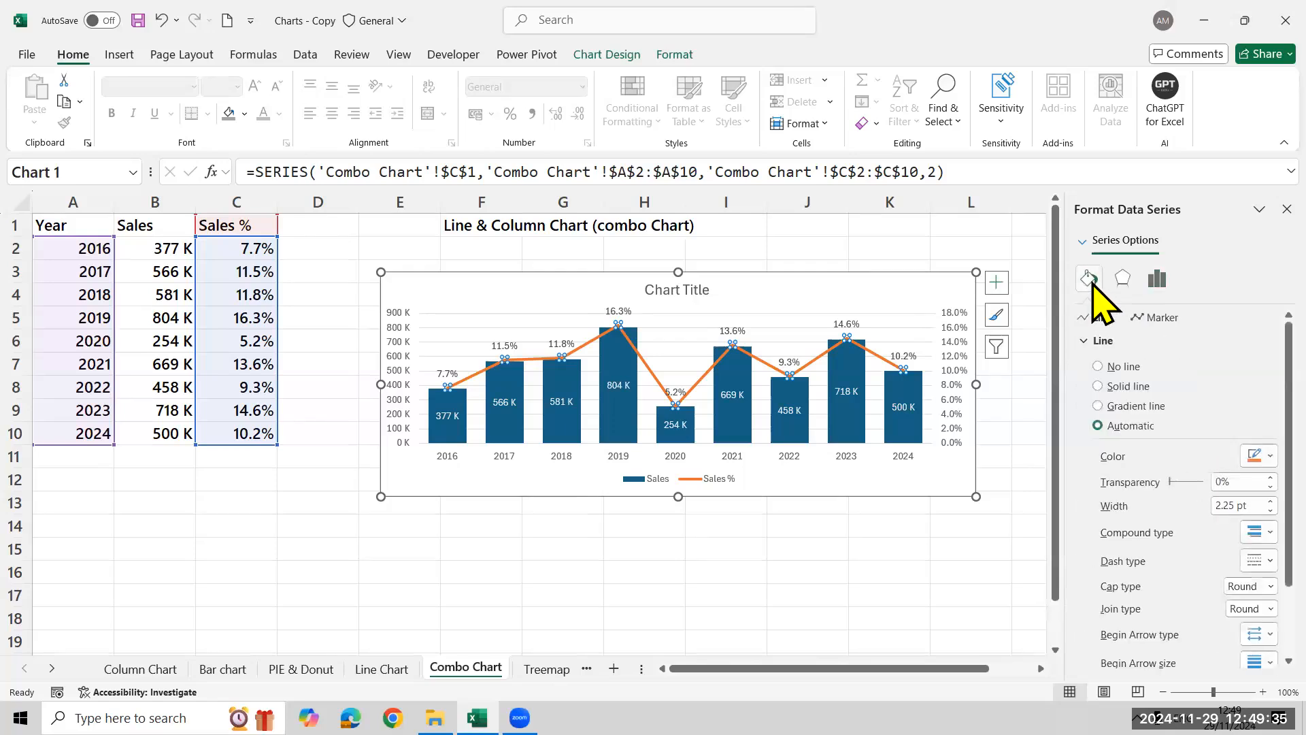
pyautogui.click(1161, 318)
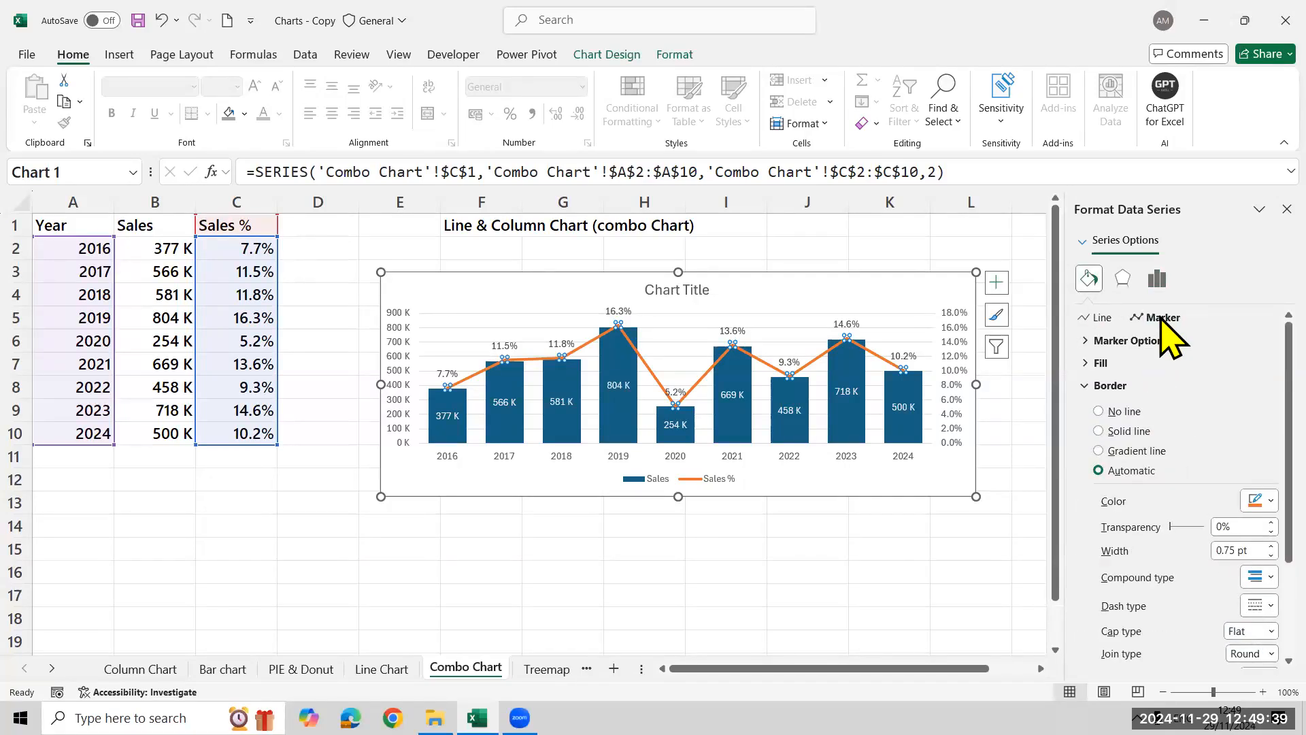
pyautogui.click(1087, 342)
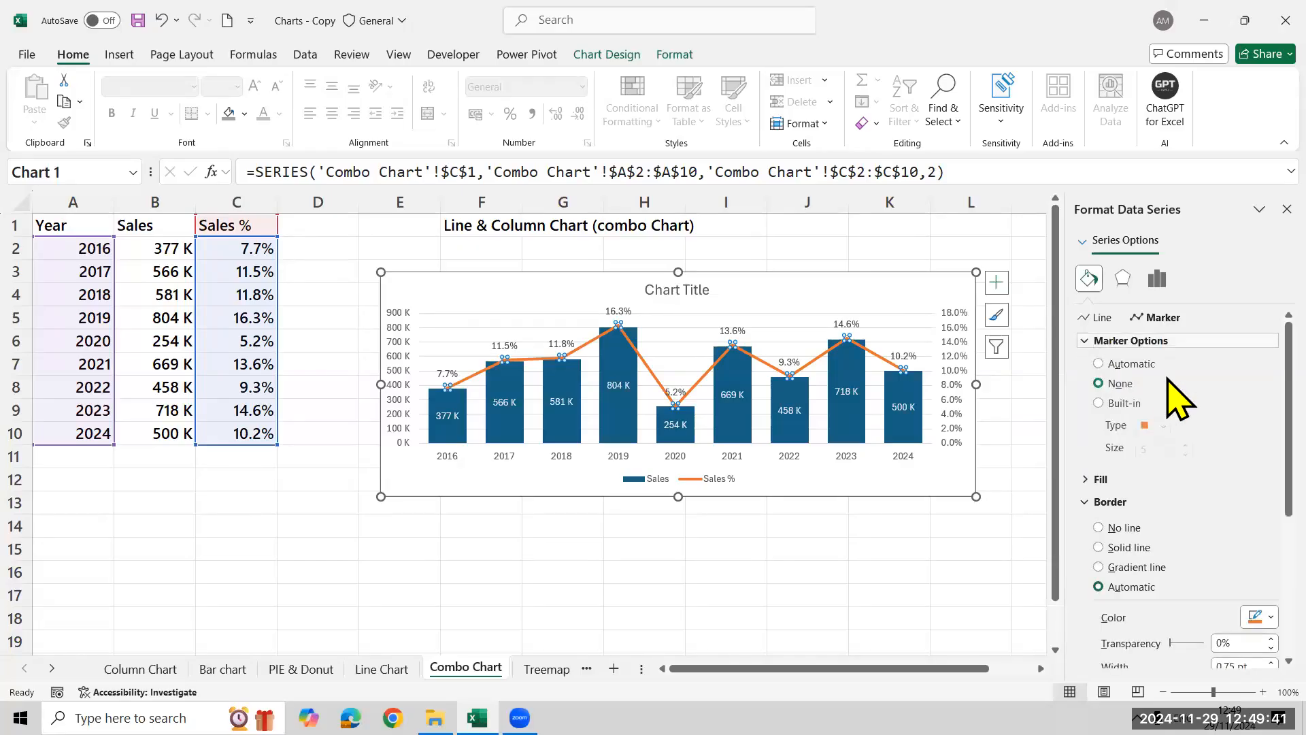
pyautogui.click(1118, 405)
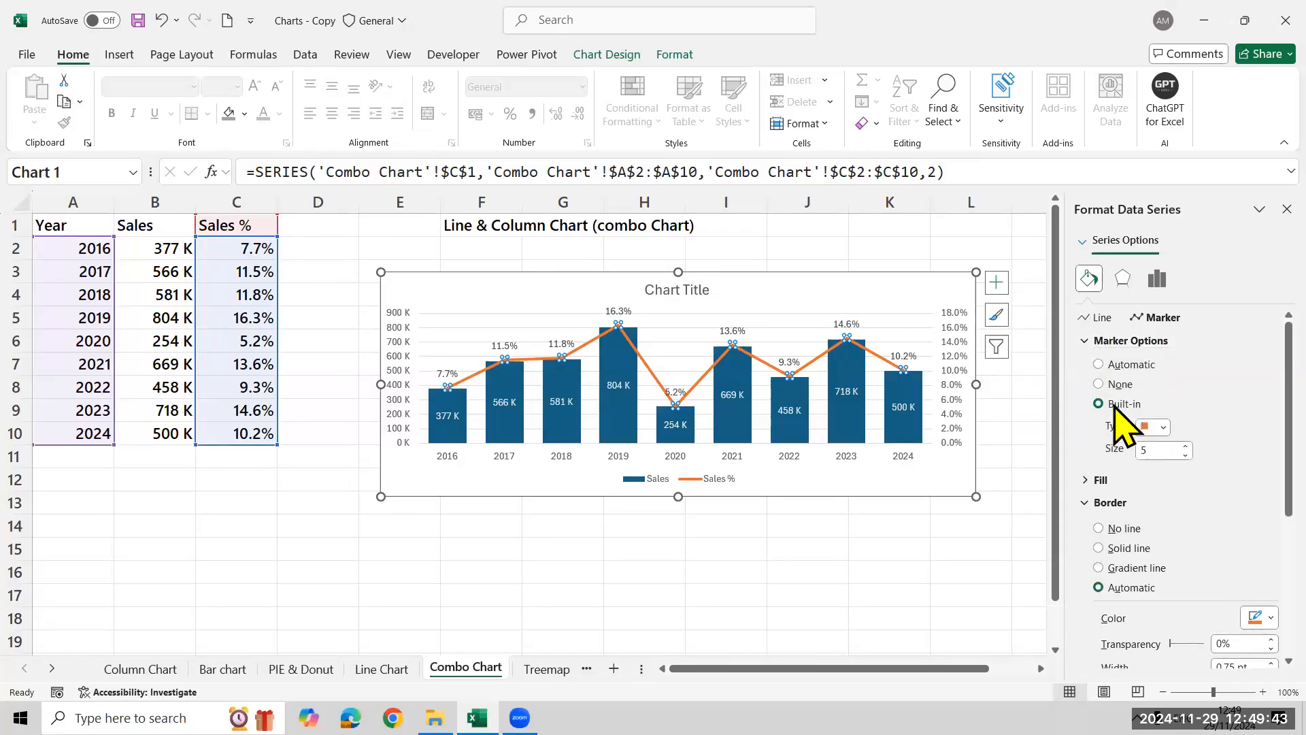
pyautogui.click(1160, 425)
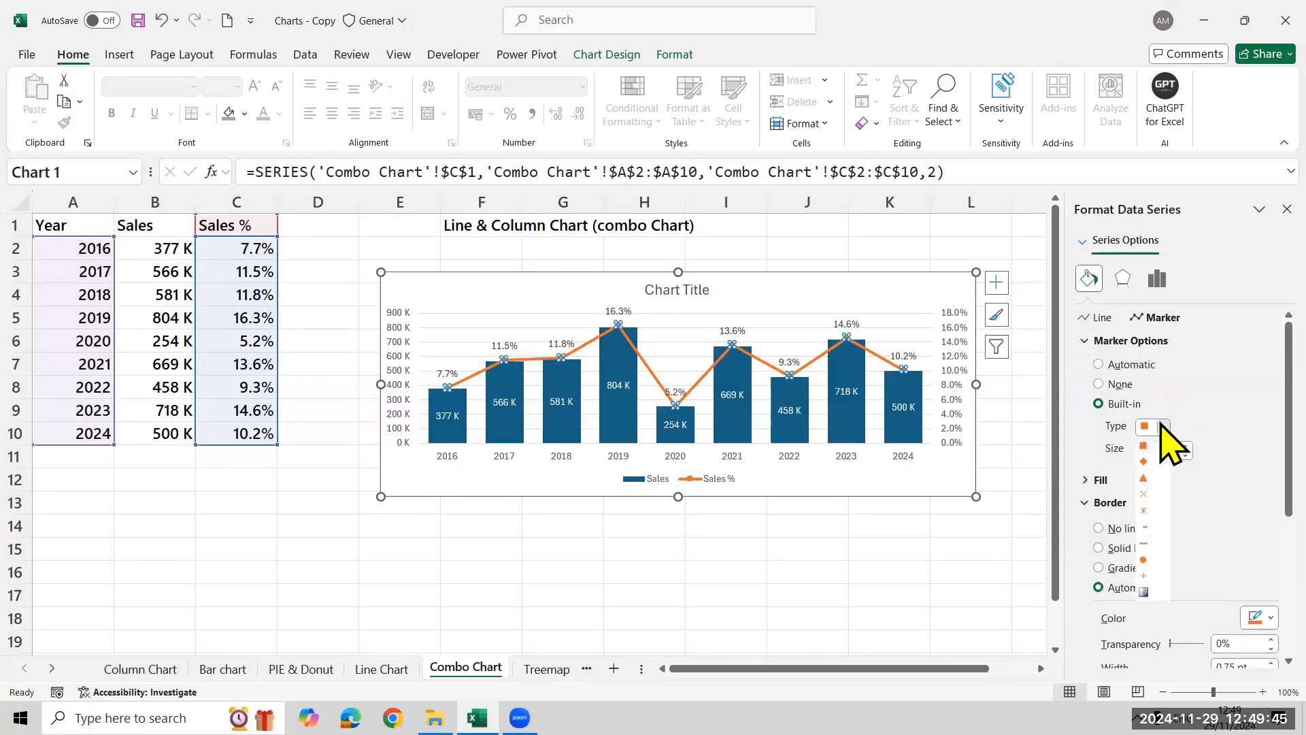
pyautogui.click(1156, 485)
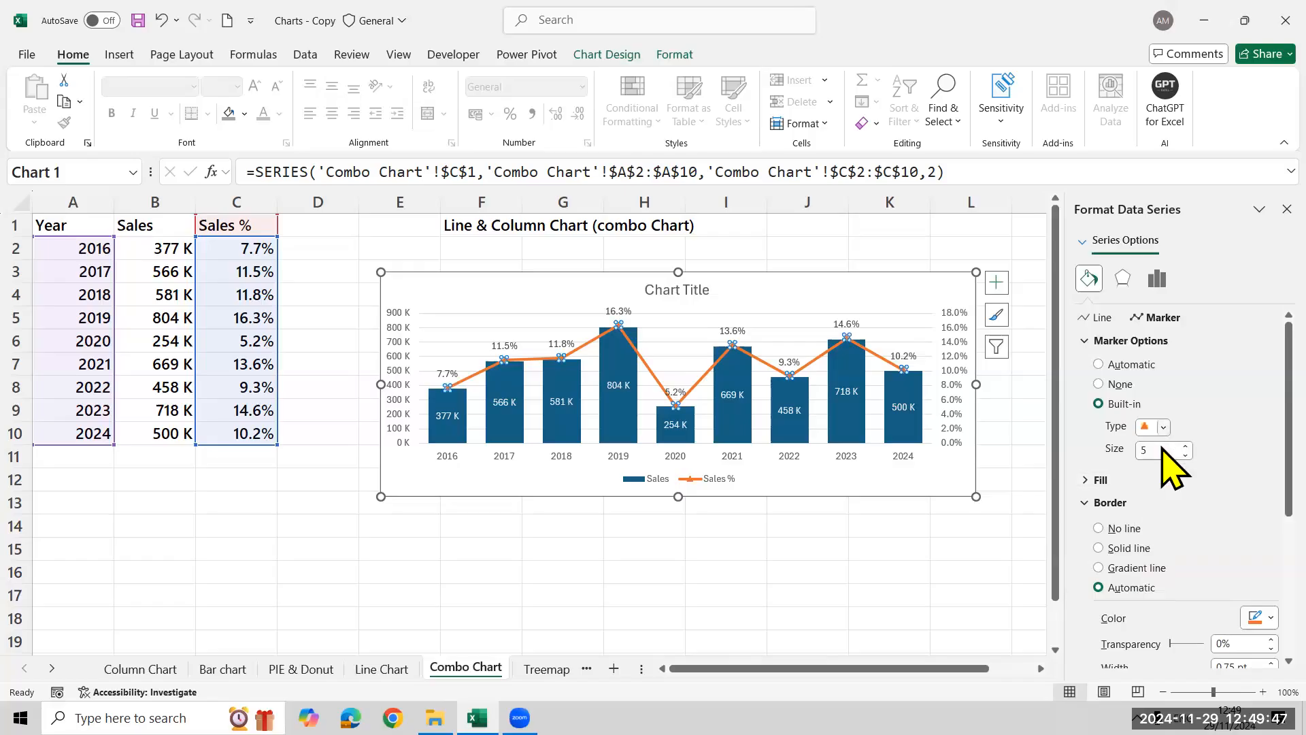
pyautogui.click(1185, 445)
pyautogui.click(1185, 446)
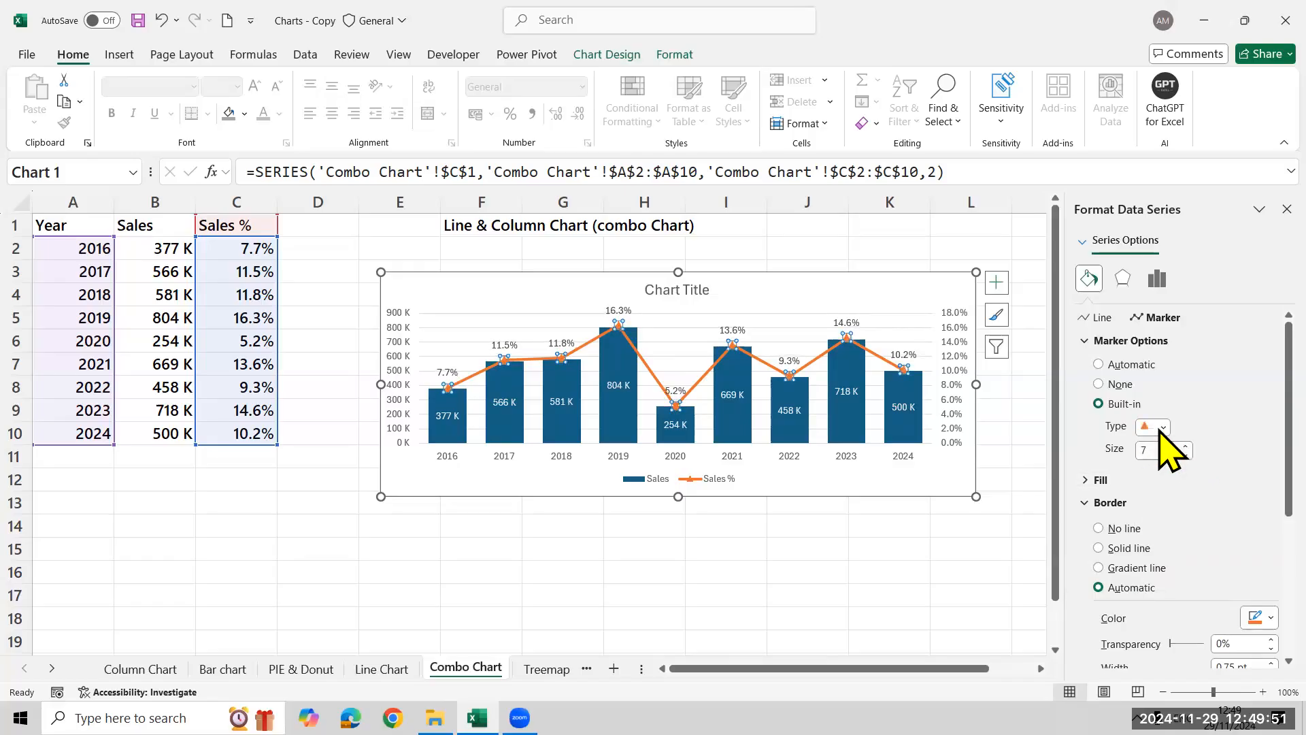
# Give the Sales % line's triangle markers a solid black fill and close the formatting settings
pyautogui.click(1088, 483)
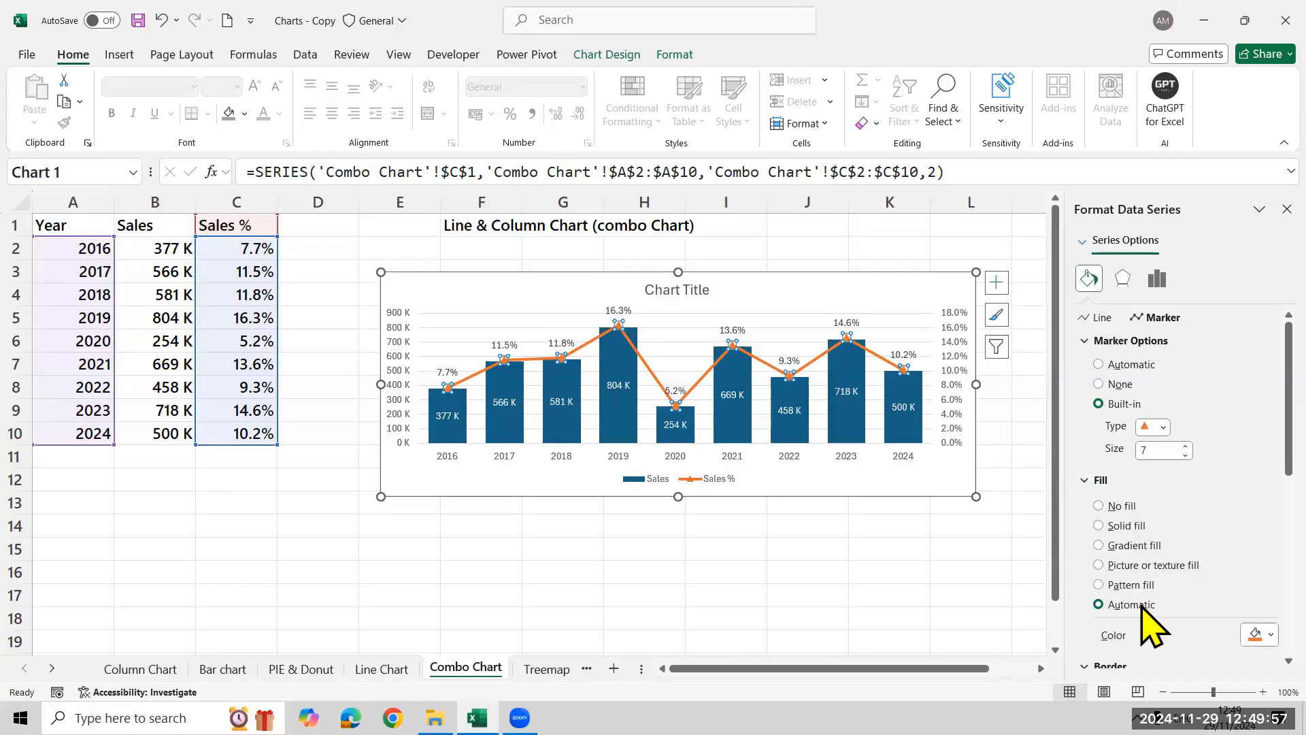
pyautogui.scroll(-2, 1232, 449)
pyautogui.scroll(-3, 1232, 477)
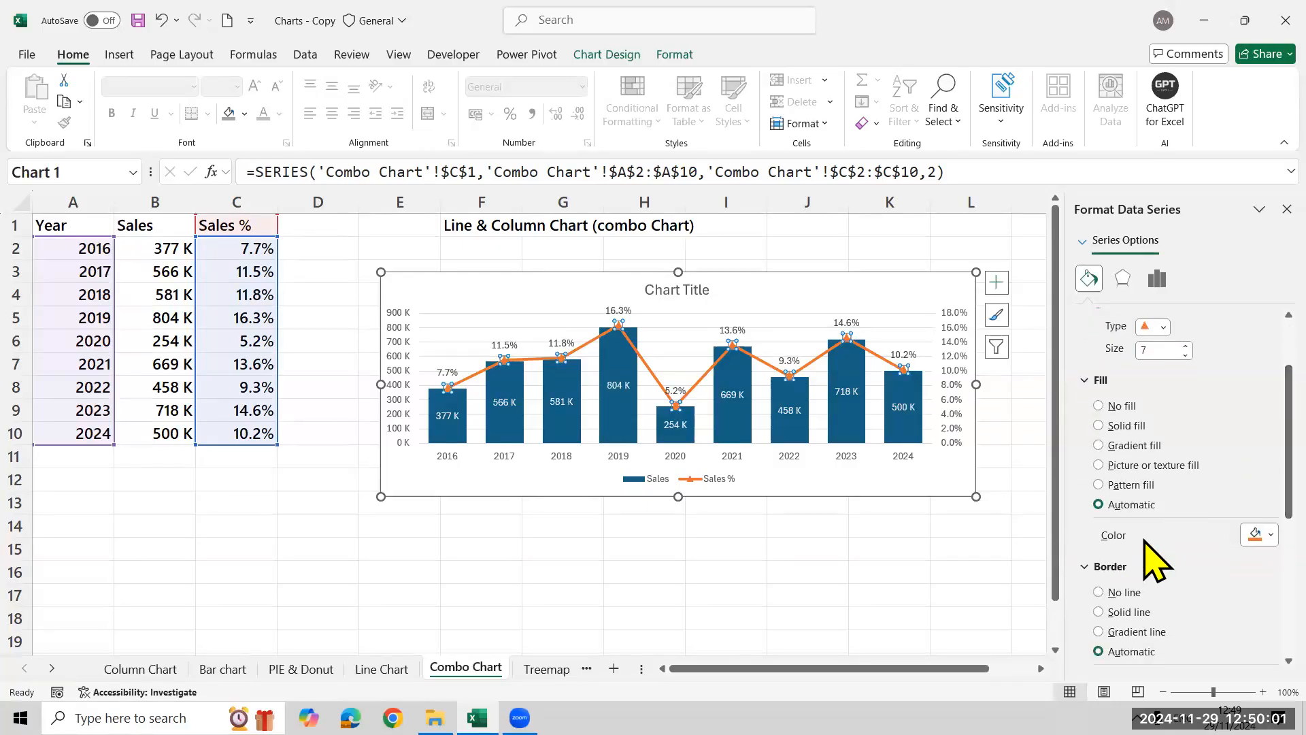
pyautogui.click(1233, 536)
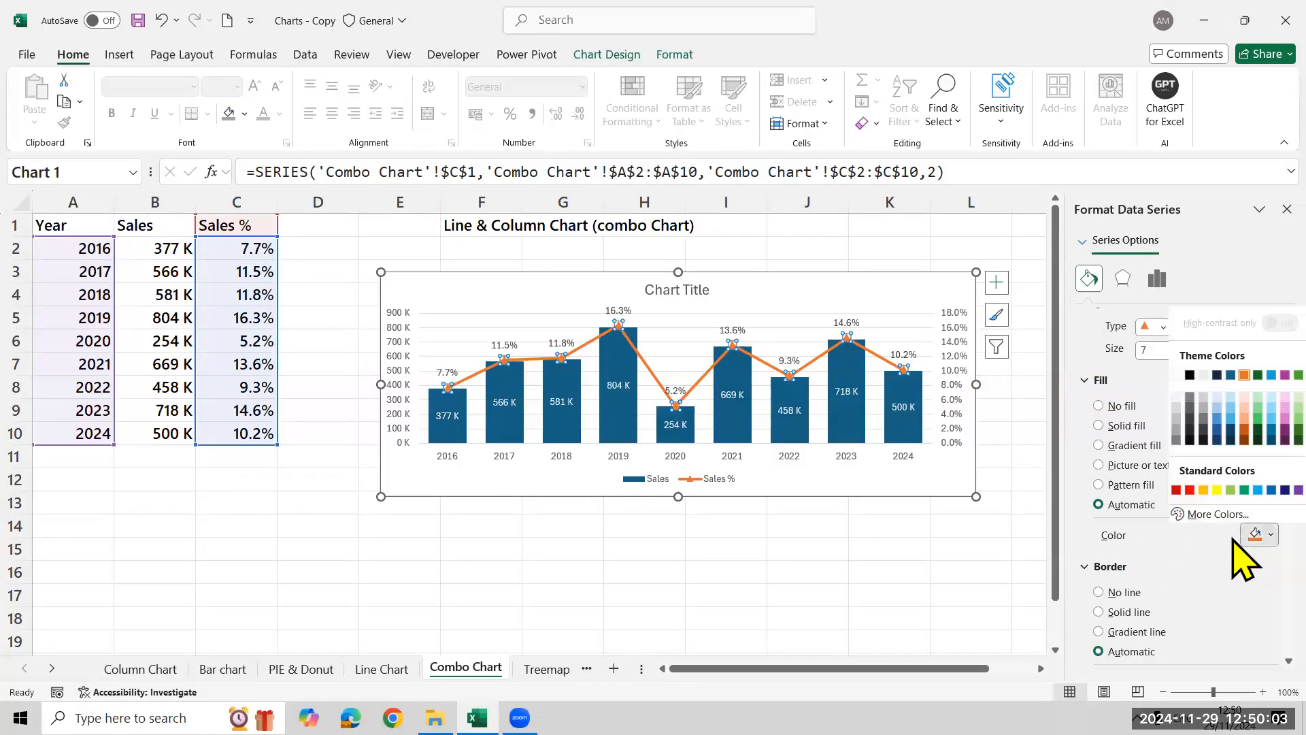
pyautogui.click(1190, 490)
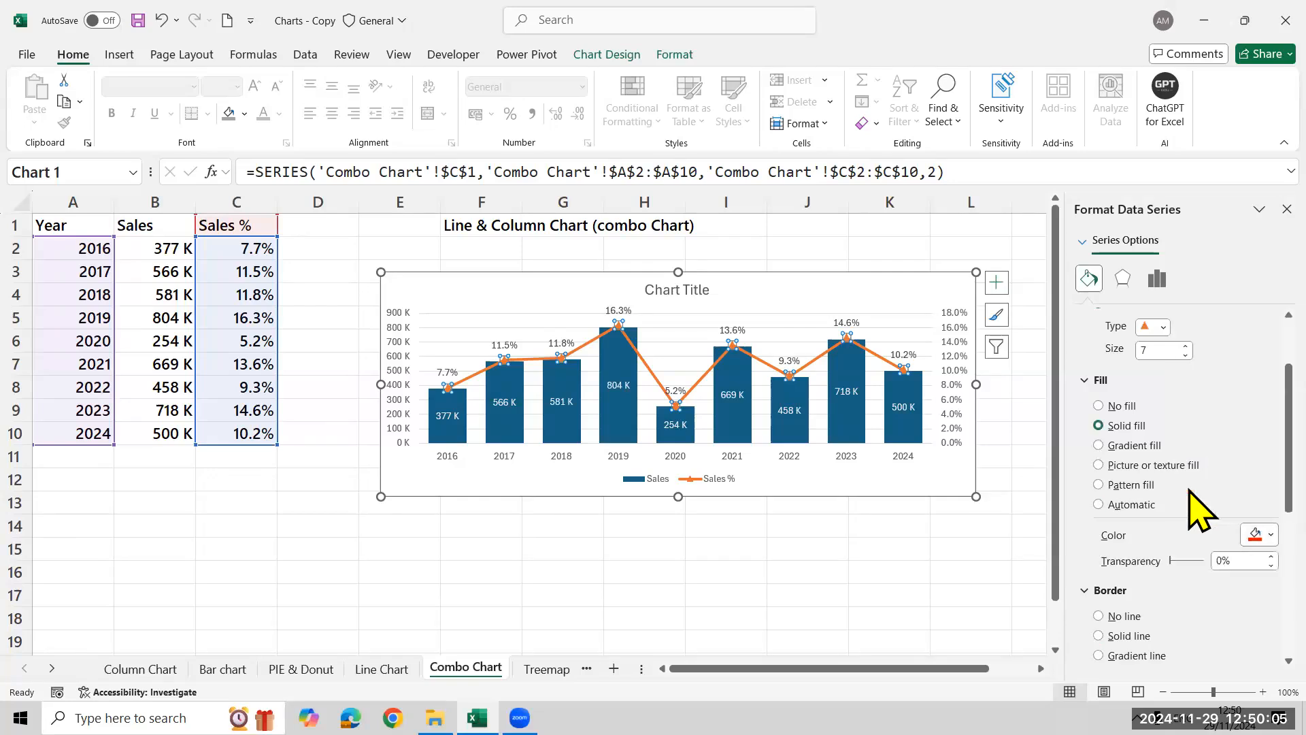
pyautogui.click(1233, 536)
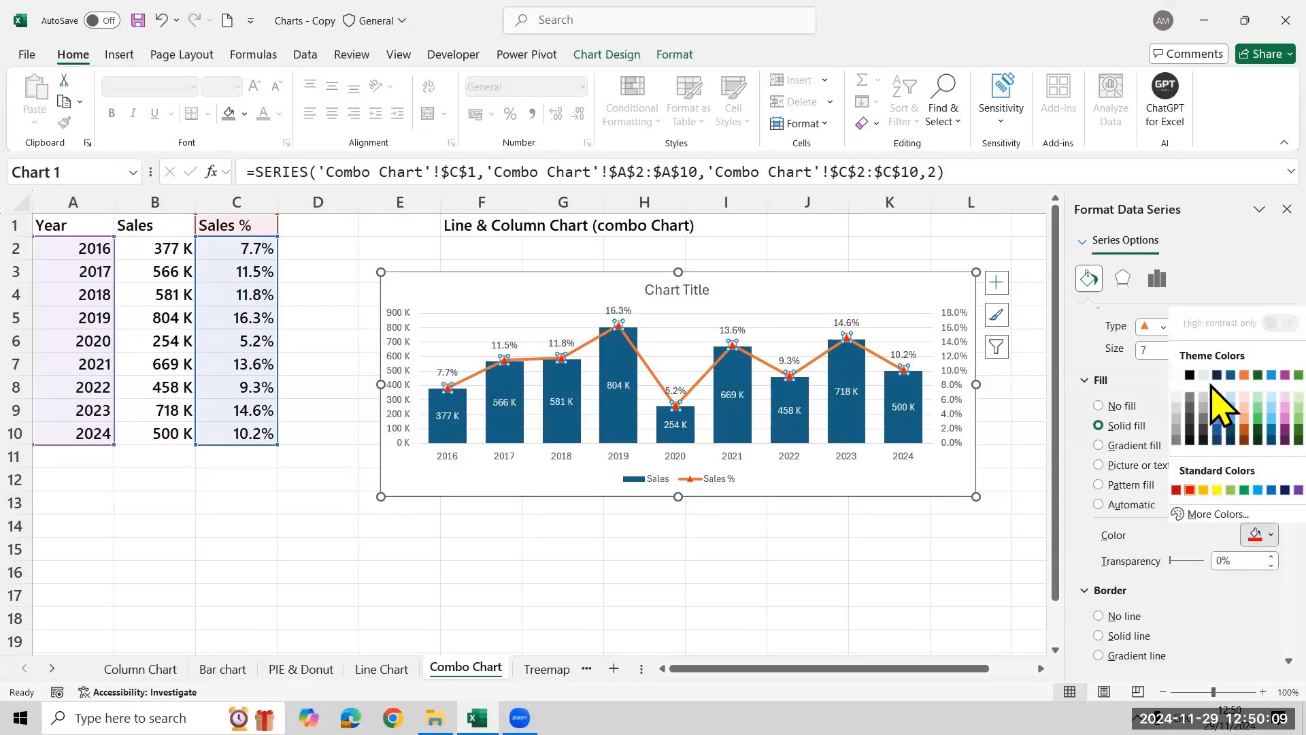
pyautogui.click(1189, 378)
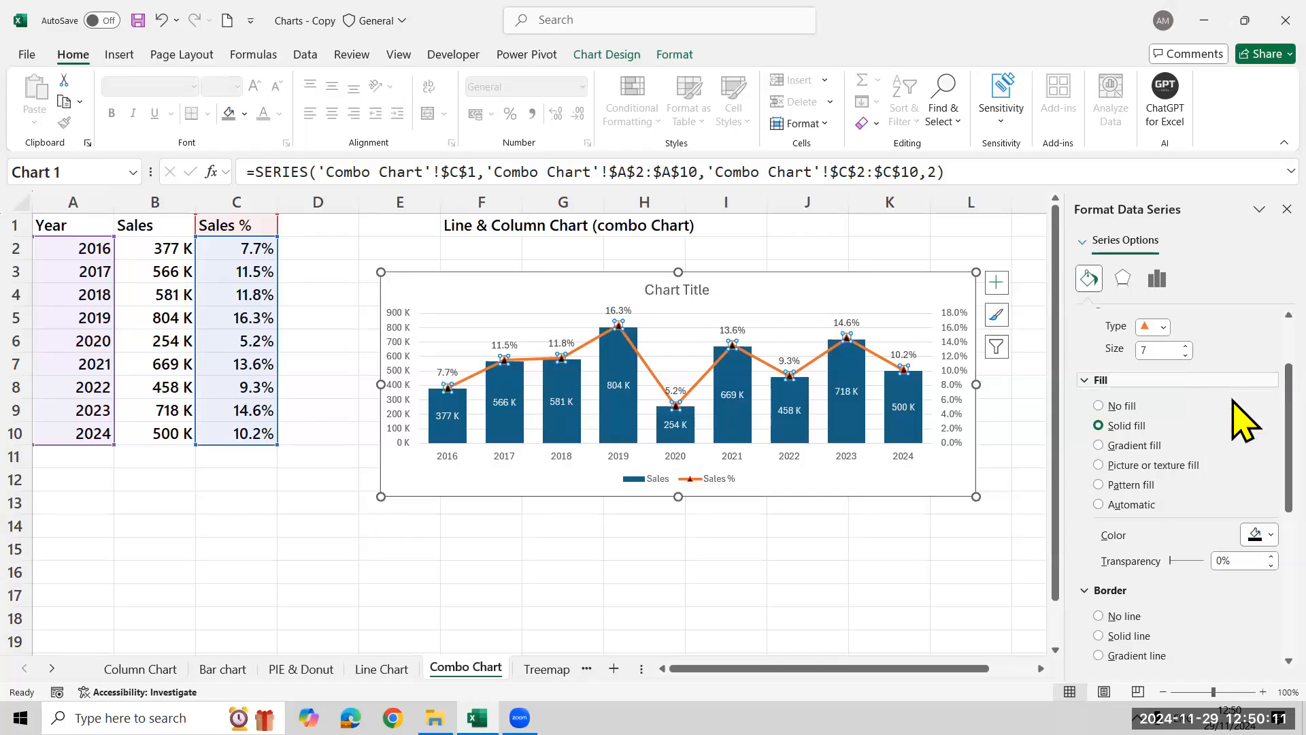
pyautogui.click(922, 565)
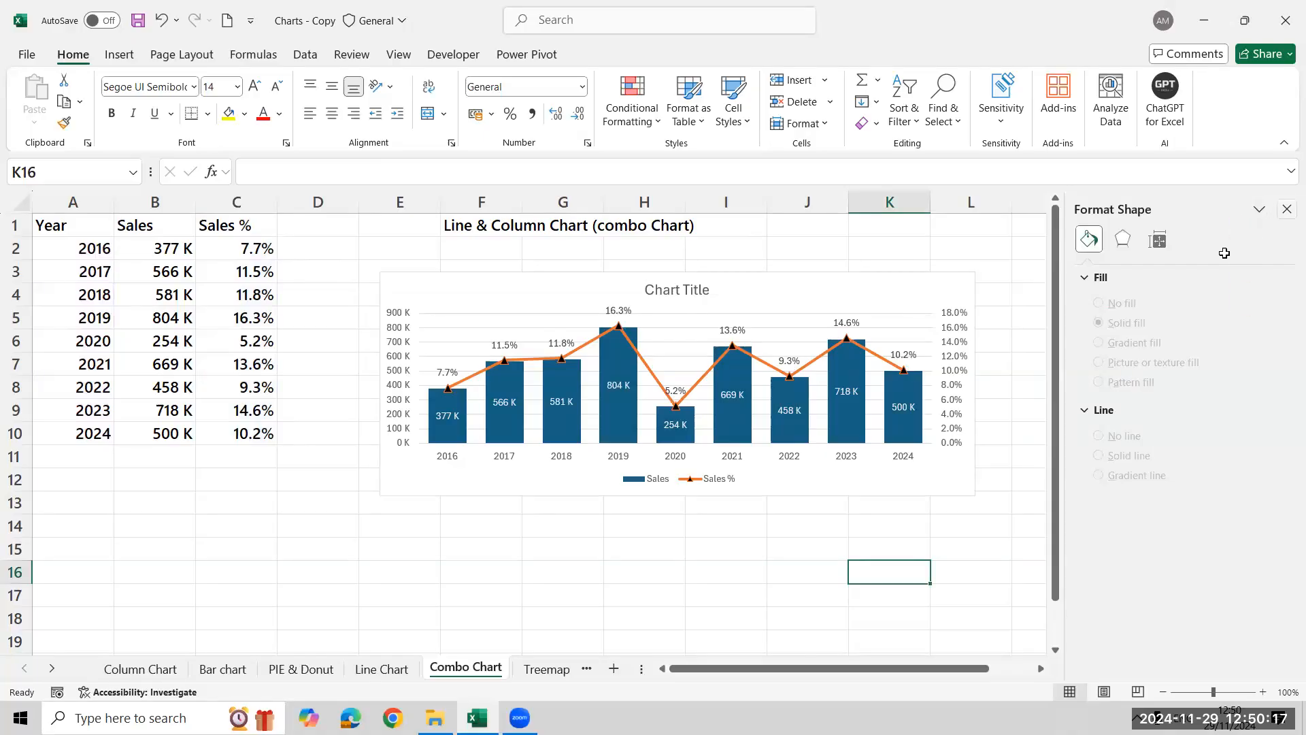
pyautogui.click(1286, 209)
# Review the marker type, size and fill options of the Sales % line
pyautogui.click(591, 344)
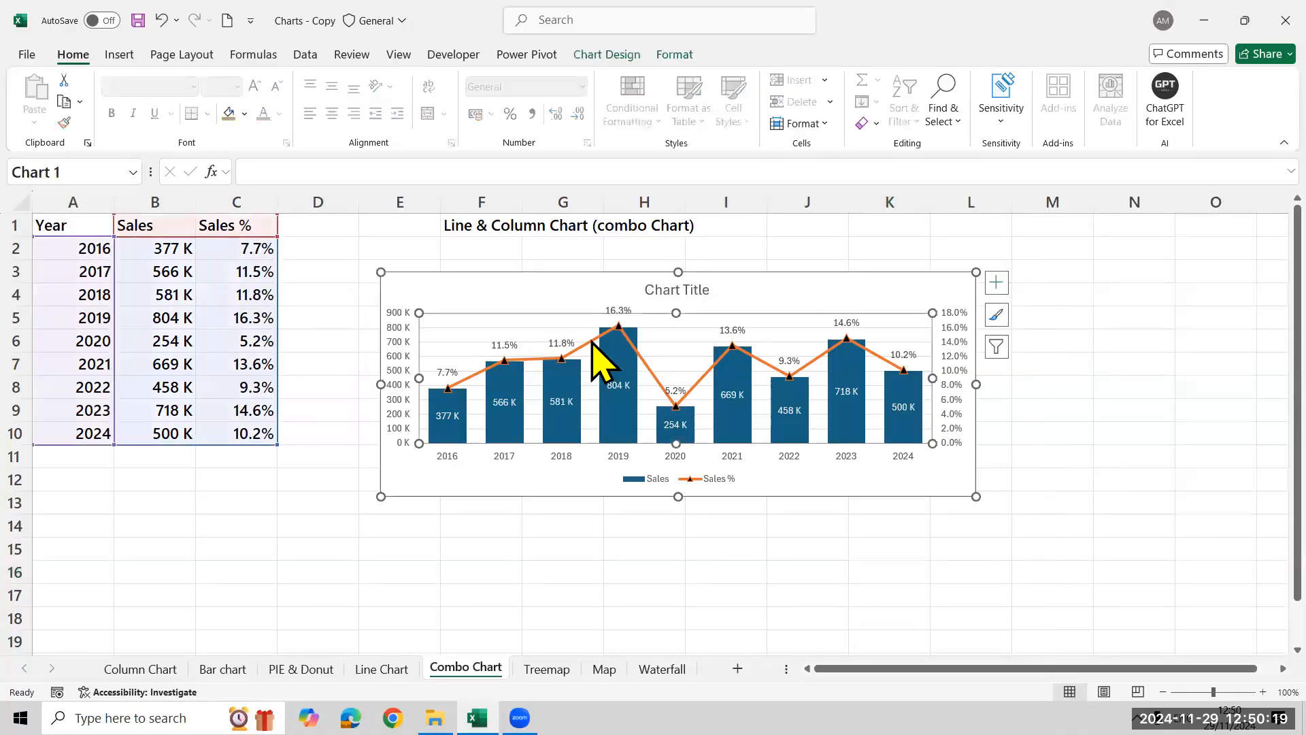
pyautogui.click(591, 344)
pyautogui.rightClick(592, 340)
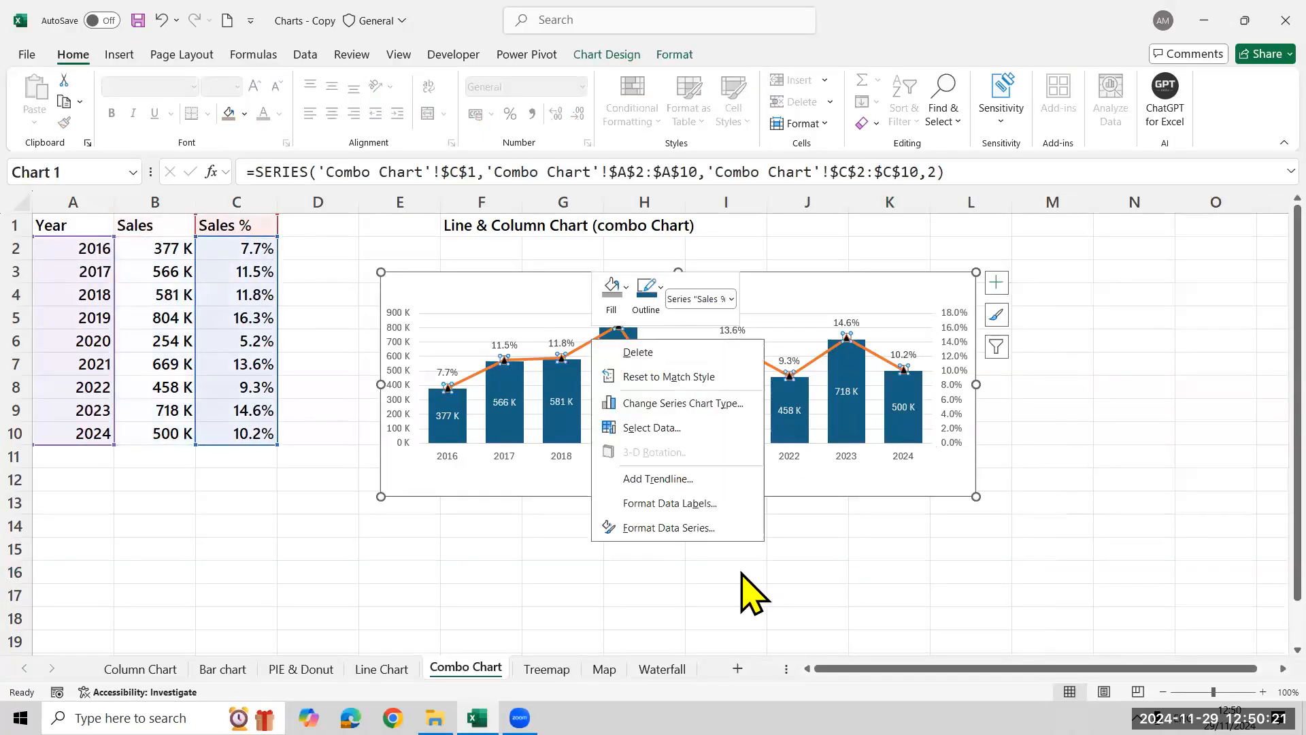
pyautogui.click(697, 528)
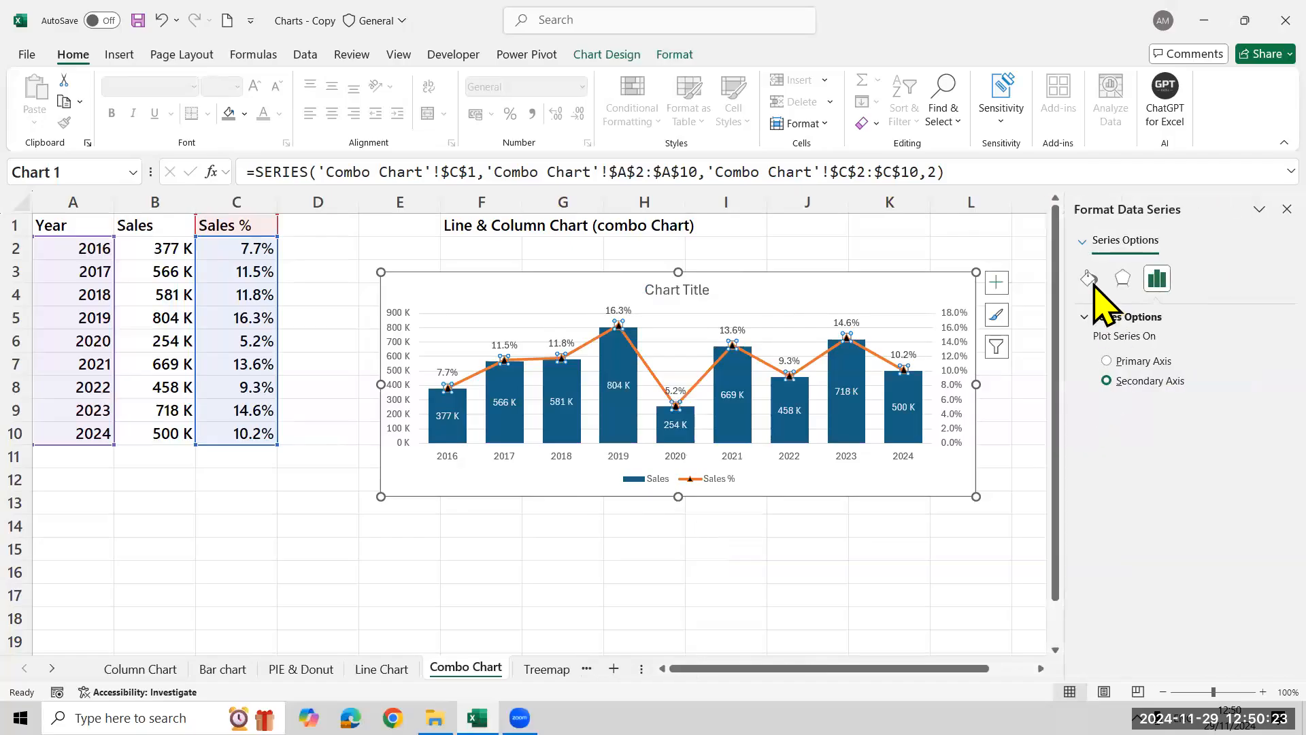
pyautogui.click(1089, 279)
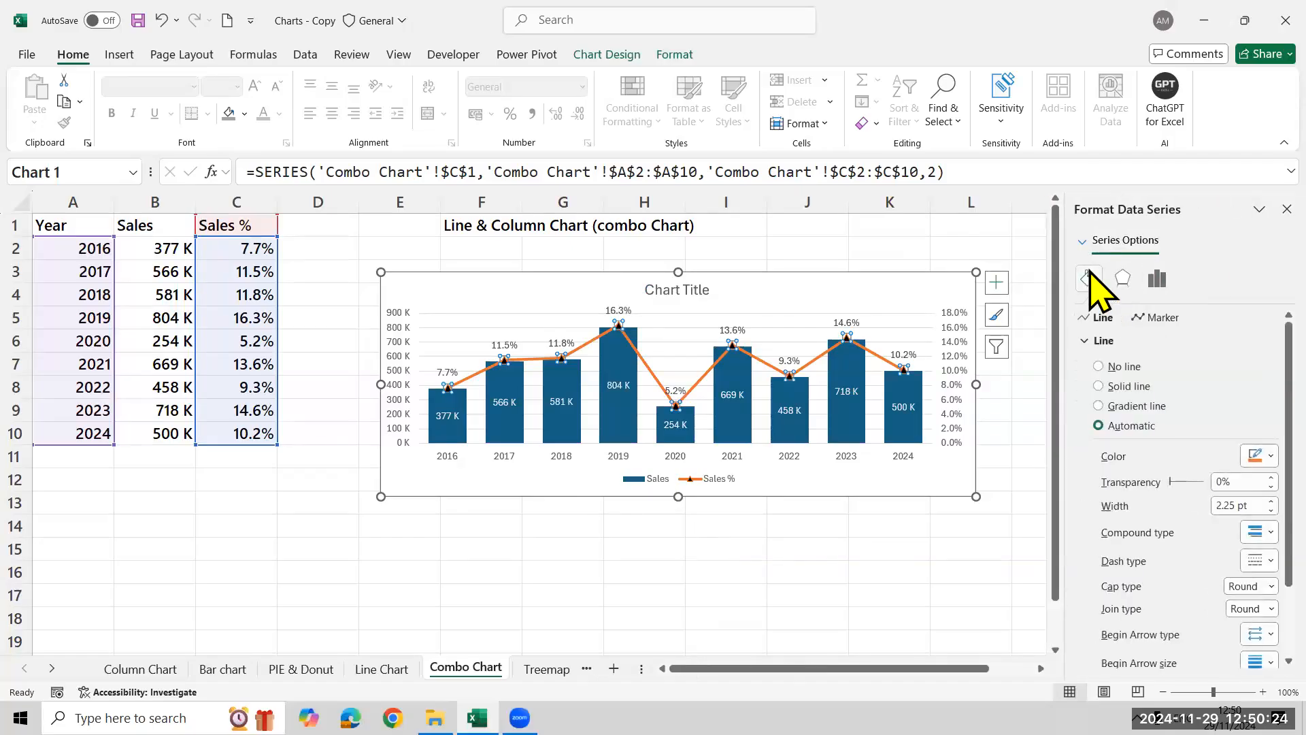
pyautogui.click(1161, 320)
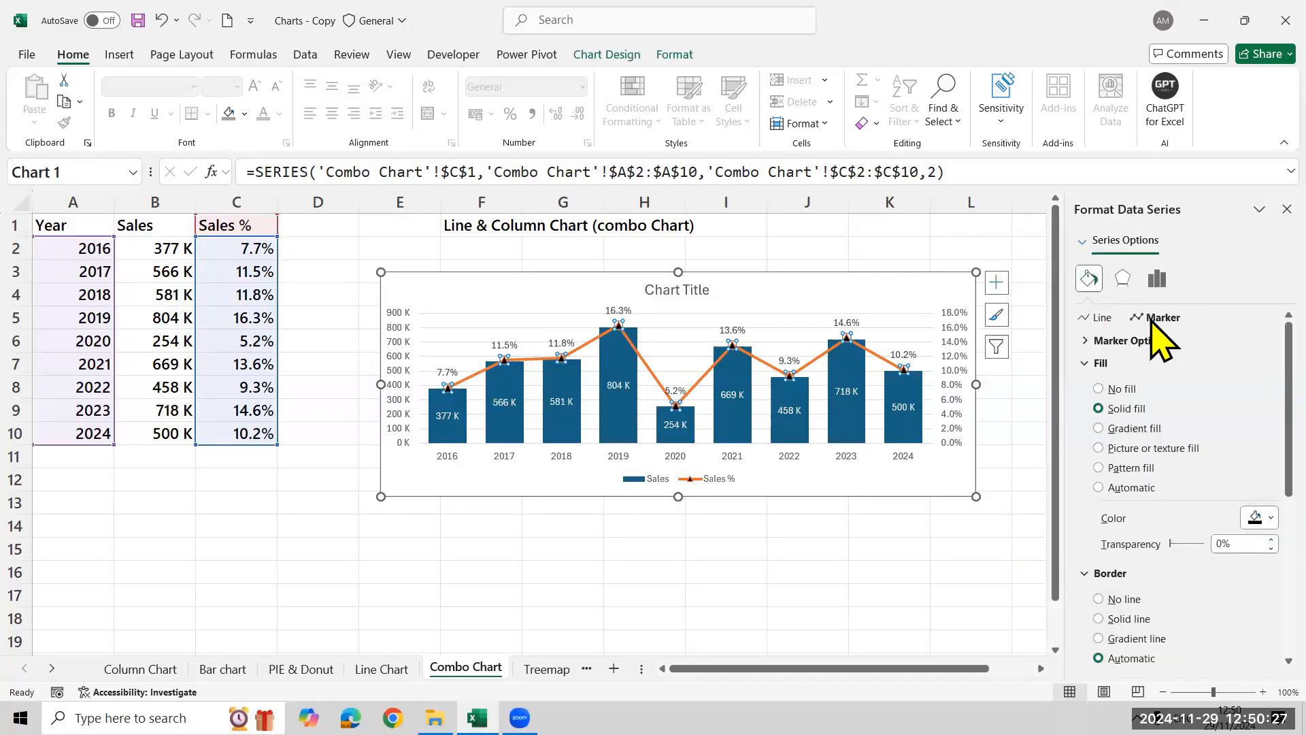
pyautogui.click(1119, 341)
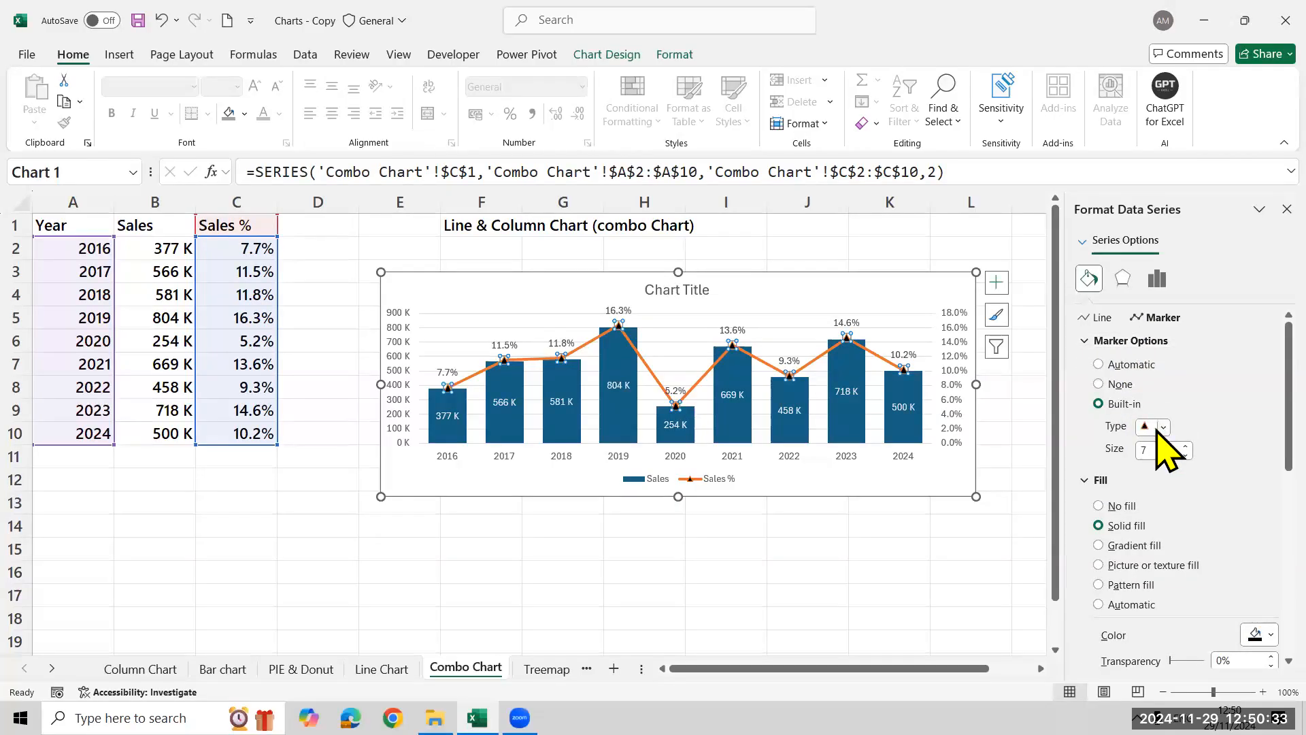
pyautogui.scroll(-1, 1244, 481)
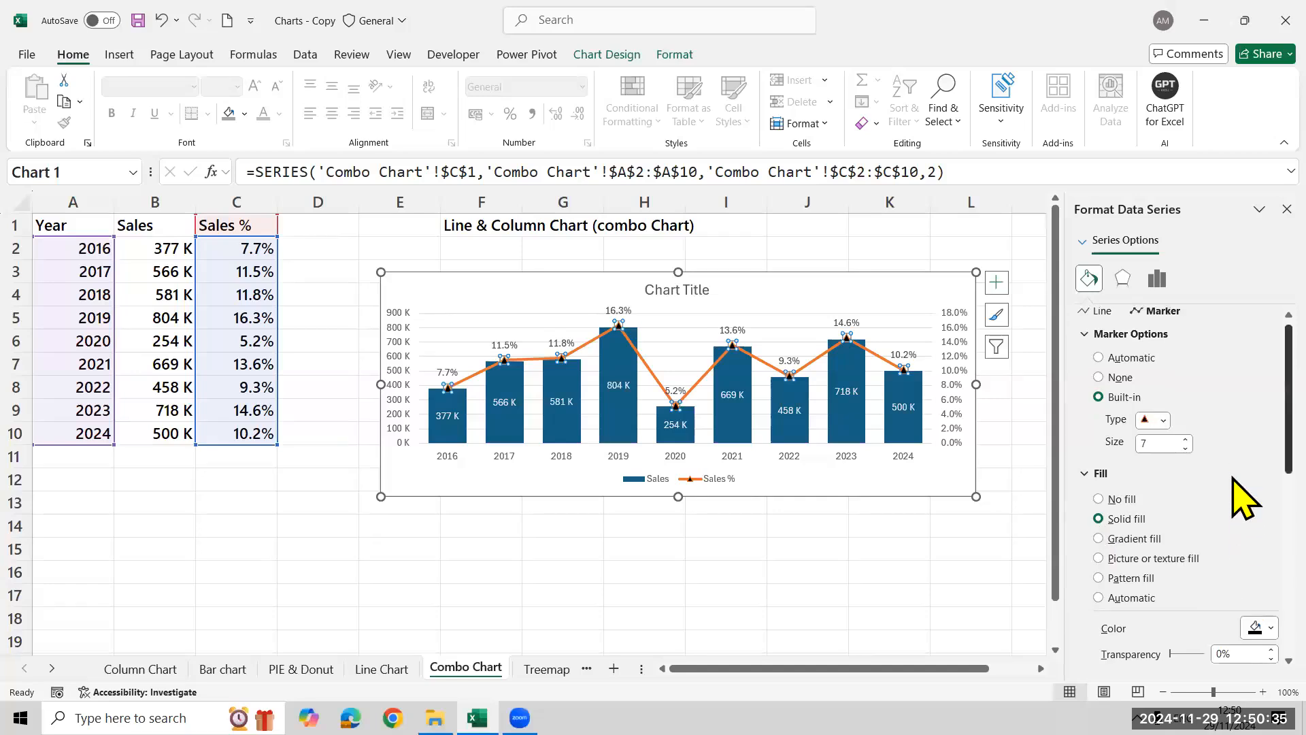
pyautogui.scroll(-1, 1232, 476)
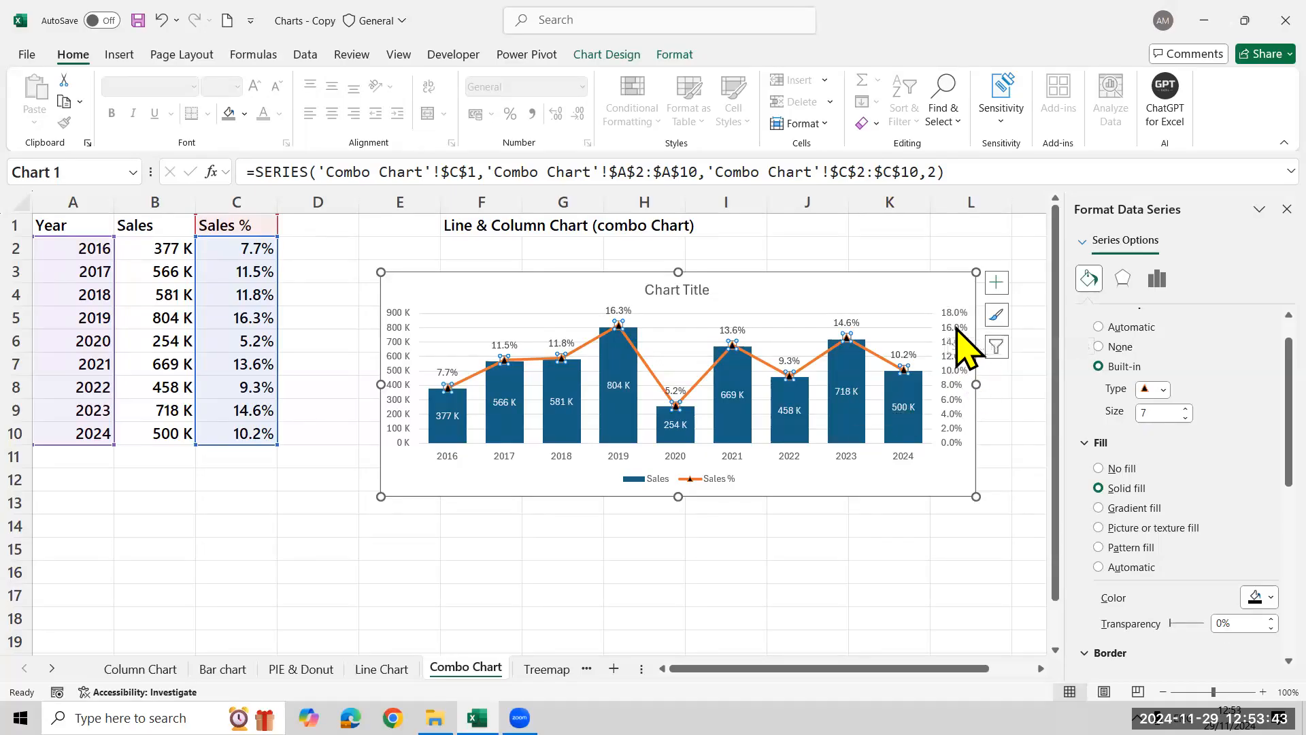
# Hide the secondary percentage axis labels by setting their label position to None
pyautogui.click(953, 555)
pyautogui.click(957, 384)
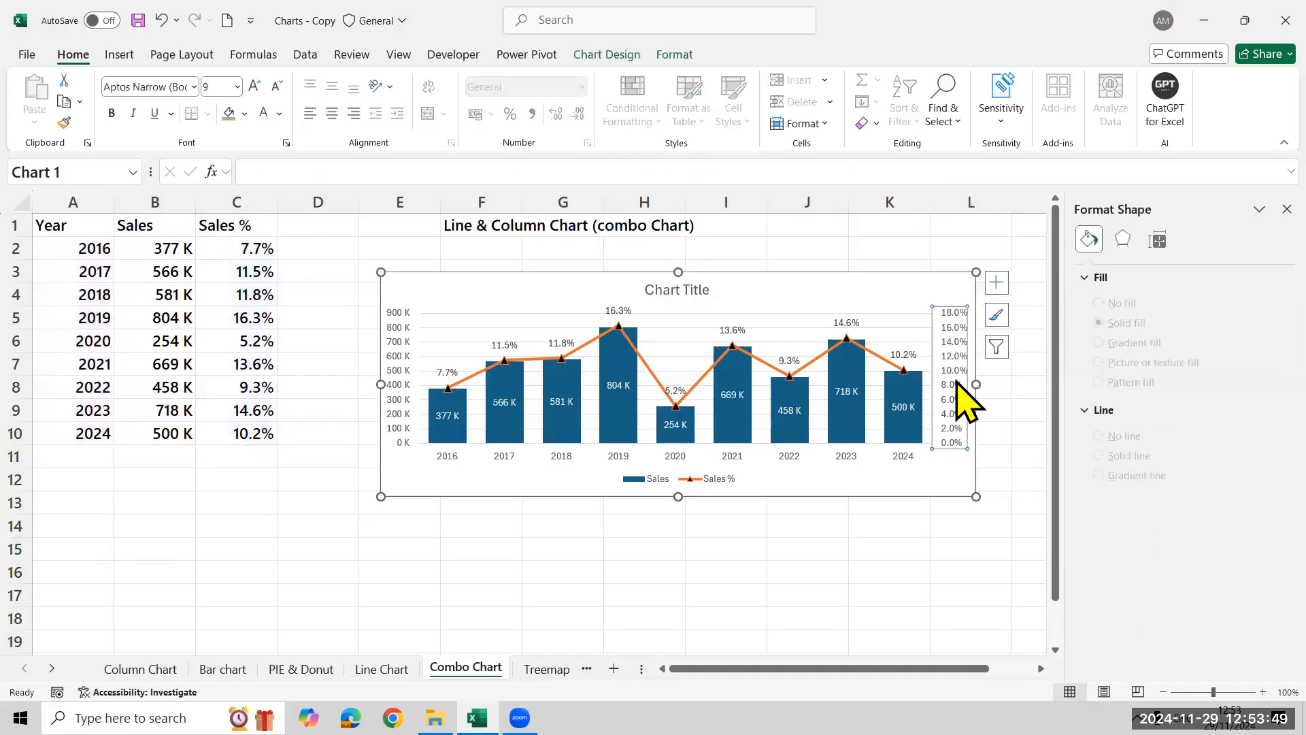
pyautogui.rightClick(957, 385)
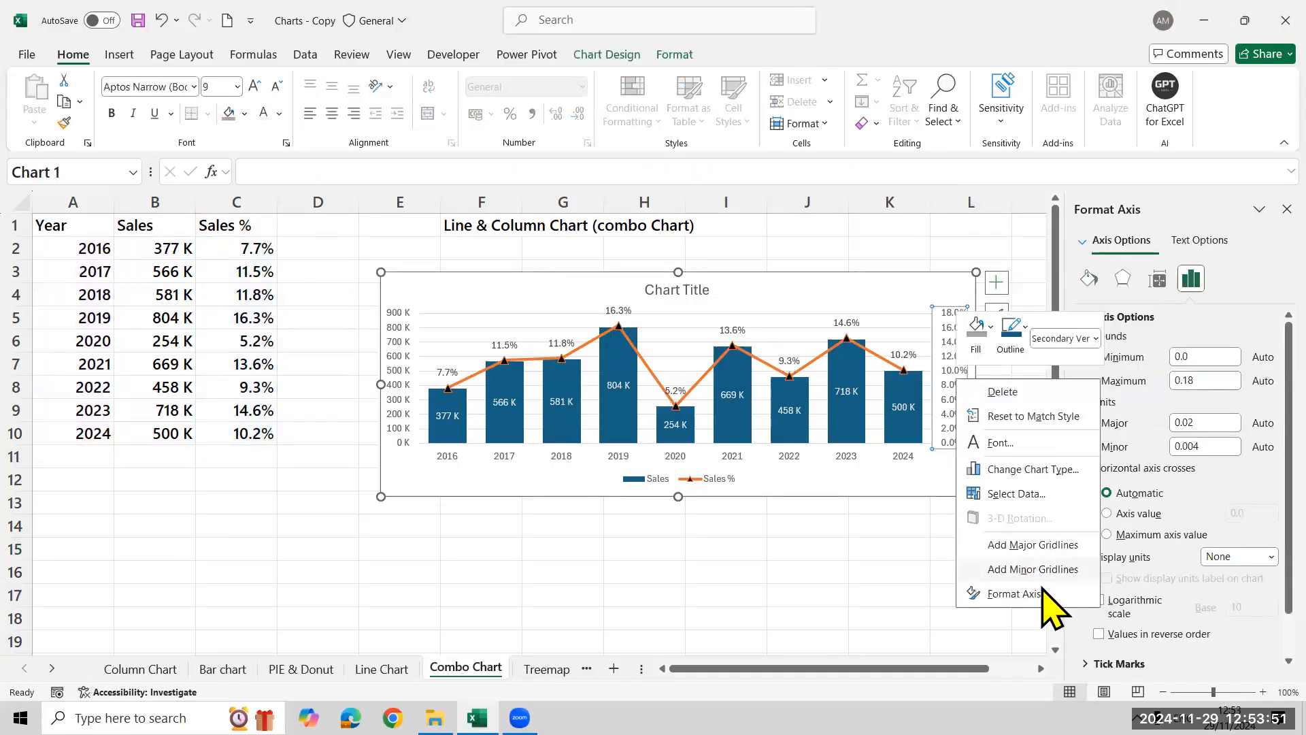
pyautogui.click(1013, 593)
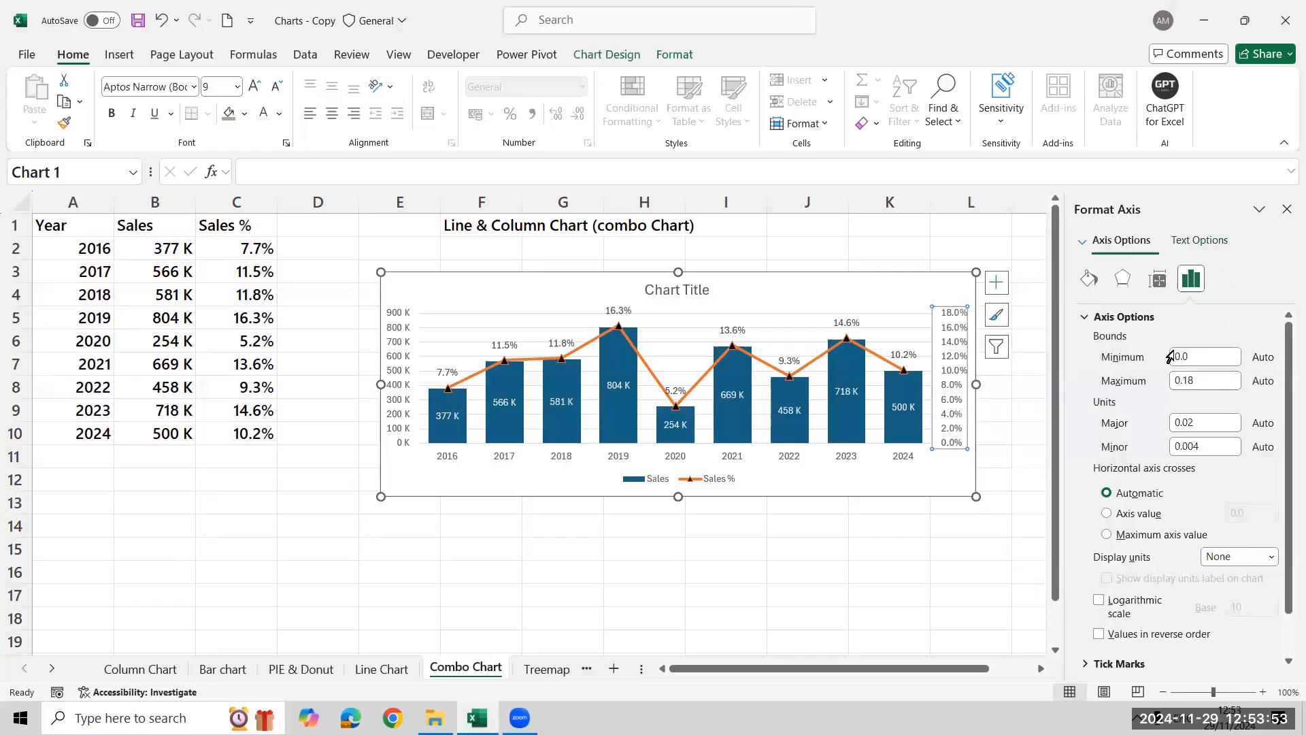
pyautogui.click(1090, 317)
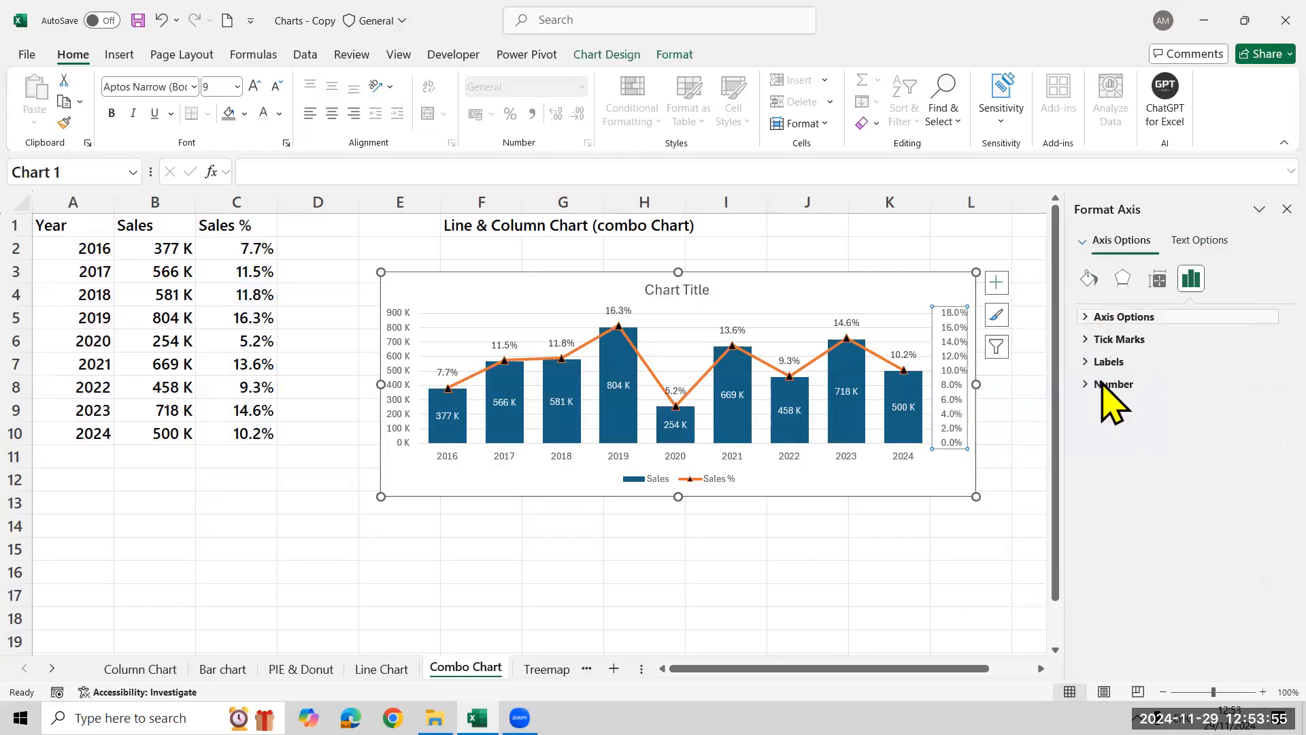
pyautogui.click(1092, 368)
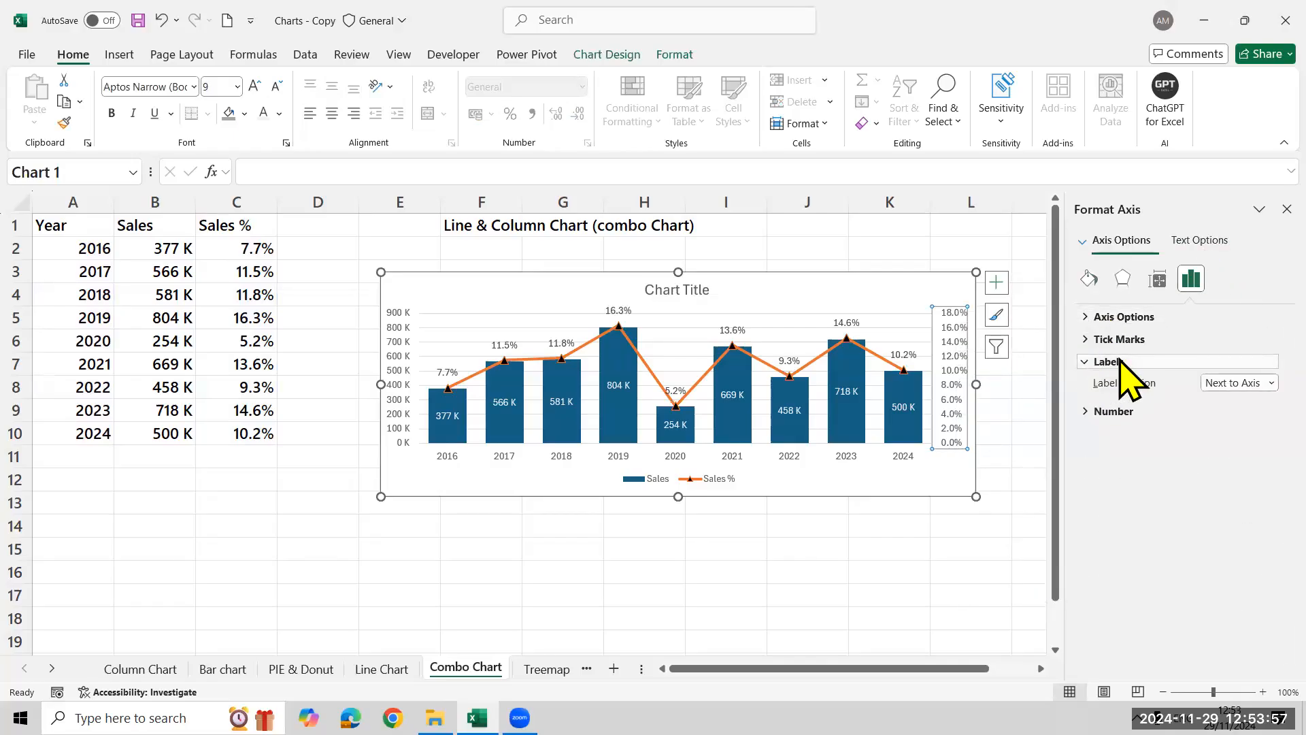
pyautogui.click(1235, 382)
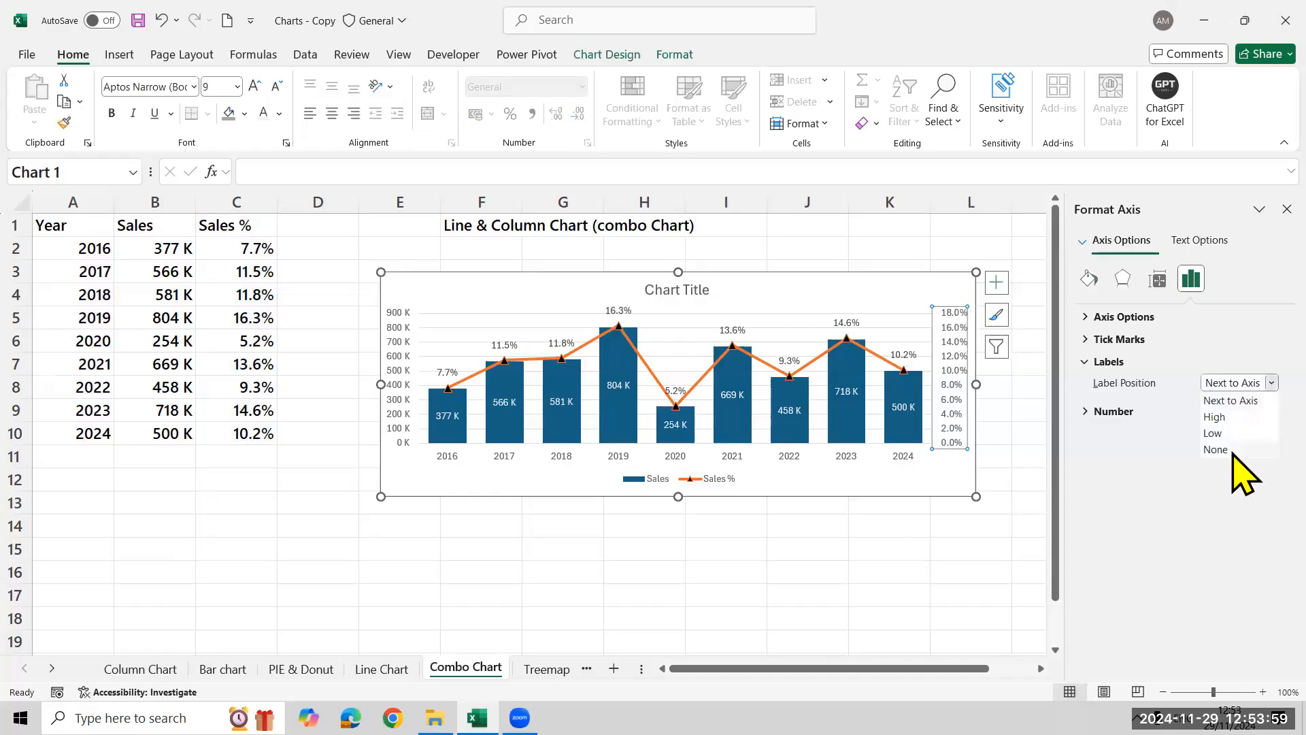
pyautogui.click(1232, 449)
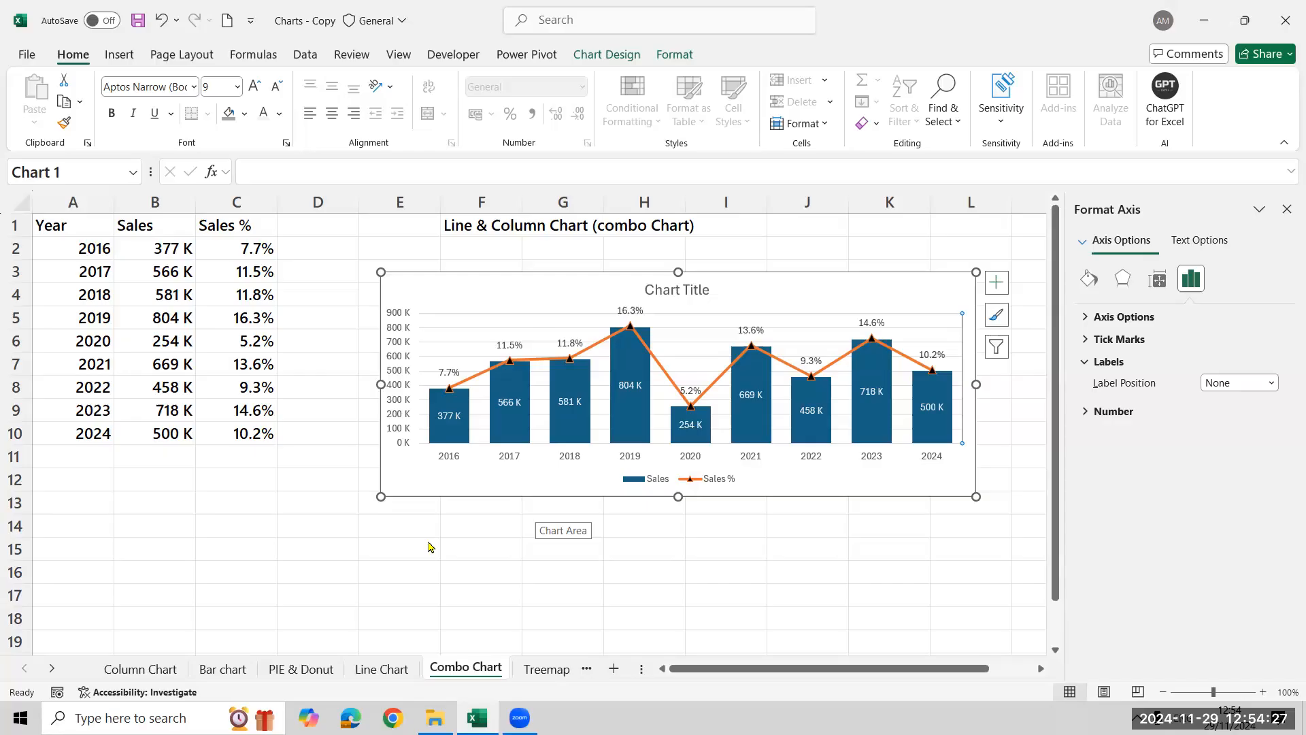
# Turn off leader lines for the Sales % data labels and try including the legend key in them
pyautogui.click(693, 392)
pyautogui.rightClick(695, 393)
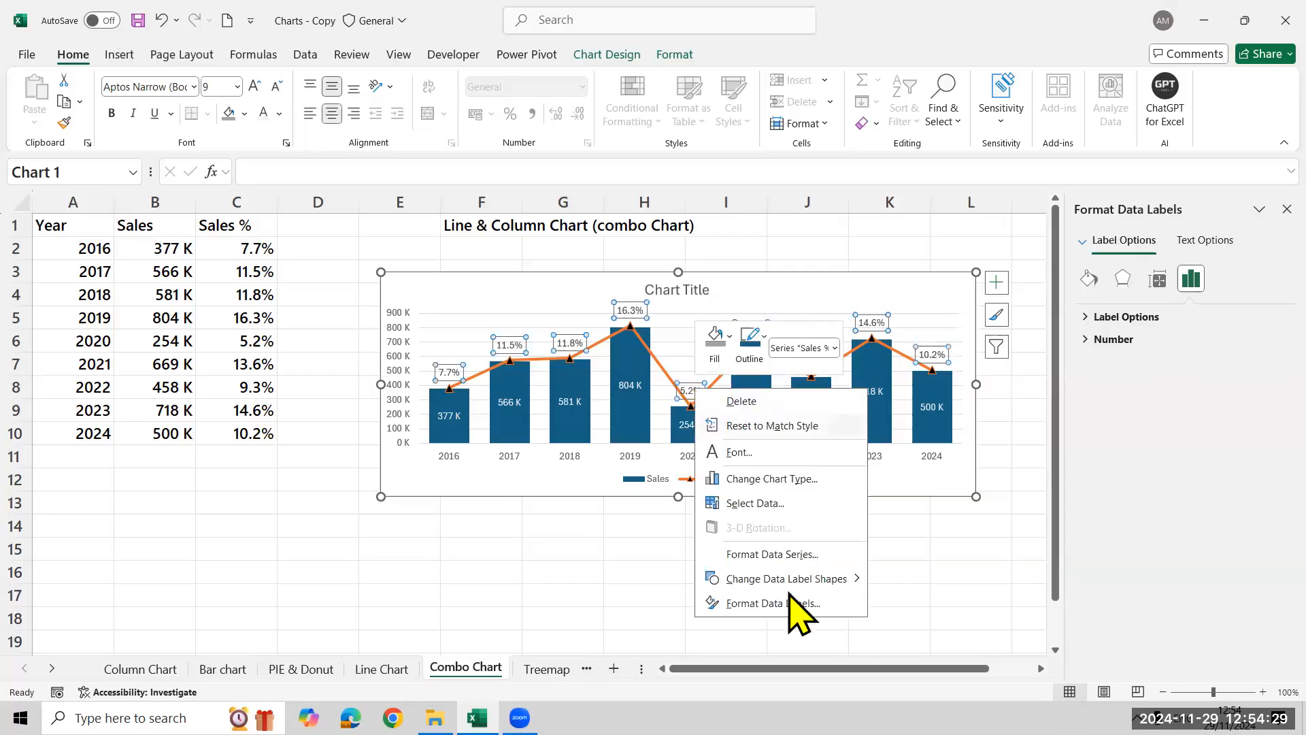
pyautogui.click(729, 603)
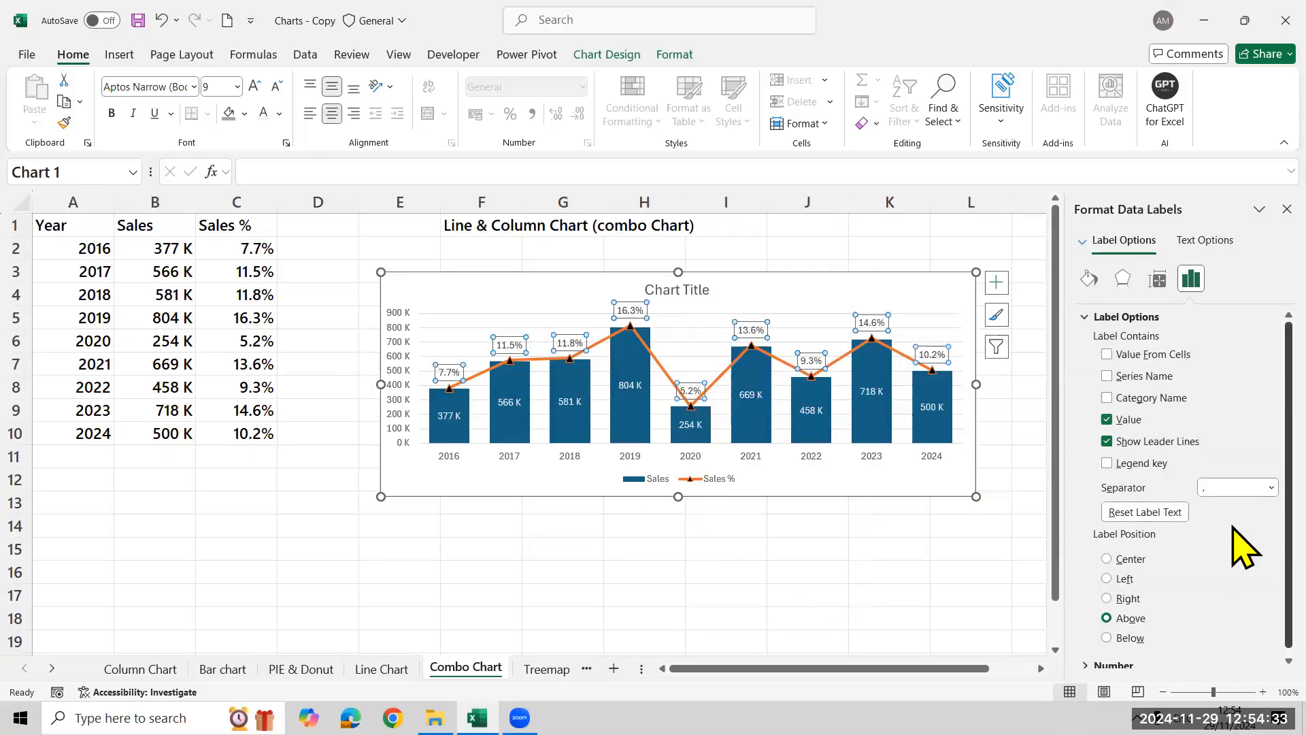
pyautogui.scroll(-1, 1233, 584)
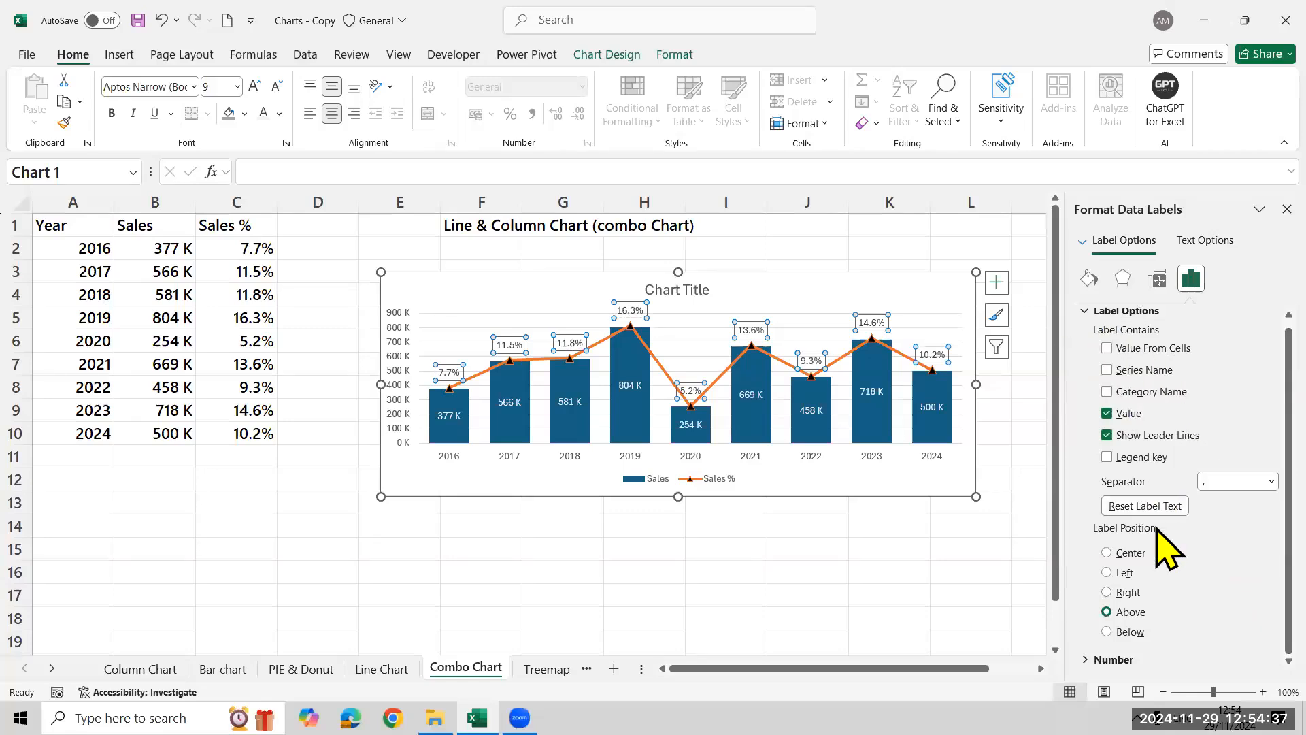
pyautogui.click(1108, 457)
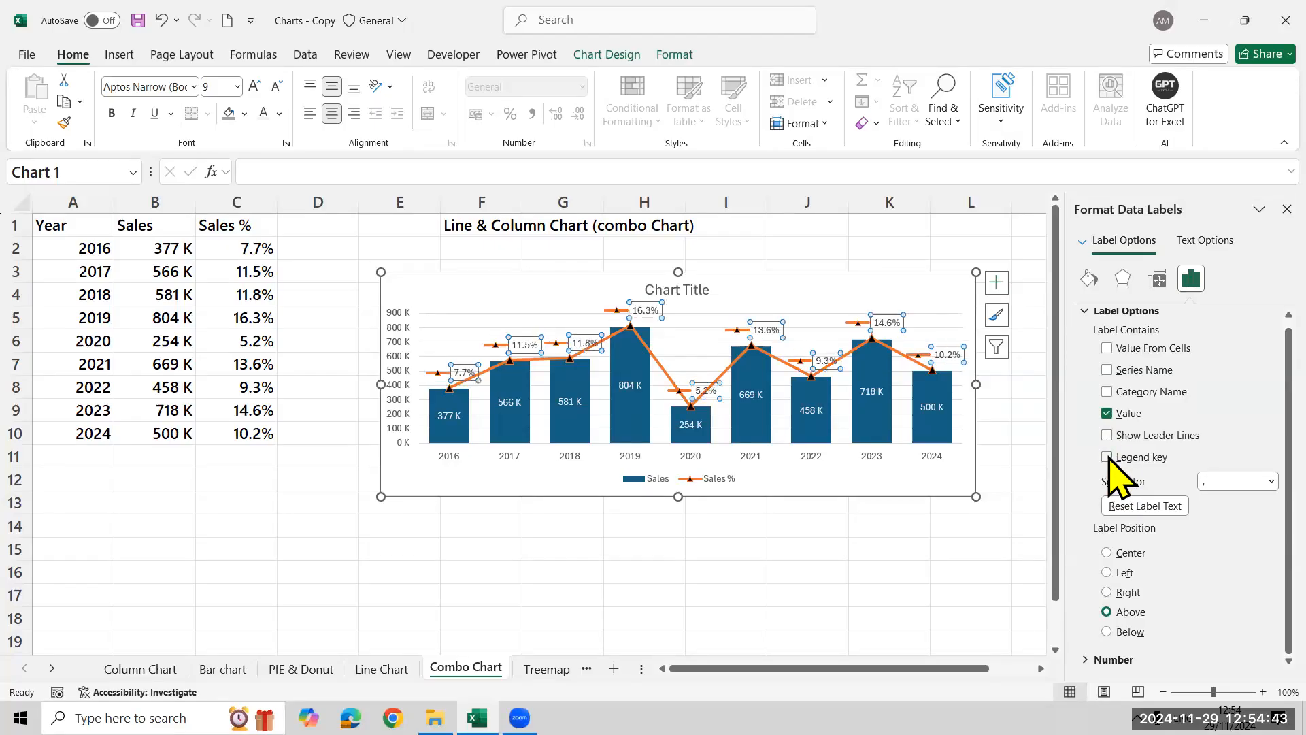
pyautogui.click(1108, 457)
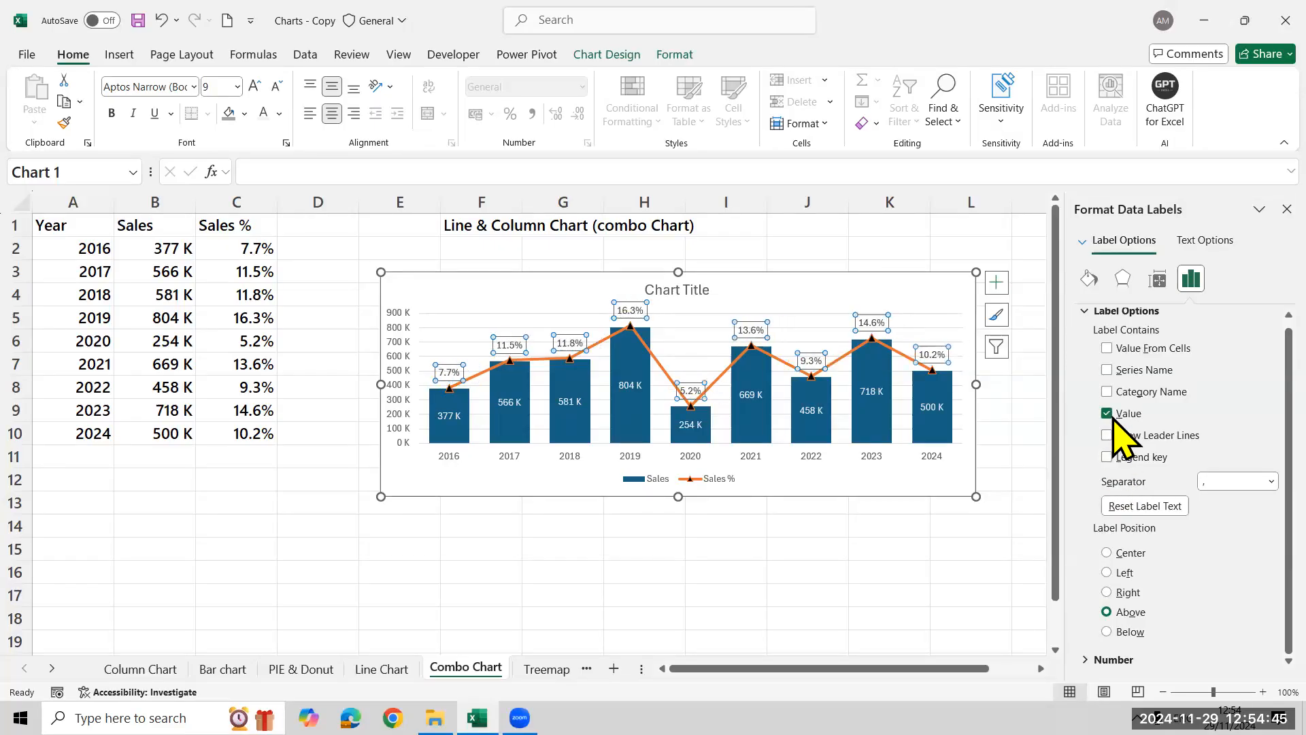
pyautogui.click(1107, 348)
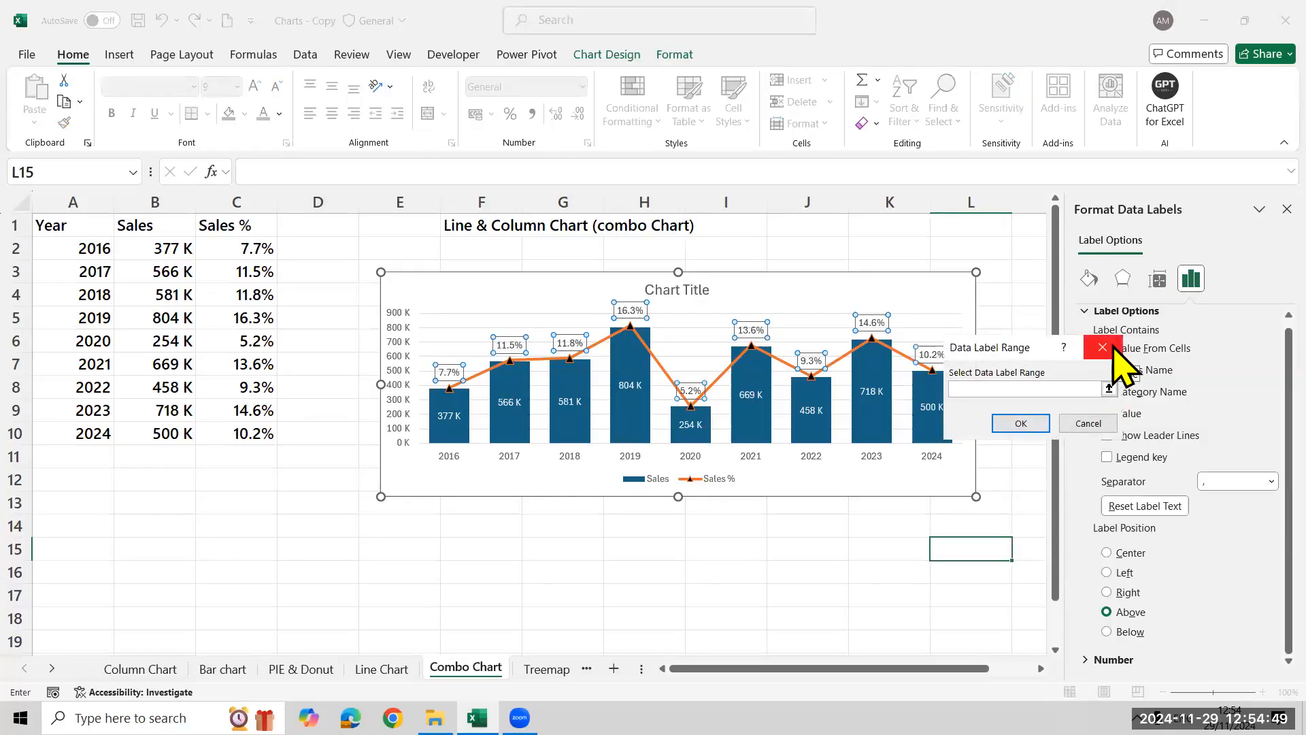
pyautogui.click(1109, 389)
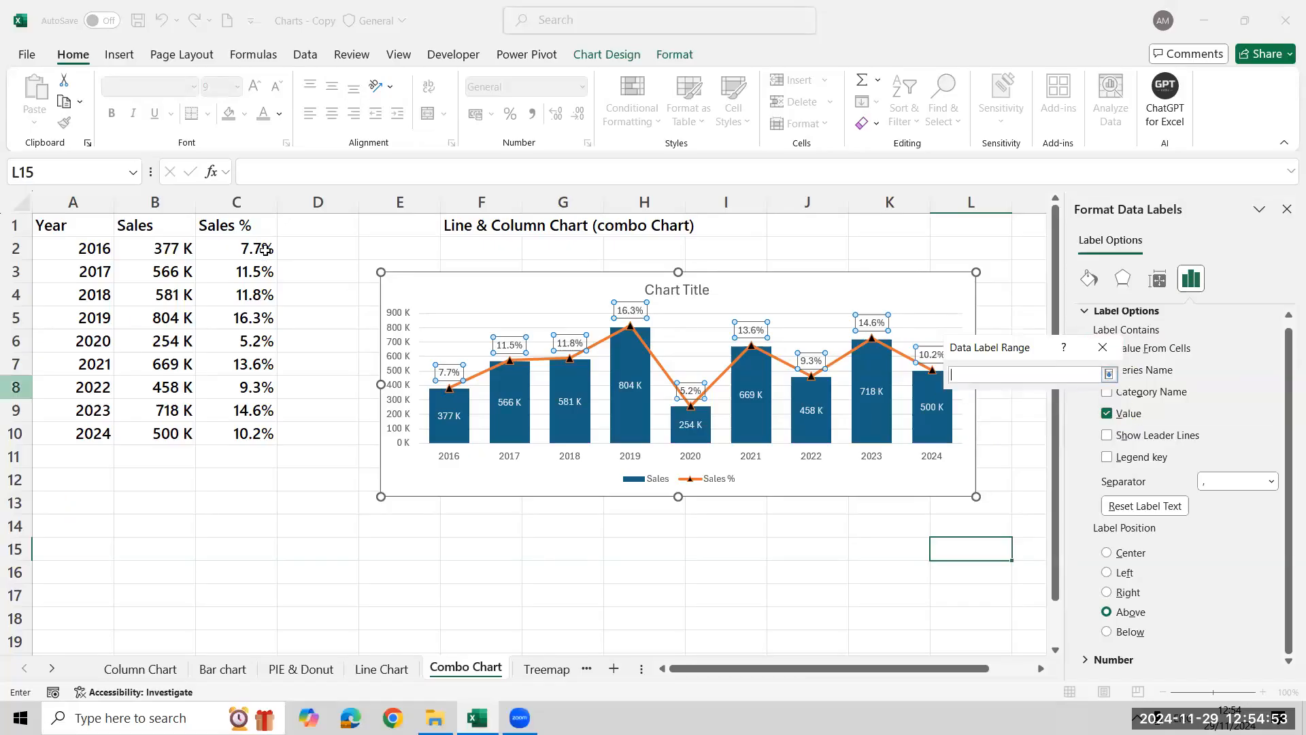
pyautogui.click(253, 245)
pyautogui.click(1109, 375)
pyautogui.click(1093, 423)
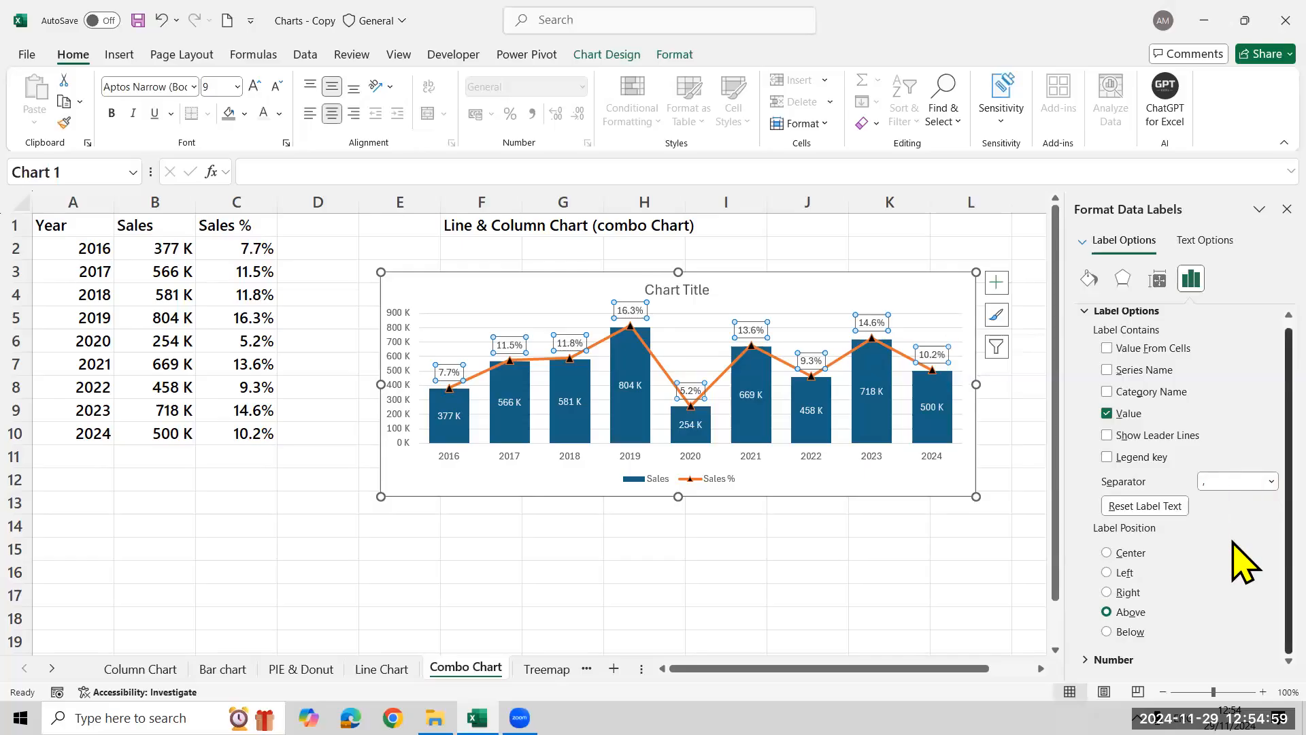
# Examine the label contents, separator and number format options of the Sales % data labels
pyautogui.scroll(1, 1151, 412)
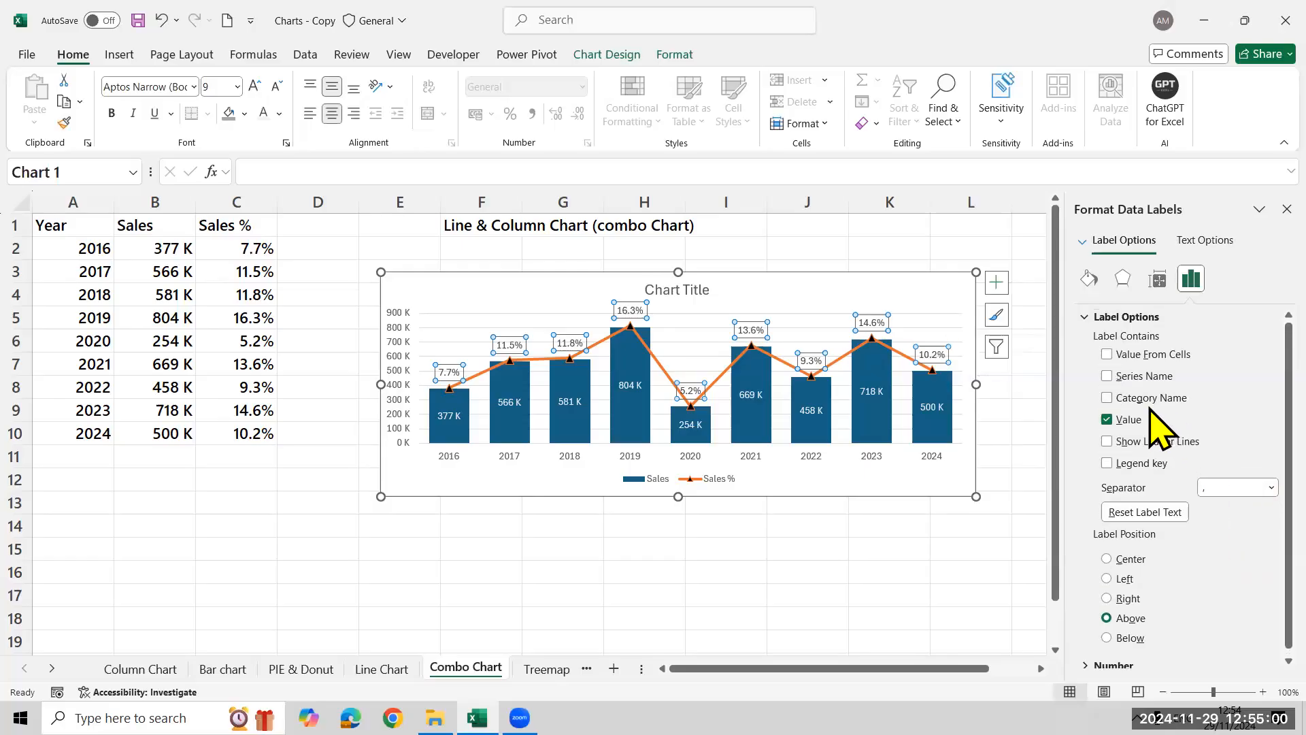
pyautogui.click(1084, 317)
pyautogui.click(1083, 317)
pyautogui.click(1148, 387)
pyautogui.click(1145, 468)
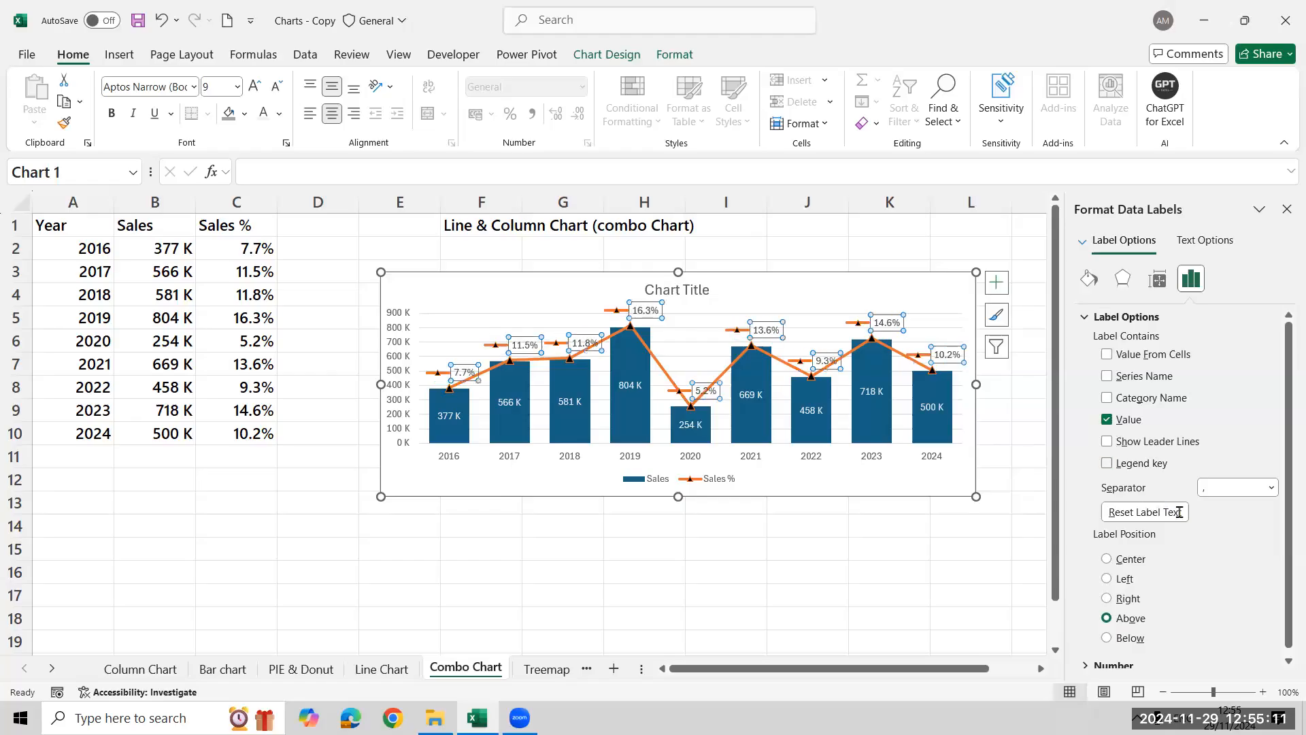
pyautogui.click(1234, 489)
pyautogui.click(1233, 491)
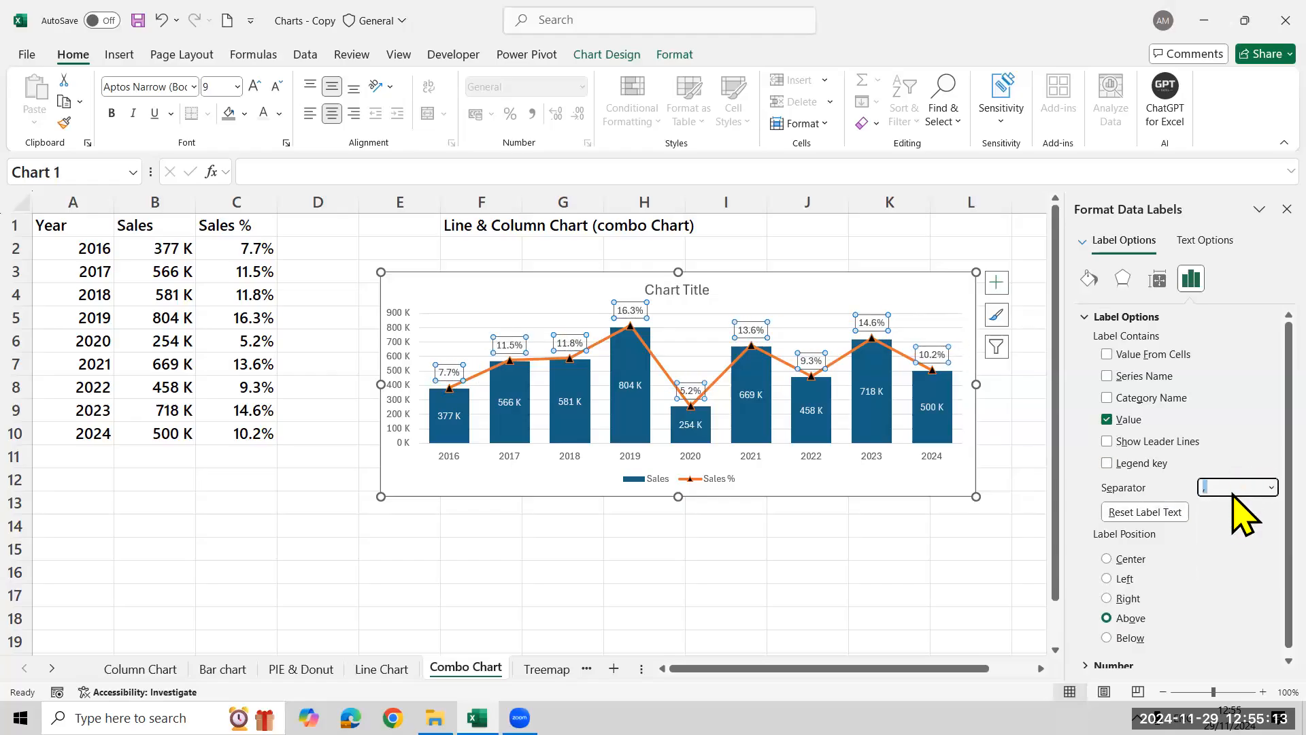
pyautogui.click(1084, 318)
pyautogui.click(1088, 347)
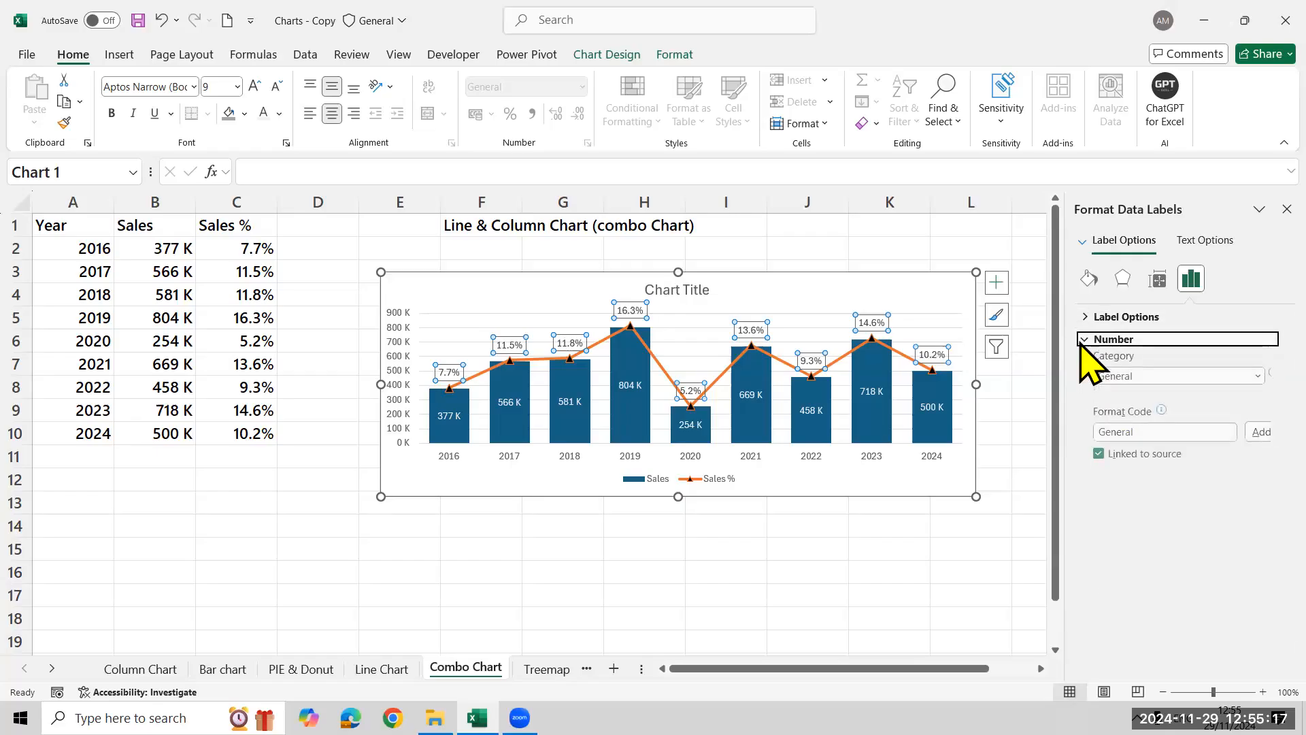
# Review the number format category options of the Sales % data labels and deselect the labels
pyautogui.click(1234, 376)
pyautogui.click(1232, 397)
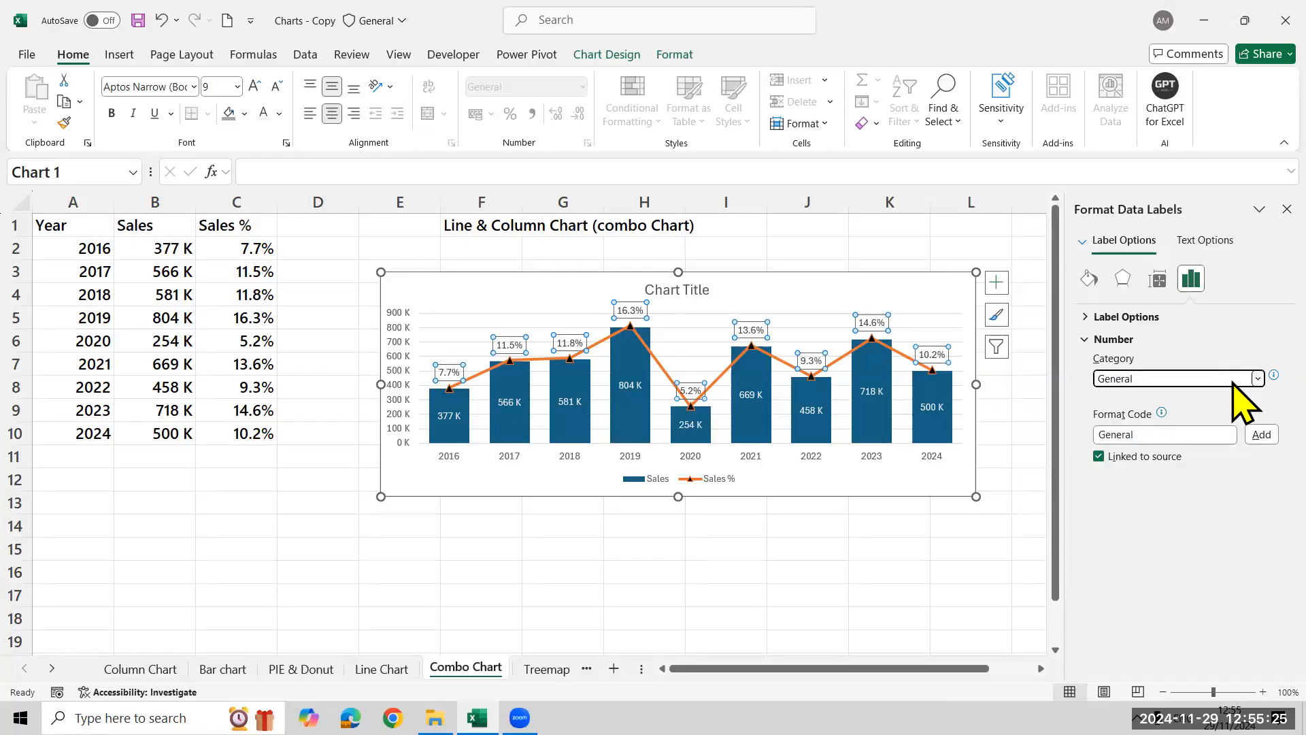
pyautogui.click(1097, 339)
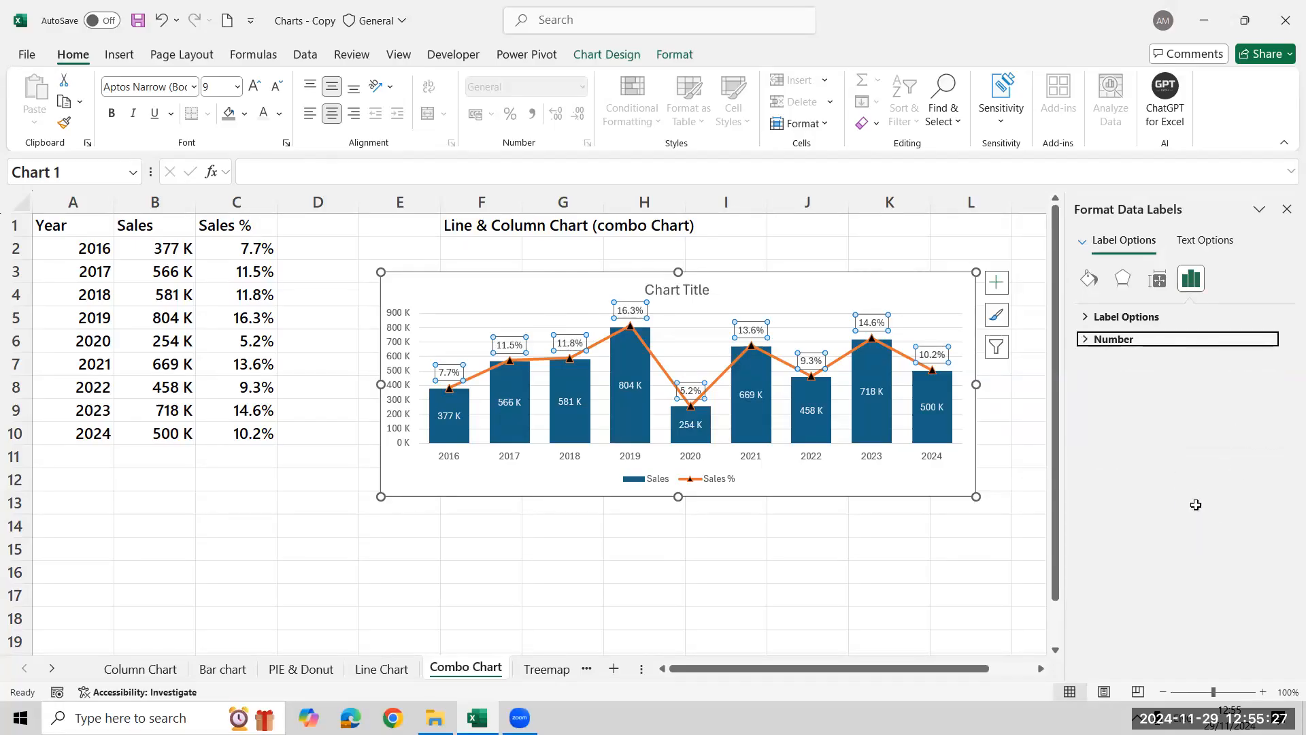
pyautogui.click(484, 564)
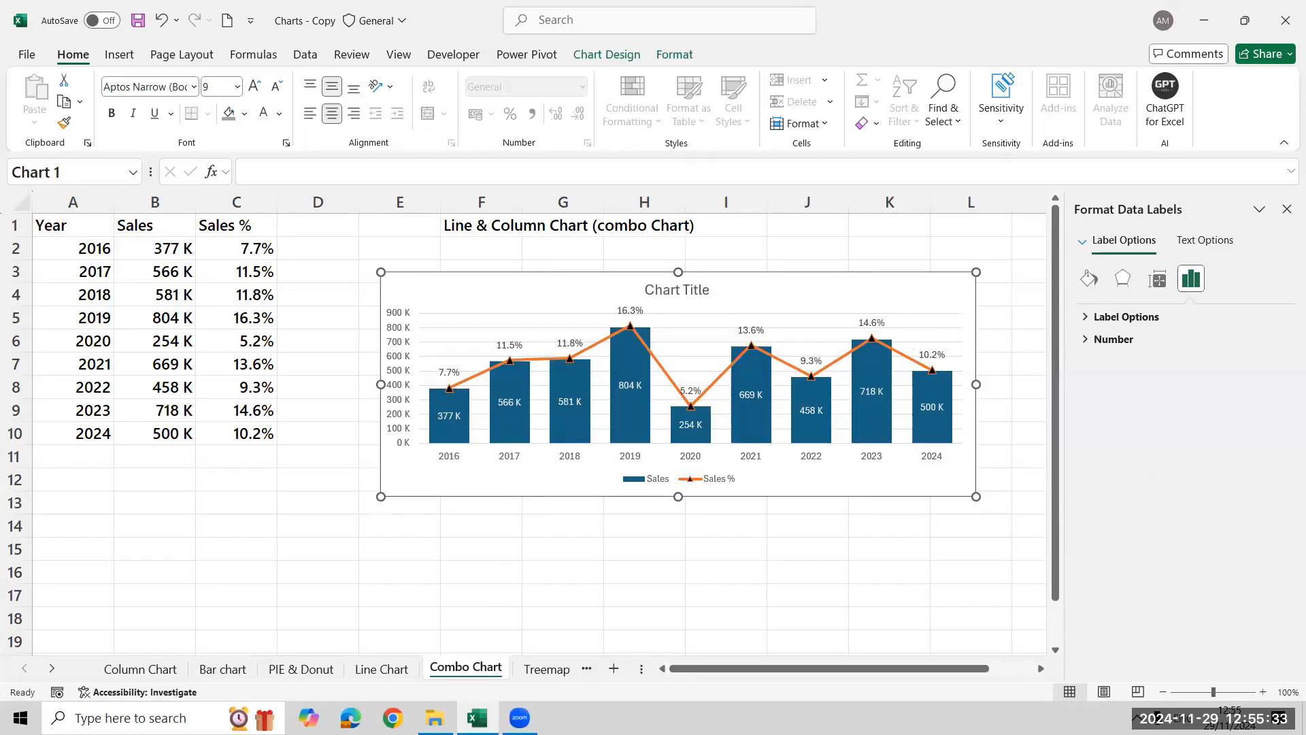
# Insert a treemap chart from the whole Category, Sub-Category and Units Sold table on the Treemap sheet
pyautogui.hotkey('ctrl', 'pagedown')
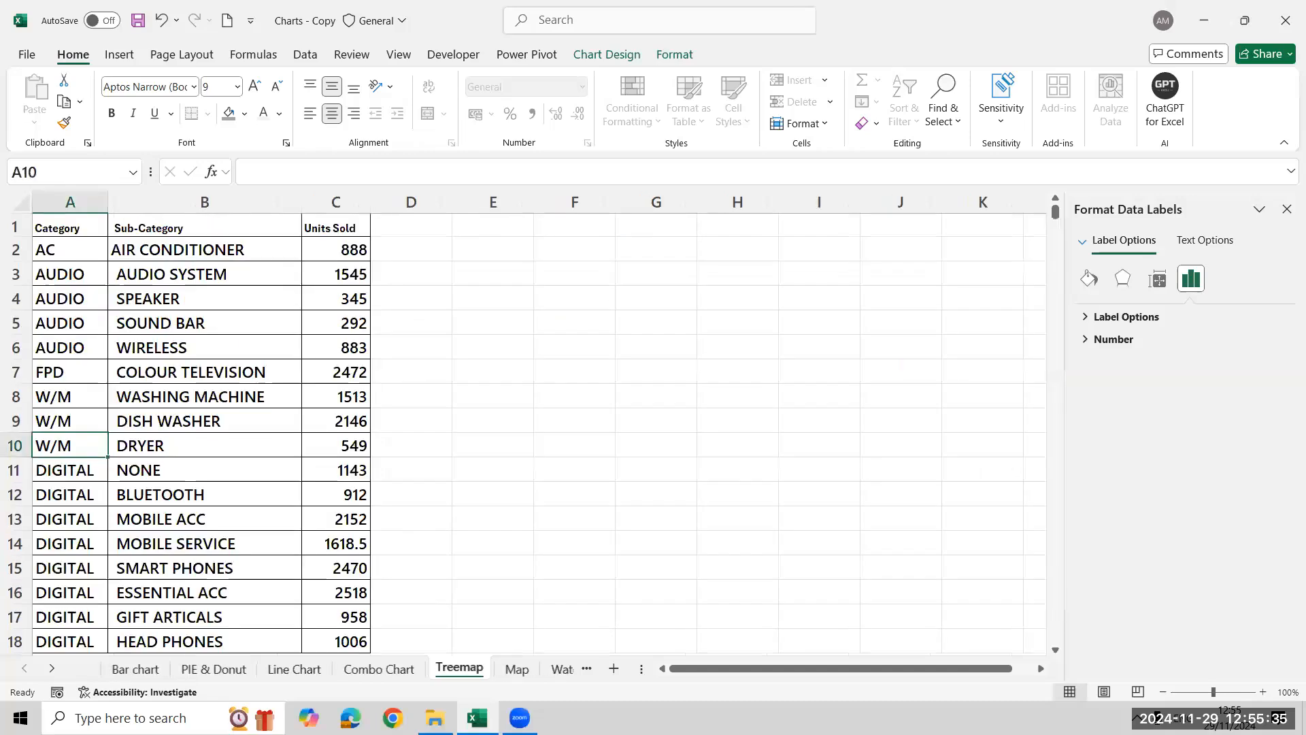
pyautogui.click(1286, 208)
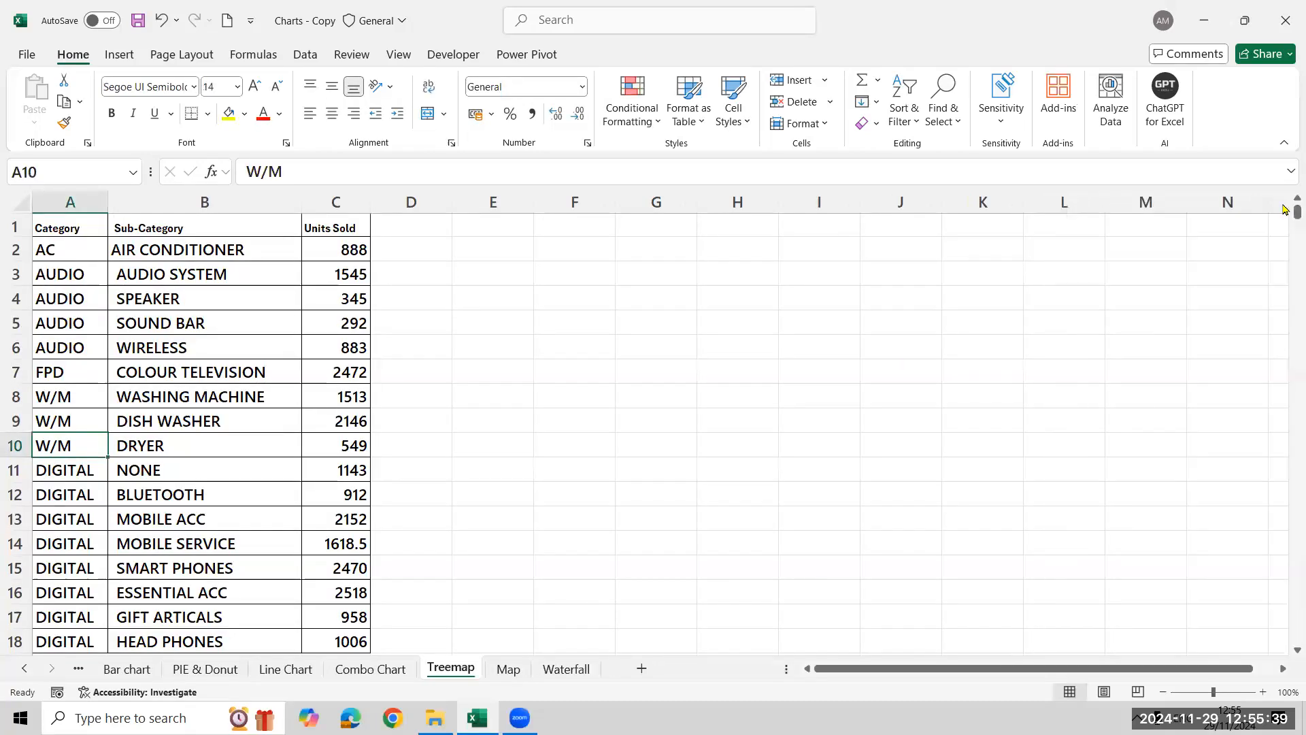
pyautogui.click(320, 398)
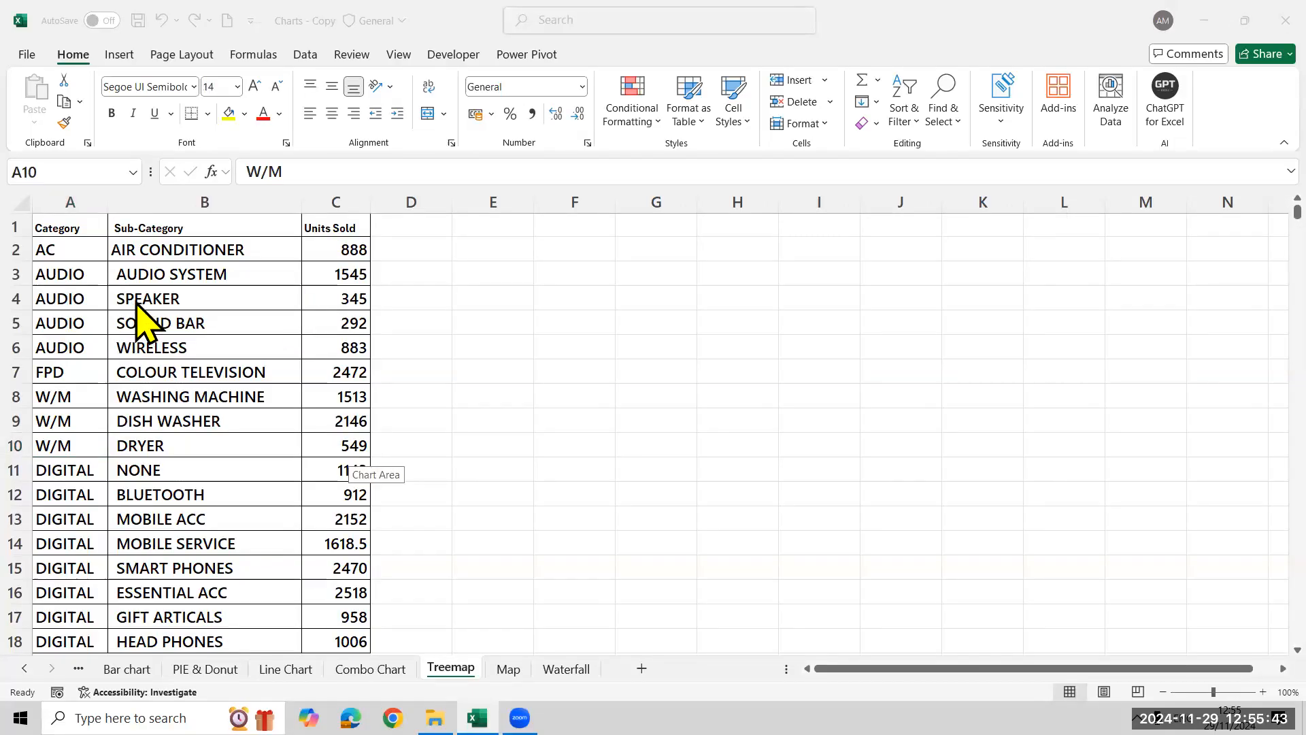
pyautogui.click(139, 514)
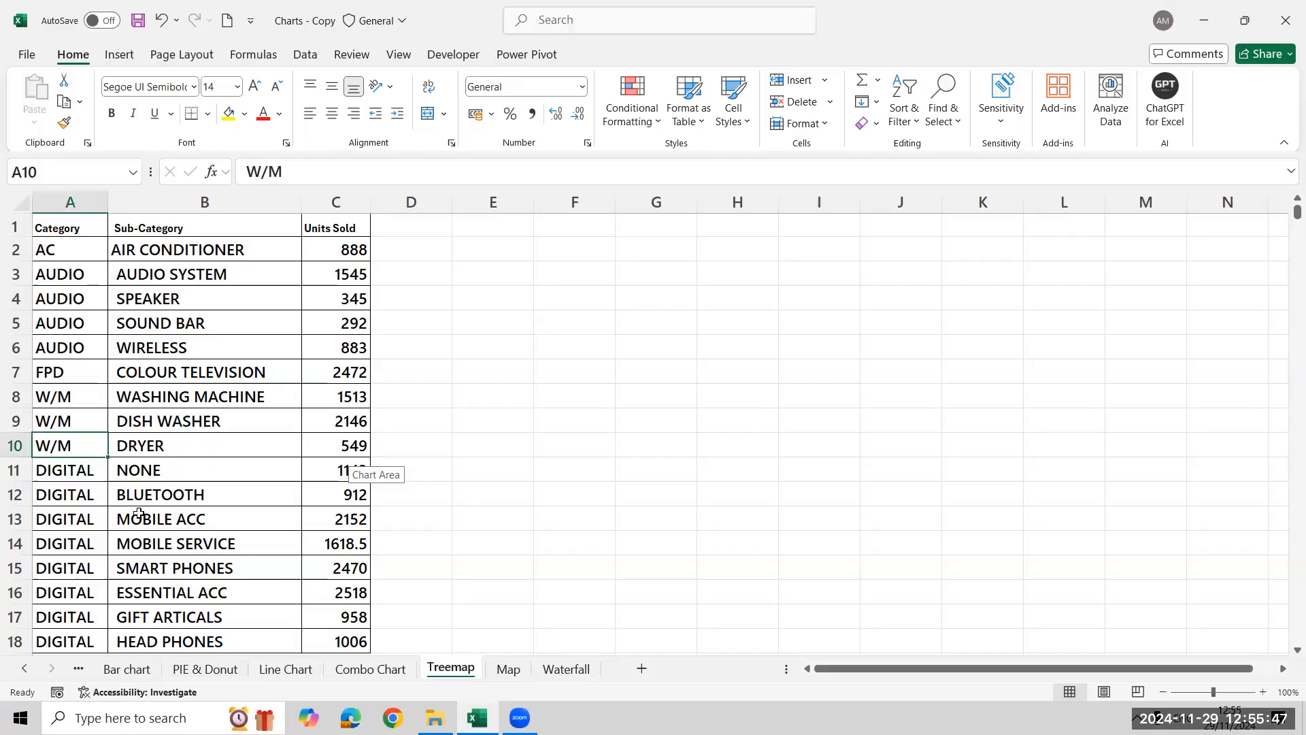
pyautogui.hotkey('ctrl', 'a')
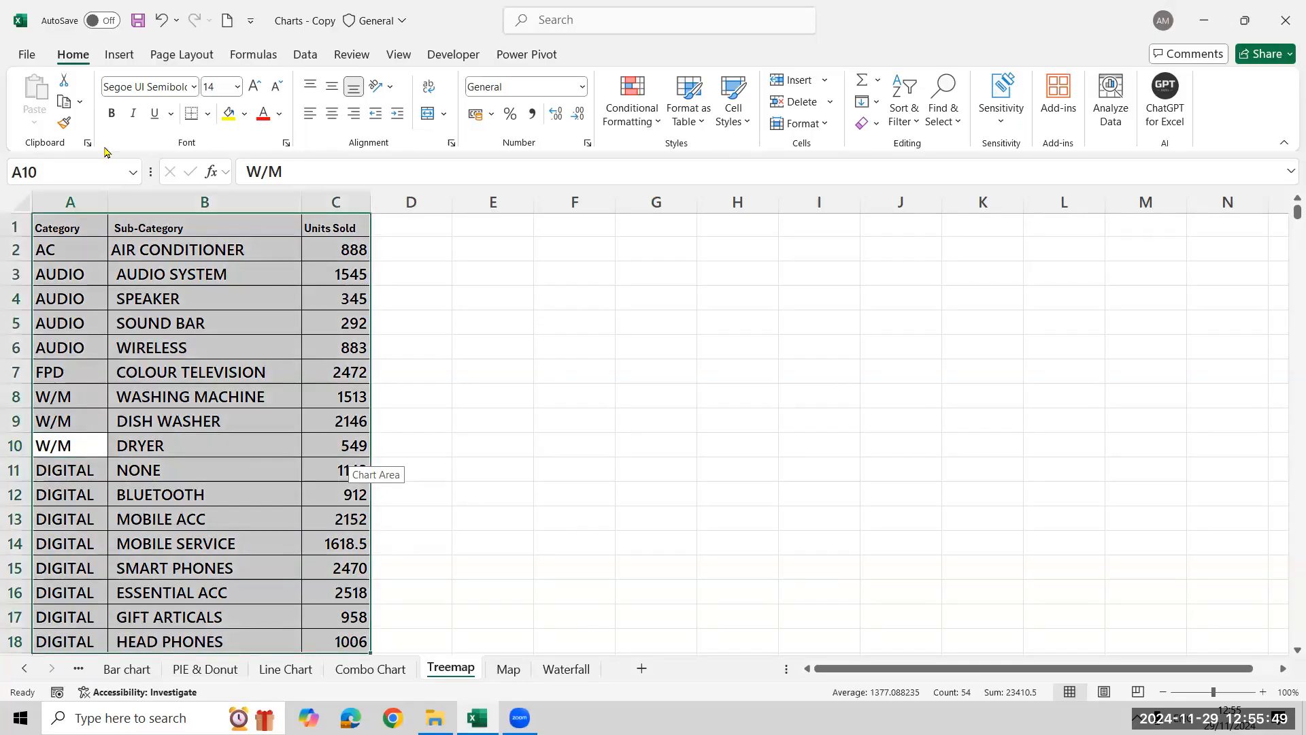
pyautogui.click(127, 54)
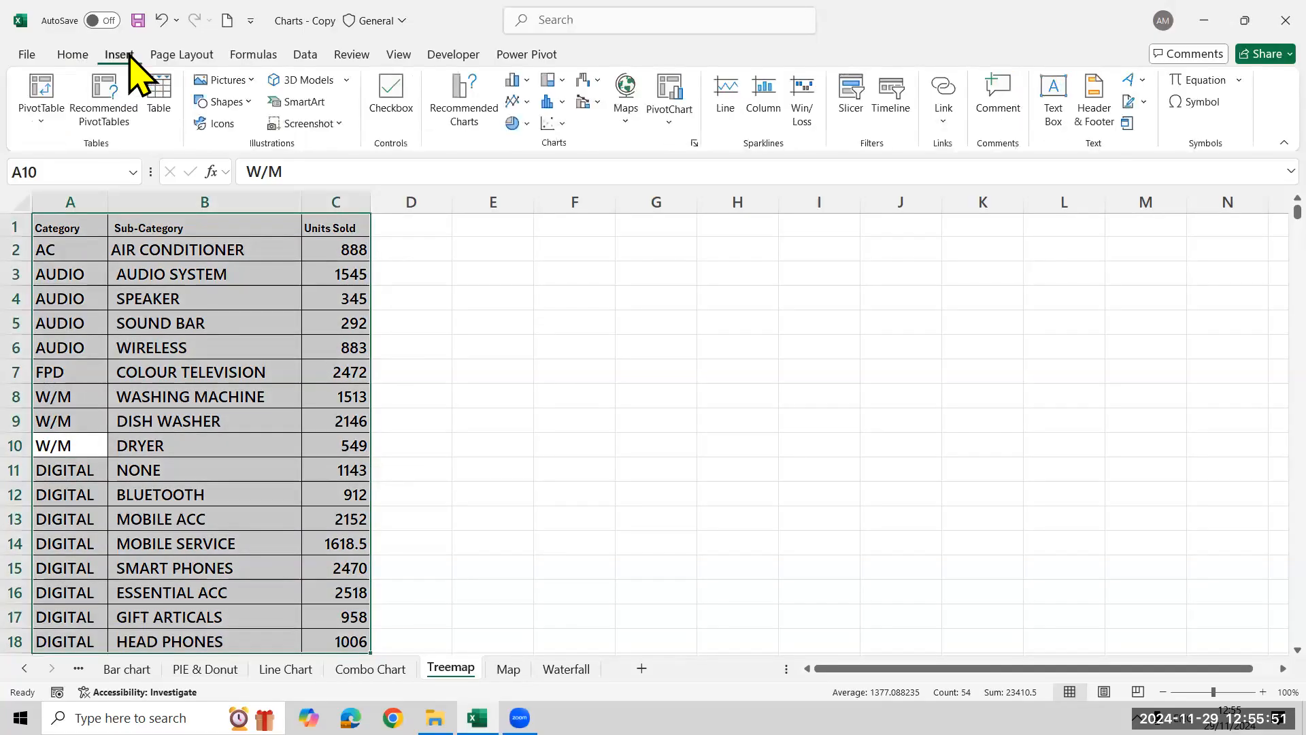
pyautogui.click(470, 126)
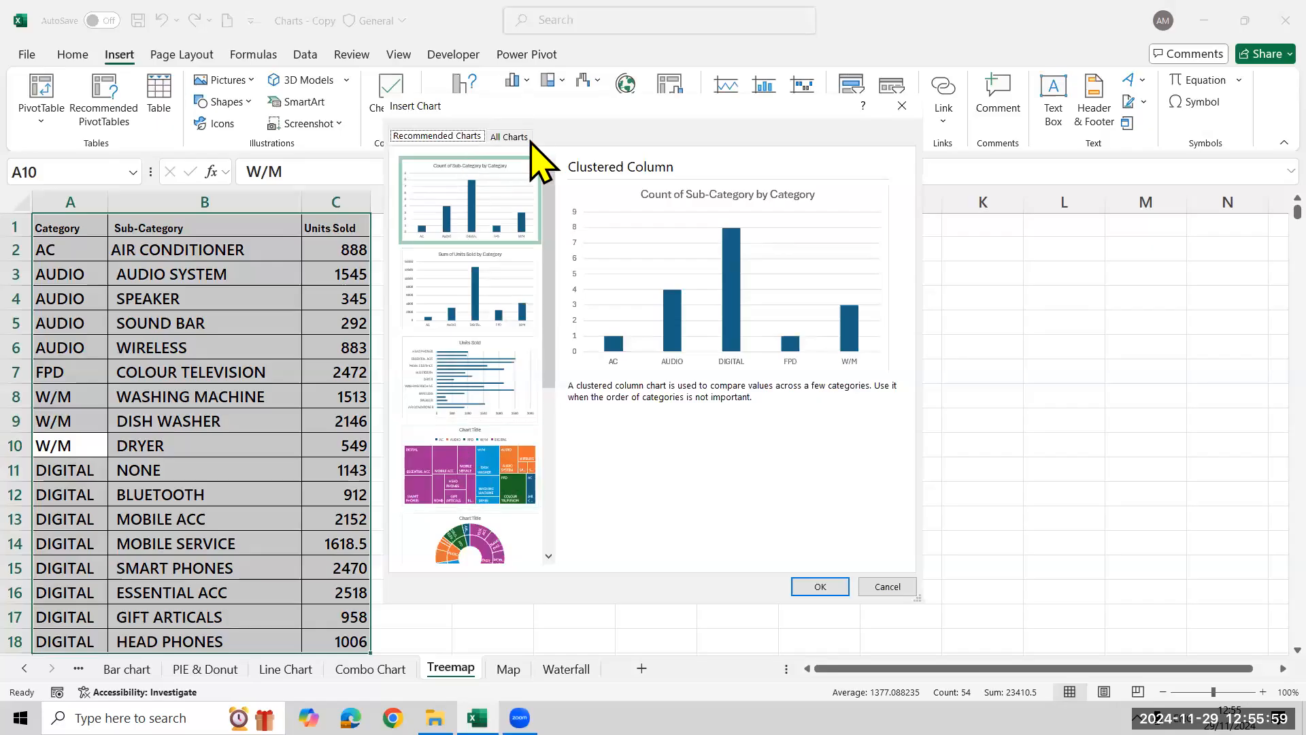
pyautogui.click(509, 136)
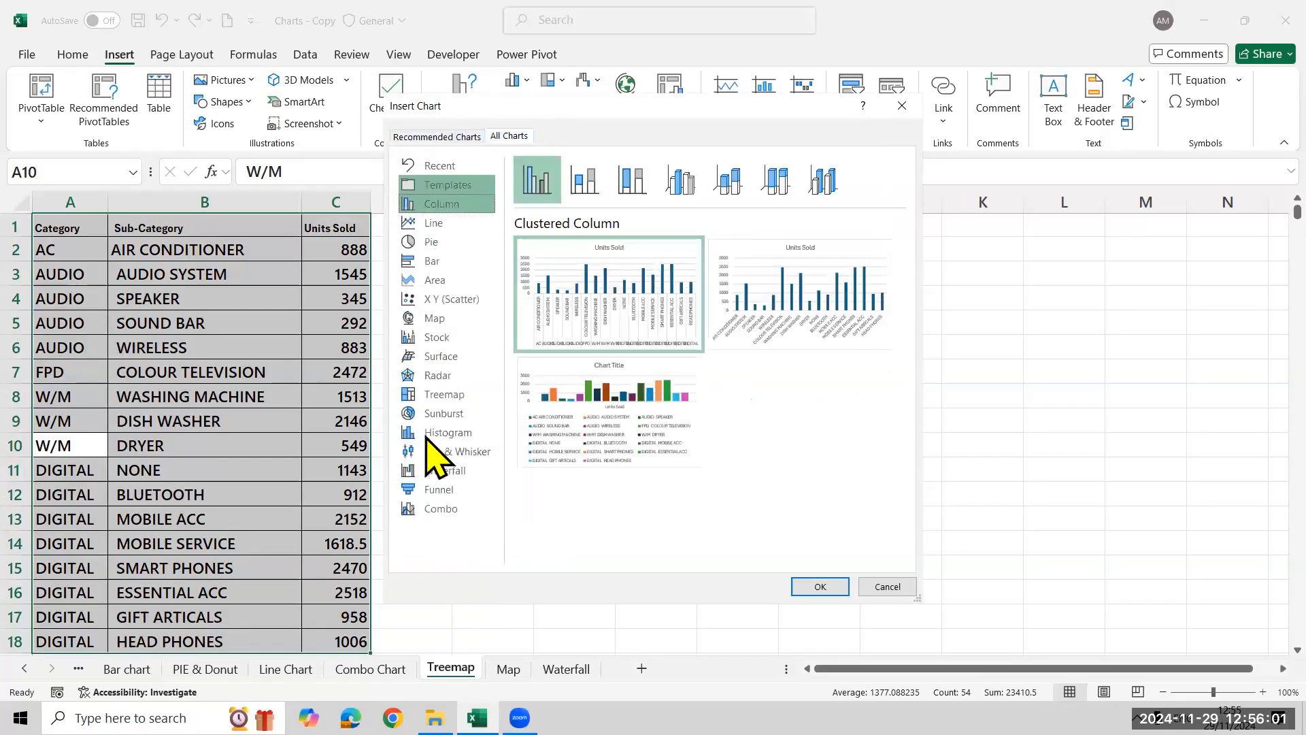
pyautogui.click(454, 394)
pyautogui.click(820, 587)
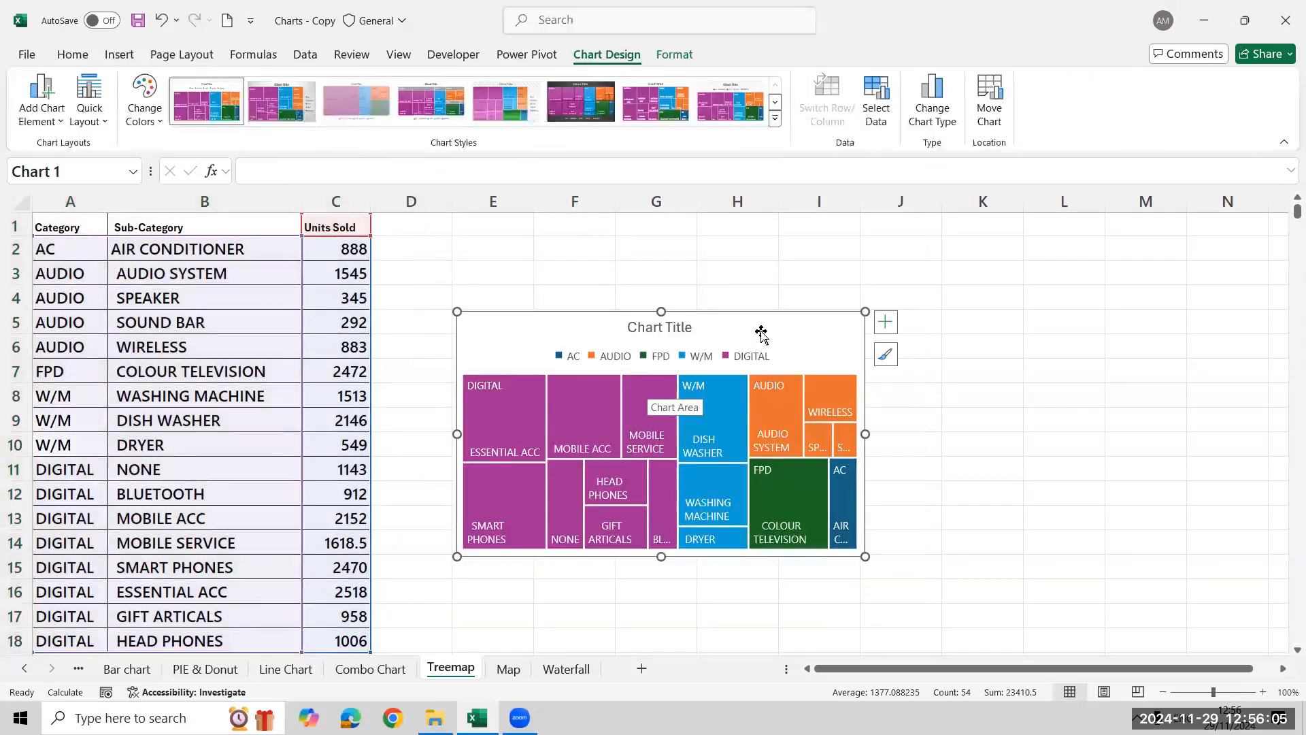
# Move the treemap chart up beside the data table and widen it into column L
pyautogui.moveTo(761, 329); pyautogui.dragTo(726, 283)
pyautogui.moveTo(831, 504); pyautogui.dragTo(1042, 497)
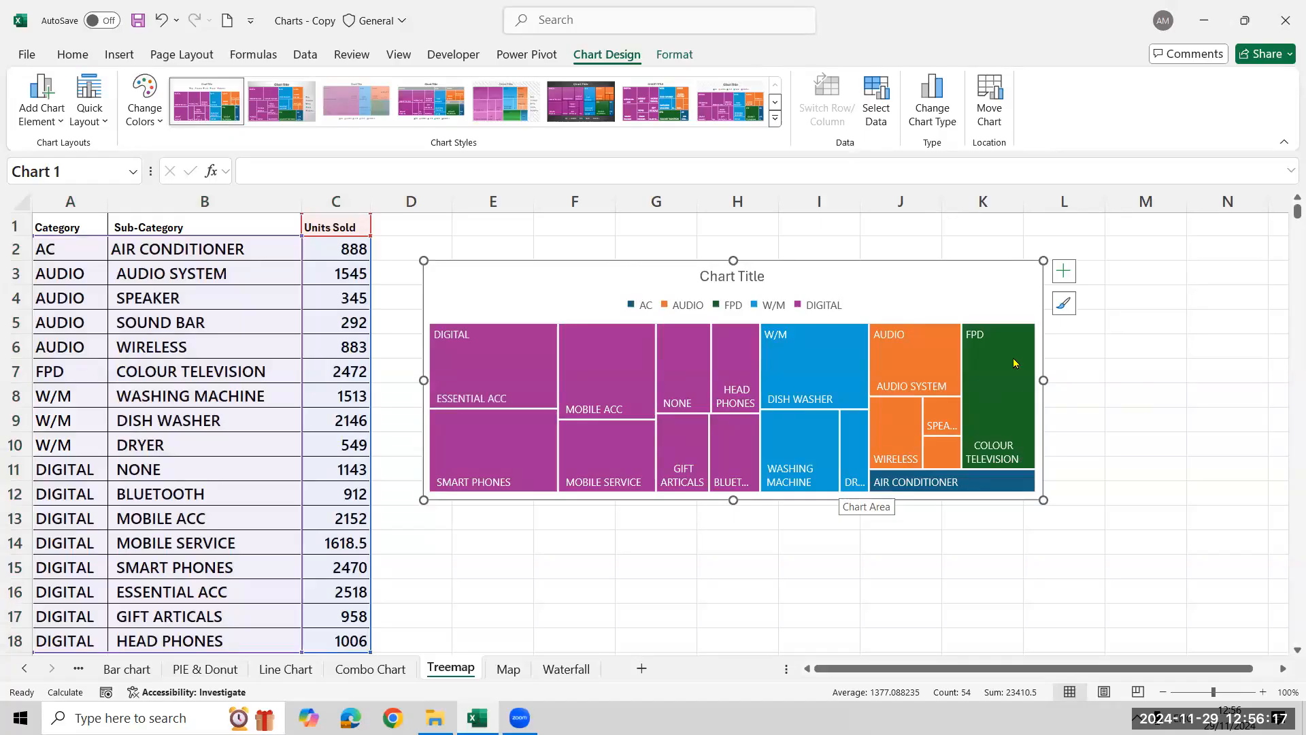
pyautogui.moveTo(1014, 362)
# Add values to the treemap's data labels and make the chart narrower and taller, reaching down to row 15
pyautogui.click(1063, 271)
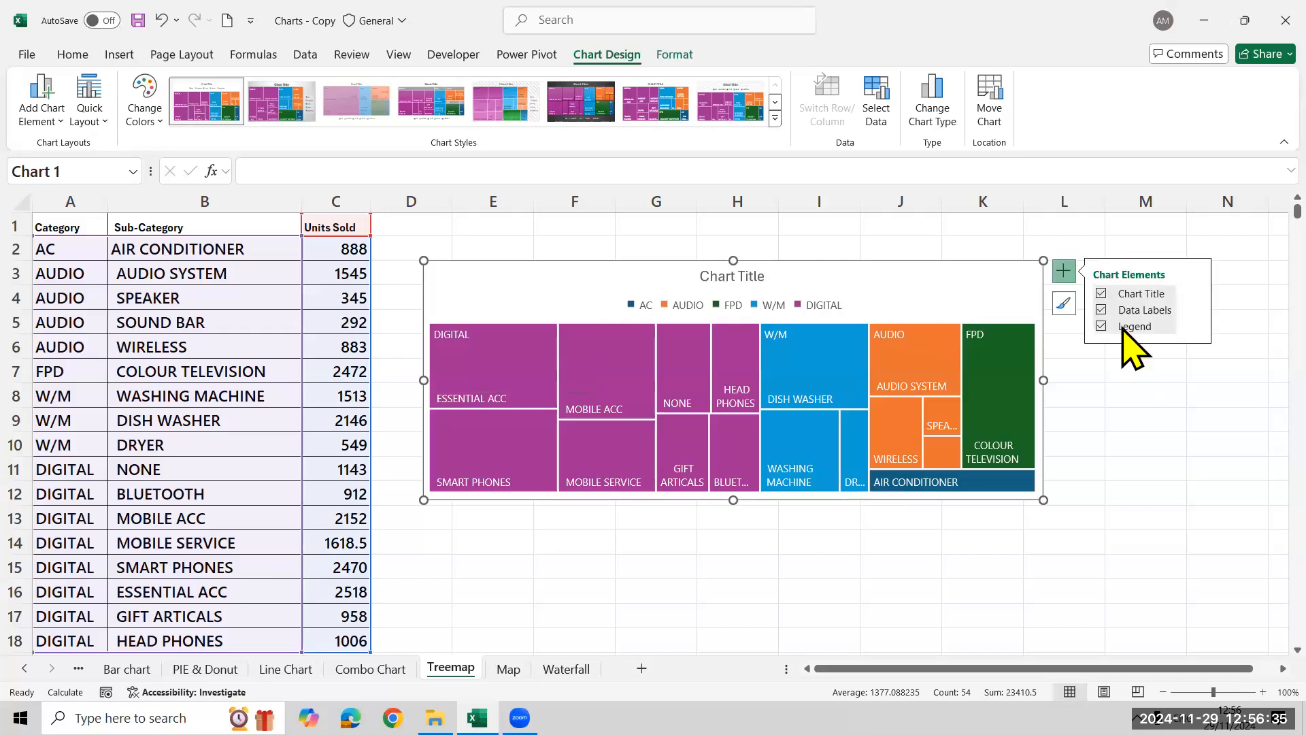
pyautogui.click(1195, 309)
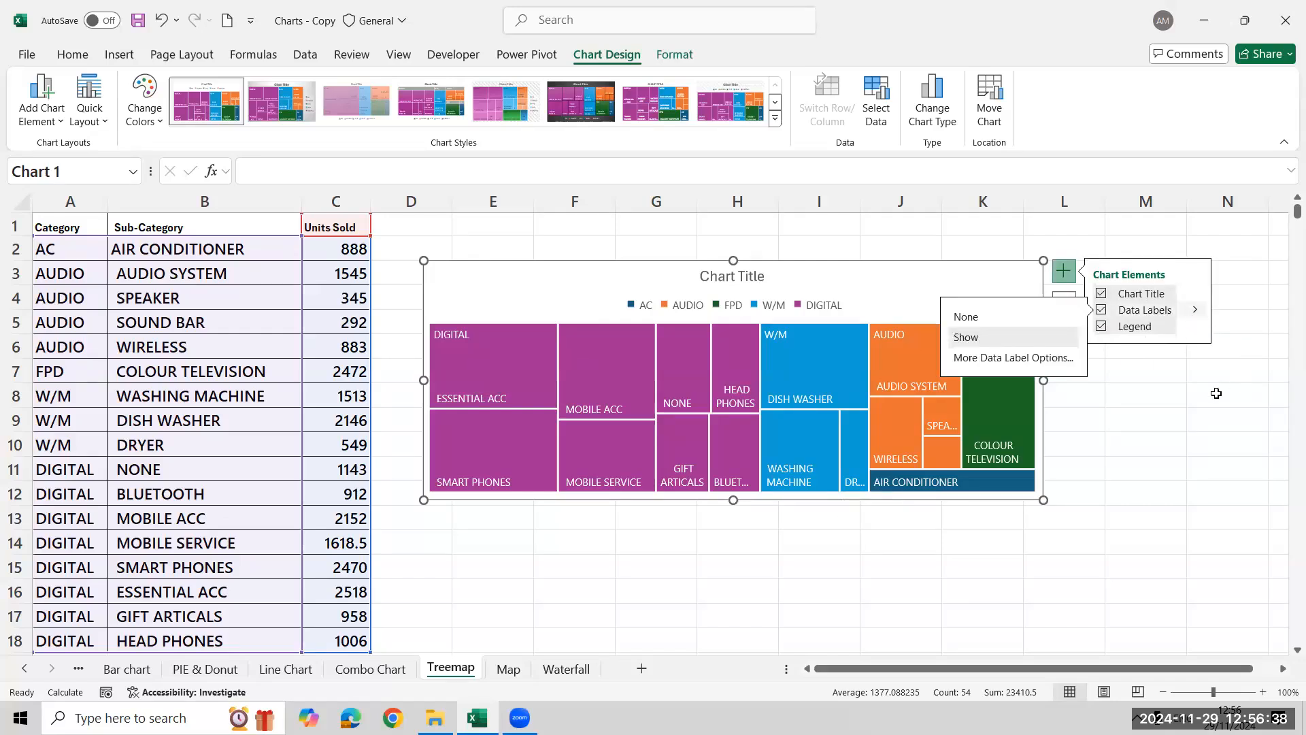
pyautogui.click(1048, 359)
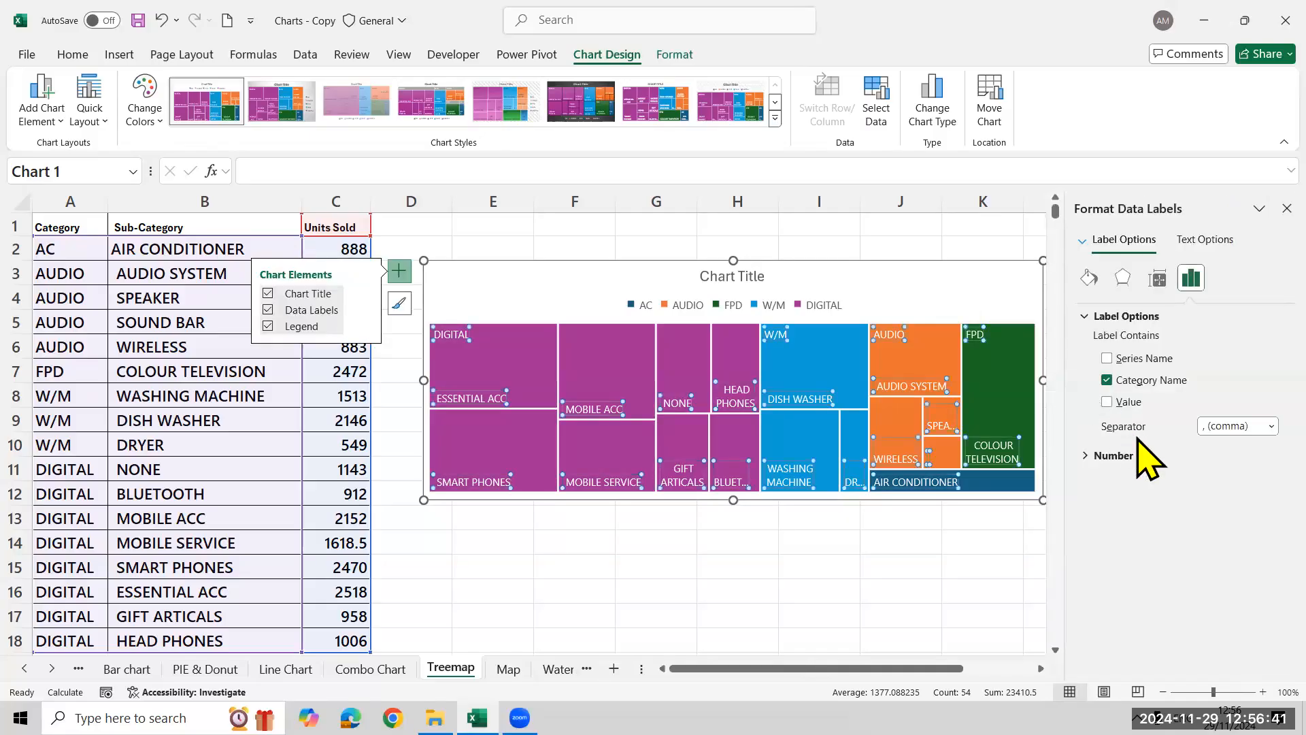
pyautogui.click(1123, 407)
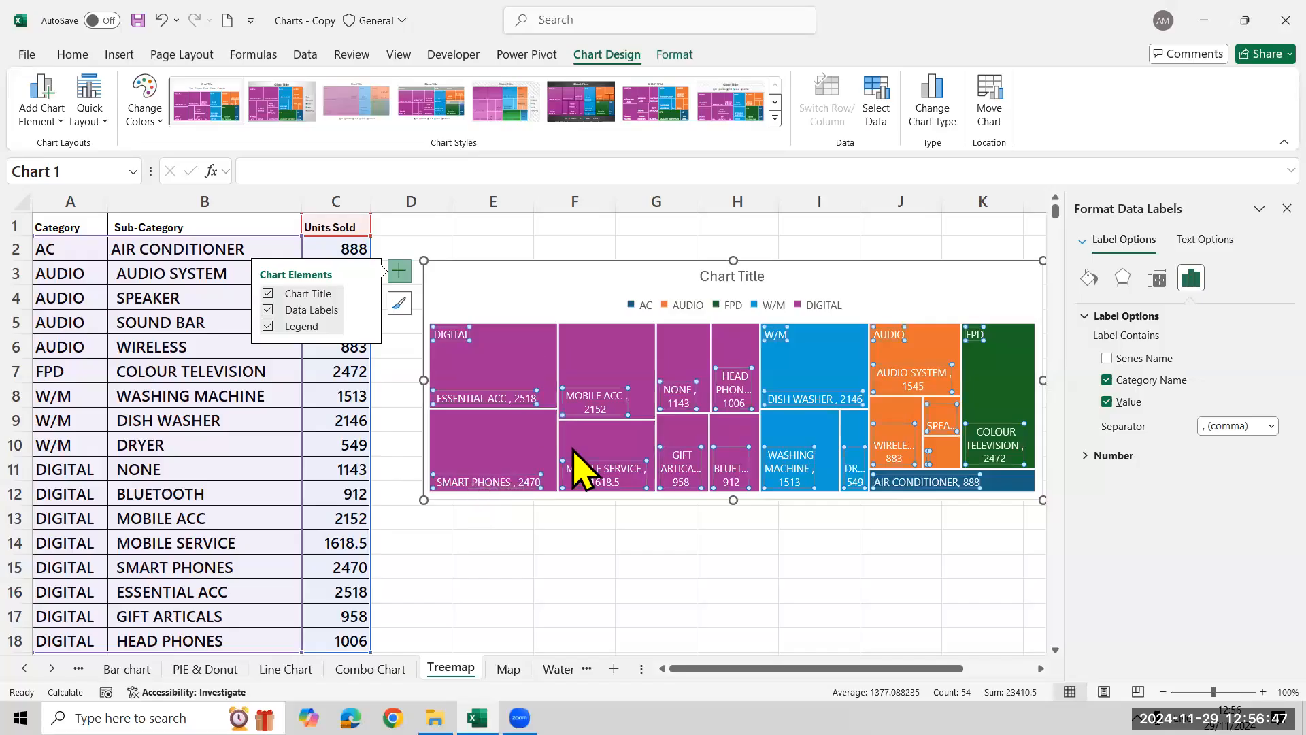
pyautogui.click(1286, 211)
pyautogui.moveTo(1043, 501); pyautogui.dragTo(976, 576)
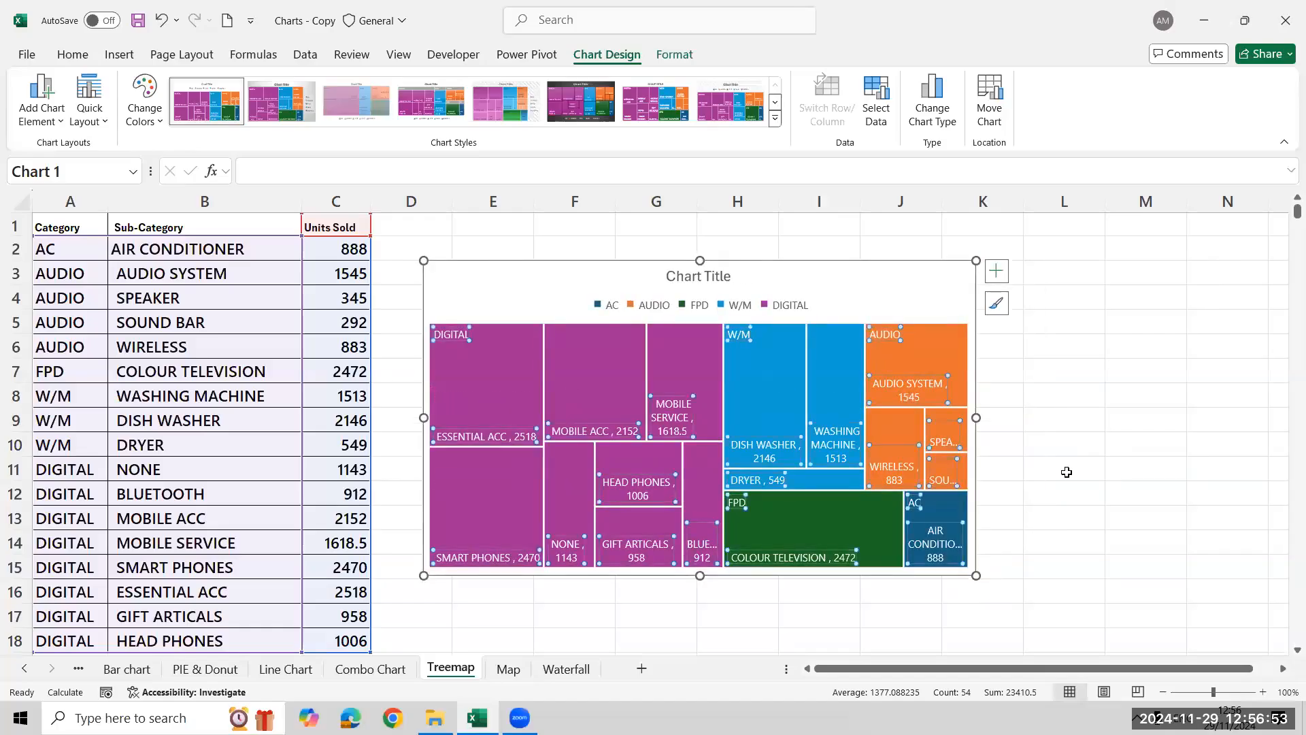
pyautogui.click(1083, 373)
# Open the treemap's detailed data label options to review the label contents and separator
pyautogui.click(931, 299)
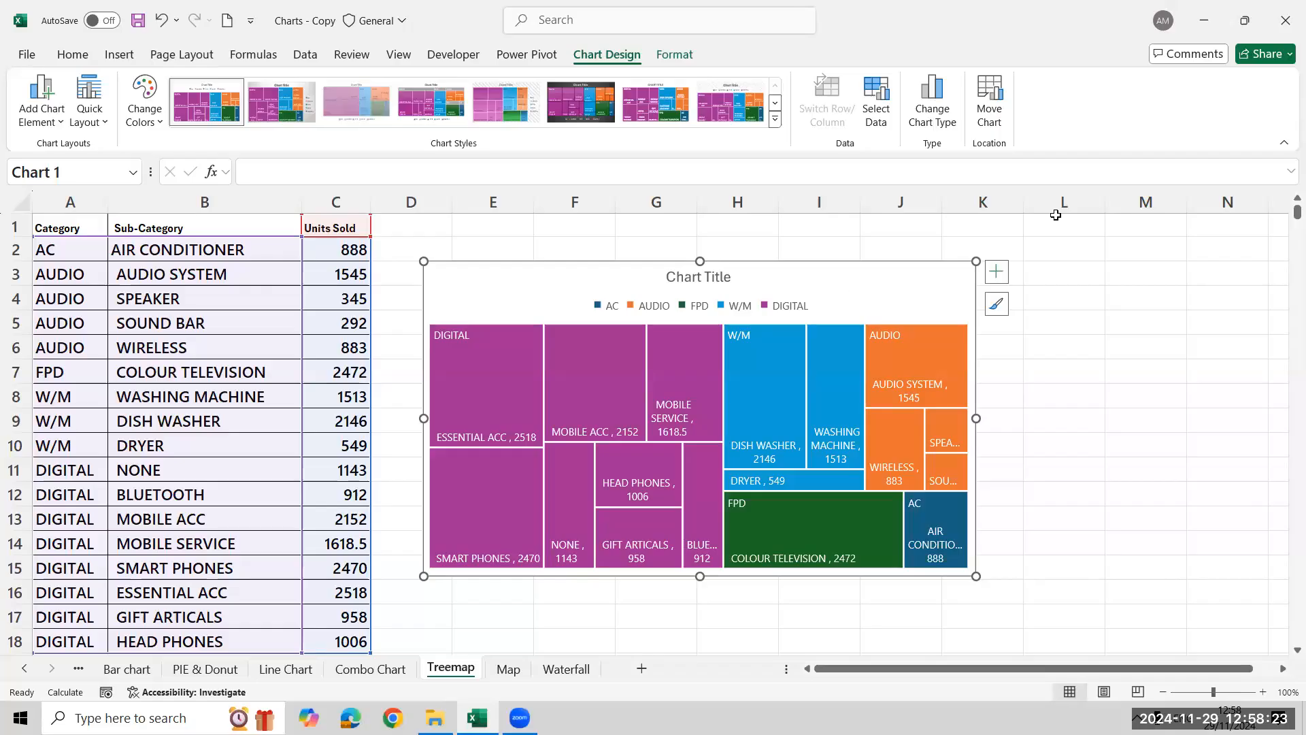
pyautogui.click(1005, 272)
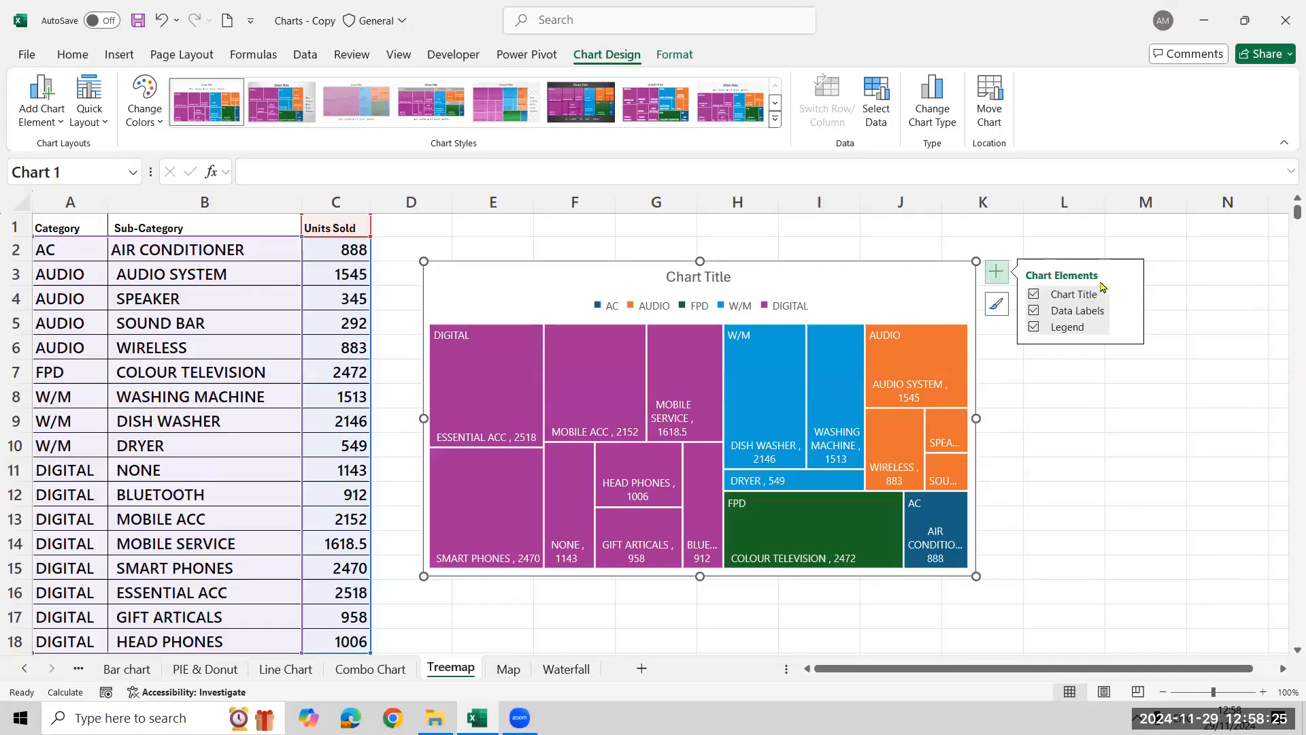
pyautogui.click(1127, 311)
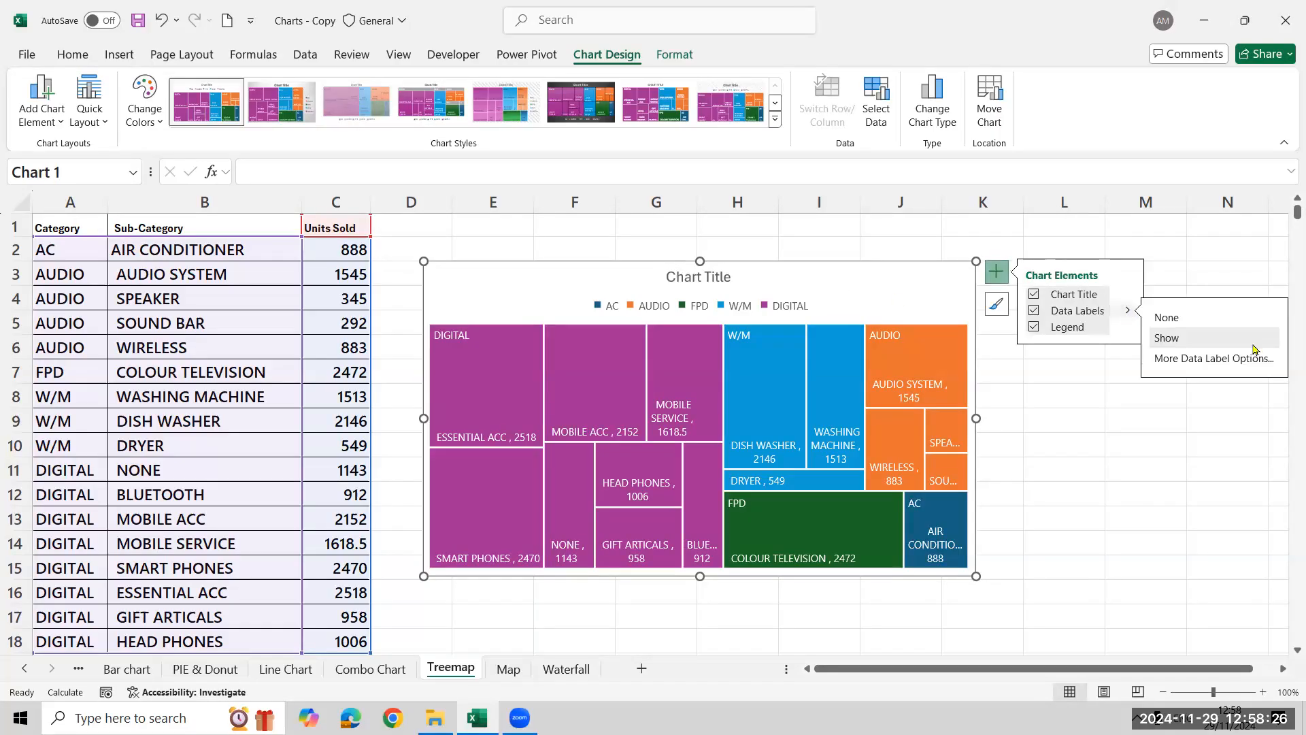
pyautogui.click(1203, 360)
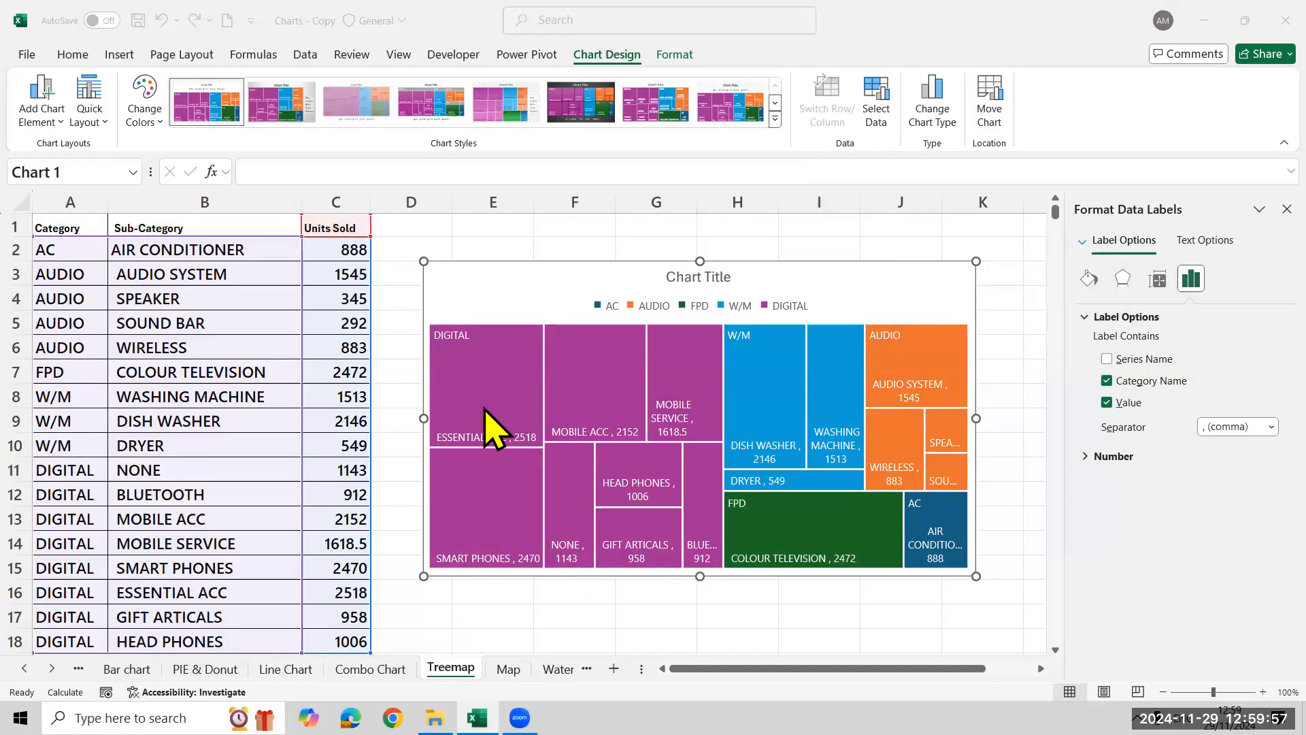
# Preview the colorful and monochromatic color palettes available for the treemap, leaving its current colors in place
pyautogui.click(139, 121)
pyautogui.scroll(-3, 184, 231)
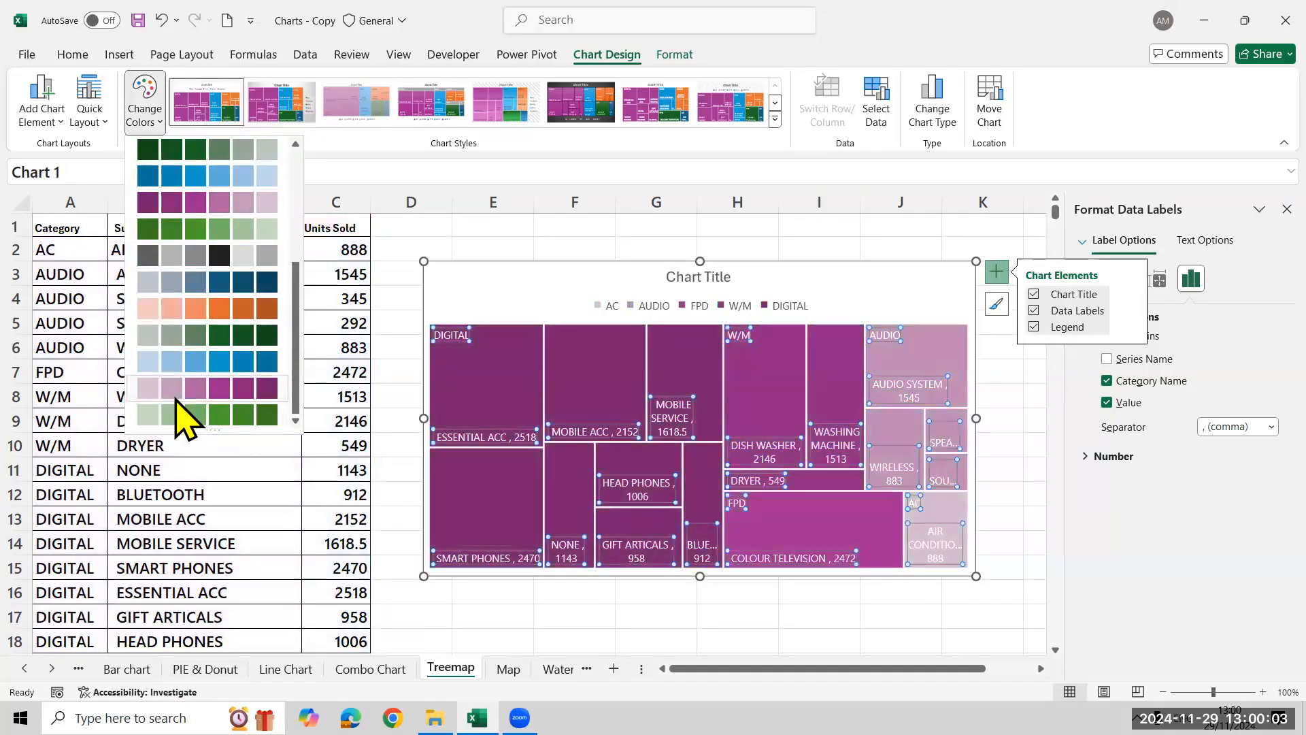
pyautogui.scroll(5, 187, 381)
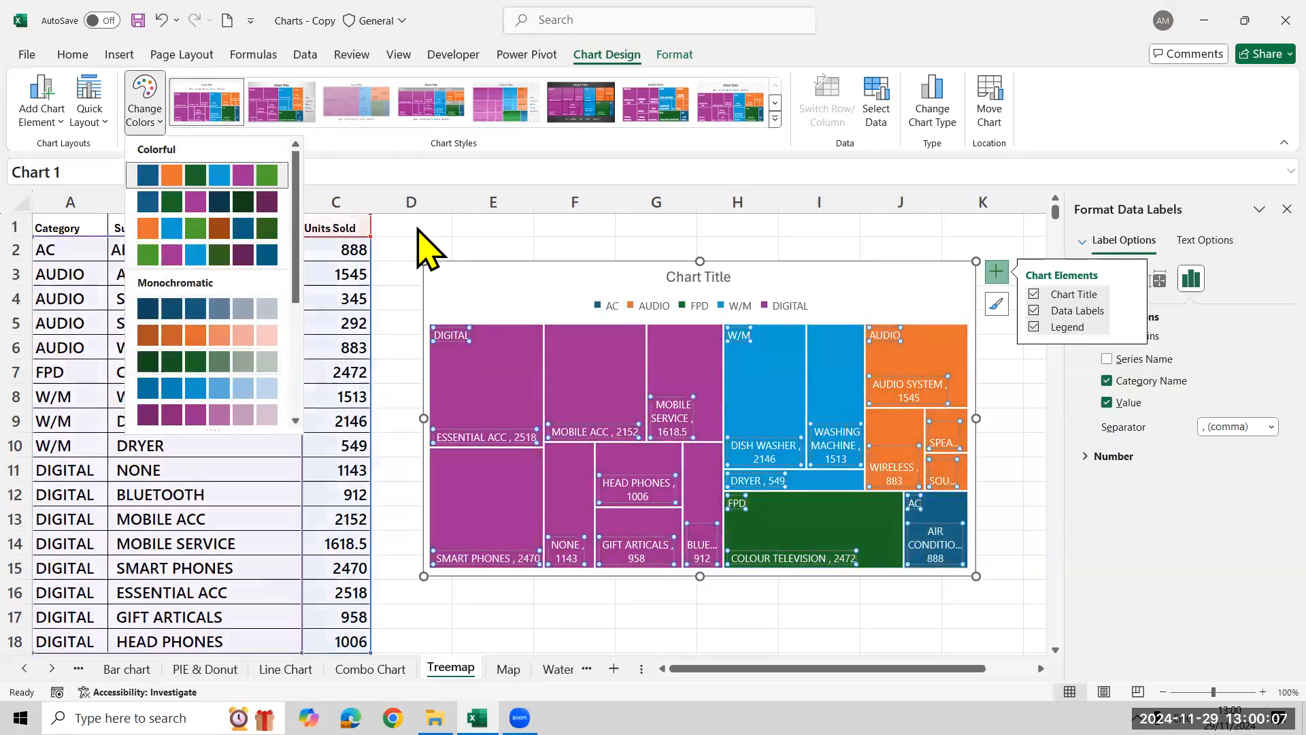
pyautogui.click(417, 228)
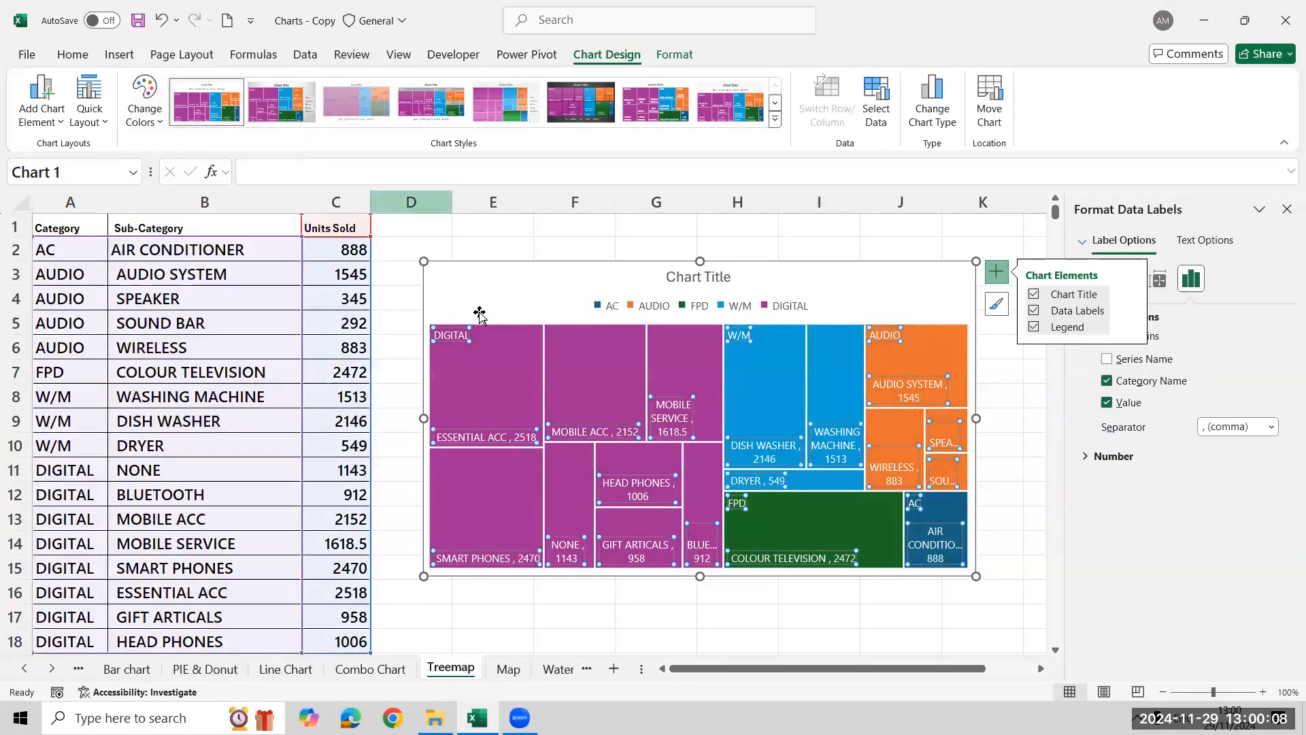
pyautogui.click(516, 251)
# Examine the label, fill and border options of the treemap's data series
pyautogui.click(522, 394)
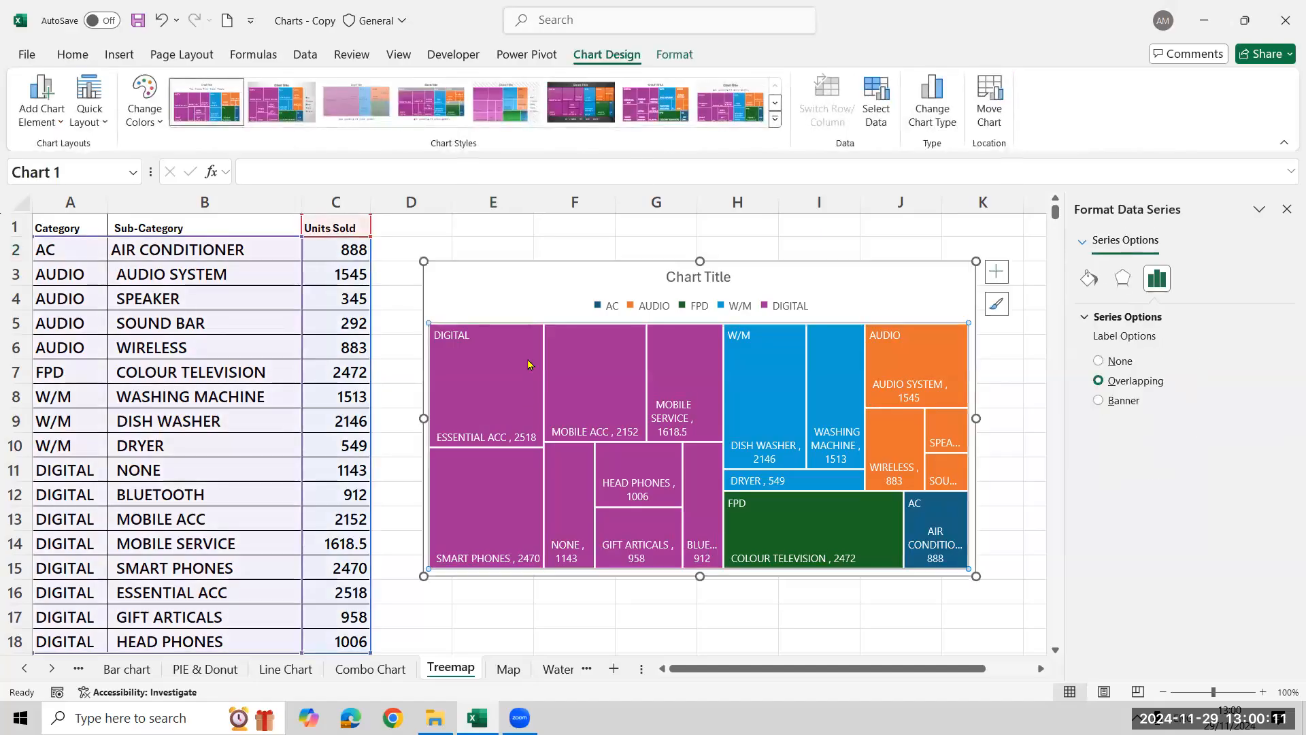
pyautogui.click(74, 55)
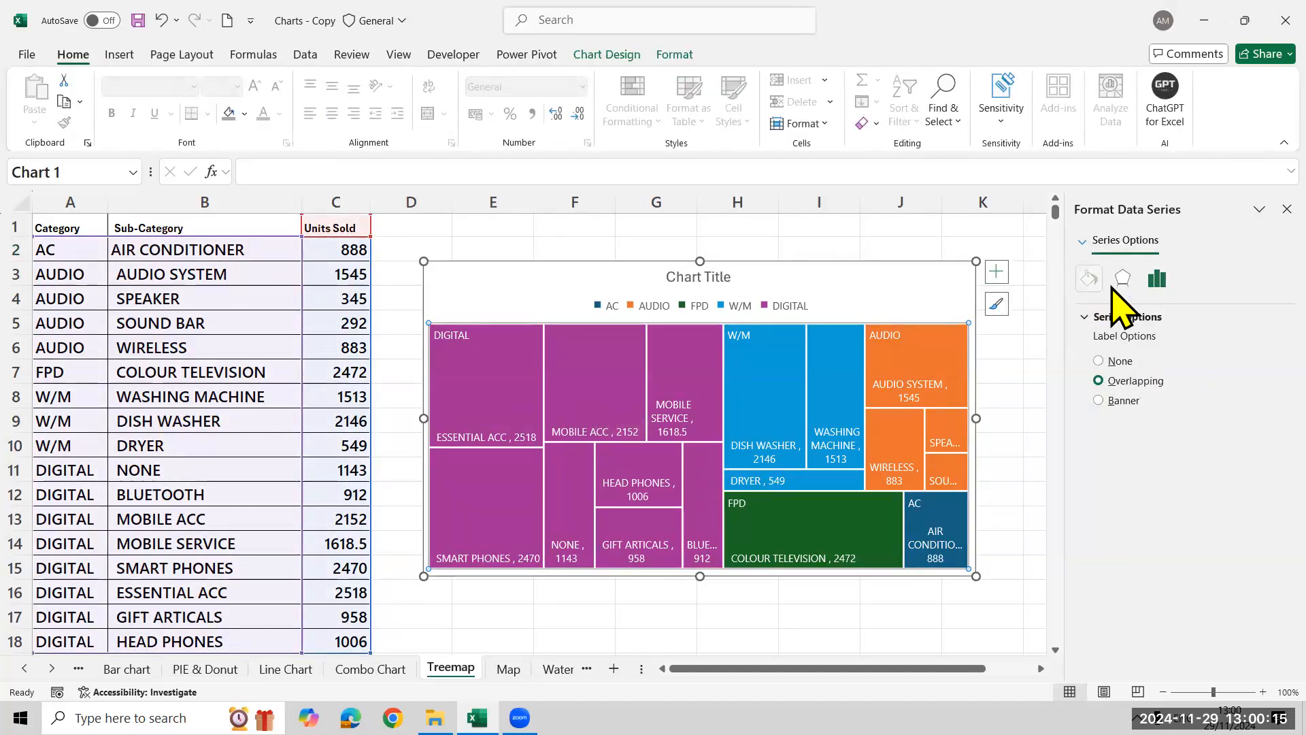
pyautogui.click(1089, 279)
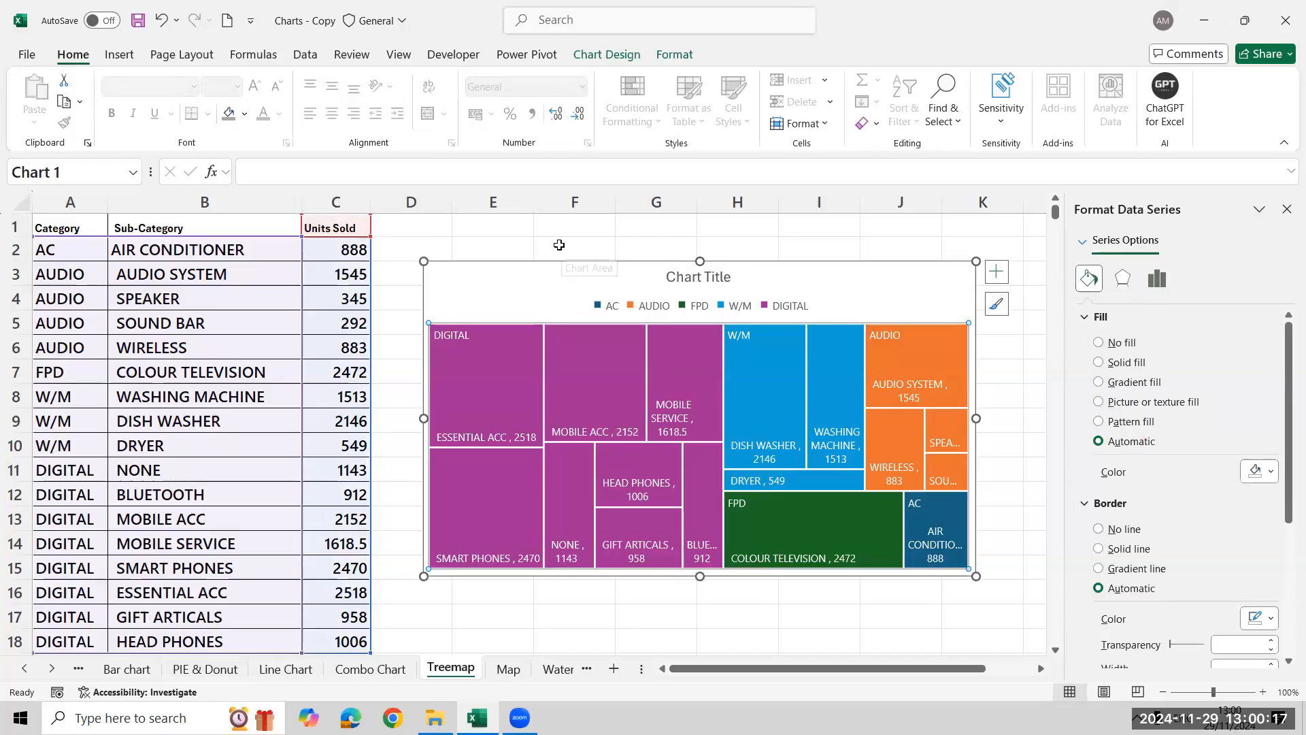
# Insert a filled map chart from the Country and Units Sold table on the Map sheet
pyautogui.click(509, 668)
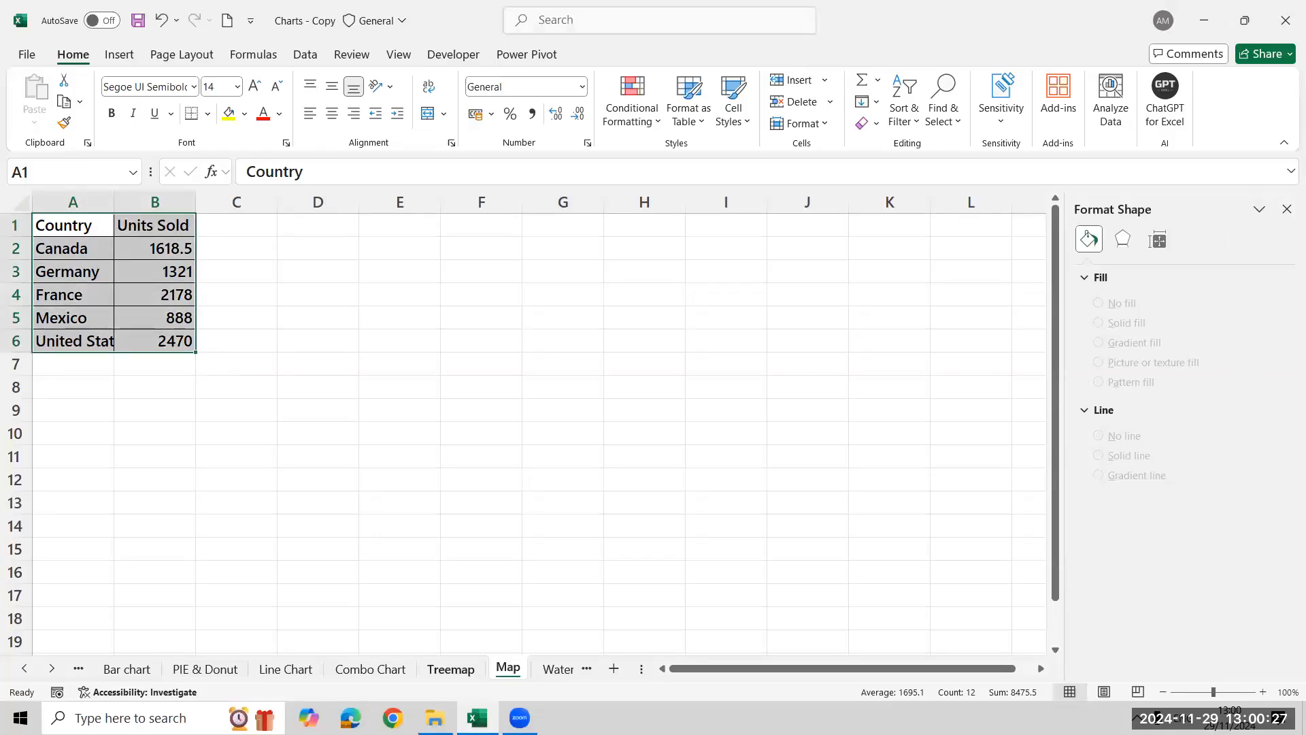
pyautogui.click(450, 669)
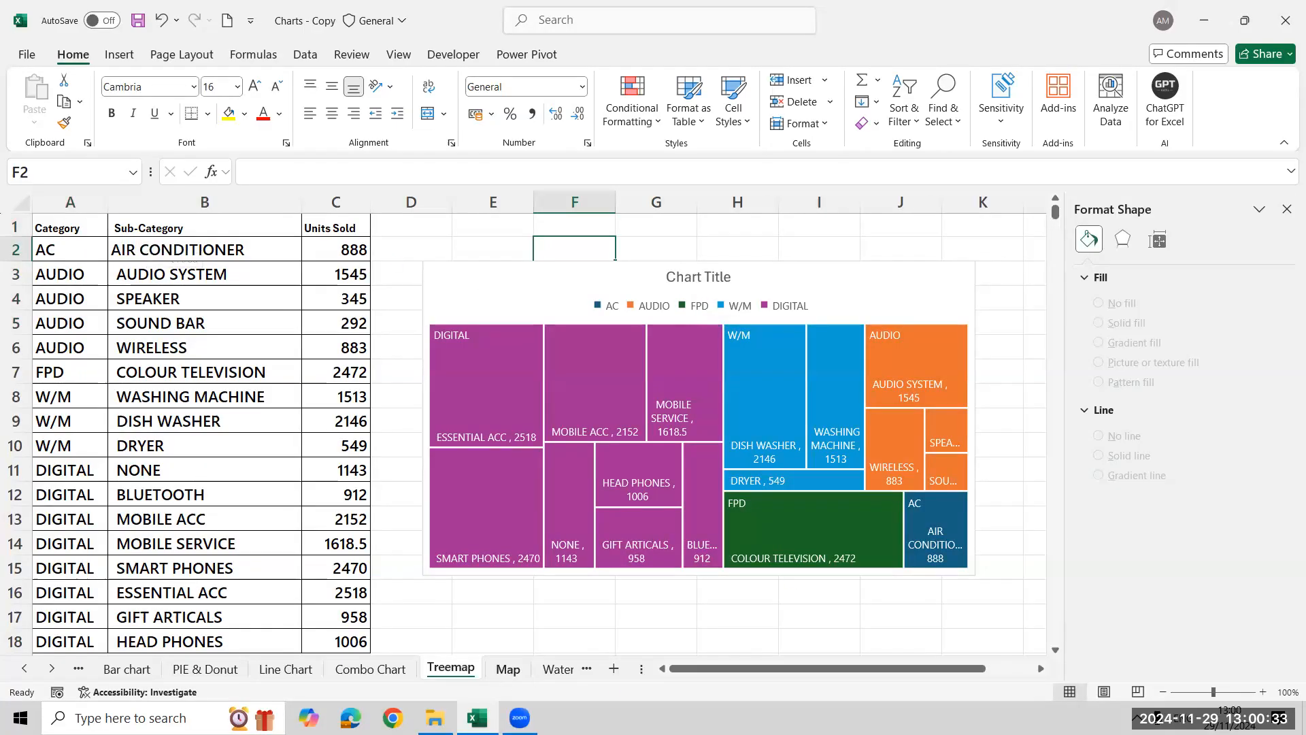
pyautogui.click(507, 669)
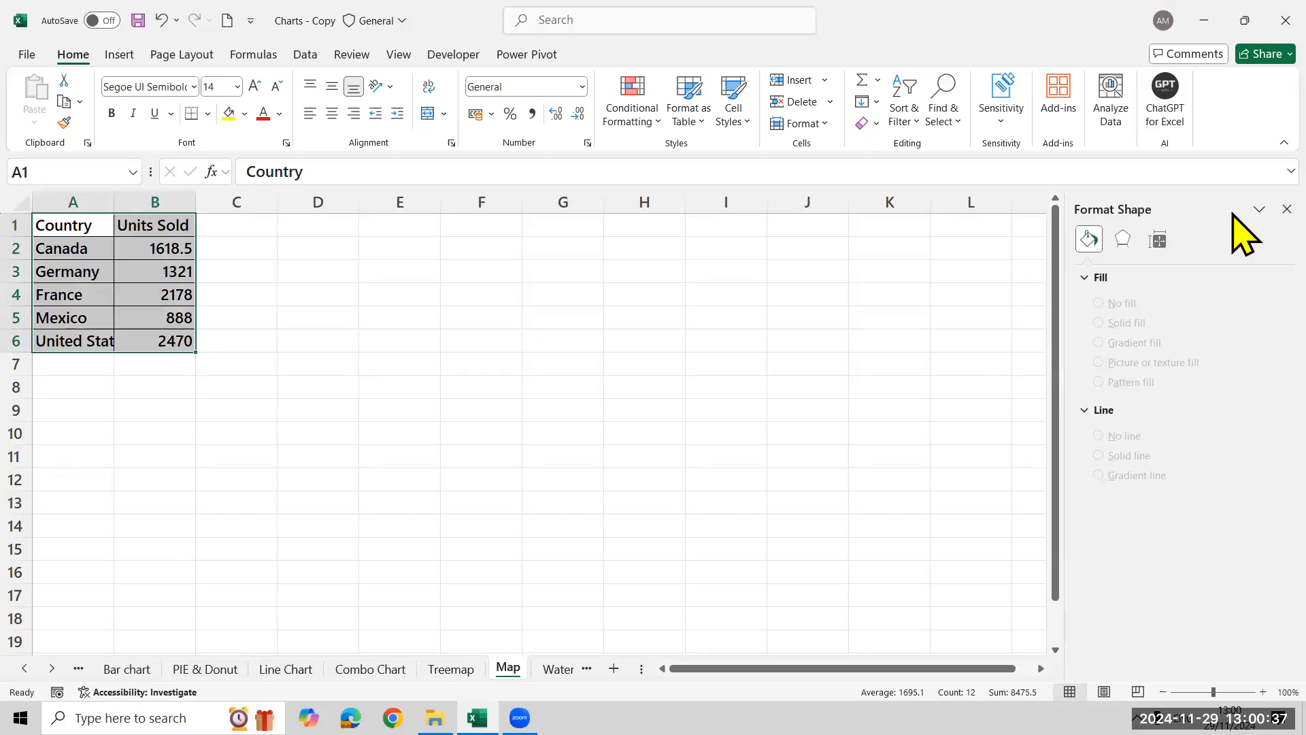
pyautogui.click(1287, 210)
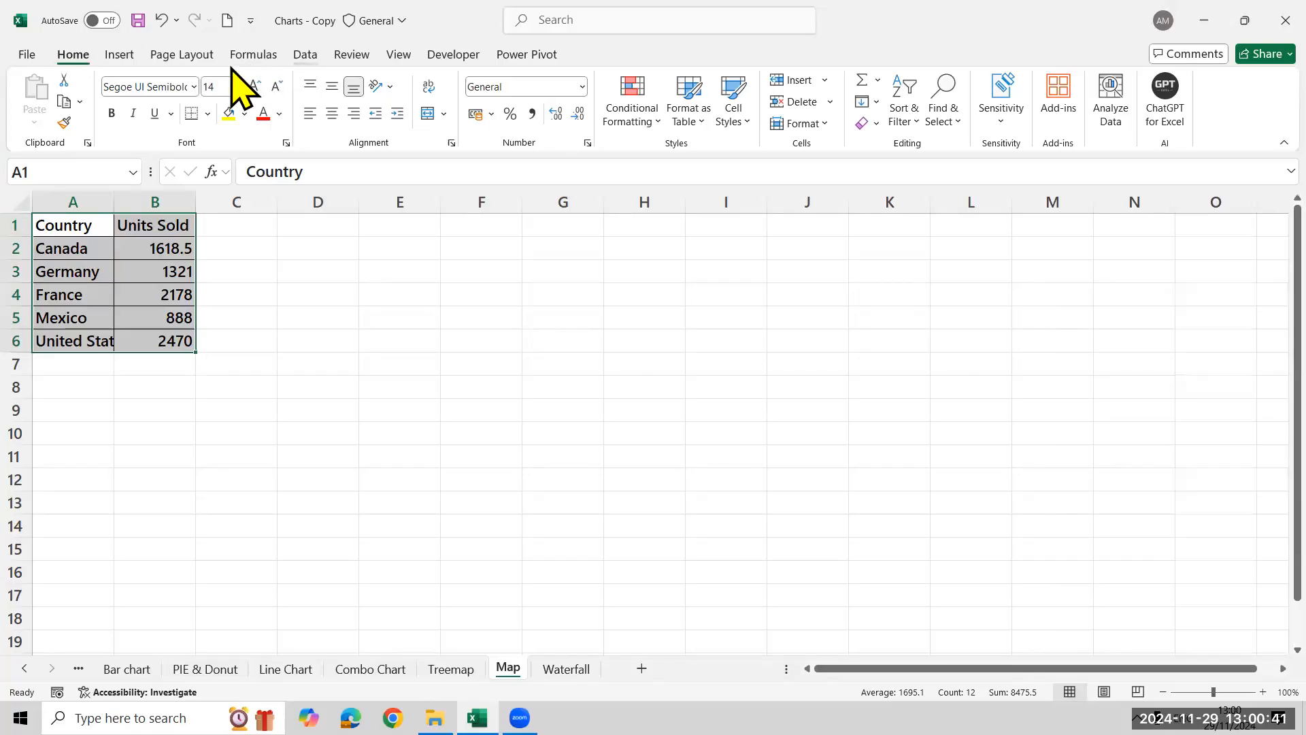
pyautogui.click(121, 55)
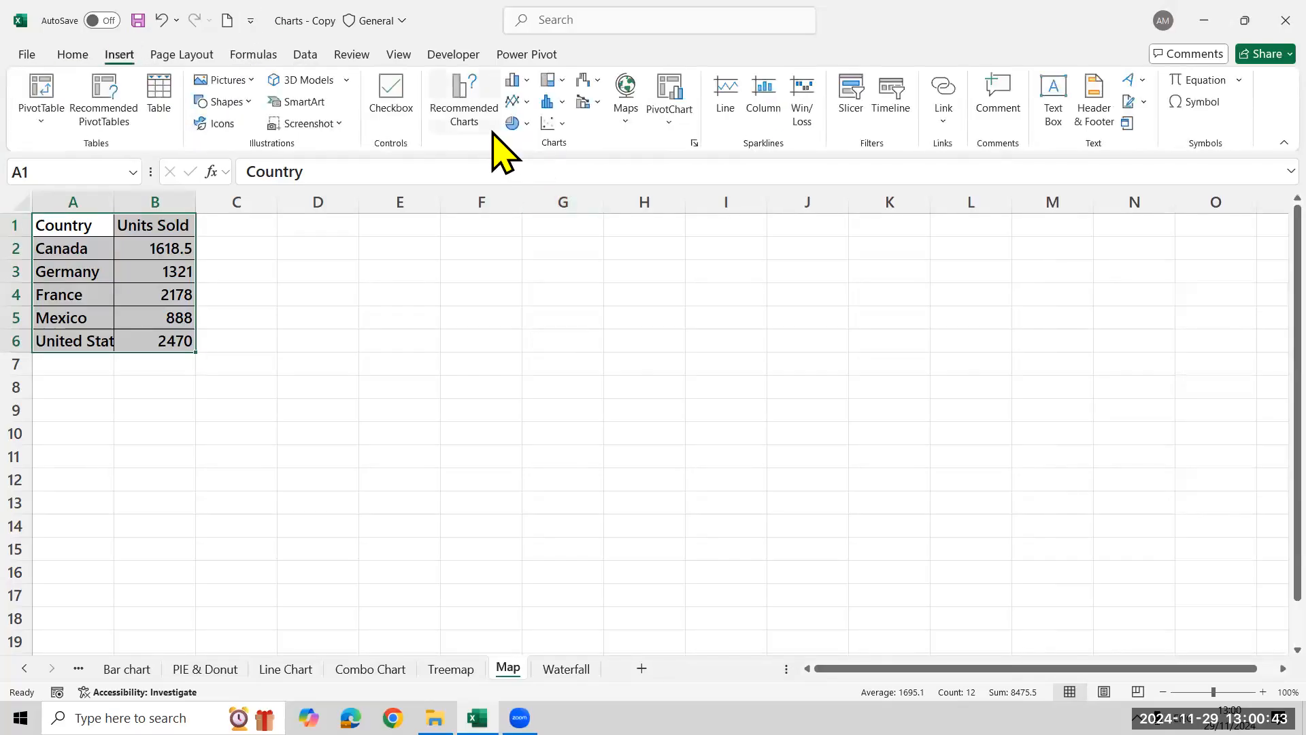
pyautogui.click(484, 127)
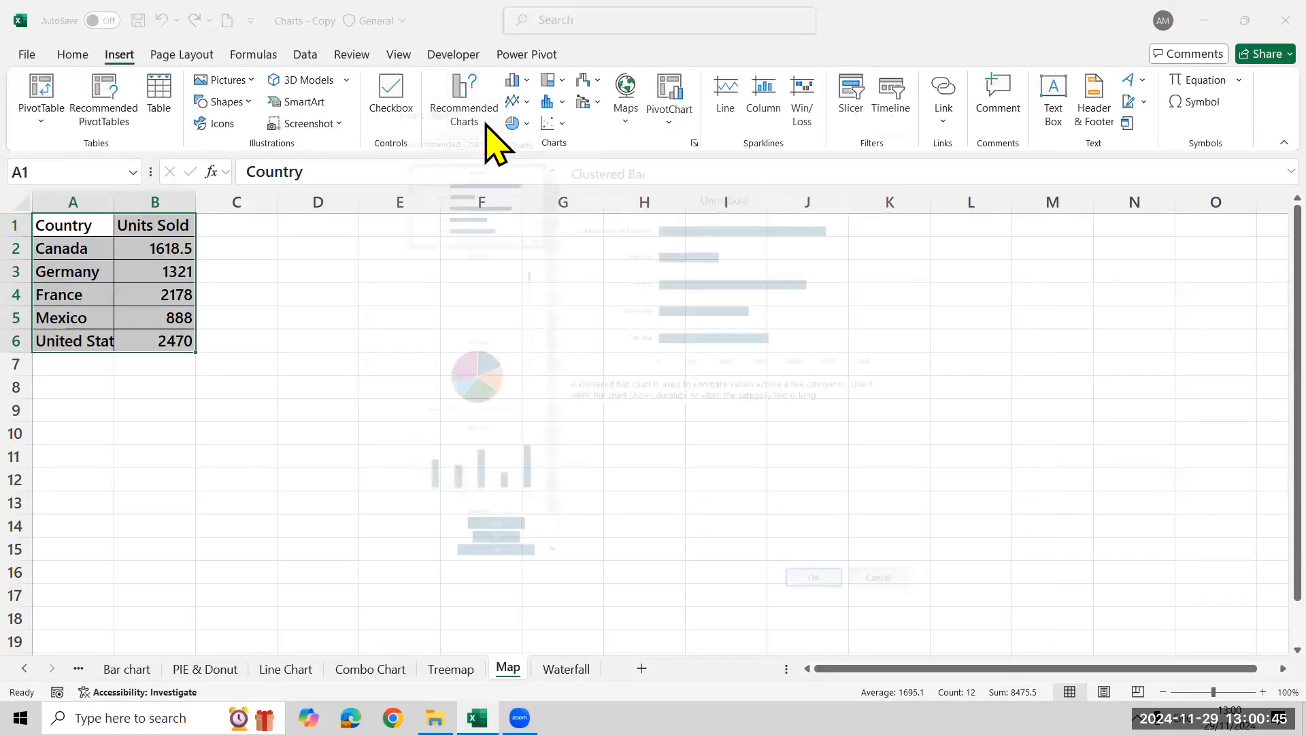
pyautogui.click(512, 136)
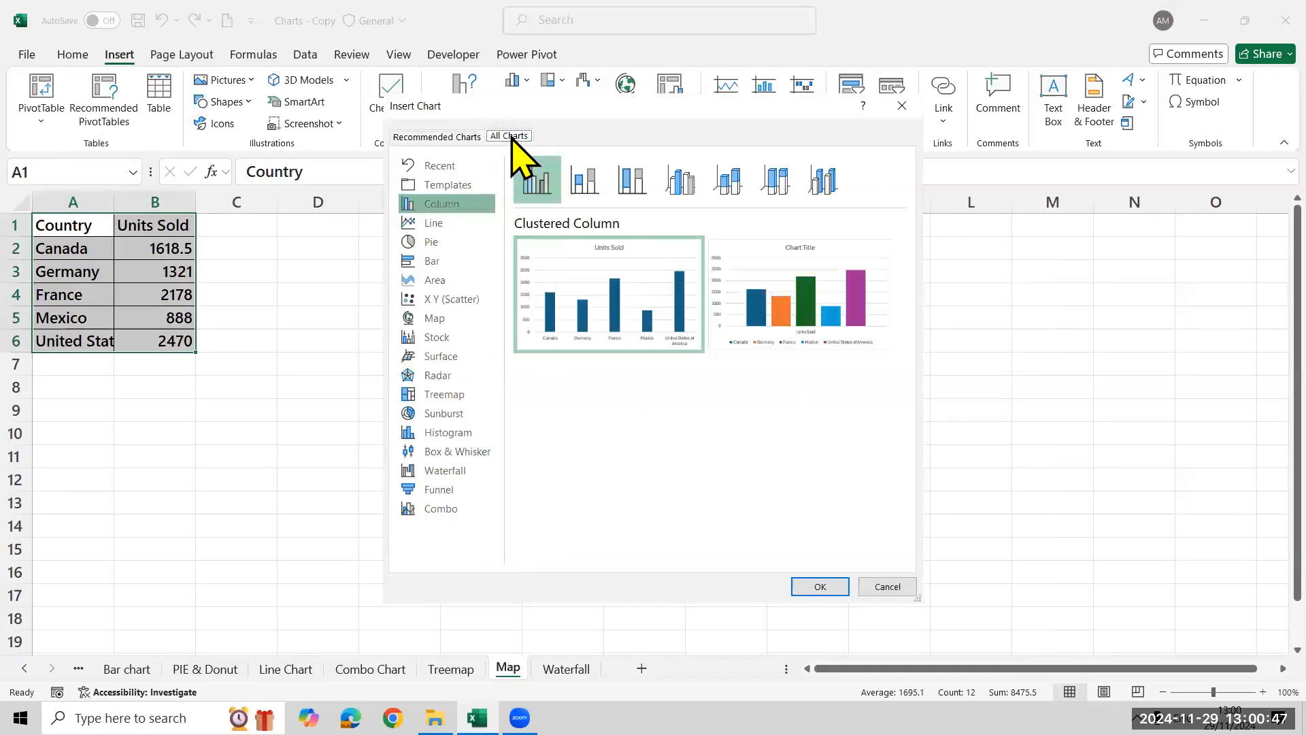
pyautogui.click(441, 318)
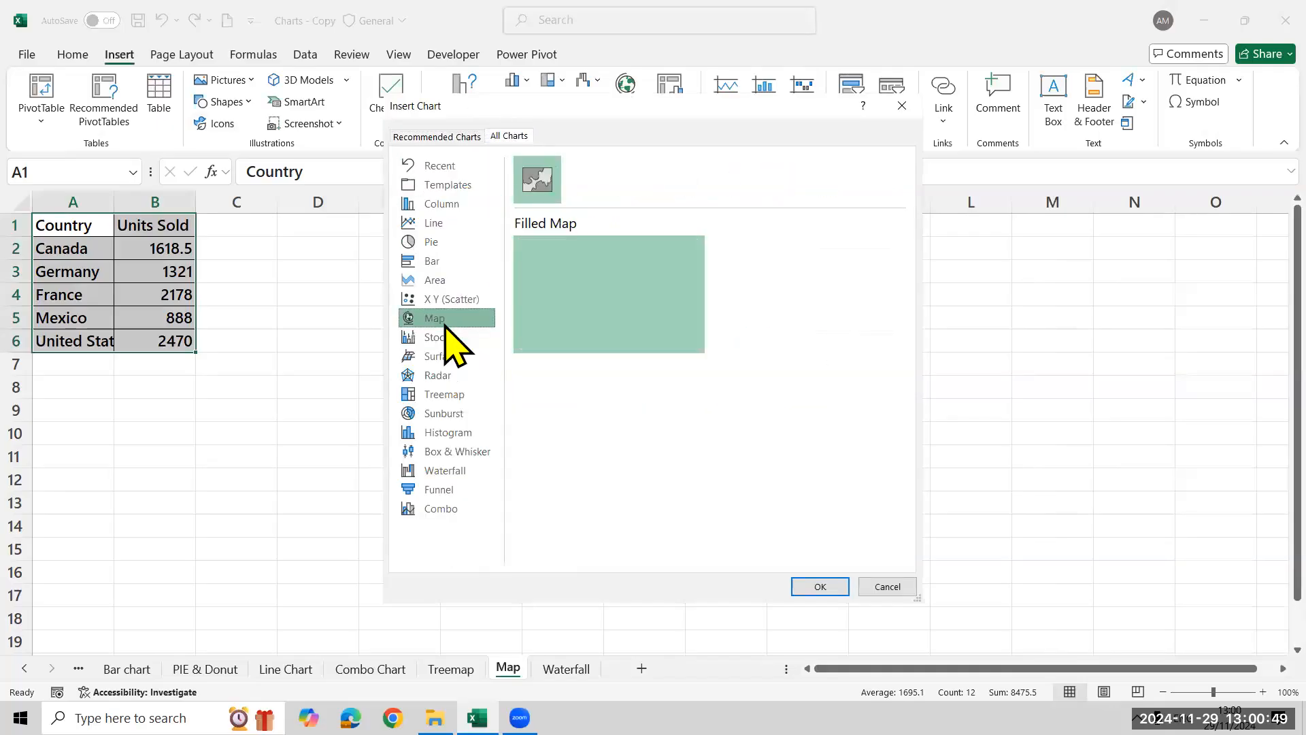
pyautogui.click(835, 583)
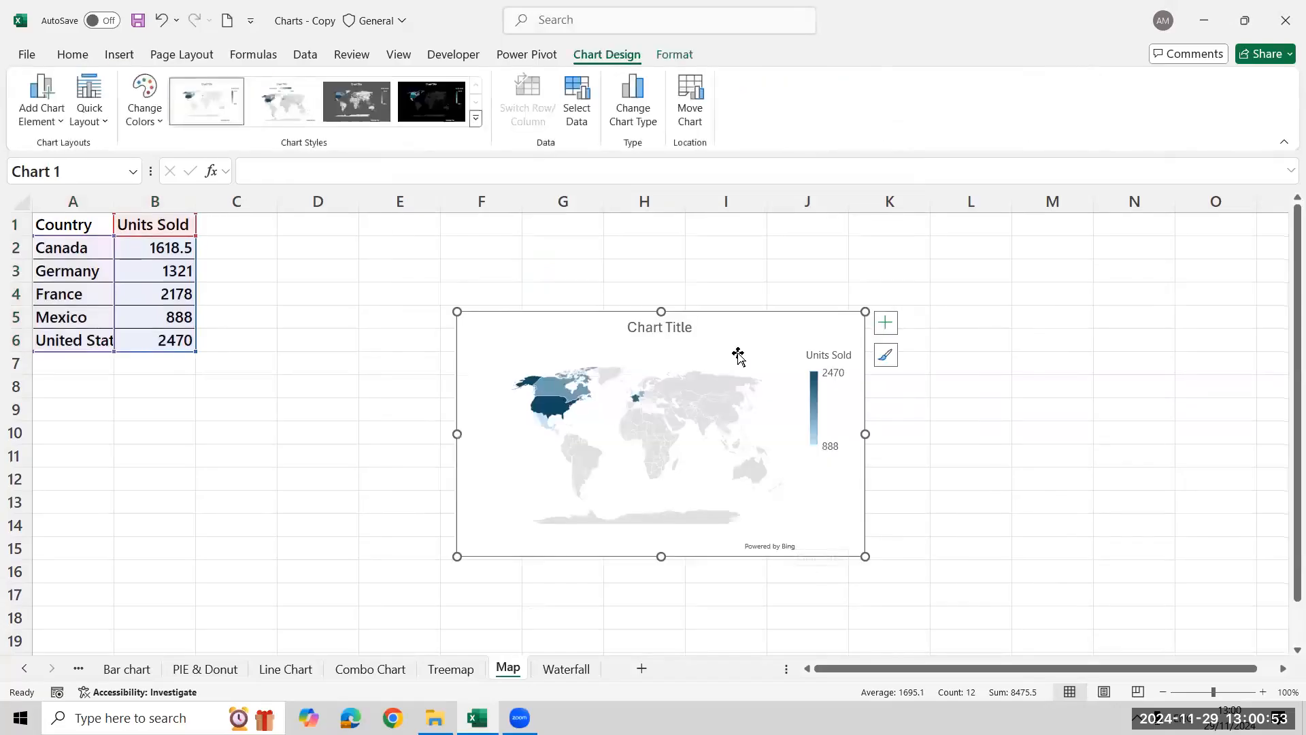
# Move the map chart closer to the table and enlarge it to span columns E to K, down to row 15
pyautogui.moveTo(746, 327); pyautogui.dragTo(678, 275)
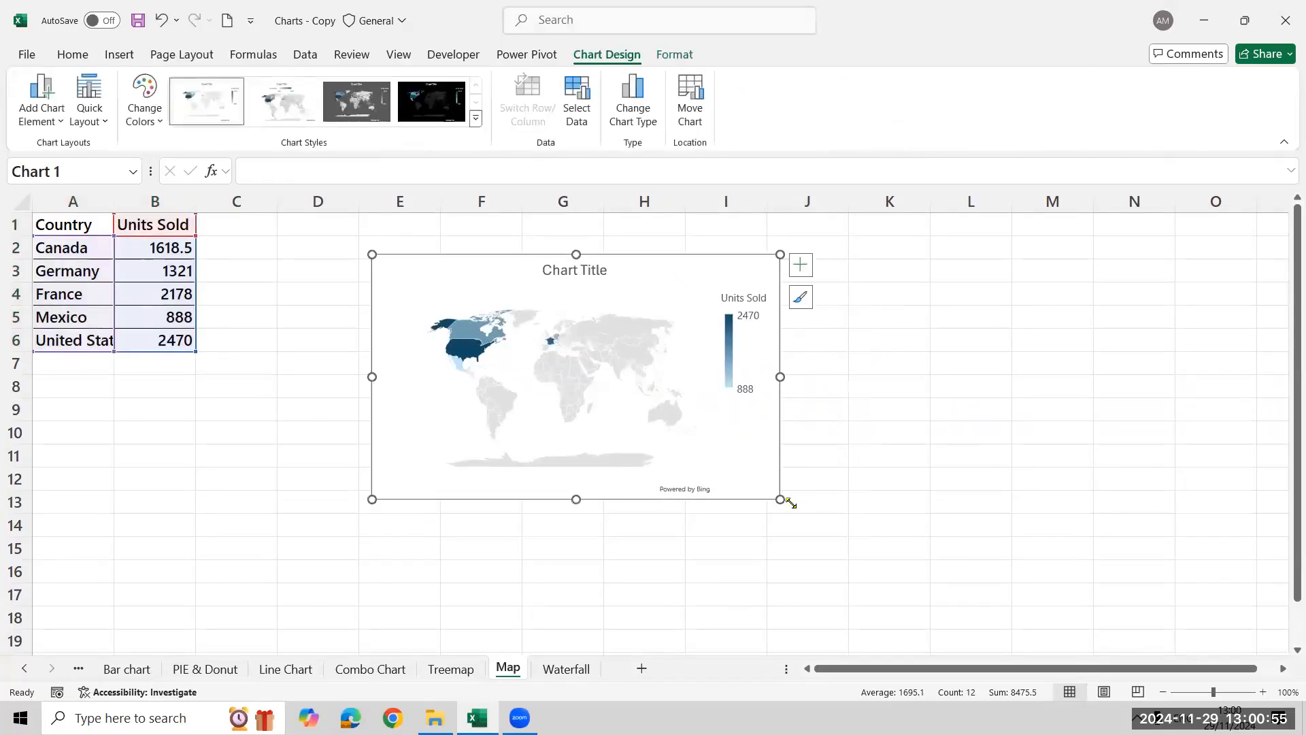
pyautogui.moveTo(780, 499); pyautogui.dragTo(876, 560)
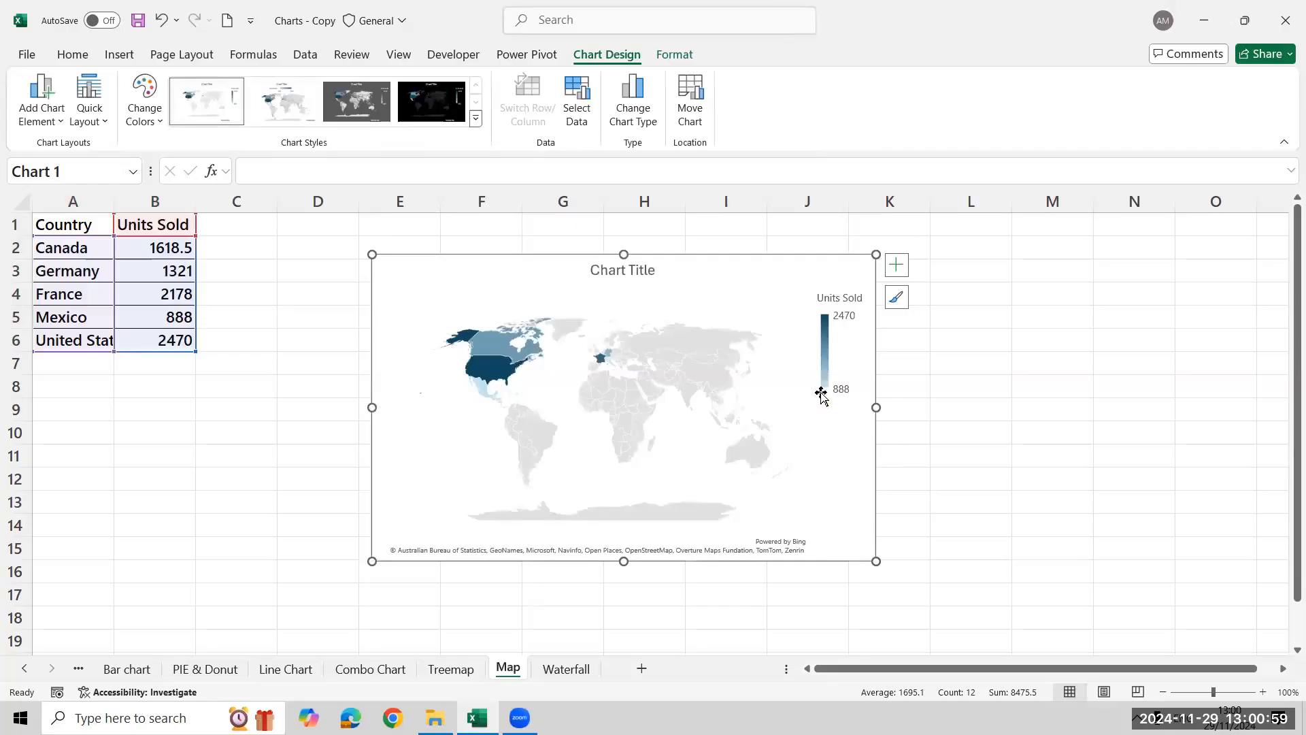
pyautogui.moveTo(614, 365)
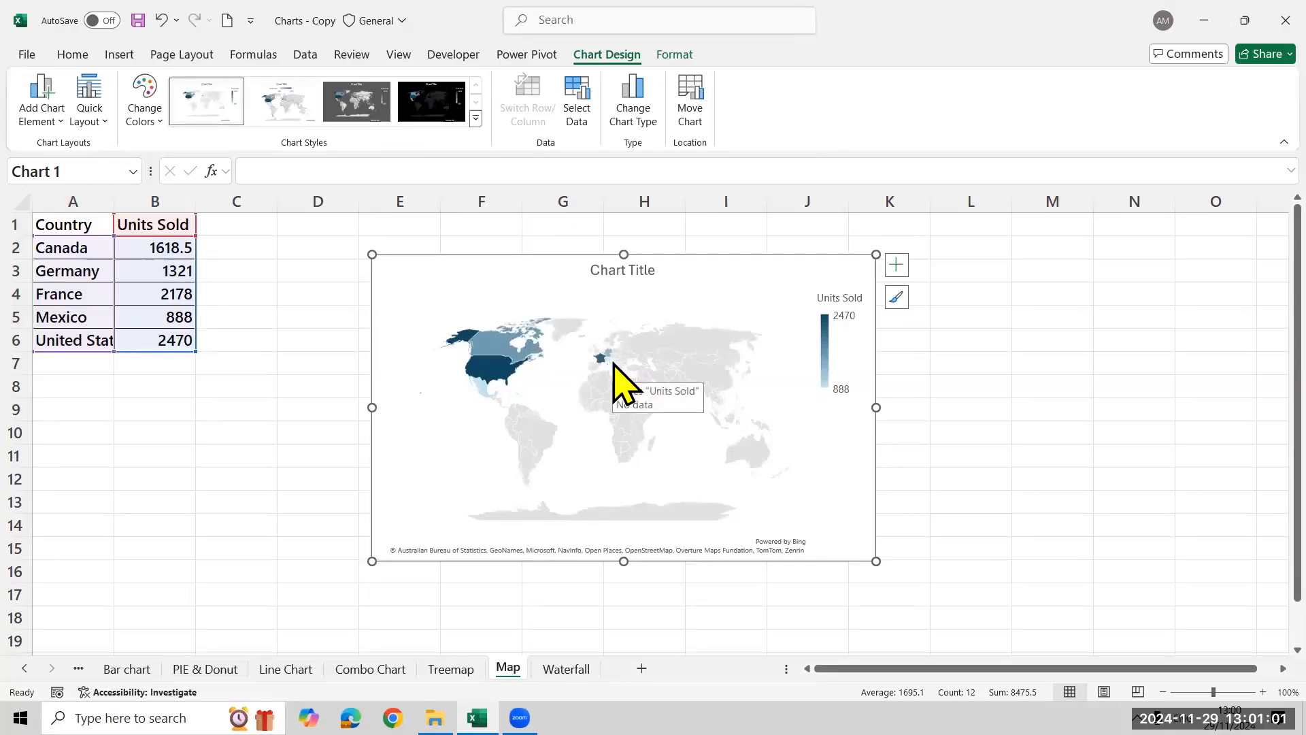
# Replace the country in cell A6 with India and check that country's data point on the map
pyautogui.click(99, 338)
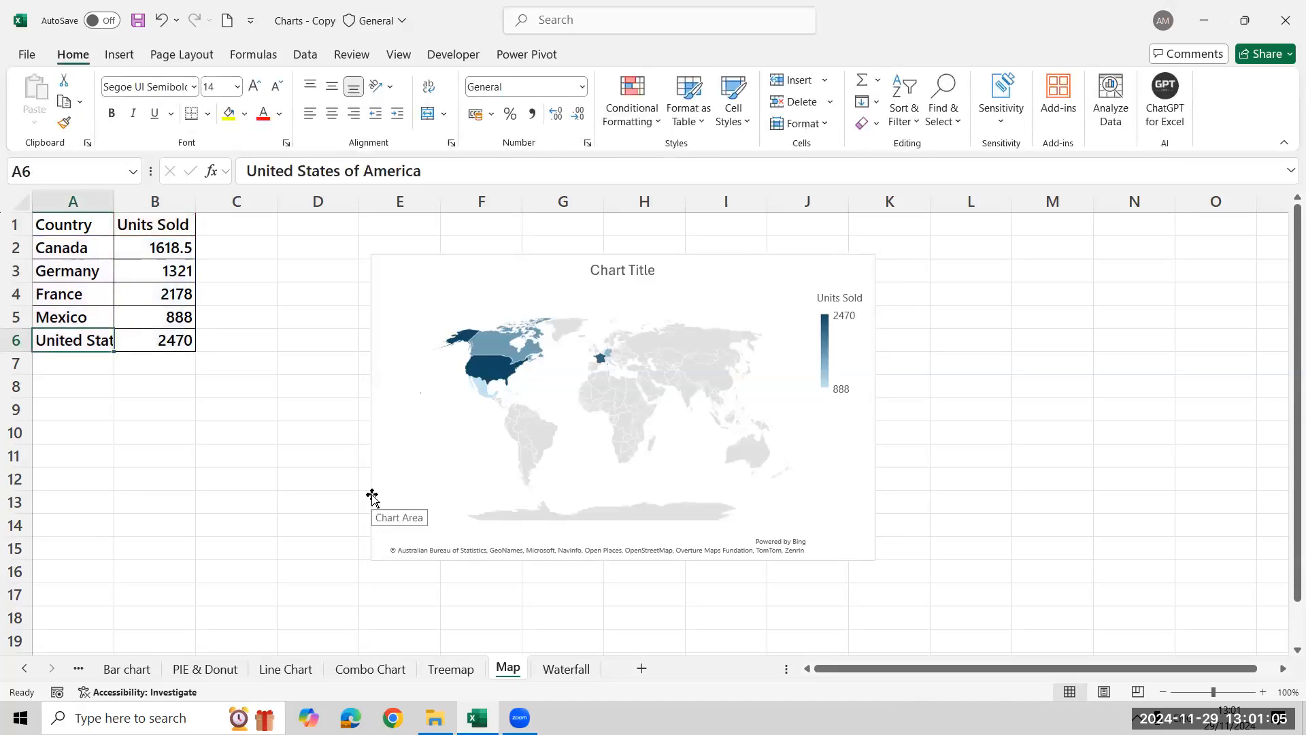
pyautogui.write('India')
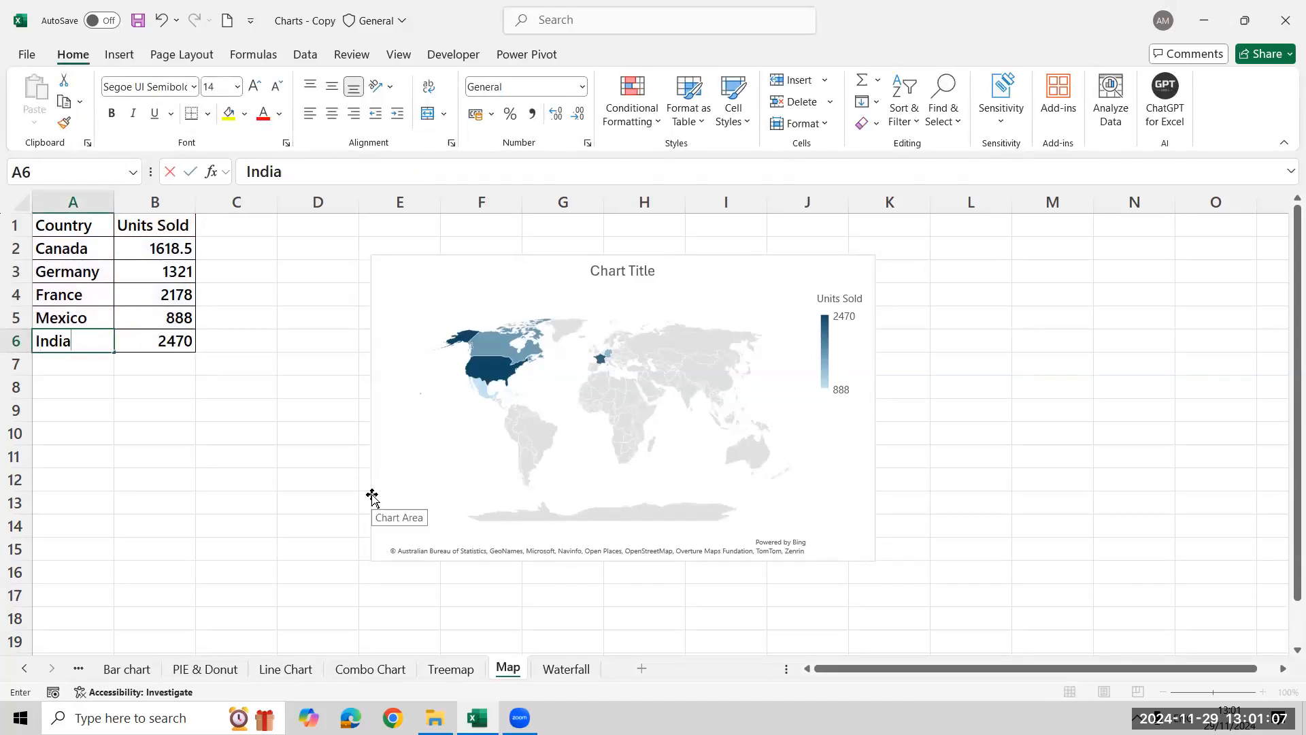
pyautogui.press('Return')
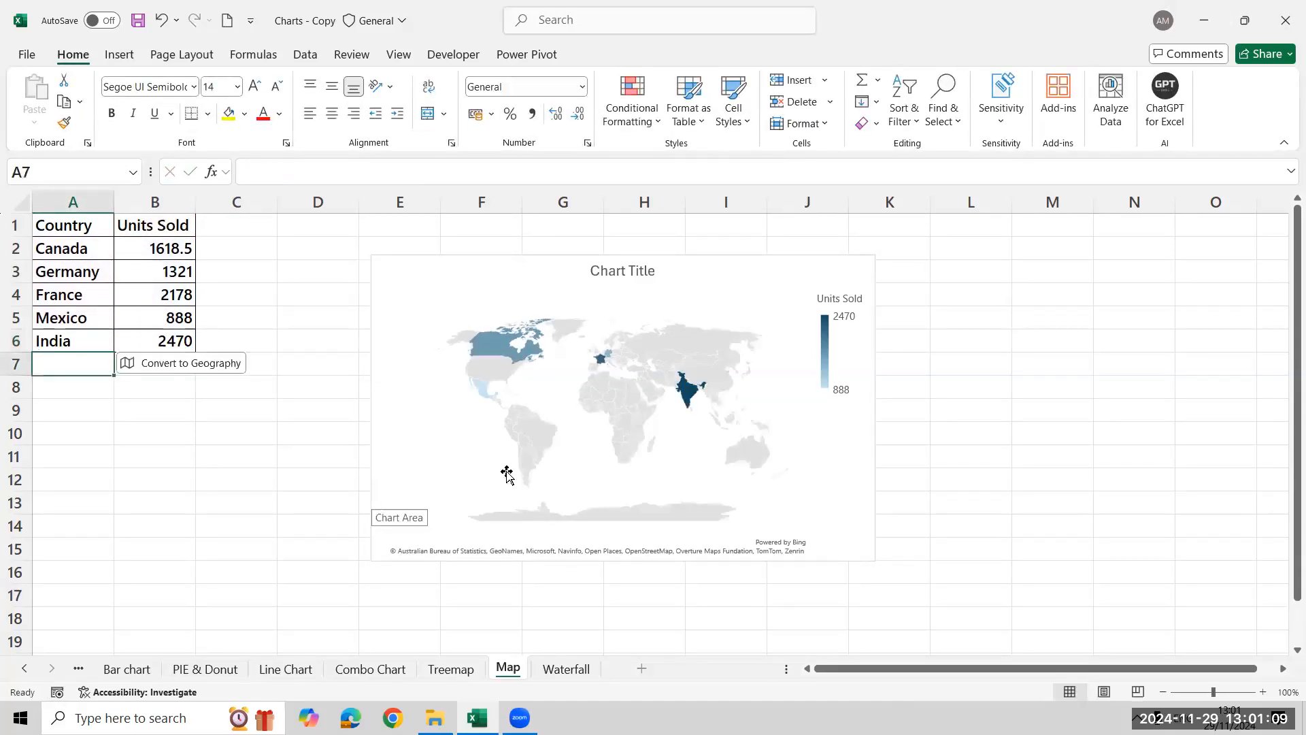
pyautogui.moveTo(691, 392)
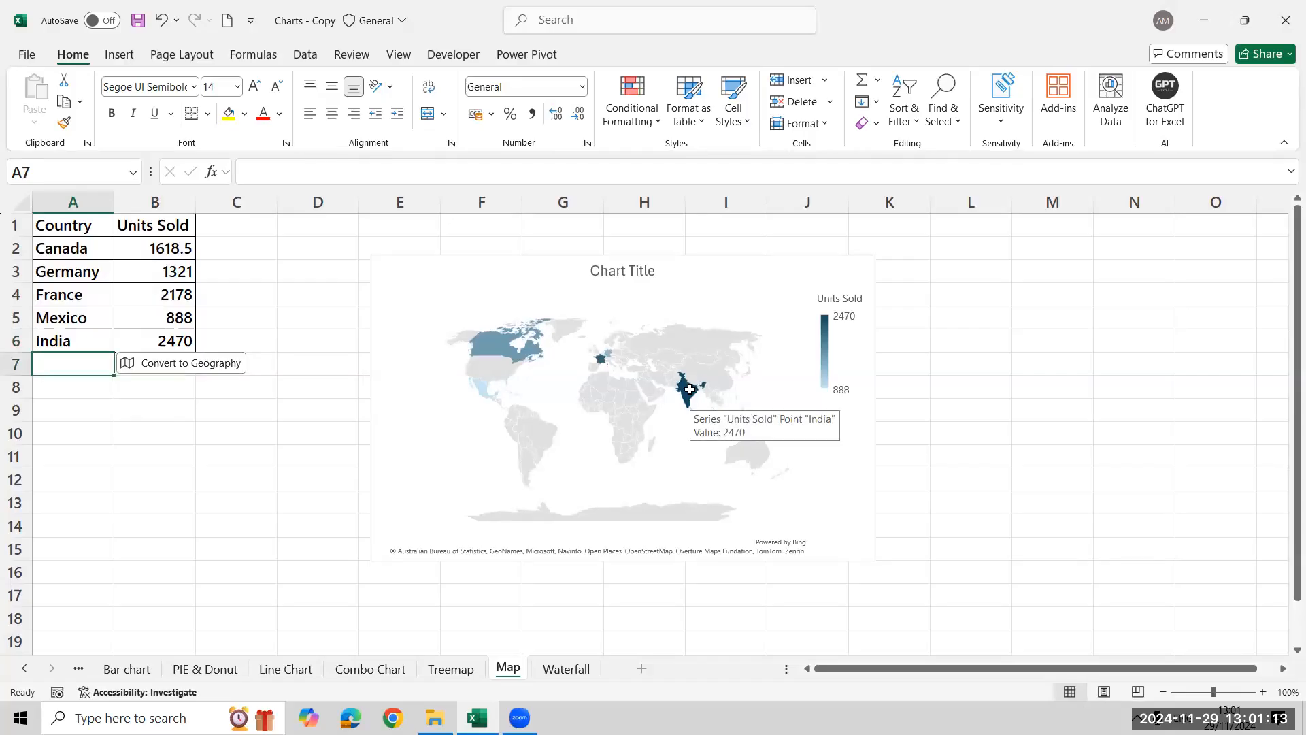
# Undo the country change in cell A6 and check the United States data point on the map
pyautogui.click(83, 439)
pyautogui.hotkey('ctrl', 'z')
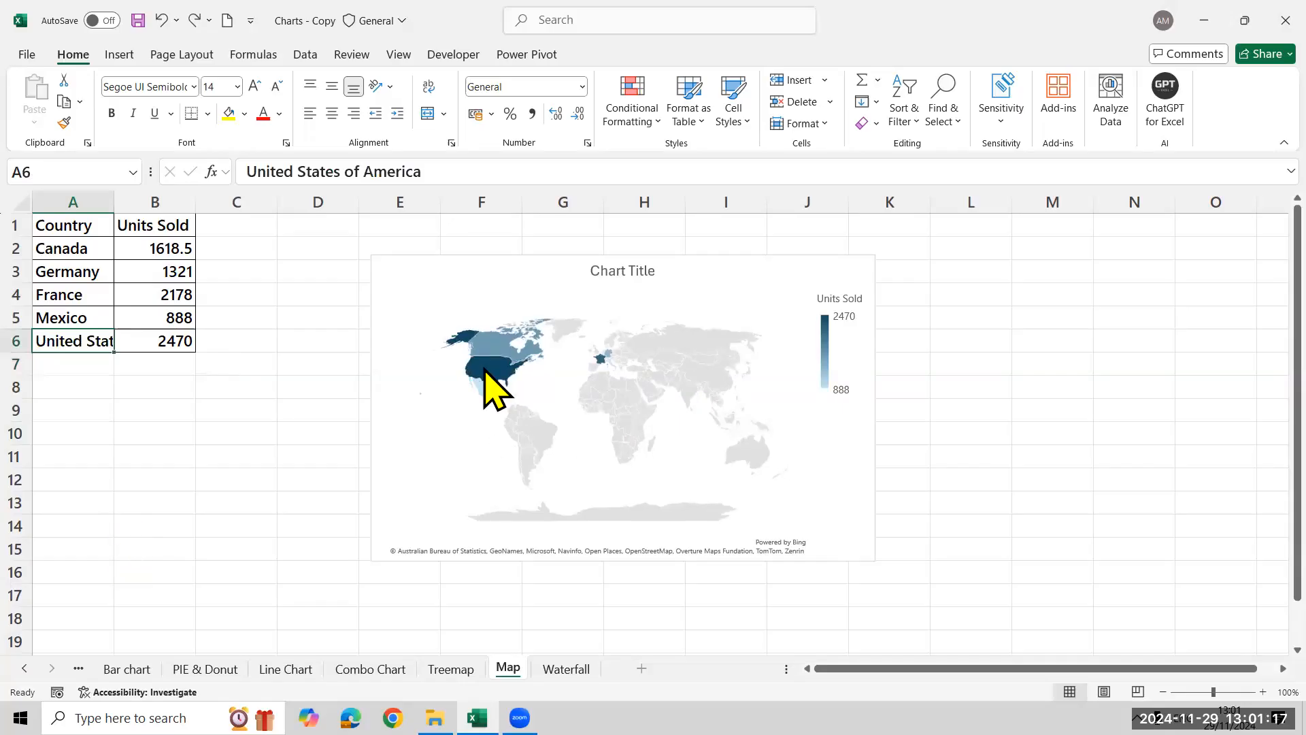
pyautogui.moveTo(484, 369)
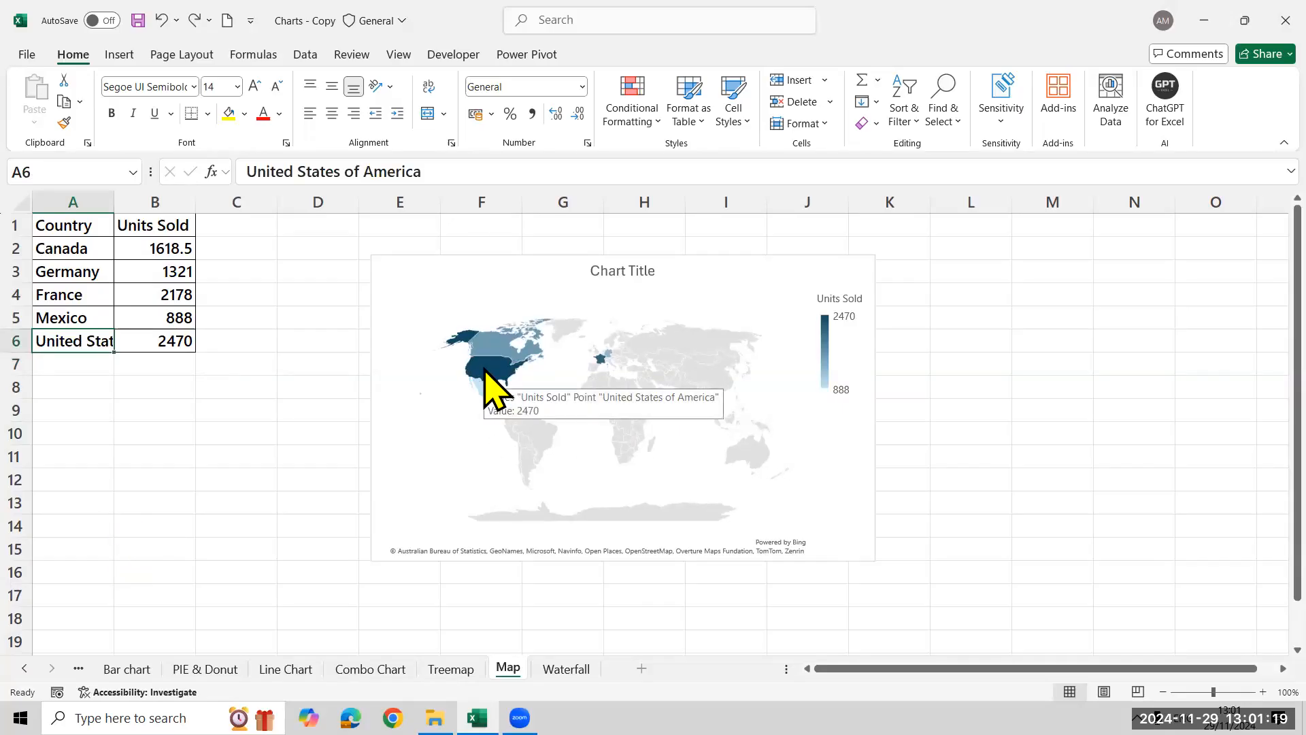
# Add data labels to the map chart that include the category name along with the value
pyautogui.click(861, 272)
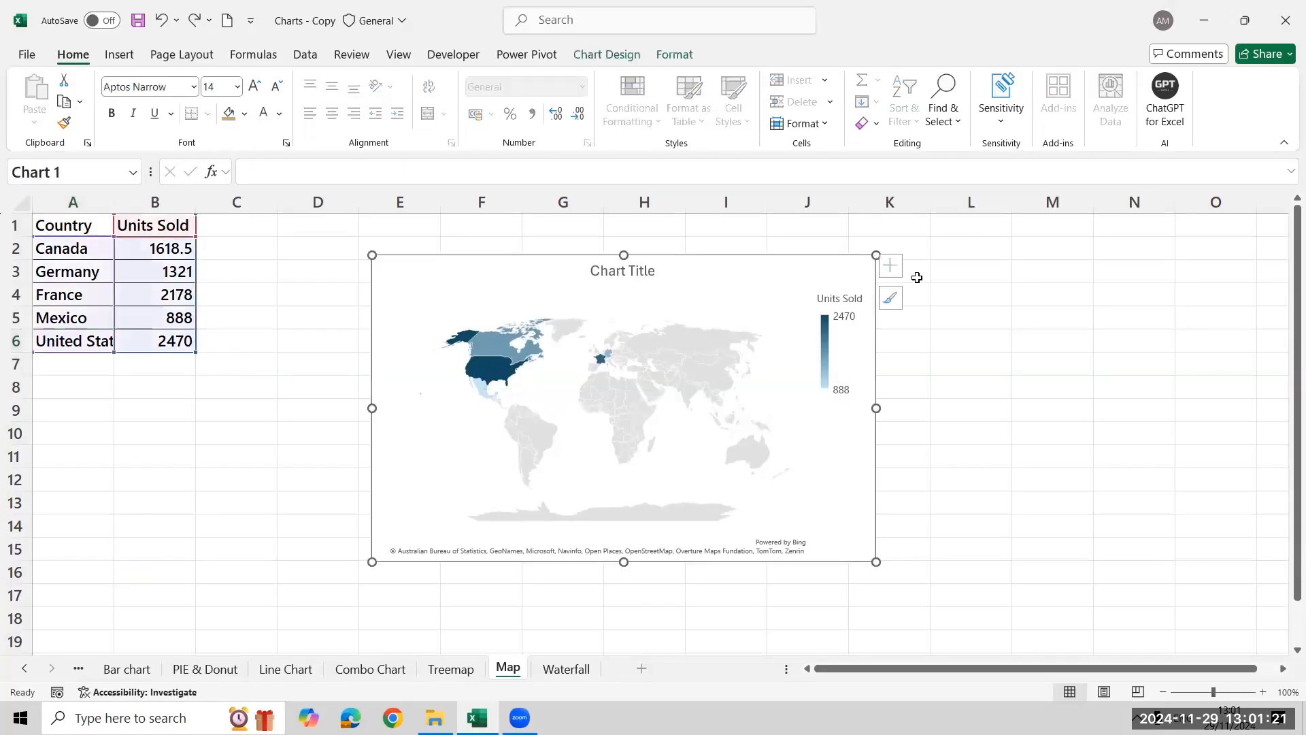
pyautogui.click(898, 265)
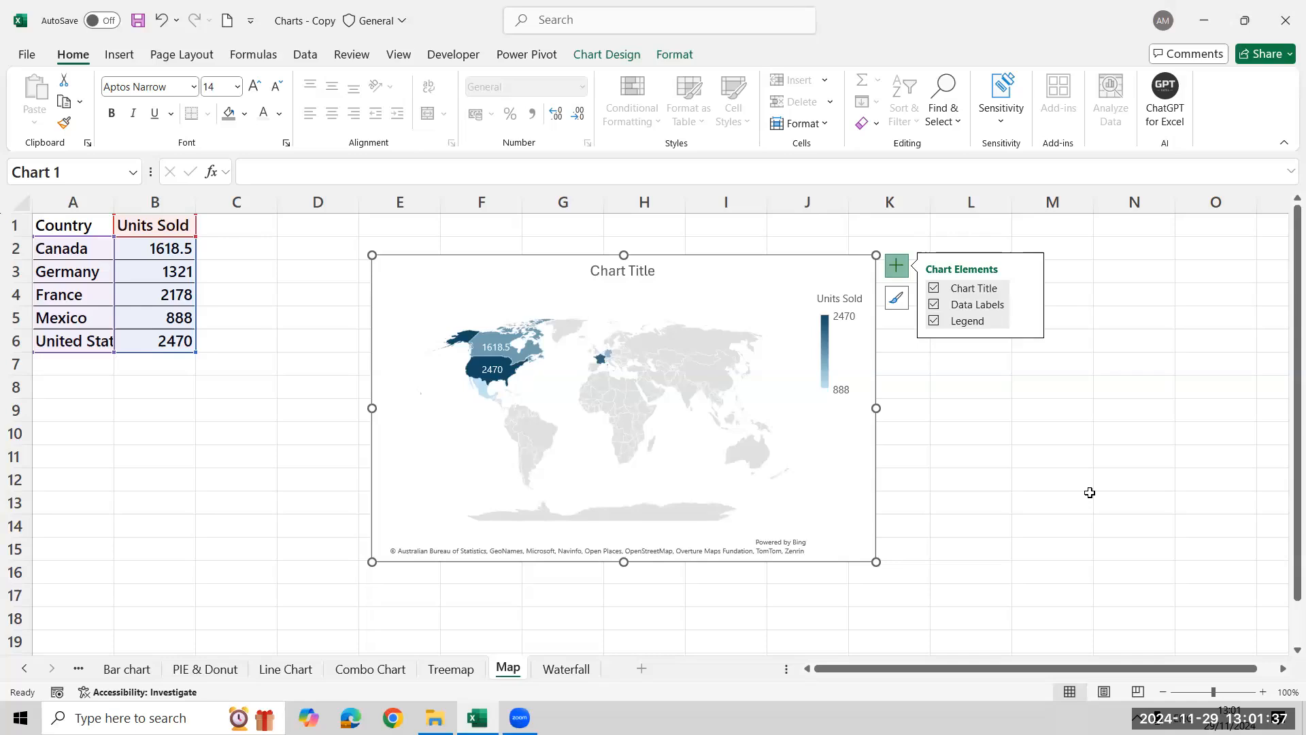
pyautogui.click(1027, 307)
pyautogui.click(1095, 350)
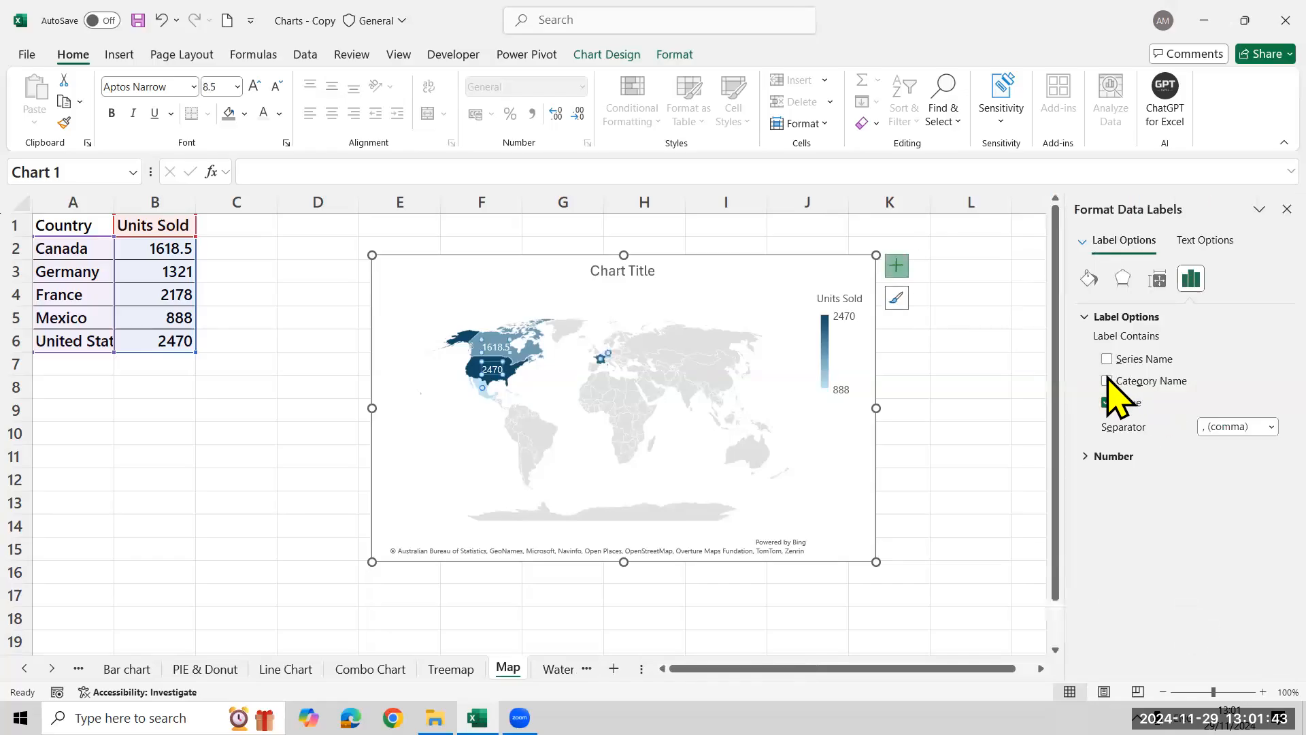
pyautogui.click(1106, 381)
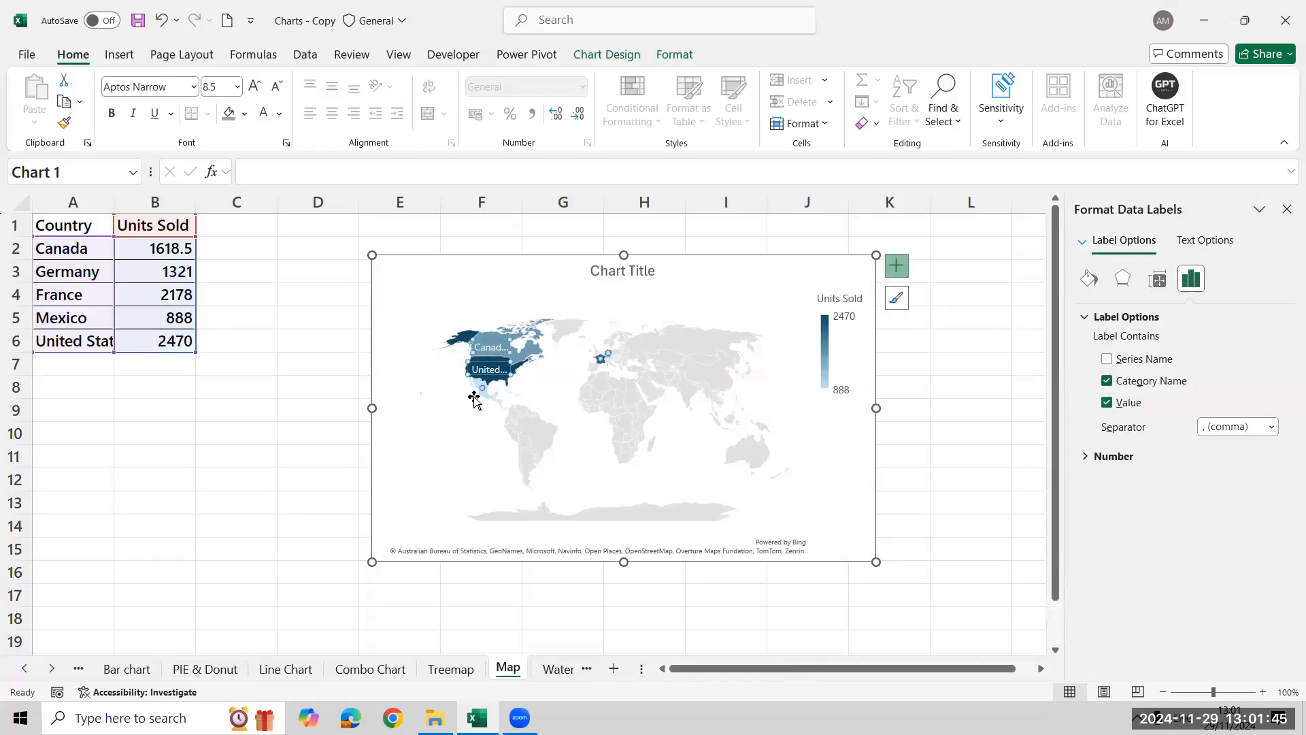
pyautogui.moveTo(504, 375)
pyautogui.click(1286, 209)
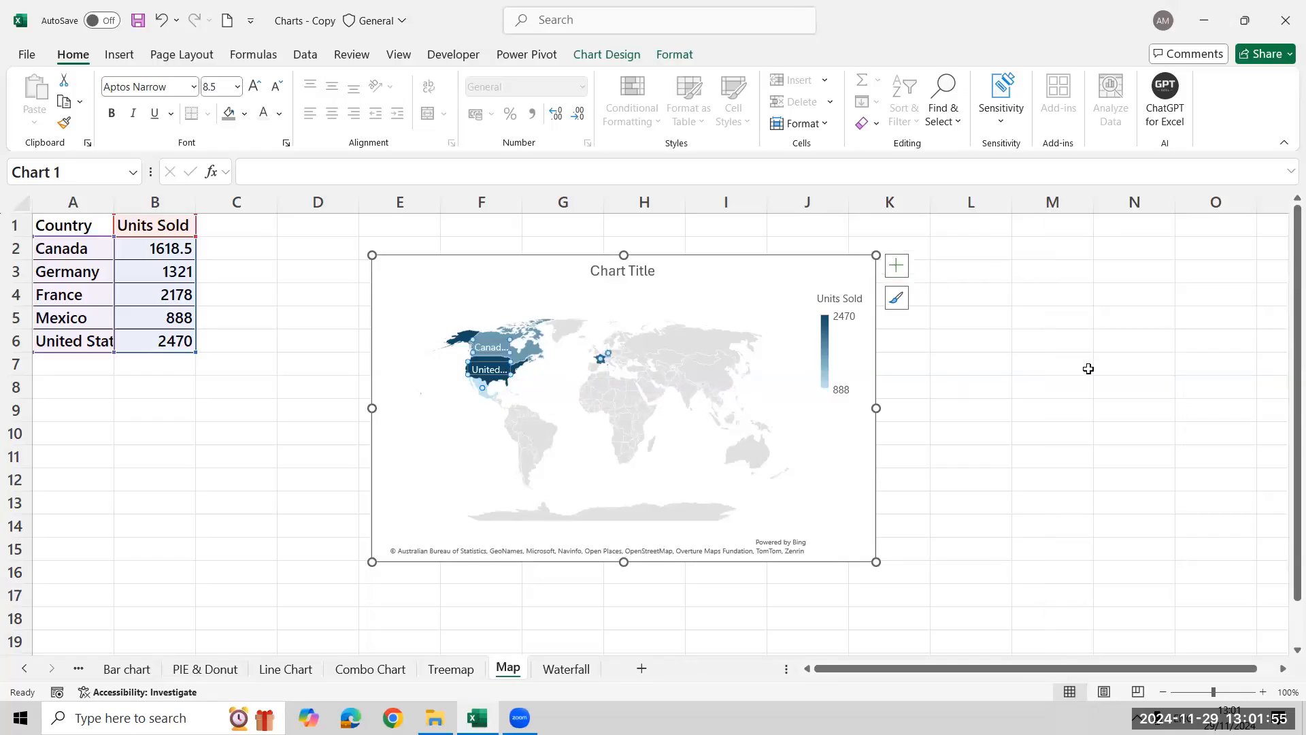
# Try the New Line separator for the map's data labels and set it back to comma
pyautogui.click(899, 271)
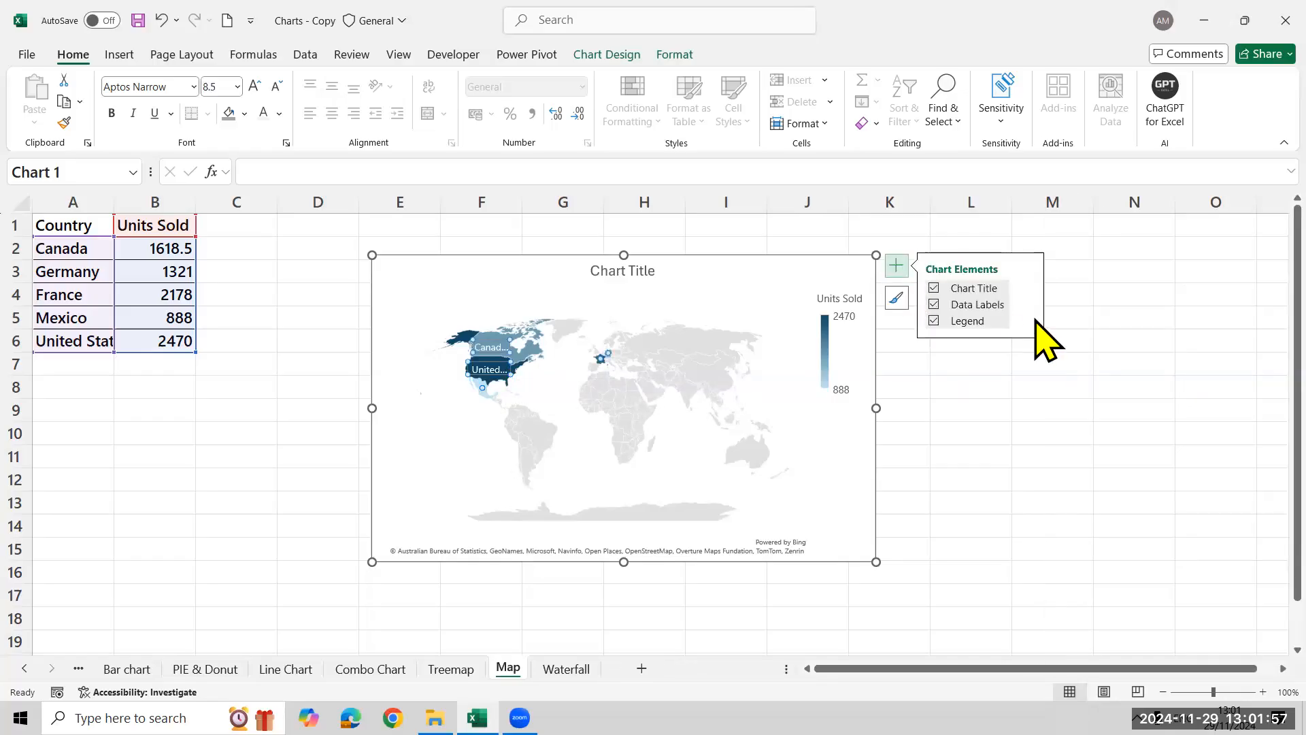
pyautogui.click(1029, 306)
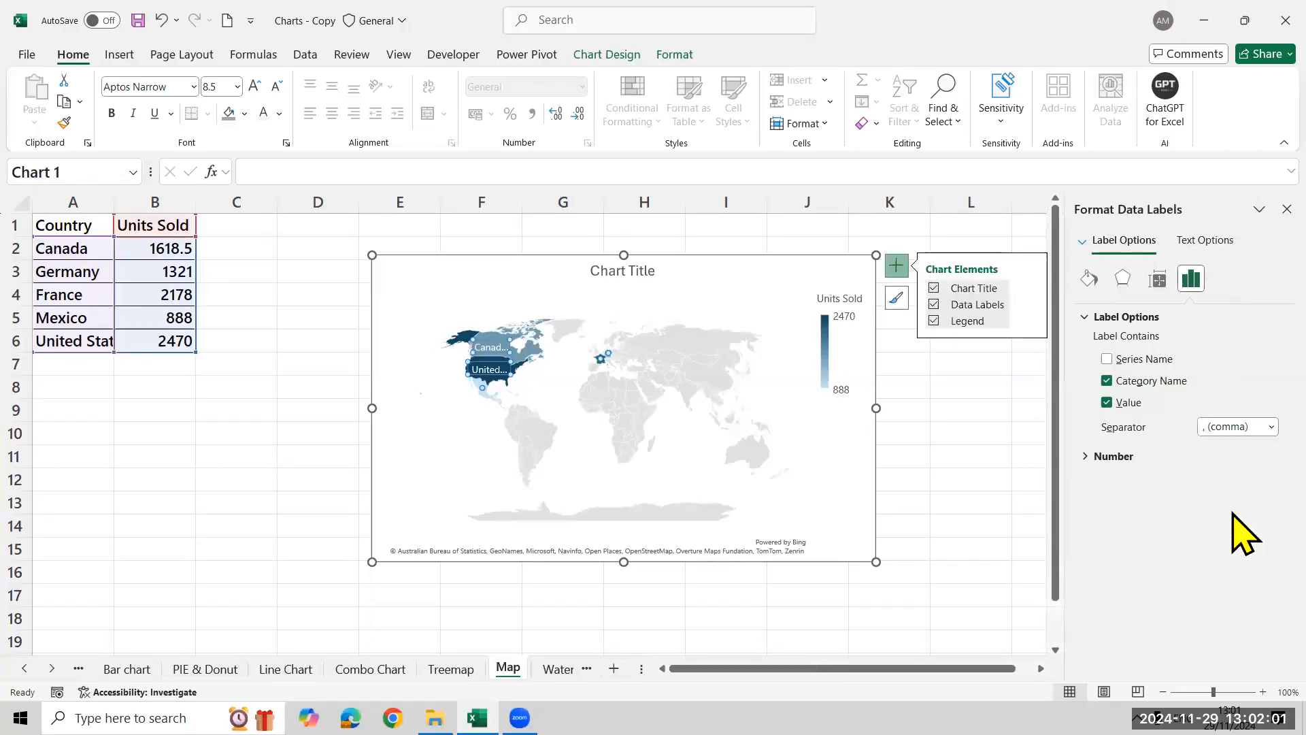
pyautogui.click(1233, 427)
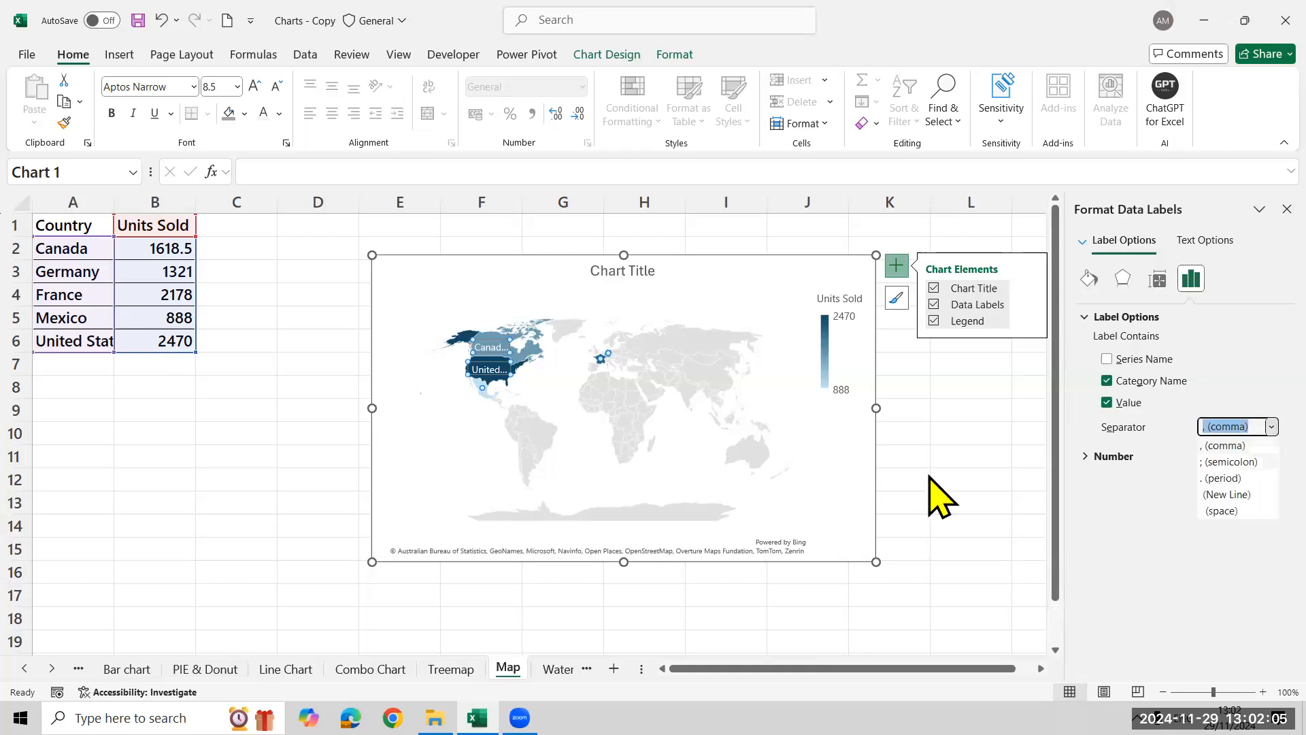
pyautogui.click(1230, 496)
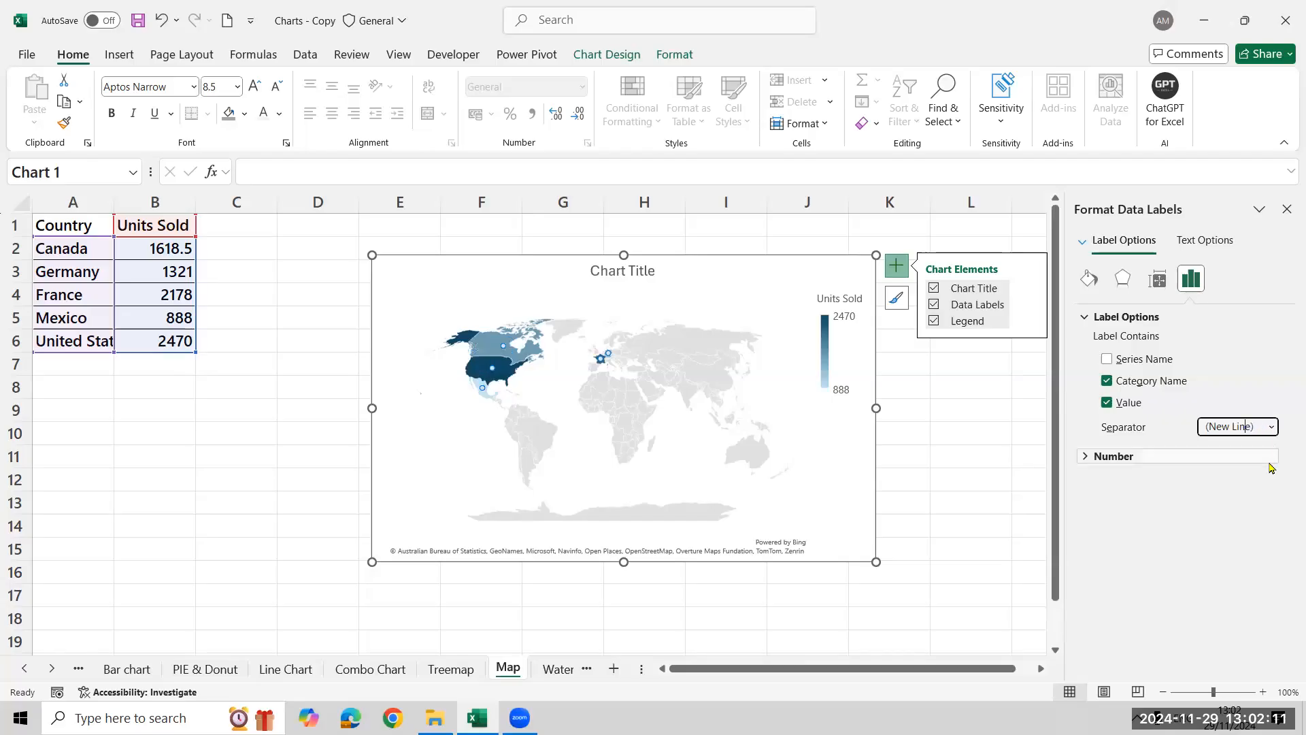
pyautogui.click(1269, 426)
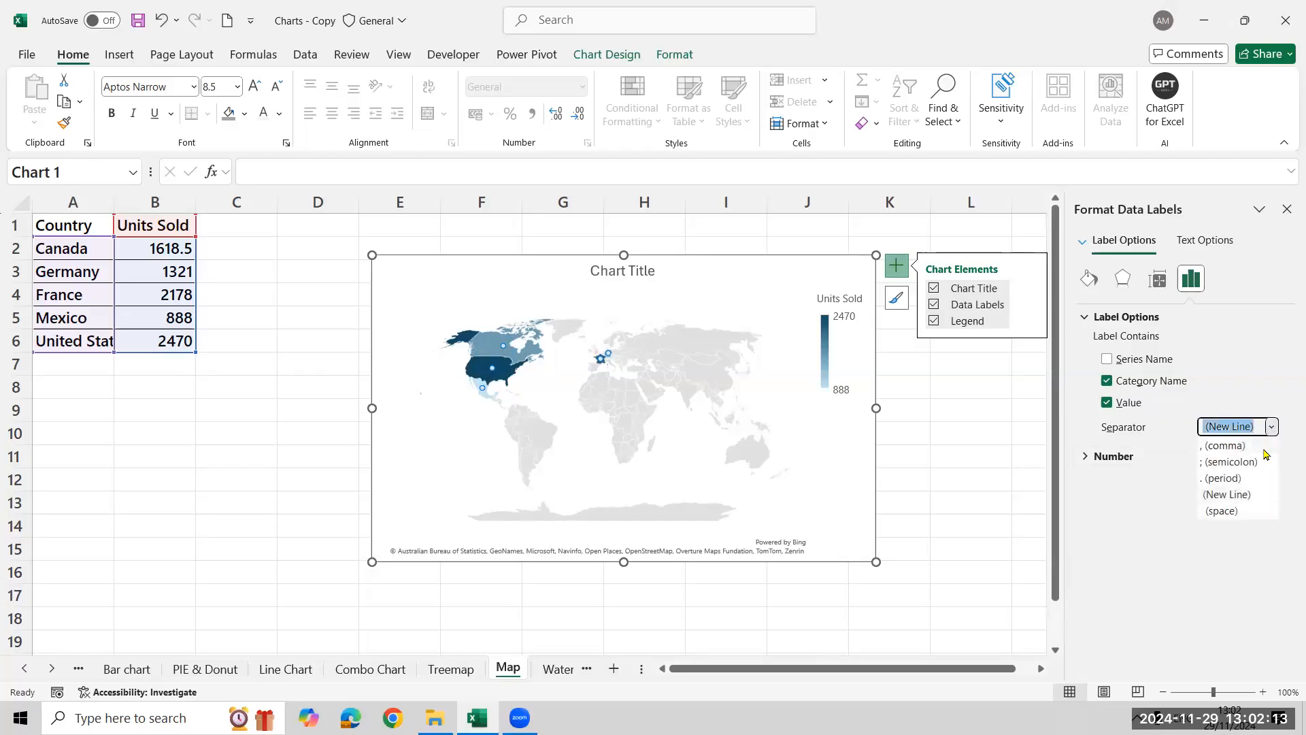
pyautogui.click(1263, 447)
pyautogui.click(1287, 210)
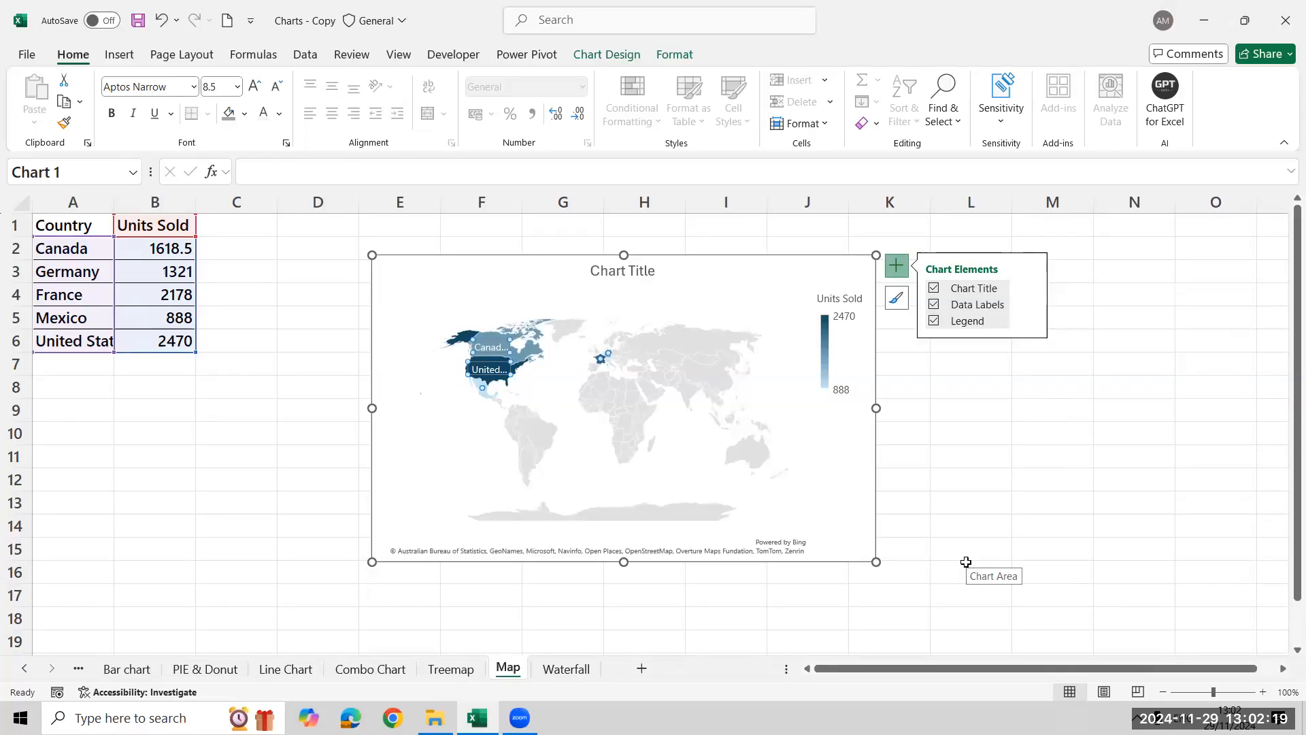
# Insert a Waterfall chart from the project data in A1:B10 on the Waterfall sheet
pyautogui.click(574, 676)
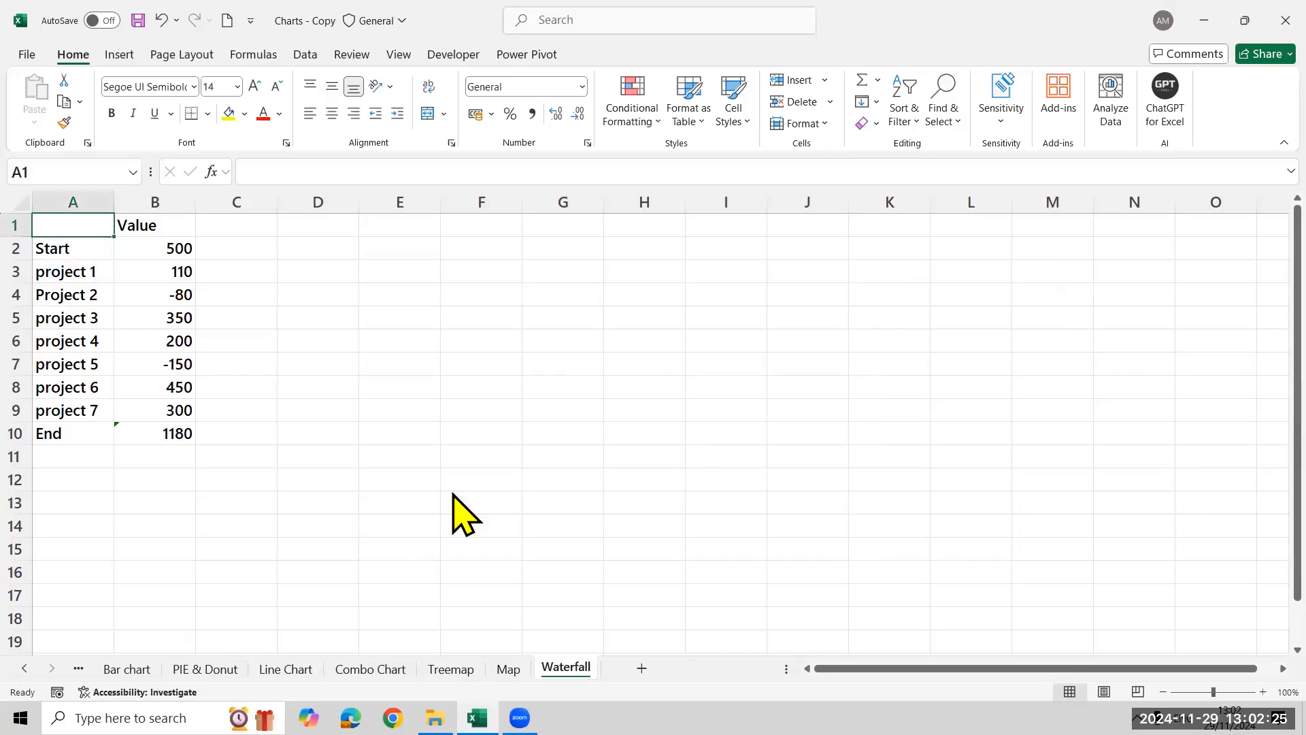
pyautogui.hotkey('alt', 'Tab')
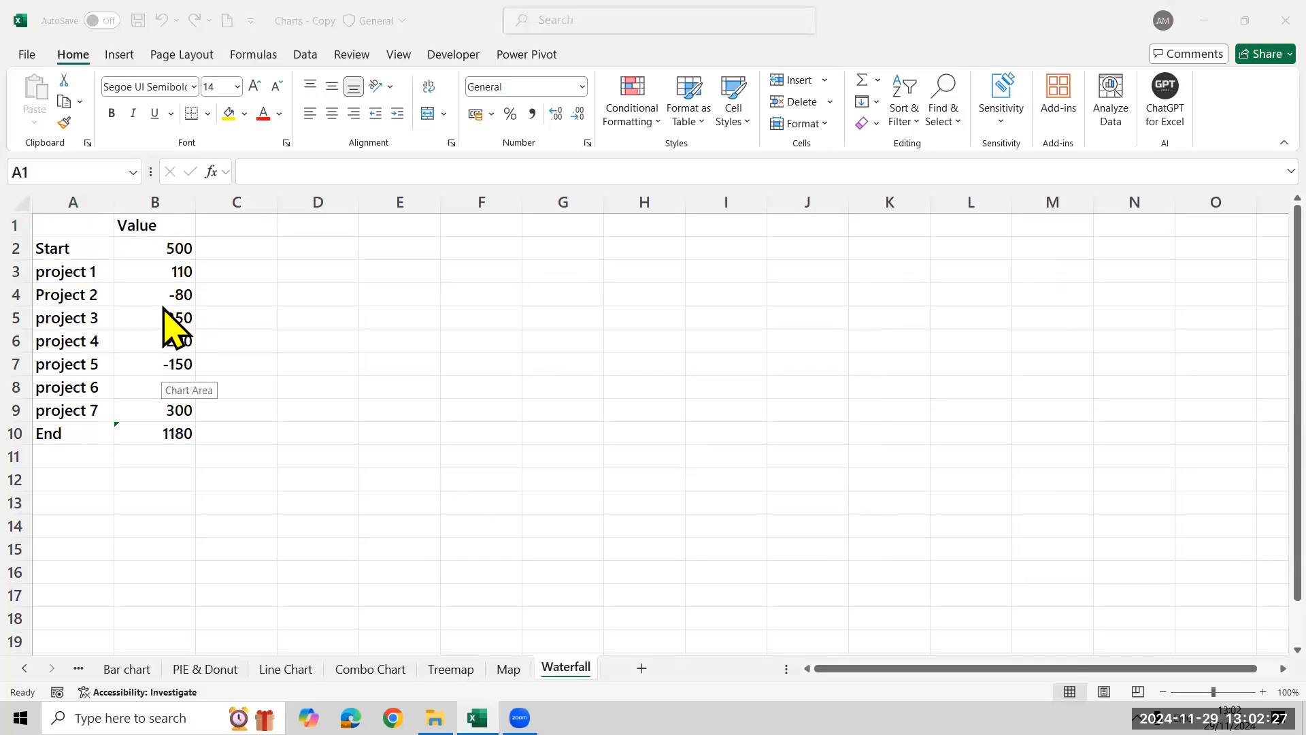
pyautogui.click(212, 413)
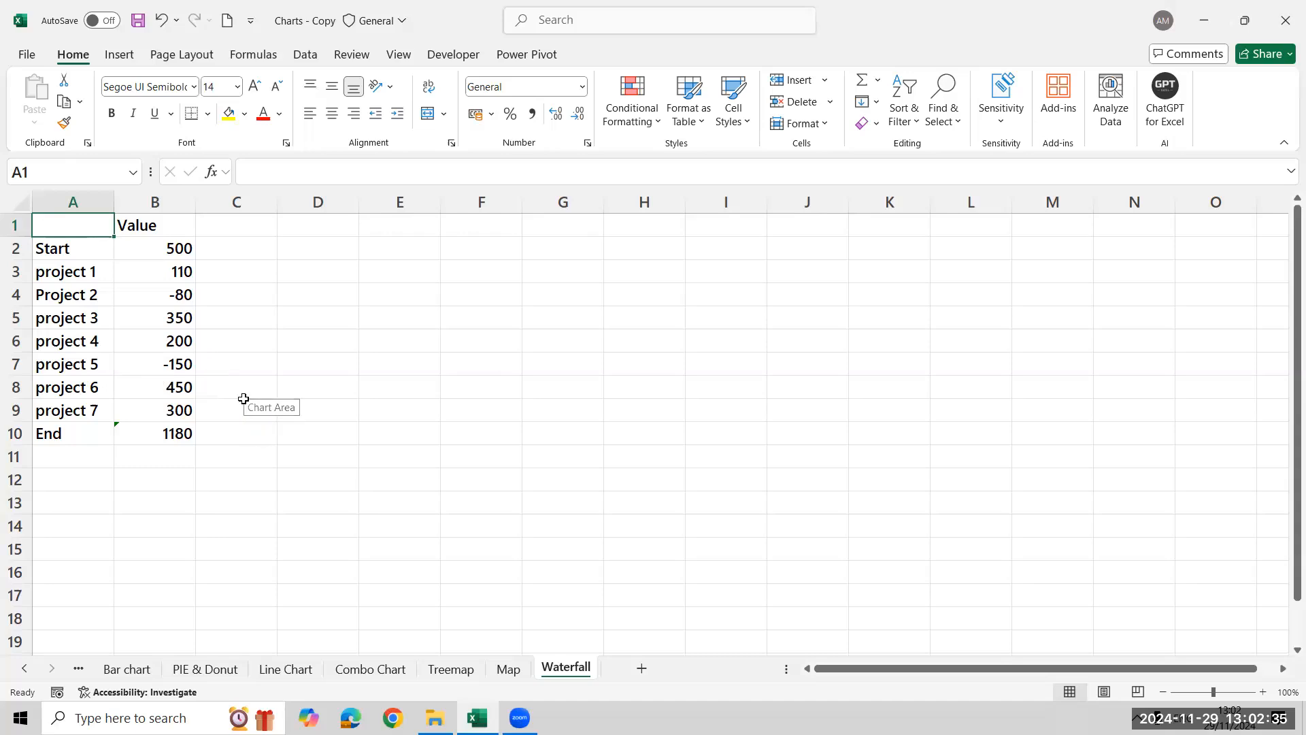
pyautogui.hotkey('ctrl', 'a')
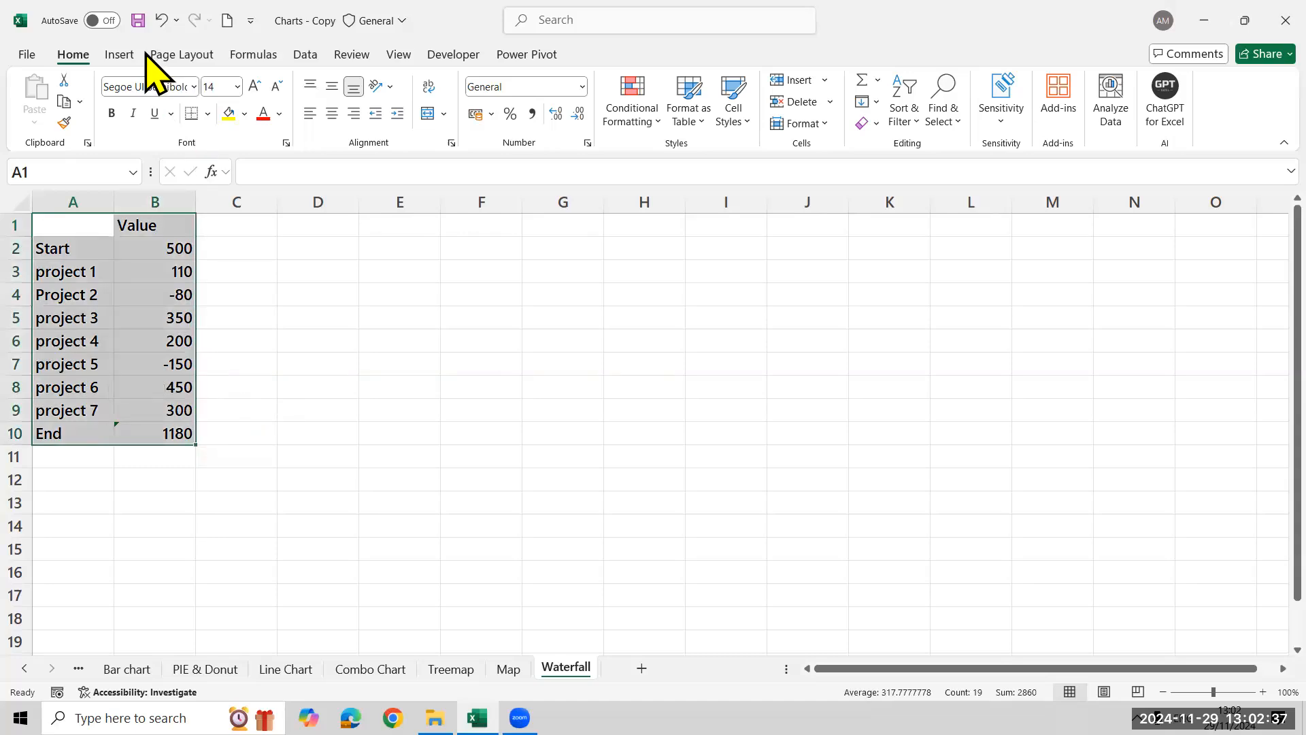
pyautogui.click(126, 54)
pyautogui.click(463, 129)
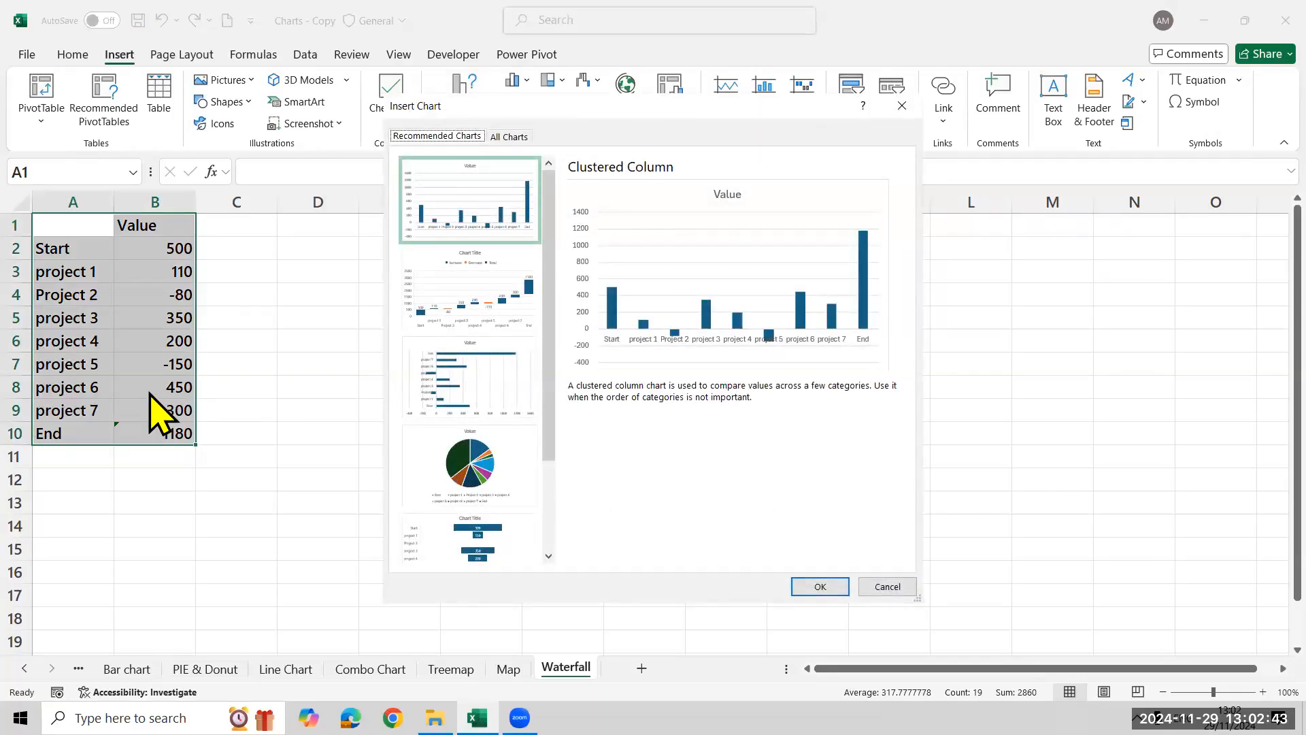
pyautogui.click(509, 137)
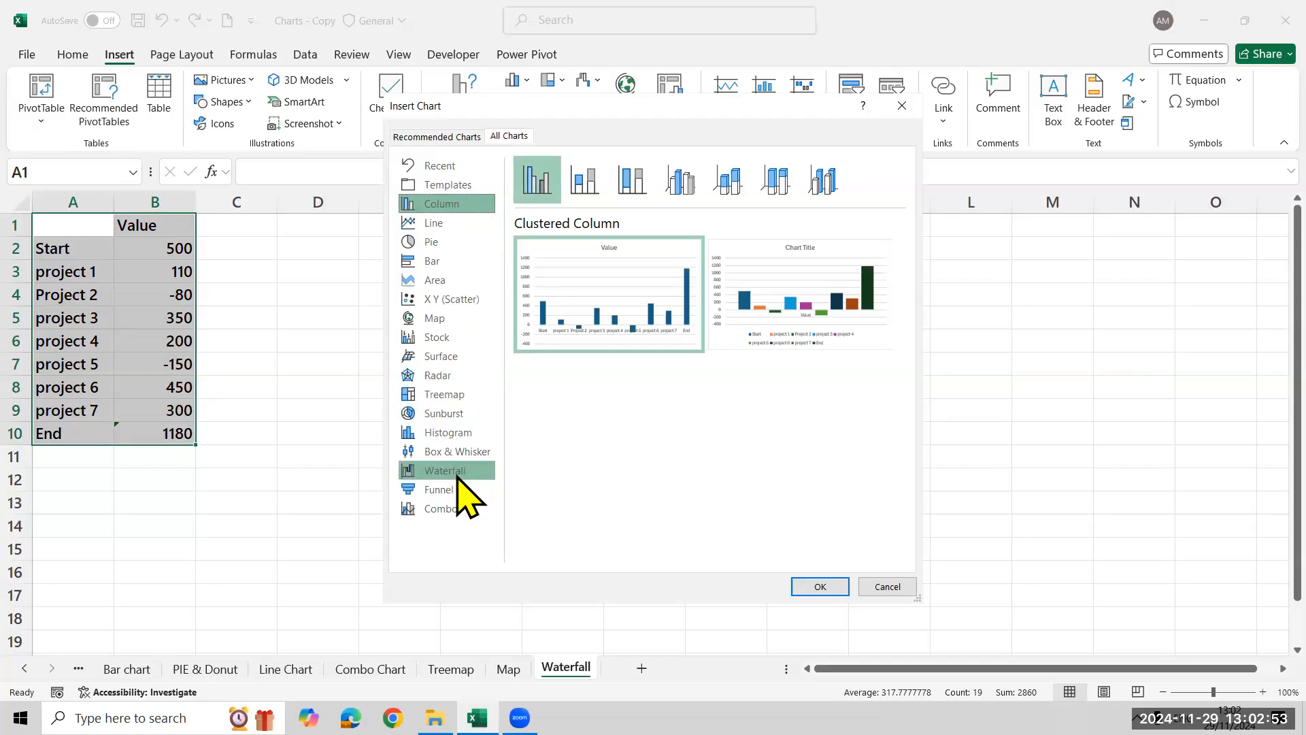
pyautogui.click(462, 493)
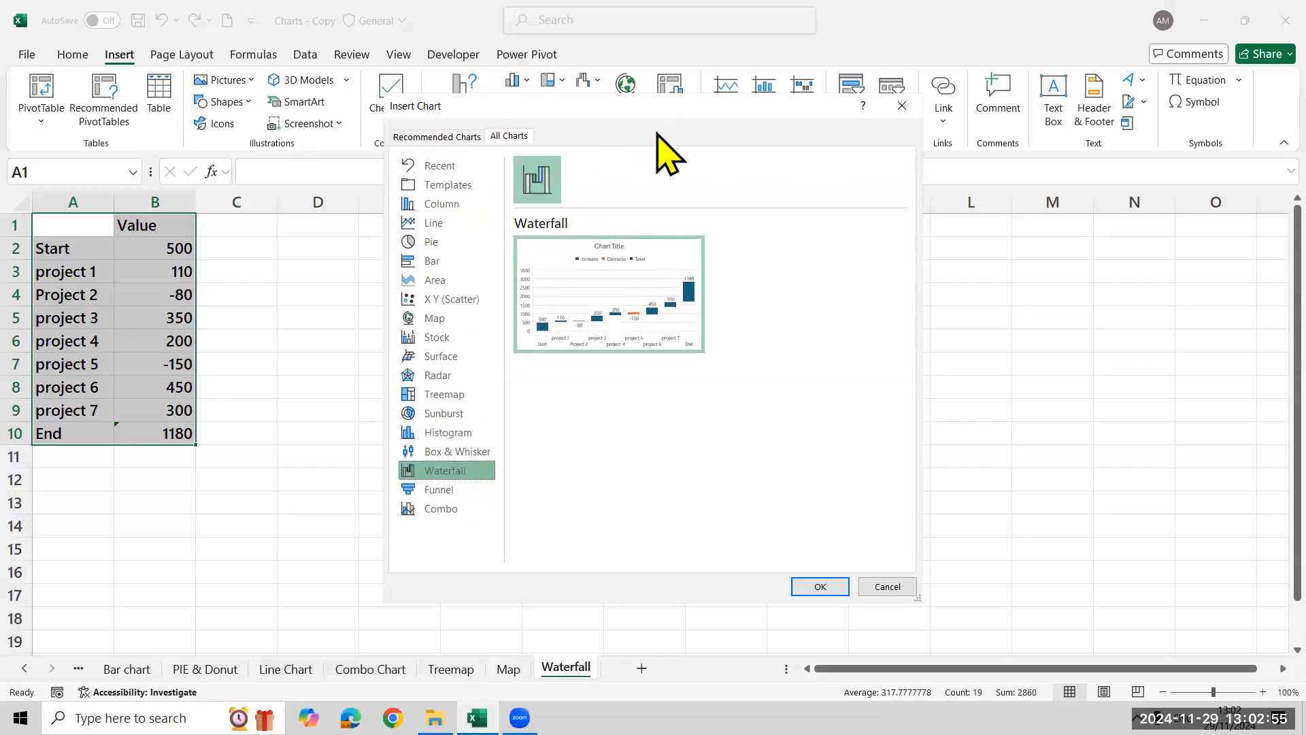
pyautogui.moveTo(649, 103); pyautogui.dragTo(478, 11)
pyautogui.click(657, 495)
# Move the waterfall chart up beside the data and enlarge it to span columns E to L down to row 13
pyautogui.moveTo(770, 326); pyautogui.dragTo(698, 228)
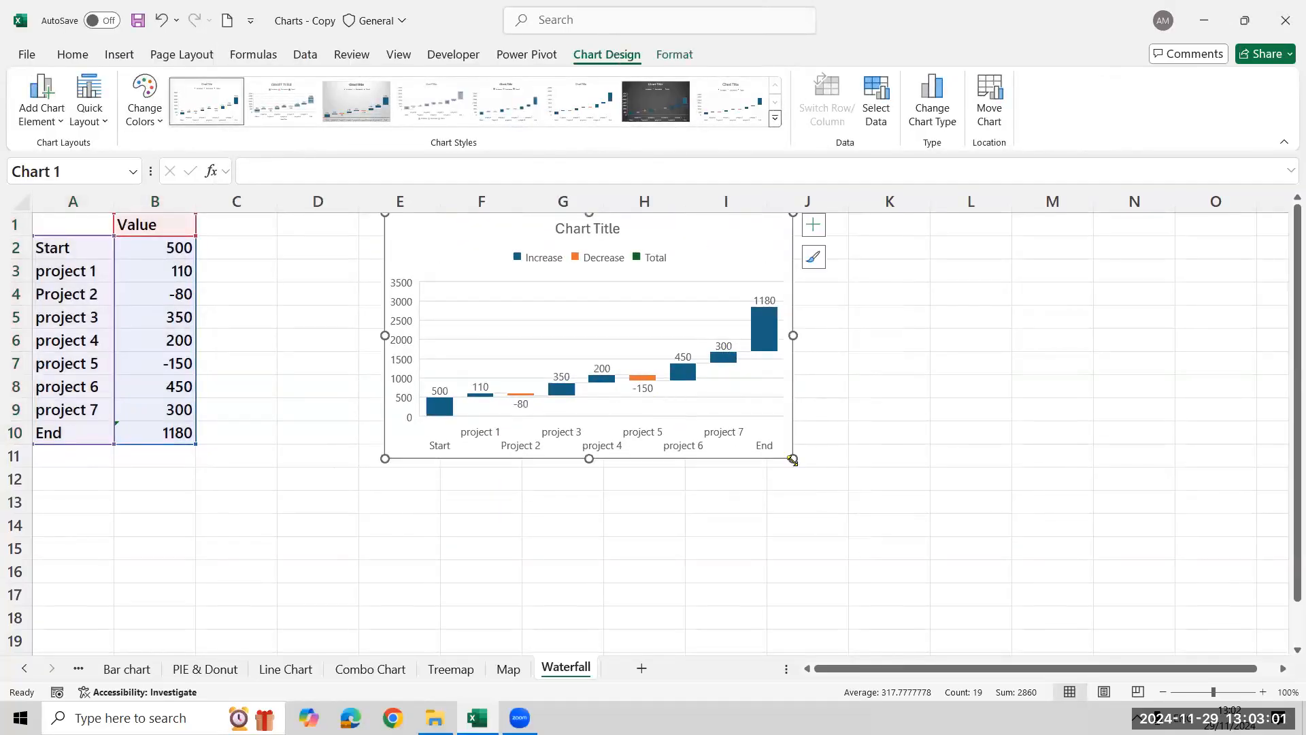
pyautogui.moveTo(810, 463); pyautogui.dragTo(1013, 480)
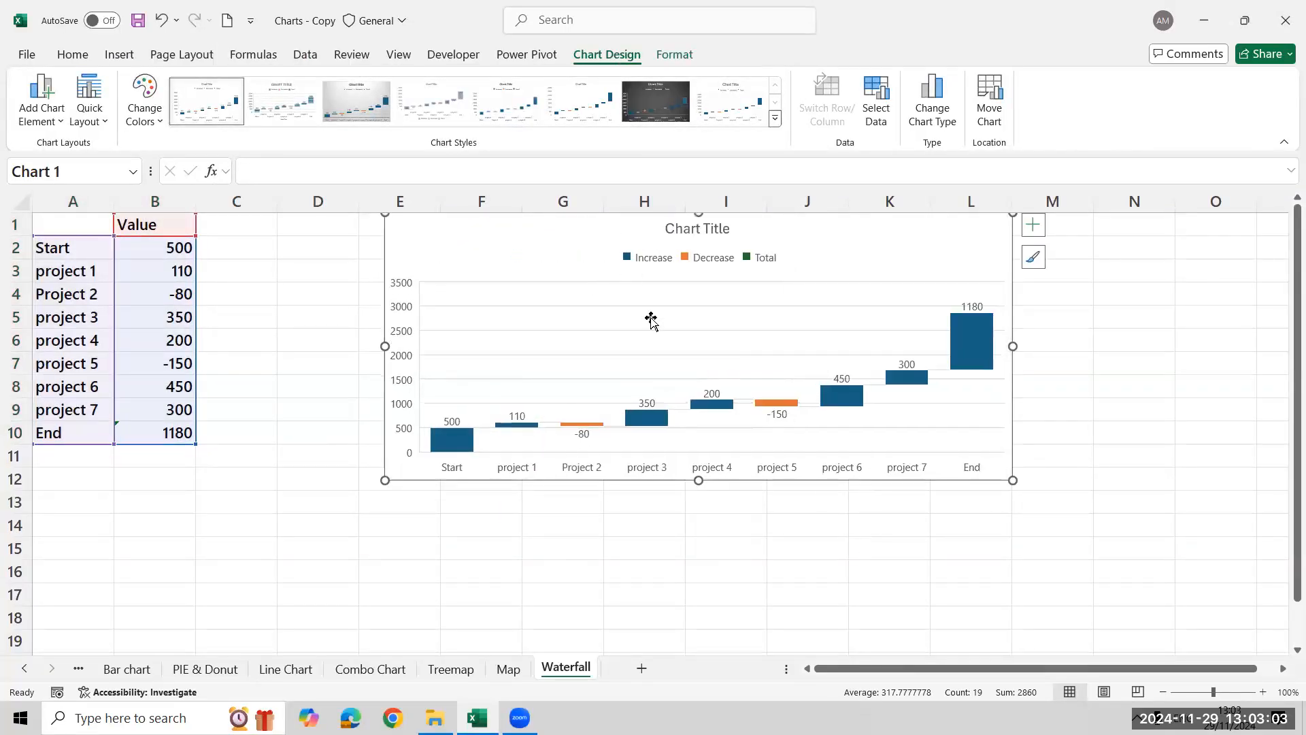
pyautogui.moveTo(698, 481); pyautogui.dragTo(700, 514)
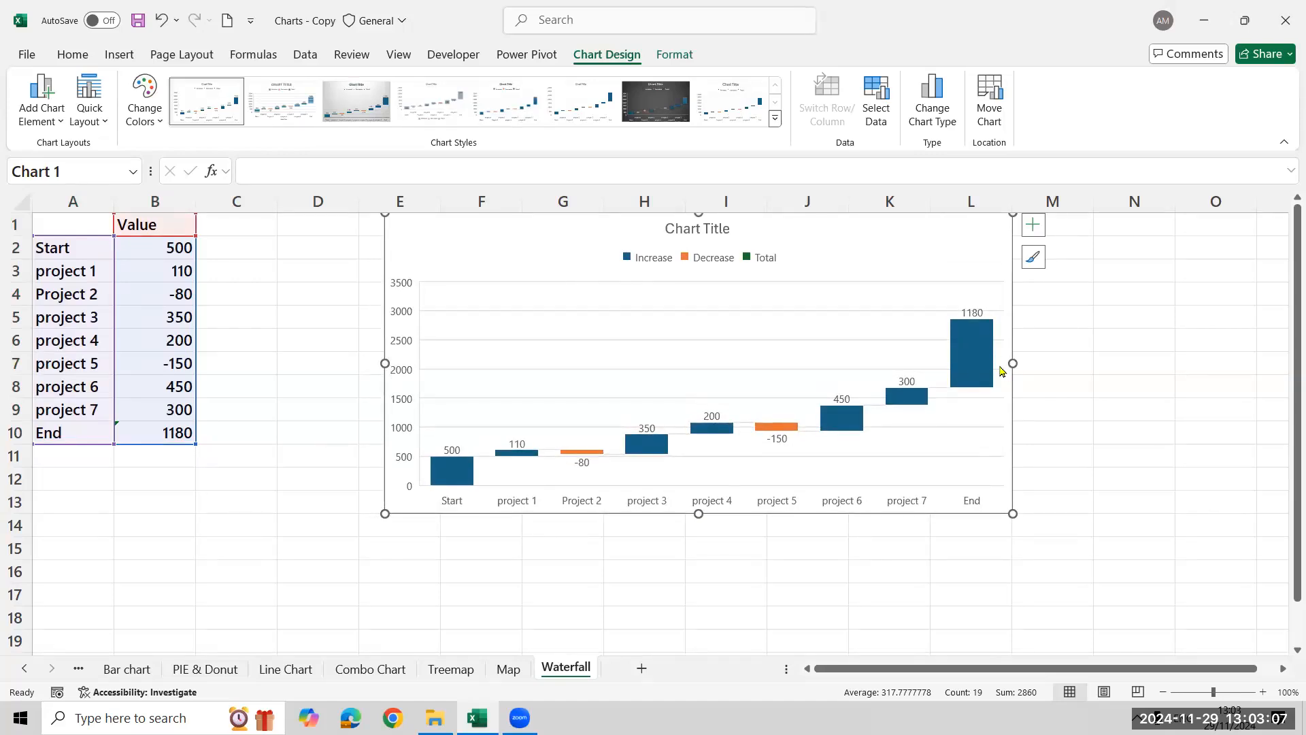
# Set the Start data point of the waterfall chart as a total
pyautogui.click(463, 472)
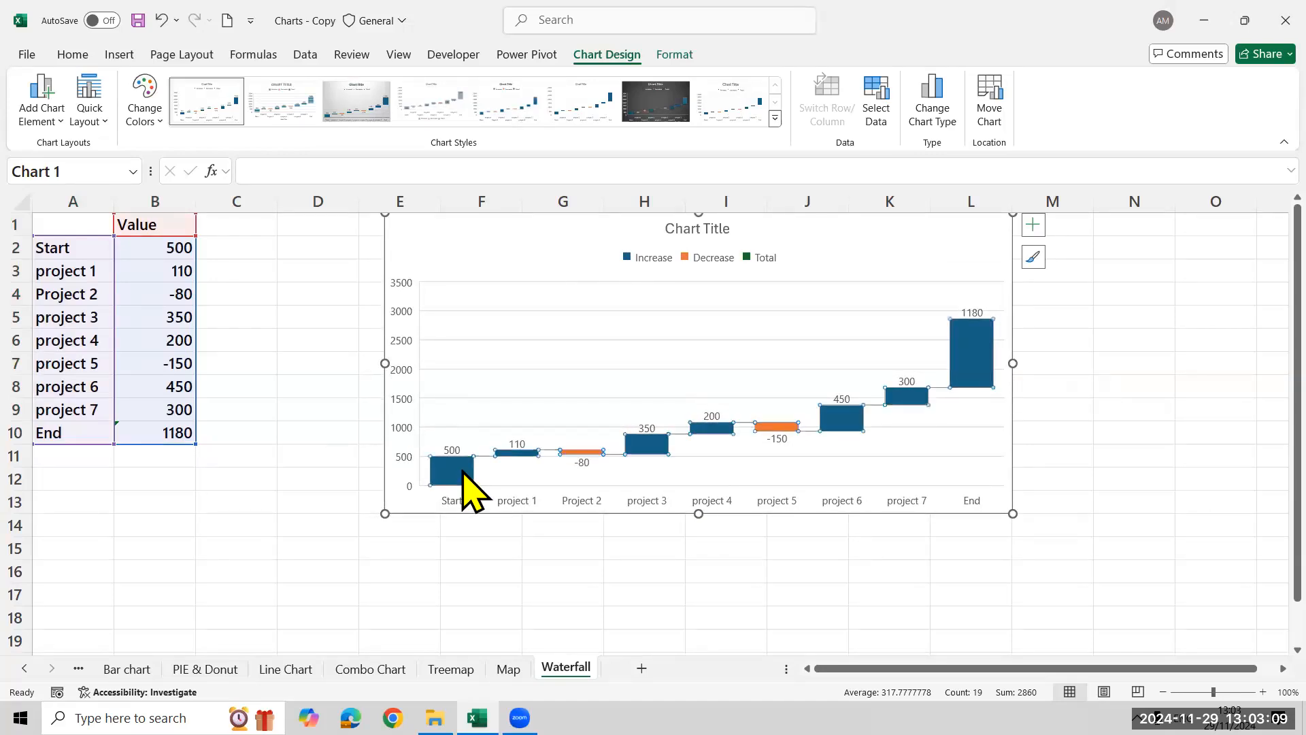
pyautogui.click(324, 382)
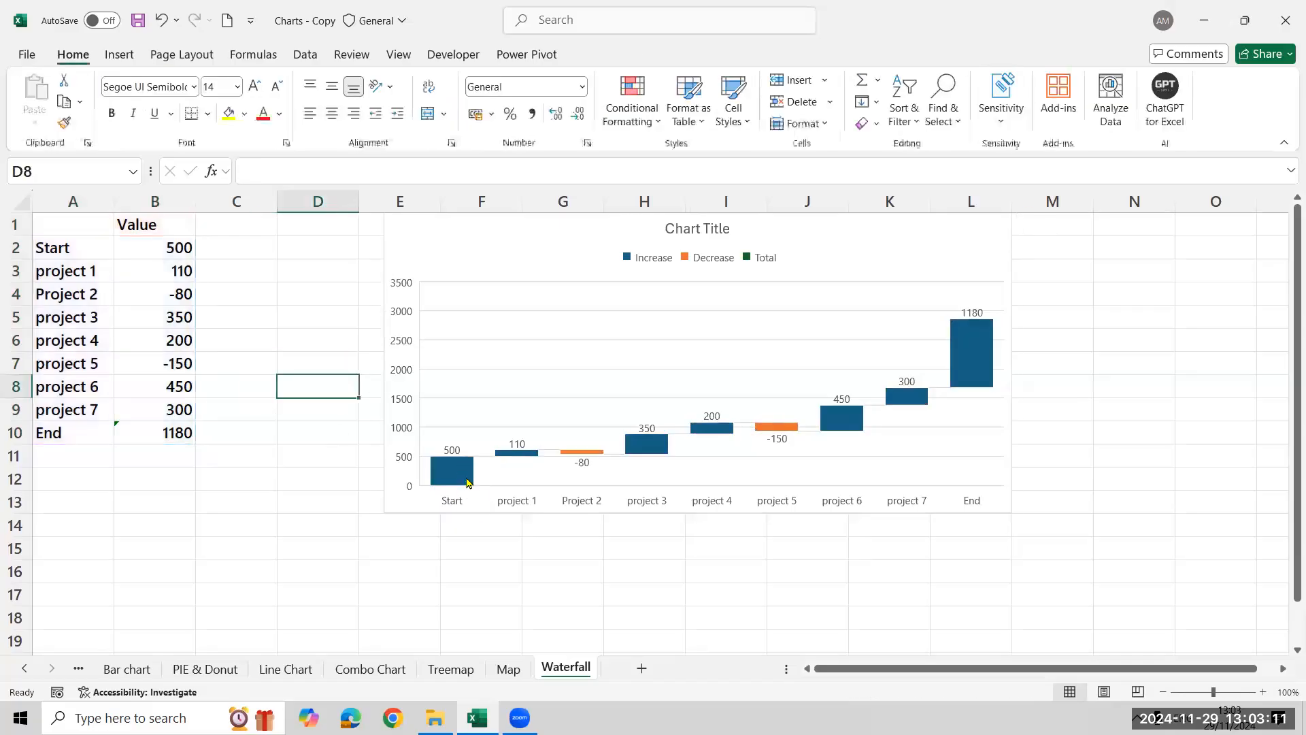
pyautogui.click(463, 479)
pyautogui.click(463, 479)
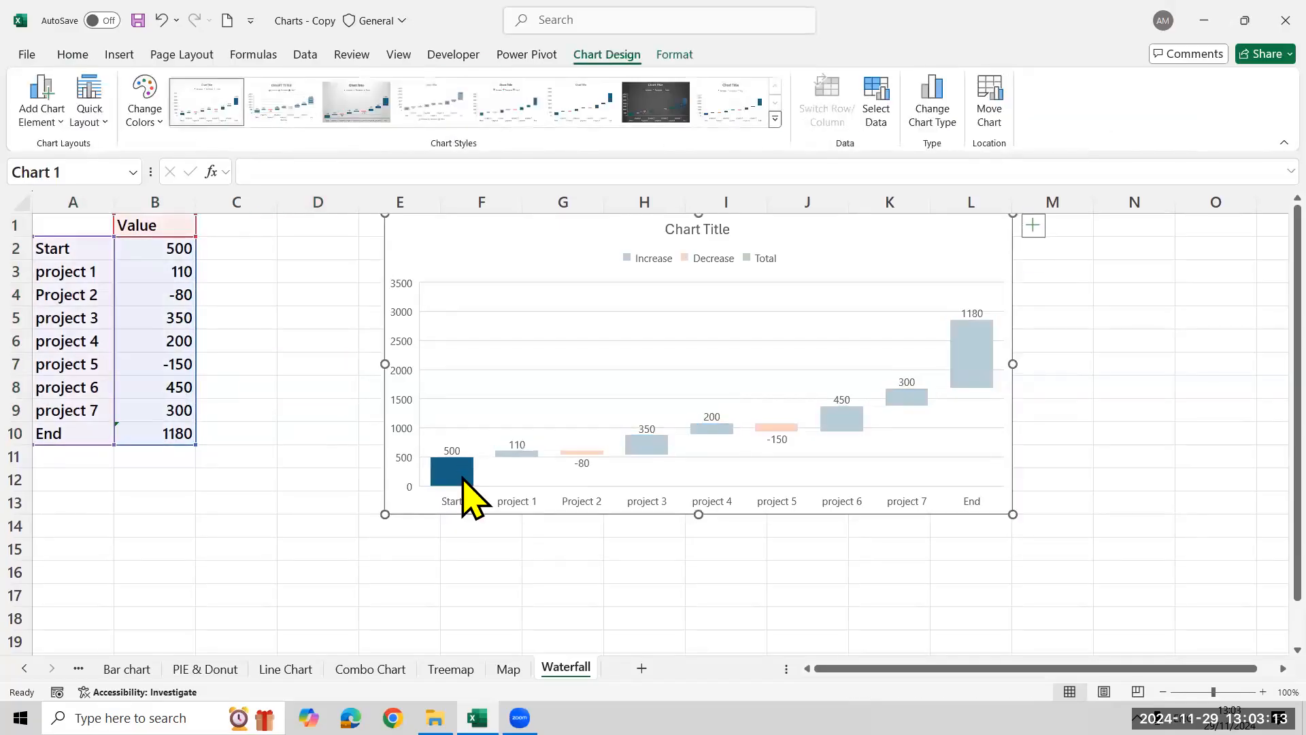
pyautogui.rightClick(463, 479)
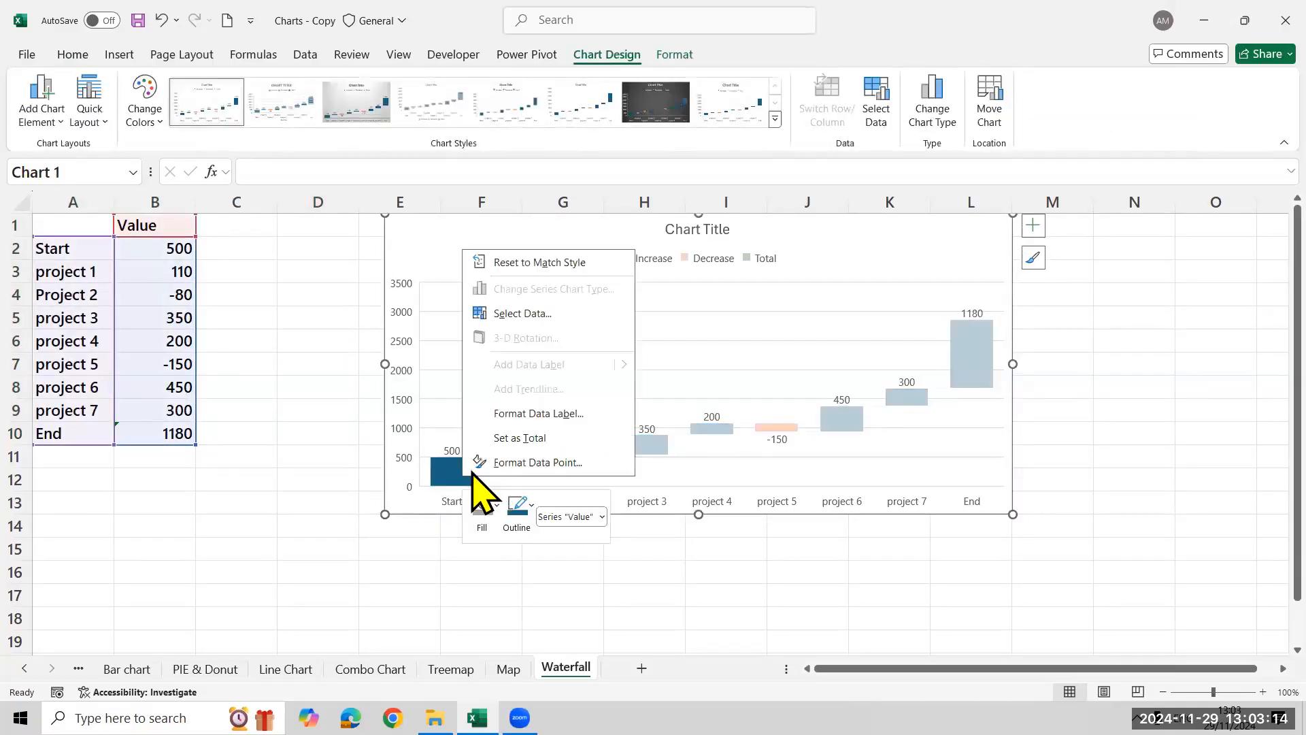
pyautogui.click(530, 438)
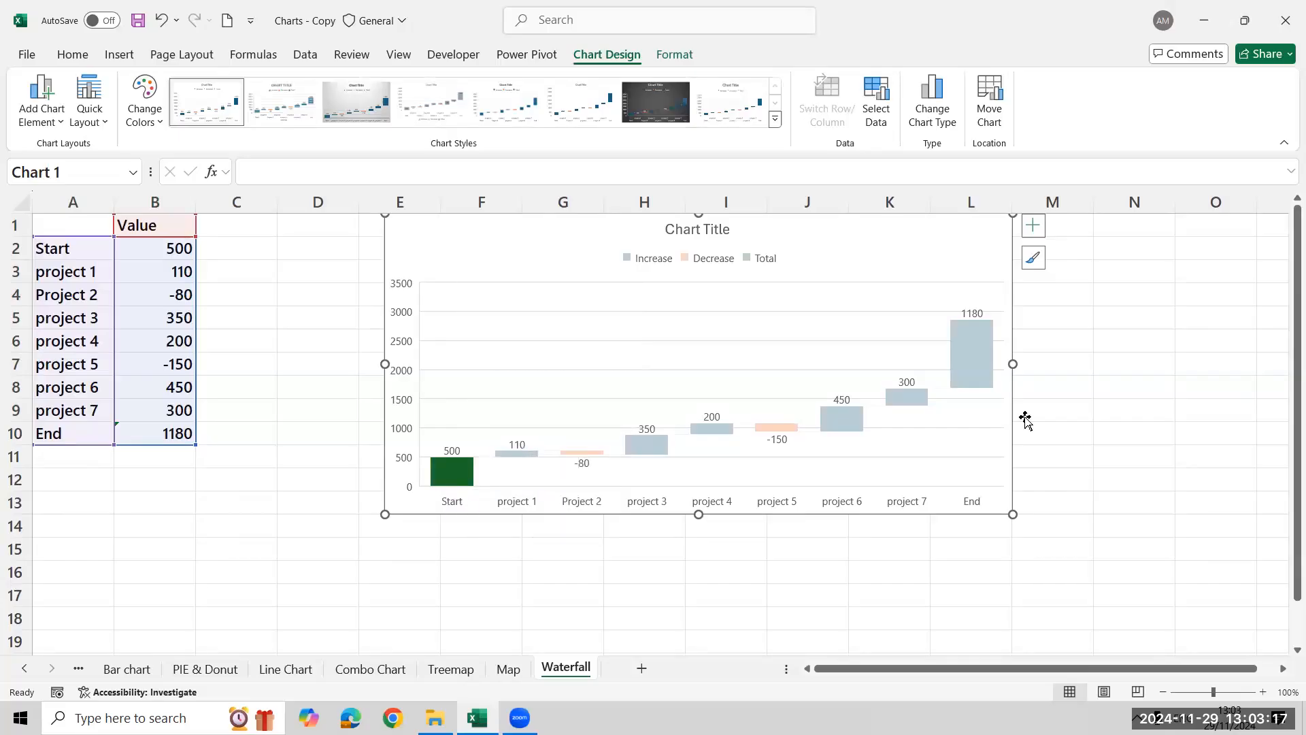
# Set the End data point of the waterfall chart as a total and deselect the chart
pyautogui.click(983, 350)
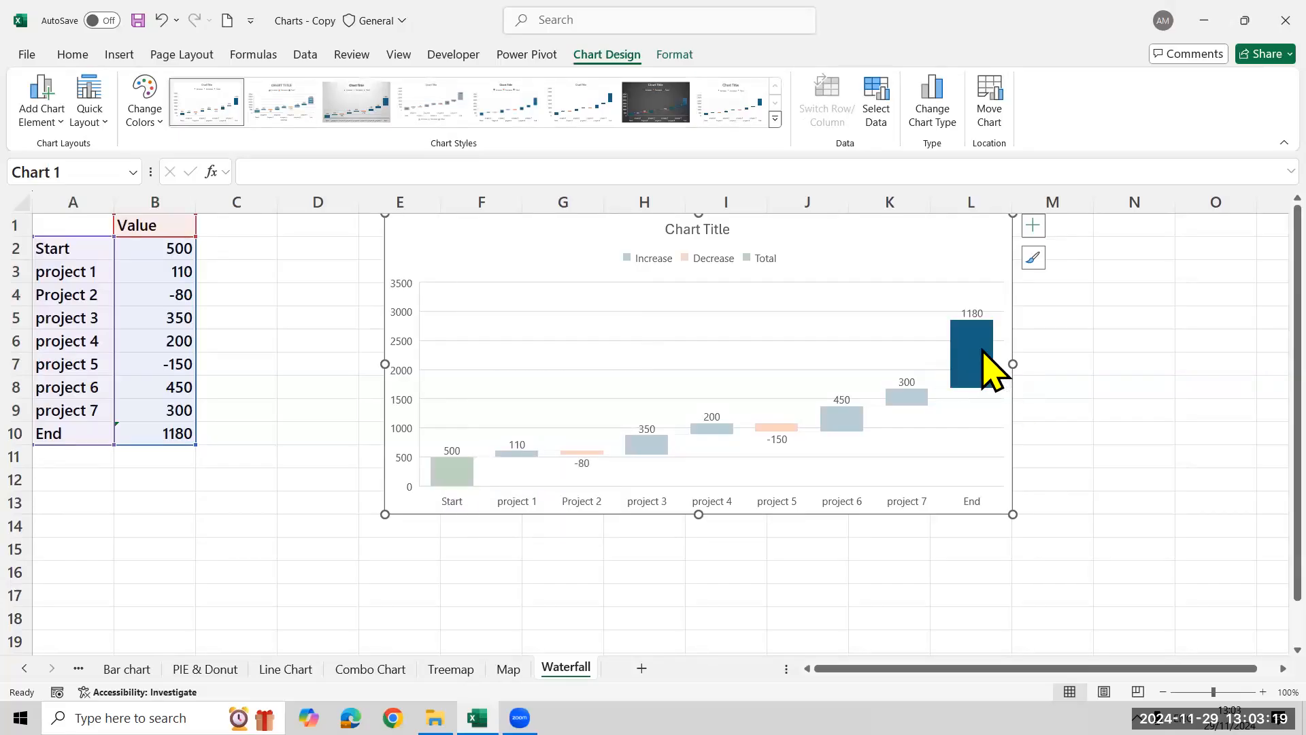
pyautogui.rightClick(983, 367)
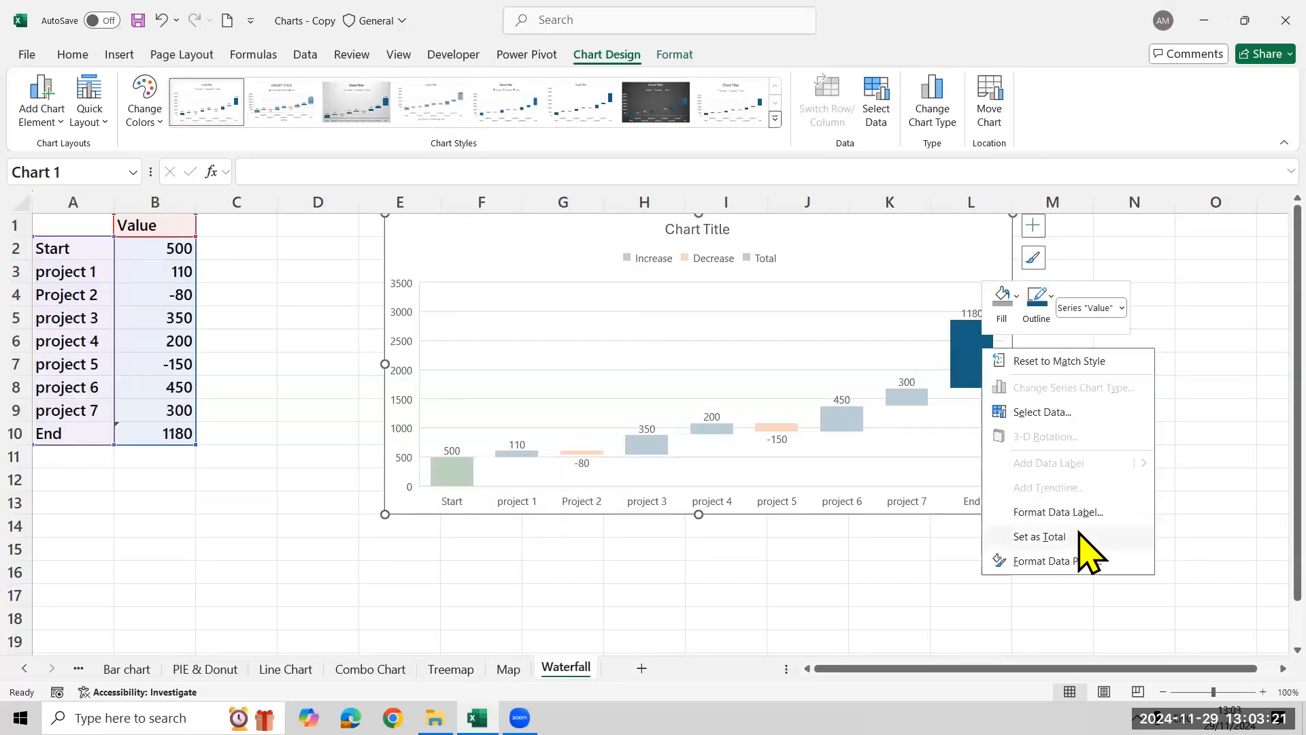
pyautogui.click(1039, 537)
pyautogui.click(318, 410)
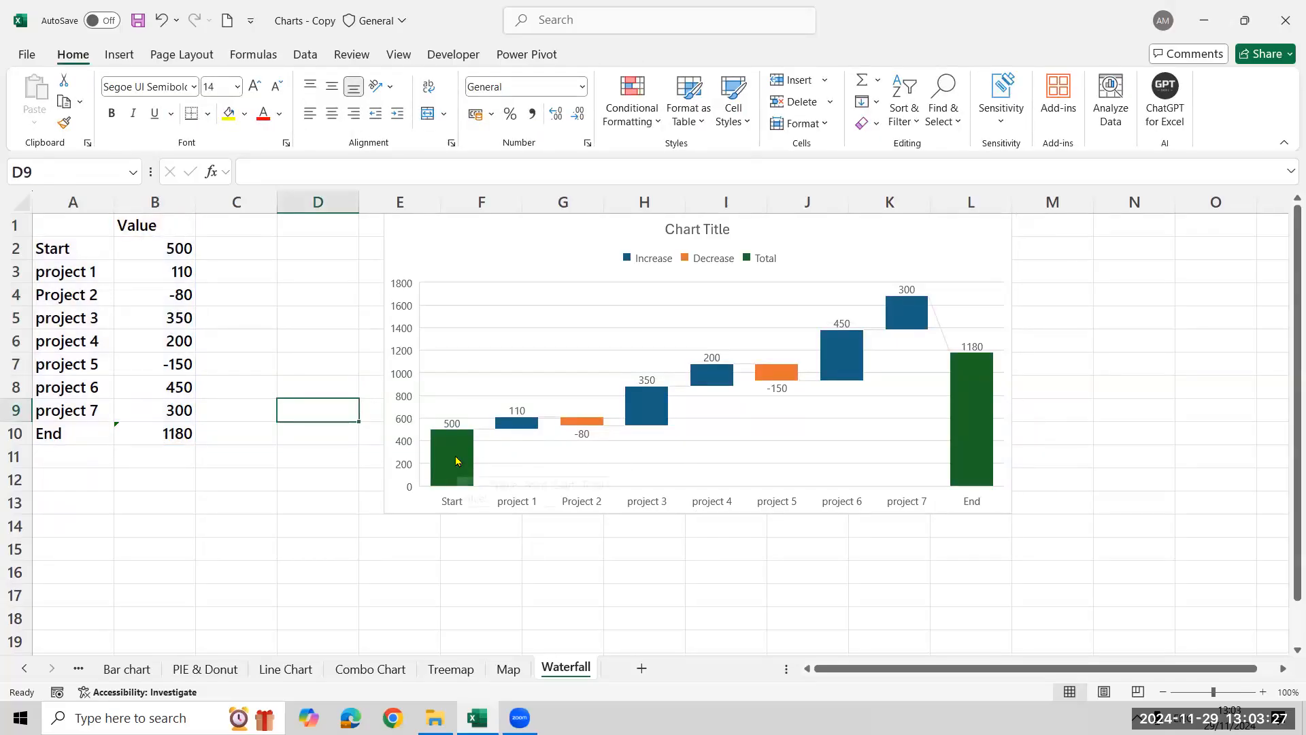
pyautogui.moveTo(983, 430)
pyautogui.moveTo(596, 422)
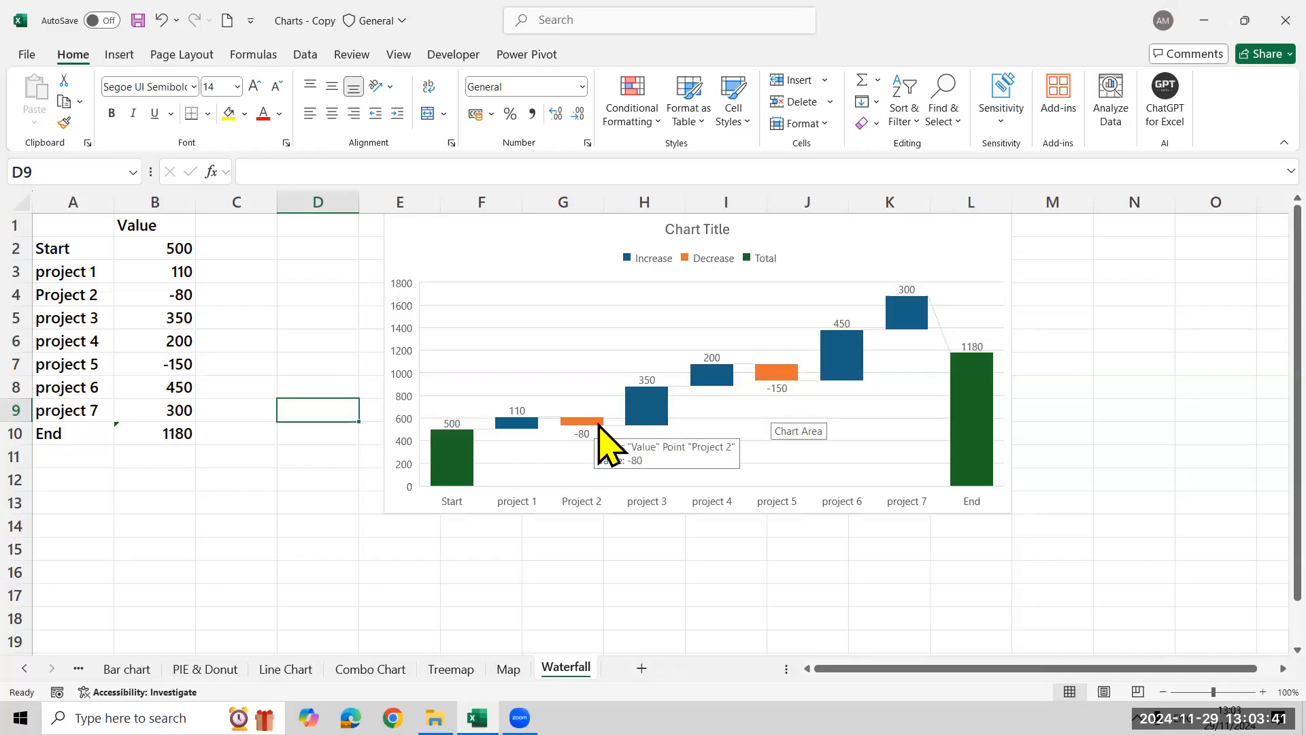
pyautogui.click(597, 423)
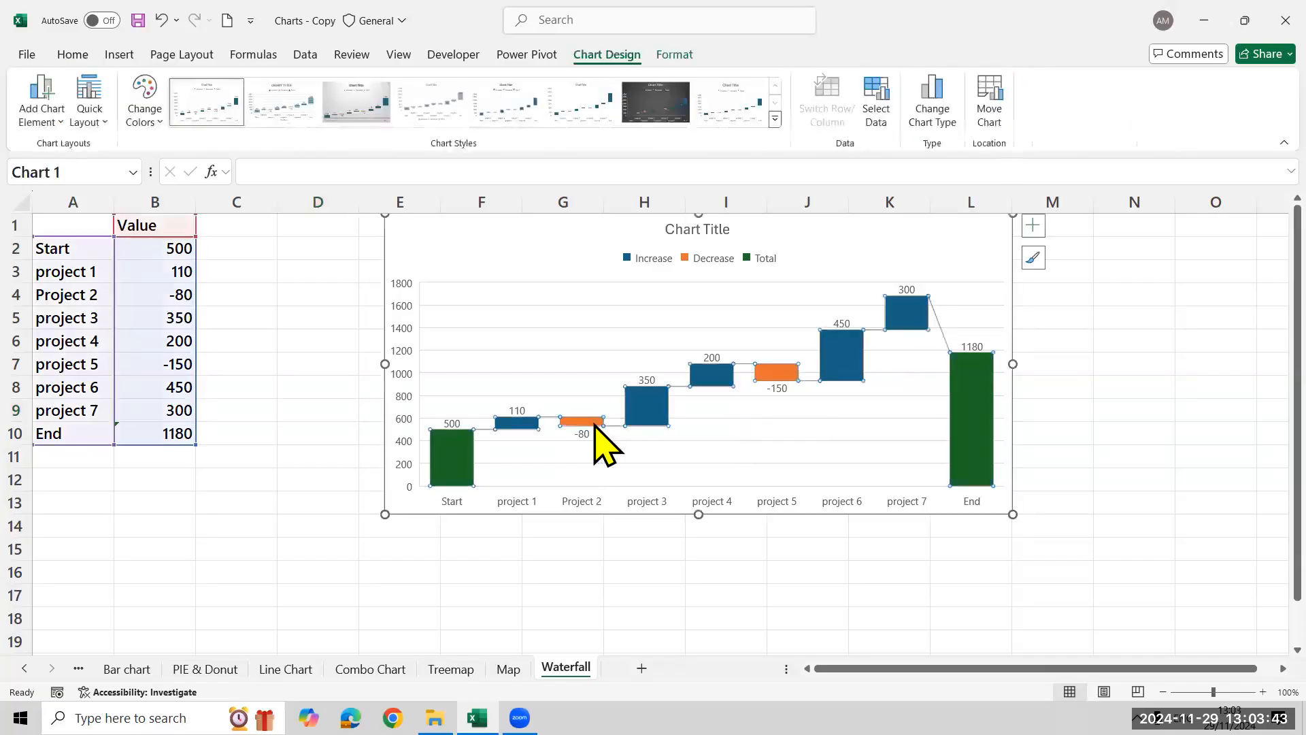
pyautogui.rightClick(593, 422)
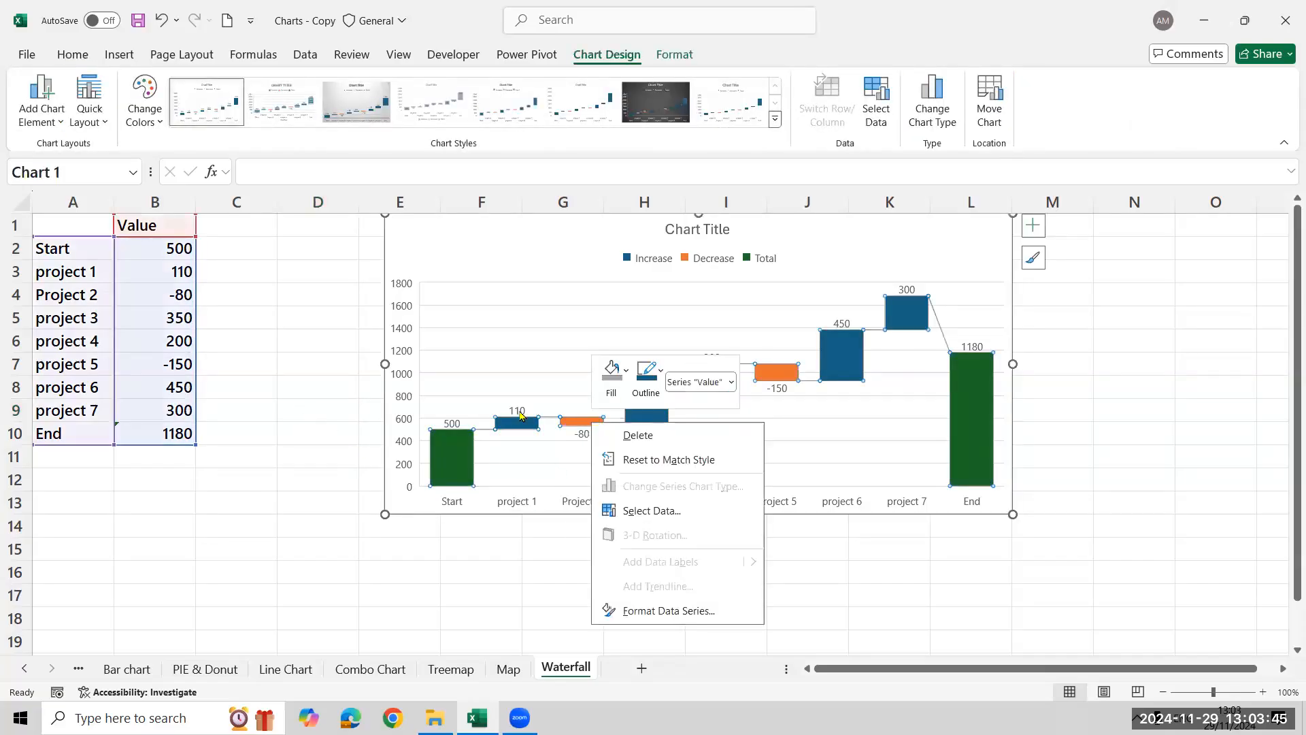
pyautogui.press('Escape')
pyautogui.click(315, 341)
pyautogui.click(586, 426)
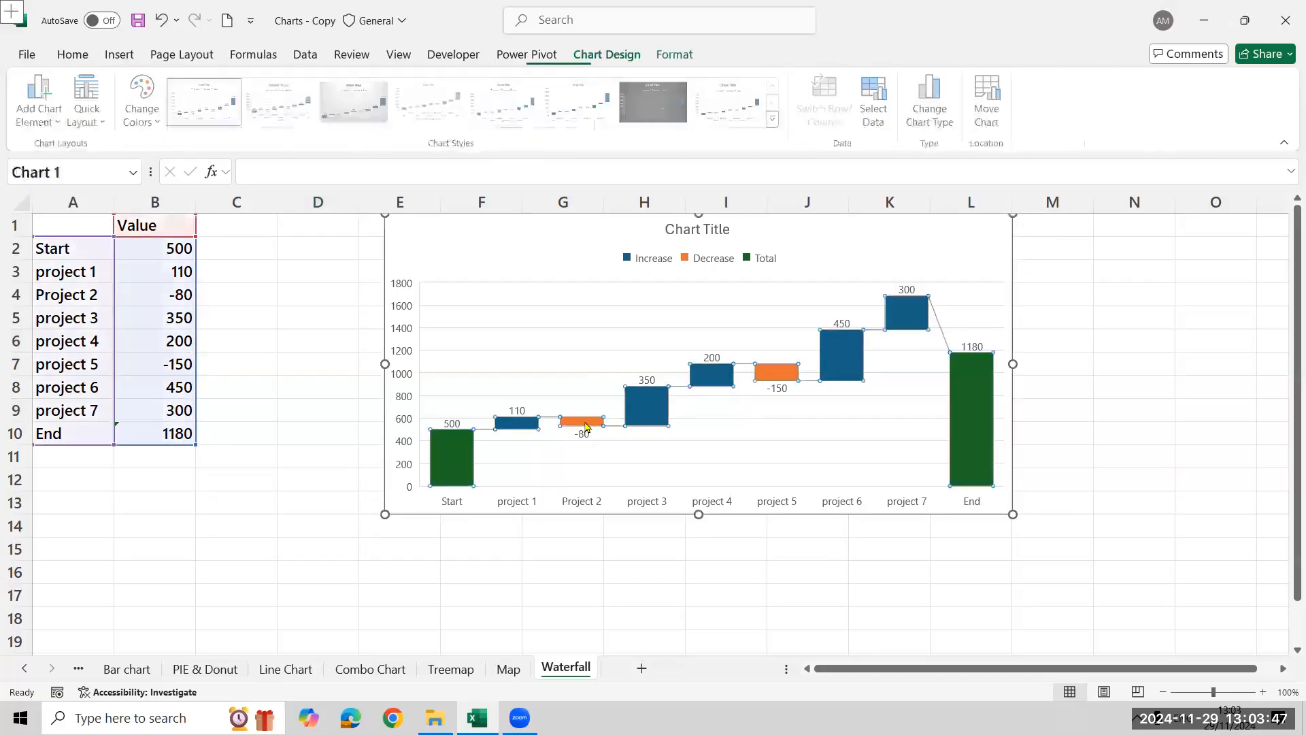
pyautogui.click(586, 426)
pyautogui.click(587, 427)
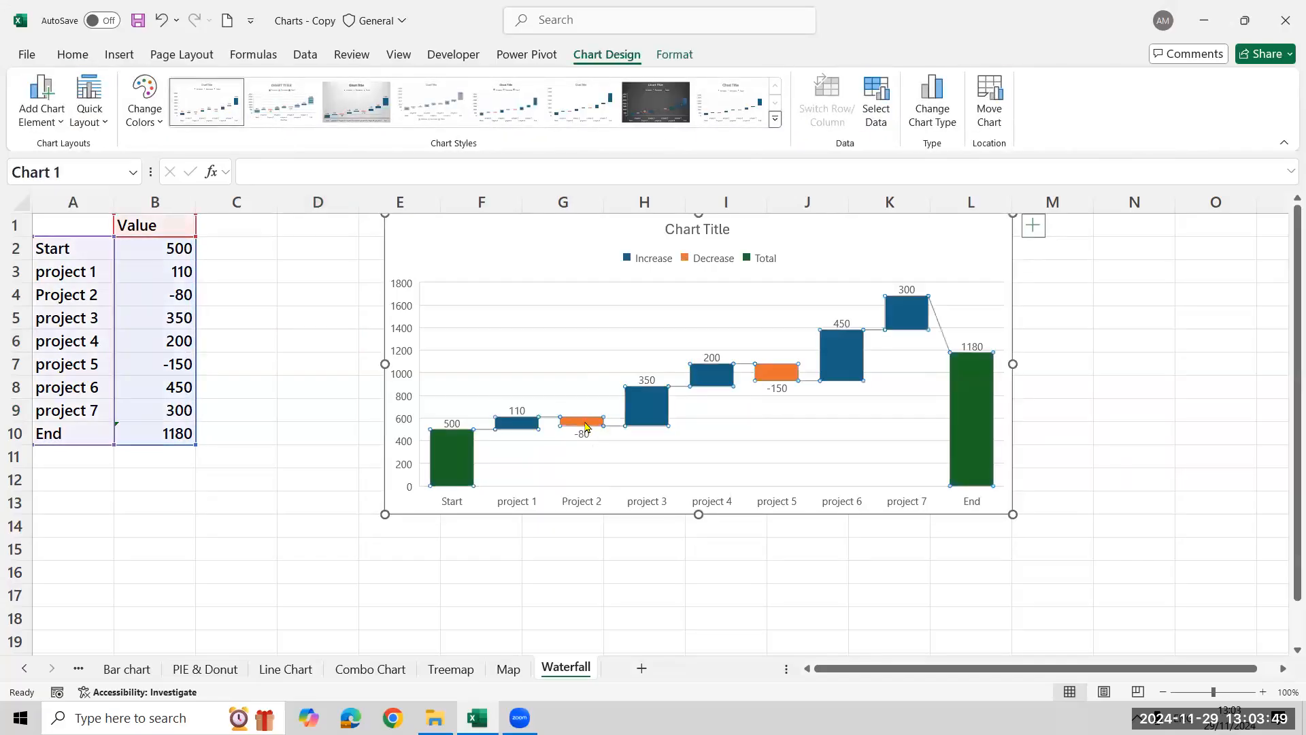
pyautogui.click(302, 368)
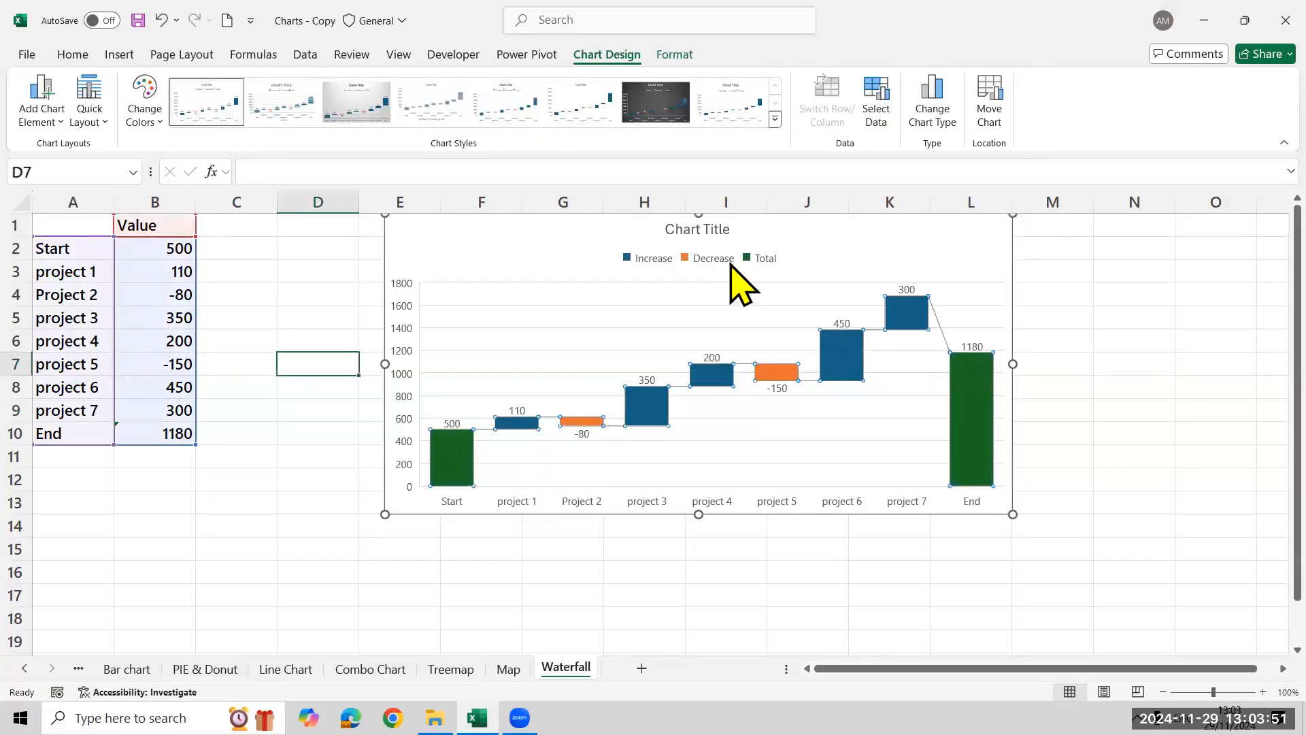
# Examine the position, fill and border options for the waterfall chart's legend, and close them without changes
pyautogui.click(688, 262)
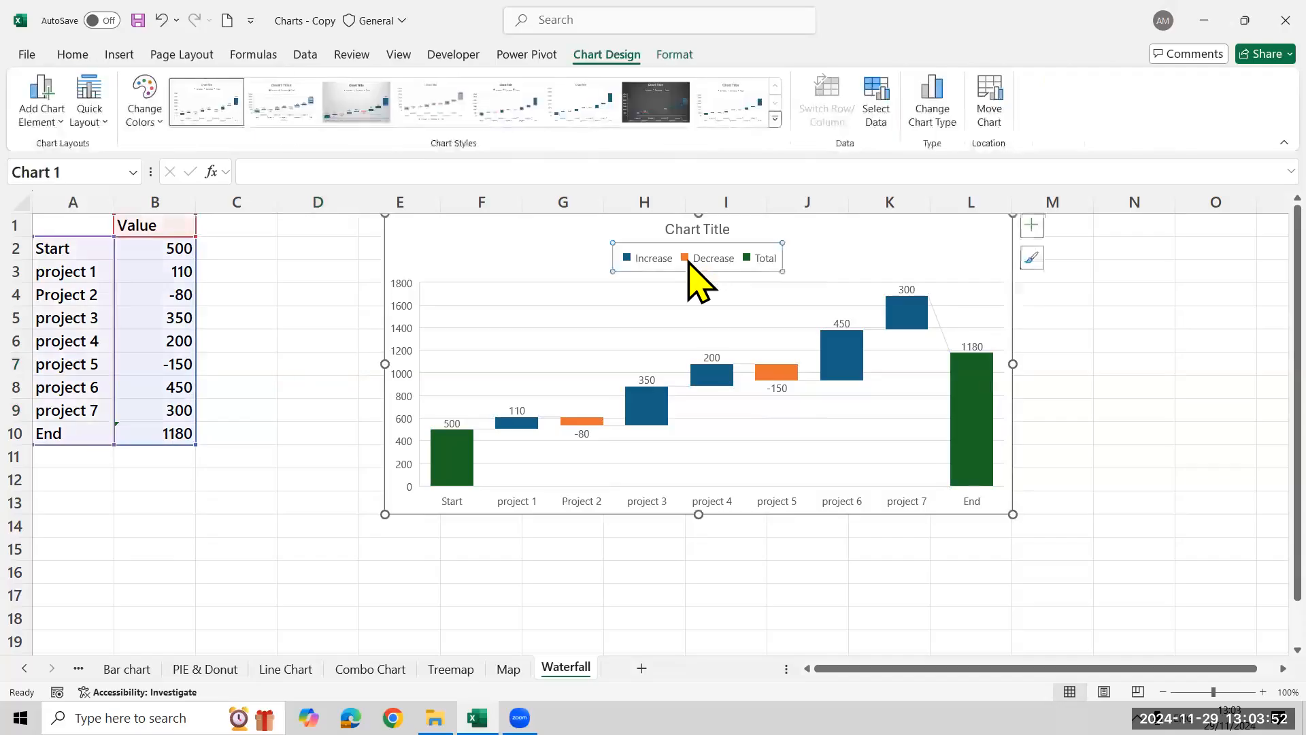
pyautogui.click(1032, 225)
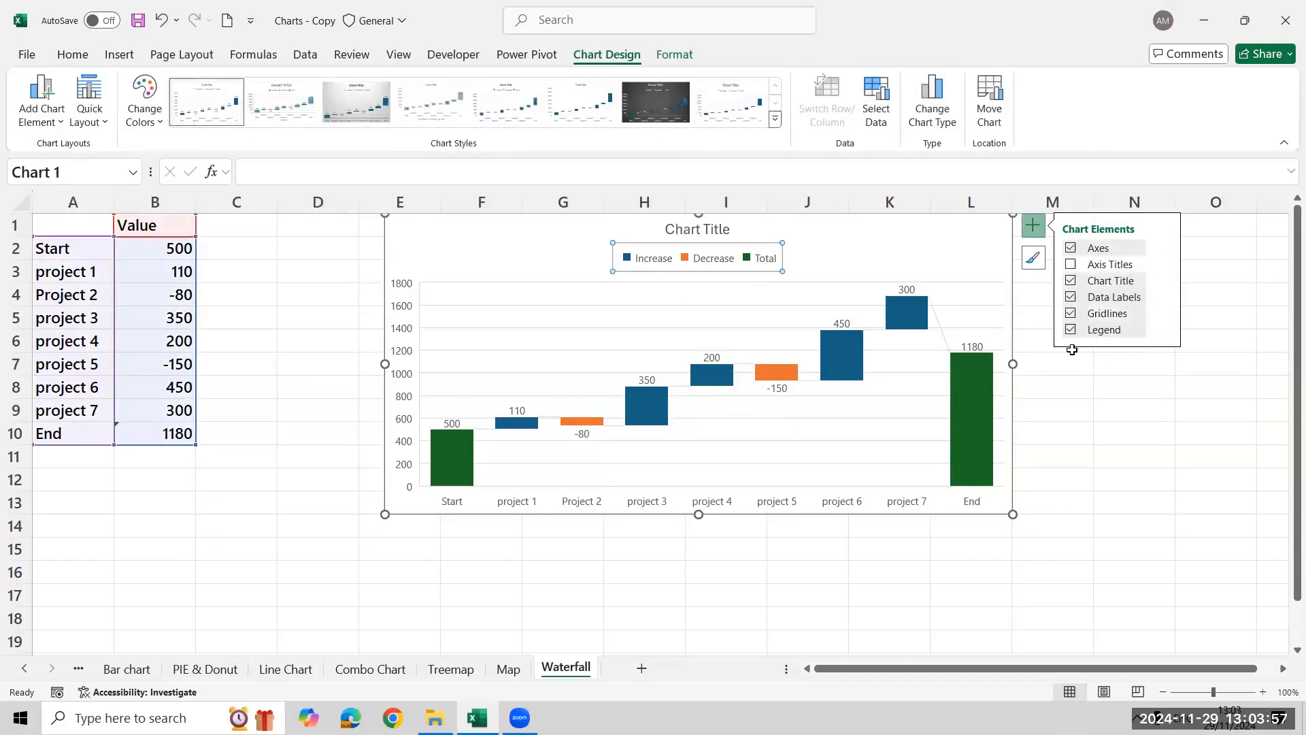
pyautogui.click(1163, 329)
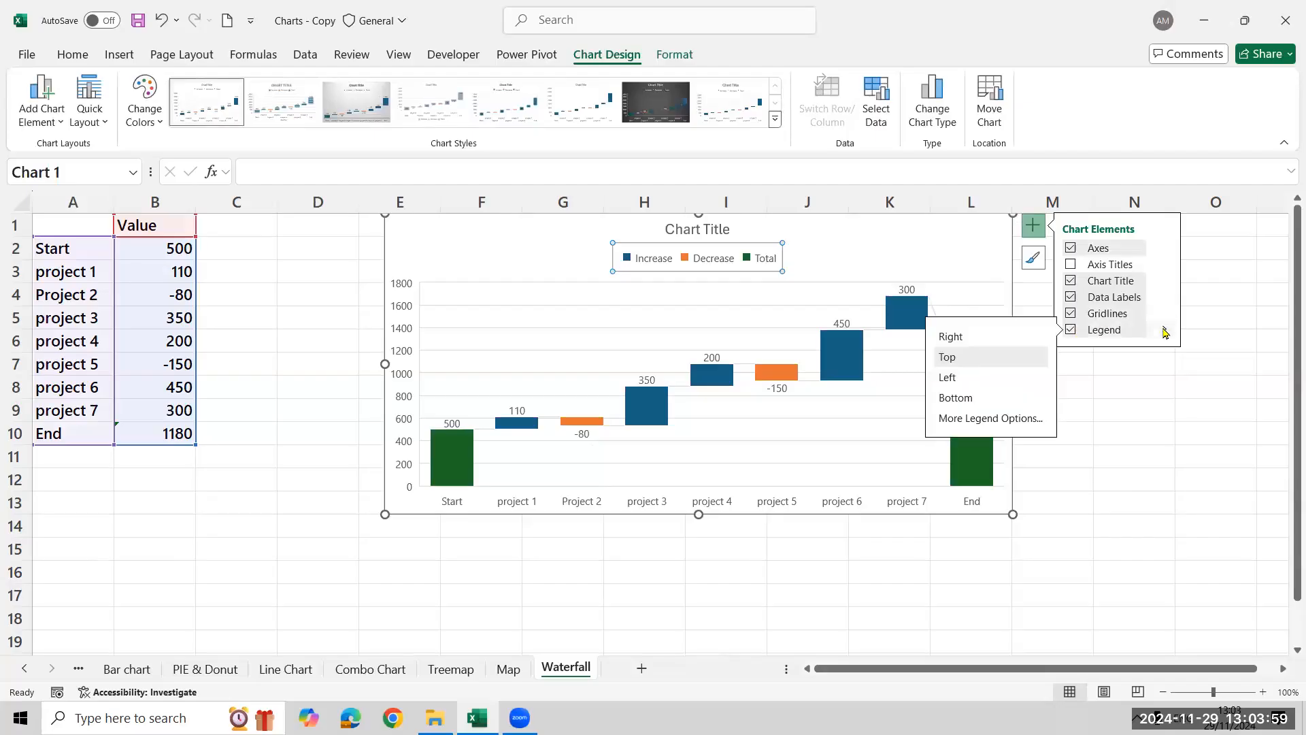
pyautogui.click(992, 417)
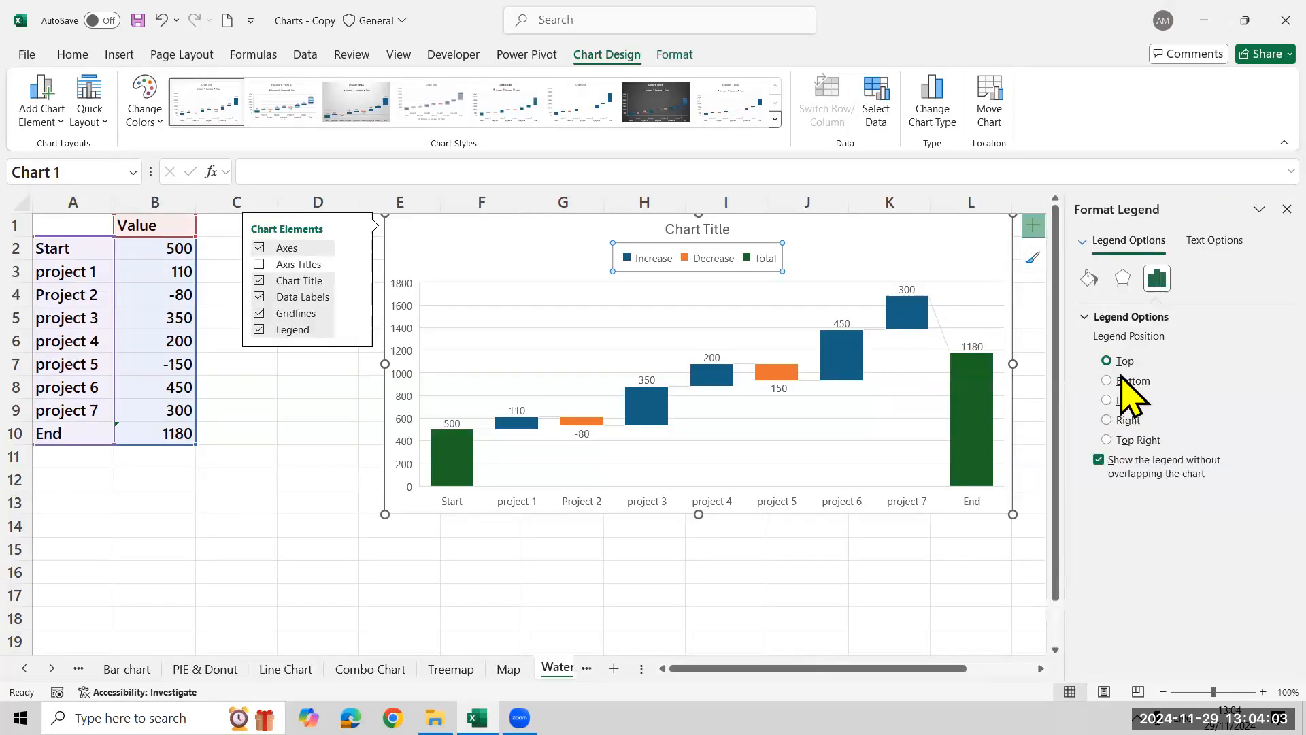
pyautogui.click(1090, 278)
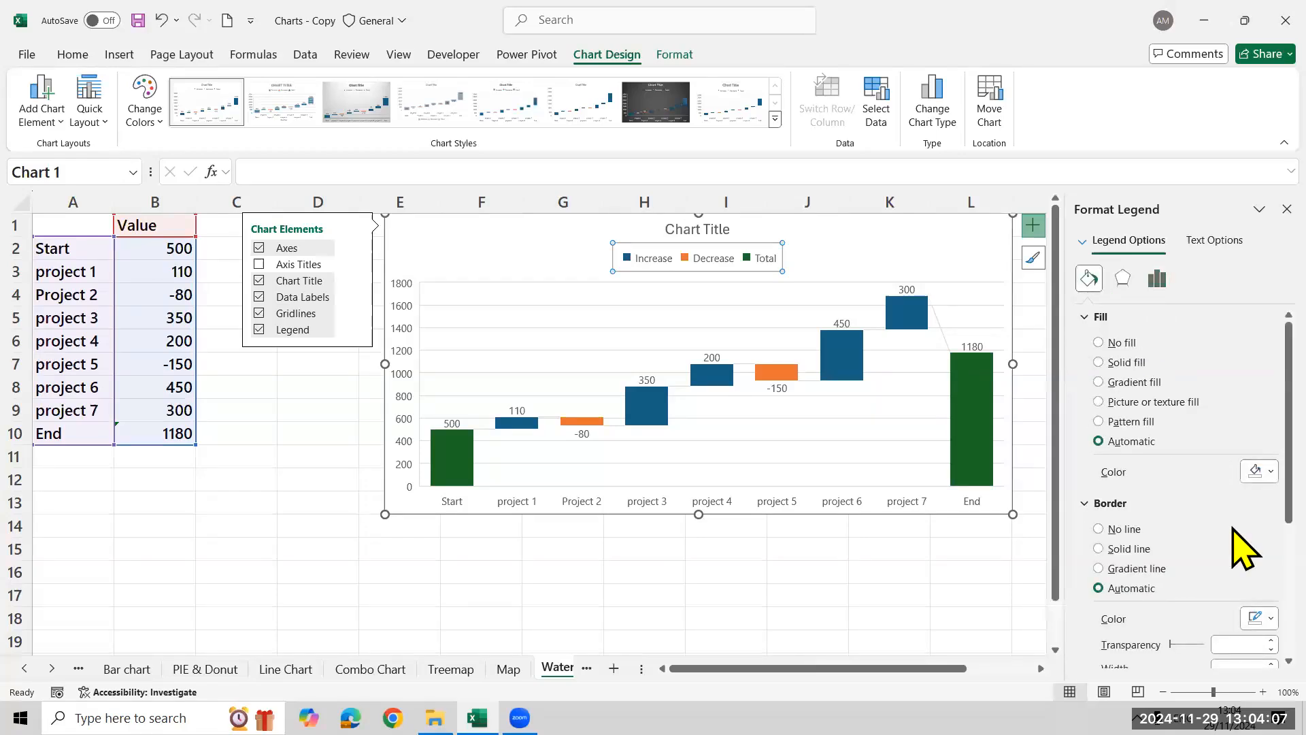
pyautogui.scroll(-5, 1224, 548)
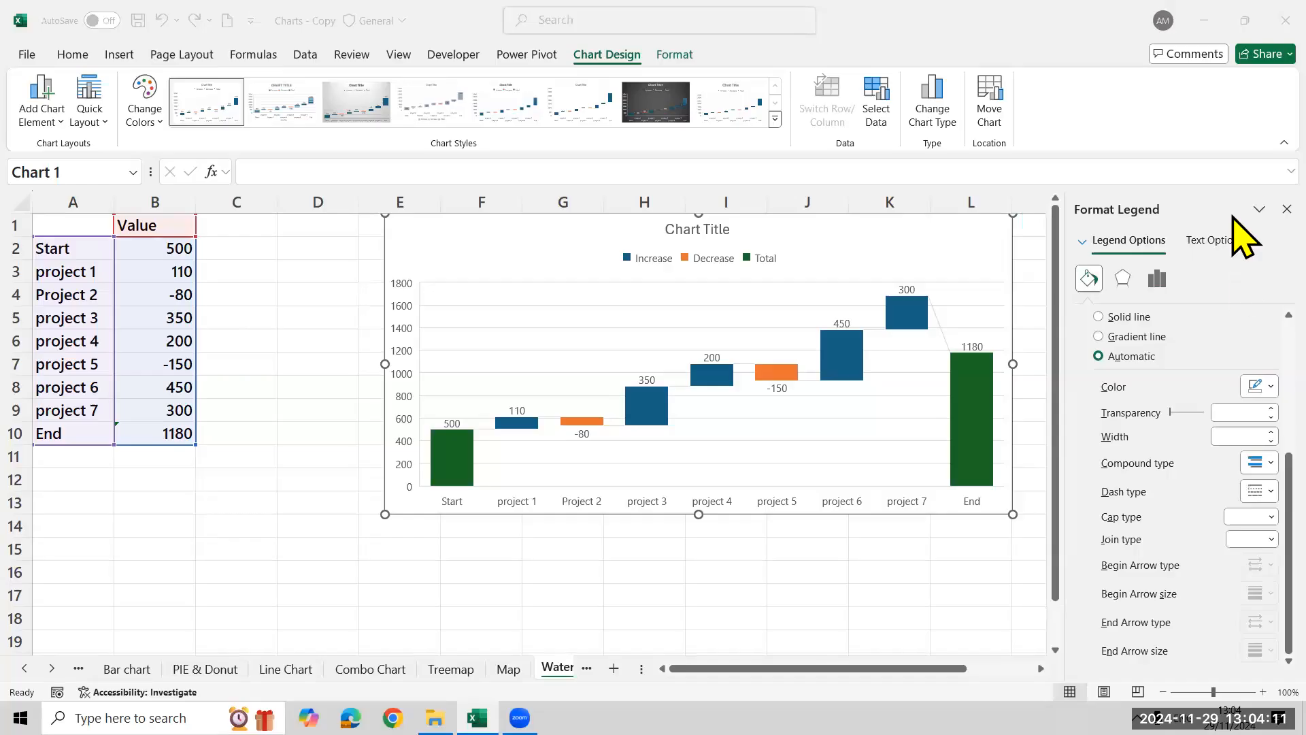
pyautogui.click(1243, 235)
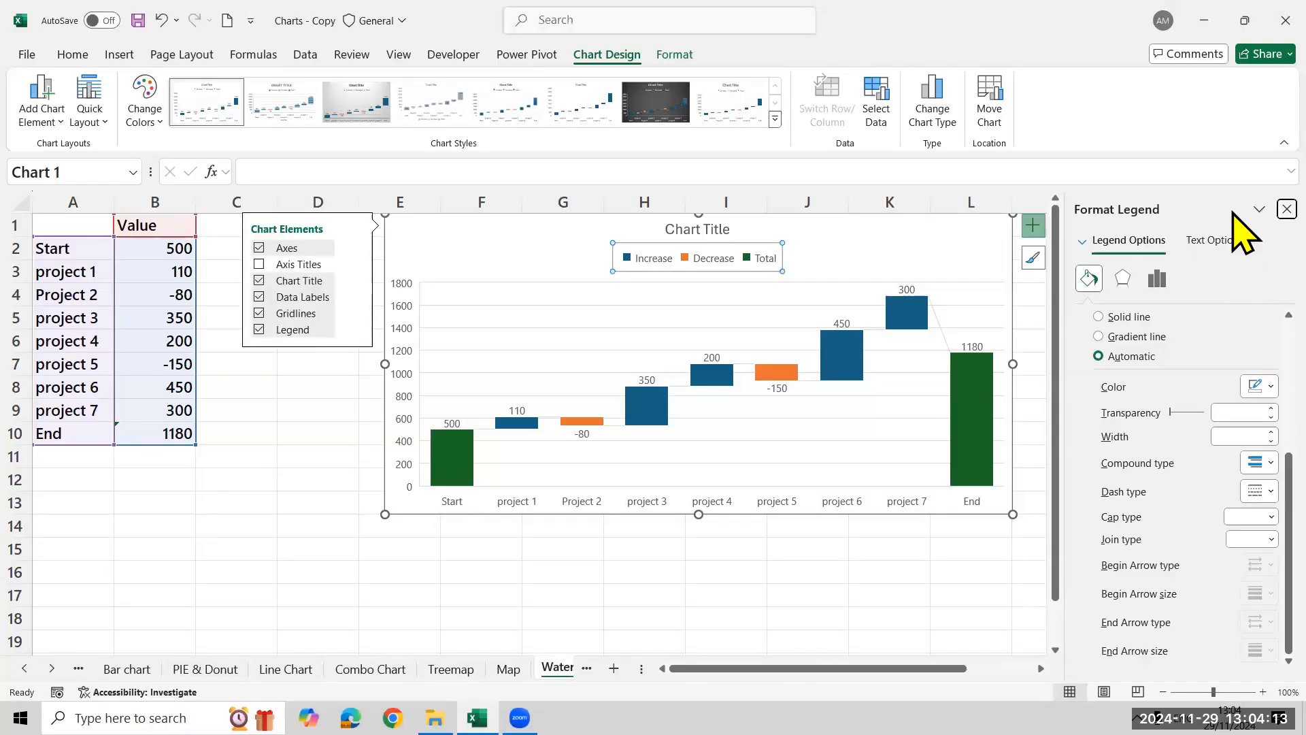
pyautogui.click(1286, 209)
pyautogui.click(1177, 507)
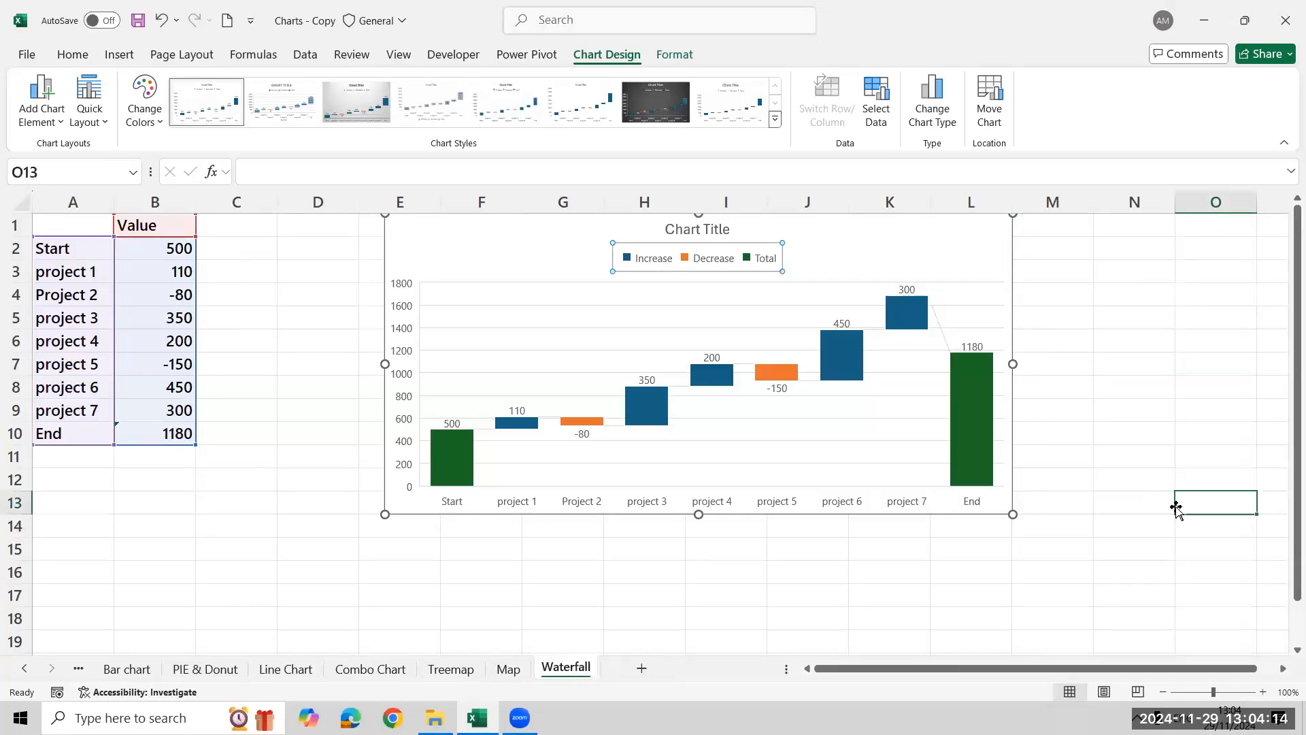
# Fill the Project 2 bar of the waterfall chart with the standard red colour and deselect the chart
pyautogui.click(578, 422)
pyautogui.click(578, 421)
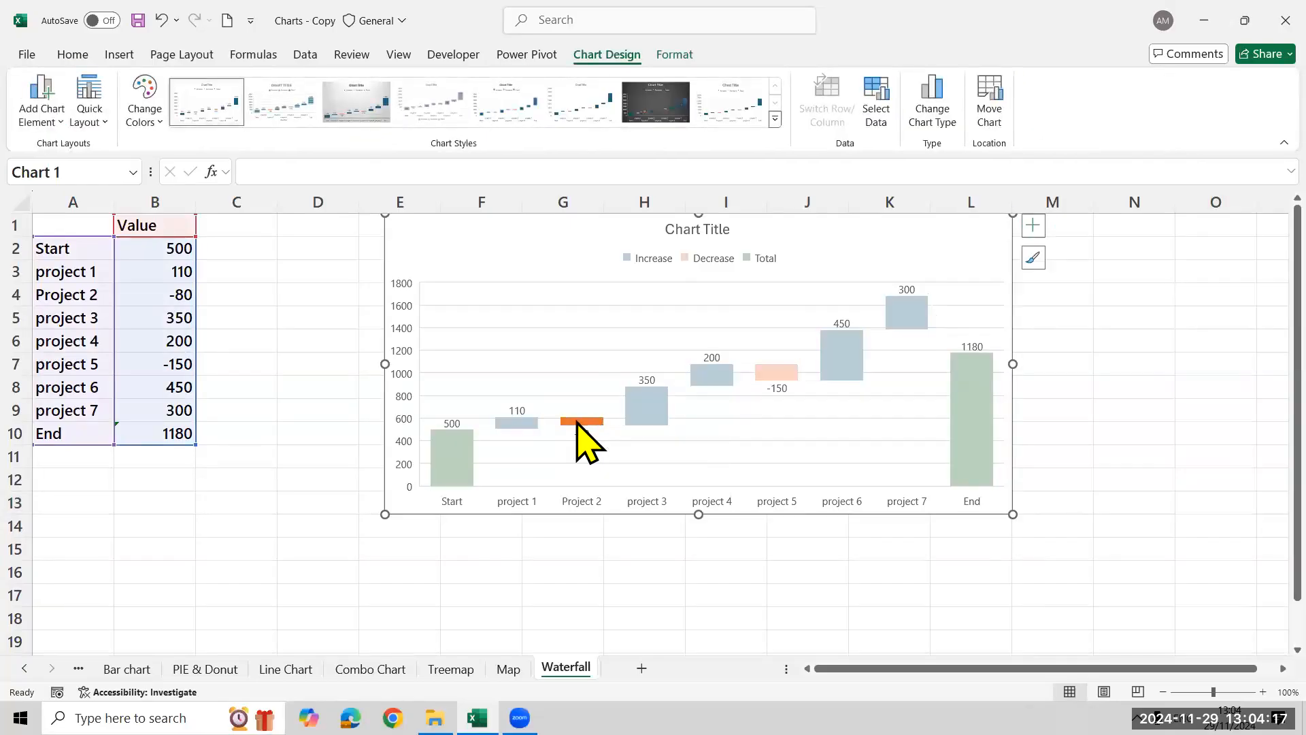
pyautogui.click(153, 124)
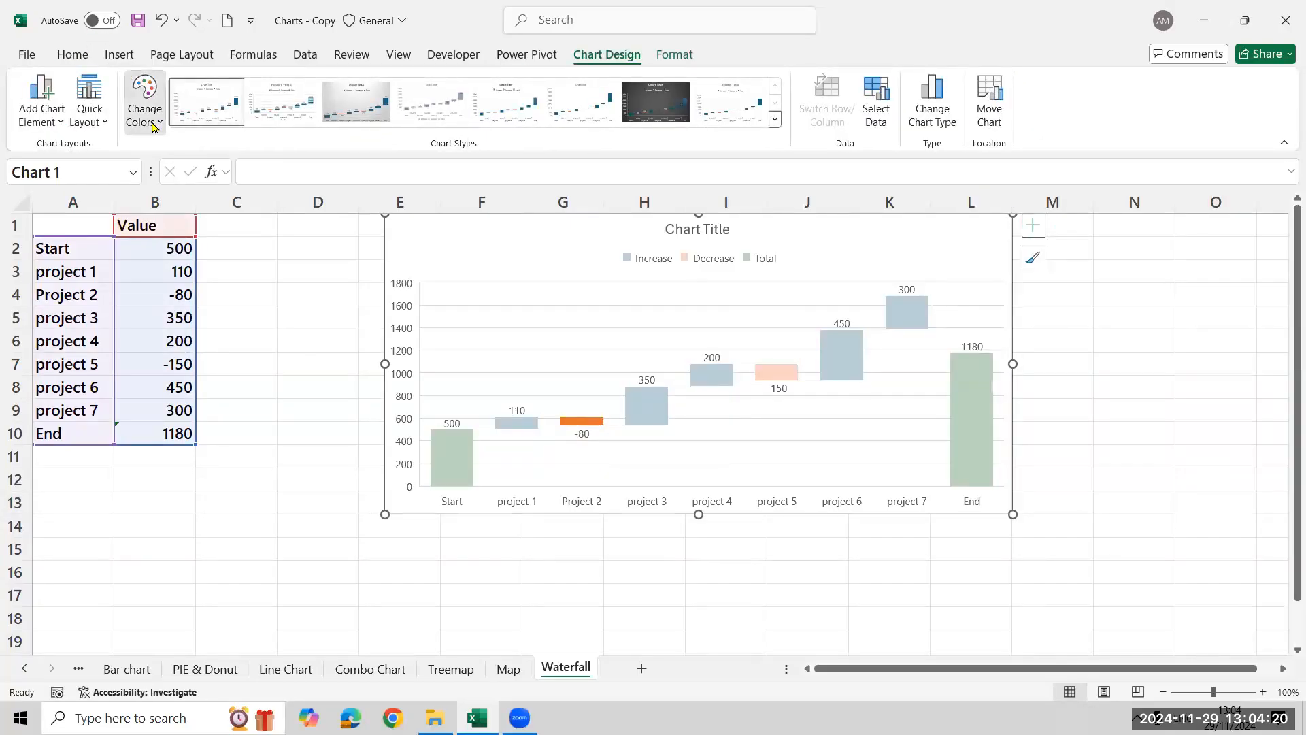
pyautogui.click(117, 56)
pyautogui.click(73, 55)
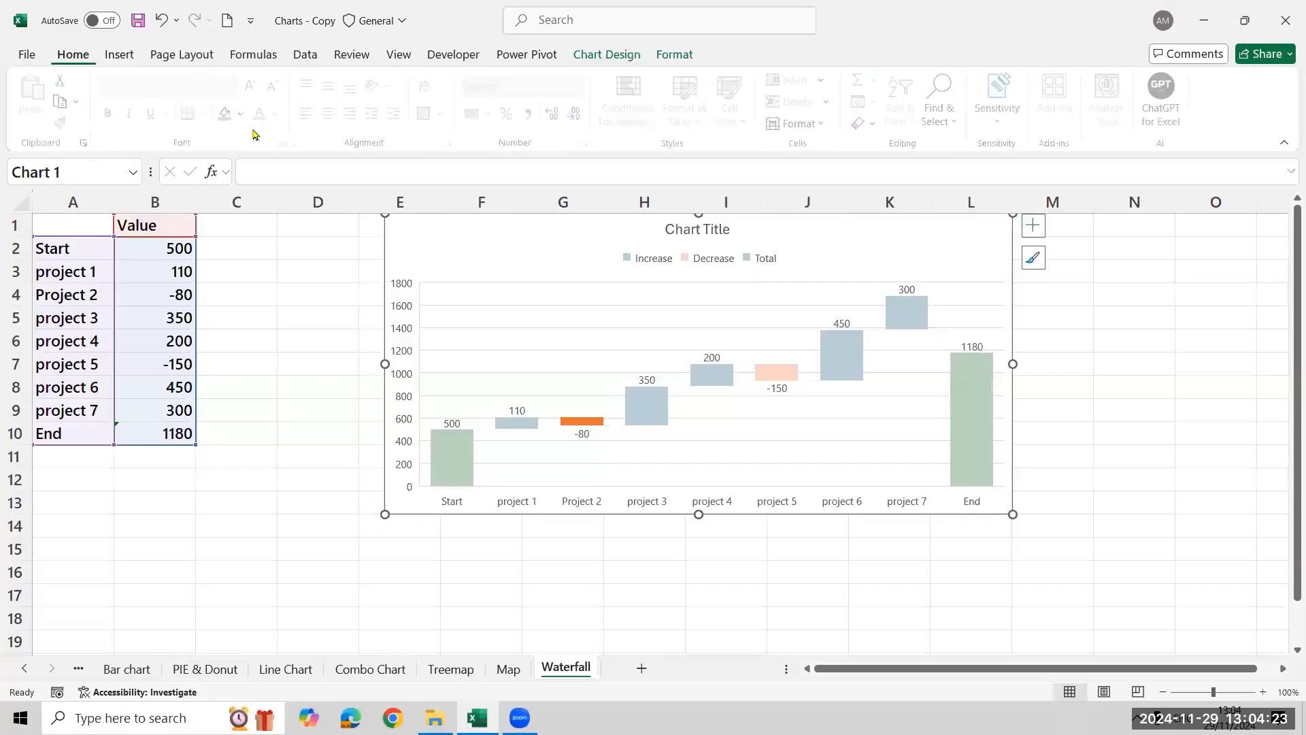
pyautogui.click(229, 114)
pyautogui.click(245, 116)
pyautogui.click(240, 333)
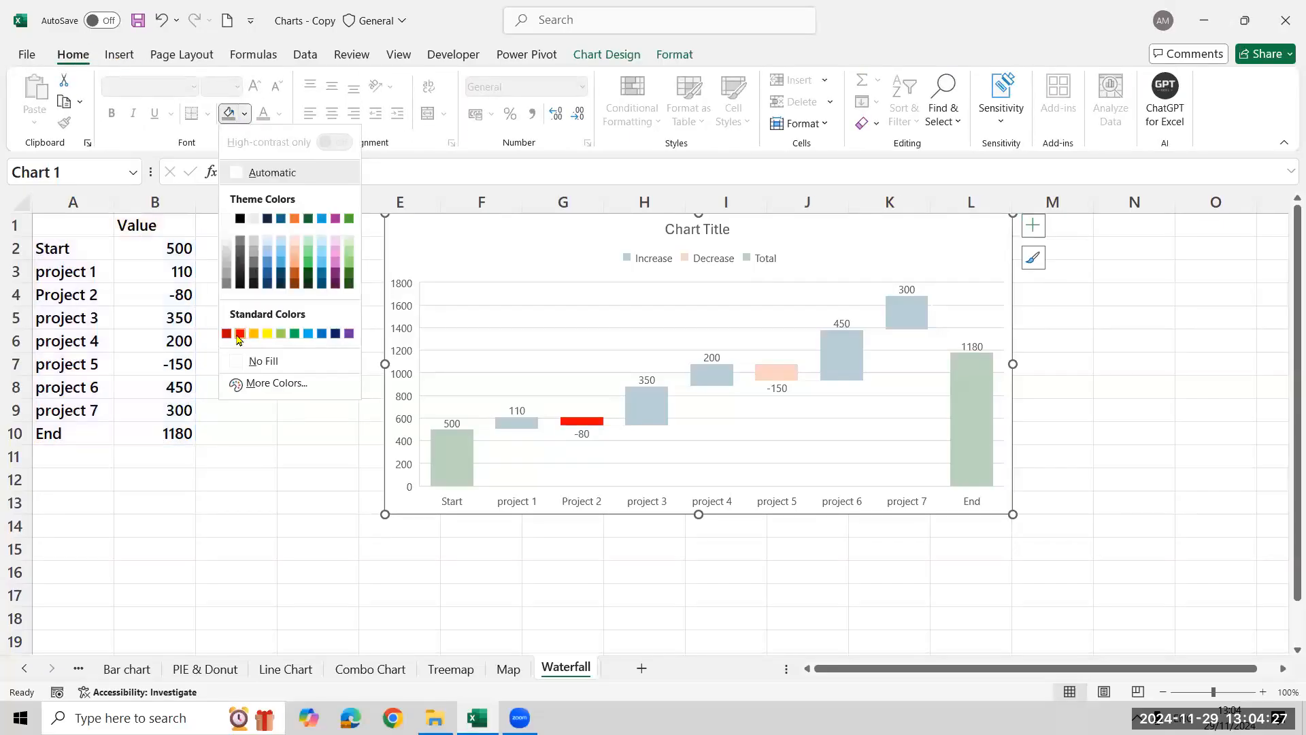
pyautogui.click(279, 427)
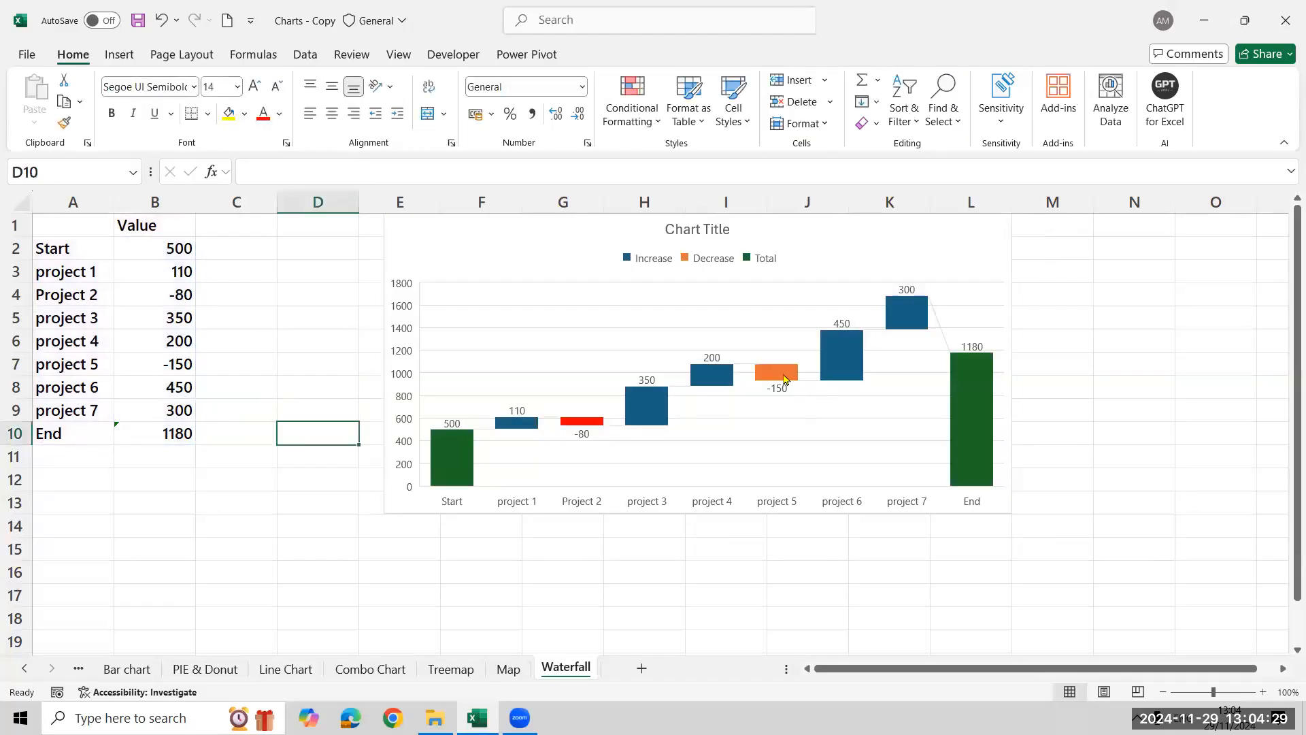
# Fill the project 5 bar of the waterfall chart with the same red and deselect the chart
pyautogui.click(786, 379)
pyautogui.click(785, 379)
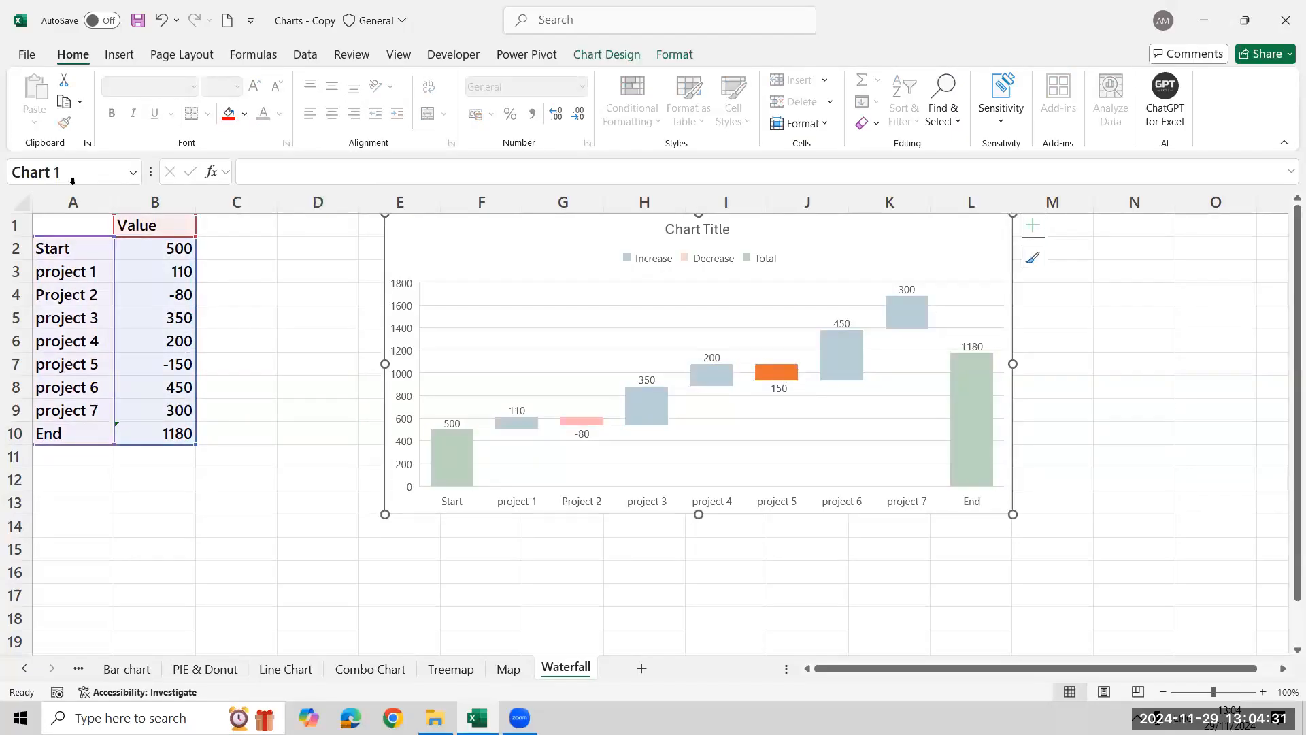
pyautogui.click(228, 113)
pyautogui.click(236, 387)
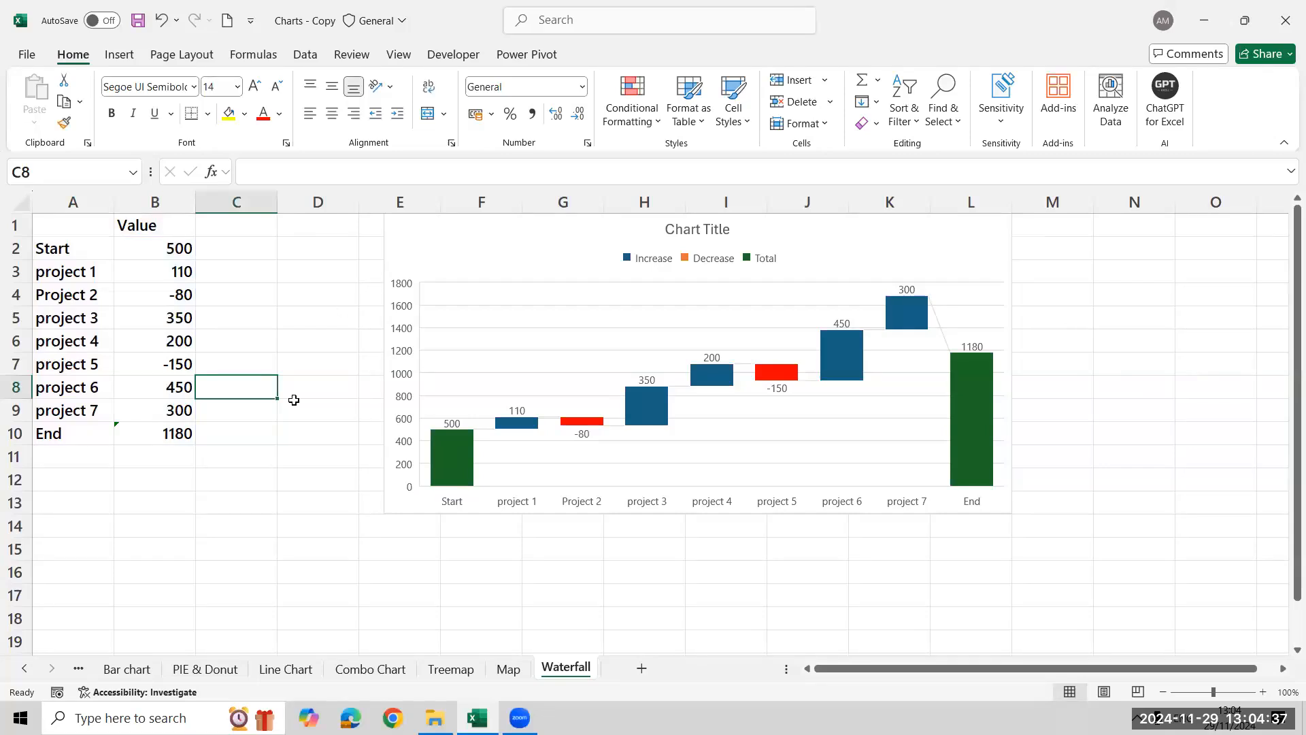
# Examine the Waterfall preview among the recommended chart types, cancel without changing the chart, and deselect it
pyautogui.moveTo(836, 381)
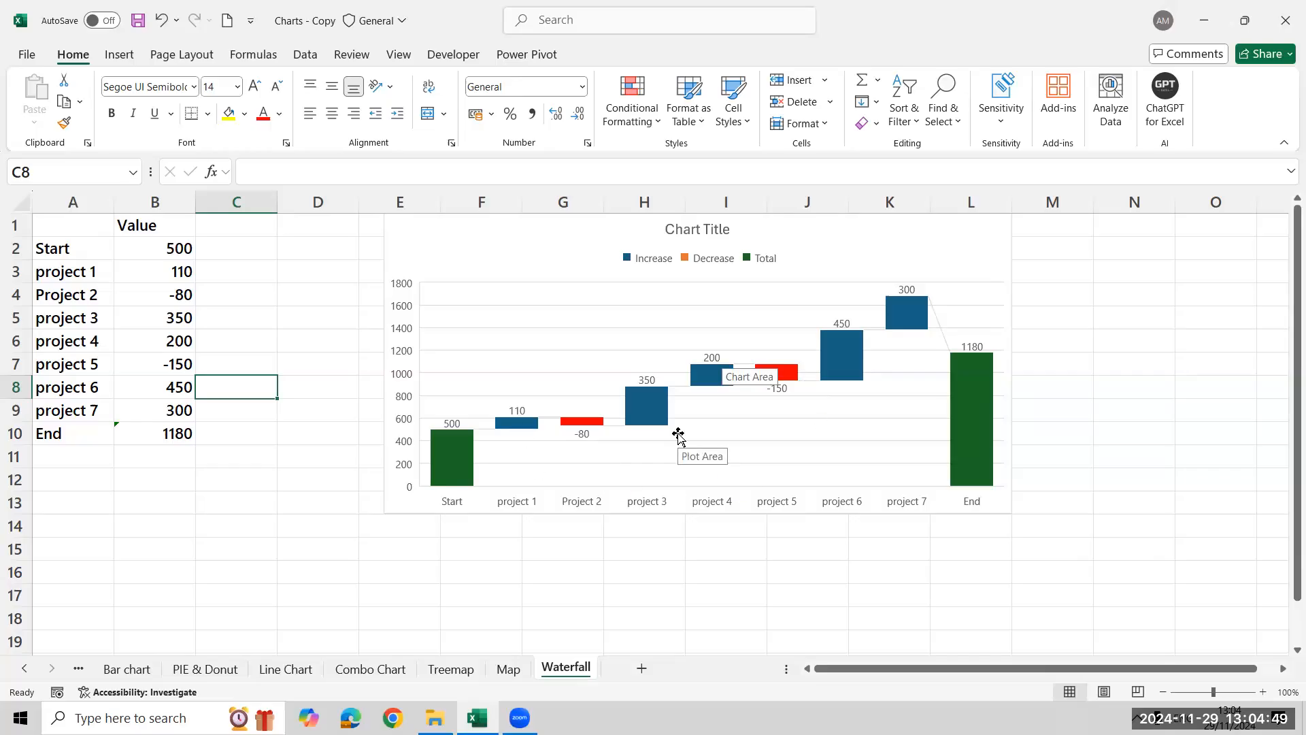
pyautogui.click(954, 255)
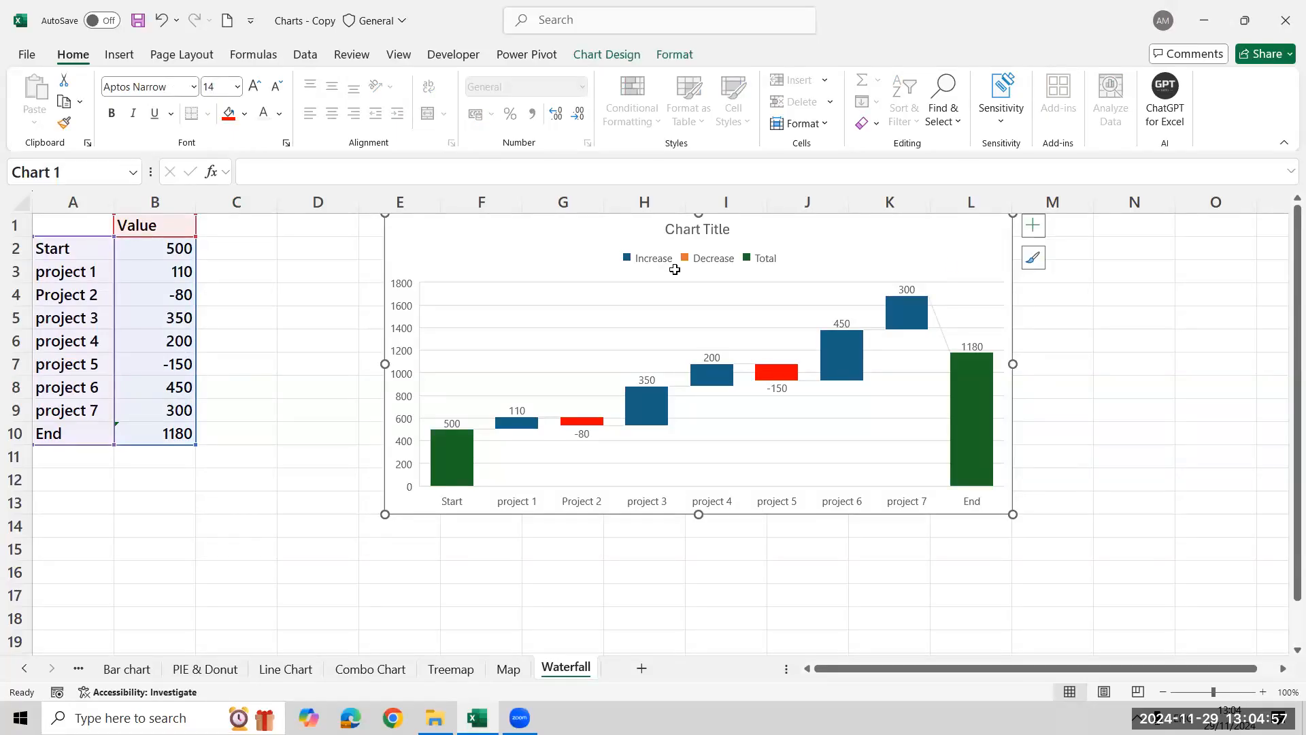
pyautogui.click(117, 56)
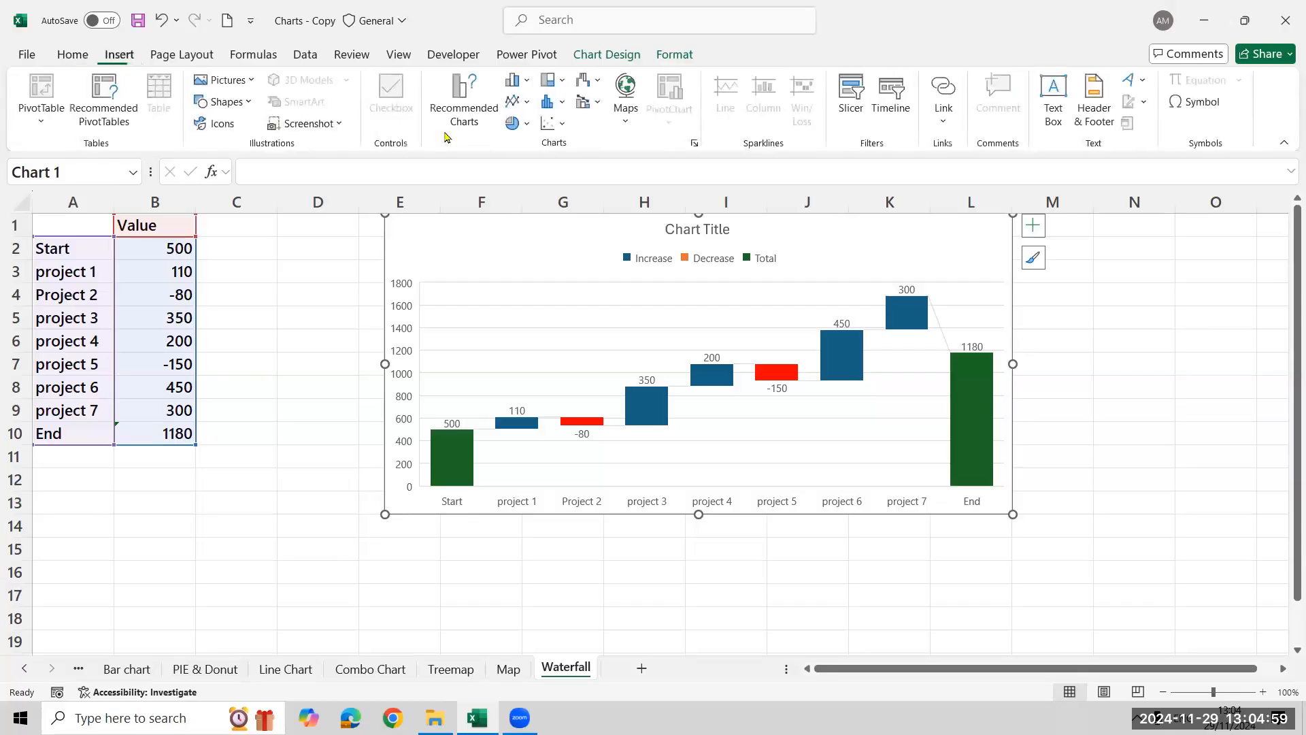
pyautogui.click(459, 122)
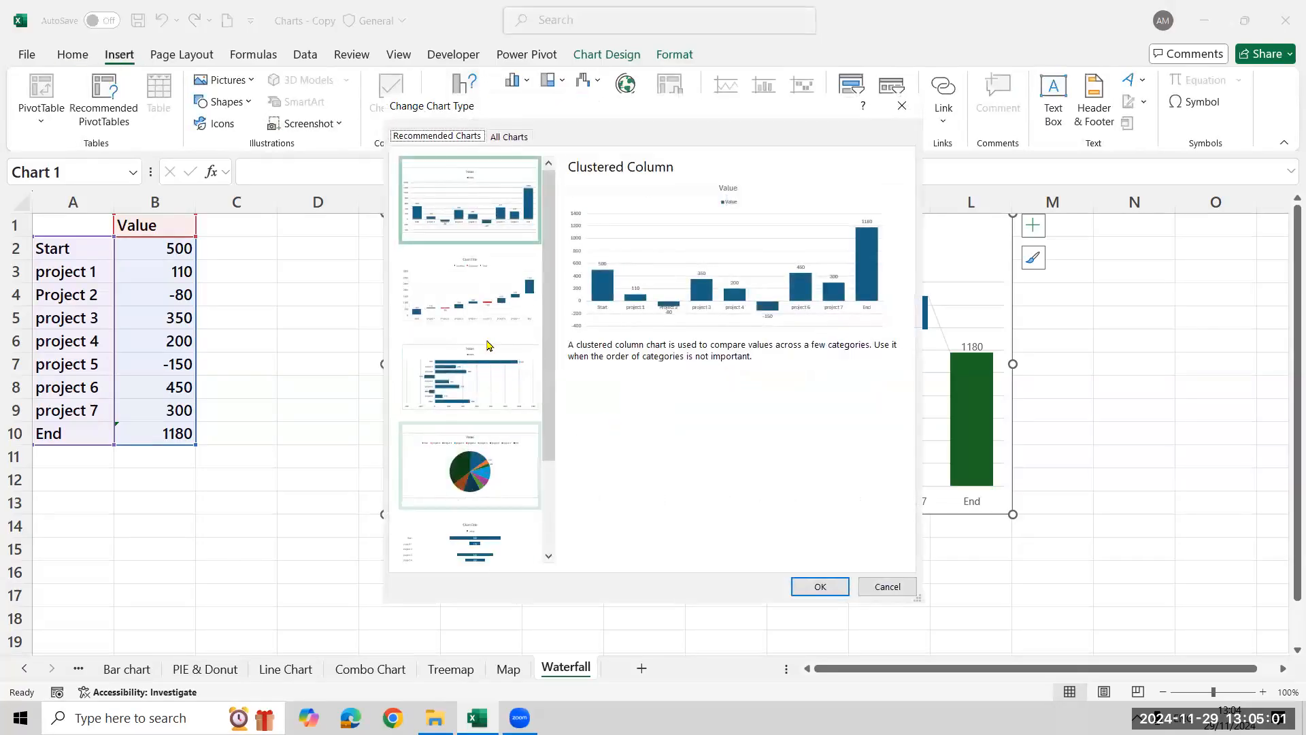
pyautogui.click(493, 302)
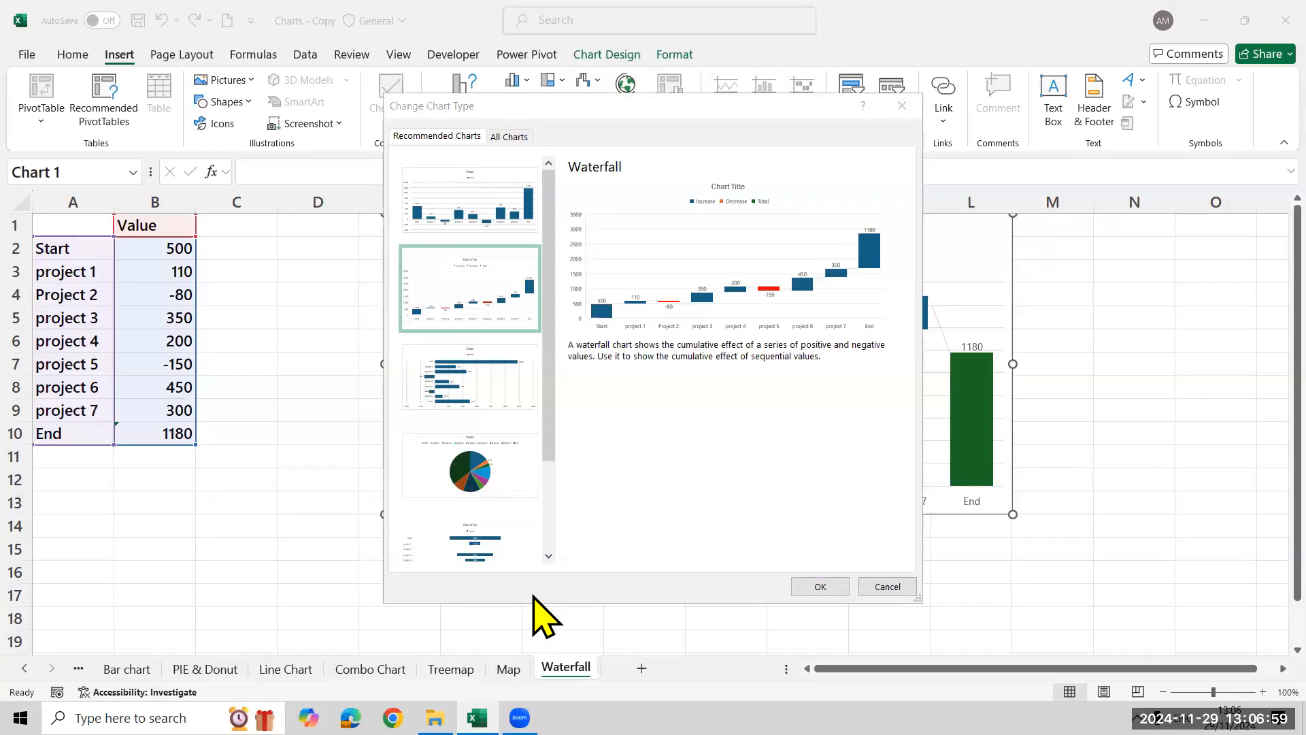
pyautogui.click(888, 590)
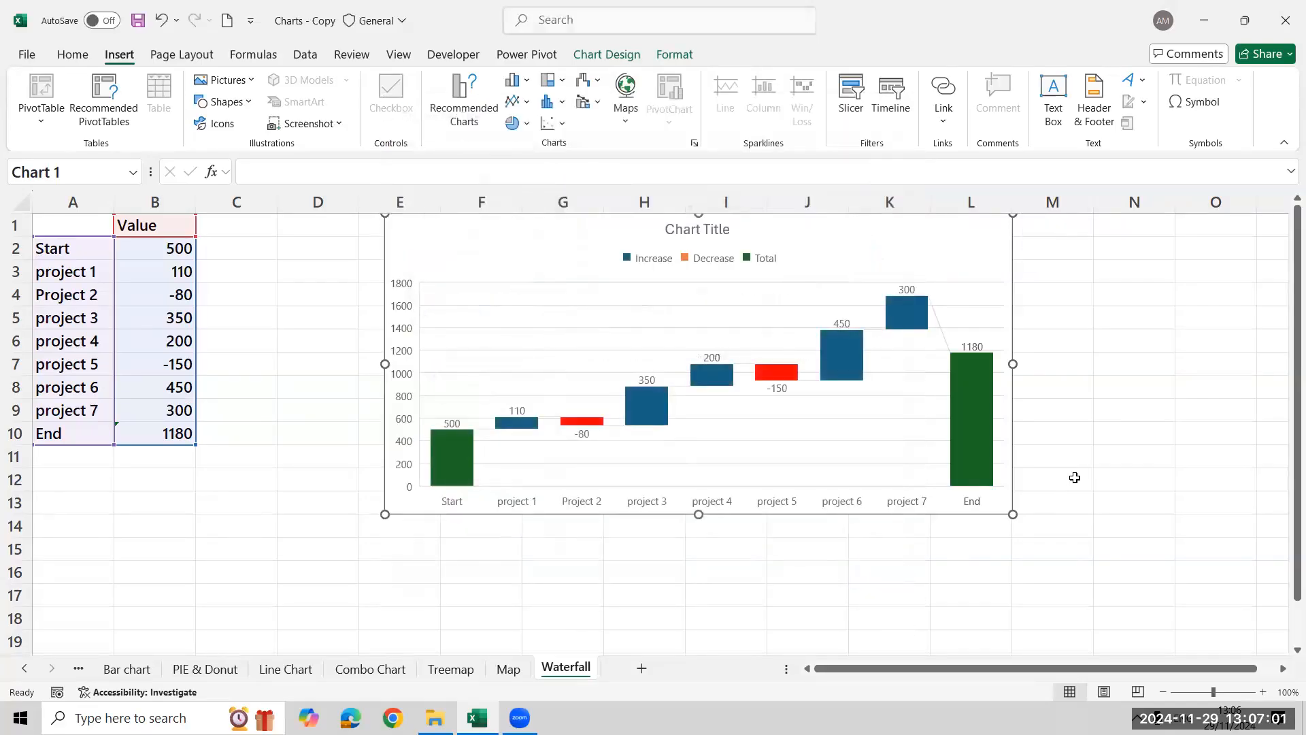
pyautogui.click(1074, 477)
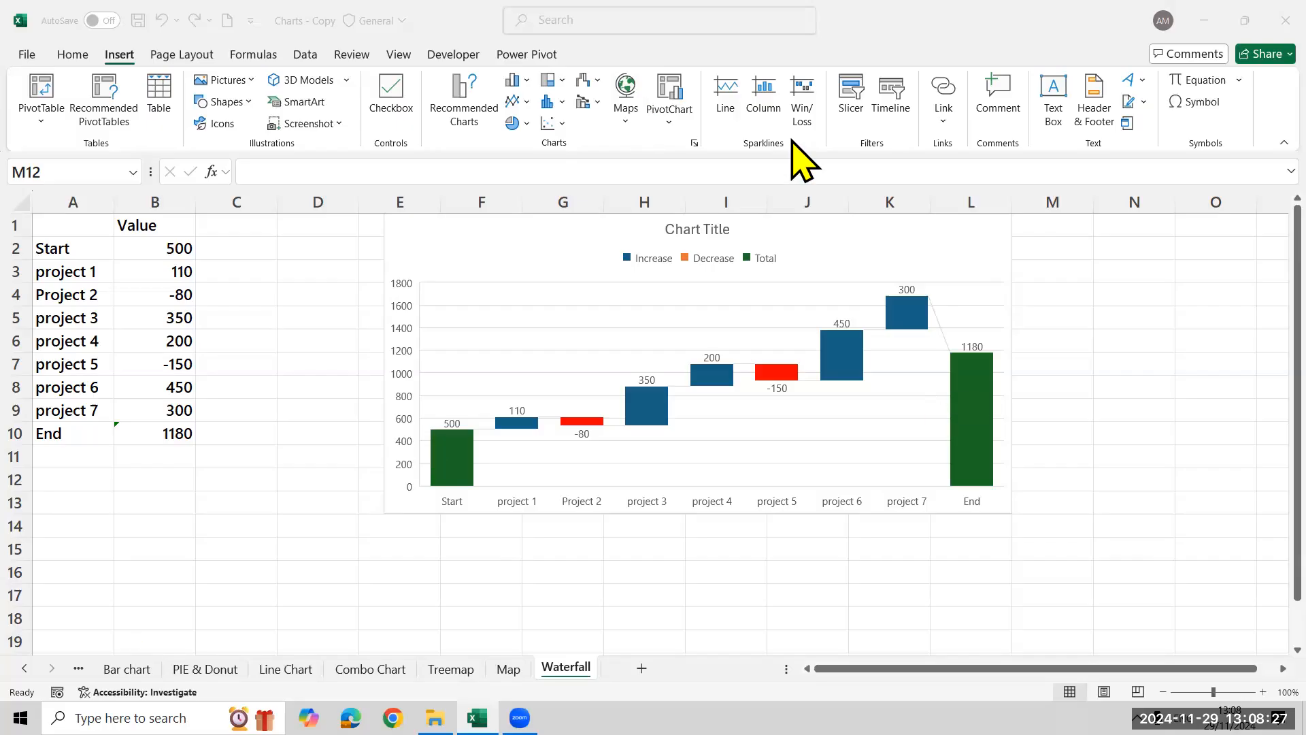
# Review the series overlap and gap width options of the 2020 NORTH column on the Column Chart sheet, and save the workbook
pyautogui.click(127, 669)
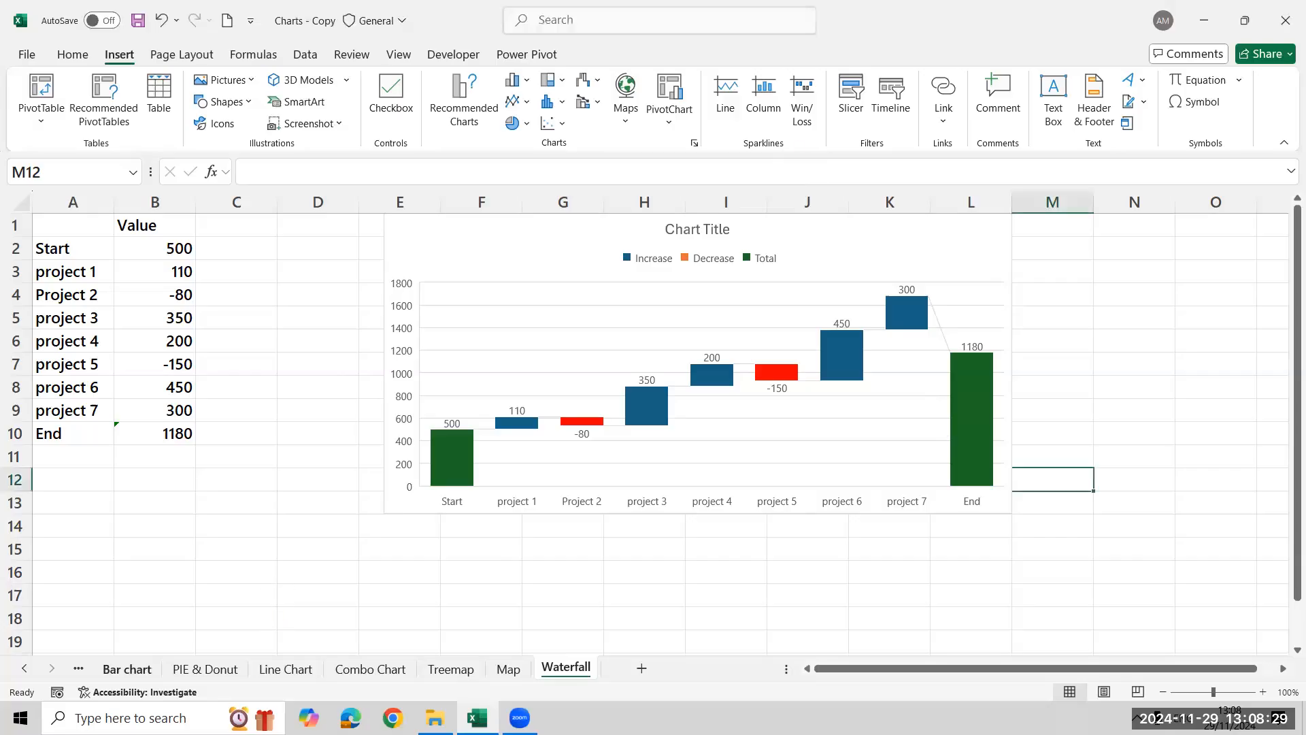
pyautogui.click(24, 669)
pyautogui.click(139, 667)
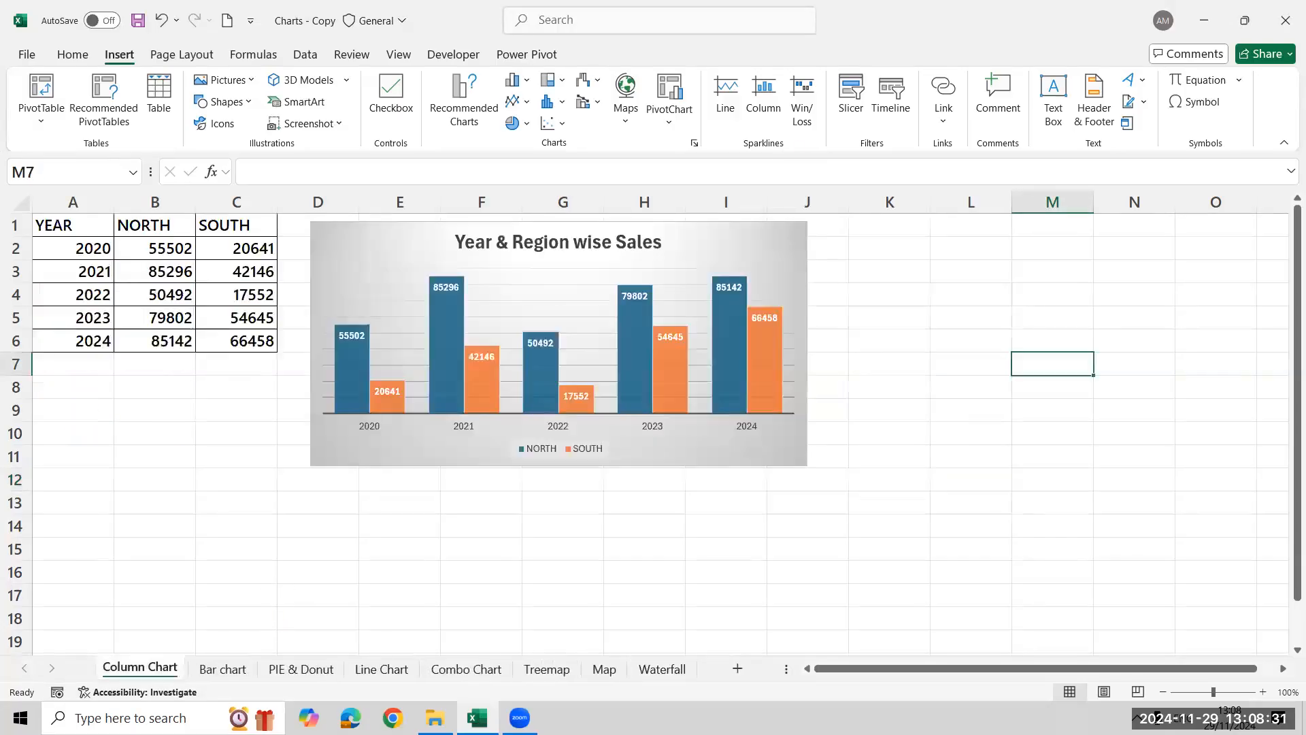
pyautogui.click(345, 383)
pyautogui.click(344, 386)
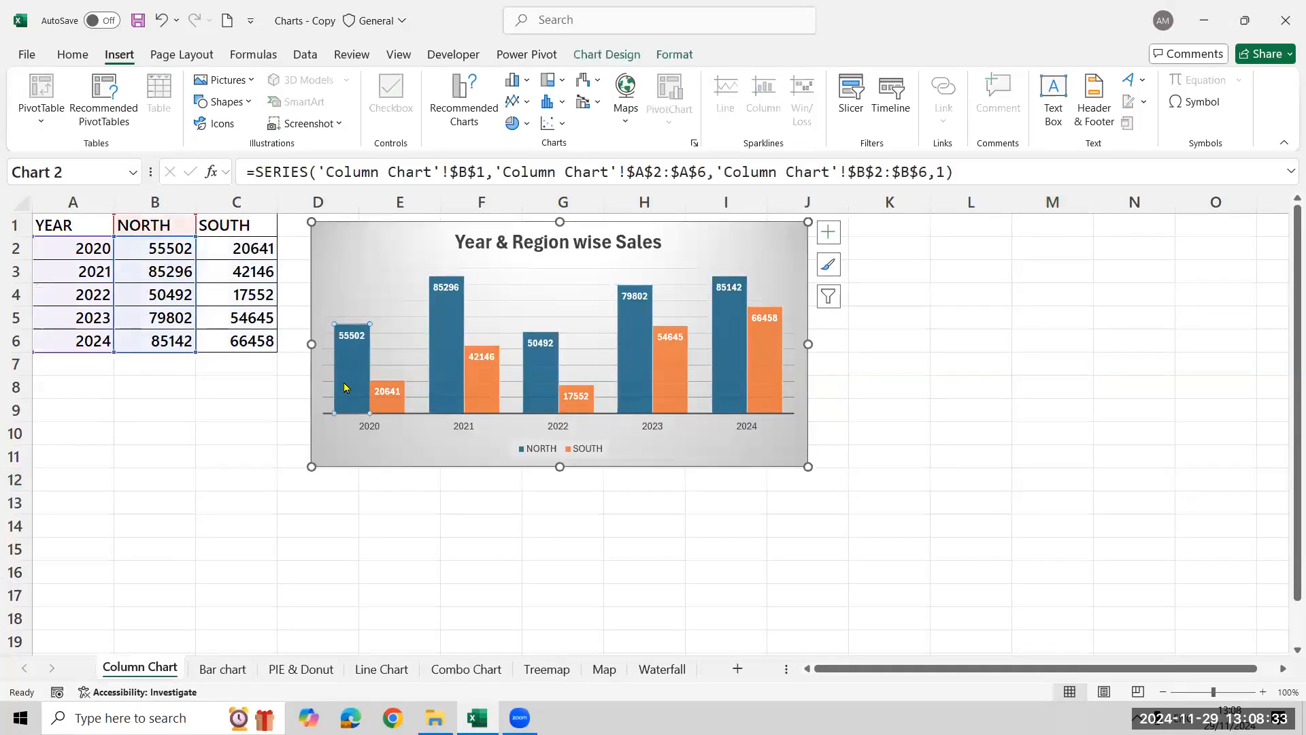
pyautogui.rightClick(344, 387)
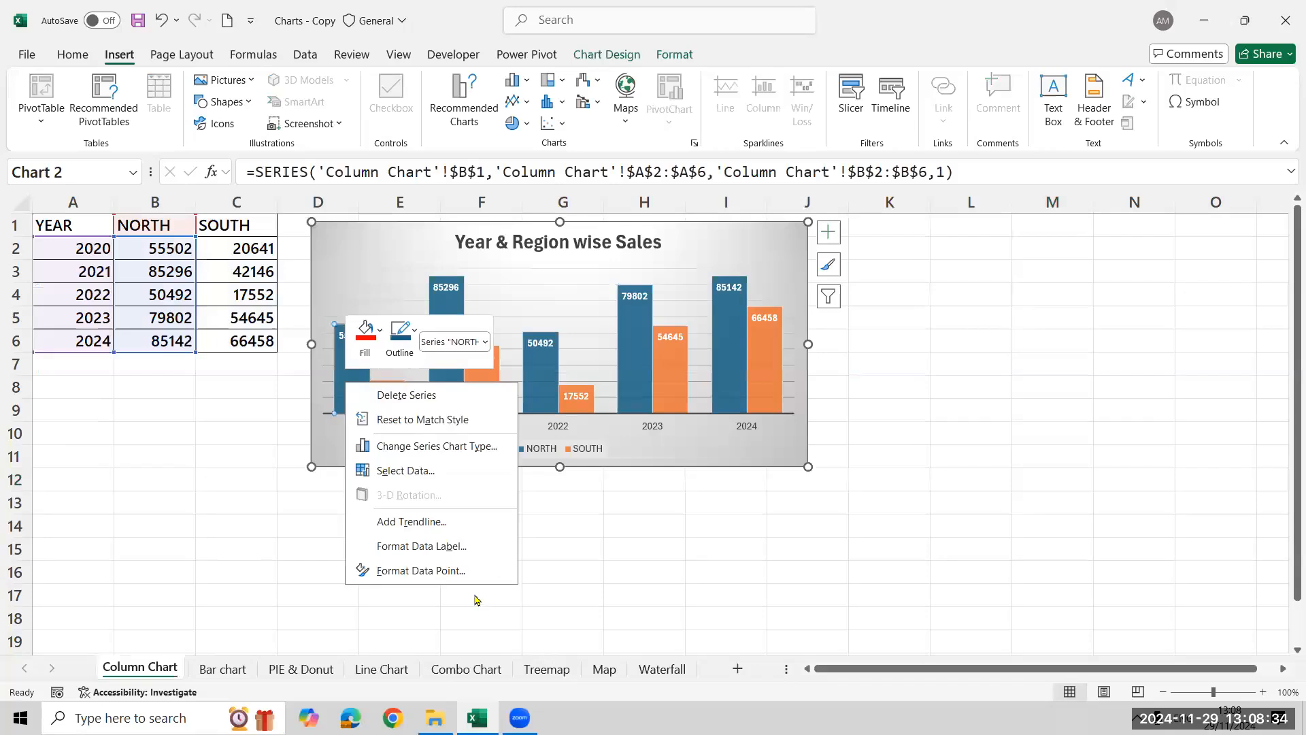
pyautogui.click(439, 576)
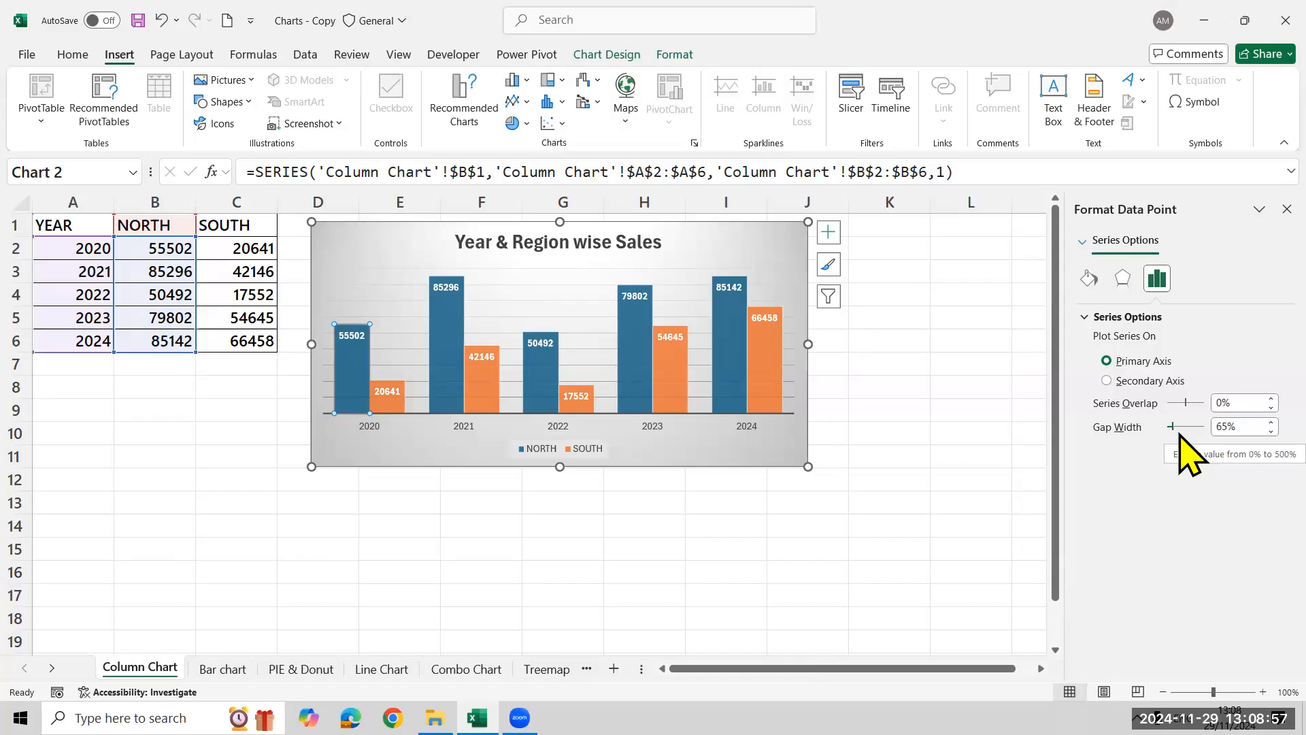
pyautogui.click(117, 527)
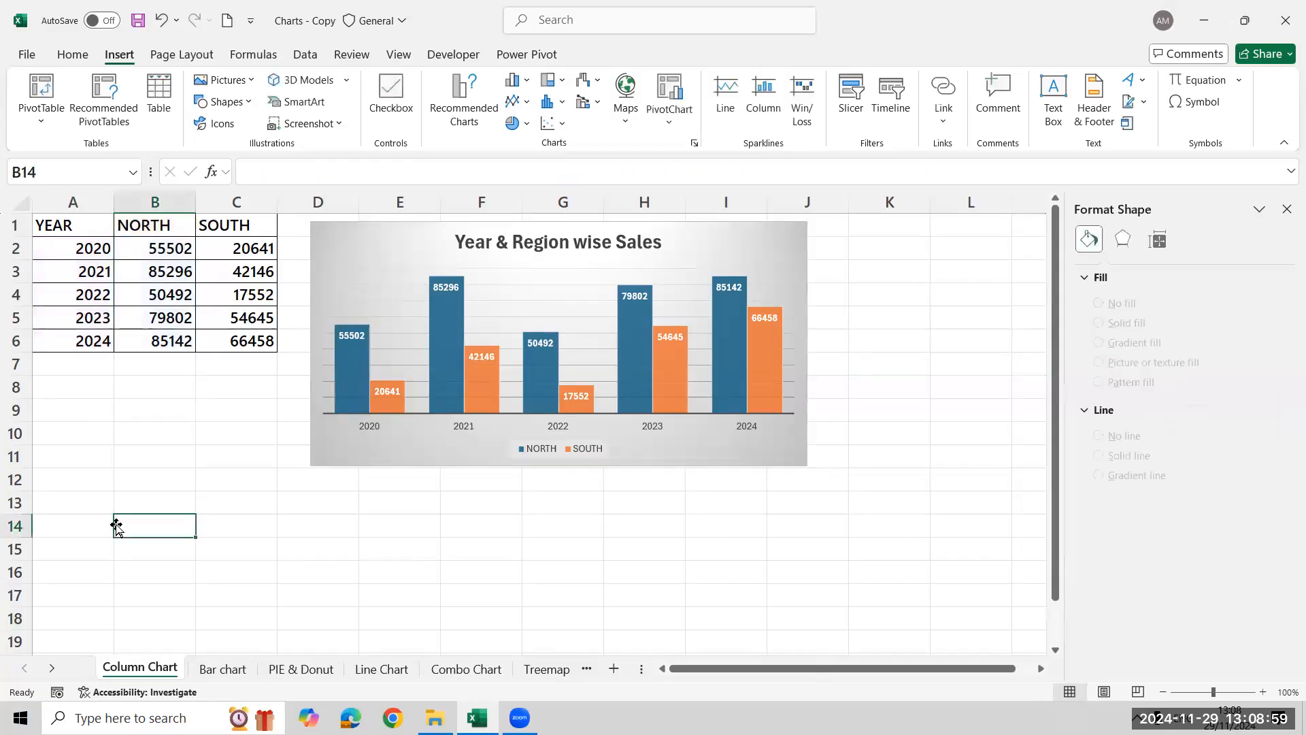
pyautogui.hotkey('ctrl', 's')
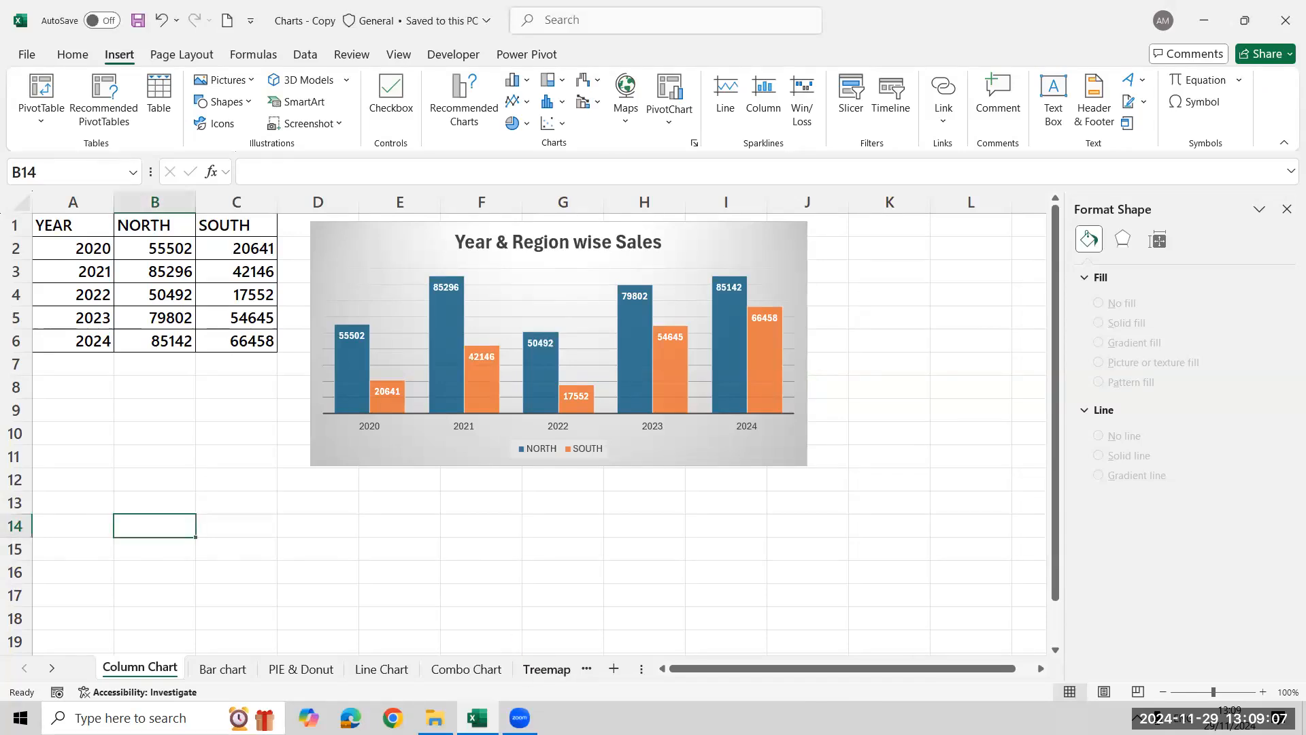
# On the Map sheet, convert the country and units sold data in A1:B6 into a table with headers
pyautogui.click(546, 668)
pyautogui.click(508, 669)
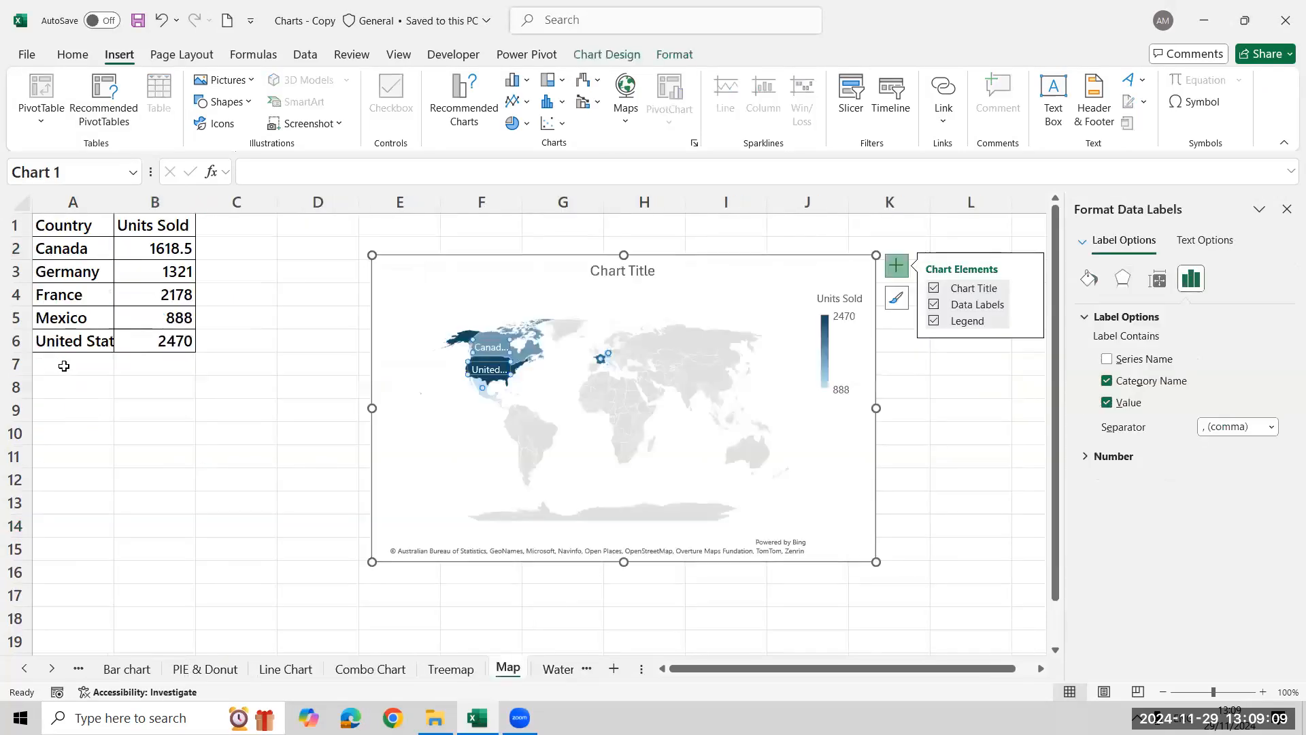
pyautogui.click(64, 366)
pyautogui.click(49, 230)
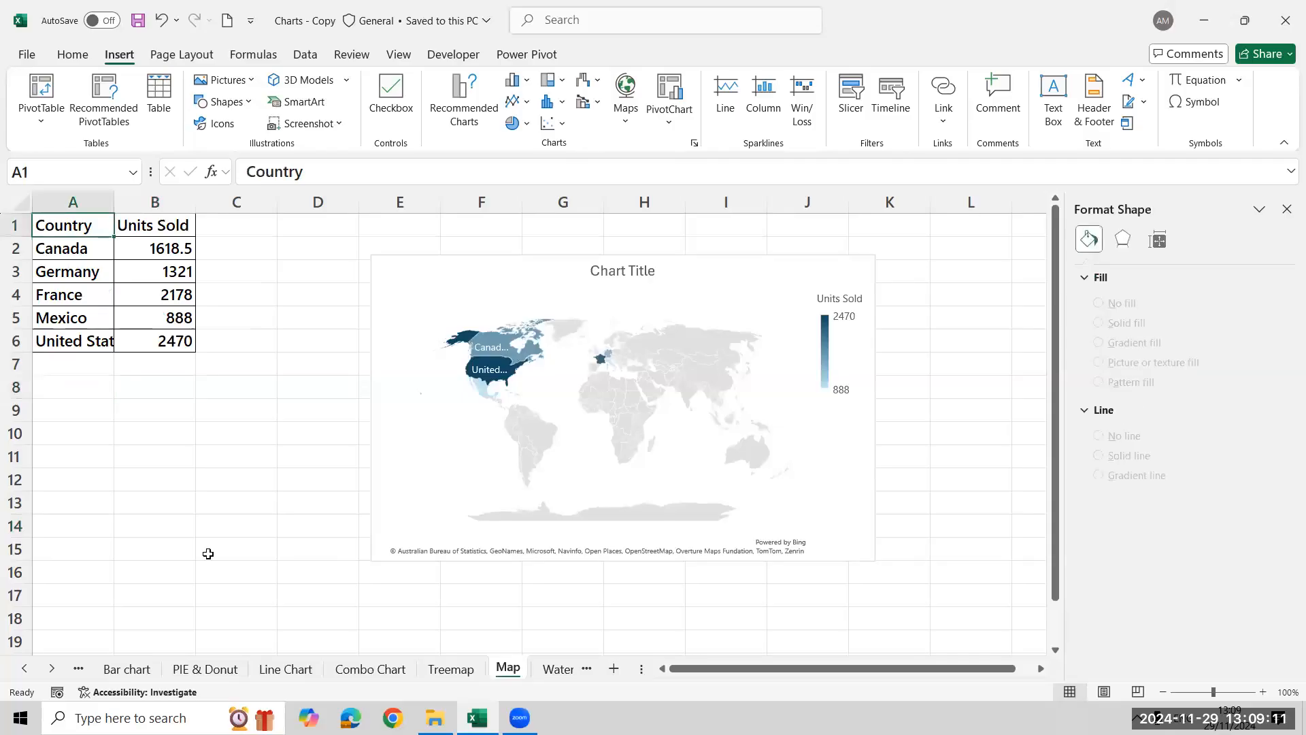
pyautogui.hotkey('ctrl', 't')
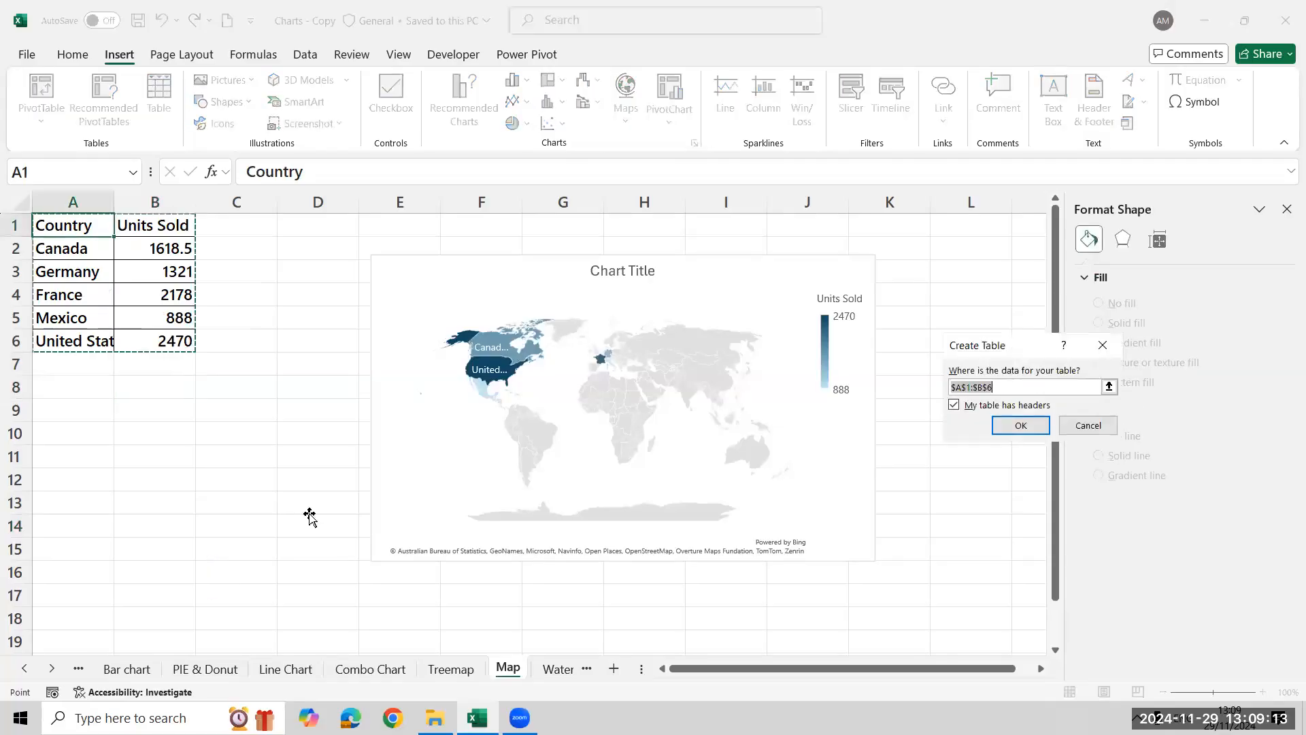
pyautogui.click(1028, 425)
# Add a table row for India with 3500 units sold below the United States row
pyautogui.click(85, 361)
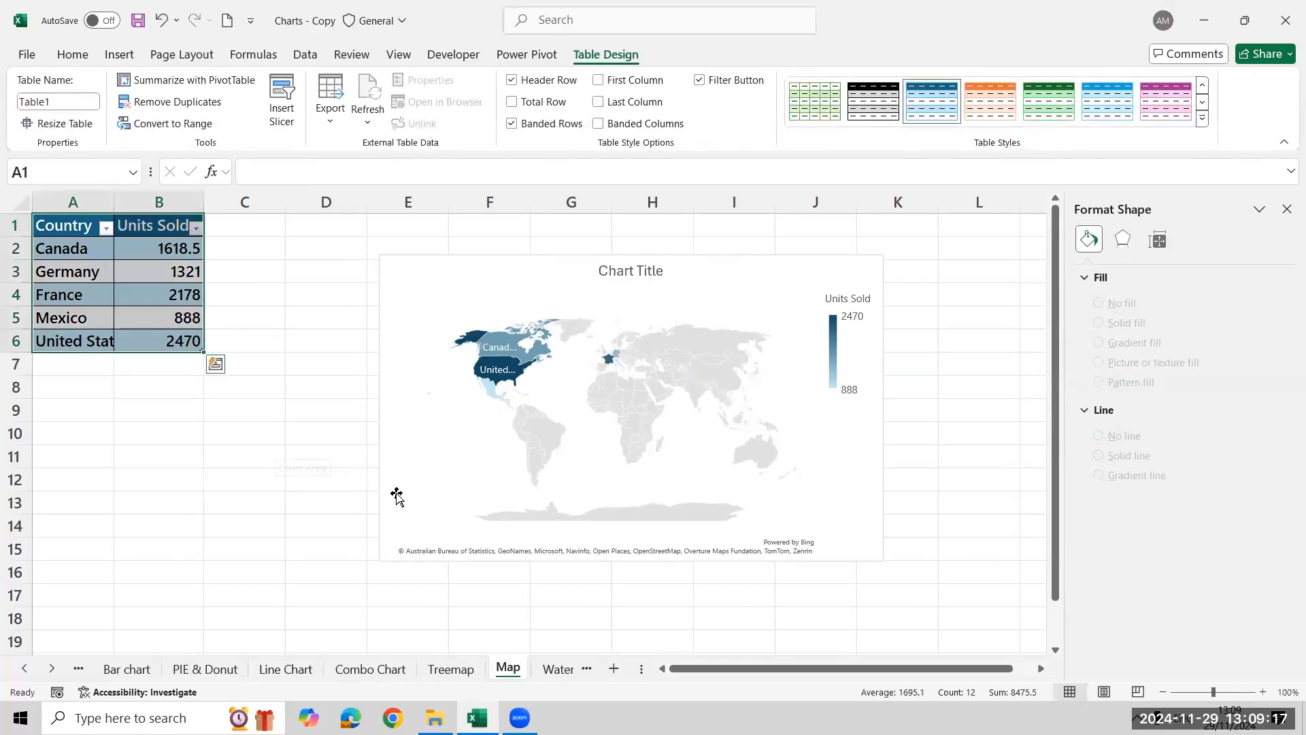
pyautogui.write('INdia')
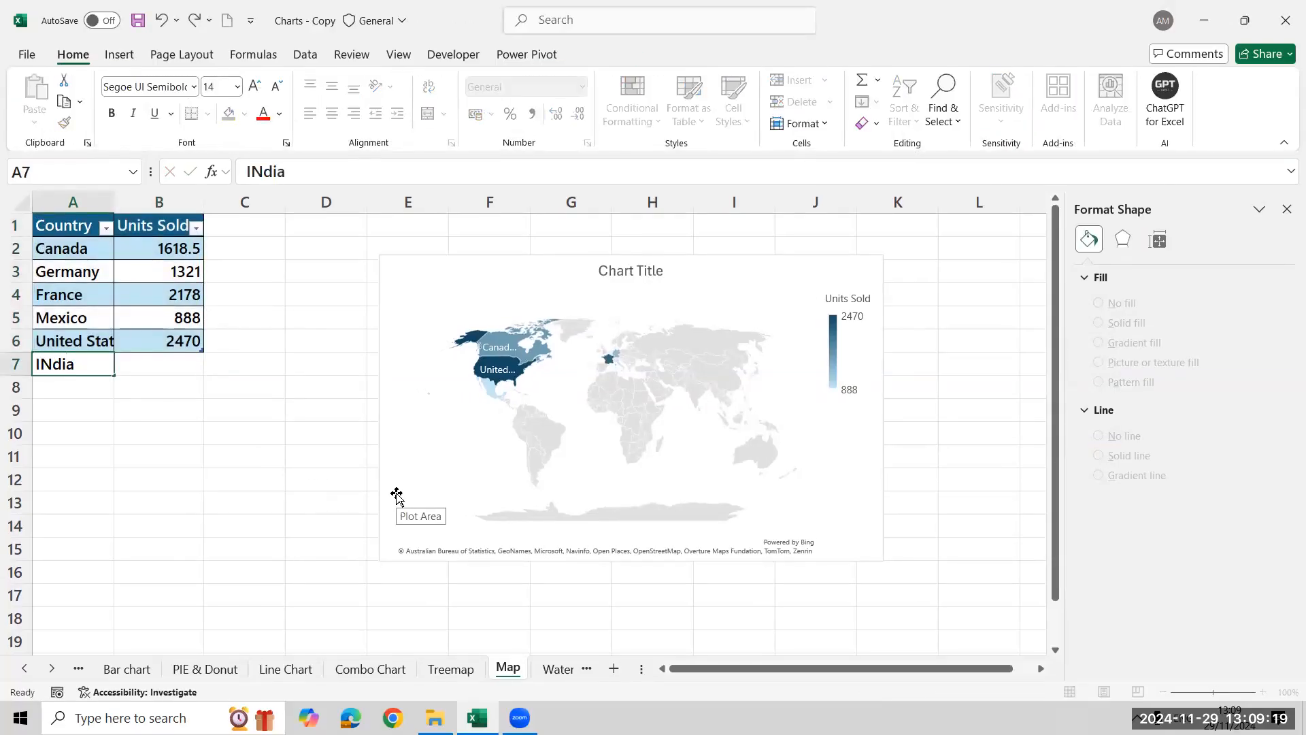
pyautogui.press('Tab')
pyautogui.write('3500')
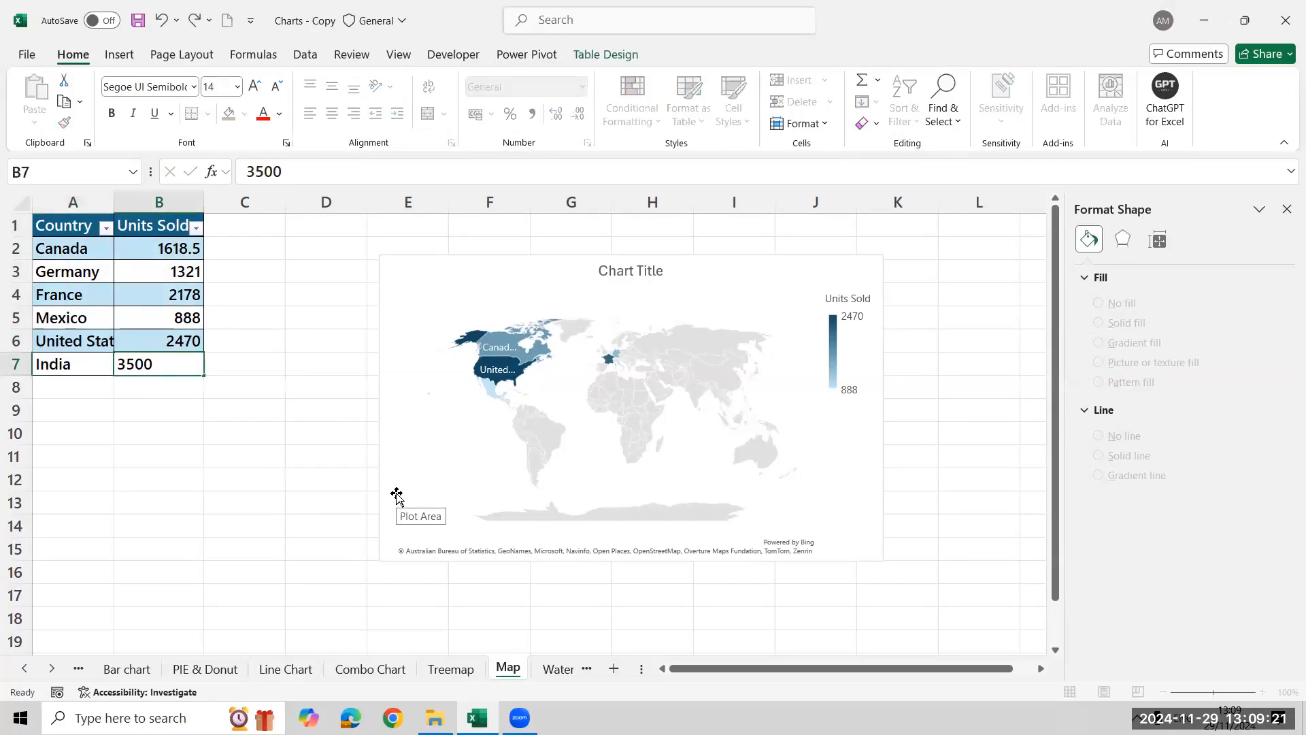
pyautogui.press('Return')
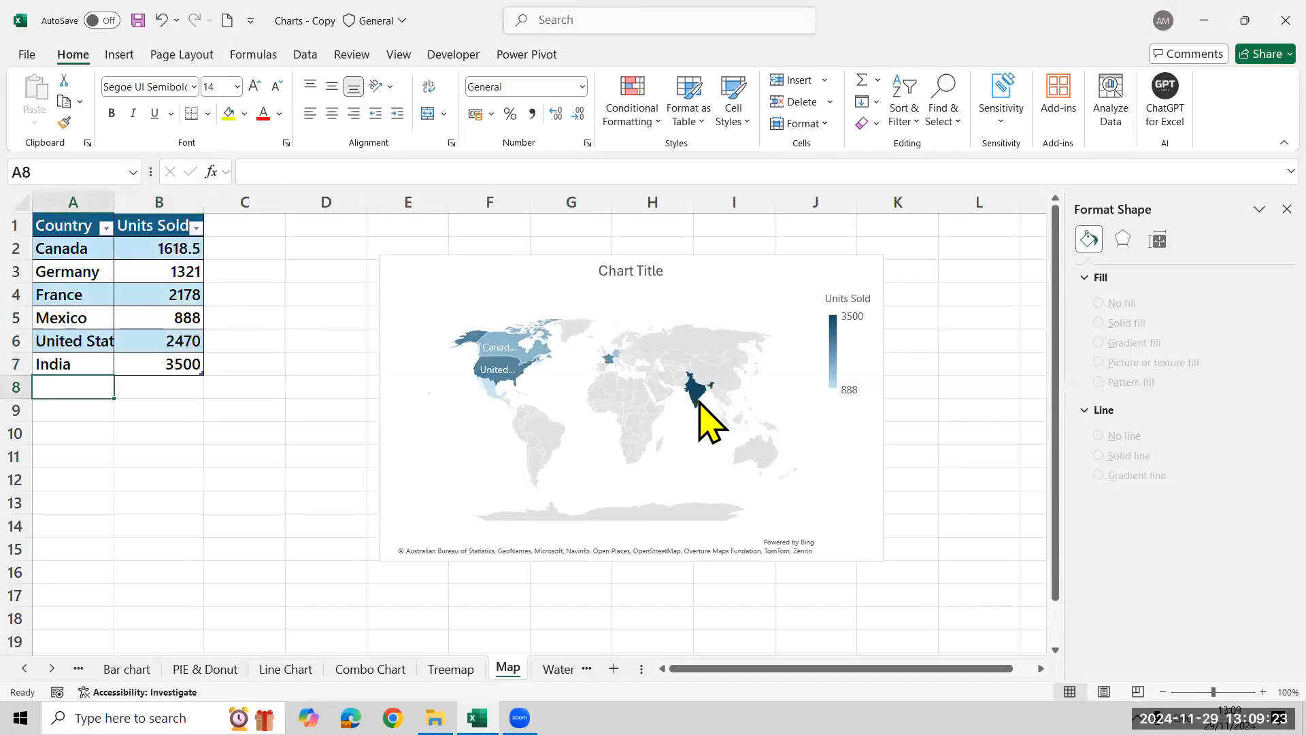
pyautogui.moveTo(699, 401)
# Close the shape formatting options and save the workbook
pyautogui.click(1287, 209)
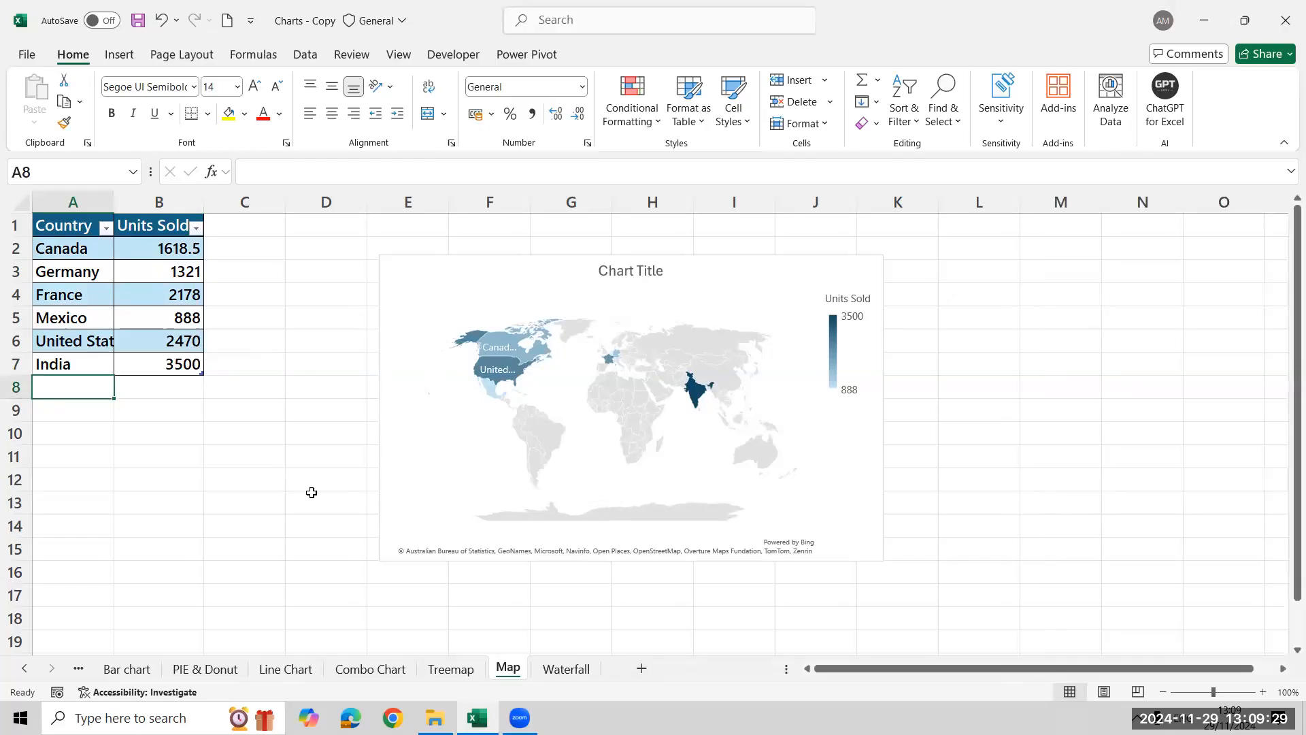
pyautogui.click(239, 501)
pyautogui.hotkey('ctrl', 's')
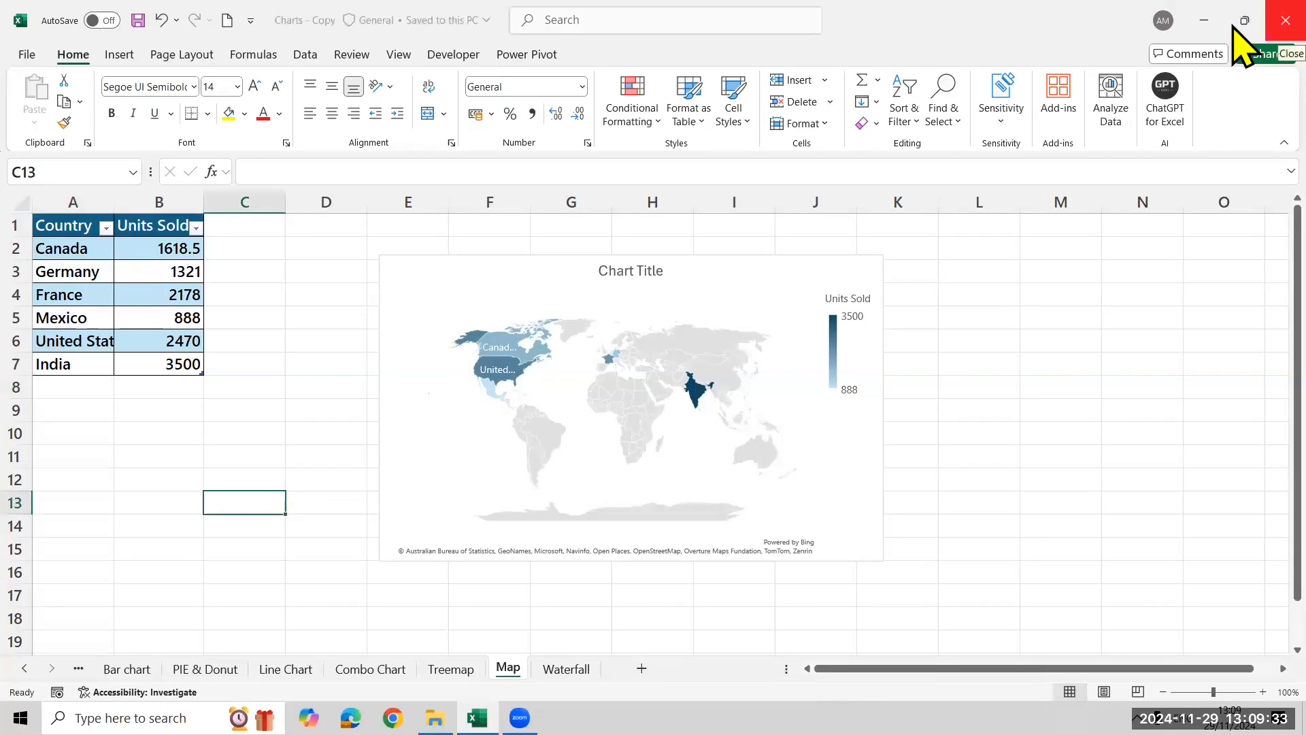
# Switch to File Explorer, go up to the Desktop folder and compress the Excel MH 12 PM folder into a zipped folder
pyautogui.hotkey('alt', 'Tab')
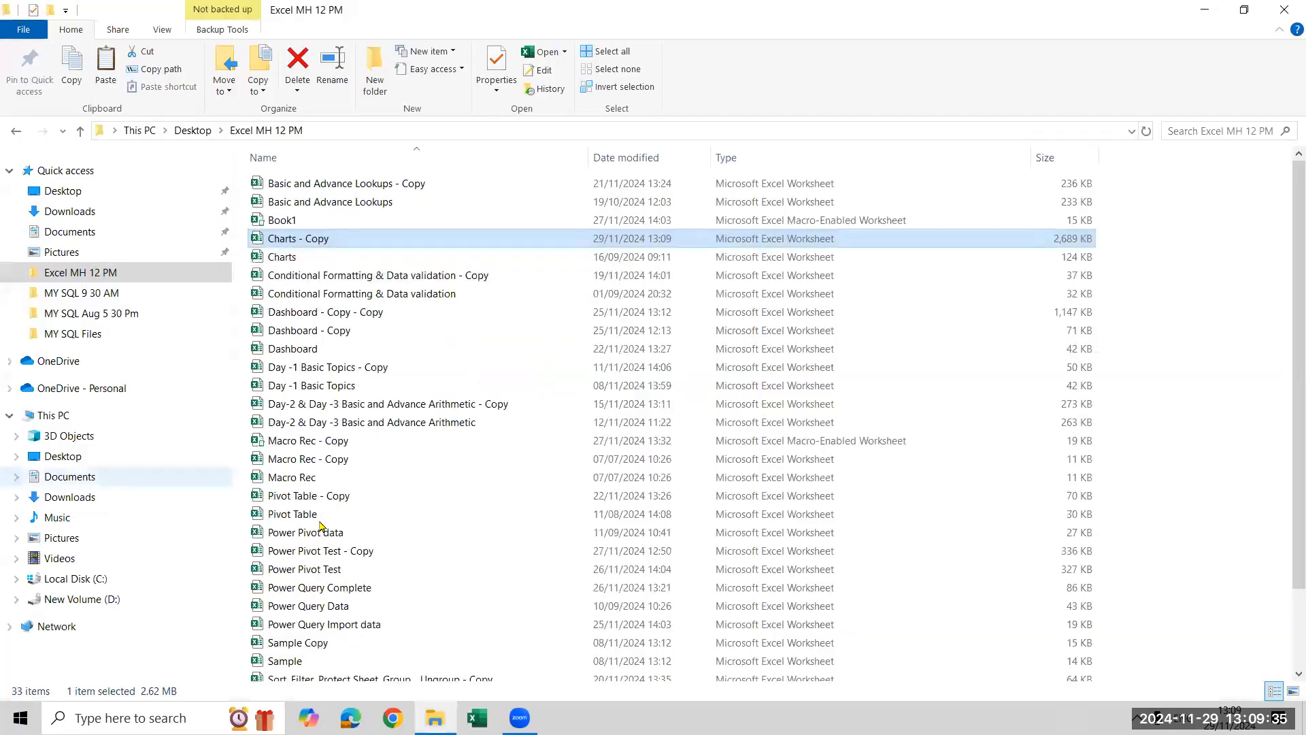
pyautogui.click(725, 83)
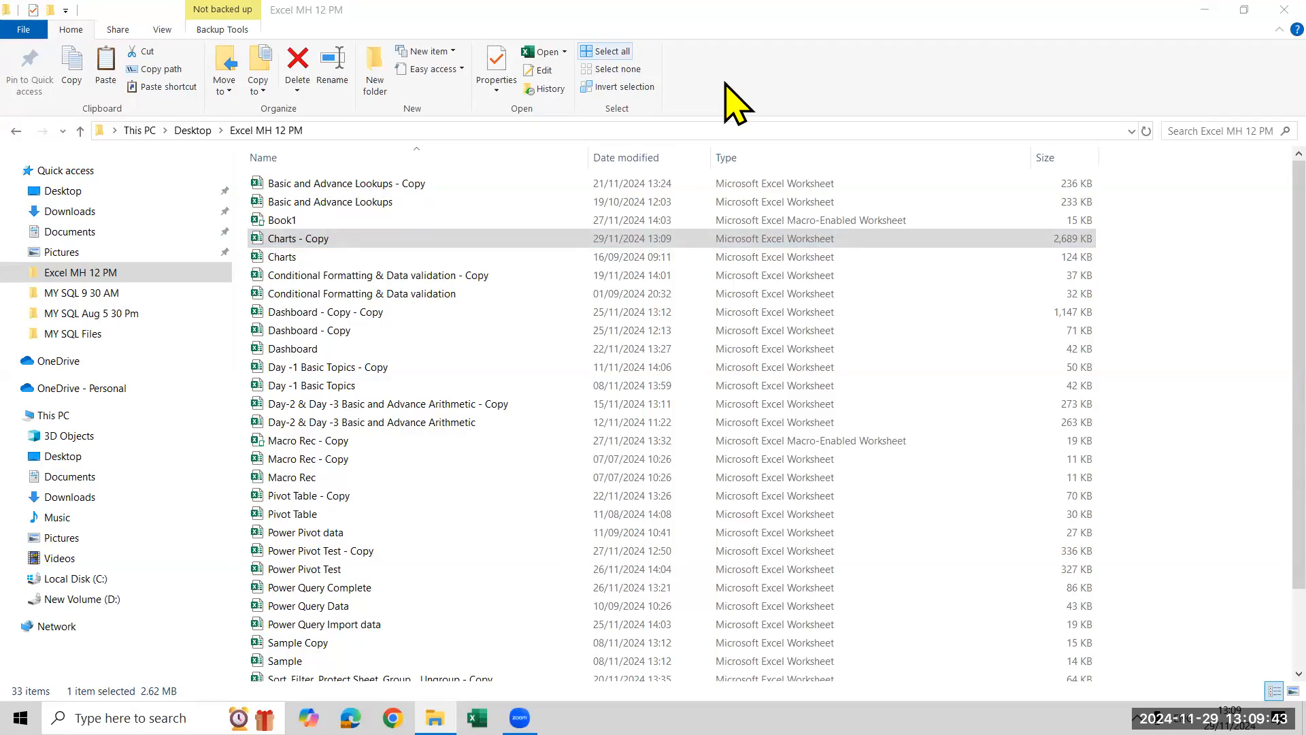
pyautogui.click(204, 131)
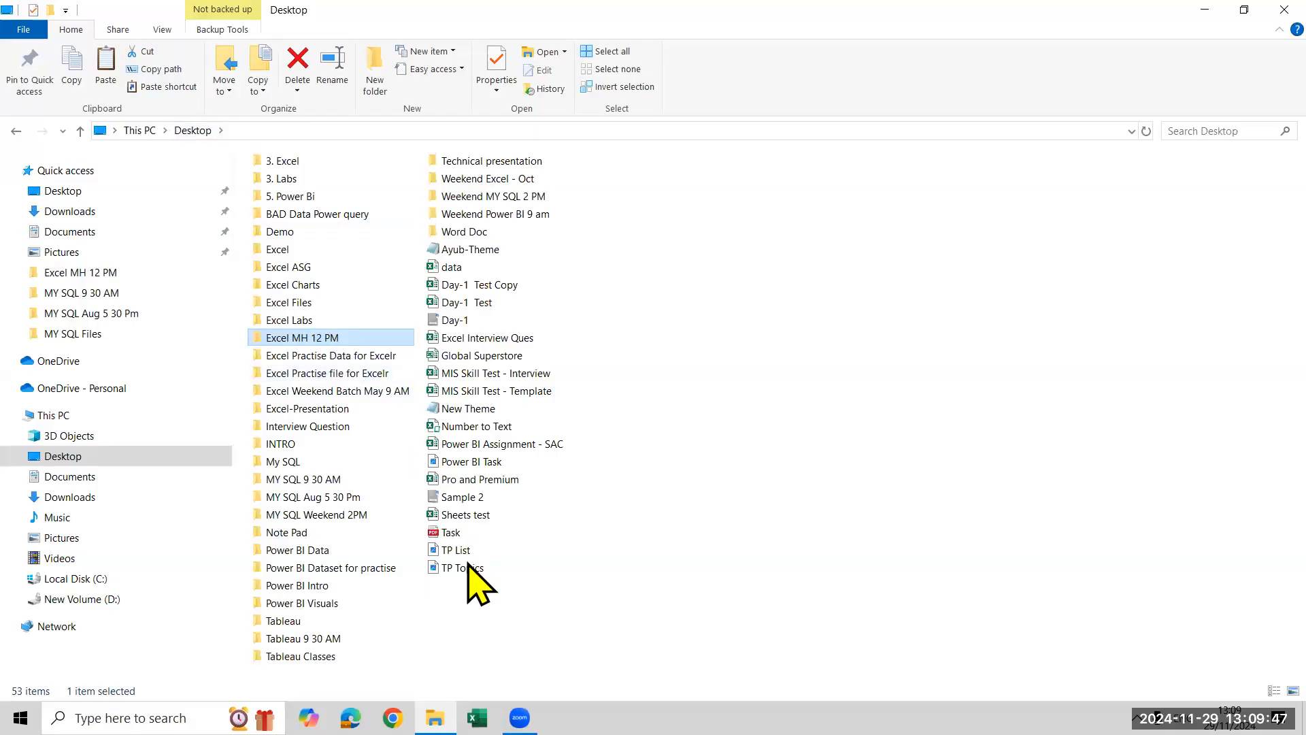
pyautogui.hotkey('shift', 'F10')
pyautogui.moveTo(476, 519)
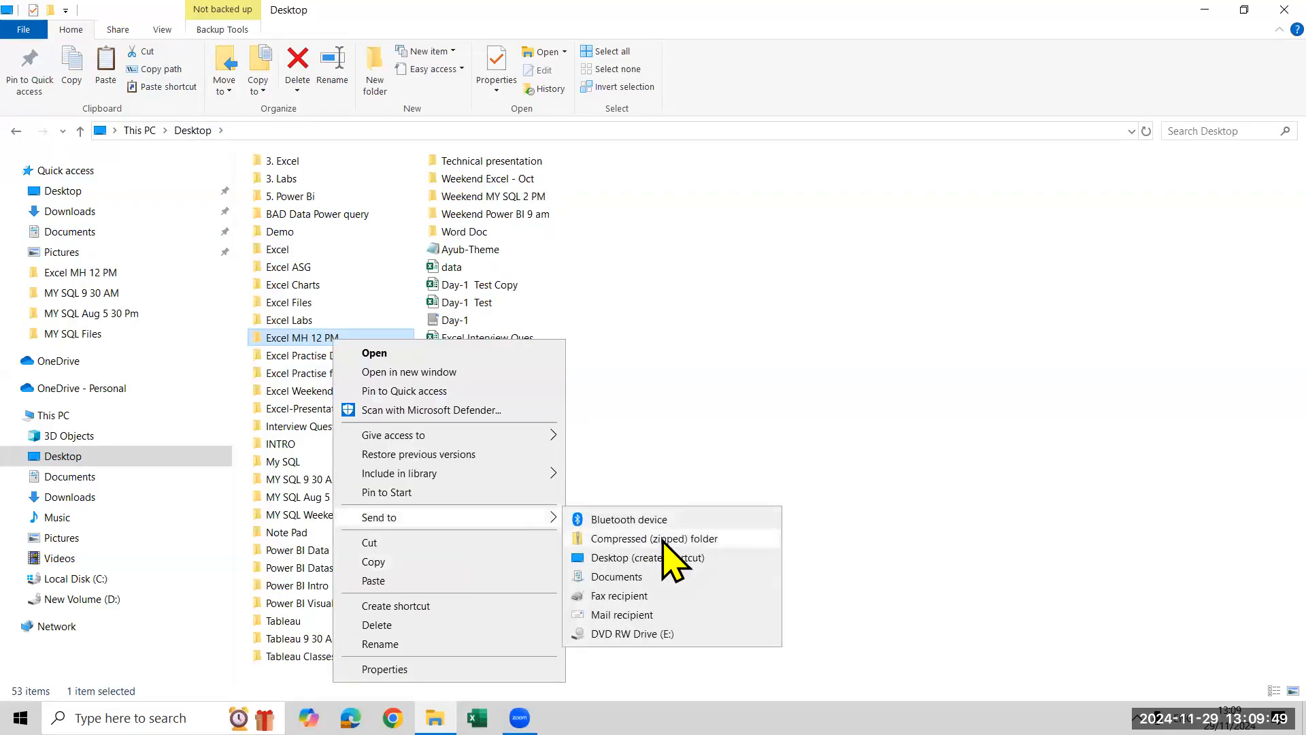
pyautogui.click(657, 540)
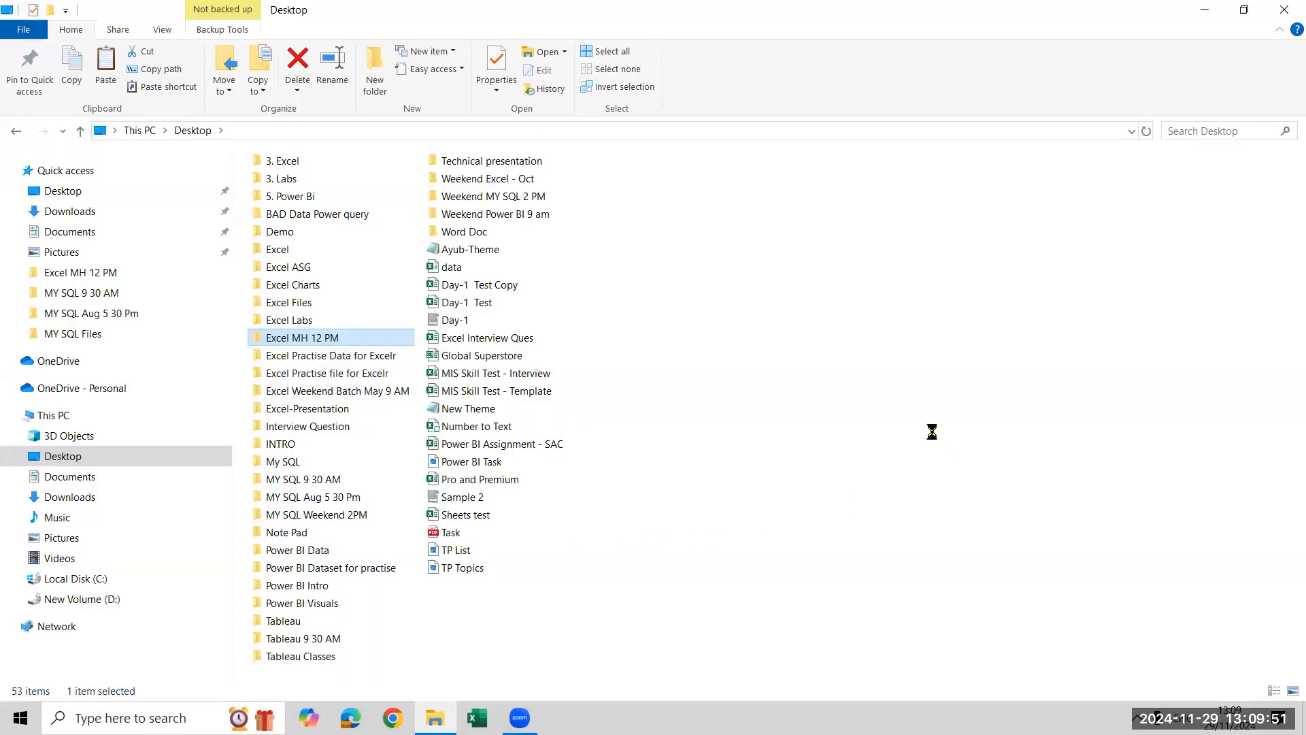
# Close the File Explorer window to return to the desktop
pyautogui.click(935, 438)
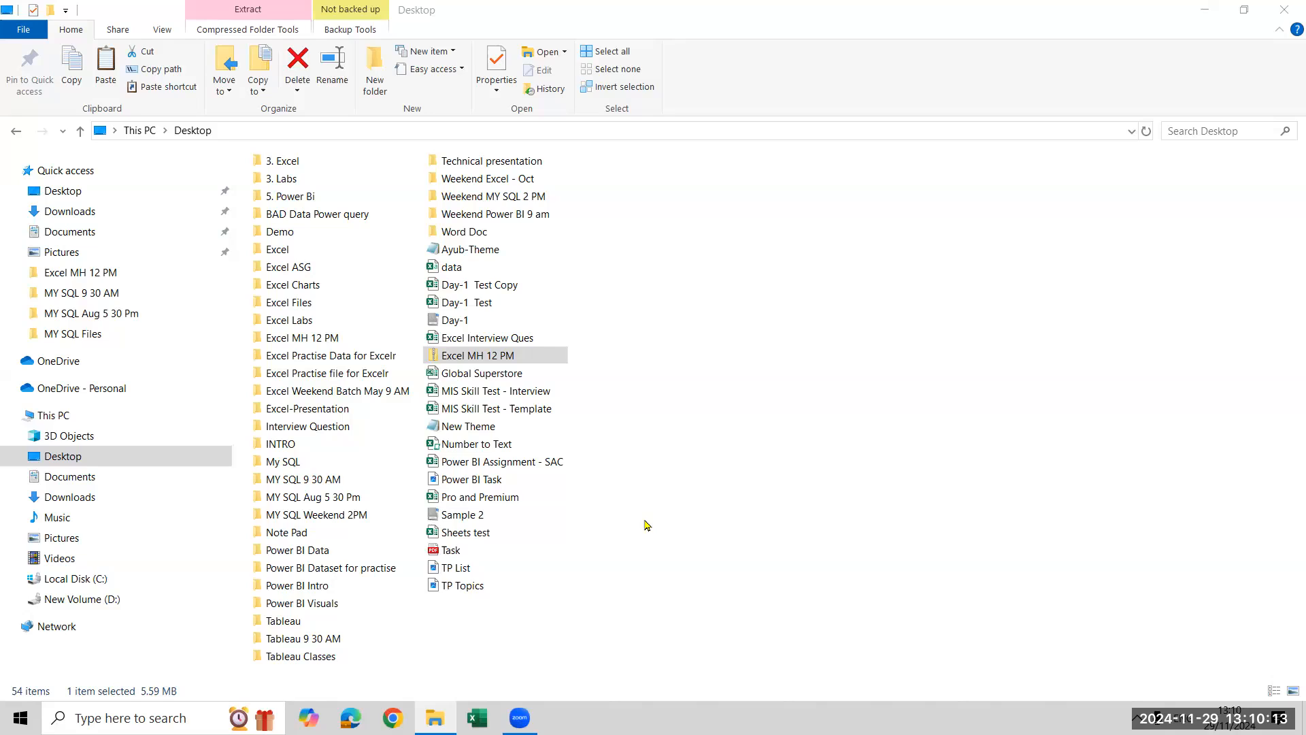
pyautogui.click(1285, 9)
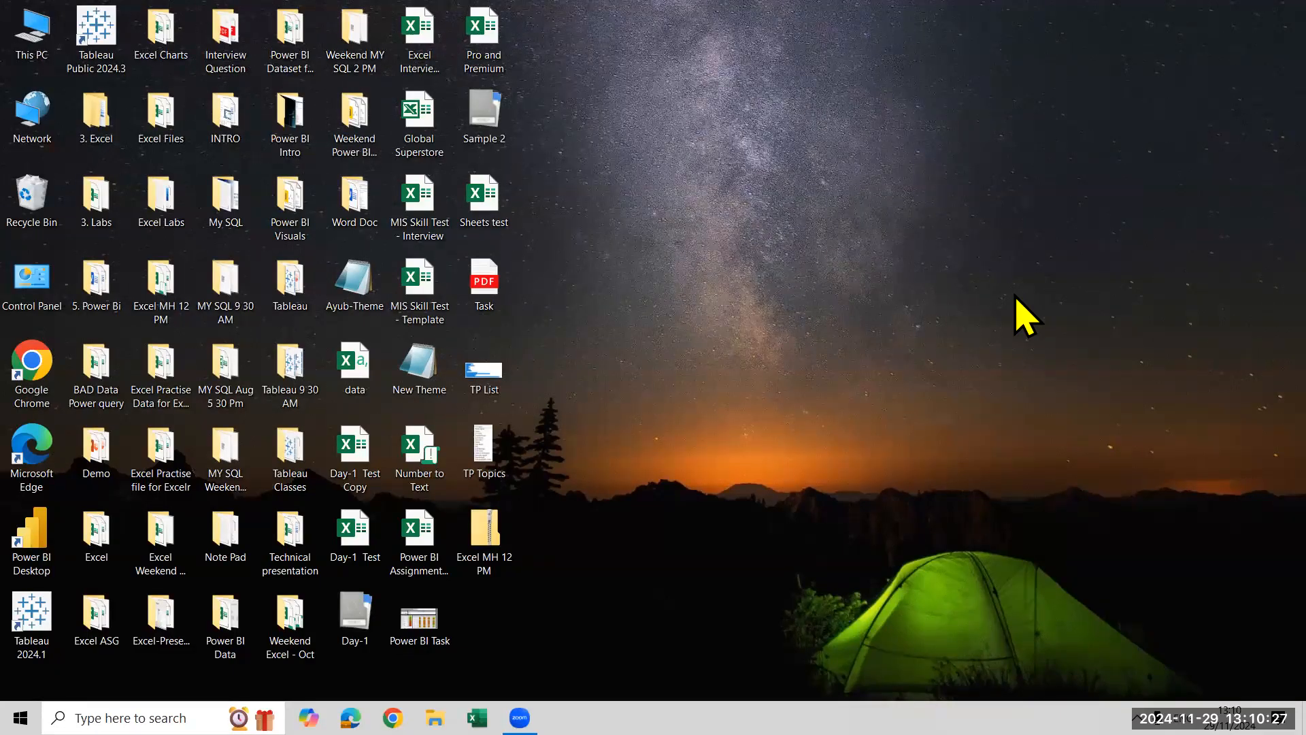
pyautogui.click(100, 133)
pyautogui.press('Return')
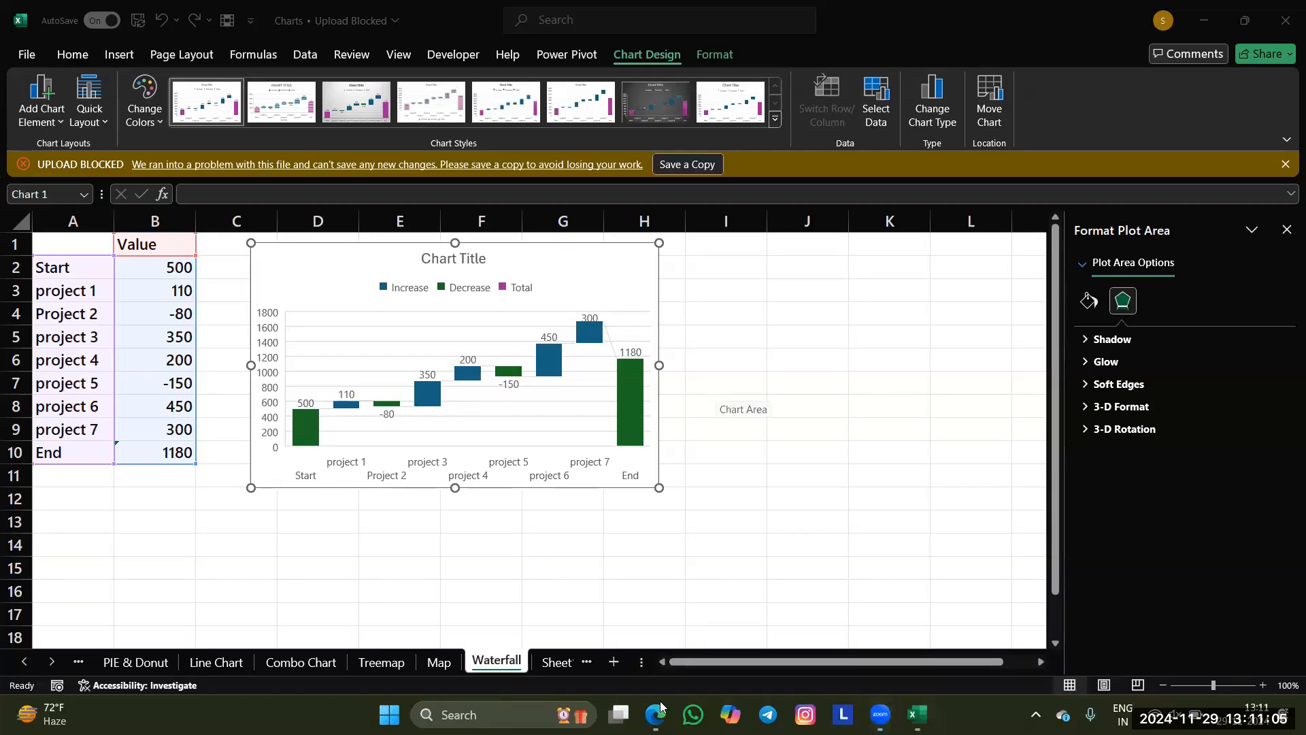
# Switch to the Microsoft Edge window with the Zoom page and bring up the ExcelR dashboard
pyautogui.moveTo(655, 713)
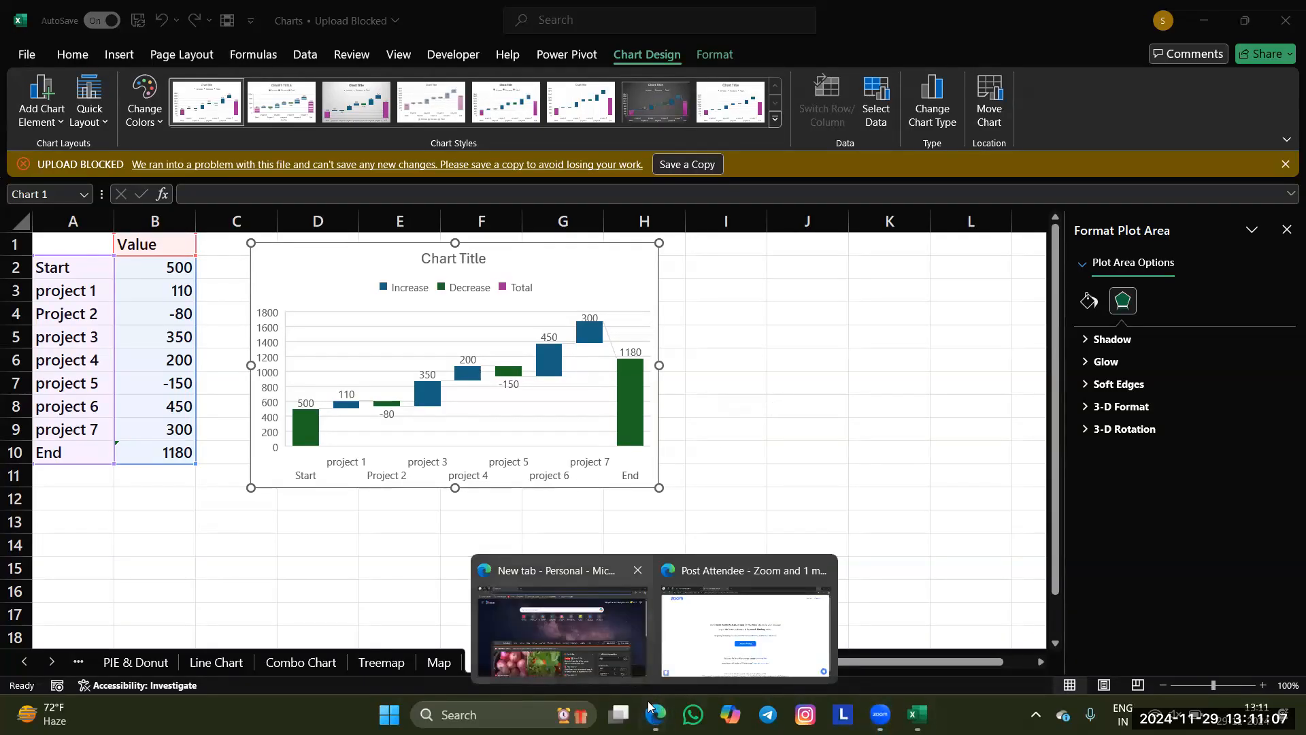
pyautogui.click(621, 657)
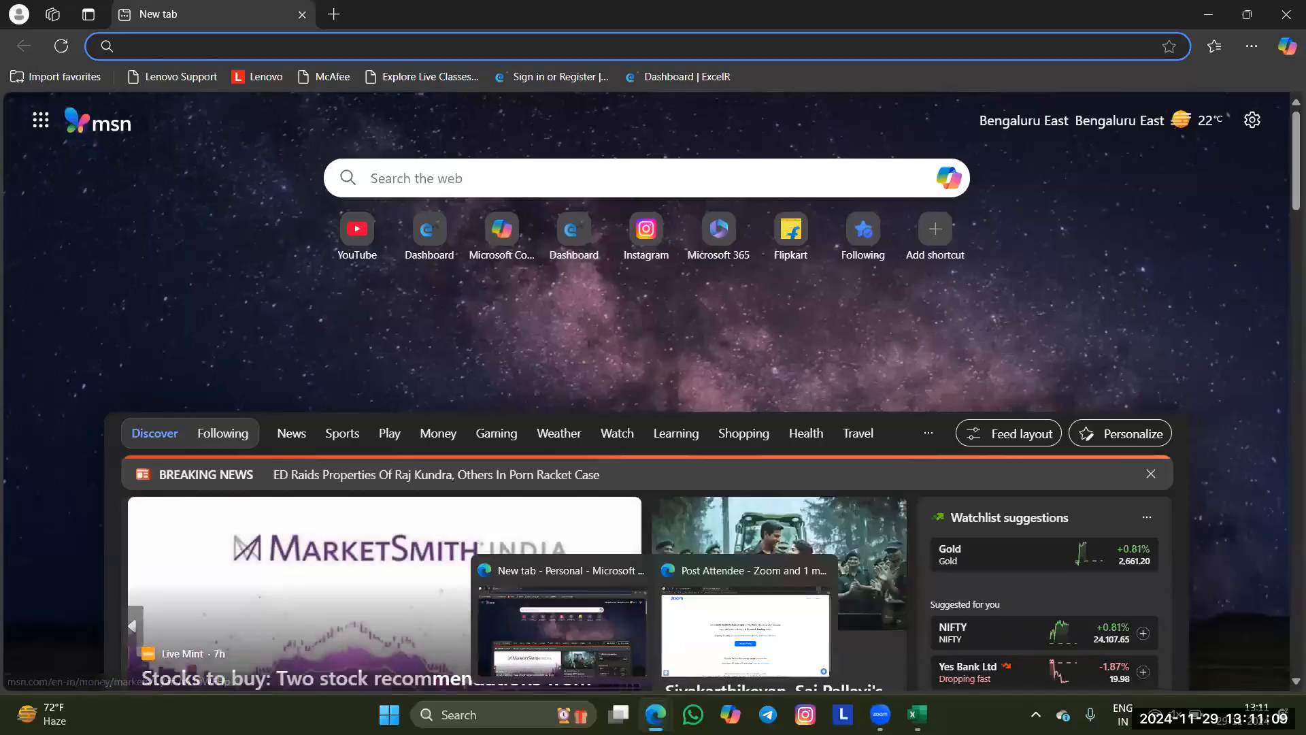
pyautogui.moveTo(655, 713)
pyautogui.click(743, 612)
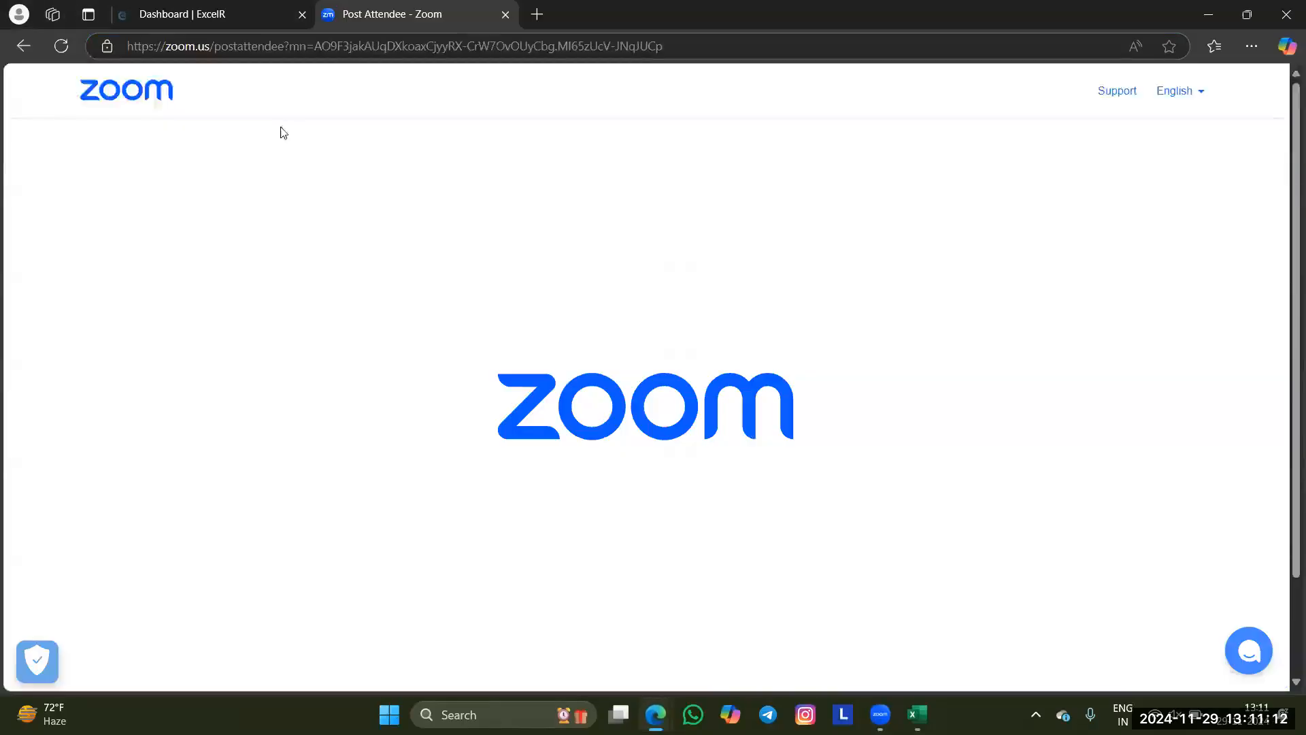
pyautogui.click(182, 22)
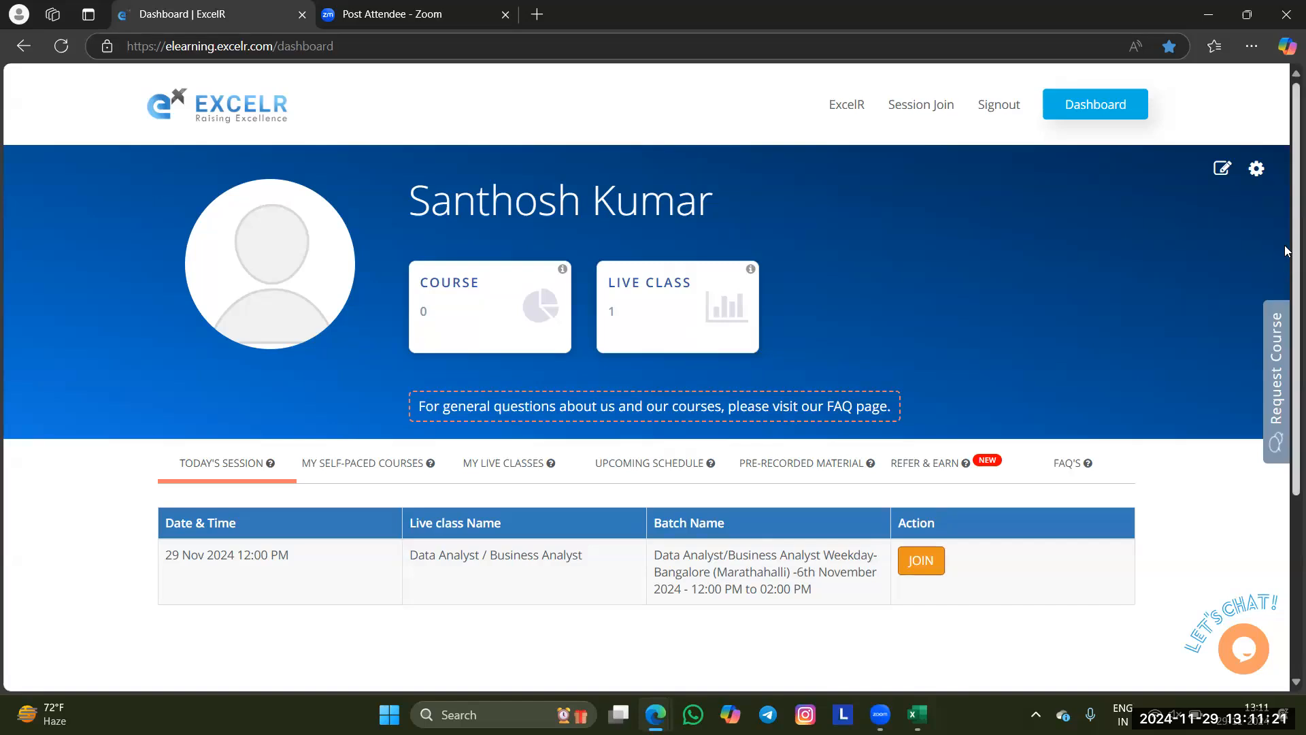
# Review the session list of the Data Analyst / Business Analyst batch under My Live Classes and close the chat form
pyautogui.click(480, 463)
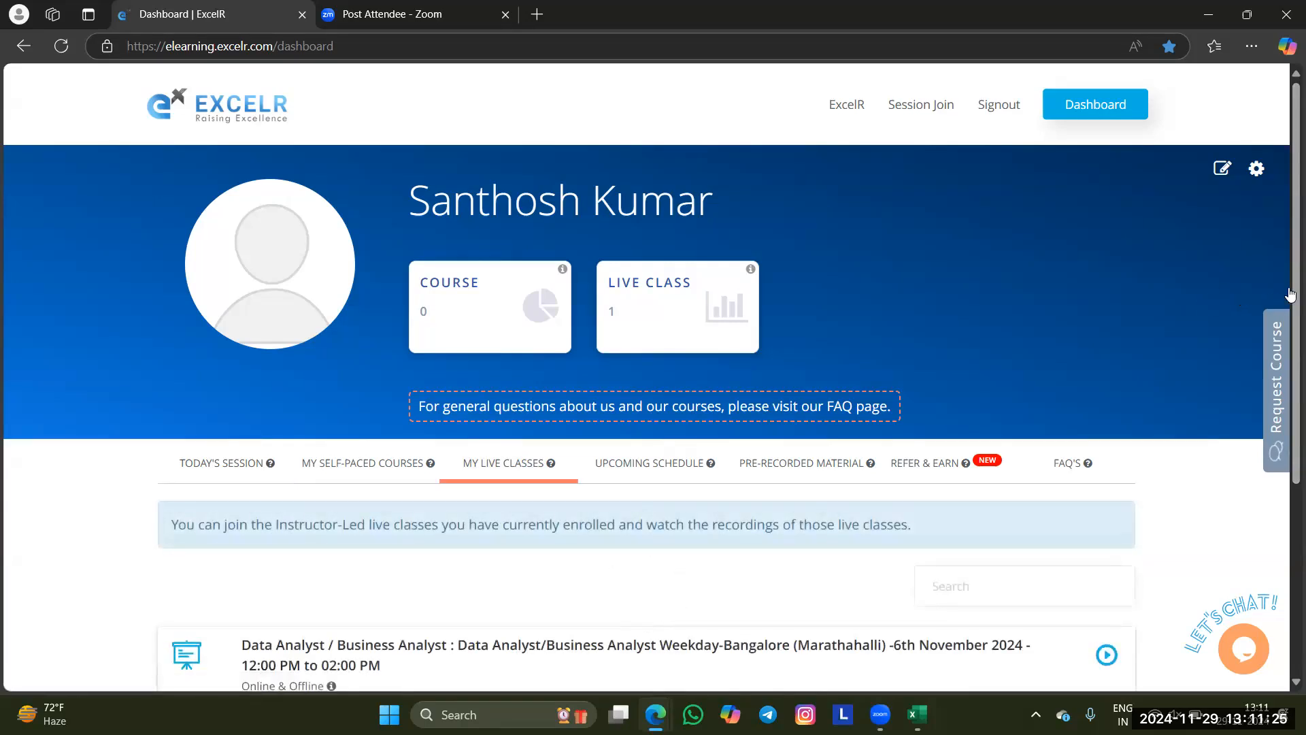
pyautogui.moveTo(1293, 286); pyautogui.dragTo(1291, 366)
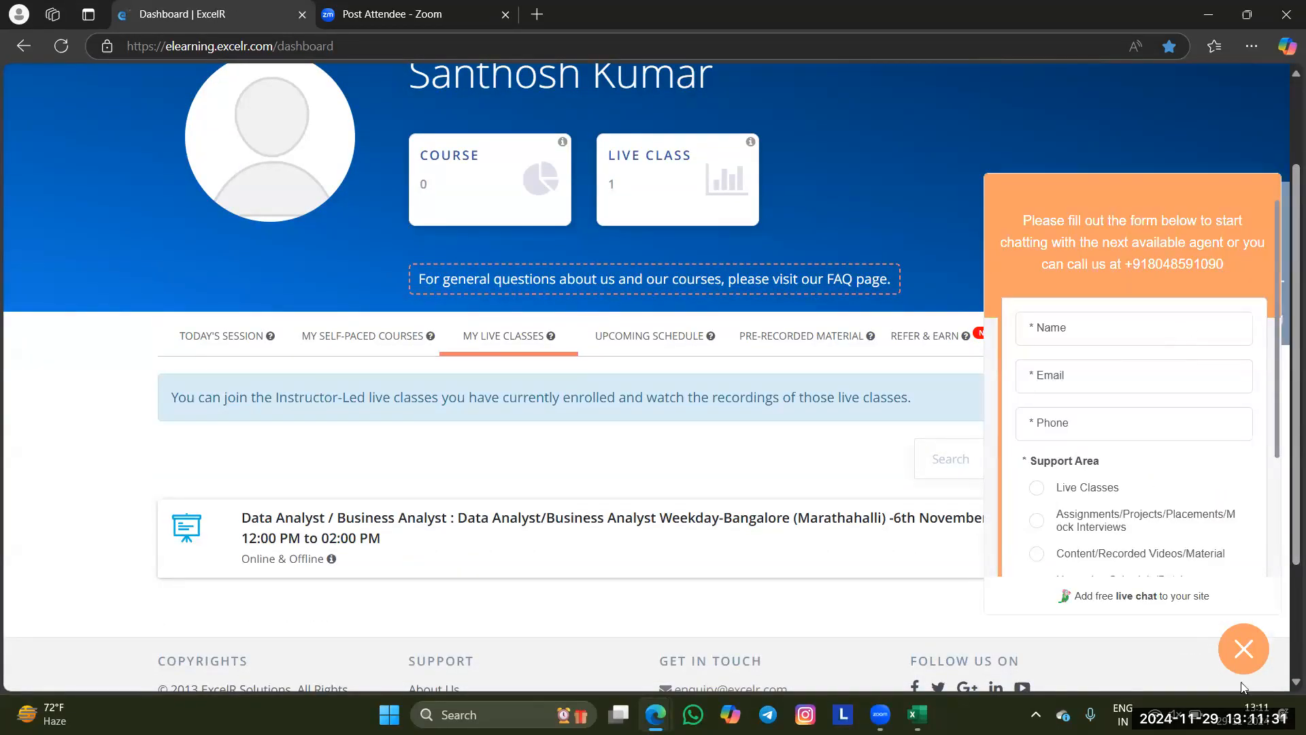
pyautogui.click(828, 550)
pyautogui.scroll(-1, 800, 539)
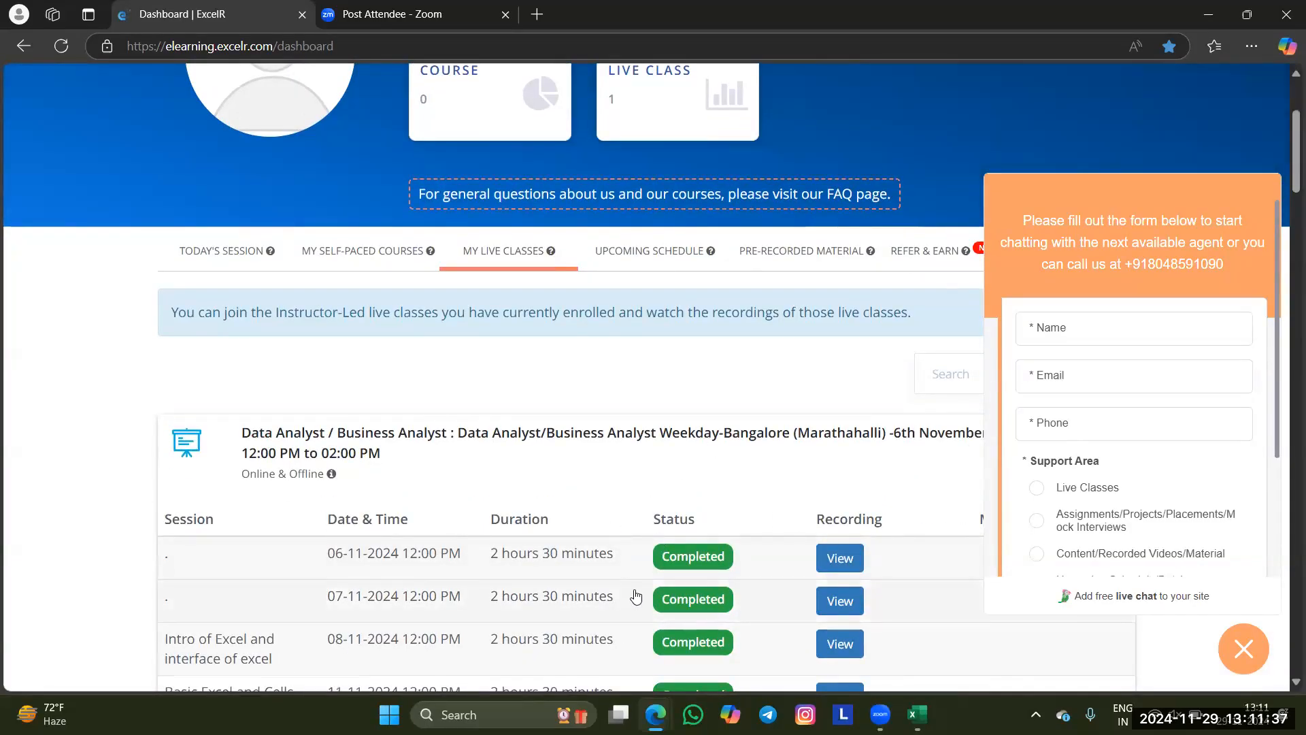
pyautogui.scroll(-1, 634, 593)
pyautogui.scroll(-1, 502, 609)
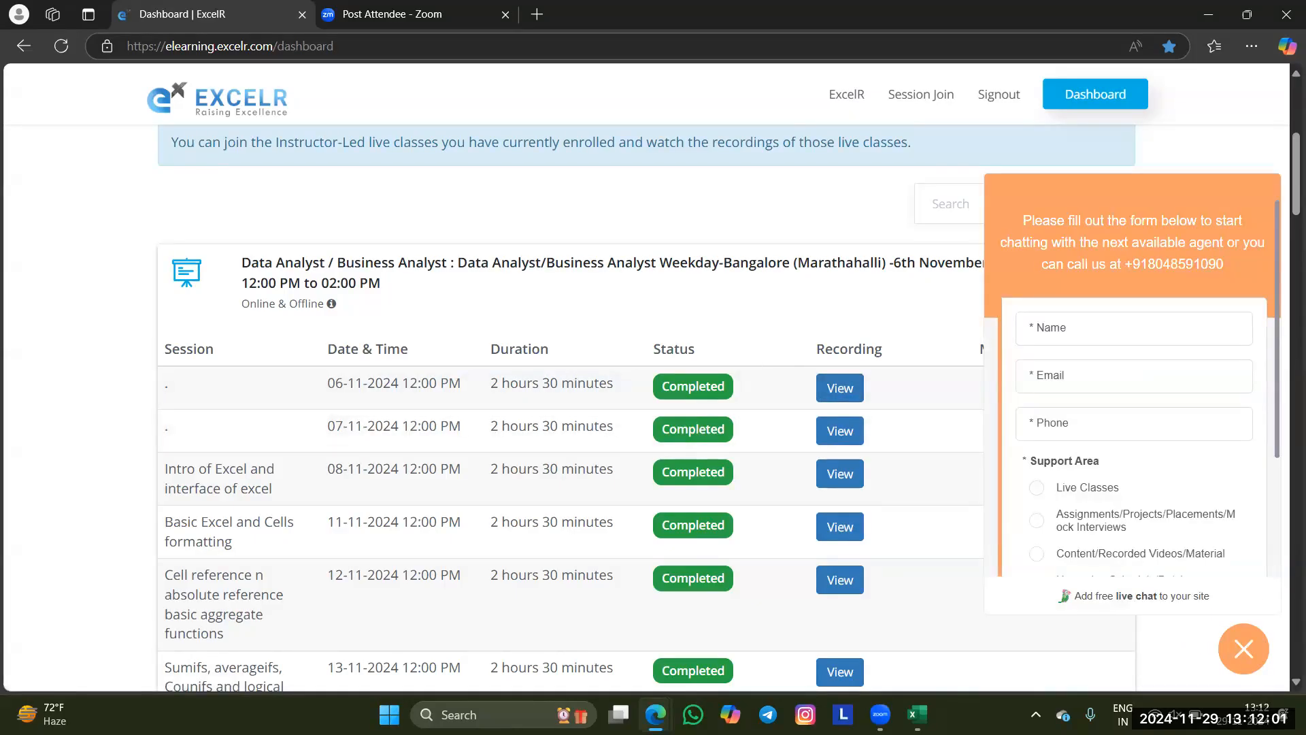
pyautogui.click(1240, 663)
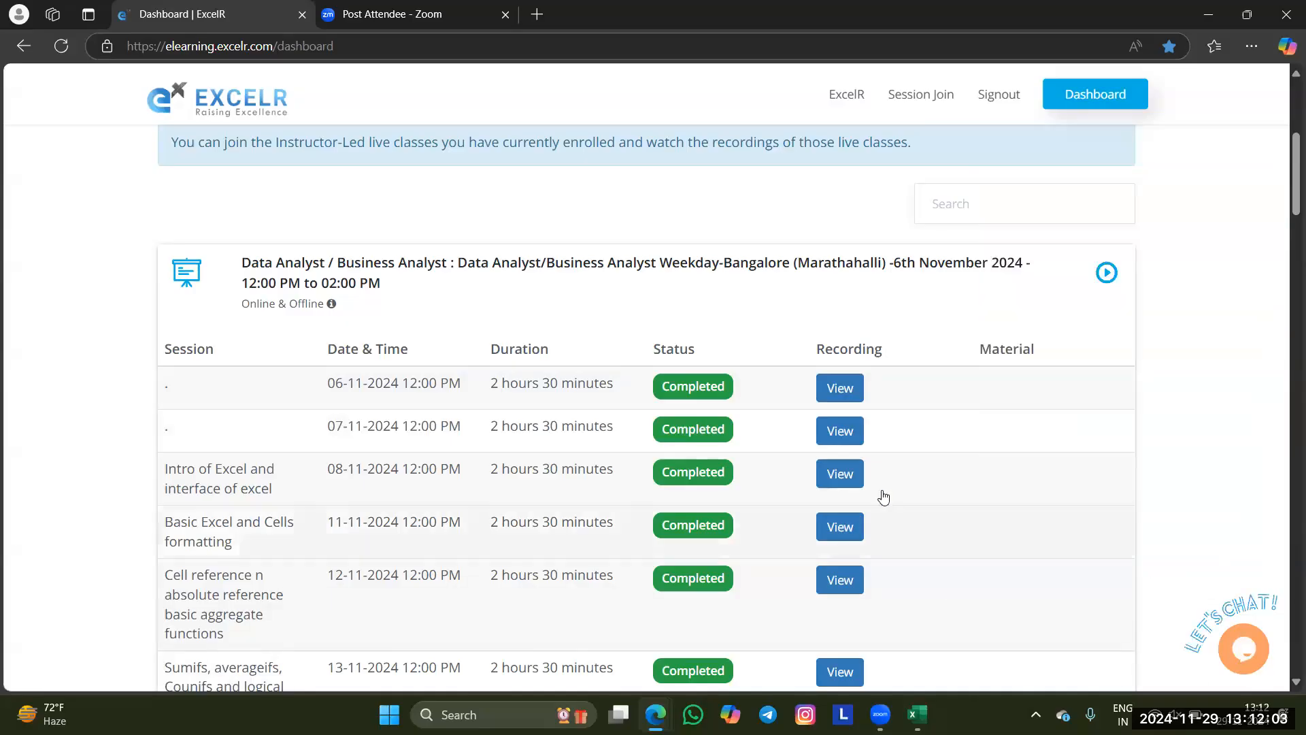
# Check the self-paced courses and pre-recorded material, reloading the dashboard before viewing the pre-recorded material again
pyautogui.scroll(3, 997, 415)
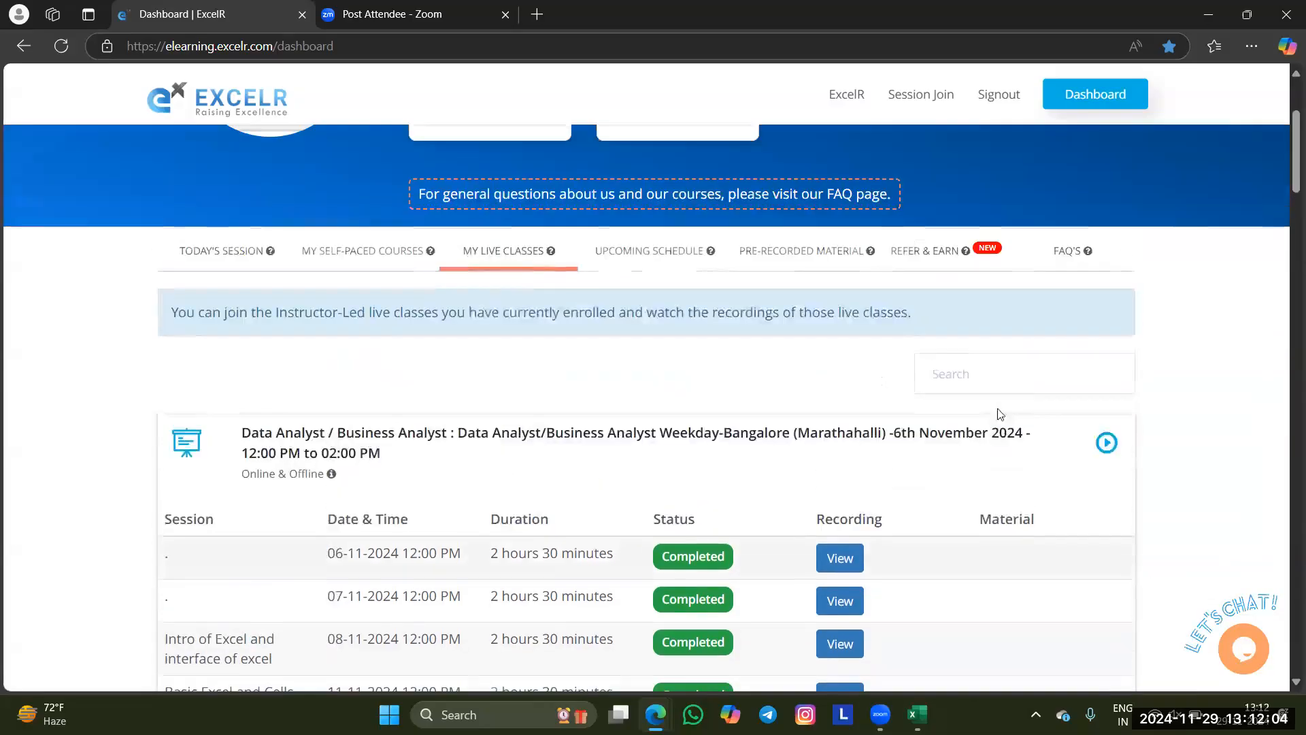
pyautogui.click(334, 262)
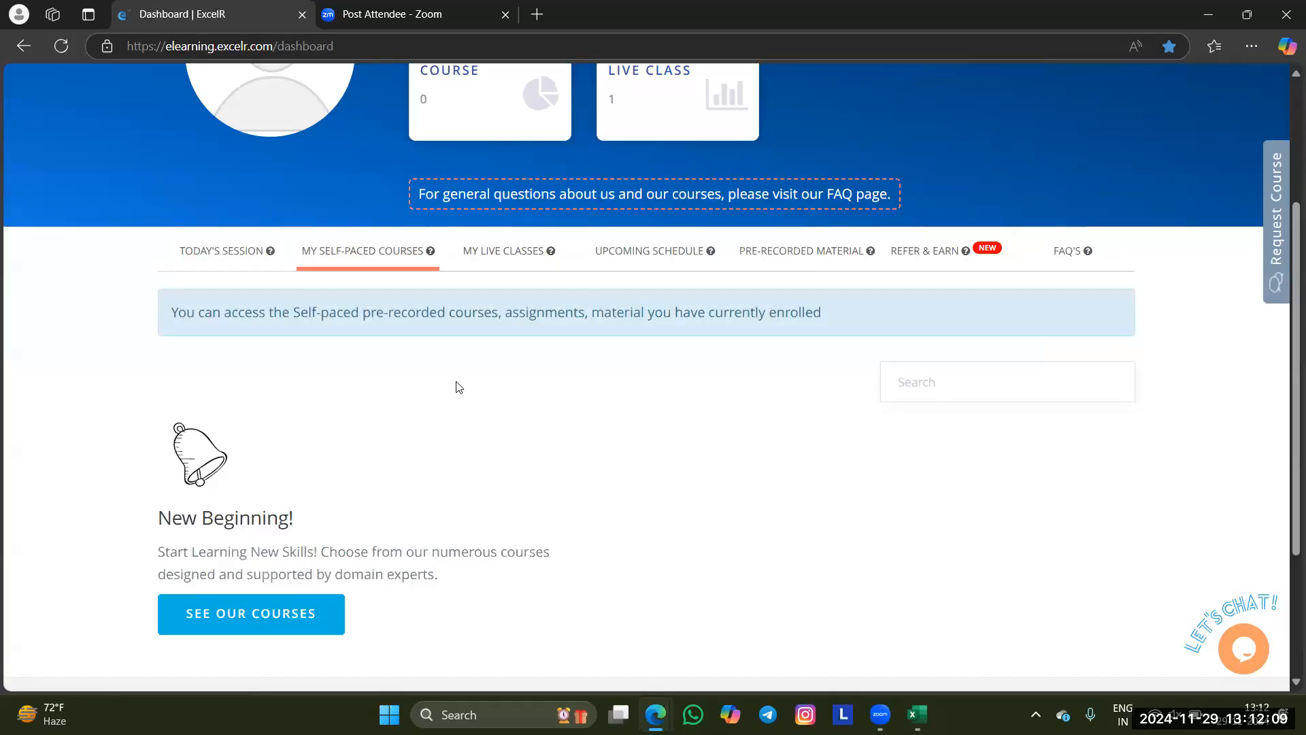
pyautogui.click(750, 257)
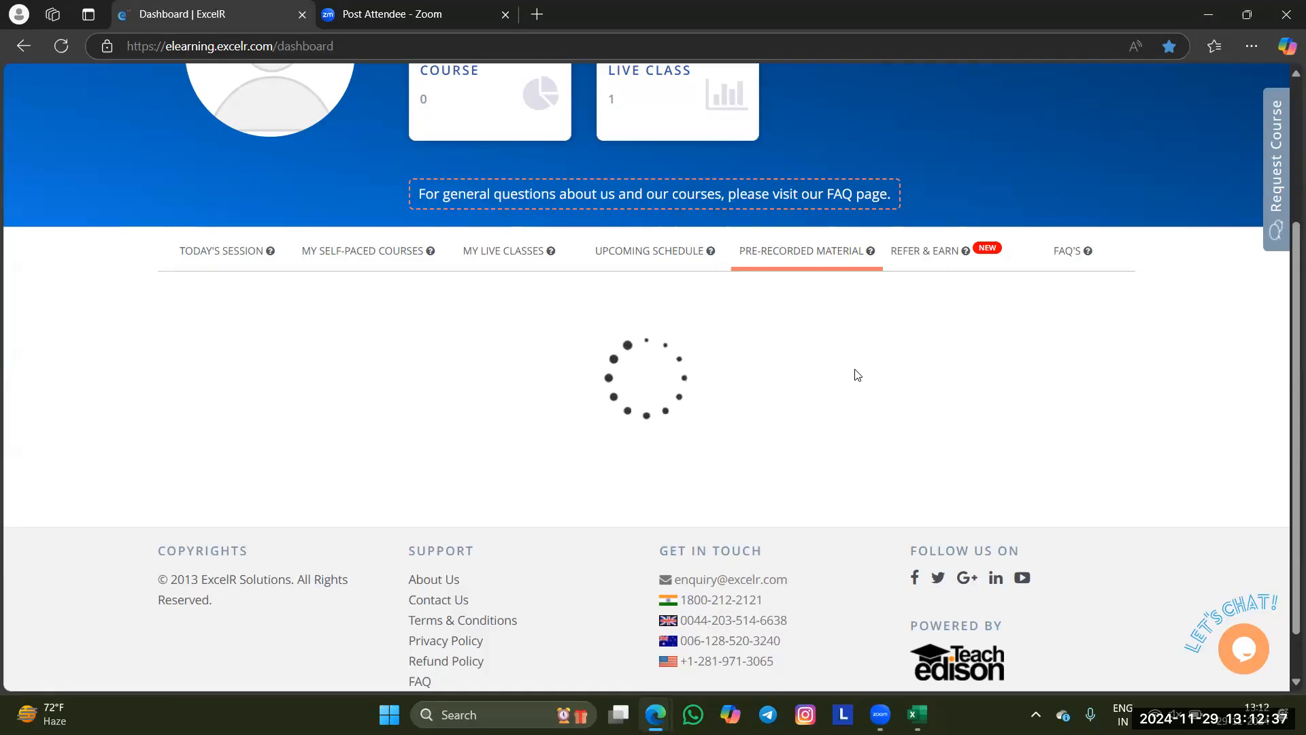
pyautogui.scroll(1, 862, 379)
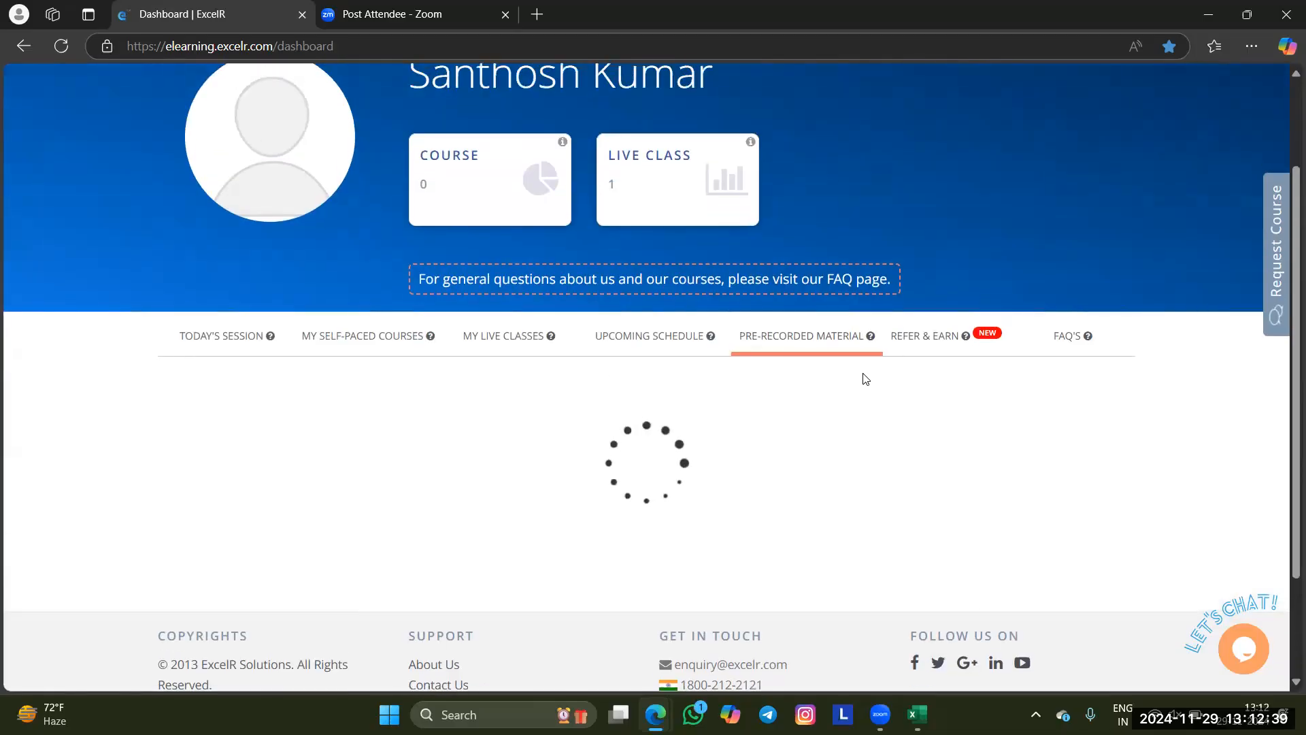
pyautogui.click(59, 48)
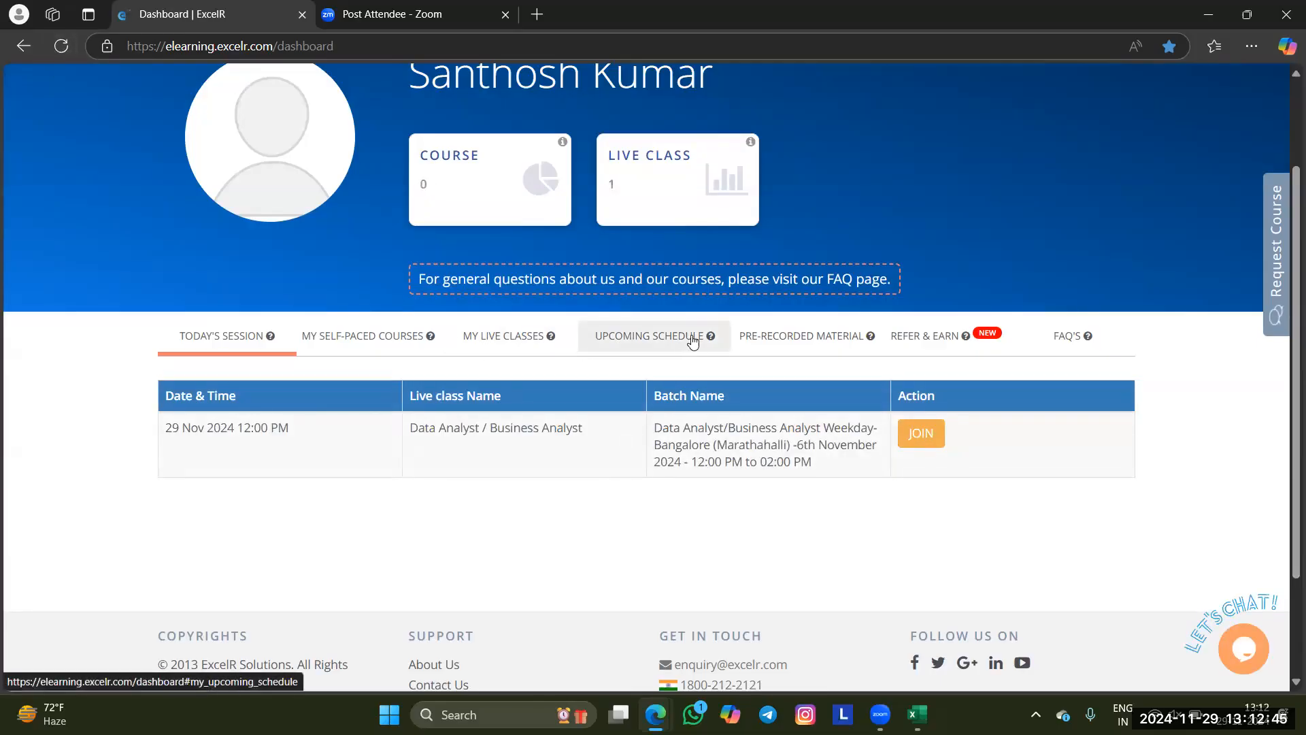
pyautogui.click(756, 353)
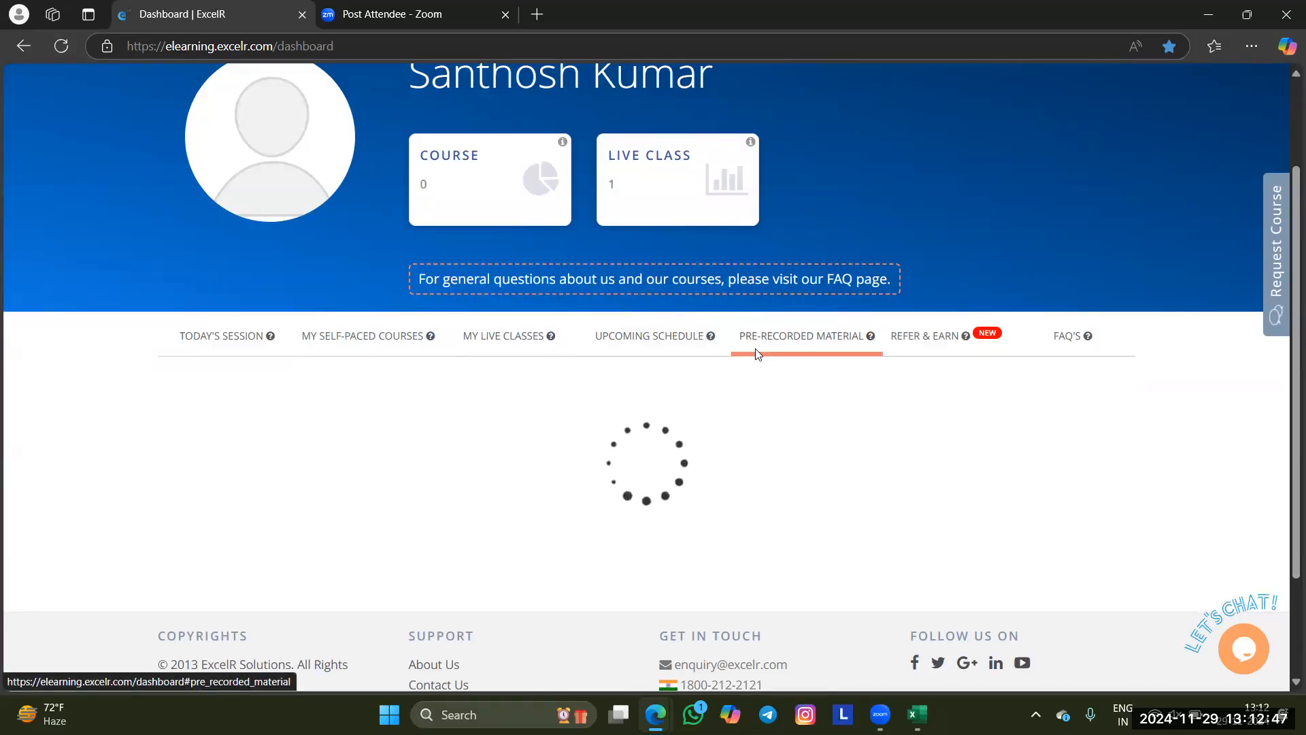
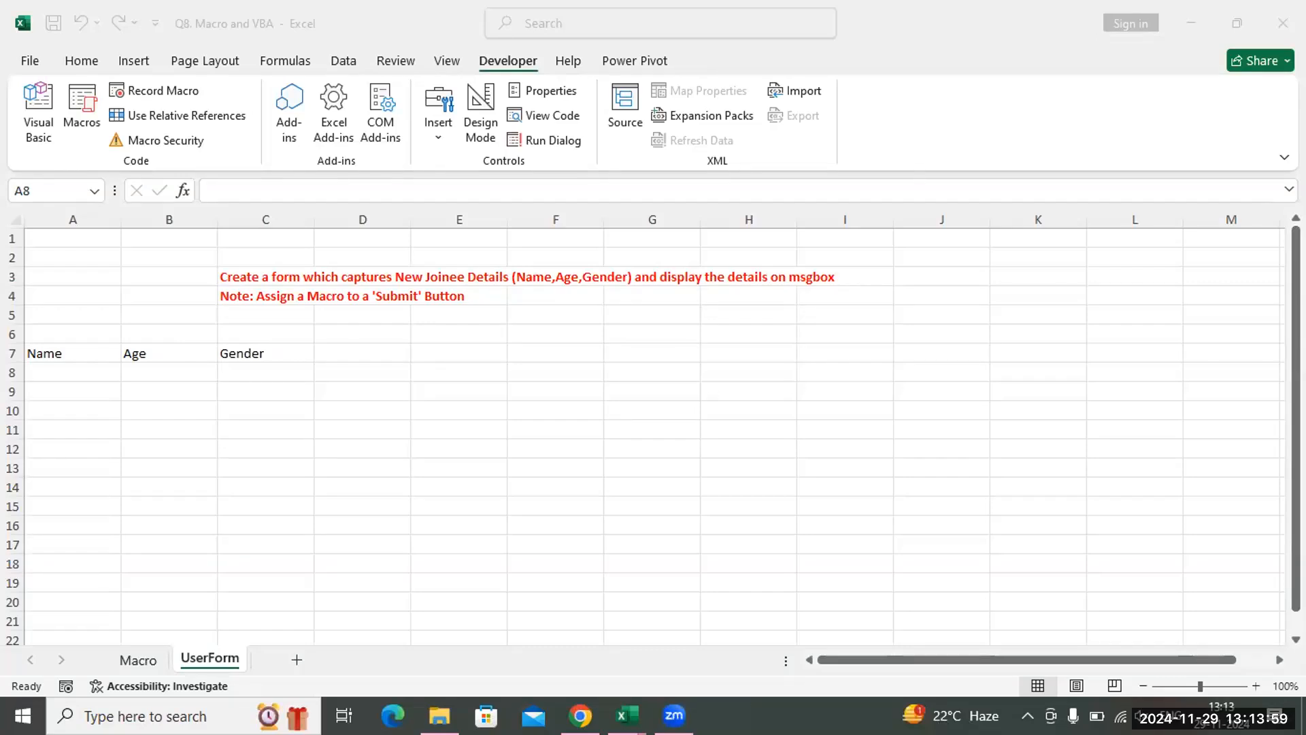
# Switch to the Google Chrome window and bring up the pre-recorded material on the ExcelR dashboard
pyautogui.click(580, 715)
pyautogui.click(627, 716)
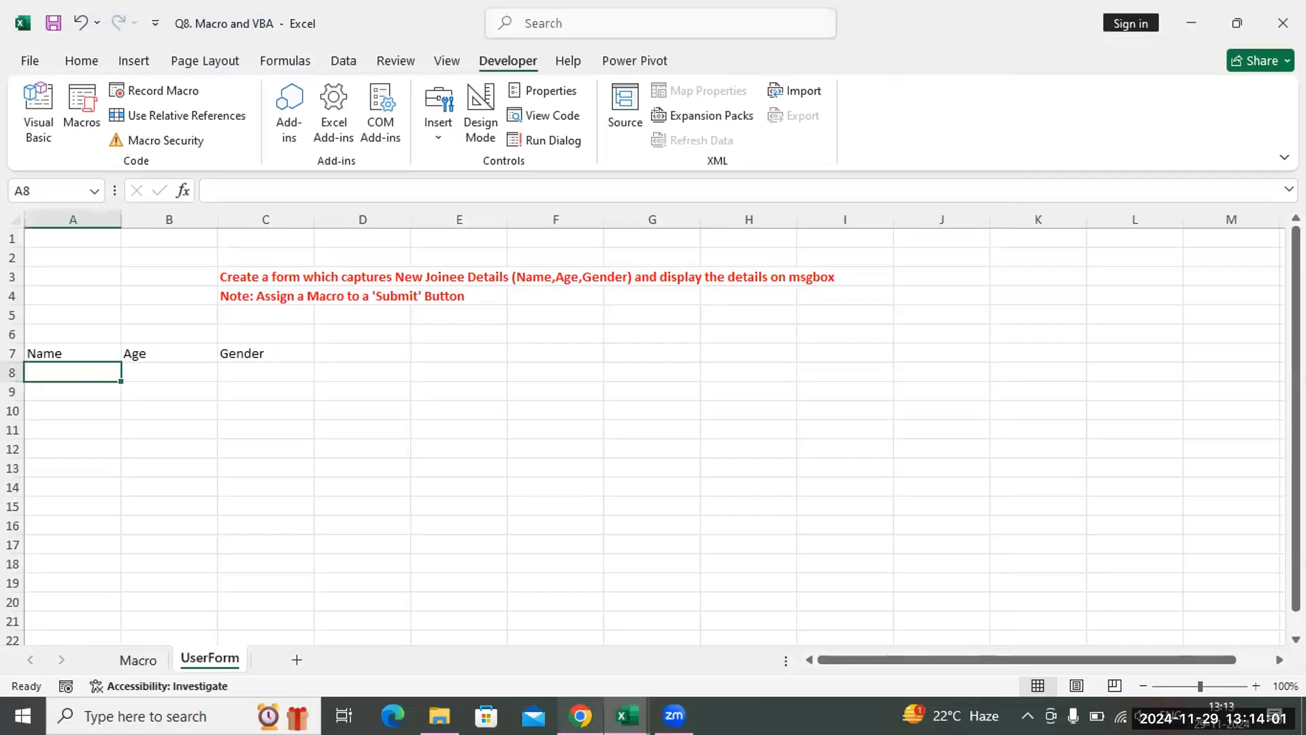
pyautogui.click(580, 715)
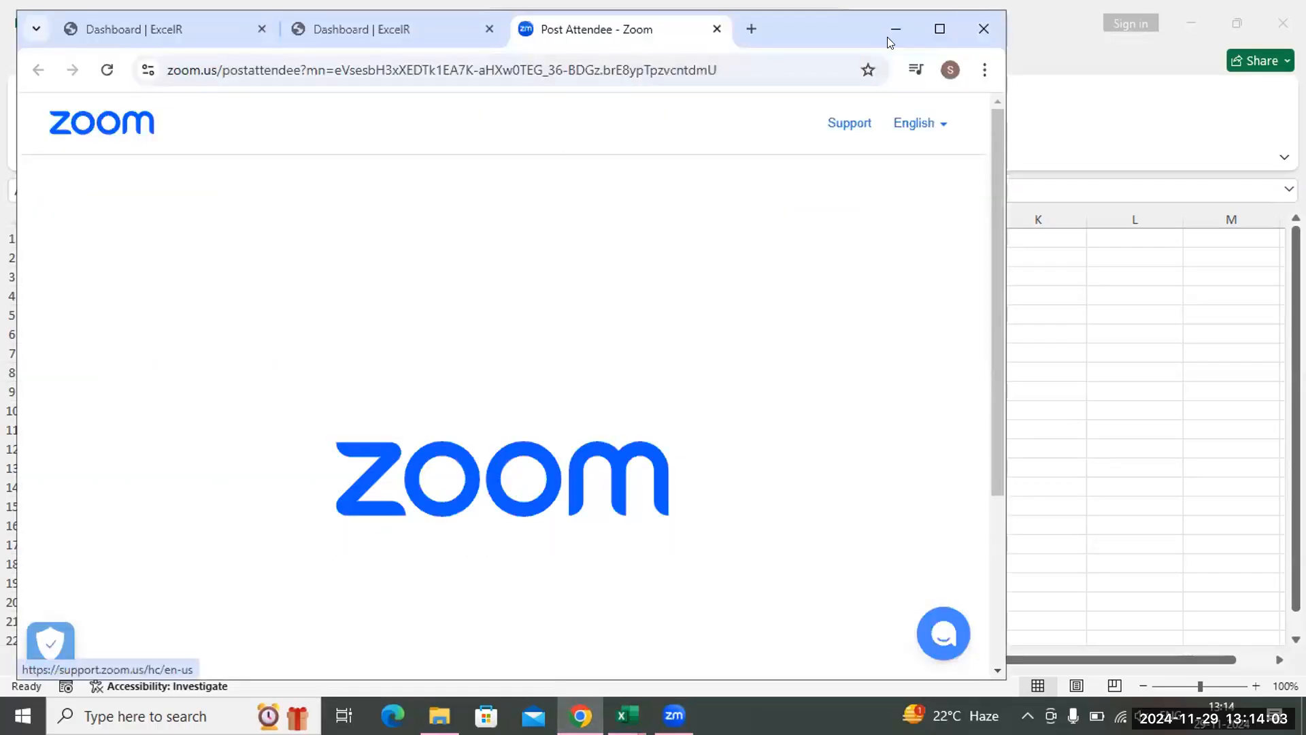
pyautogui.click(344, 23)
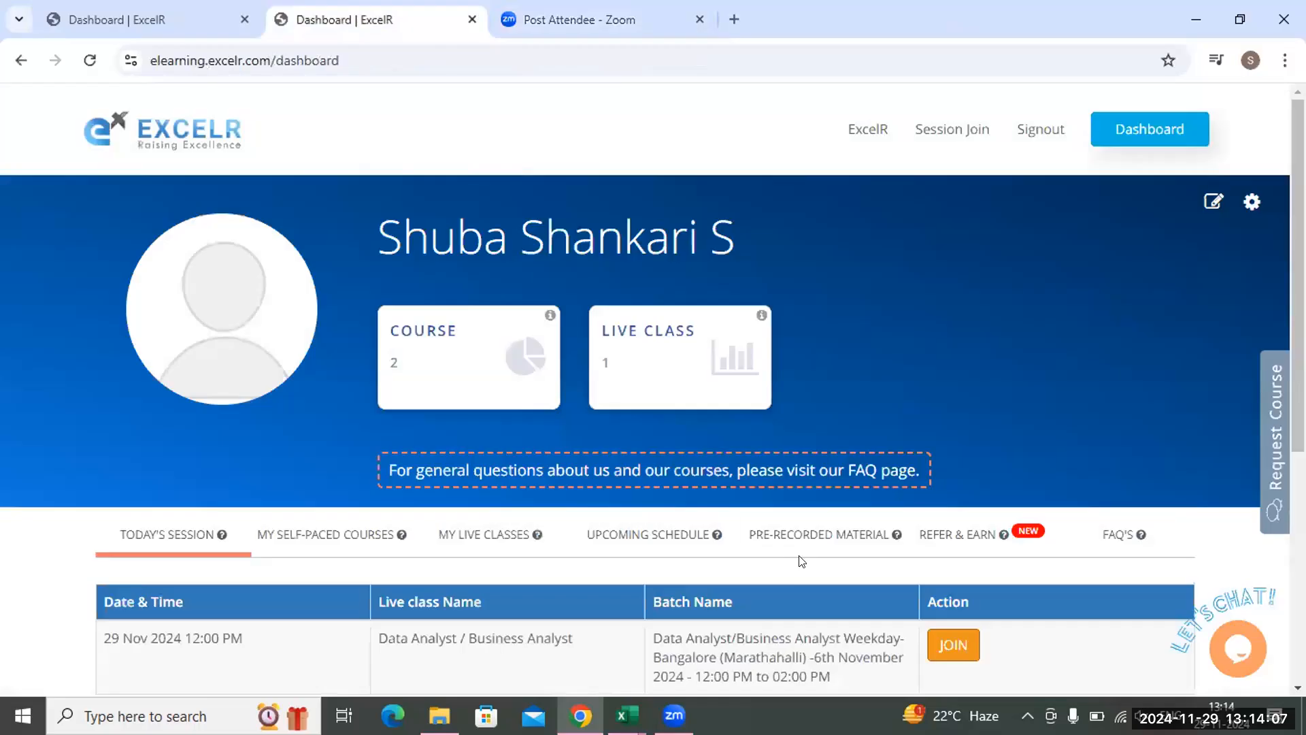
pyautogui.click(788, 537)
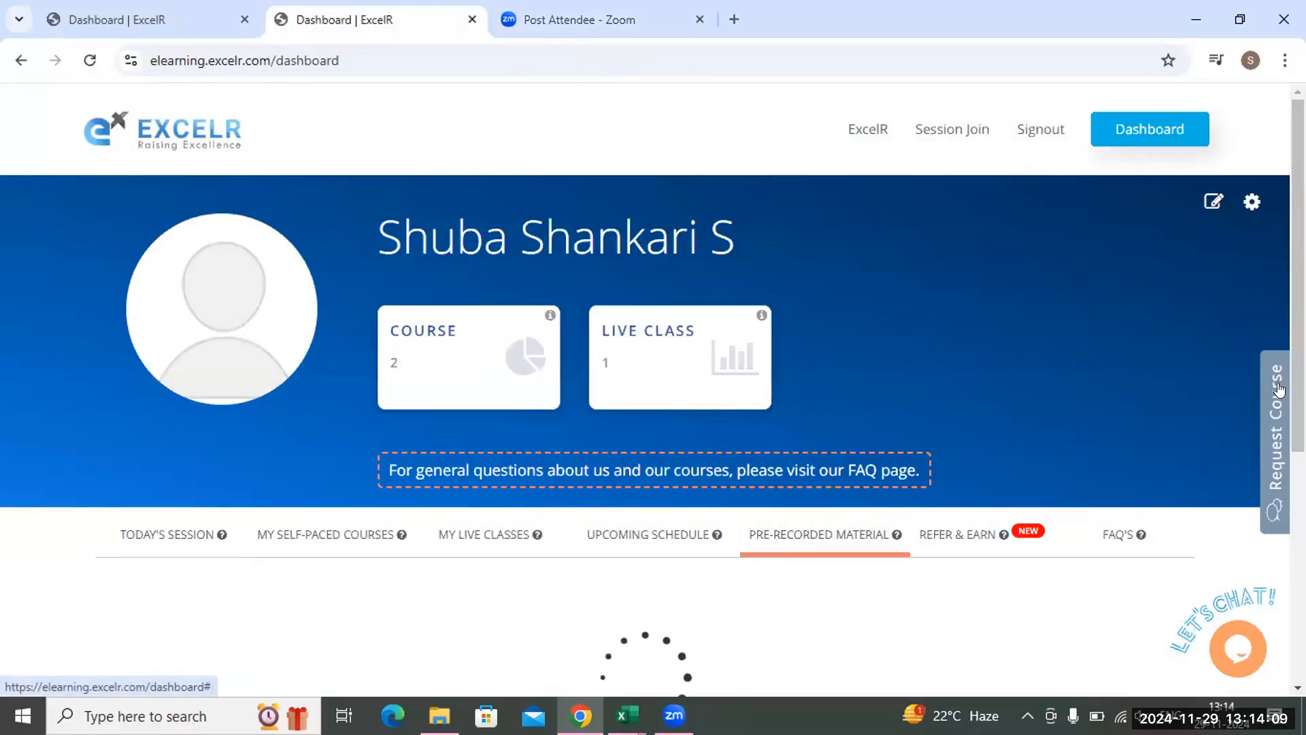
pyautogui.scroll(-5, 1276, 389)
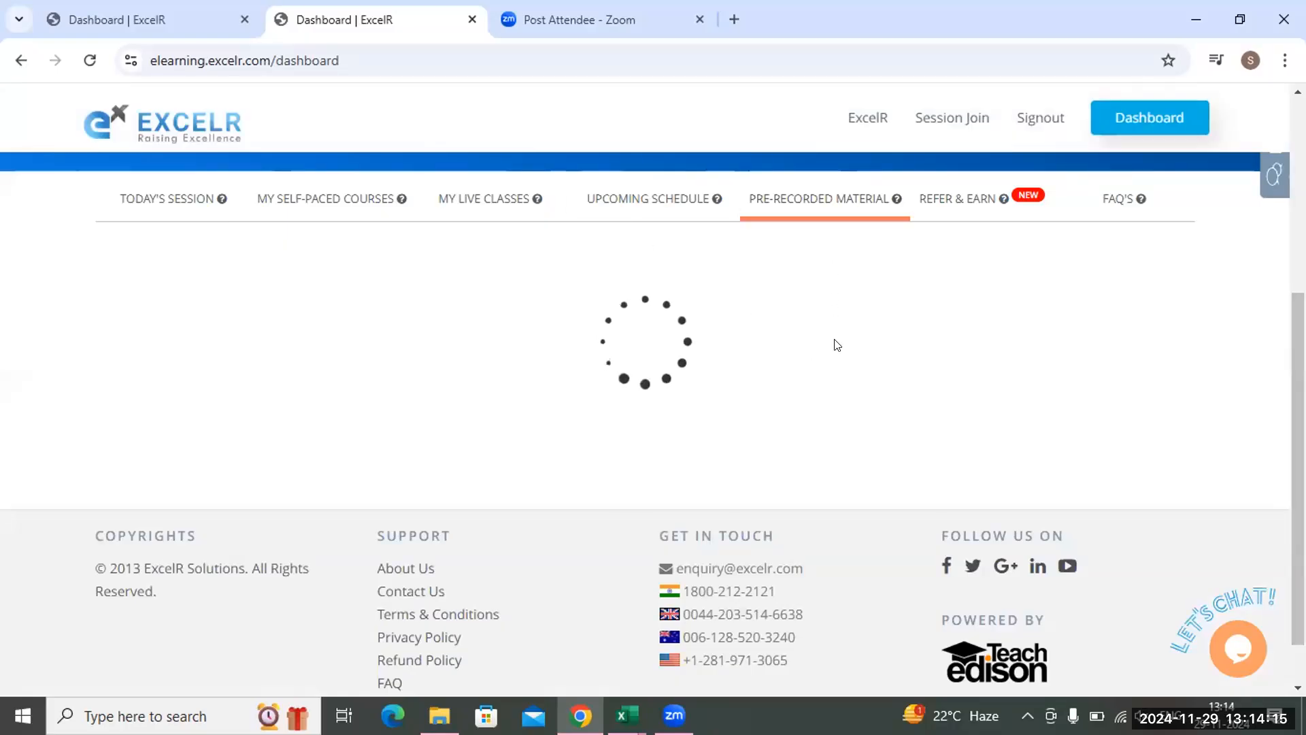
# Open the Data Analyst Assignments course from the self-paced courses and show its course content
pyautogui.click(285, 204)
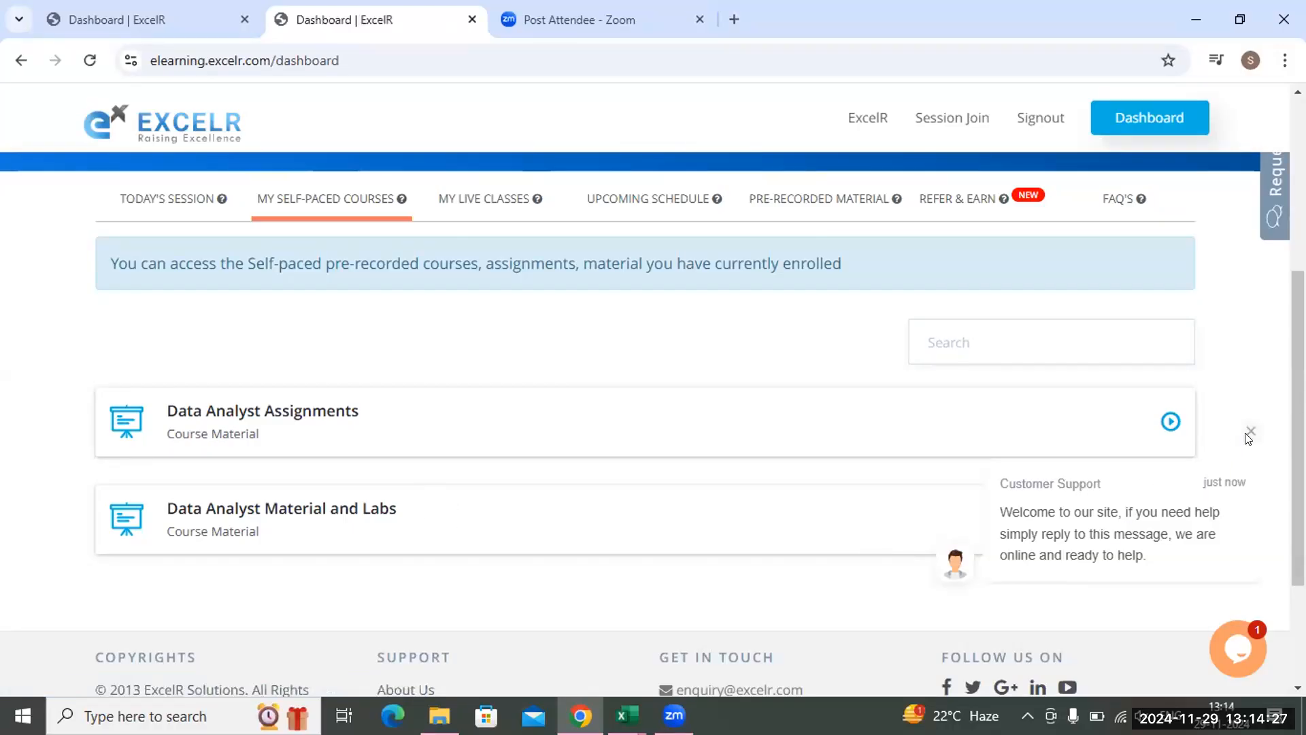
pyautogui.click(1241, 438)
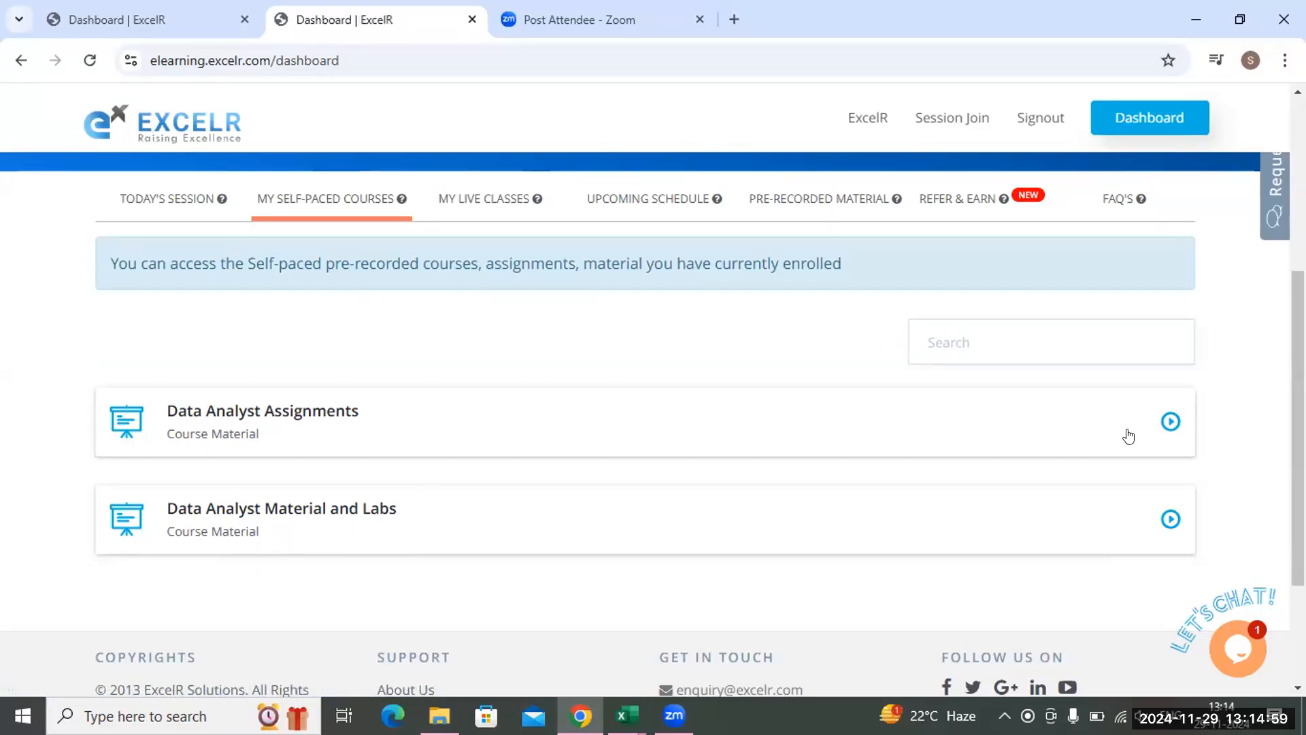
pyautogui.click(1166, 420)
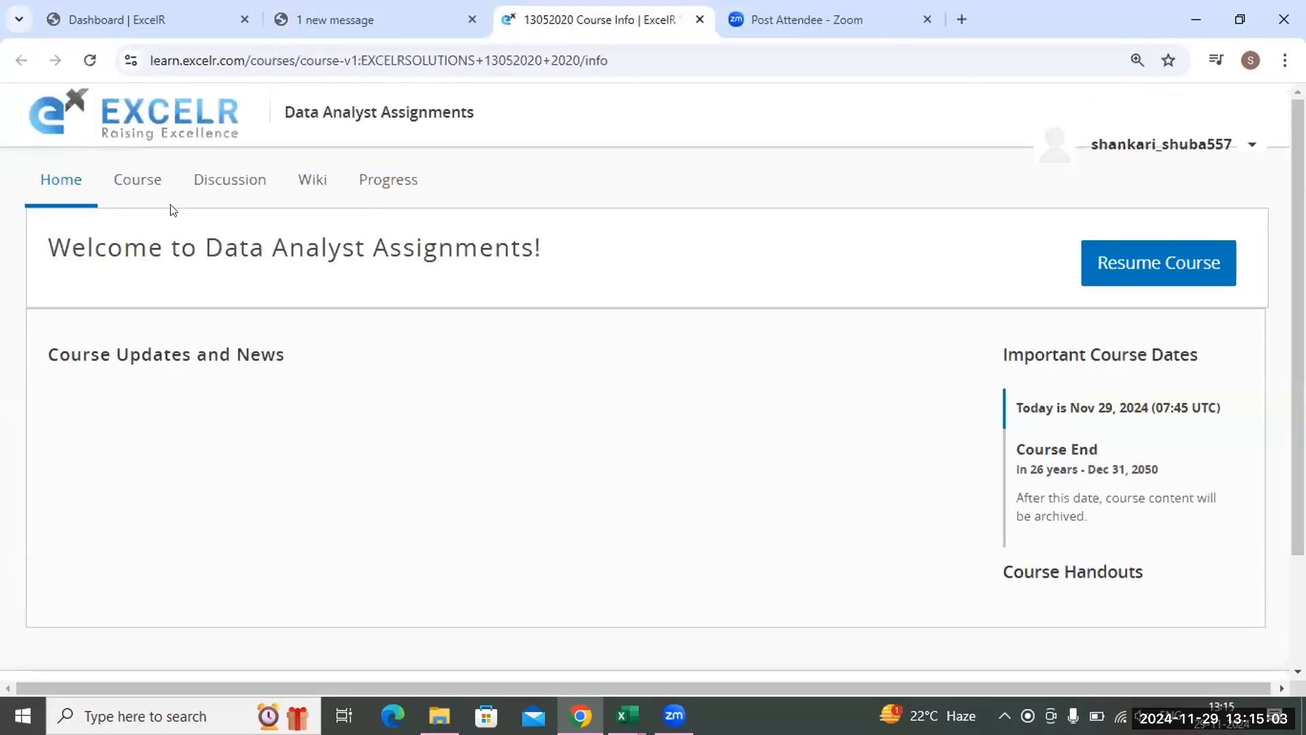
pyautogui.click(145, 191)
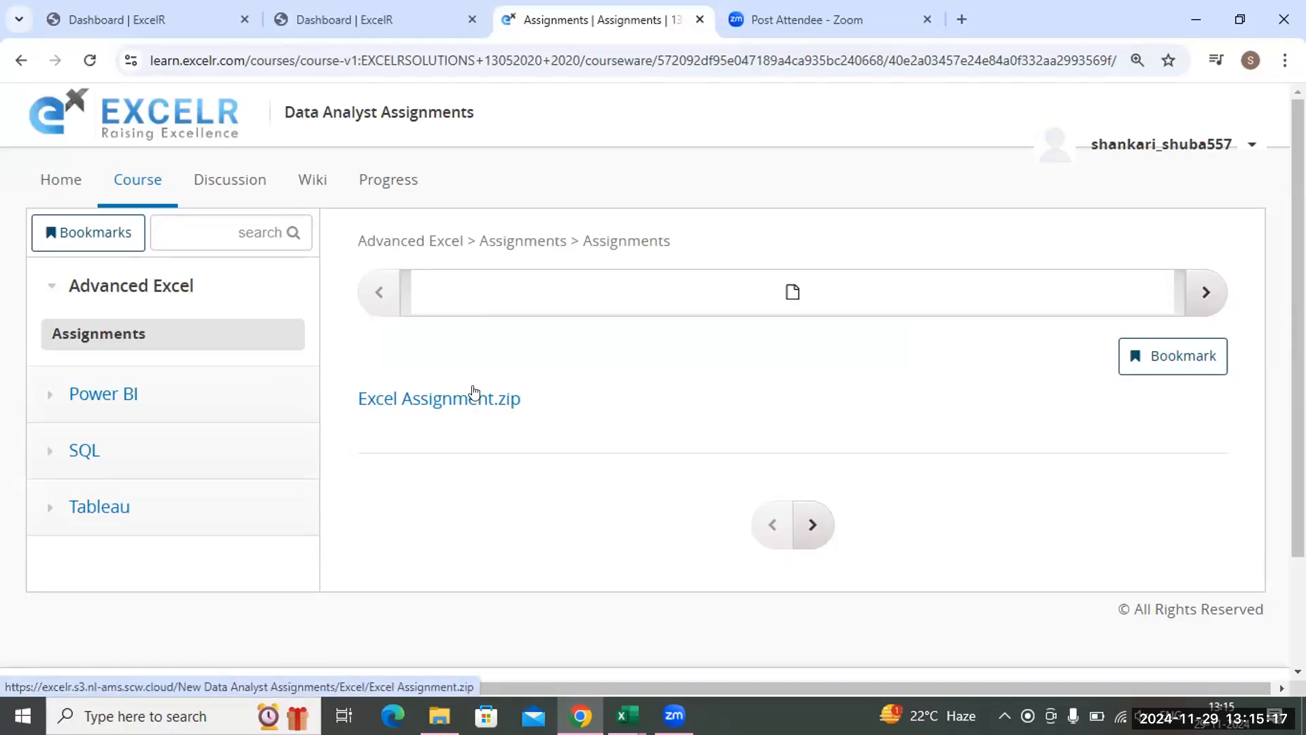
# Return to the dashboard and look through the list of pre-recorded material
pyautogui.click(333, 21)
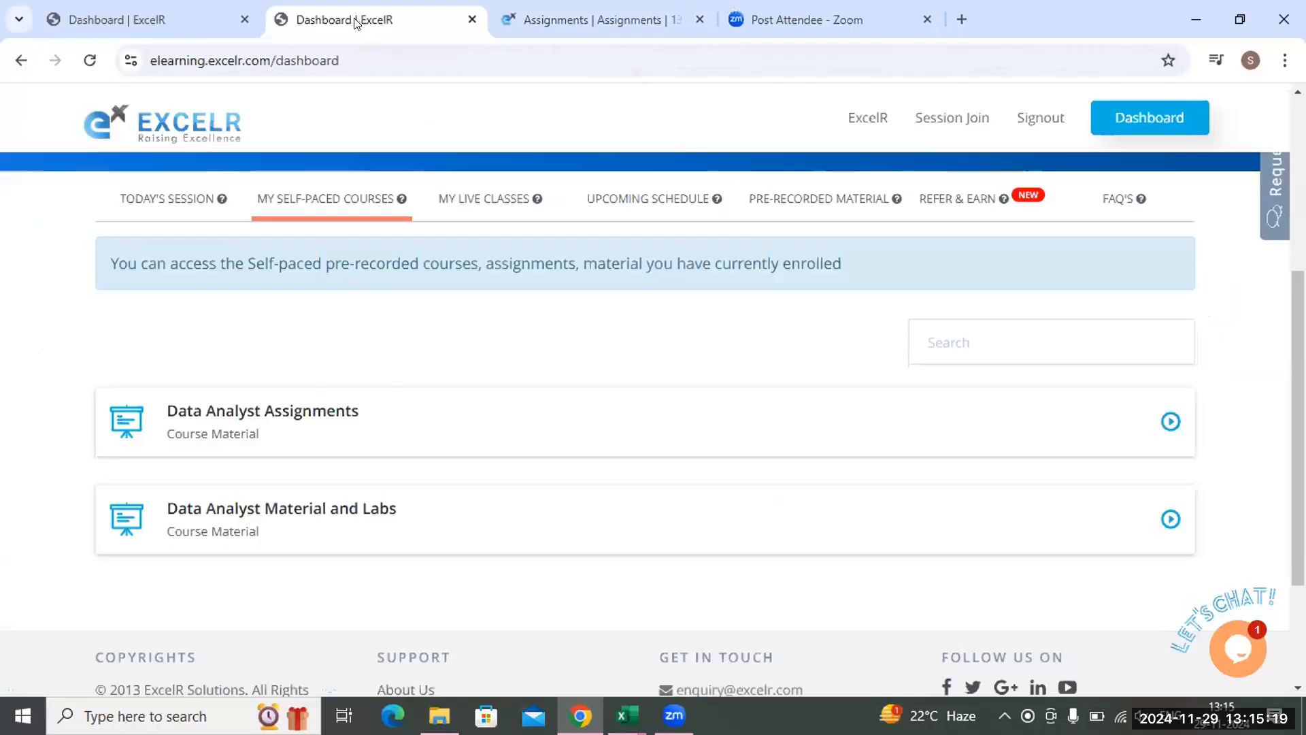
pyautogui.click(832, 206)
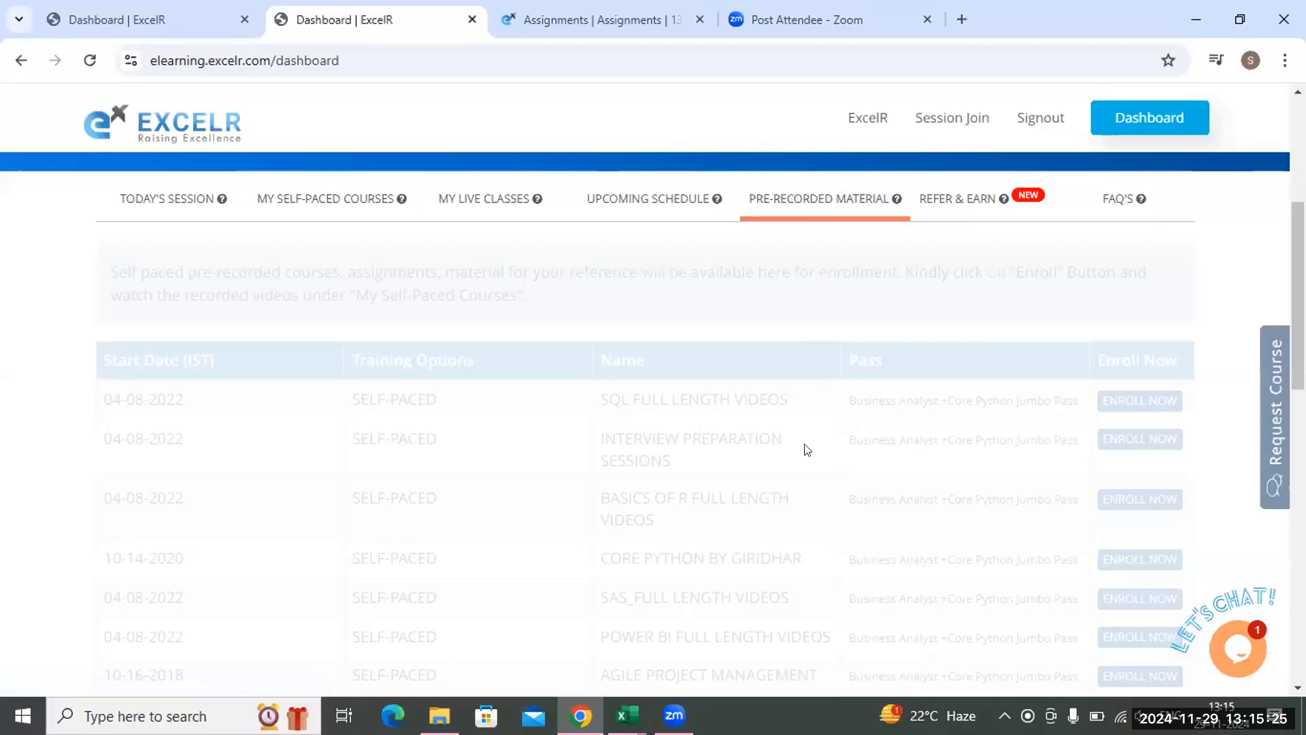
pyautogui.scroll(-4, 806, 448)
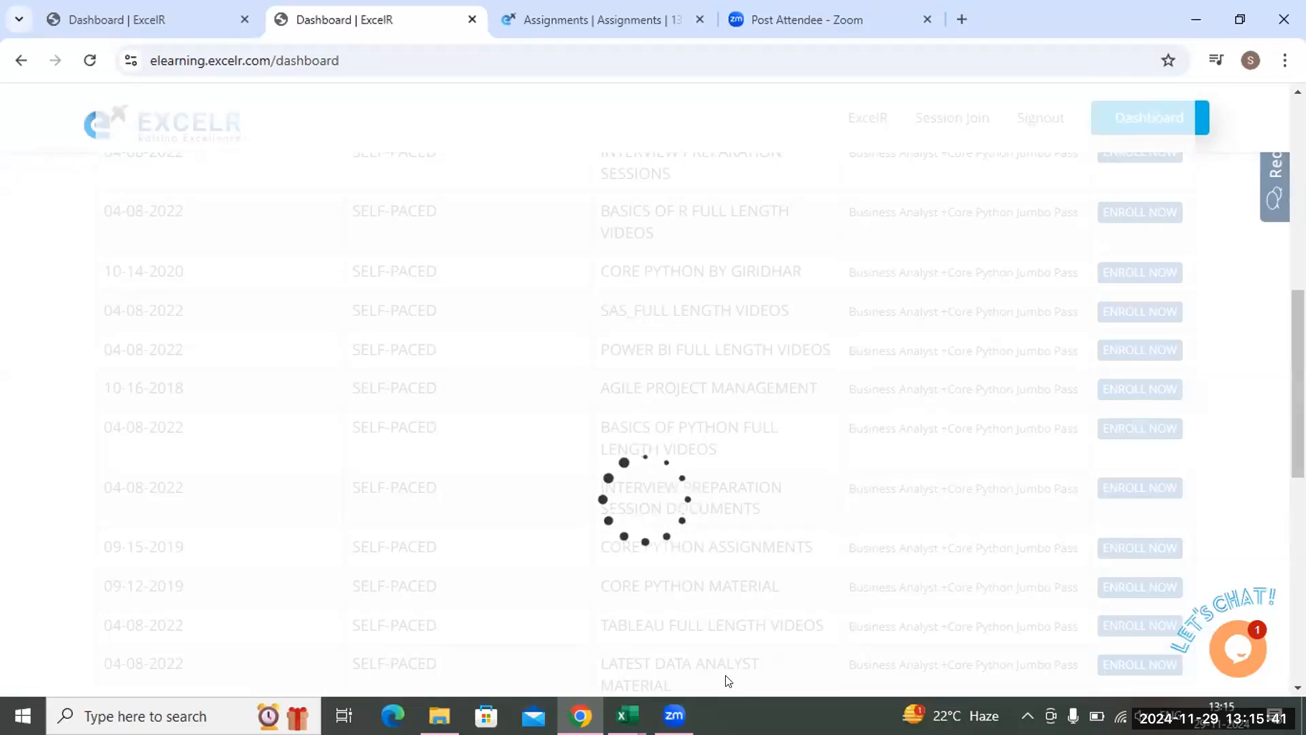
pyautogui.scroll(3, 1025, 296)
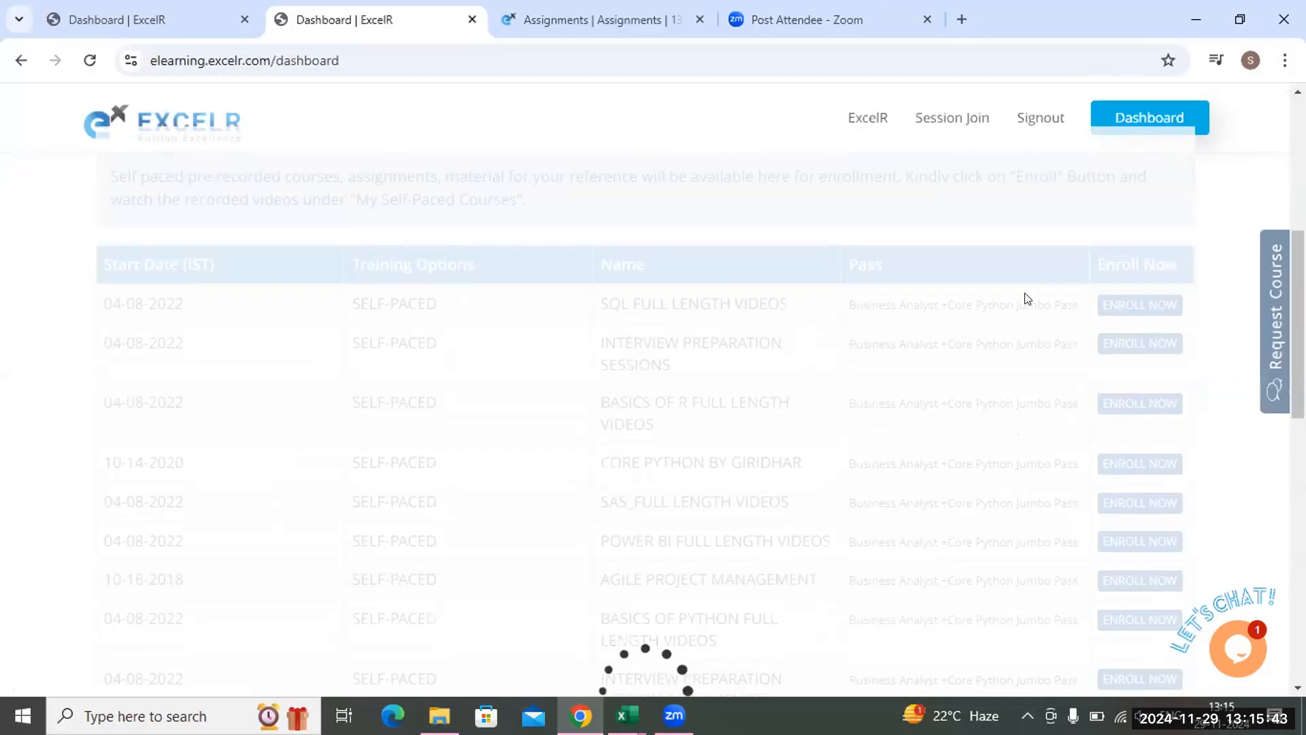
pyautogui.scroll(4, 1026, 296)
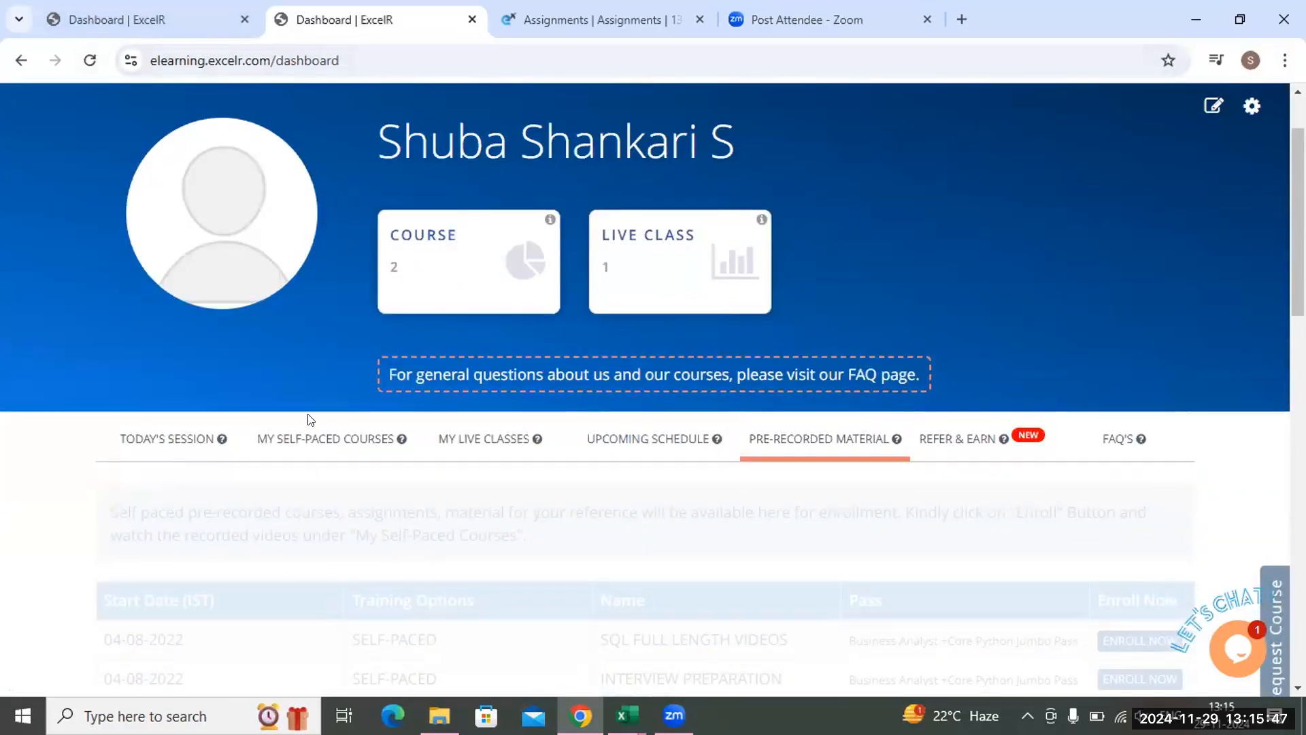
pyautogui.scroll(-5, 310, 419)
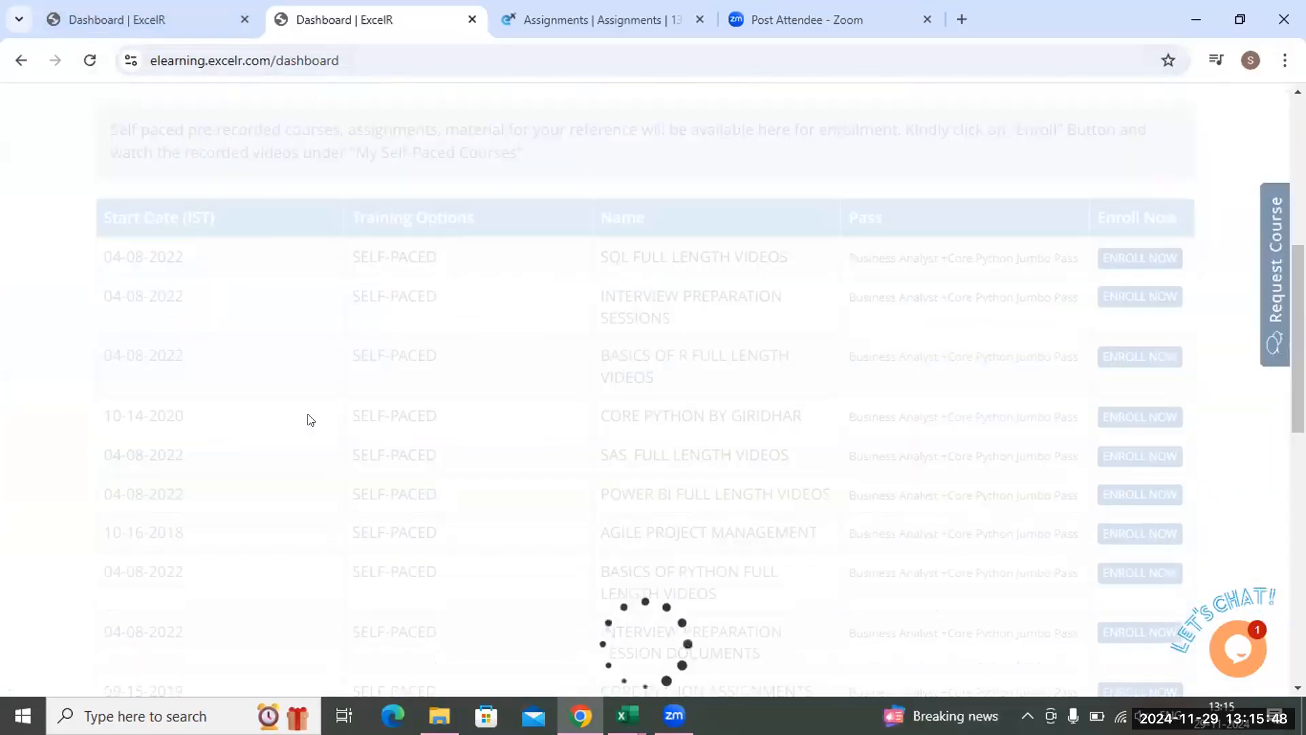
# Reload the dashboard page and bring up the pre-recorded material again
pyautogui.click(88, 59)
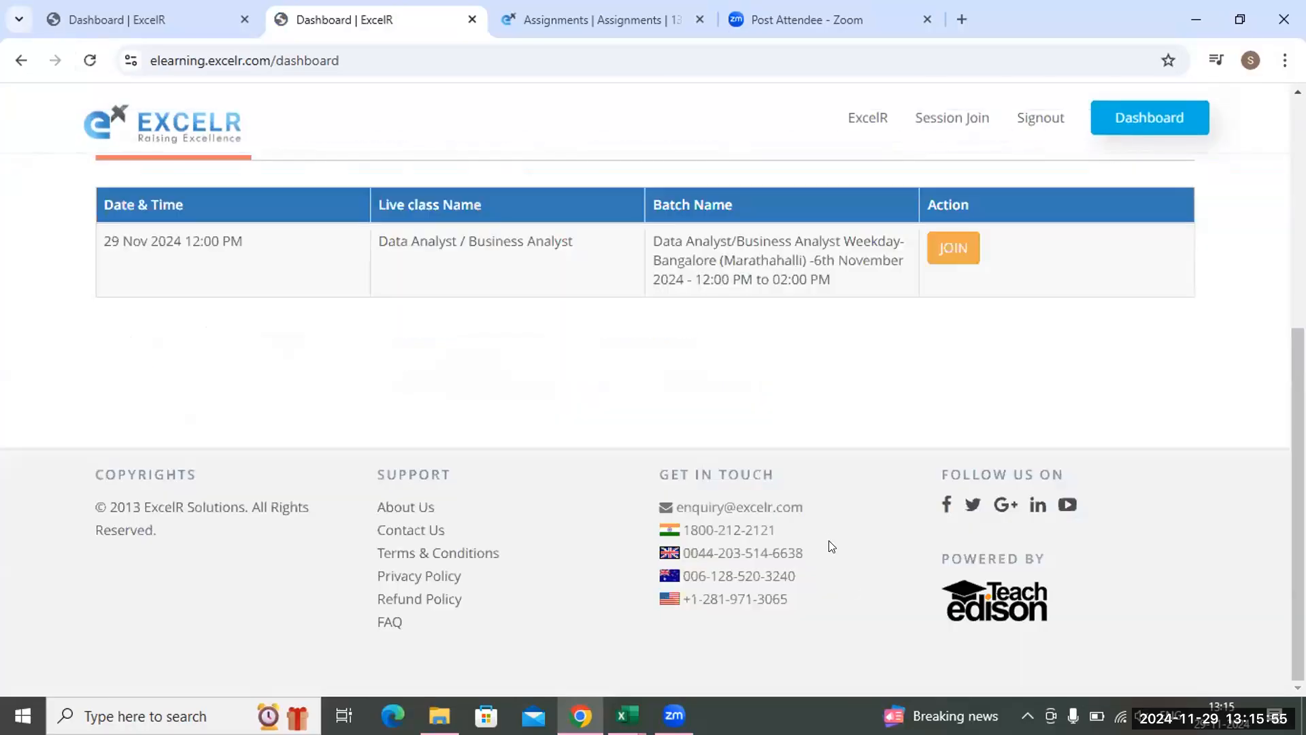
pyautogui.moveTo(827, 535); pyautogui.dragTo(846, 358)
pyautogui.scroll(3, 847, 369)
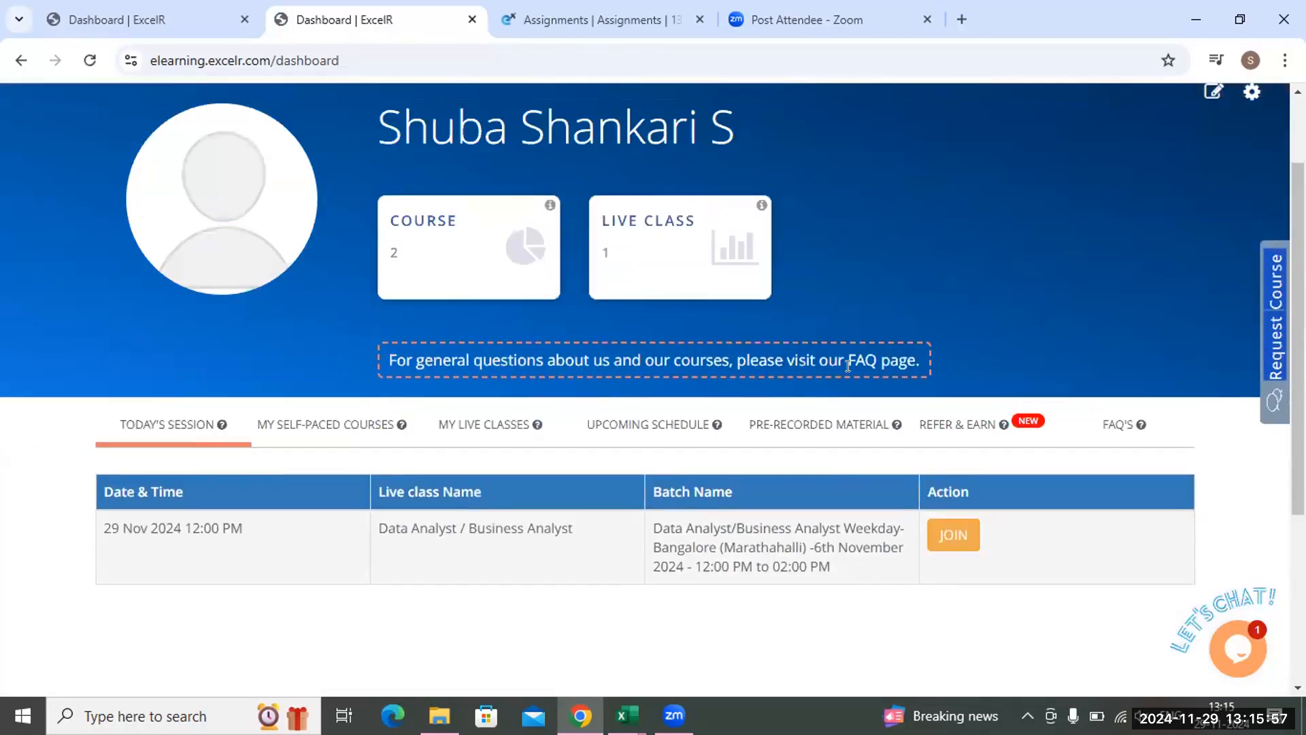
pyautogui.click(837, 424)
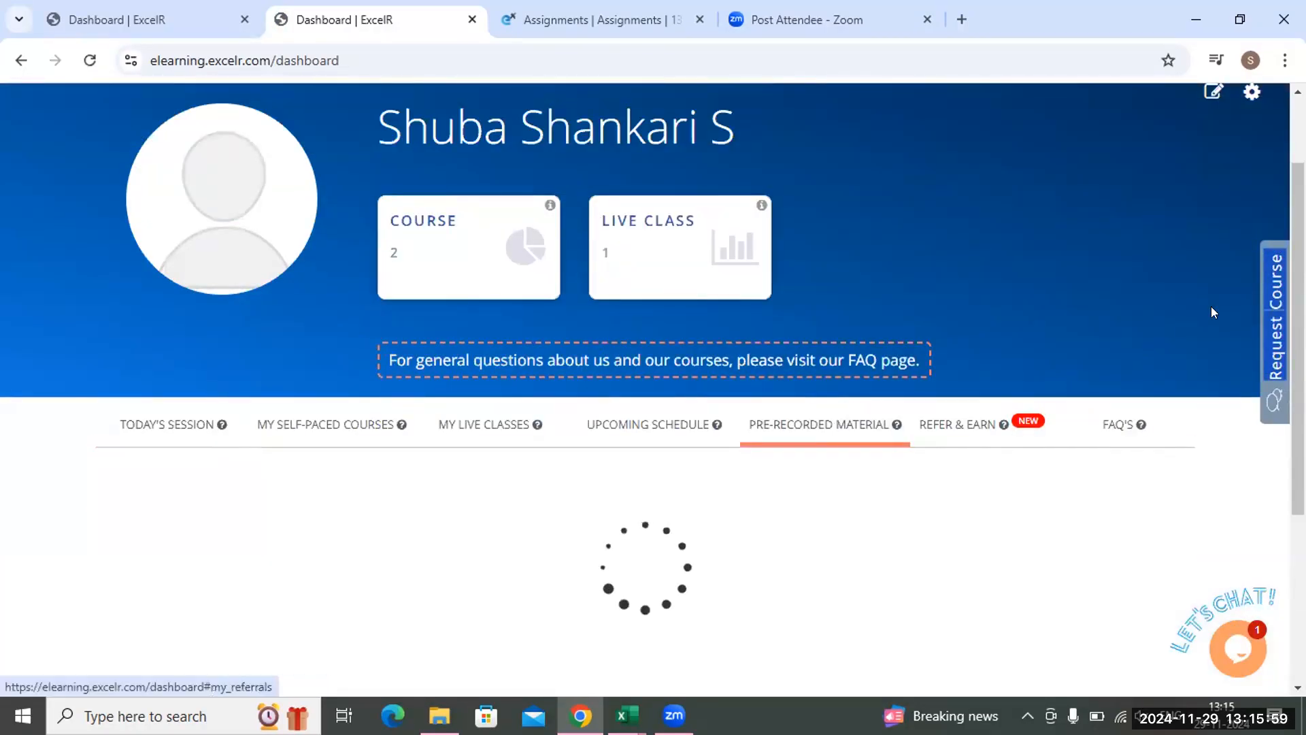
pyautogui.scroll(-2, 653, 408)
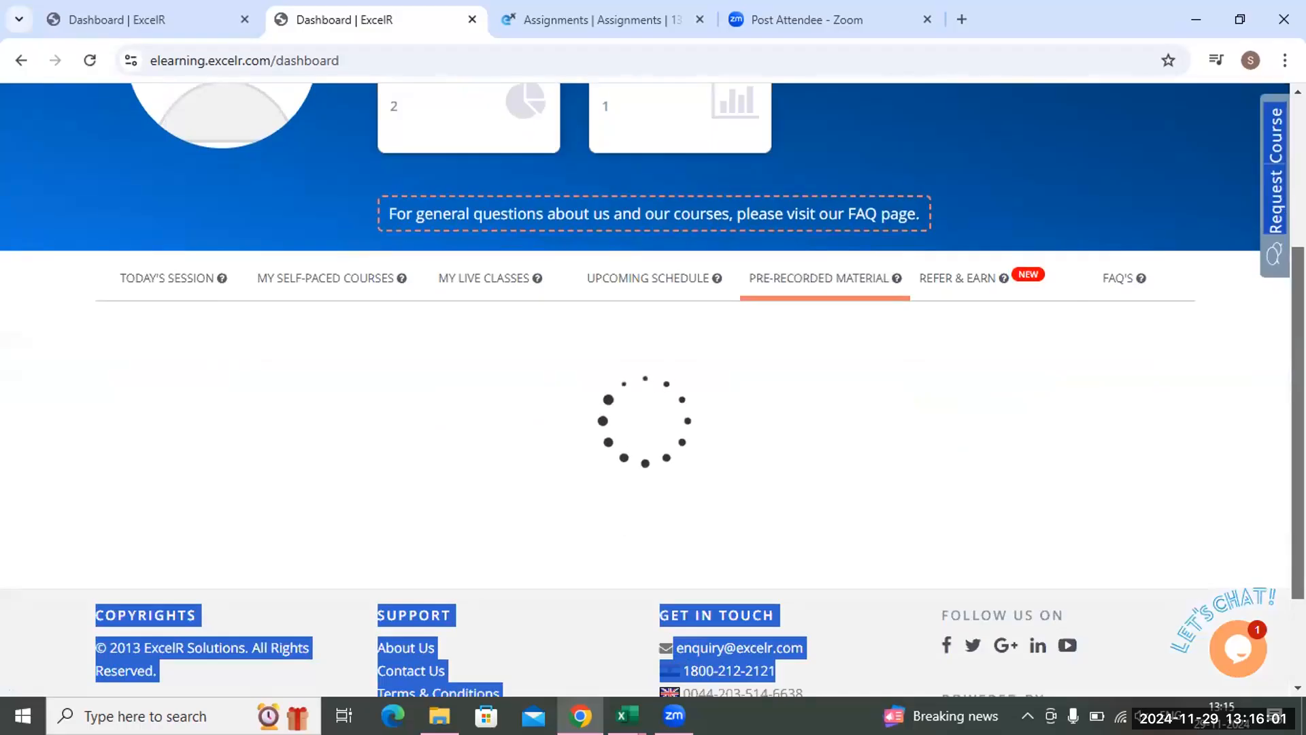
pyautogui.scroll(1, 998, 453)
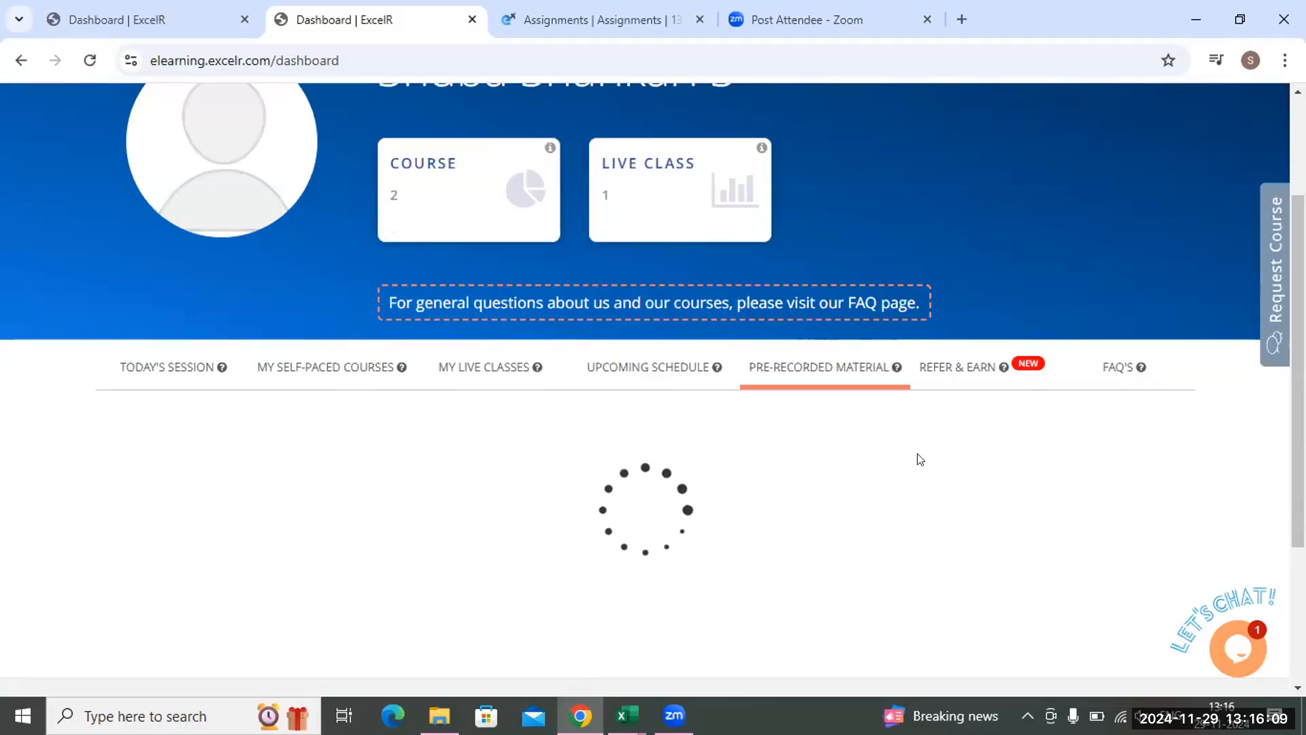
# Check the upcoming schedule in the other open dashboard page and return to the pre-recorded material
pyautogui.click(97, 22)
pyautogui.click(315, 22)
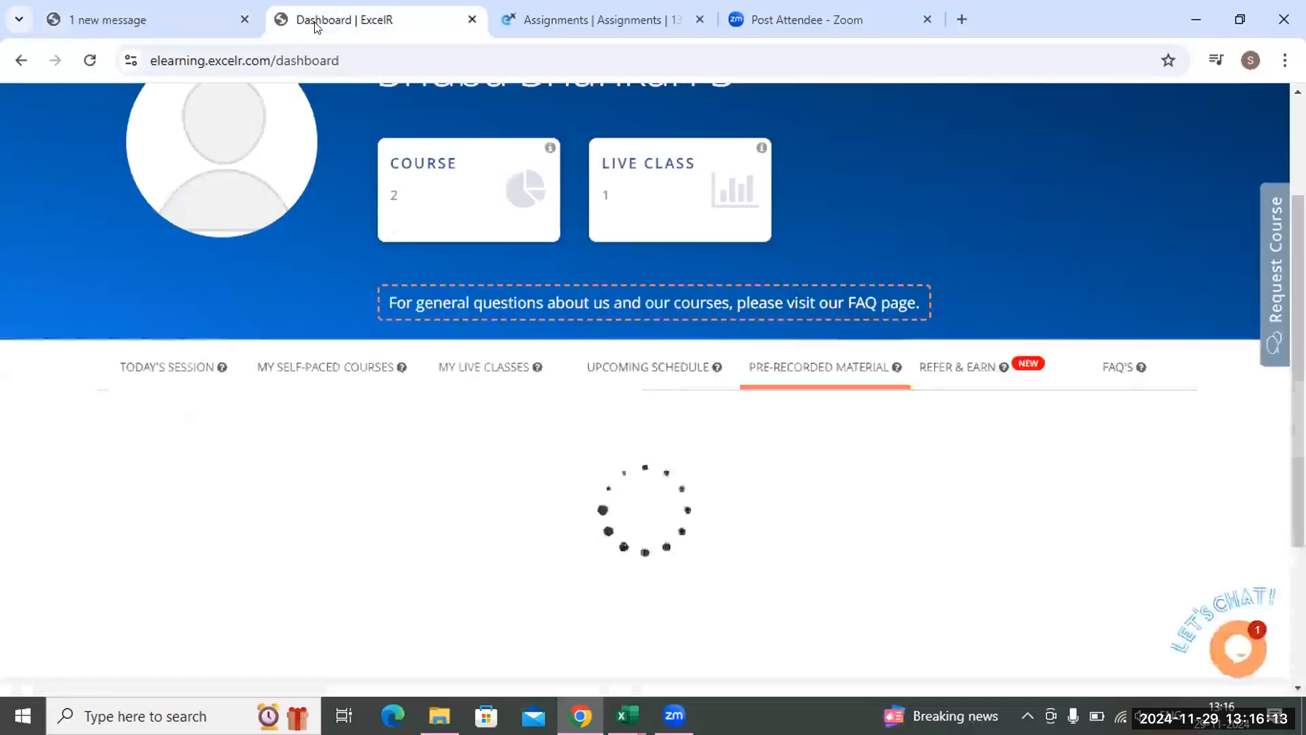
pyautogui.click(157, 22)
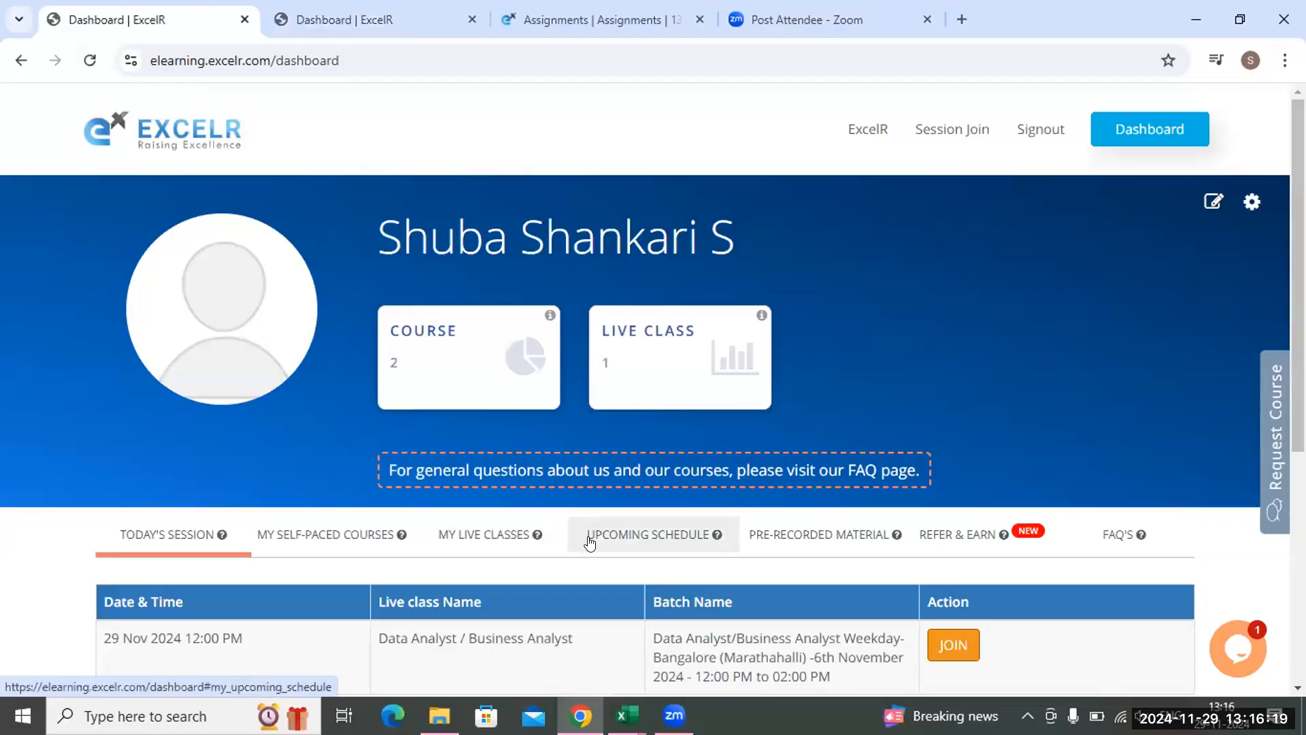
pyautogui.click(589, 541)
pyautogui.scroll(-1, 598, 541)
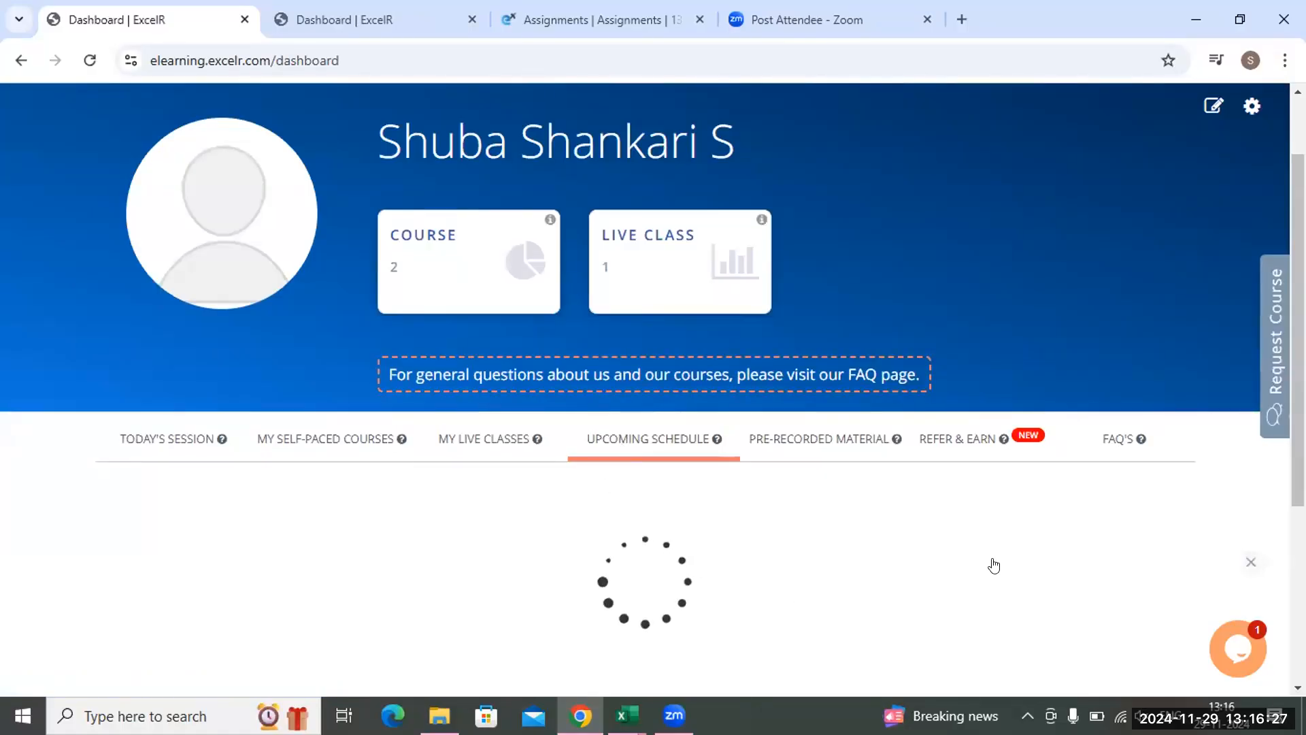
pyautogui.click(329, 21)
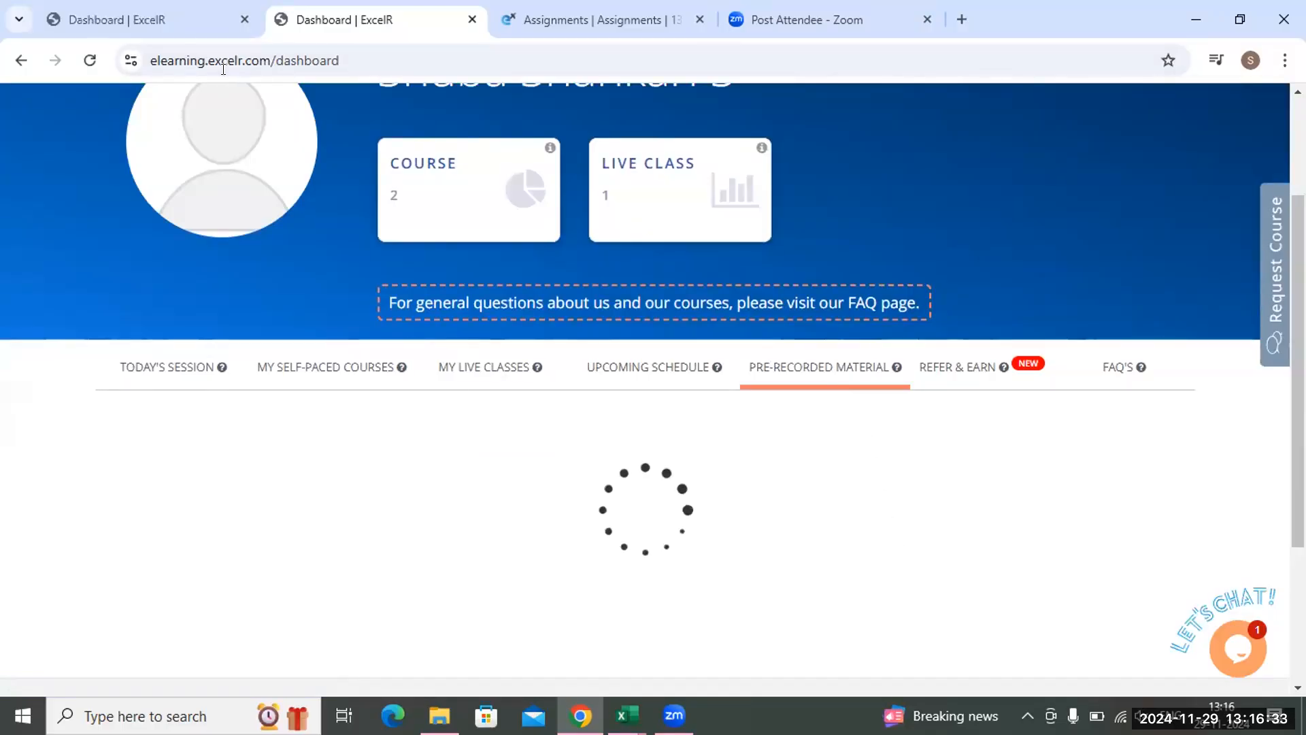
pyautogui.click(176, 25)
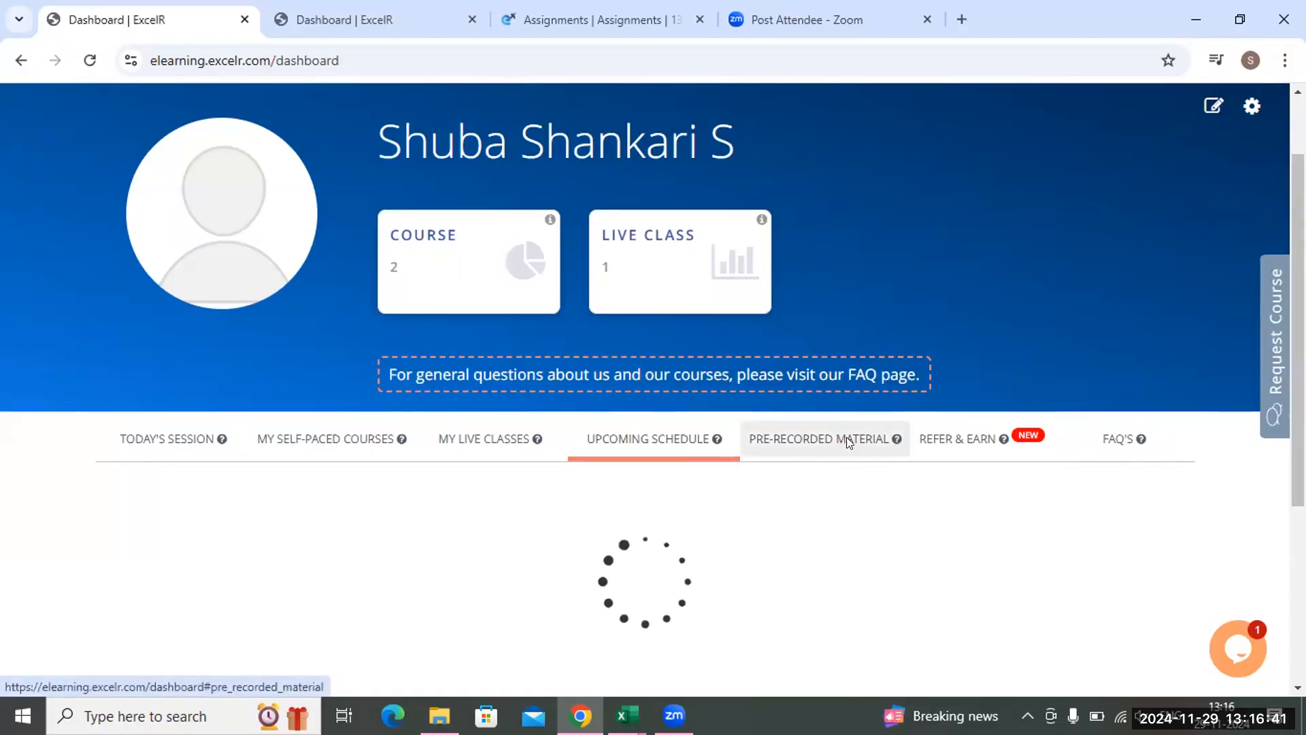
pyautogui.click(406, 22)
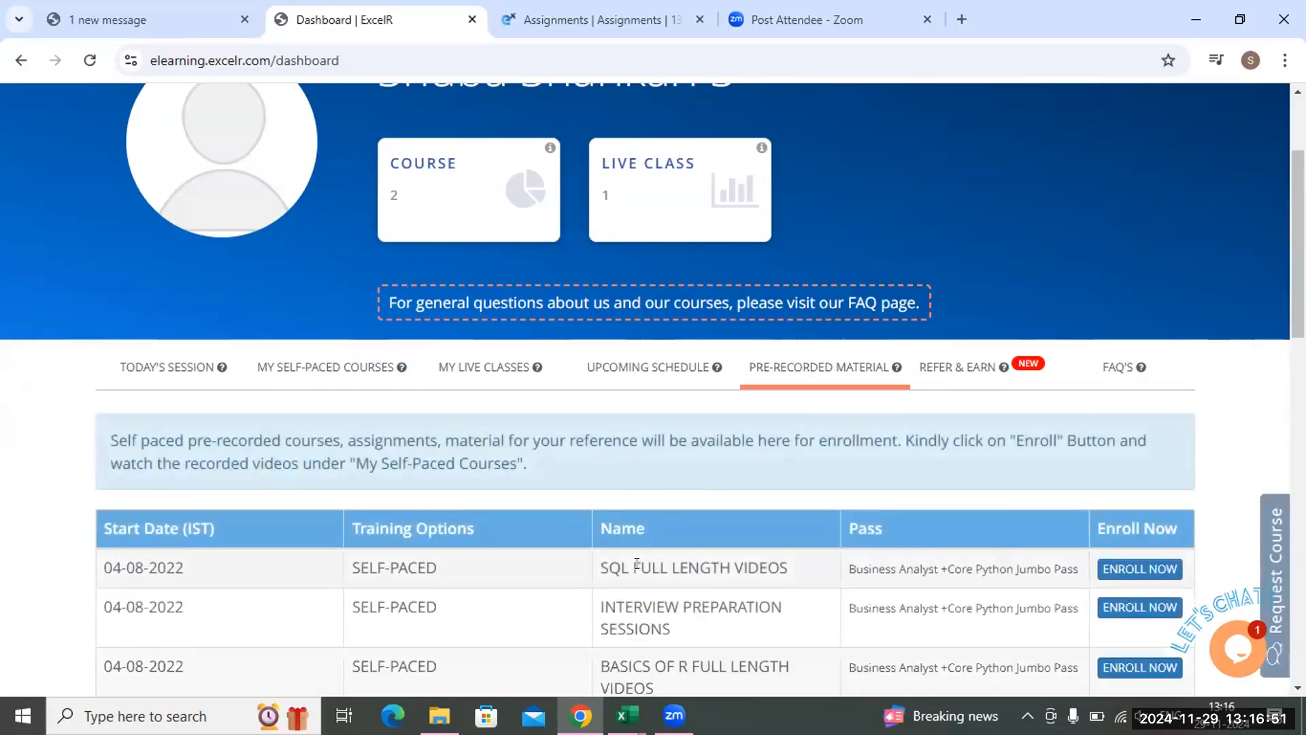
# Enroll in the Latest Data Analyst Material course from the pre-recorded material list
pyautogui.scroll(-1, 939, 500)
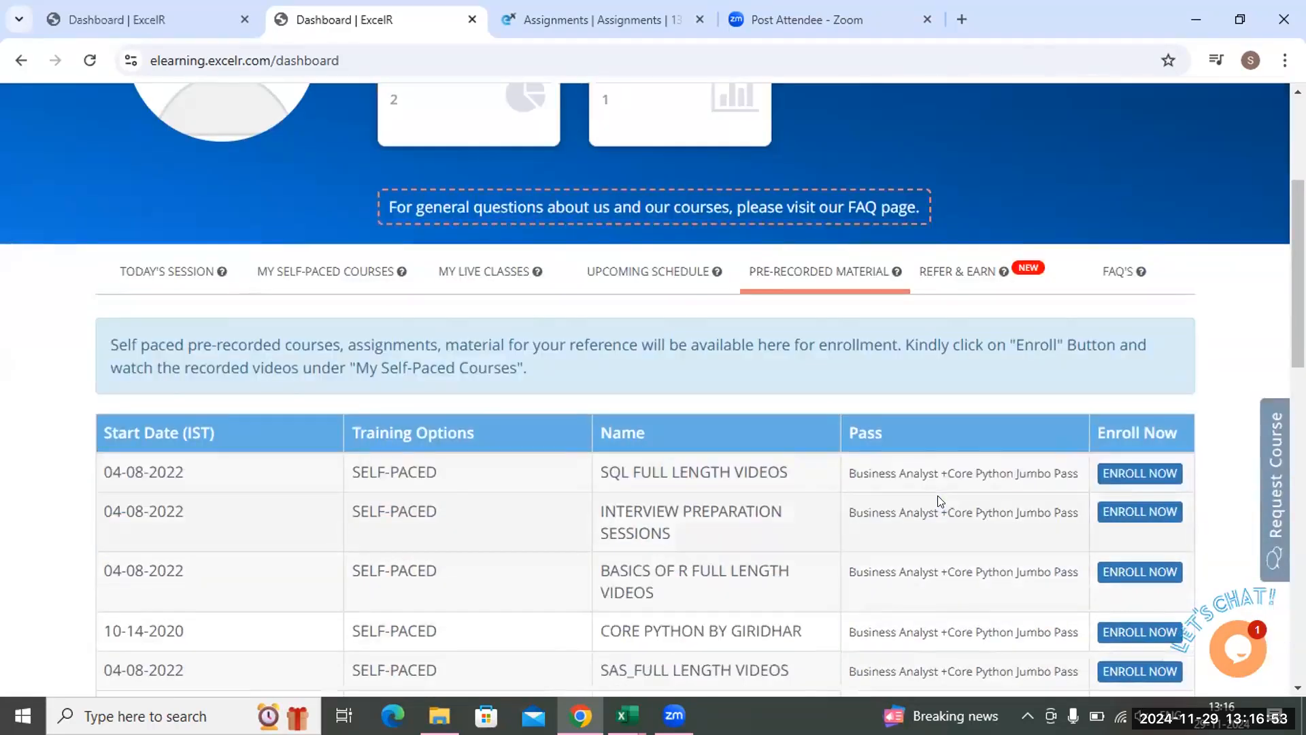
pyautogui.scroll(-2, 937, 495)
pyautogui.scroll(-2, 937, 495)
pyautogui.scroll(-3, 790, 554)
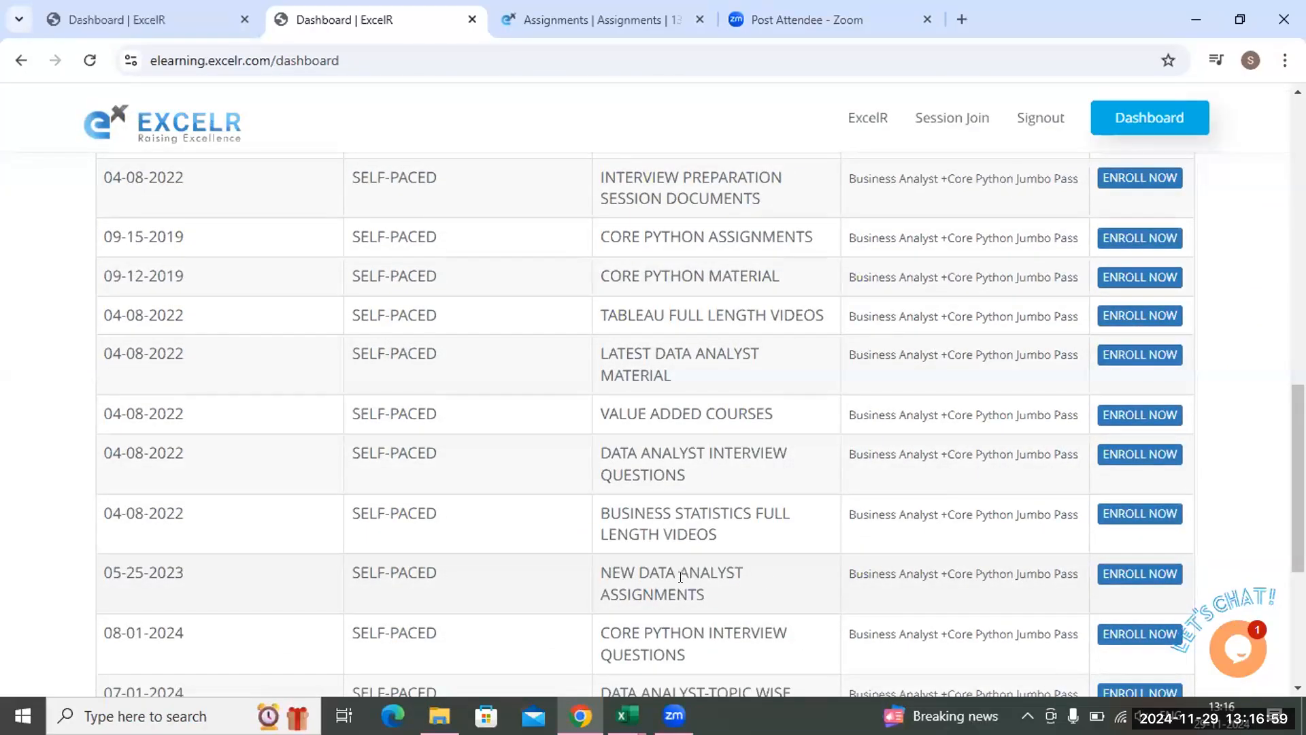
pyautogui.scroll(-1, 694, 607)
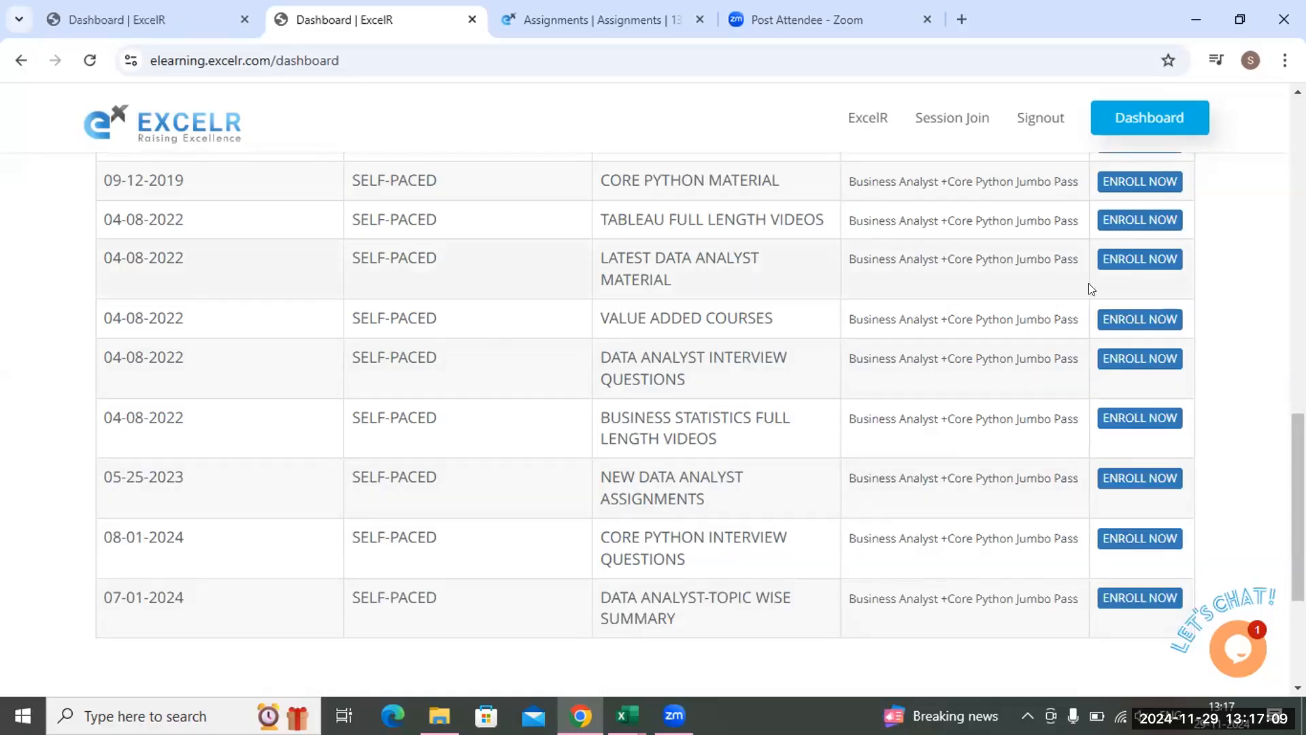
pyautogui.click(1143, 259)
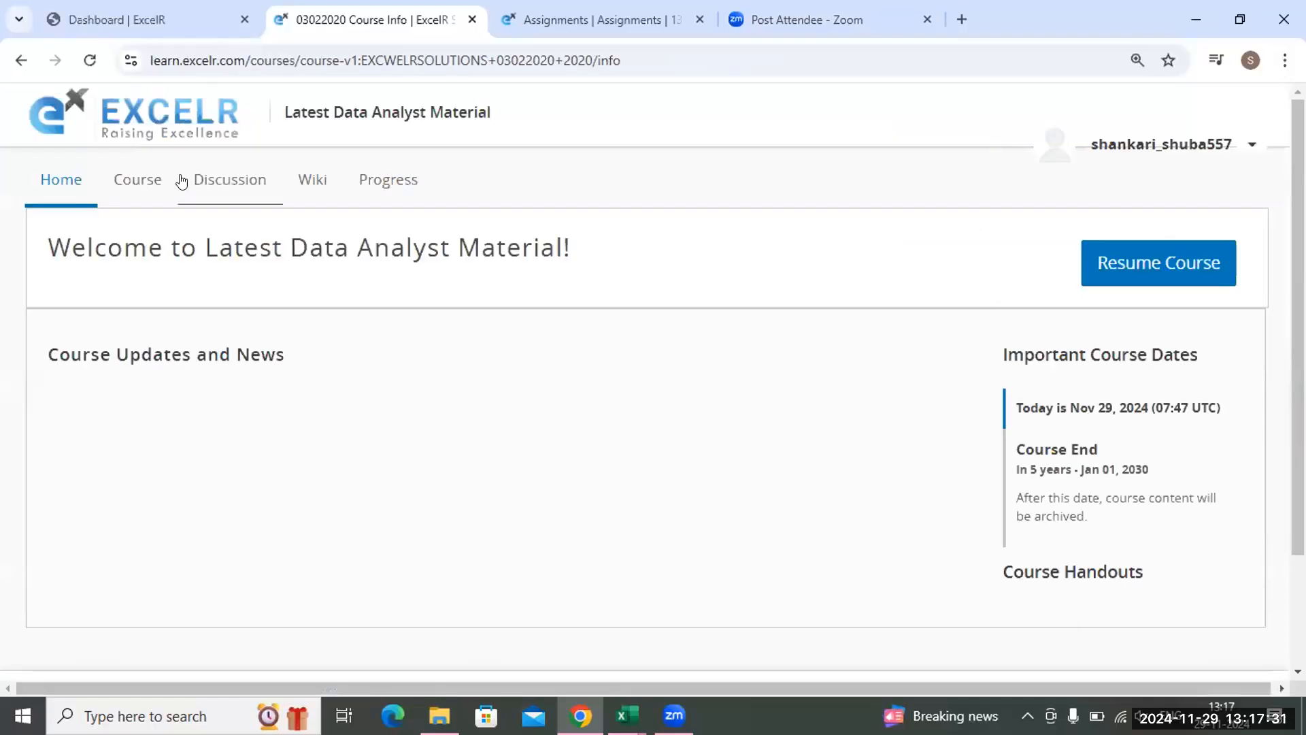
# Review the Daywise_Agenda in the Latest Data Analyst Material course content and open the Begineer's guide
pyautogui.click(136, 179)
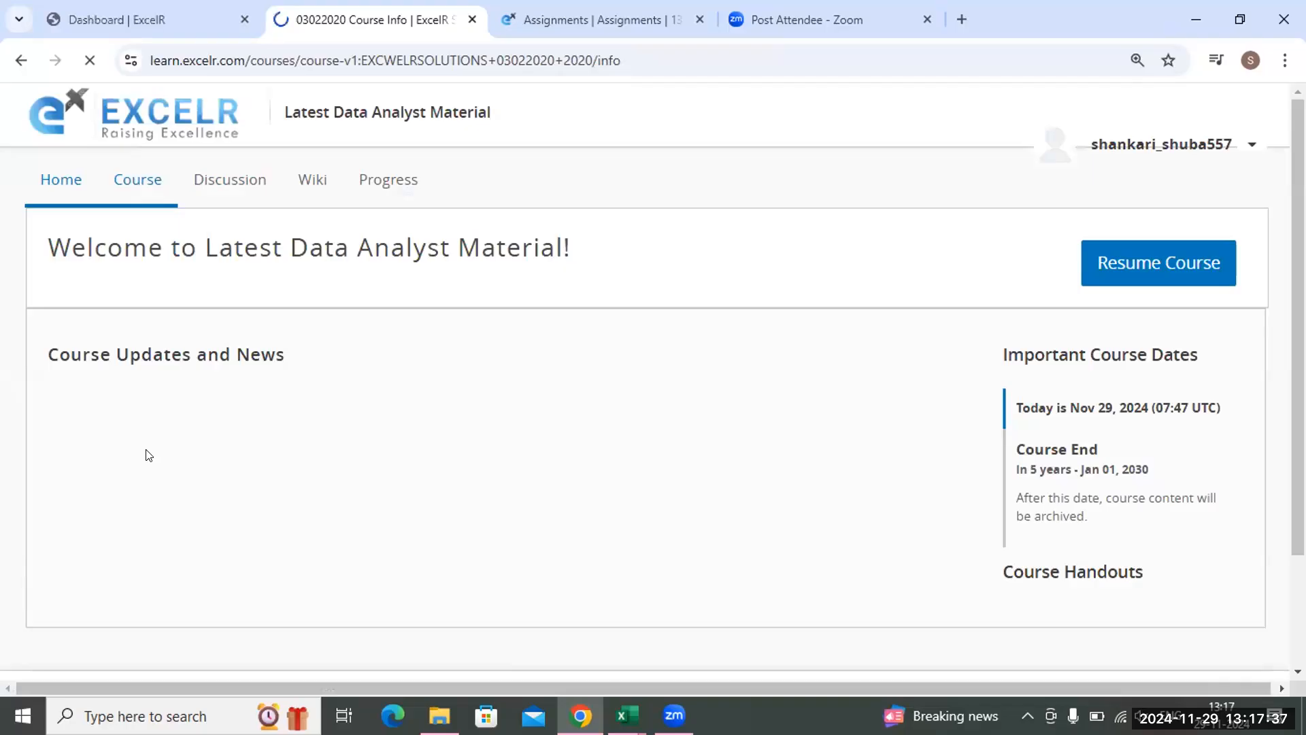
pyautogui.click(128, 205)
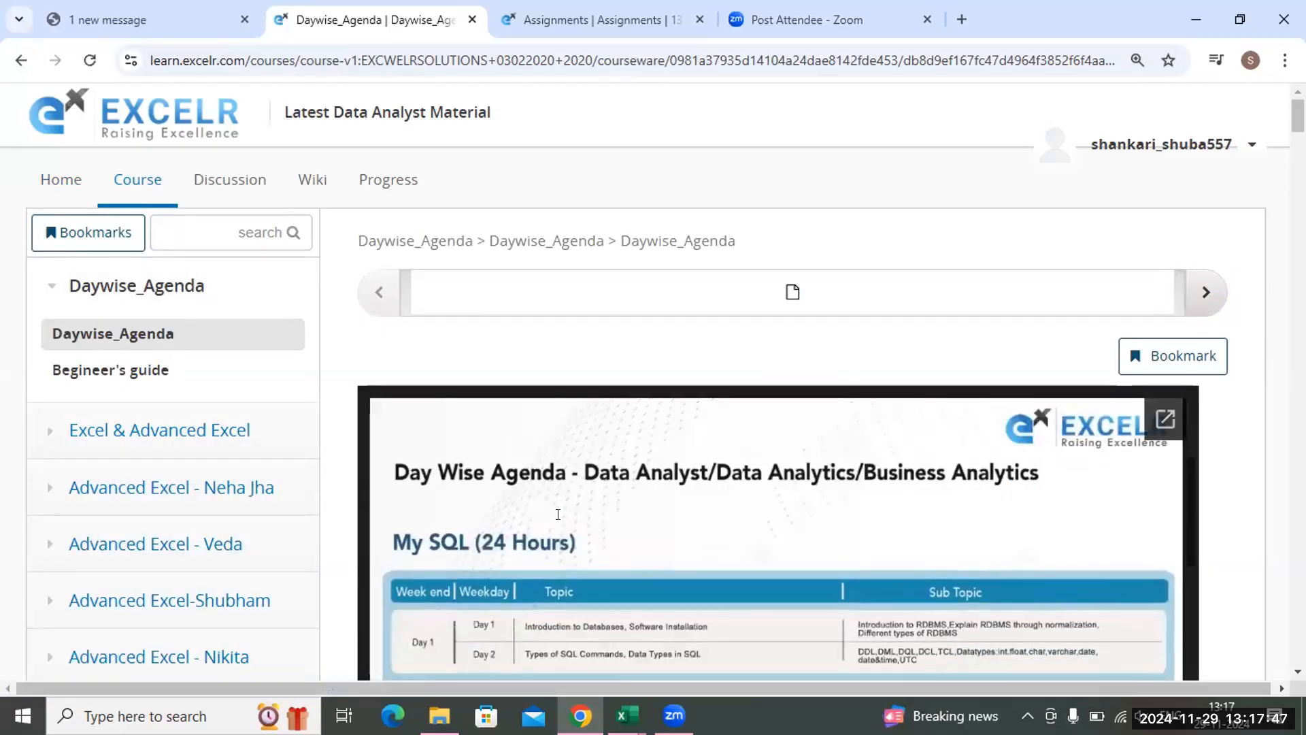
pyautogui.scroll(-5, 551, 488)
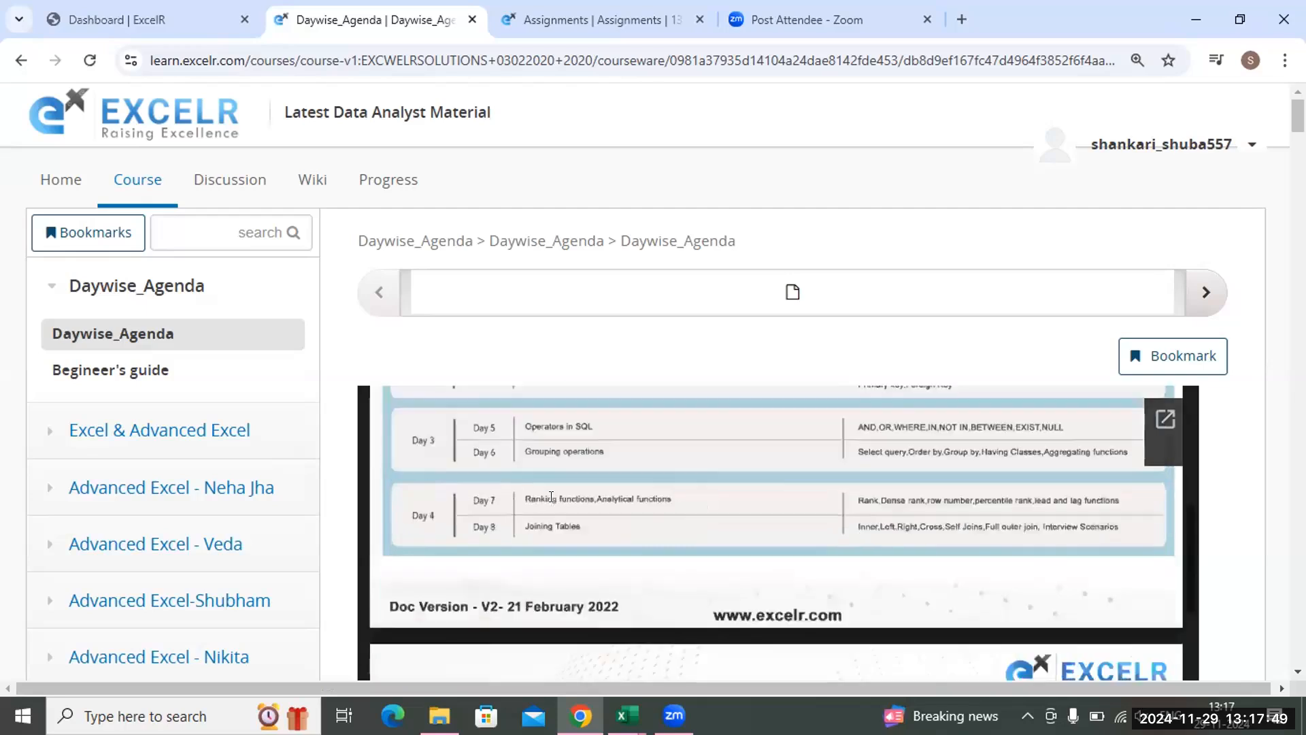
pyautogui.scroll(-10, 551, 496)
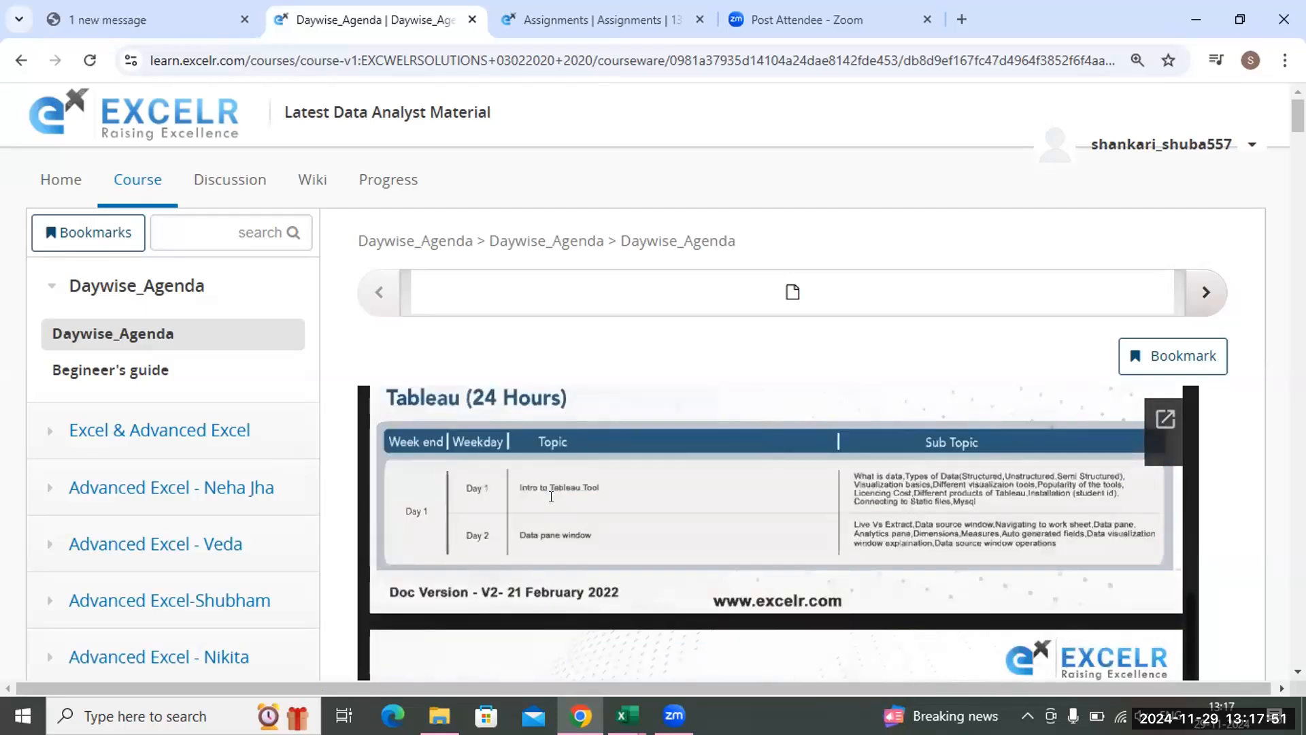
pyautogui.scroll(-3, 551, 497)
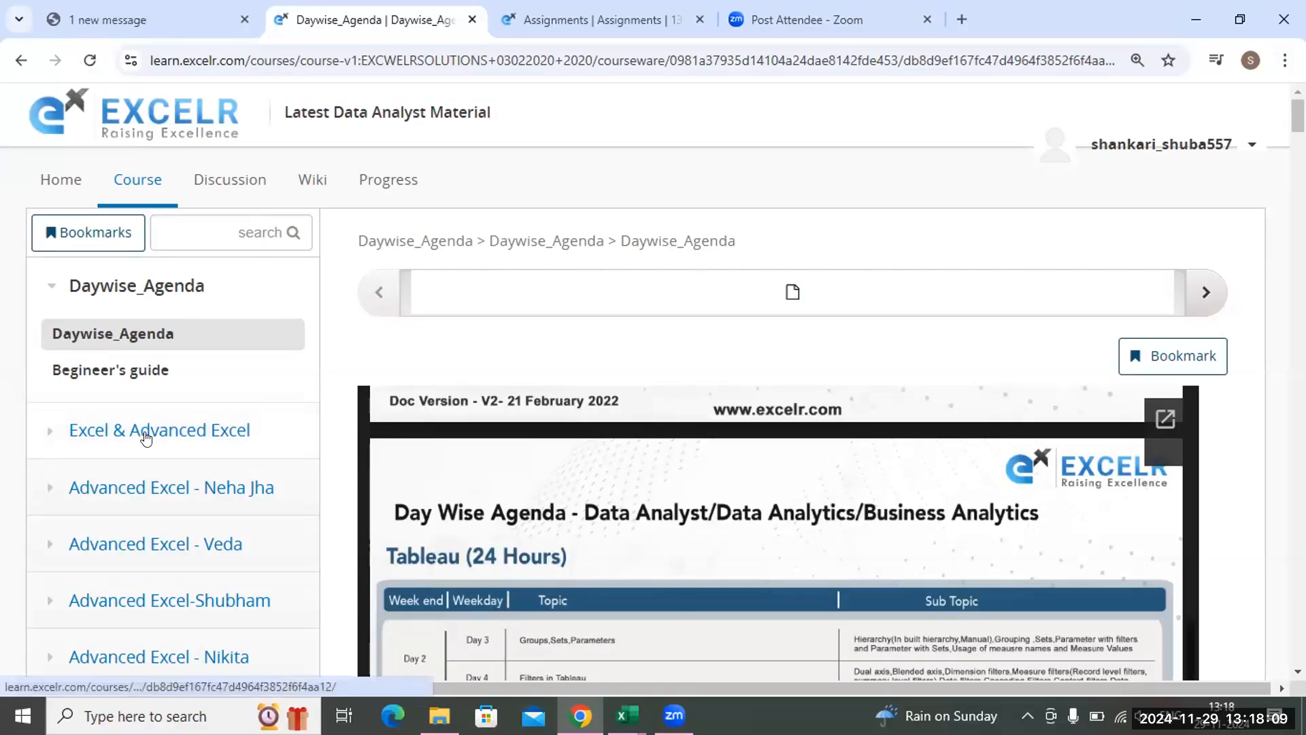
pyautogui.click(130, 377)
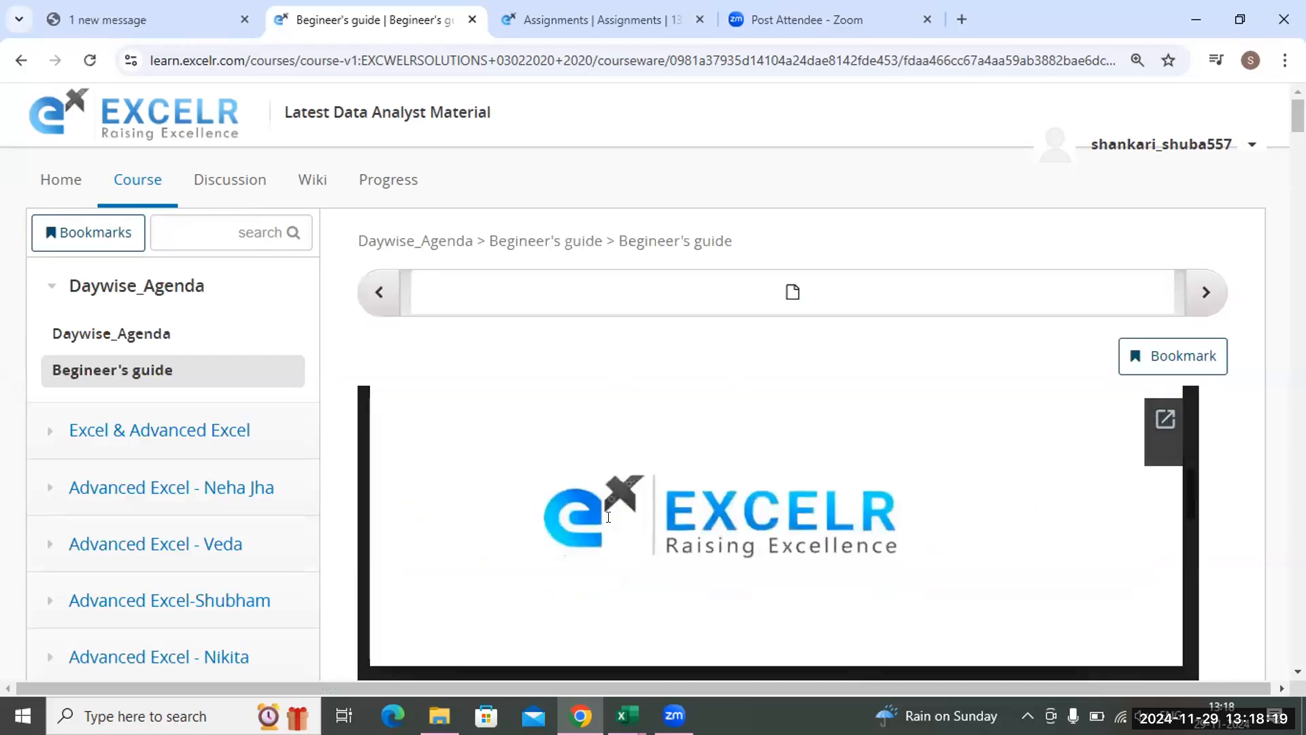
# Read the Begineer's guide from the E-Learning Portal login pages through the General Queries section
pyautogui.scroll(-4, 605, 517)
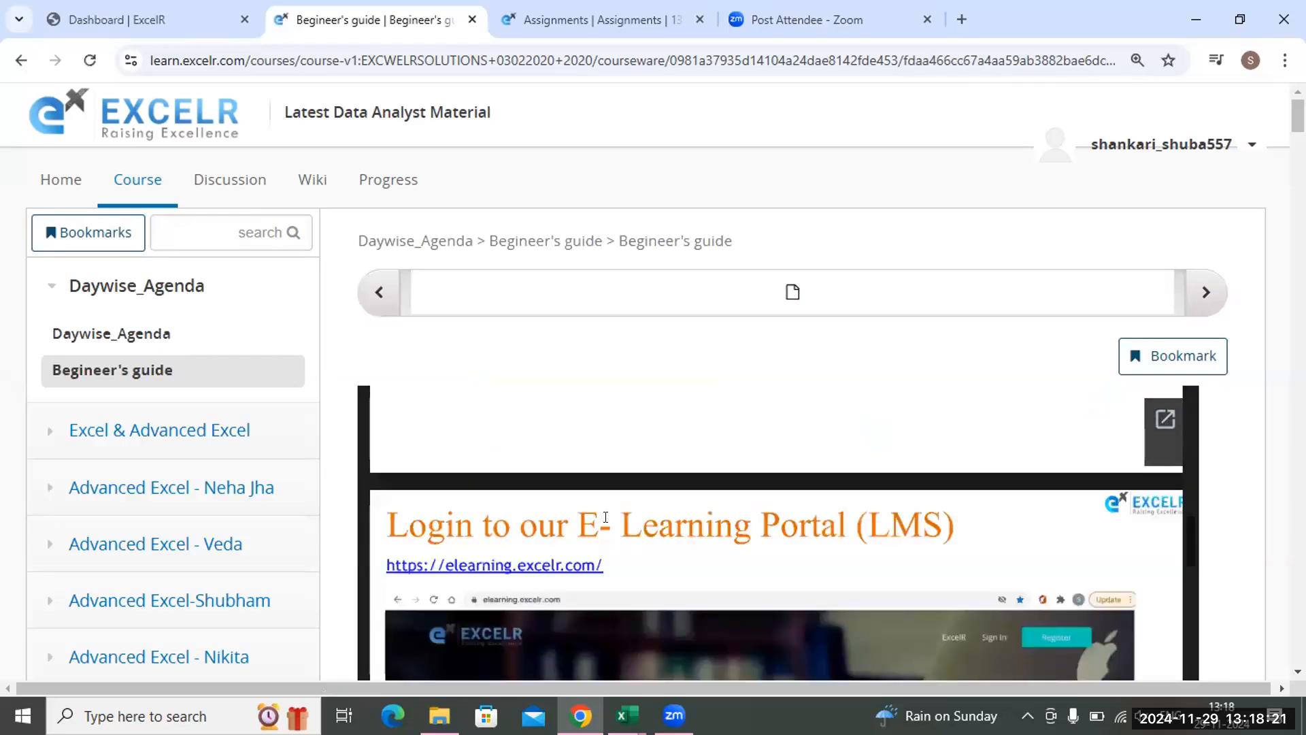
pyautogui.scroll(-2, 604, 527)
pyautogui.scroll(-5, 604, 528)
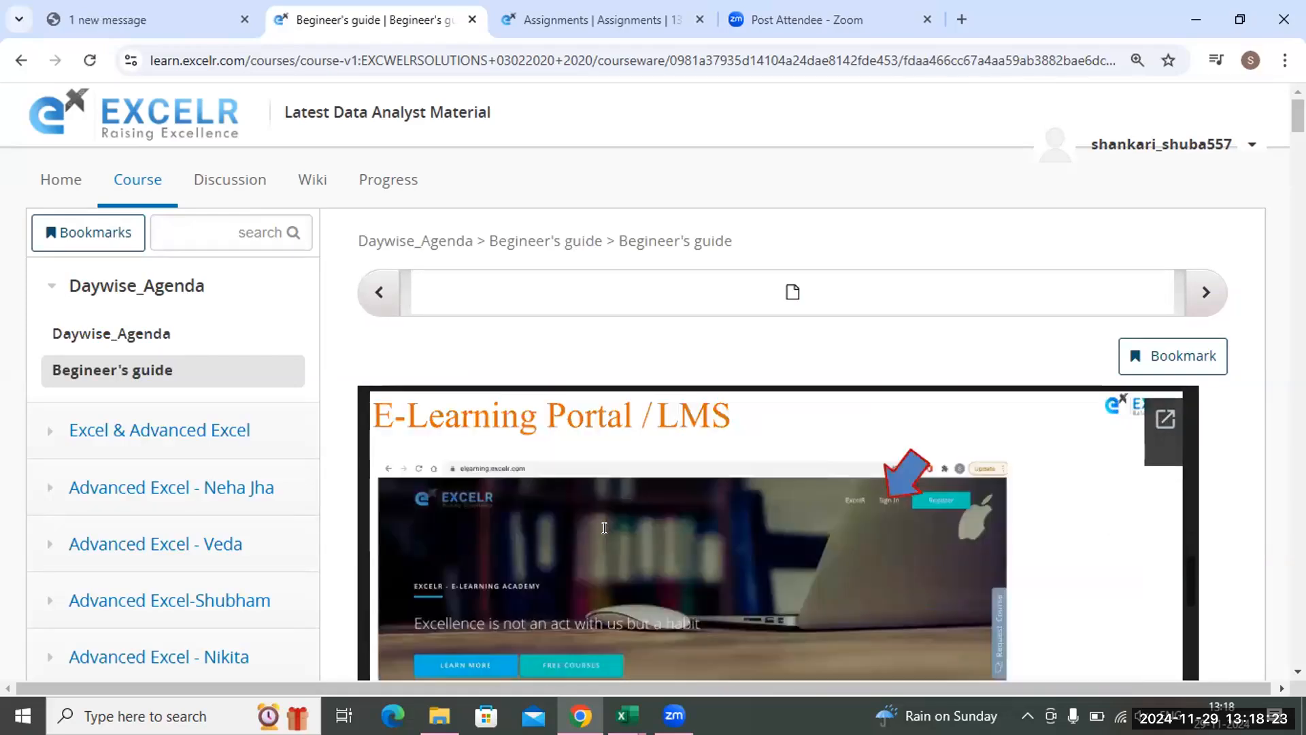
pyautogui.scroll(-8, 604, 534)
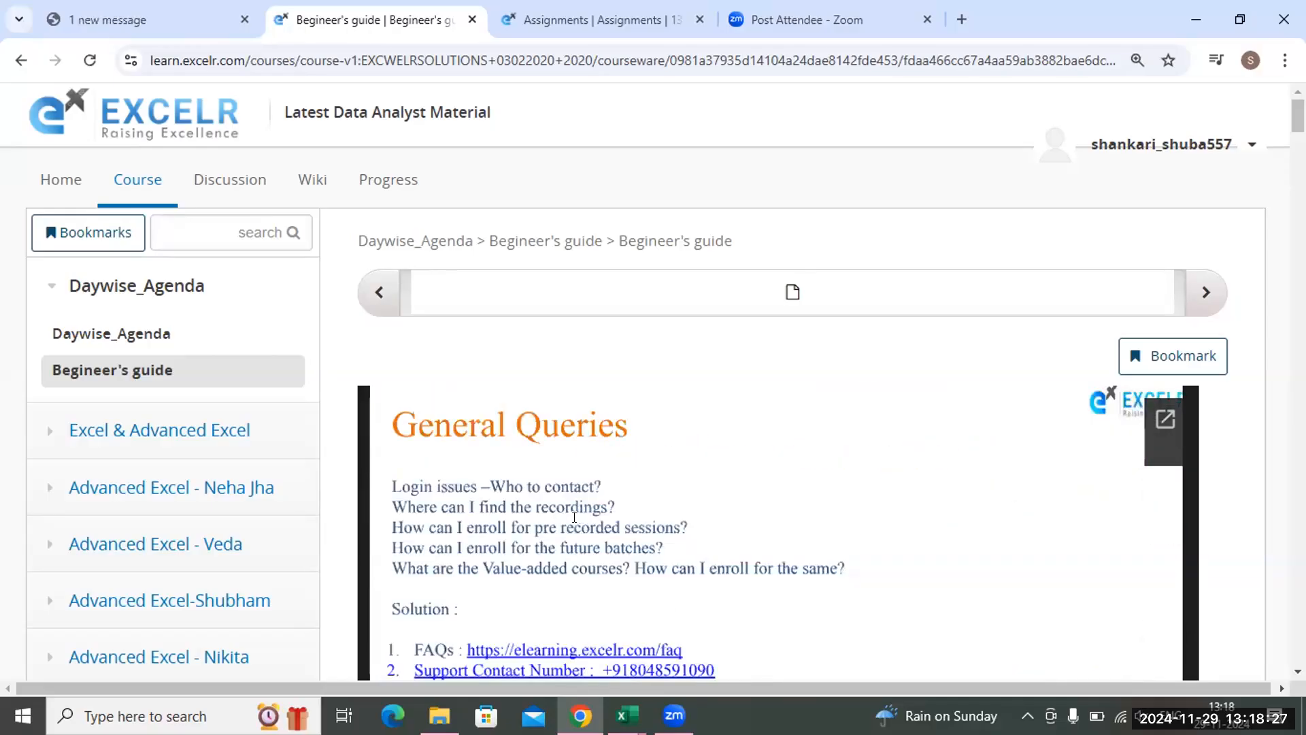
pyautogui.scroll(-5, 576, 523)
pyautogui.scroll(-3, 574, 528)
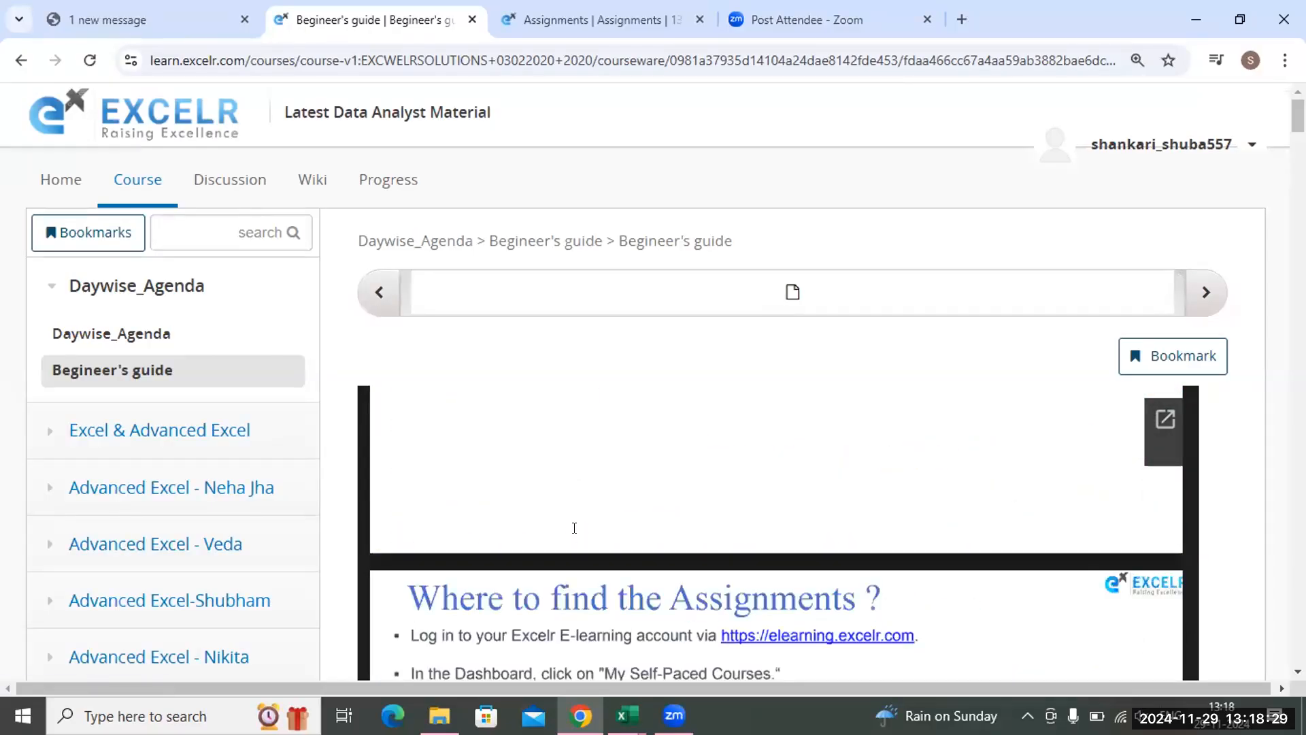
# Read the guide's instructions on where to find the assignments and how to enroll in their folders
pyautogui.scroll(-2, 574, 528)
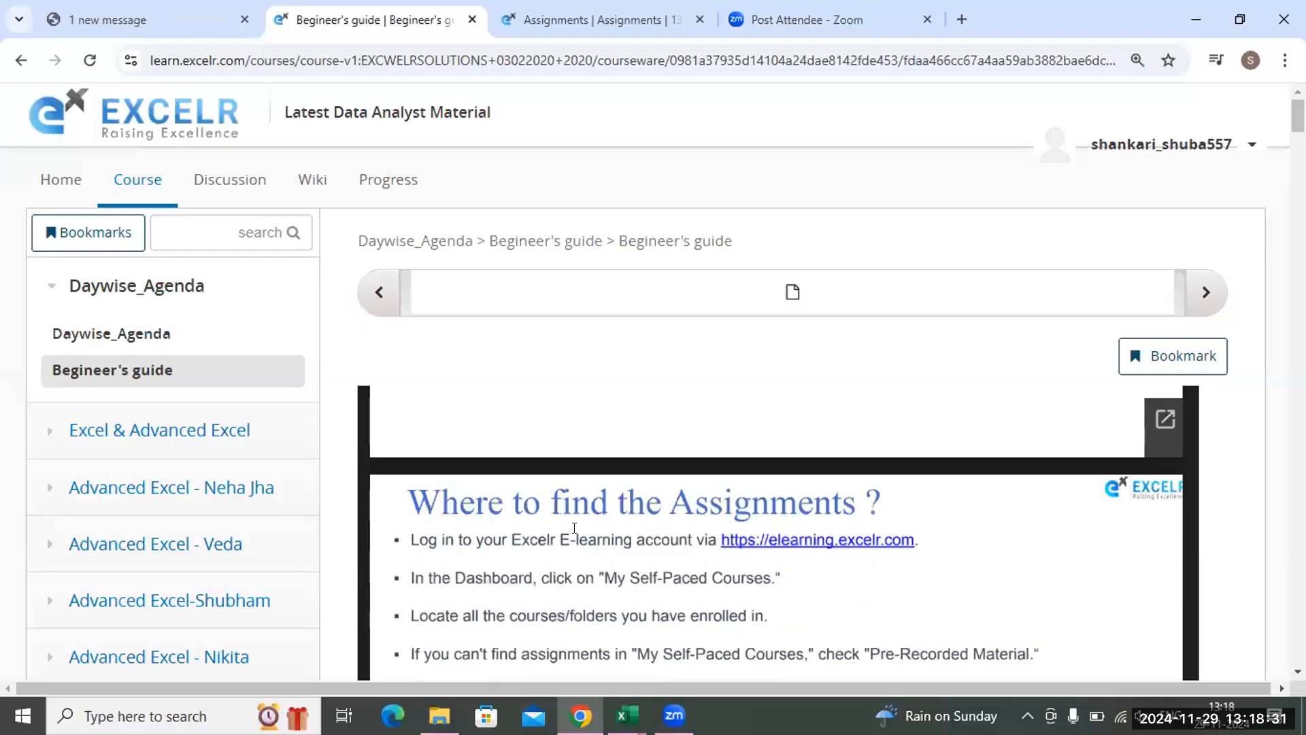
pyautogui.scroll(-2, 574, 527)
pyautogui.scroll(-2, 574, 529)
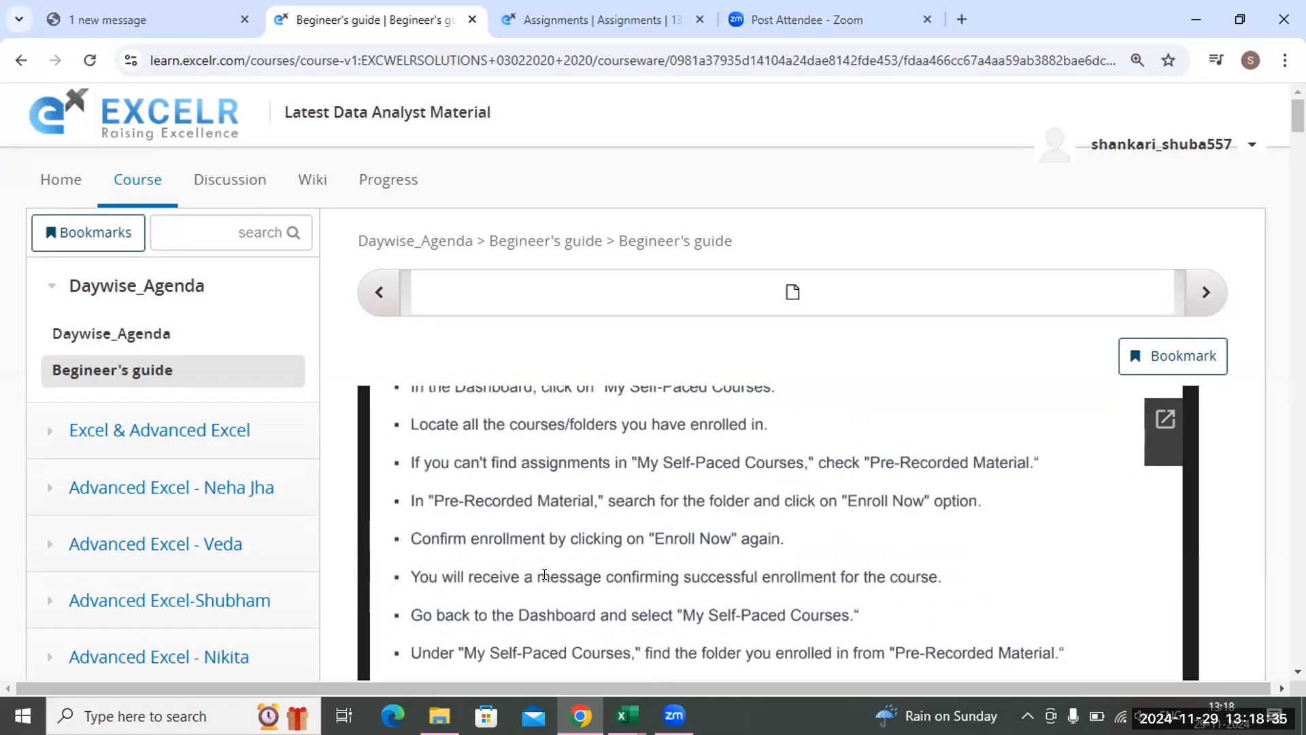
pyautogui.scroll(-5, 516, 529)
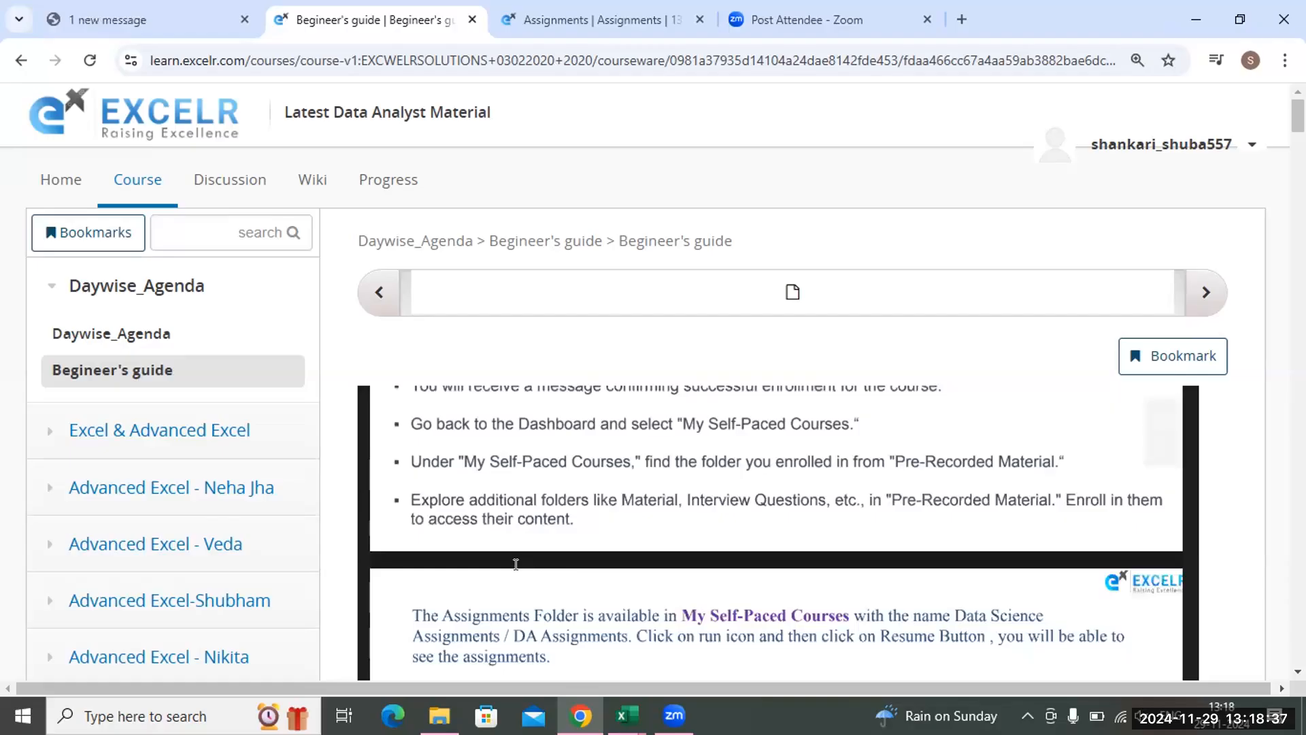
pyautogui.scroll(-2, 516, 564)
pyautogui.scroll(-8, 515, 564)
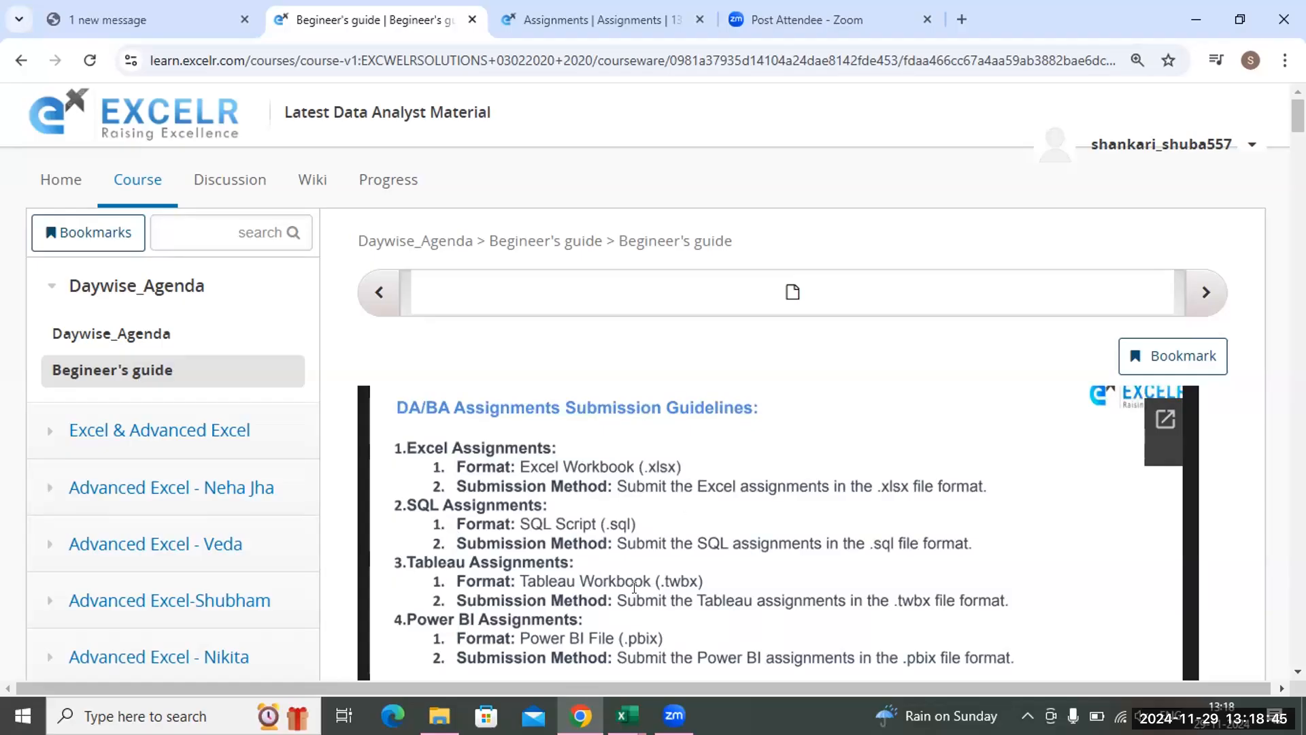
# Review the assignment guidelines, highlight the Excel team's phone numbers in the Assignments Team contact details, and close the browser
pyautogui.scroll(-3, 634, 587)
pyautogui.scroll(-2, 634, 587)
pyautogui.scroll(-3, 634, 587)
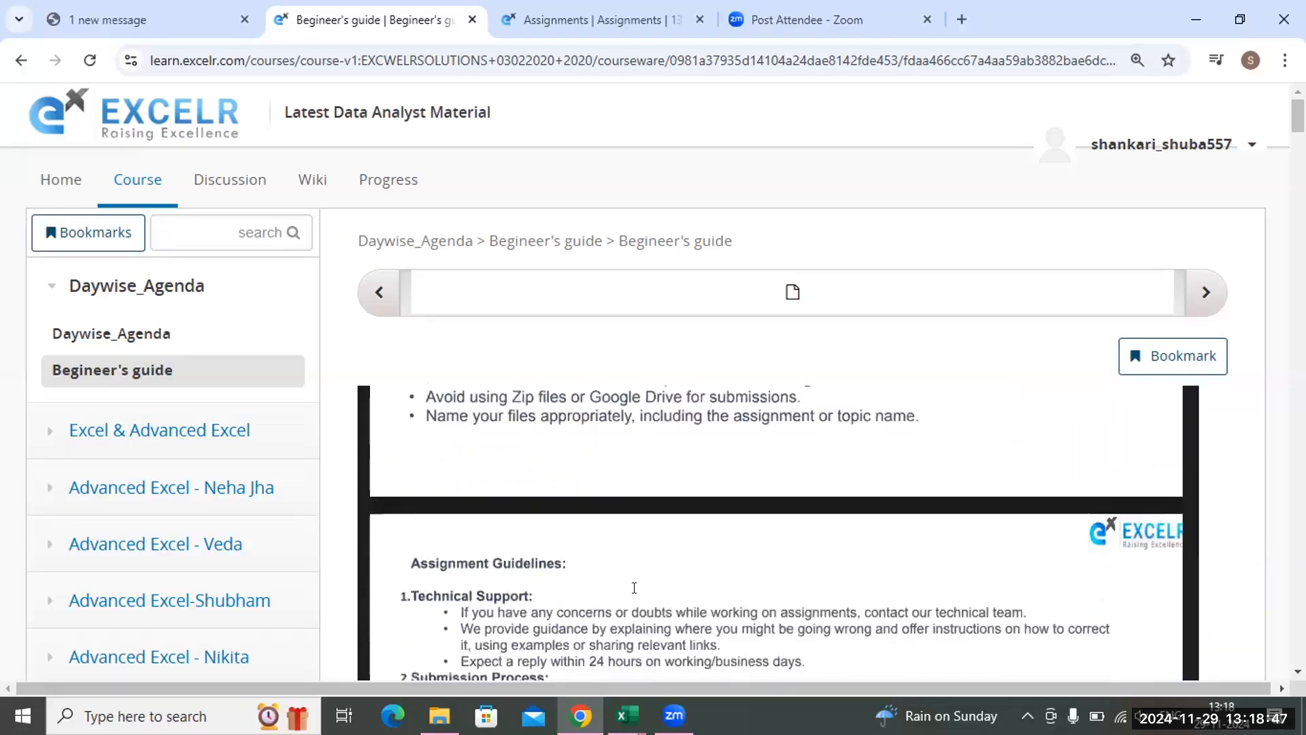
pyautogui.scroll(-4, 634, 587)
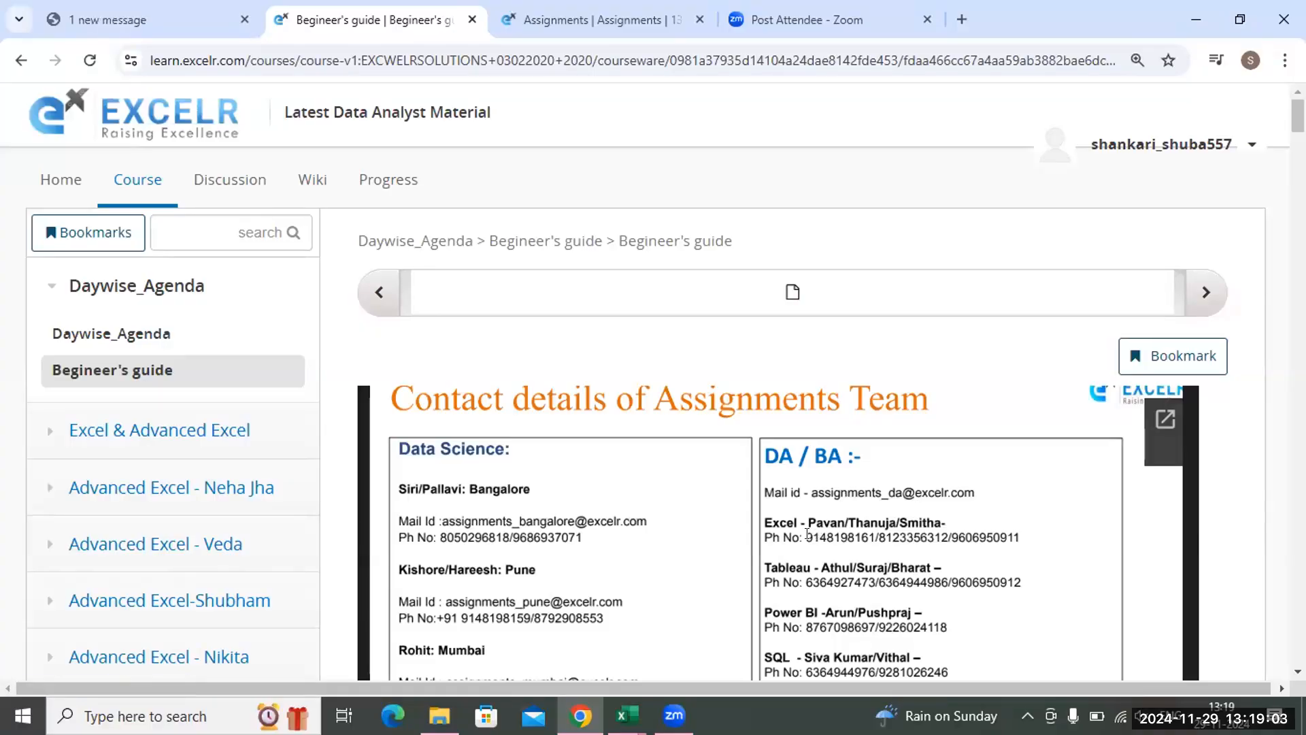
pyautogui.doubleClick(956, 538)
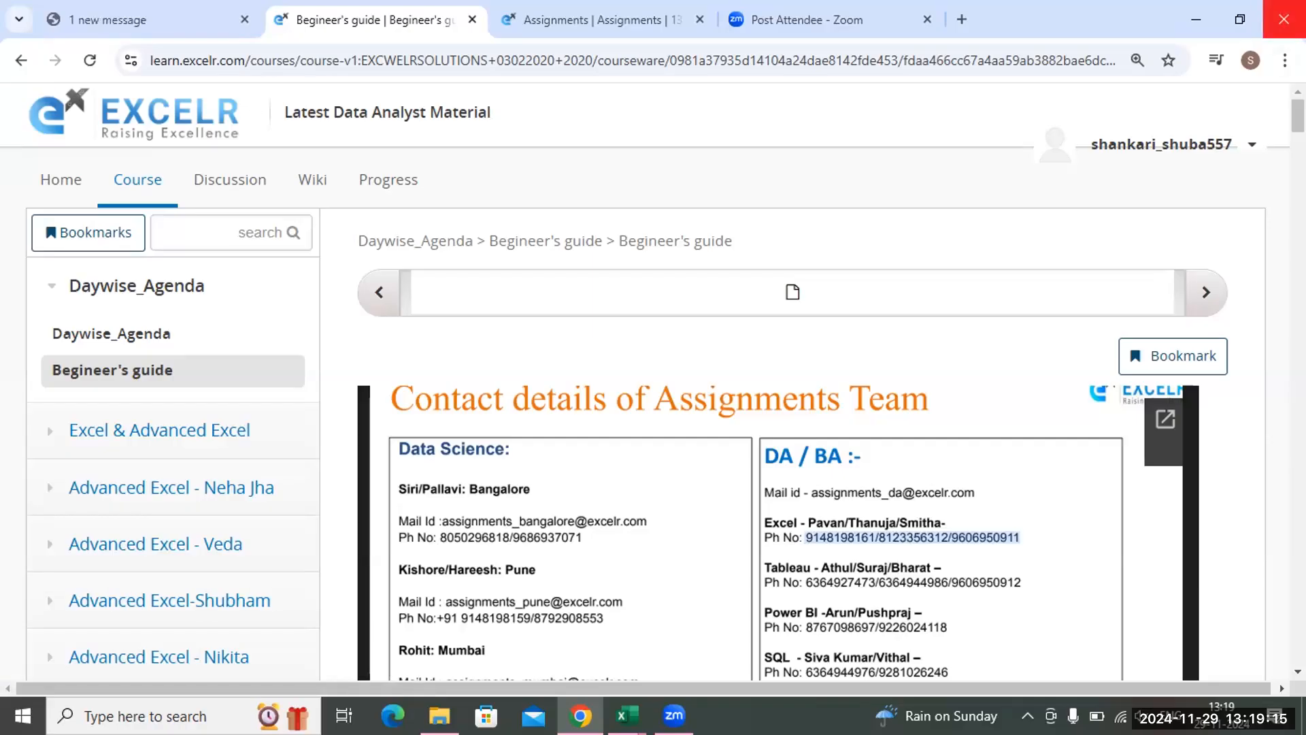
pyautogui.click(1283, 13)
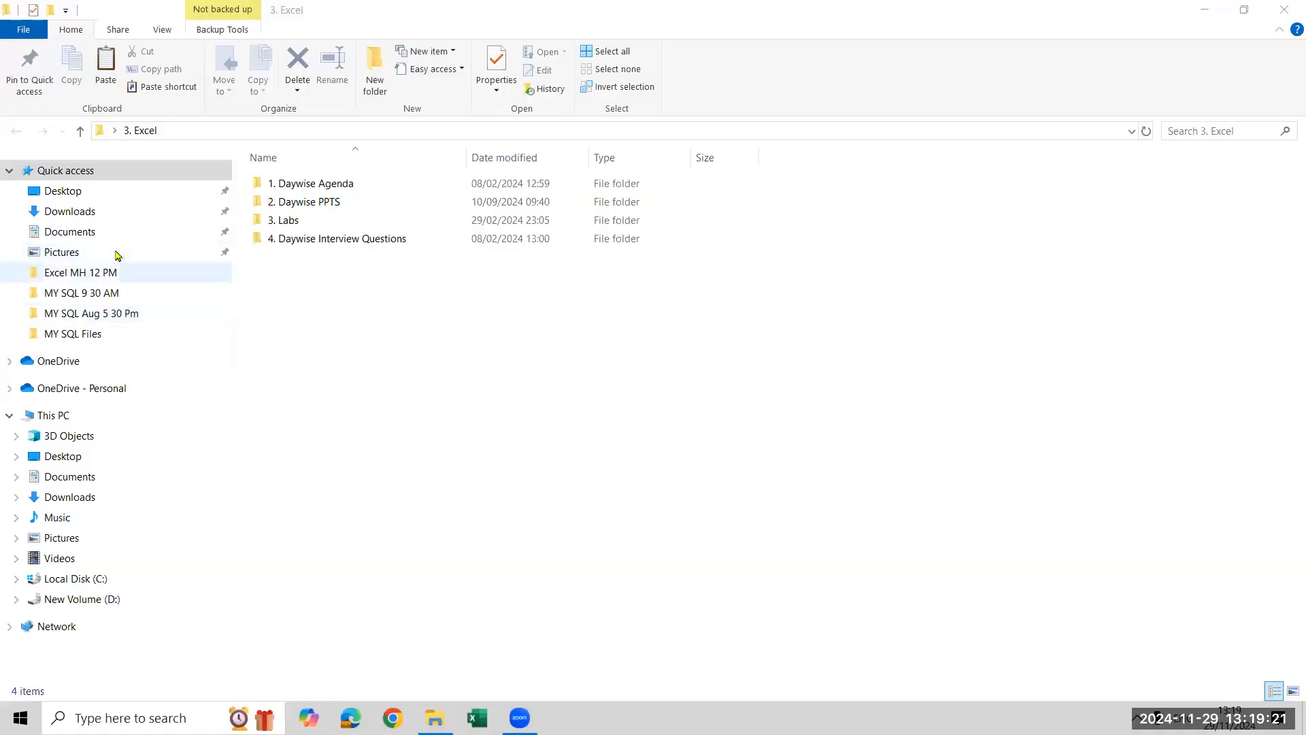
# Check the contents of the 3. Excel and Excel folders on the Desktop in File Explorer
pyautogui.click(105, 192)
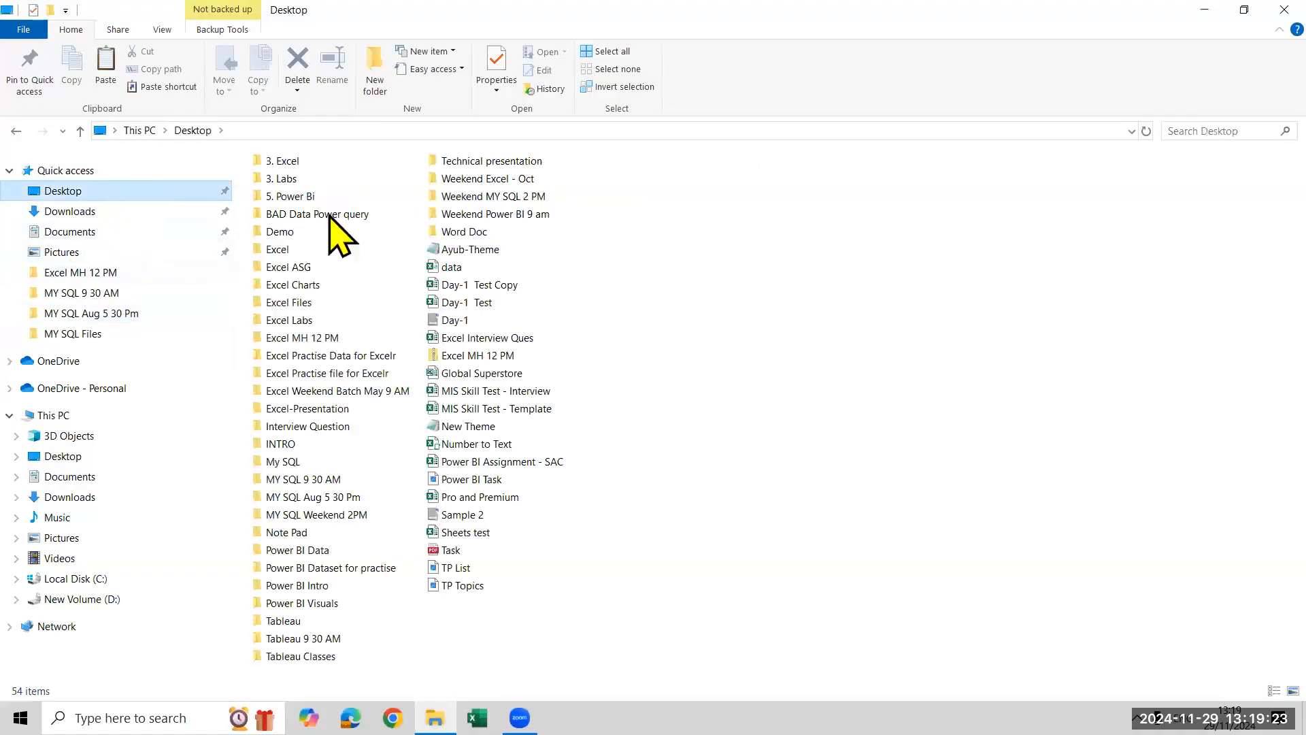
pyautogui.doubleClick(309, 164)
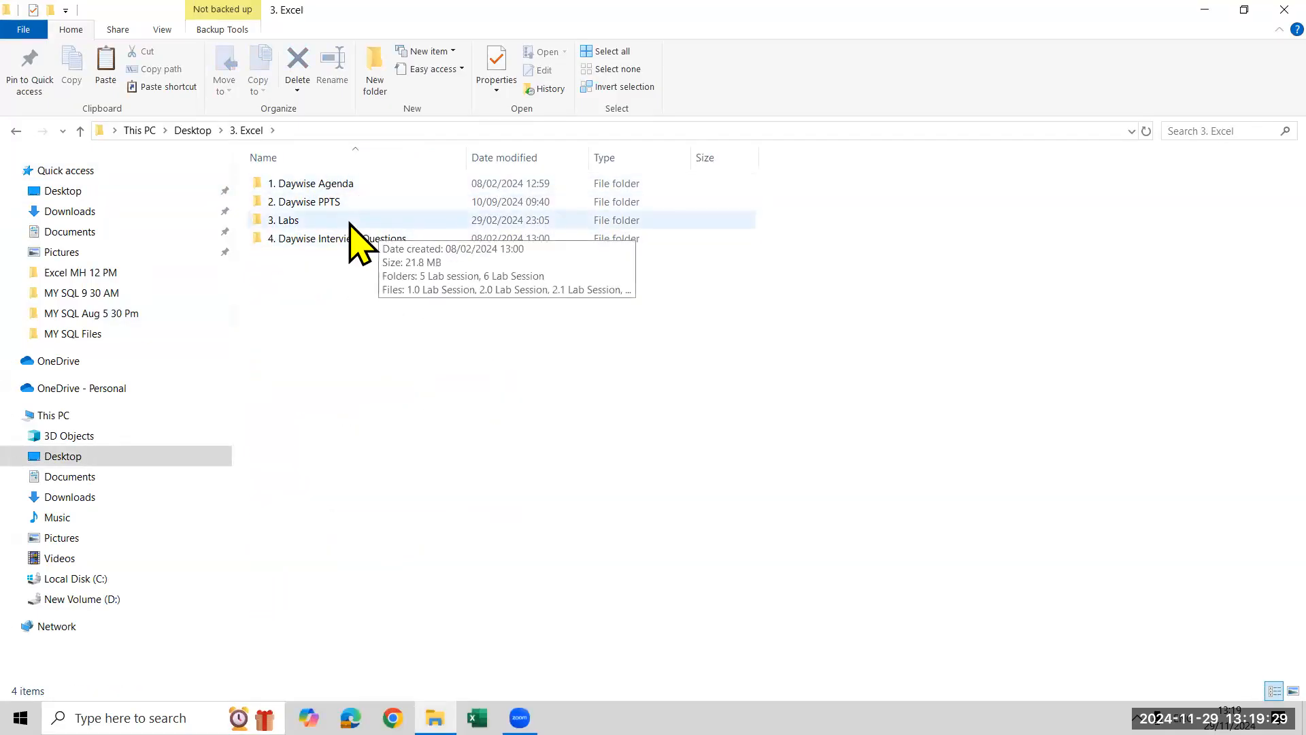
pyautogui.click(193, 130)
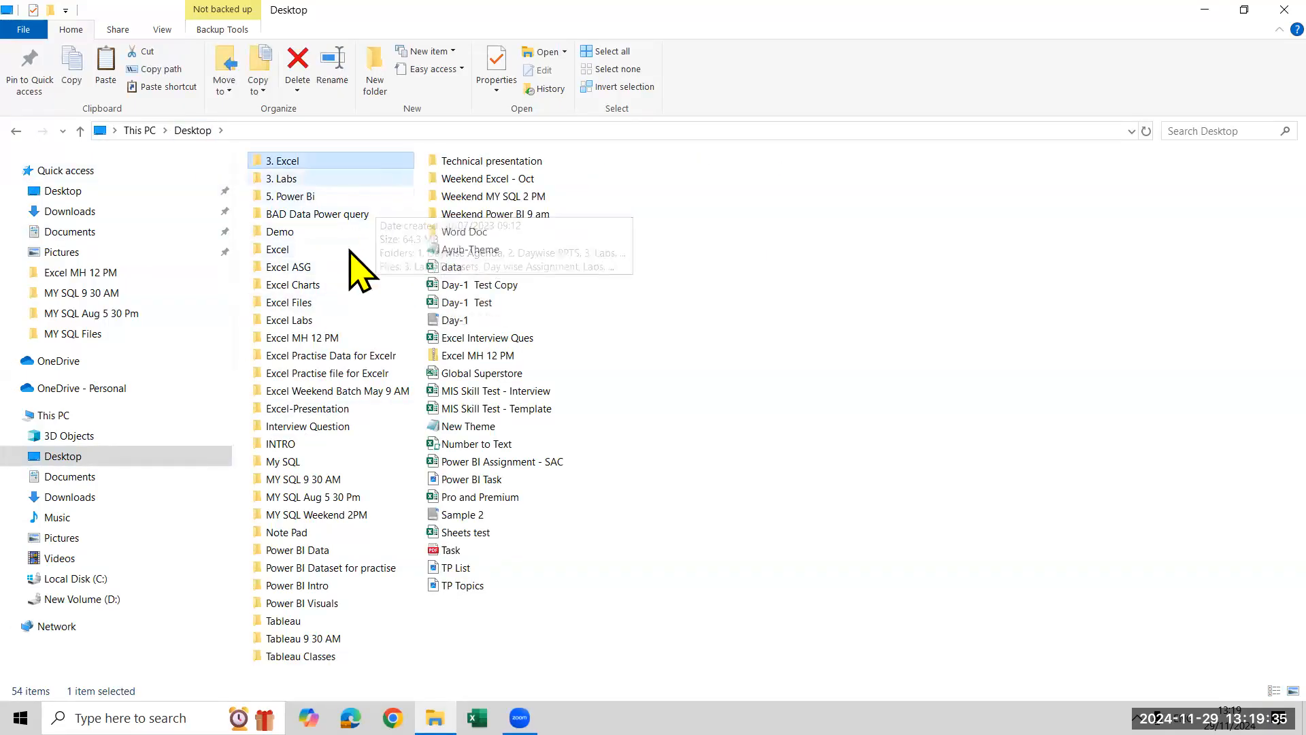
pyautogui.click(348, 249)
pyautogui.doubleClick(348, 249)
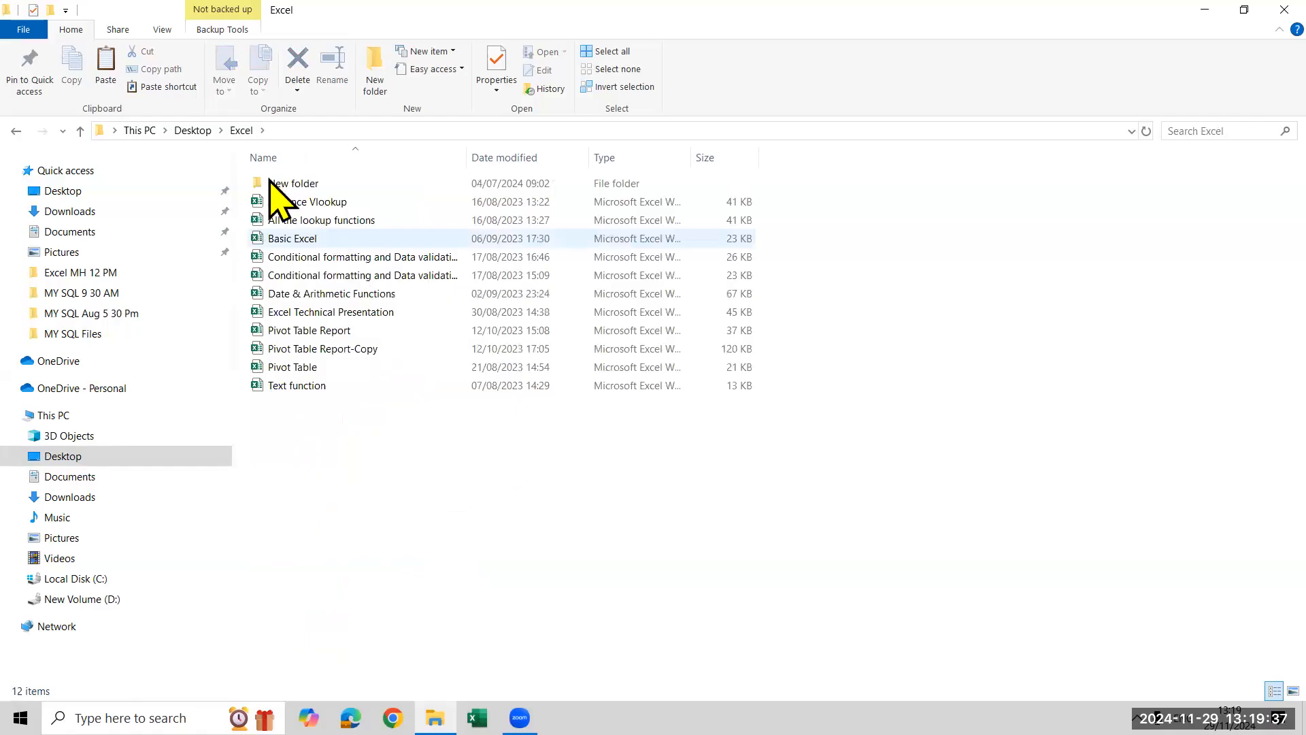
pyautogui.click(206, 131)
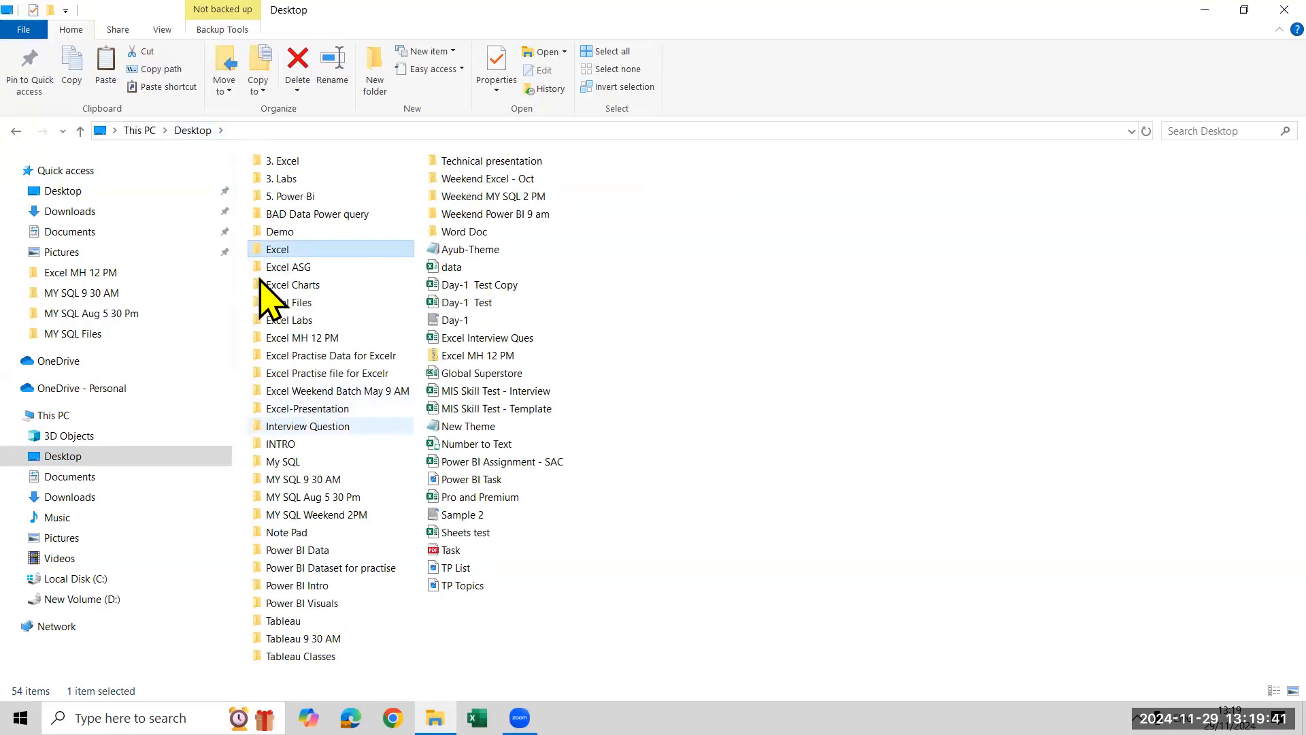
# Look into the Excel Files folder and return to the Desktop folder
pyautogui.click(297, 270)
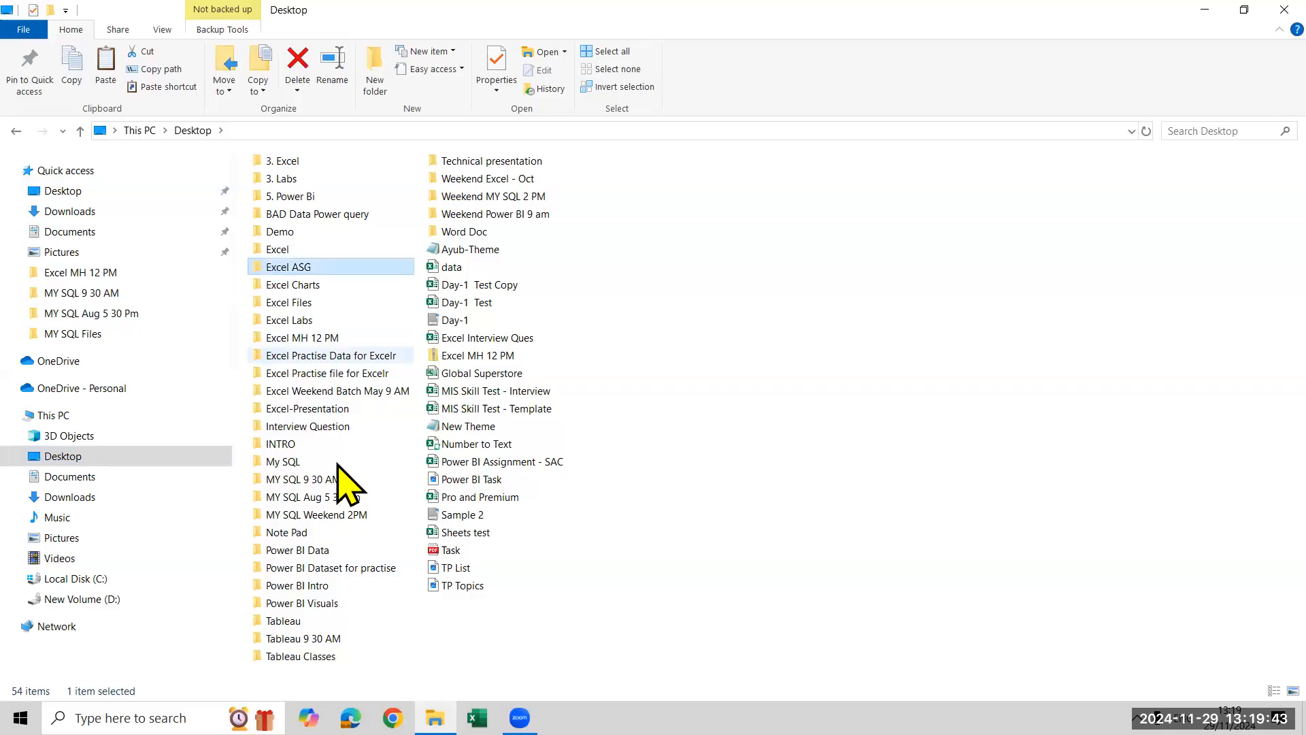
pyautogui.doubleClick(344, 303)
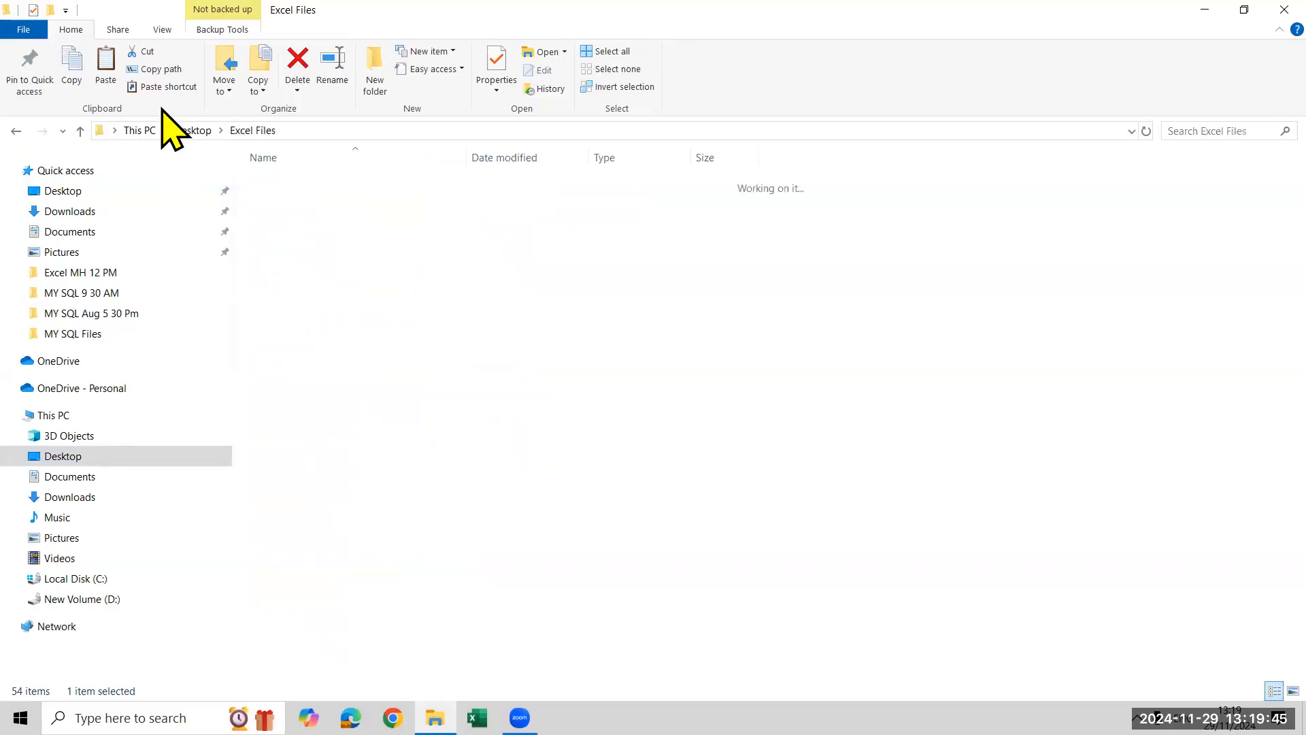
pyautogui.press('BackSpace')
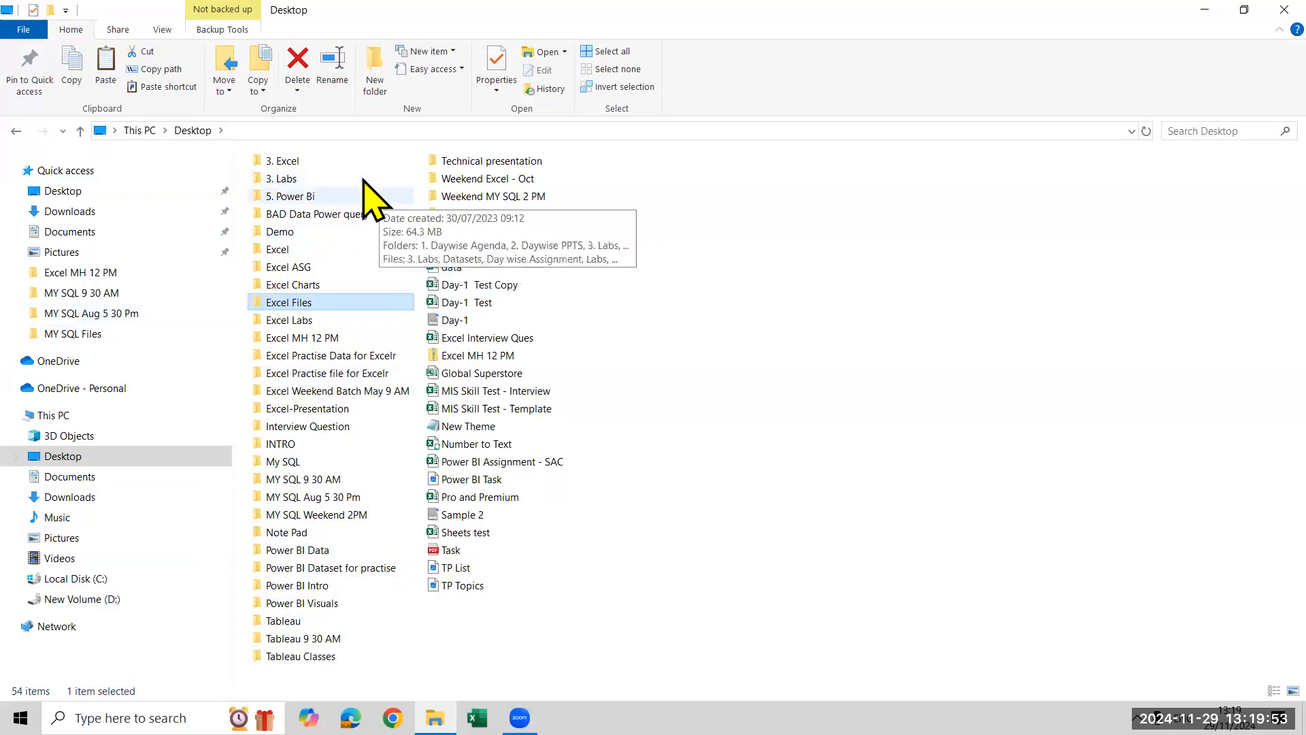
# Check the lab session files in the 3. Labs subfolder of 3. Excel and go back to 3. Excel
pyautogui.doubleClick(359, 164)
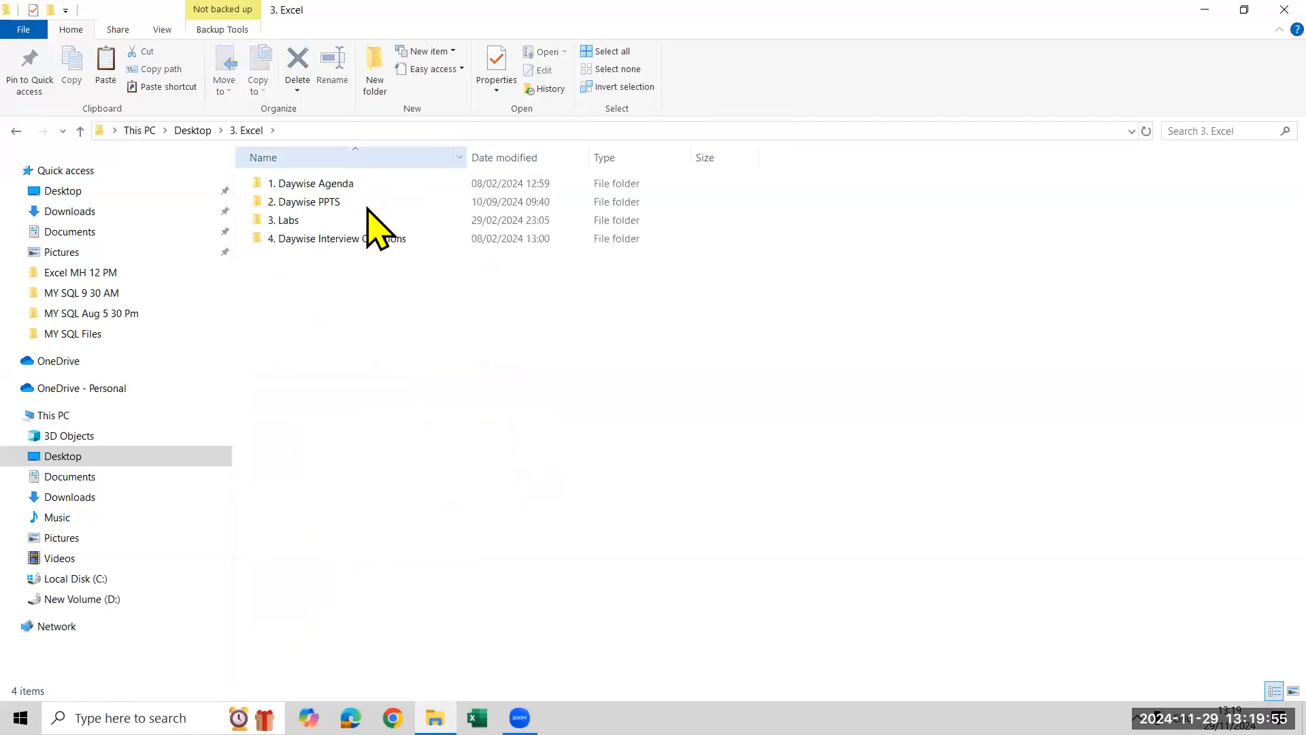
pyautogui.click(368, 220)
pyautogui.doubleClick(369, 219)
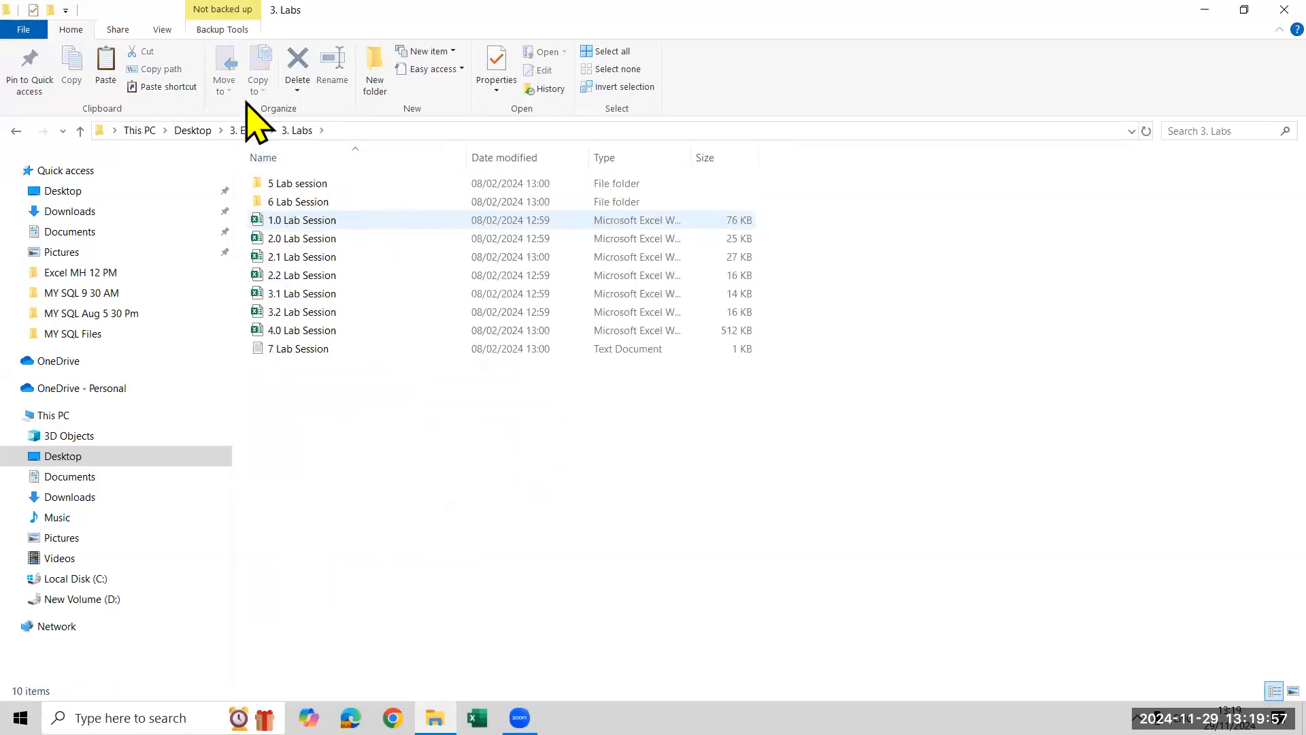
pyautogui.hotkey('alt', 'Left')
# Examine the documents in the 4. Daywise Interview Questions folder and return to the 3. Excel folder
pyautogui.click(340, 240)
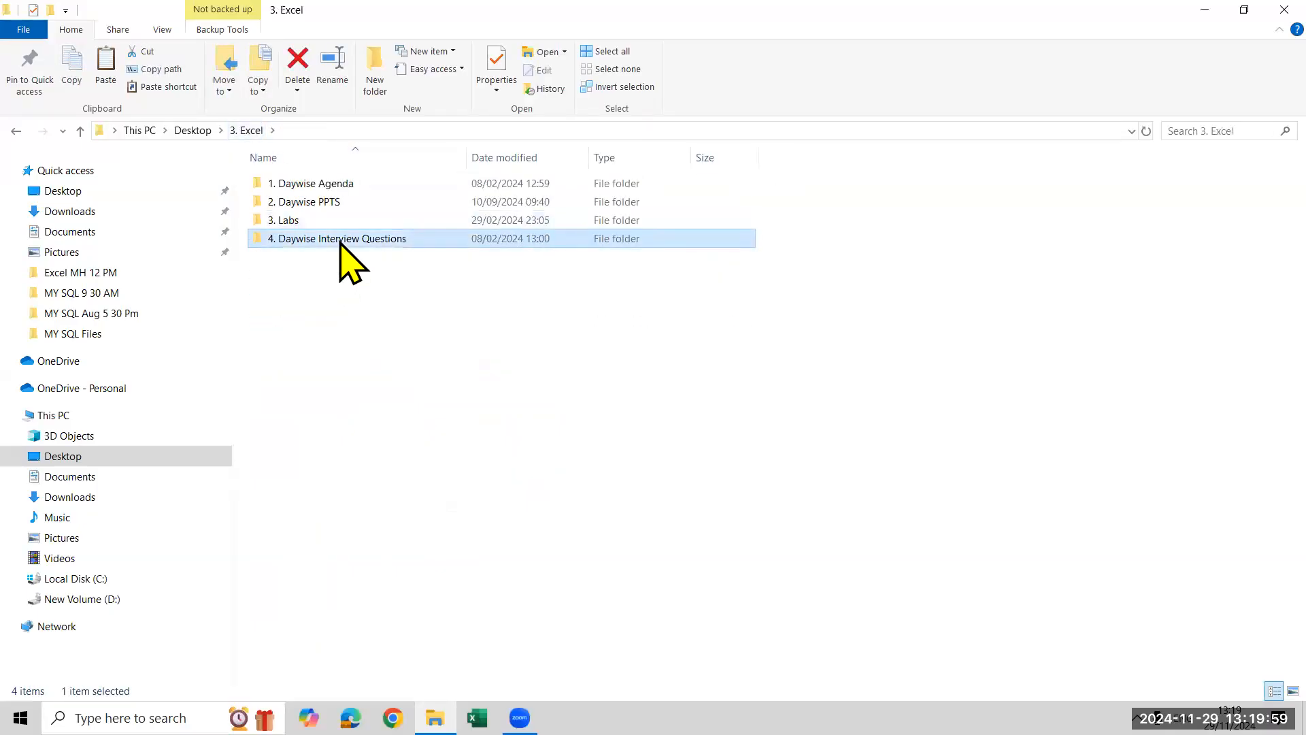
pyautogui.press('F2')
pyautogui.click(417, 451)
pyautogui.click(419, 243)
pyautogui.doubleClick(419, 243)
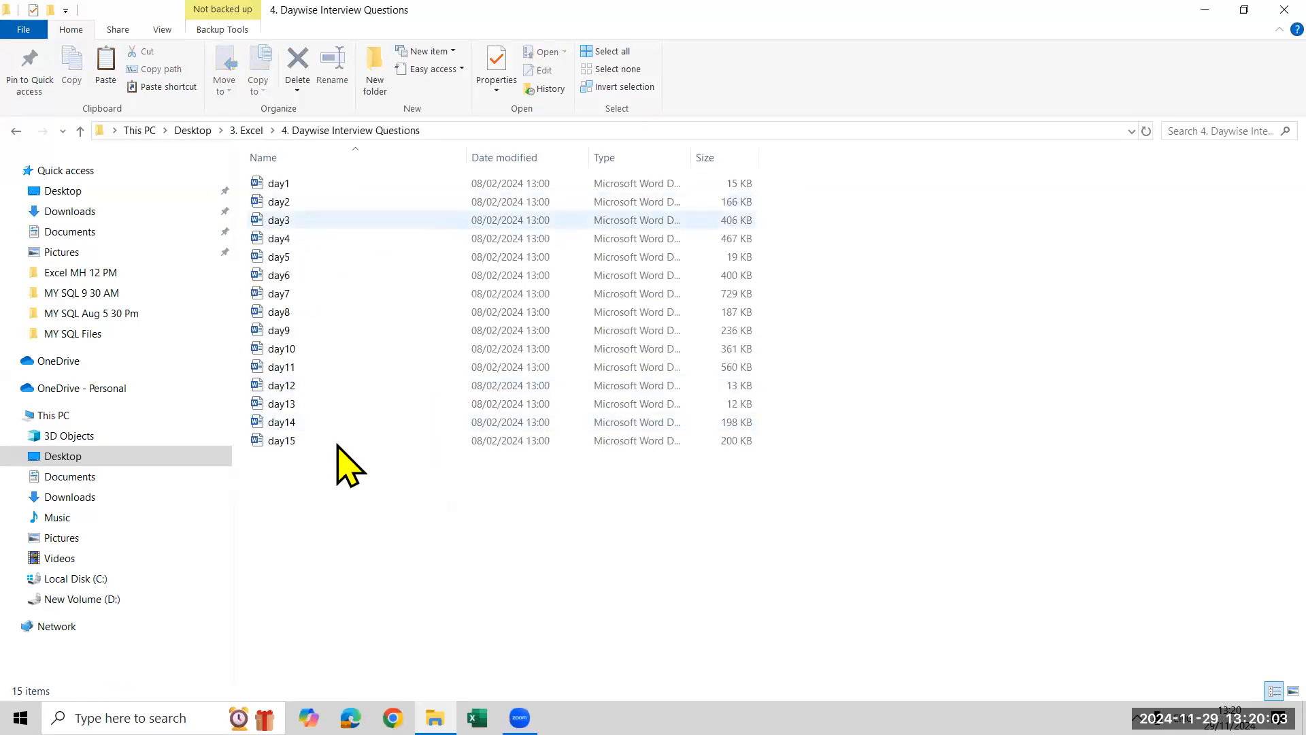
pyautogui.click(259, 130)
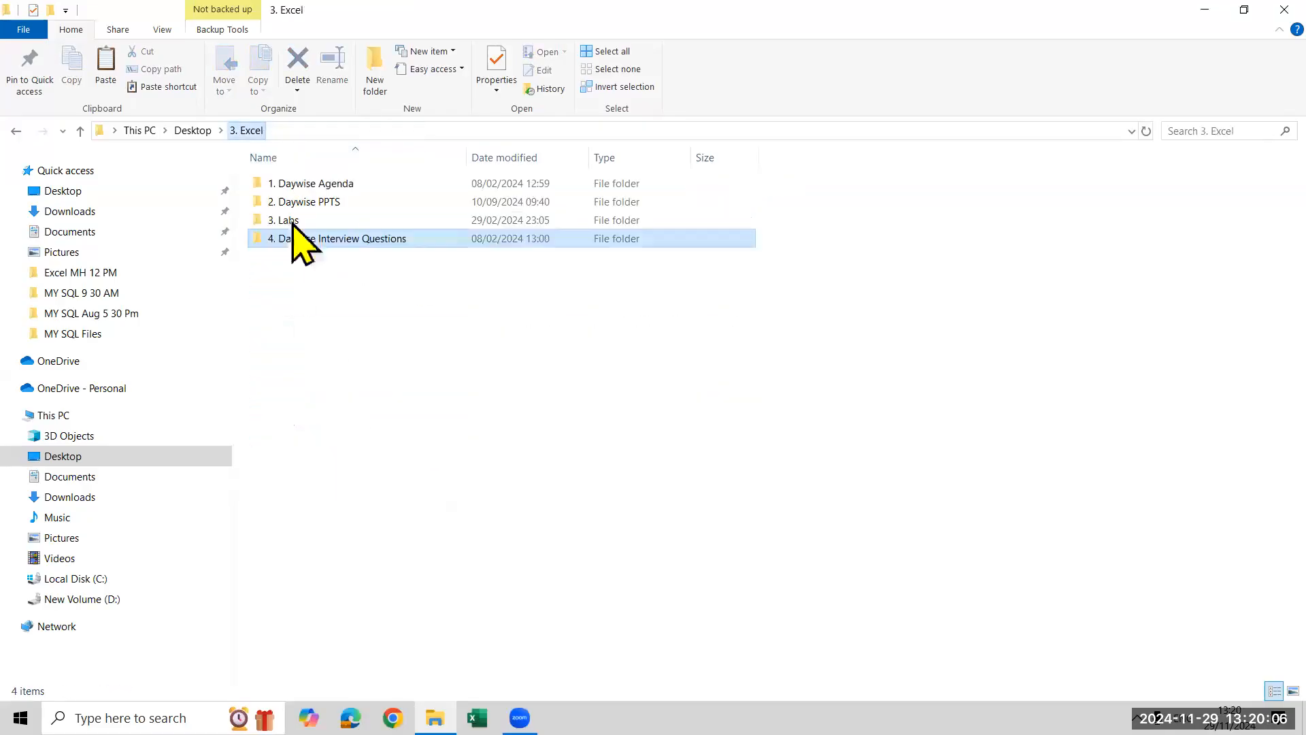
# Check the 1. Daywise Agenda folder and the Desktop's Excel folder, ending back at the Desktop folder
pyautogui.click(289, 184)
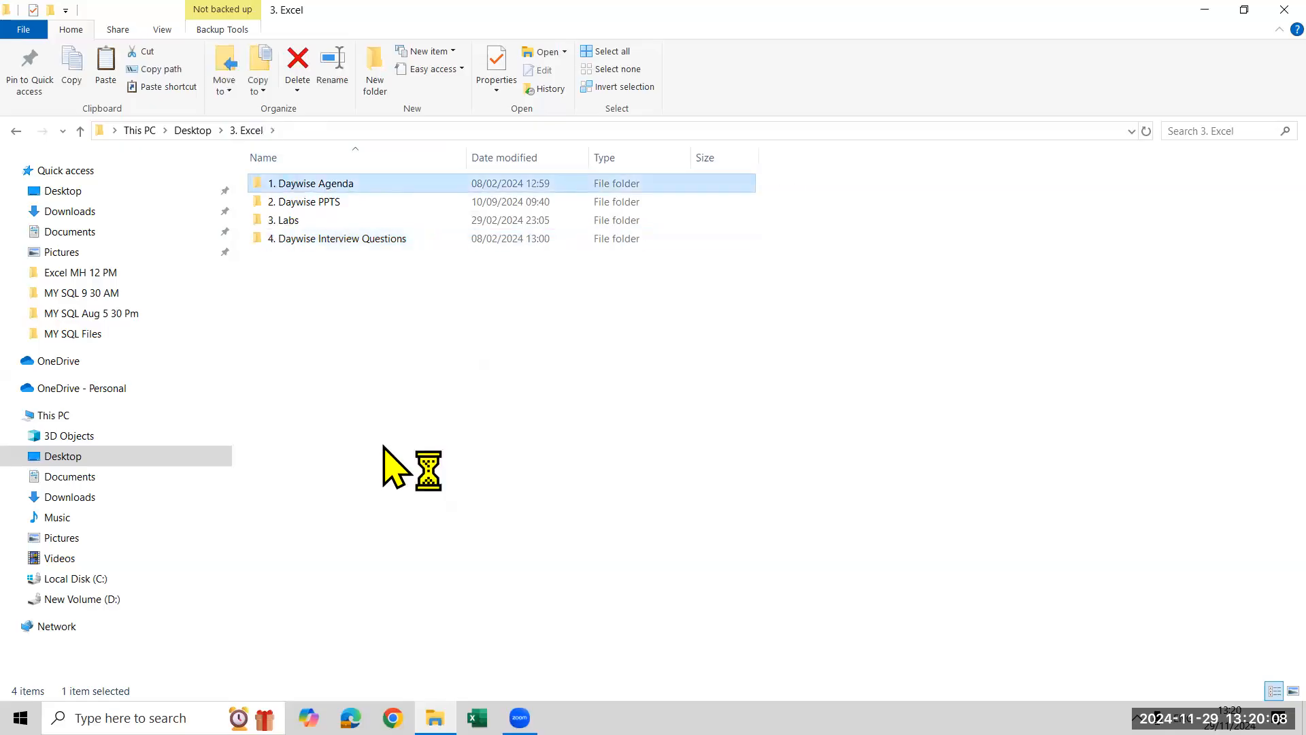
pyautogui.click(243, 130)
pyautogui.click(188, 131)
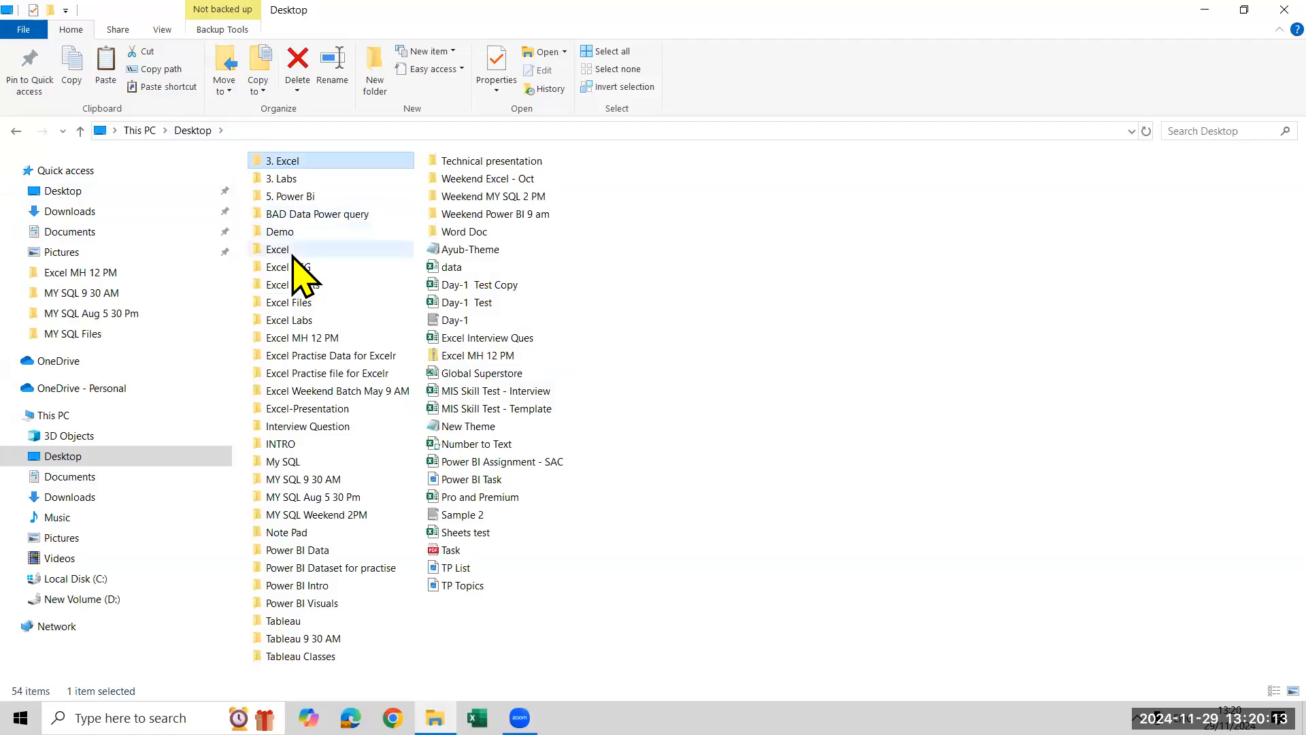
pyautogui.click(294, 252)
pyautogui.doubleClick(293, 252)
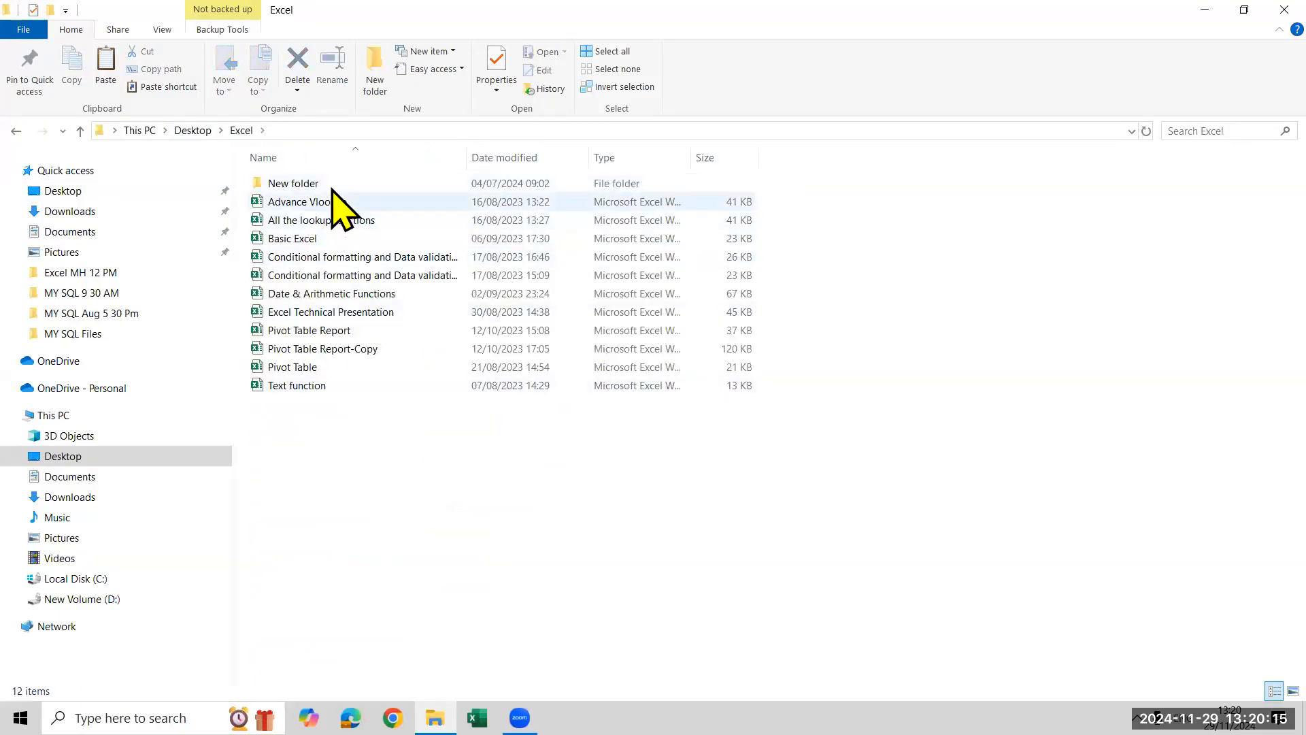
pyautogui.click(204, 131)
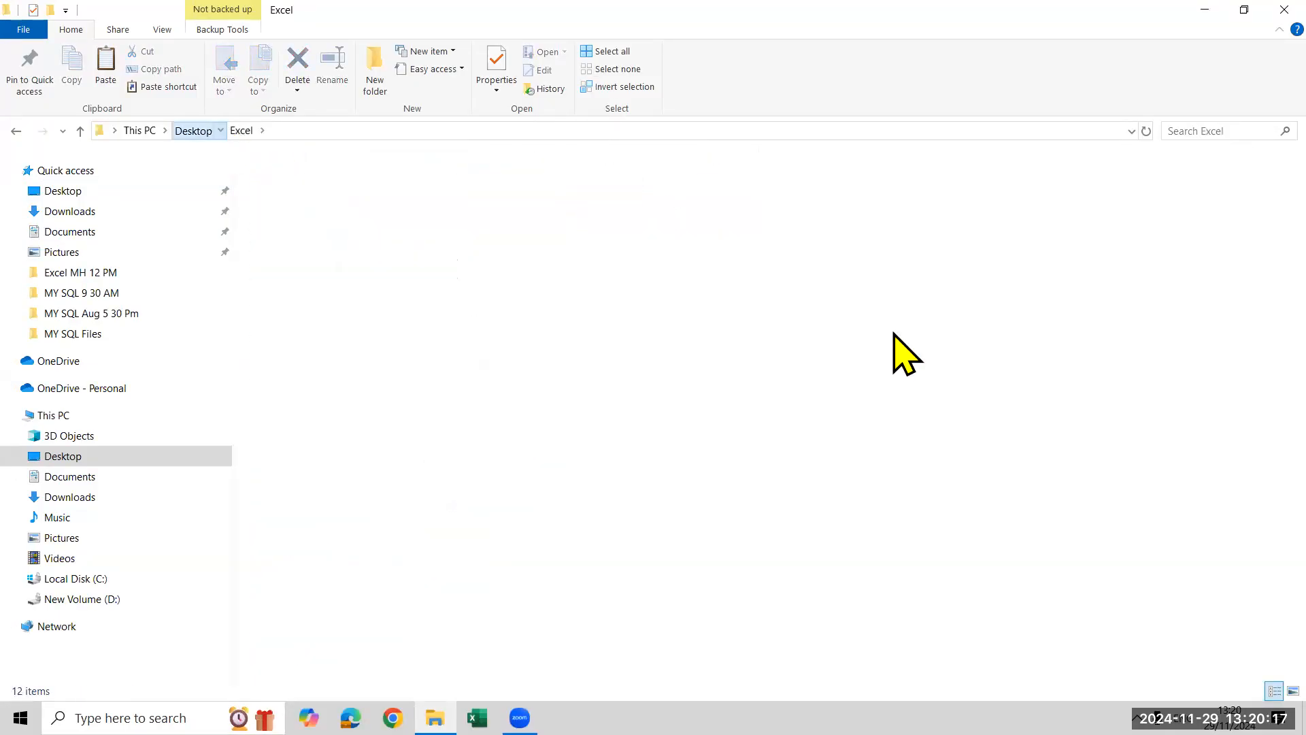
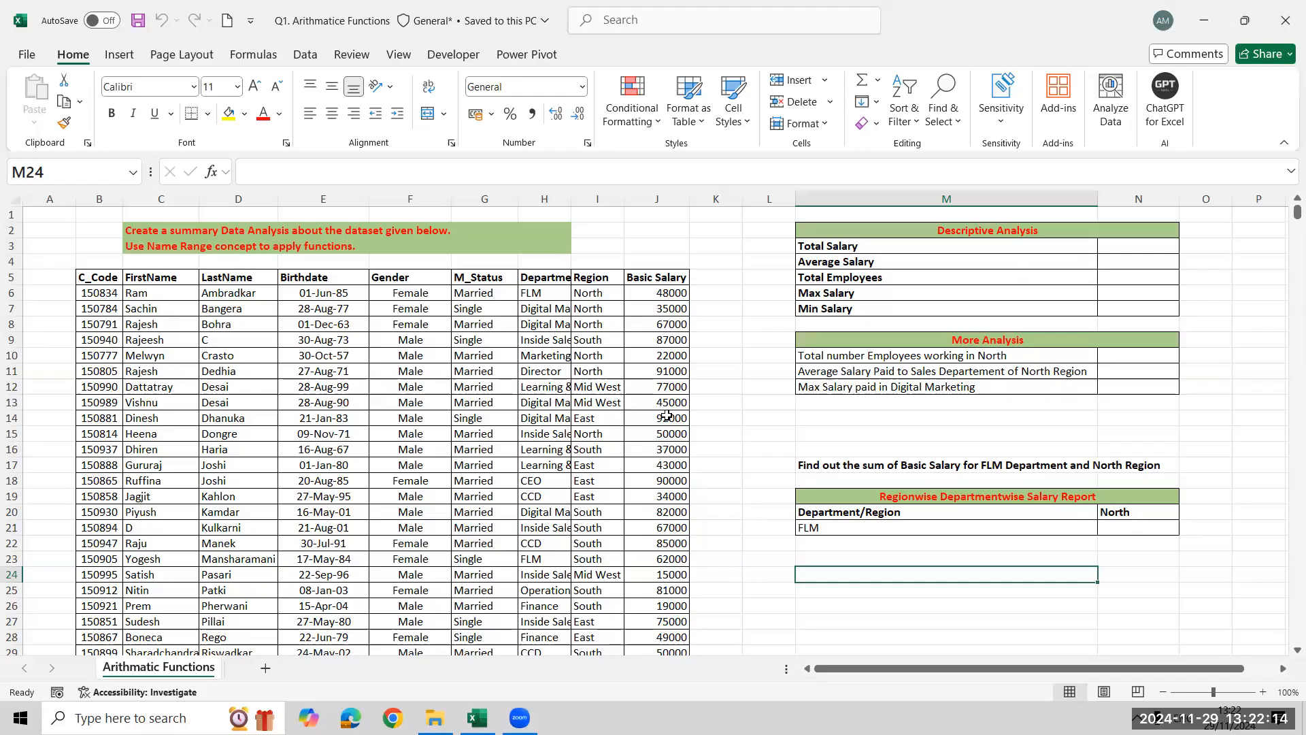
# Define the named range Salary for the Basic Salary values J6:J43, as the name range instruction asks
pyautogui.click(151, 247)
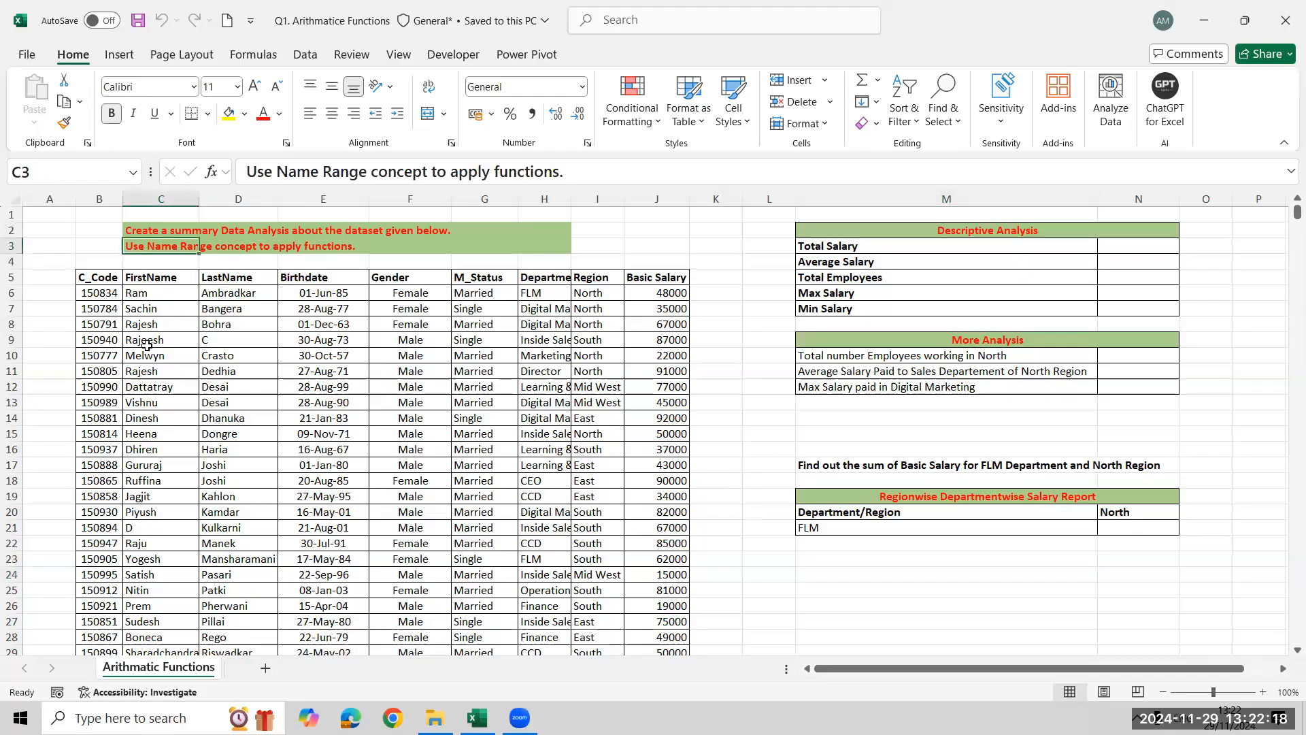
pyautogui.click(1141, 251)
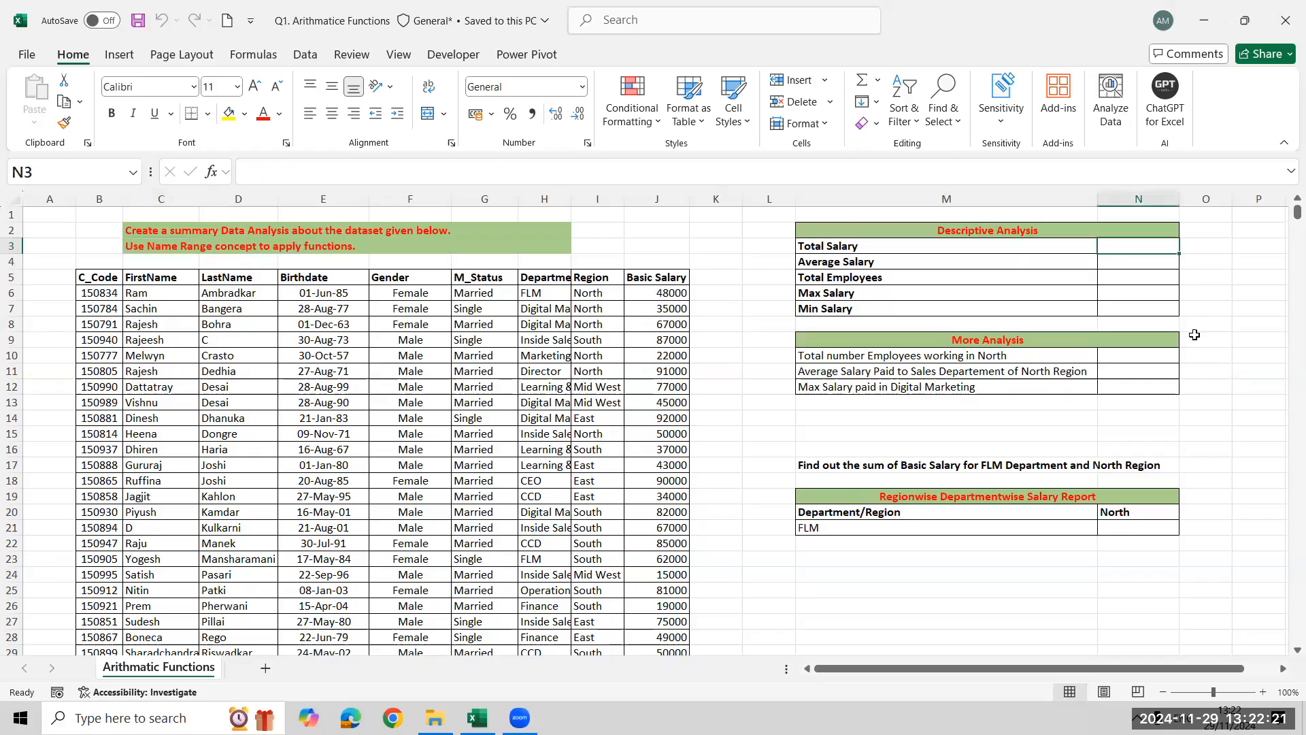
pyautogui.click(677, 294)
pyautogui.hotkey('ctrl', 'shift', 'Down')
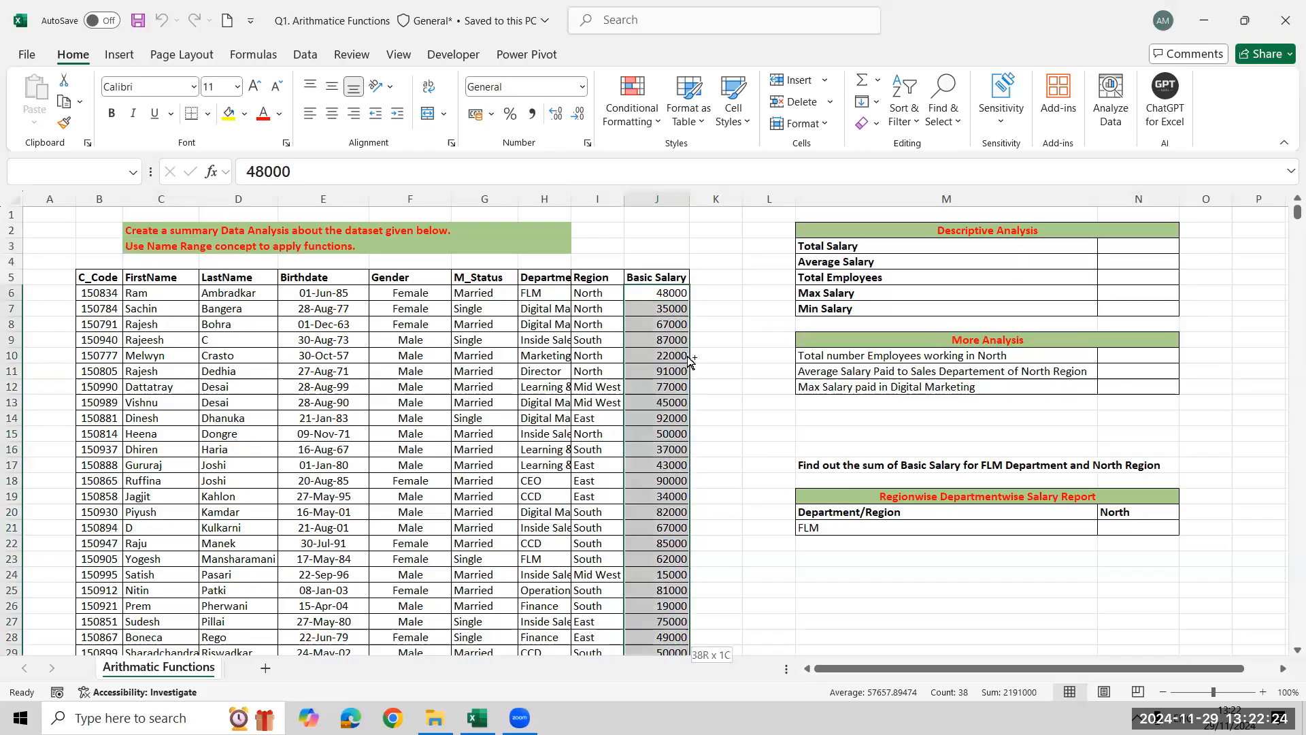
pyautogui.write('Salary')
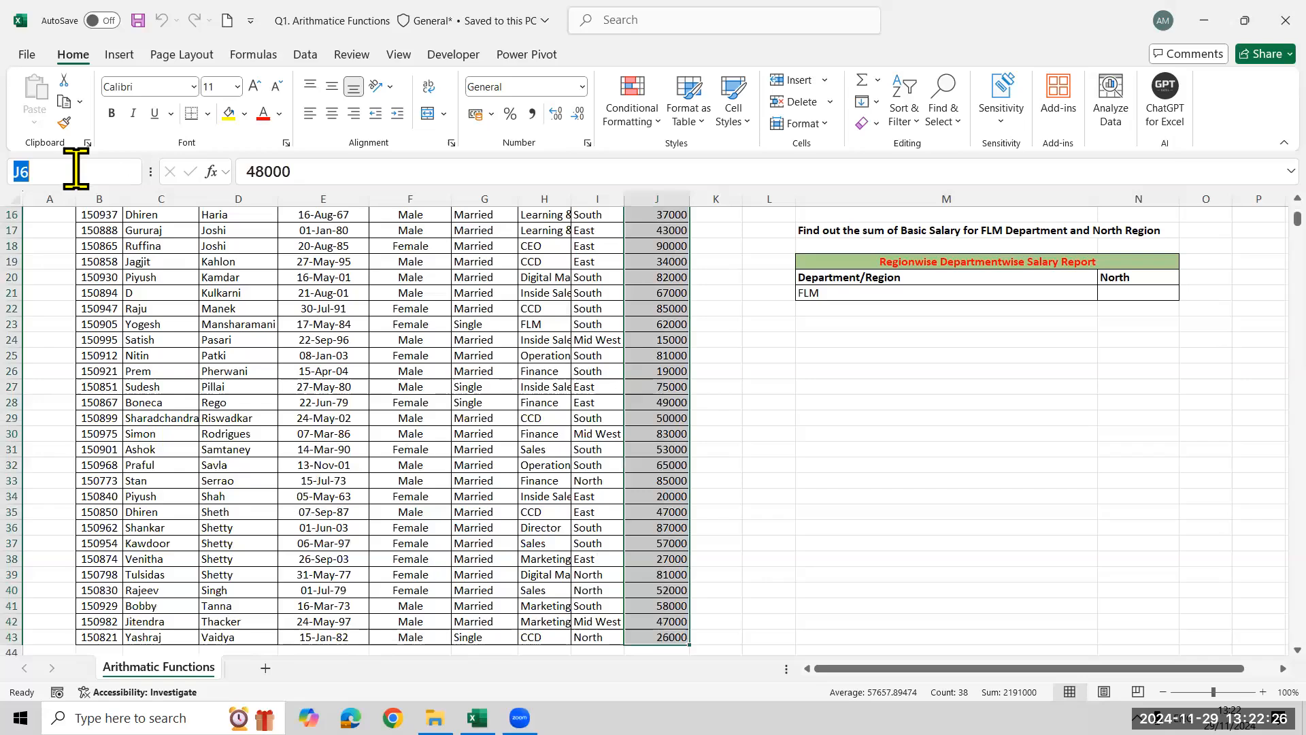
pyautogui.press('Return')
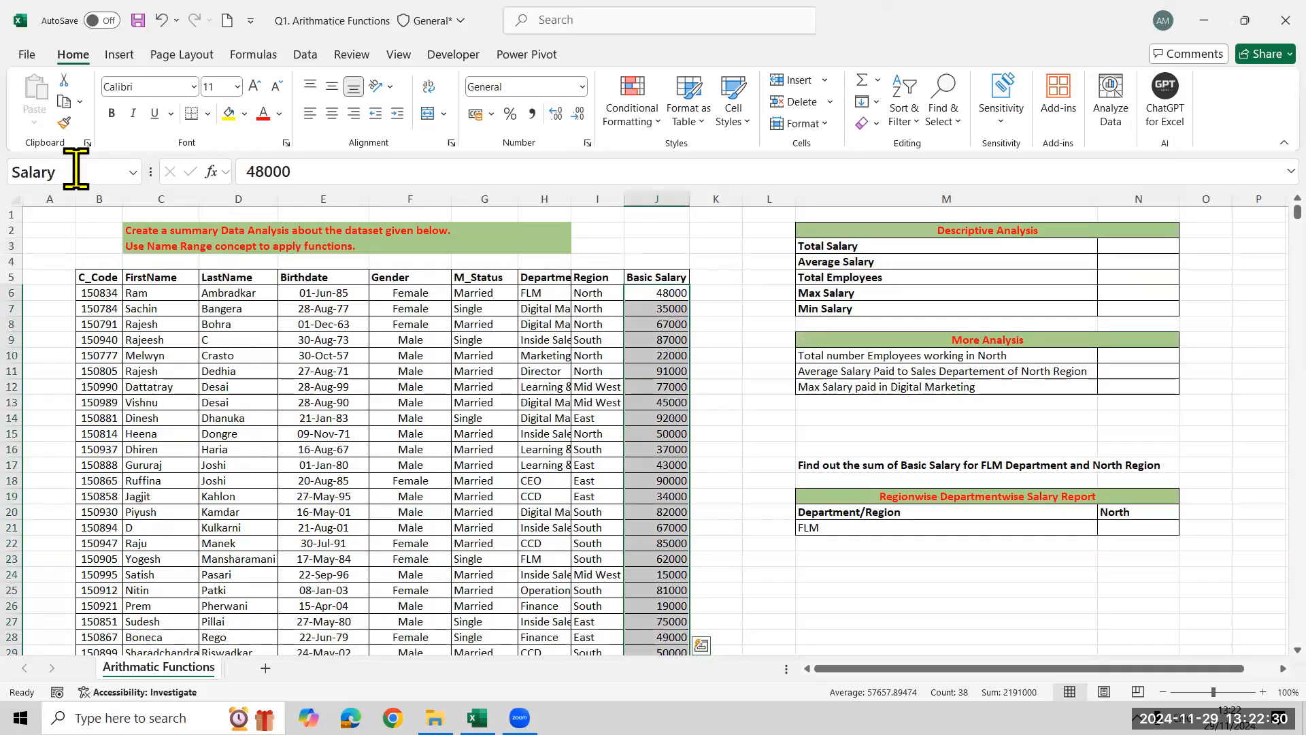
# Calculate the Total Salary in cell N3 with =SUM(Salary)
pyautogui.press('Right')
pyautogui.press('Right')
pyautogui.press('Right')
pyautogui.press('Right')
pyautogui.press('Right')
pyautogui.press('Up')
pyautogui.press('Up')
pyautogui.press('Left')
pyautogui.press('Up')
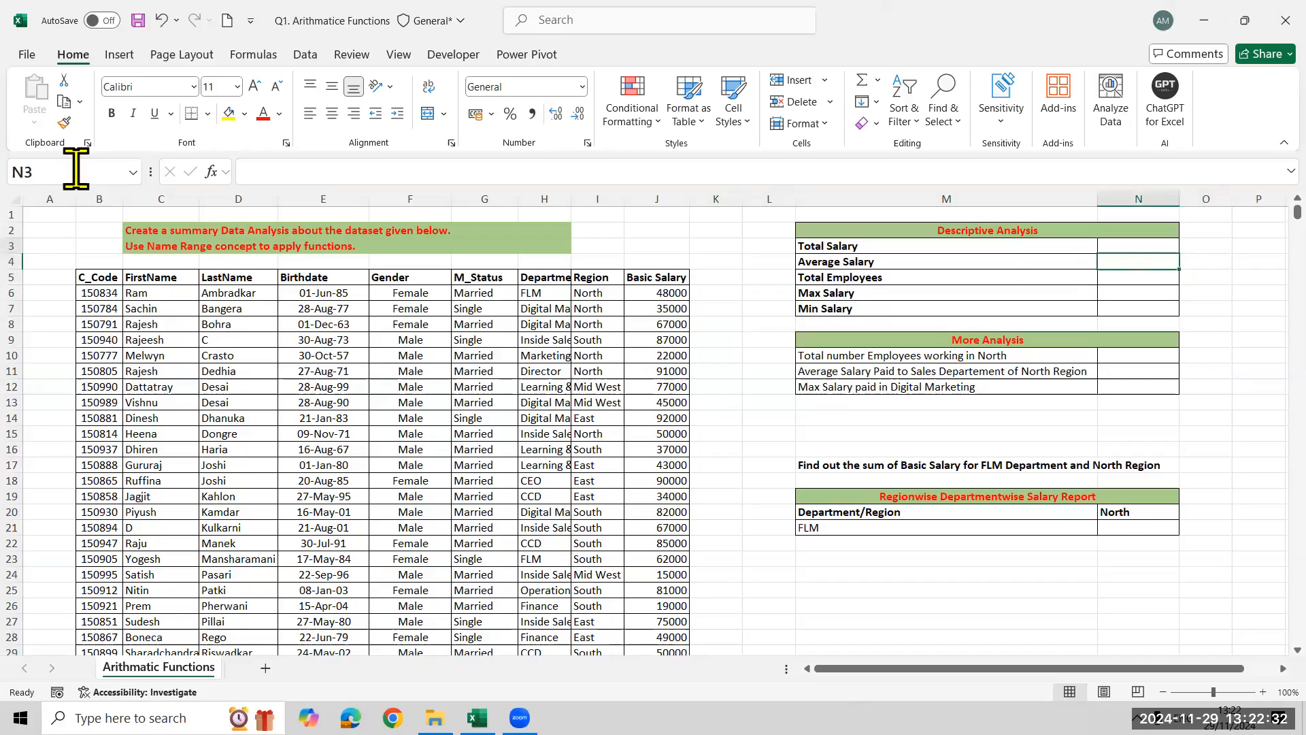
pyautogui.write('=SUM(')
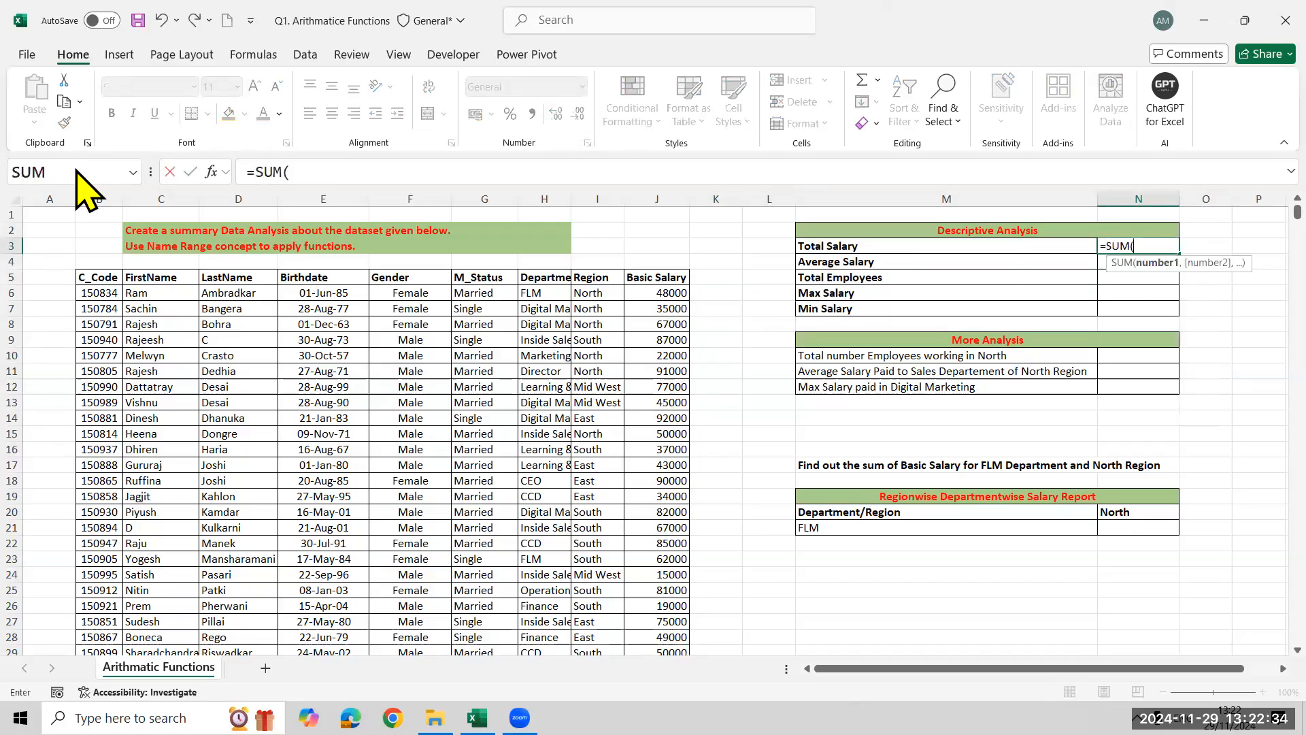
pyautogui.write('Salary')
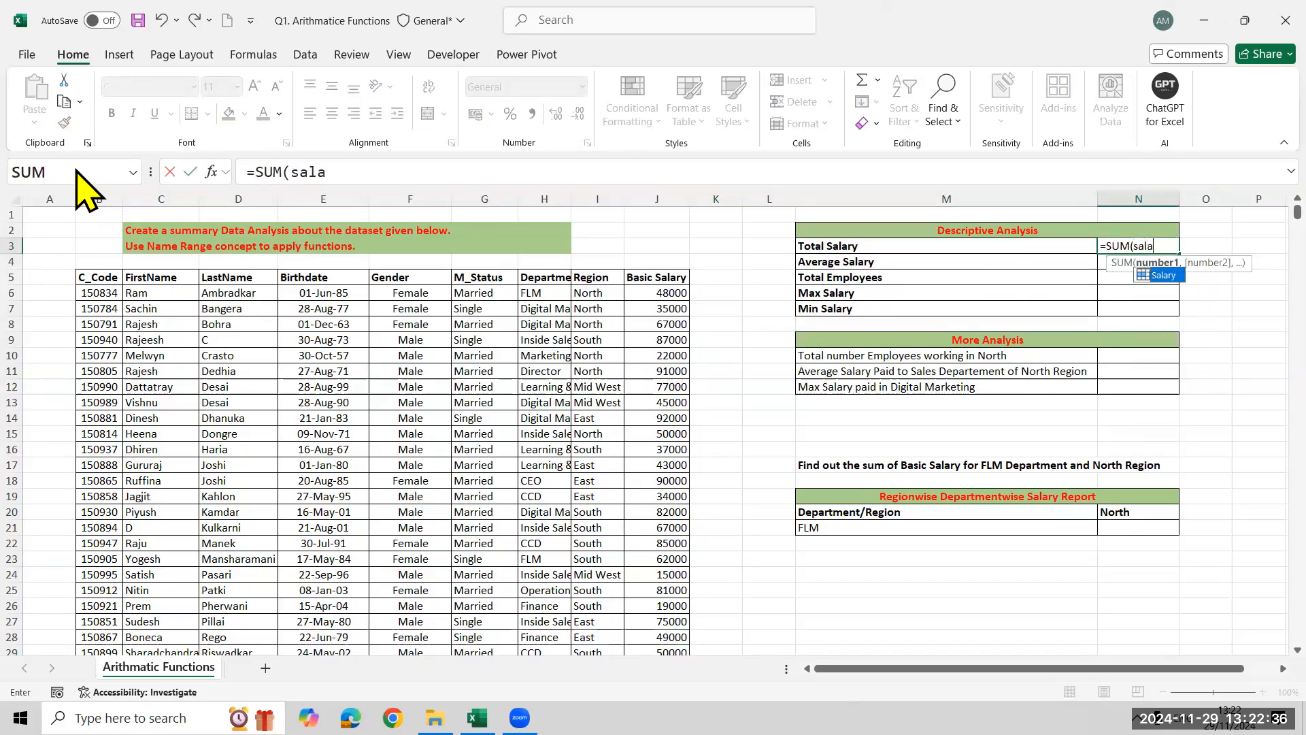
pyautogui.hotkey('ctrl', 'Return')
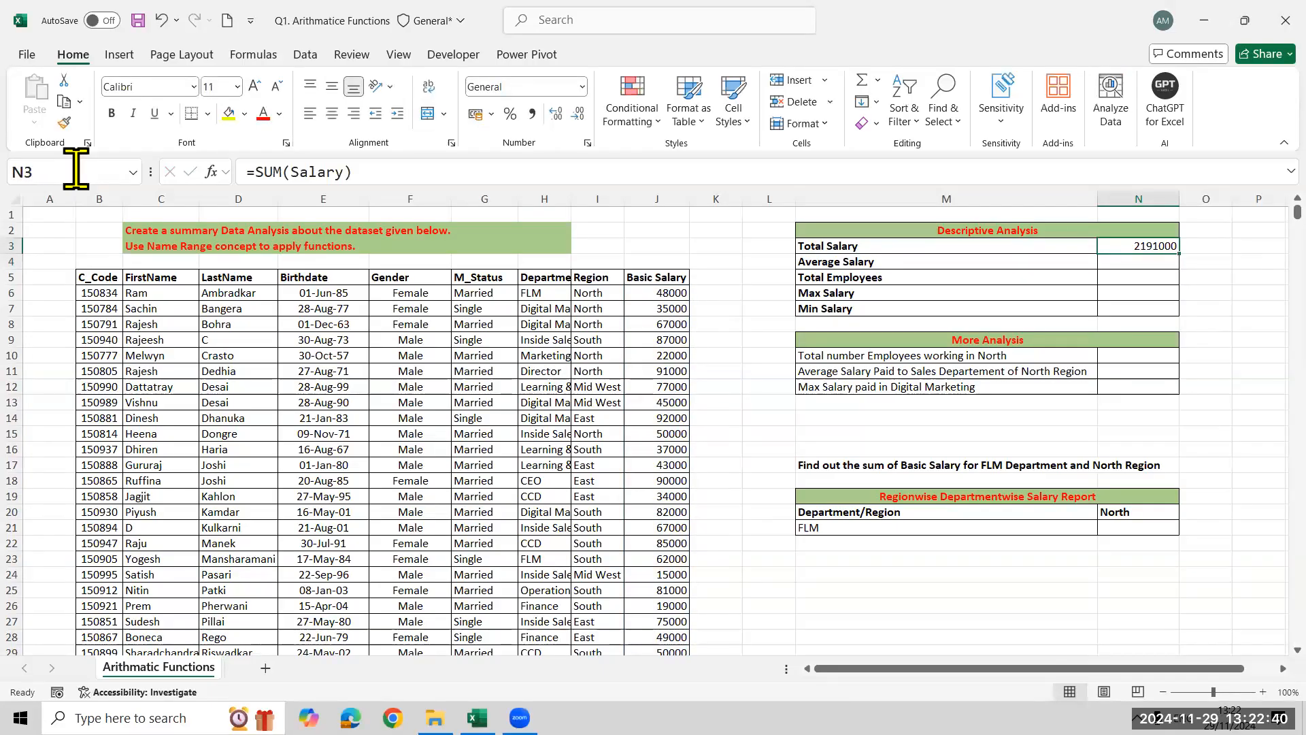
# Replace the Total Salary formula in N3 with =SUM(J5:J43) and clear the cell
pyautogui.write('=sum')
pyautogui.press('Tab')
pyautogui.press('Left')
pyautogui.press('Left')
pyautogui.press('Left')
pyautogui.press('Left')
pyautogui.press('Down')
pyautogui.press('Down')
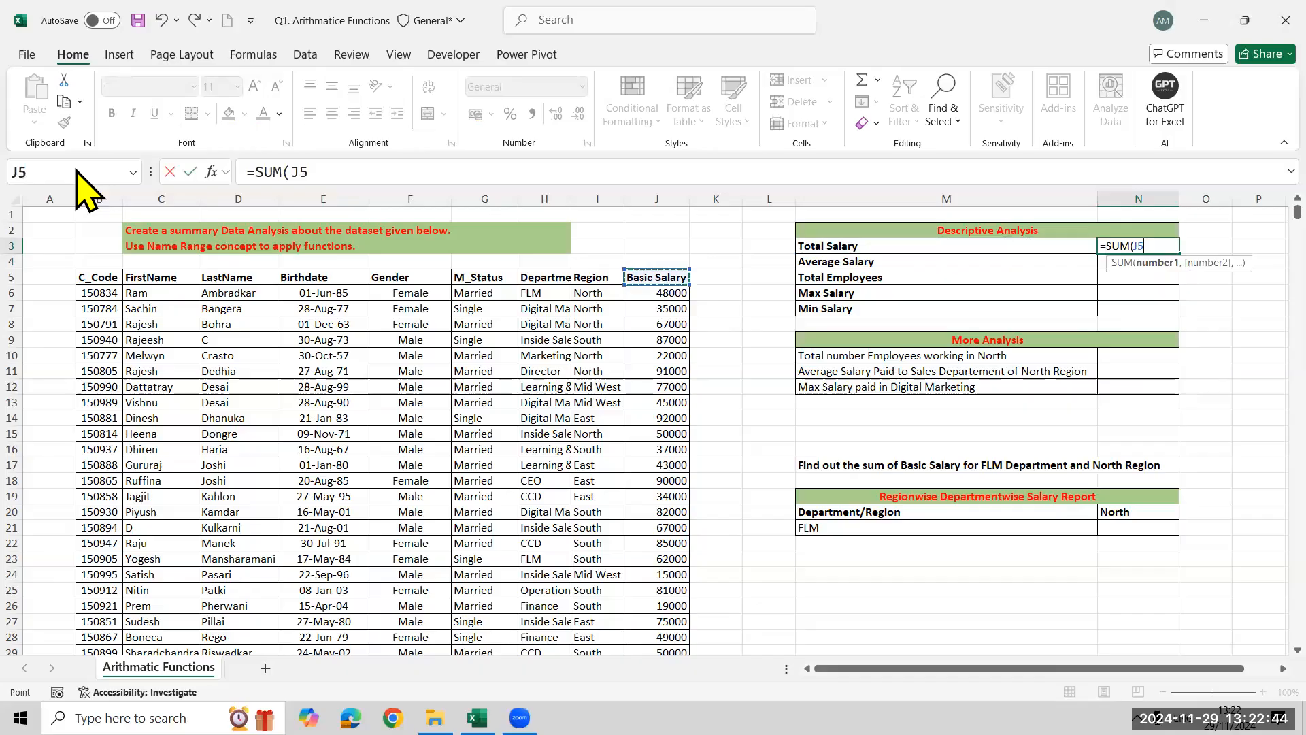
pyautogui.hotkey('ctrl', 'shift', 'Down')
pyautogui.press('Return')
pyautogui.press('Up')
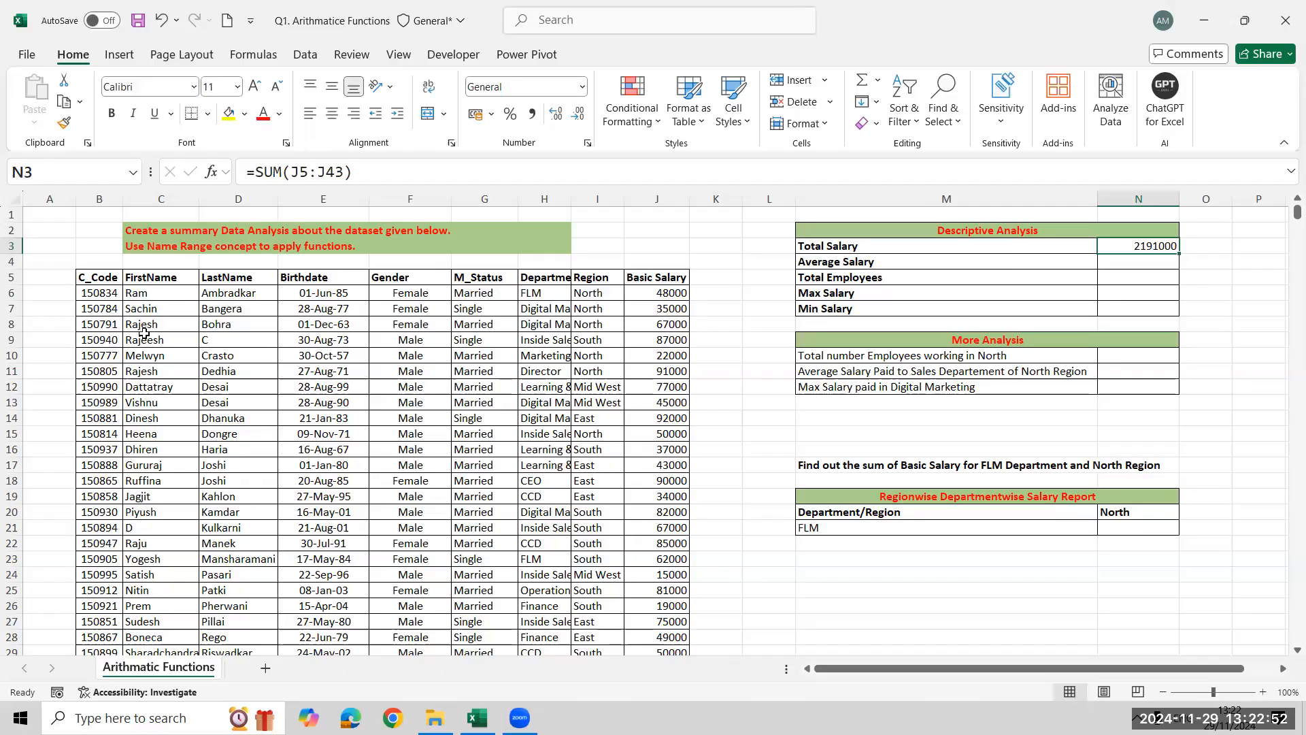
pyautogui.press('Delete')
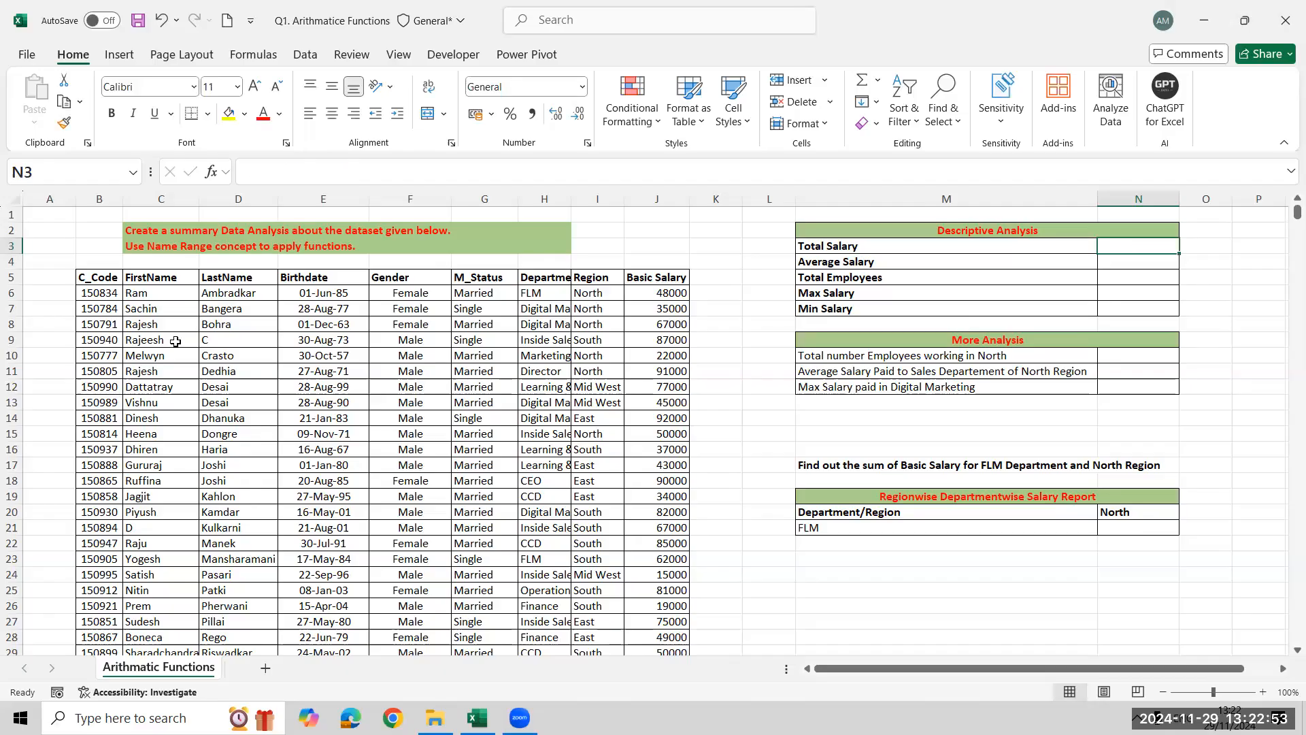
# Close the Q1. Arithmatice Functions workbook without saving and open Q2. Logical Functions from the Excel Assignment folder
pyautogui.click(1022, 358)
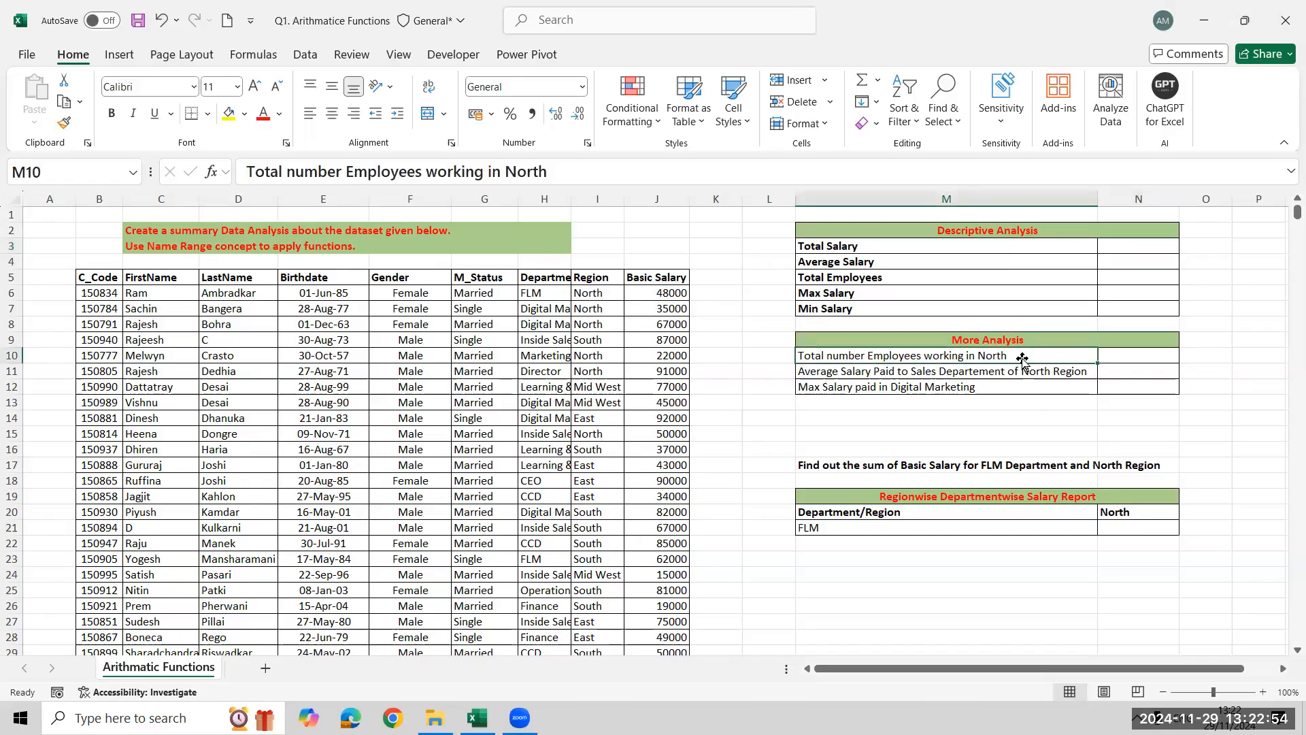
pyautogui.click(988, 259)
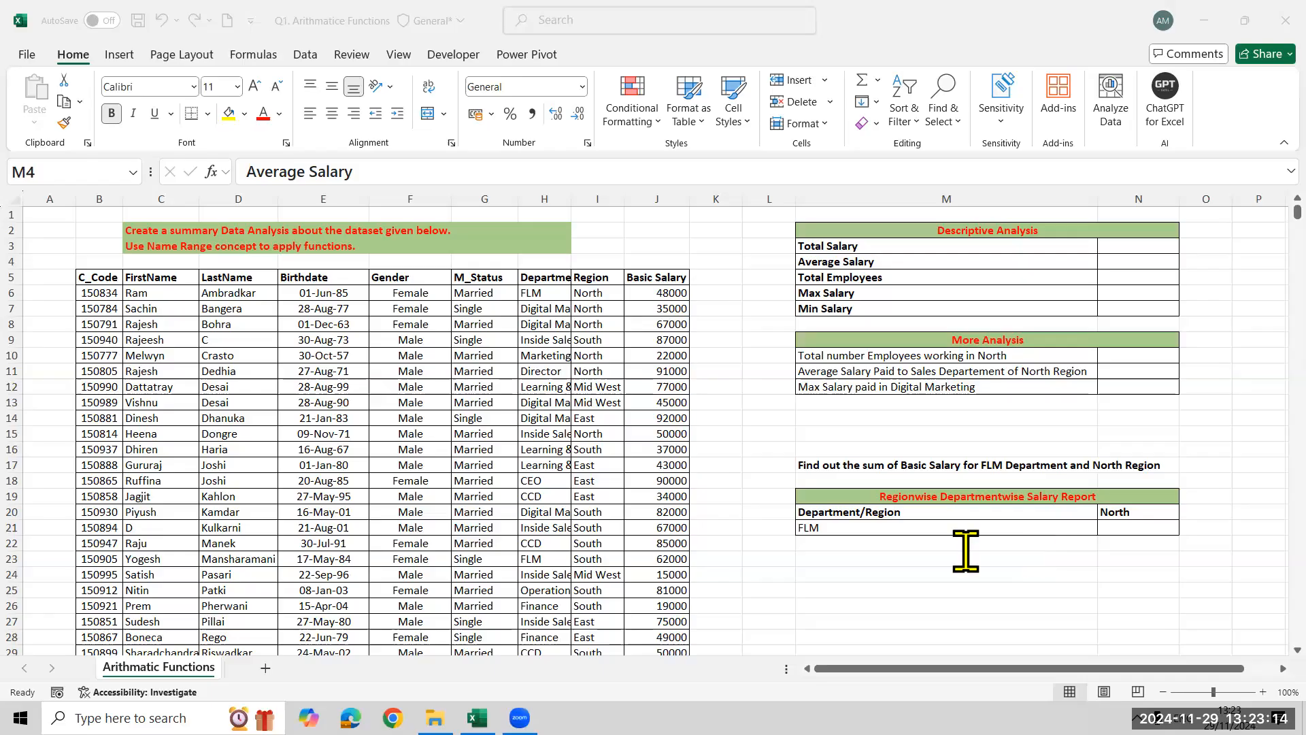
pyautogui.click(1282, 20)
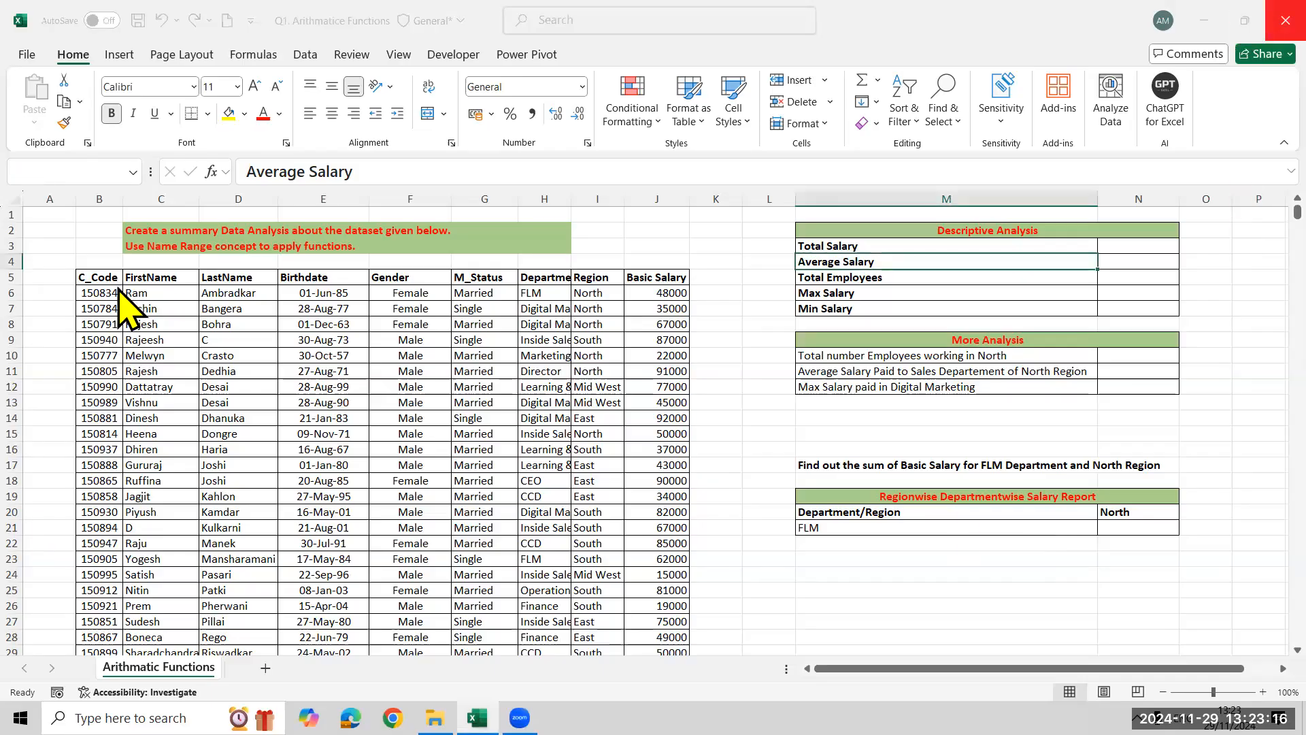
pyautogui.click(736, 616)
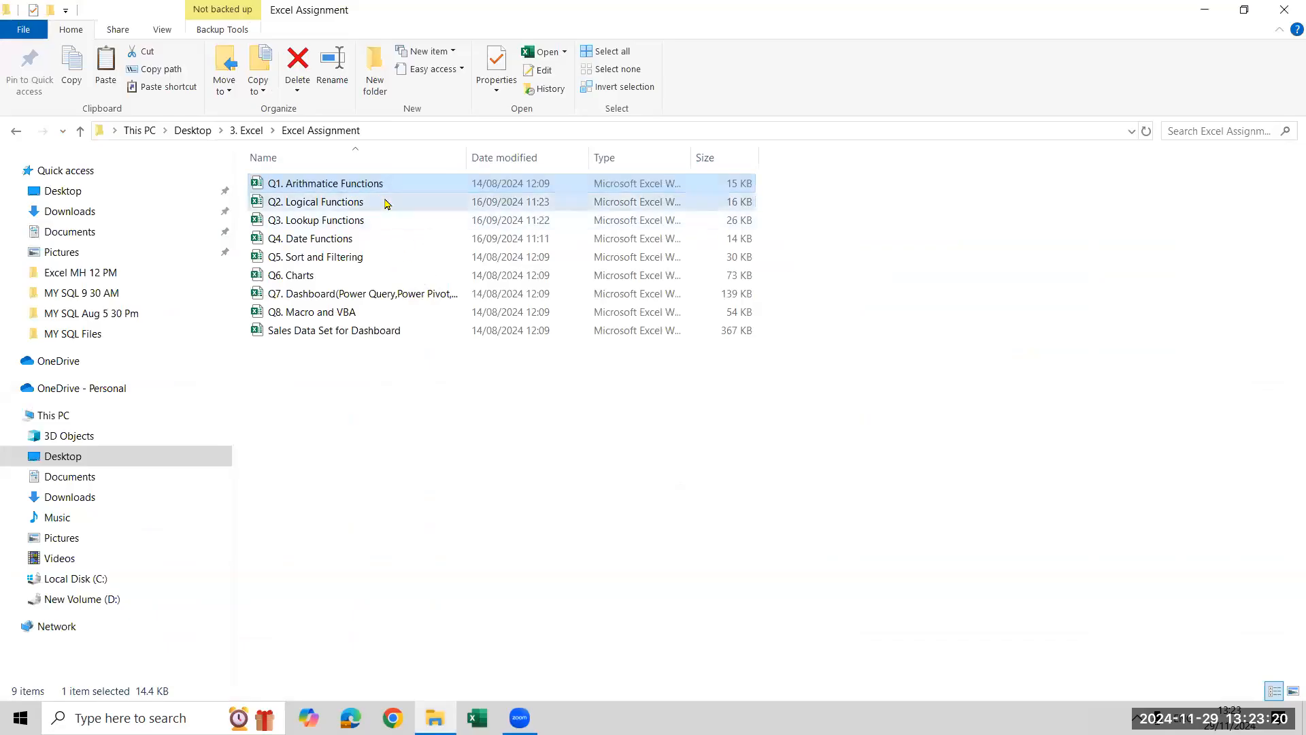
pyautogui.click(386, 202)
pyautogui.press('Return')
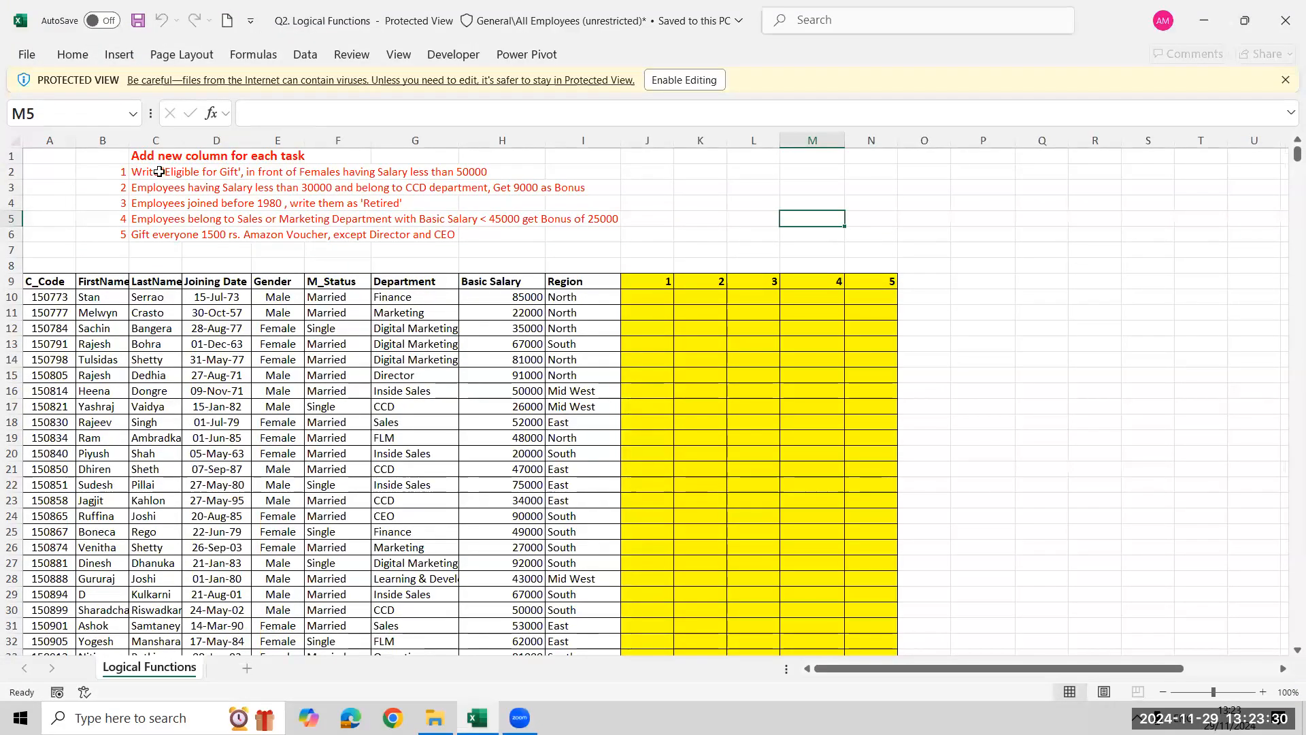
# Examine tasks 1 and 2 on gift and bonus eligibility against the gender, department and salary data in rows 19 and 17
pyautogui.click(157, 172)
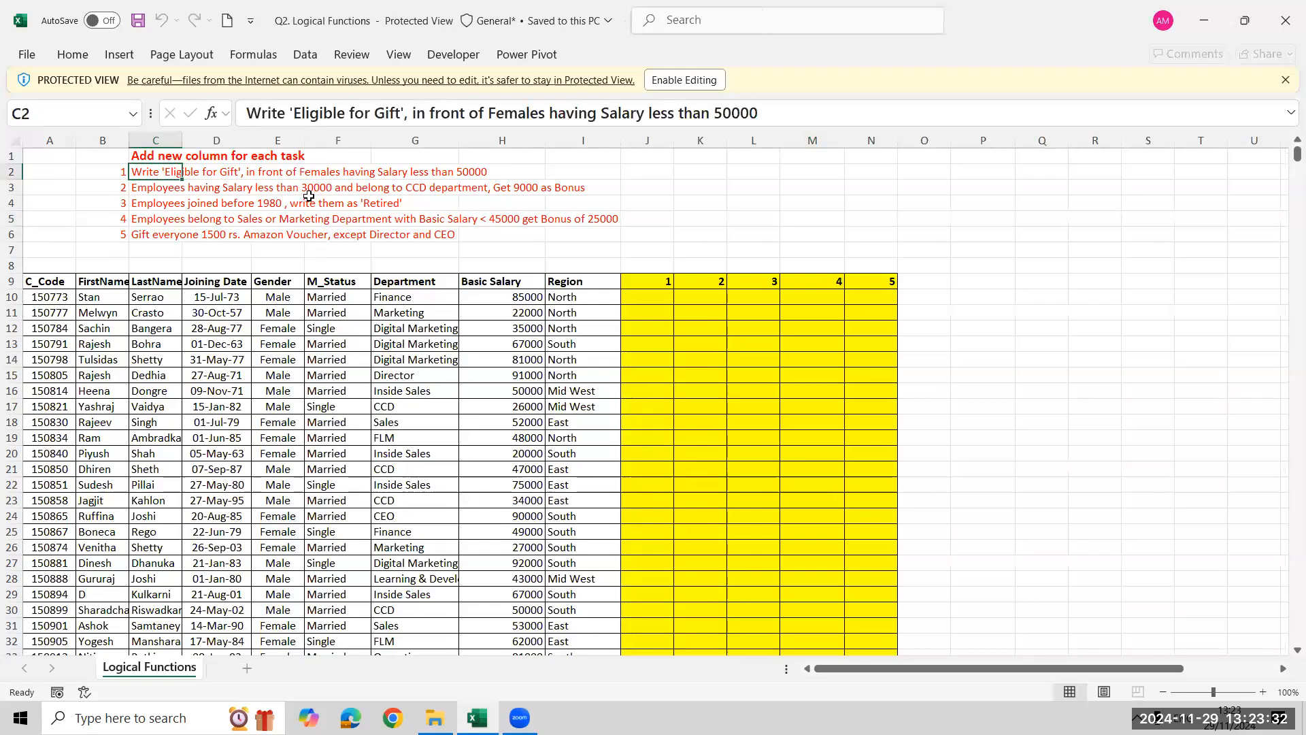
pyautogui.click(502, 185)
pyautogui.press('Up')
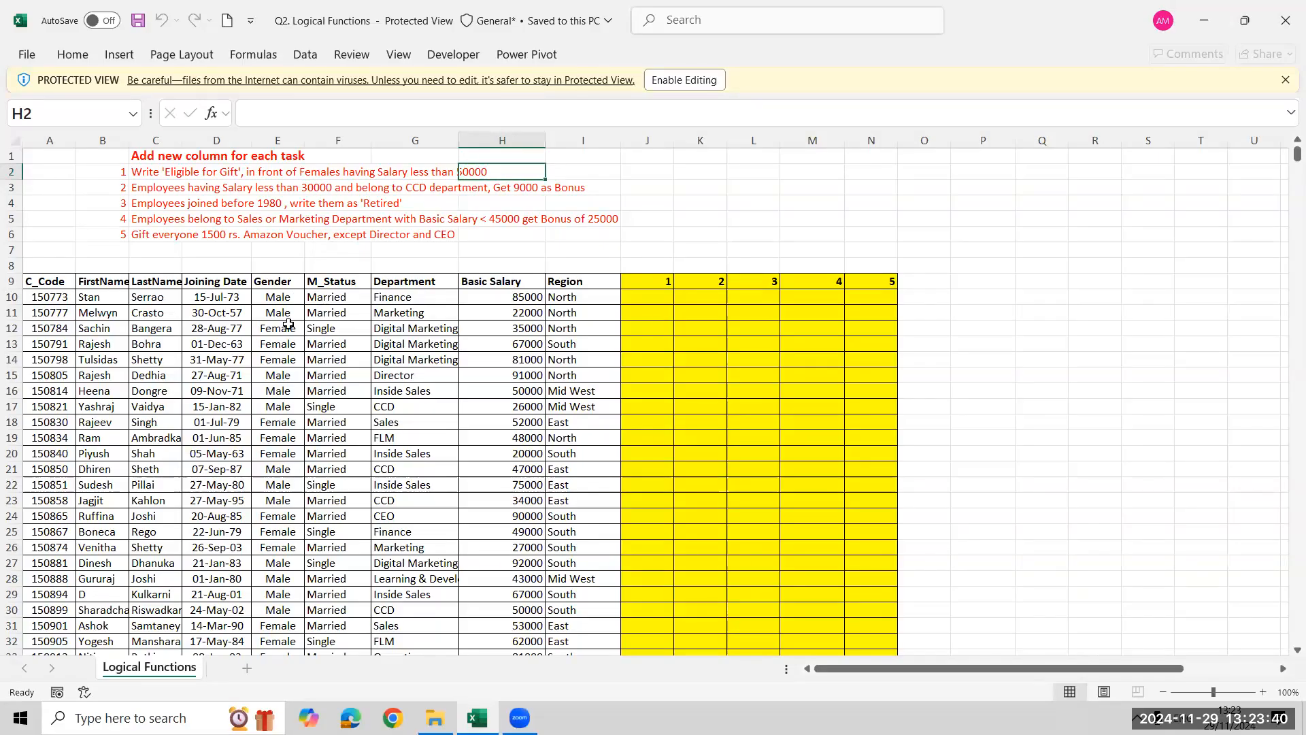
pyautogui.click(279, 439)
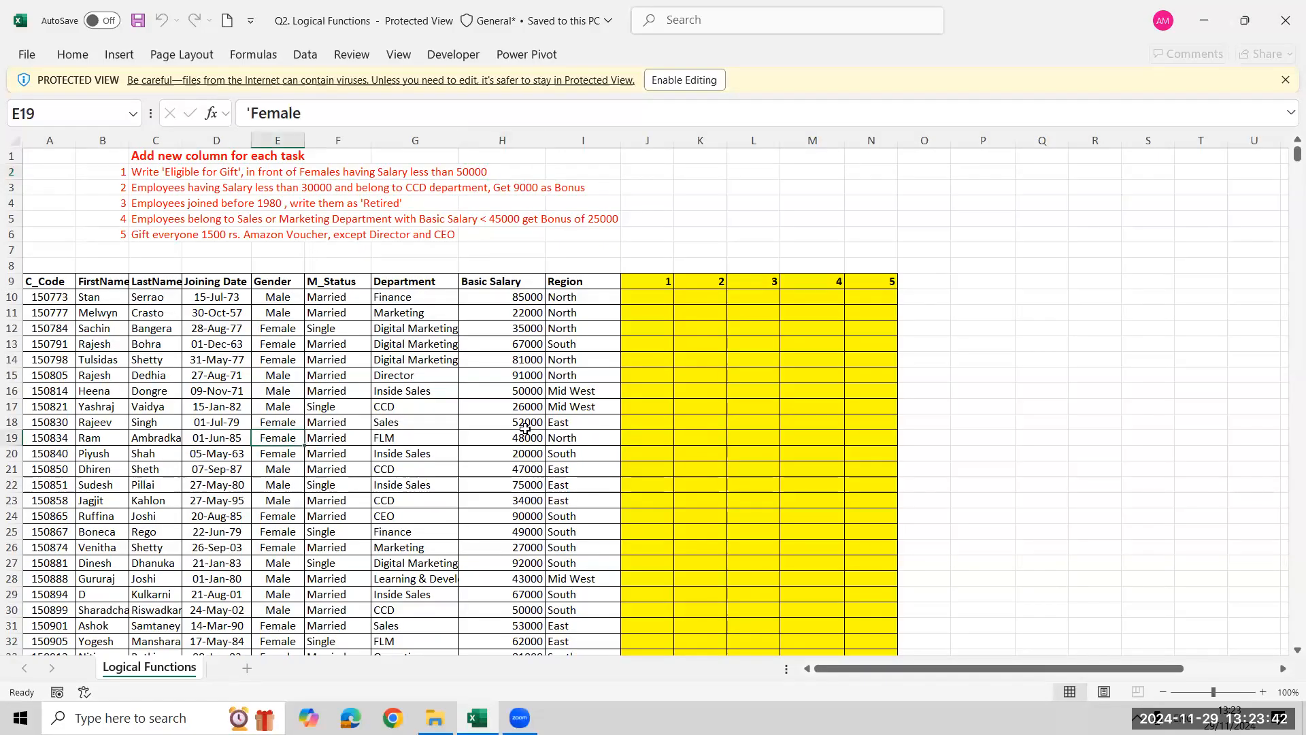
pyautogui.click(475, 439)
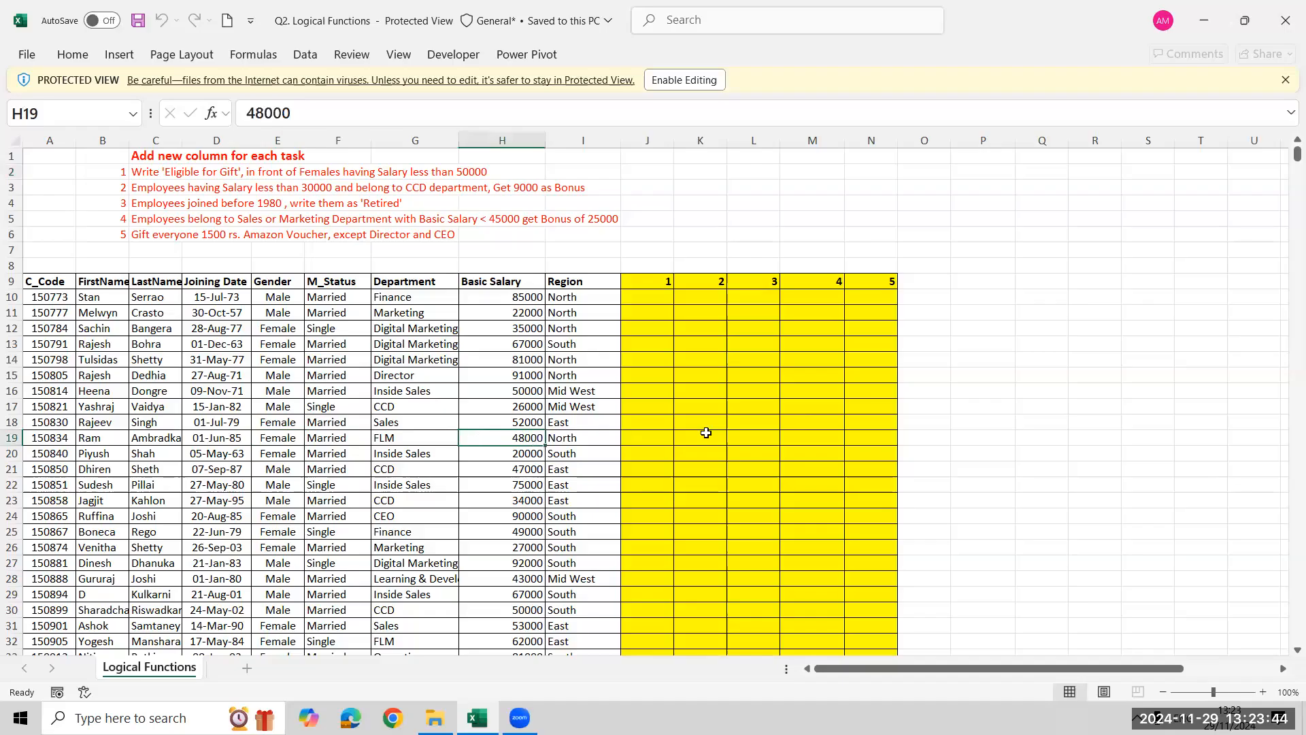
pyautogui.click(642, 439)
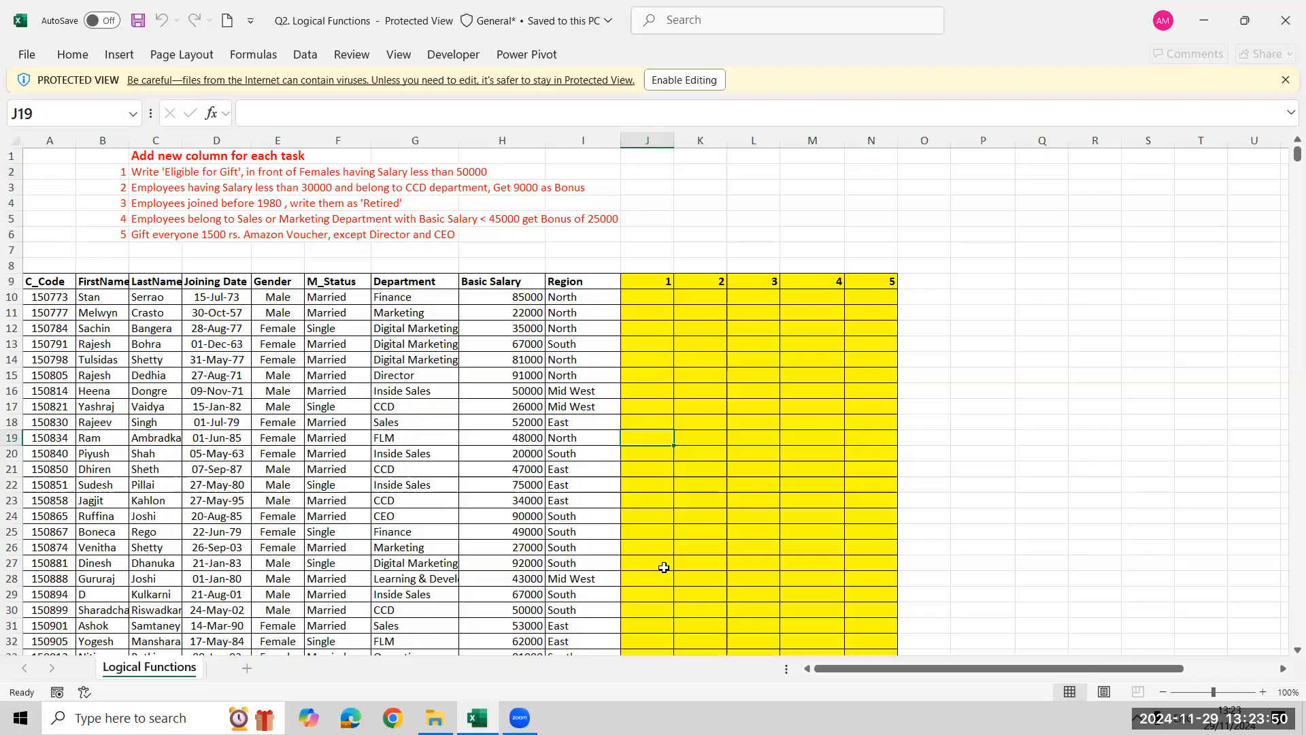
pyautogui.click(134, 189)
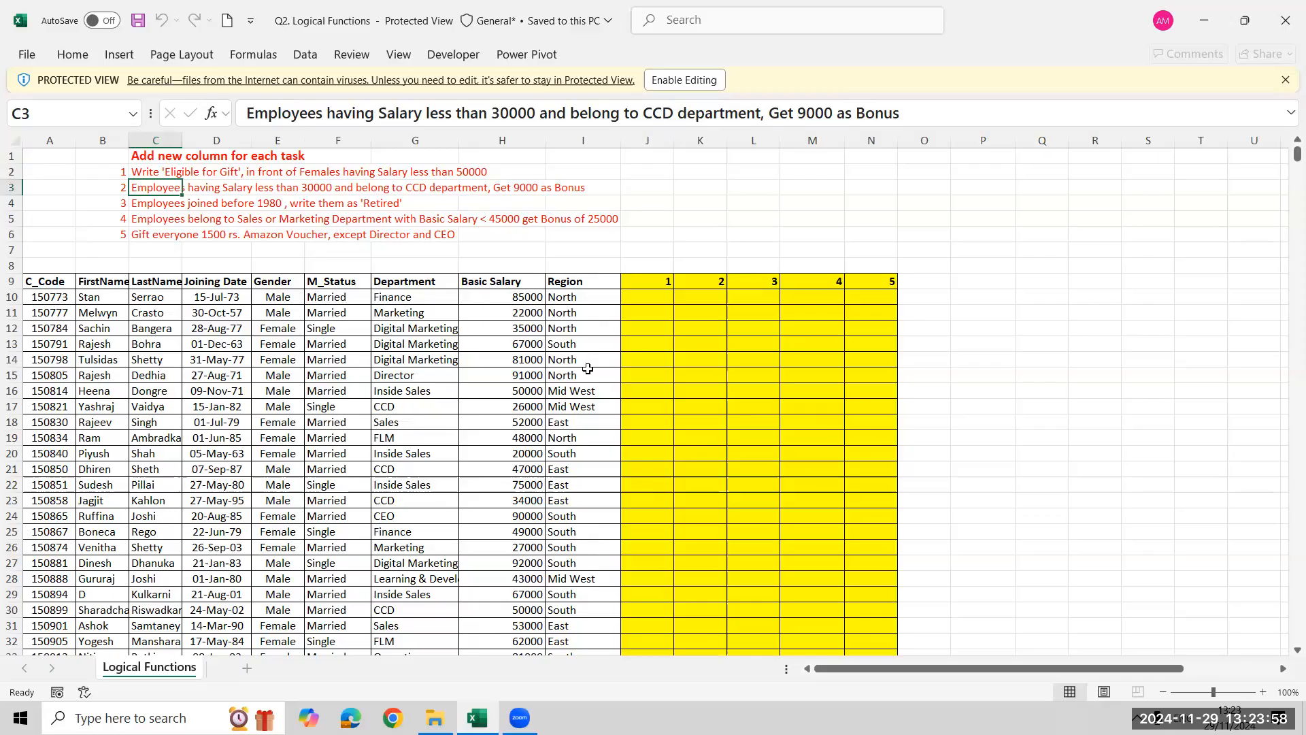
pyautogui.click(533, 188)
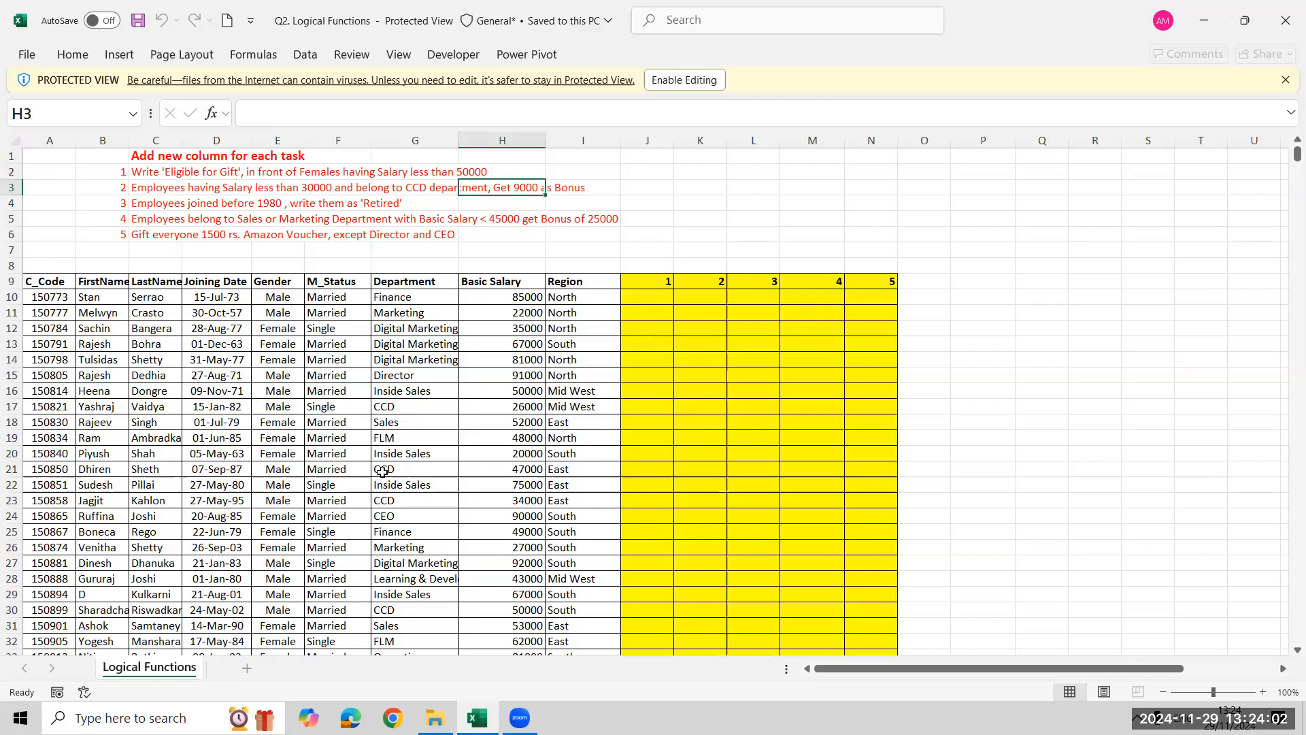
pyautogui.click(381, 406)
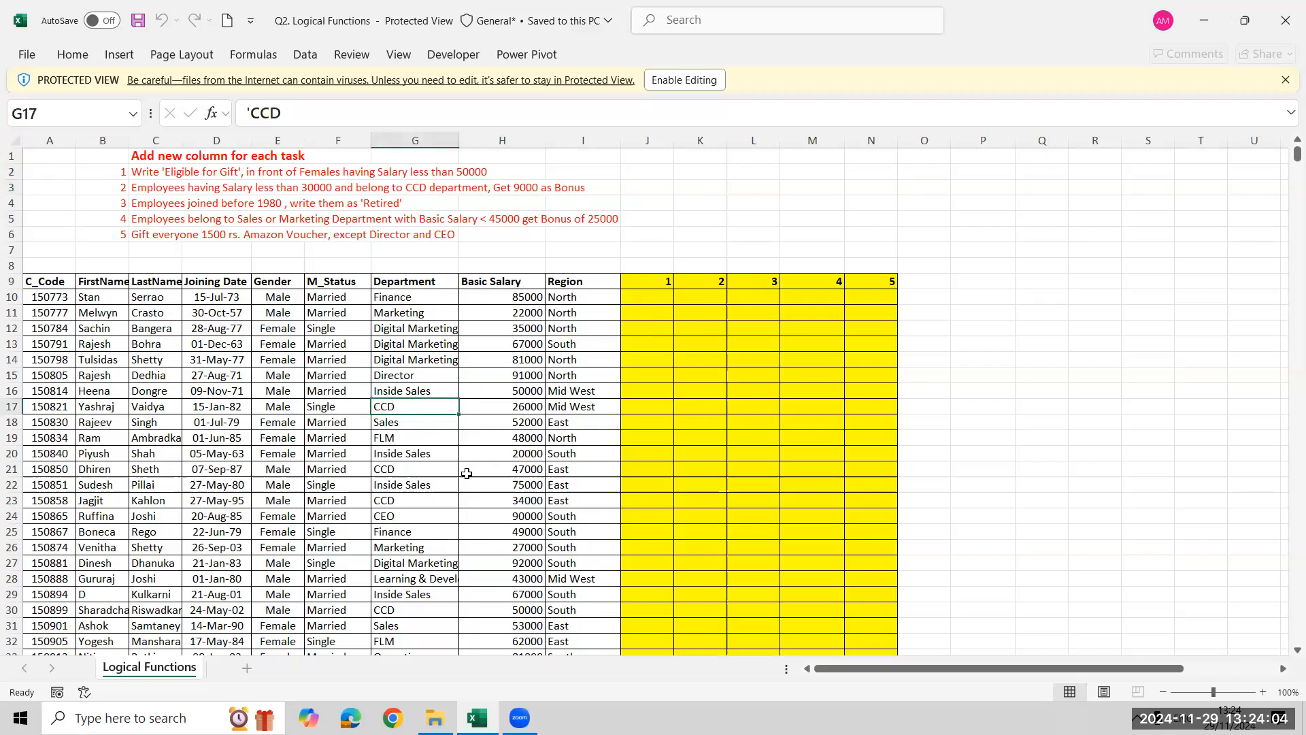
pyautogui.hotkey('shift', 'Right')
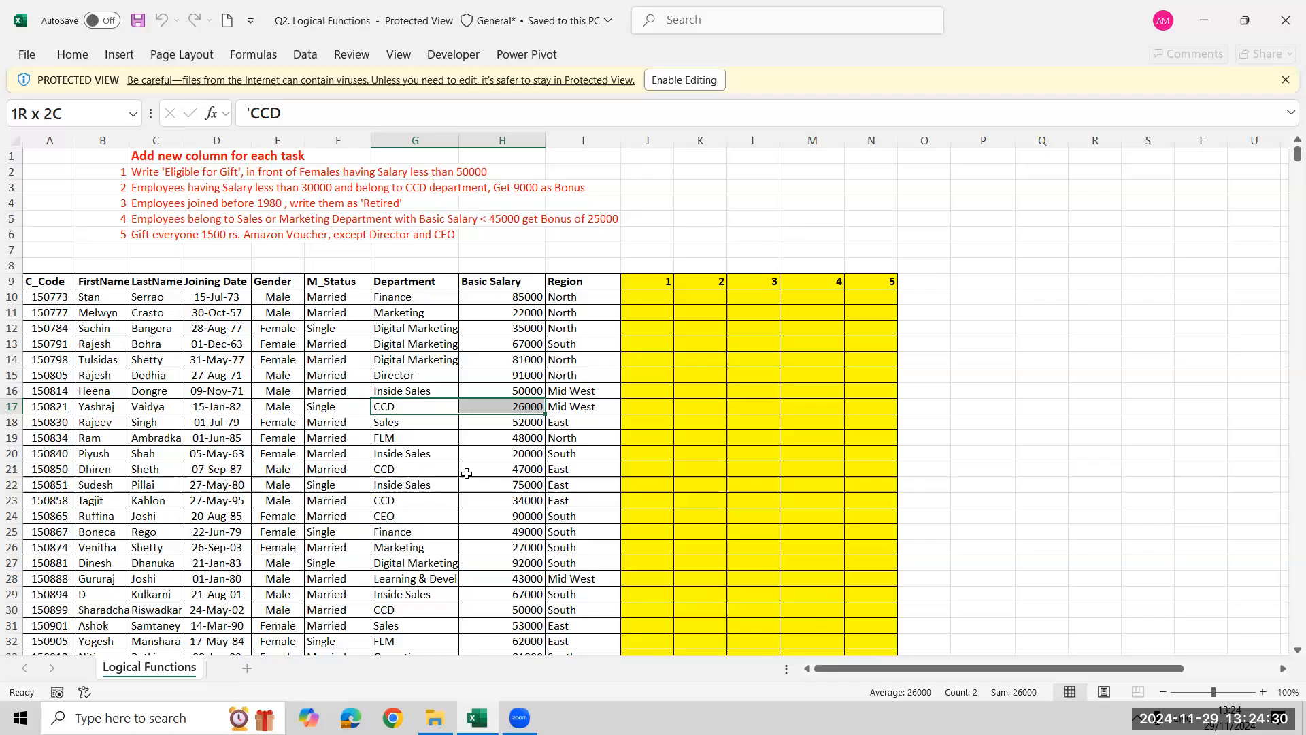
# Examine task 3 against the Joining Date column and task 4 against the department and salary in row 11
pyautogui.click(154, 206)
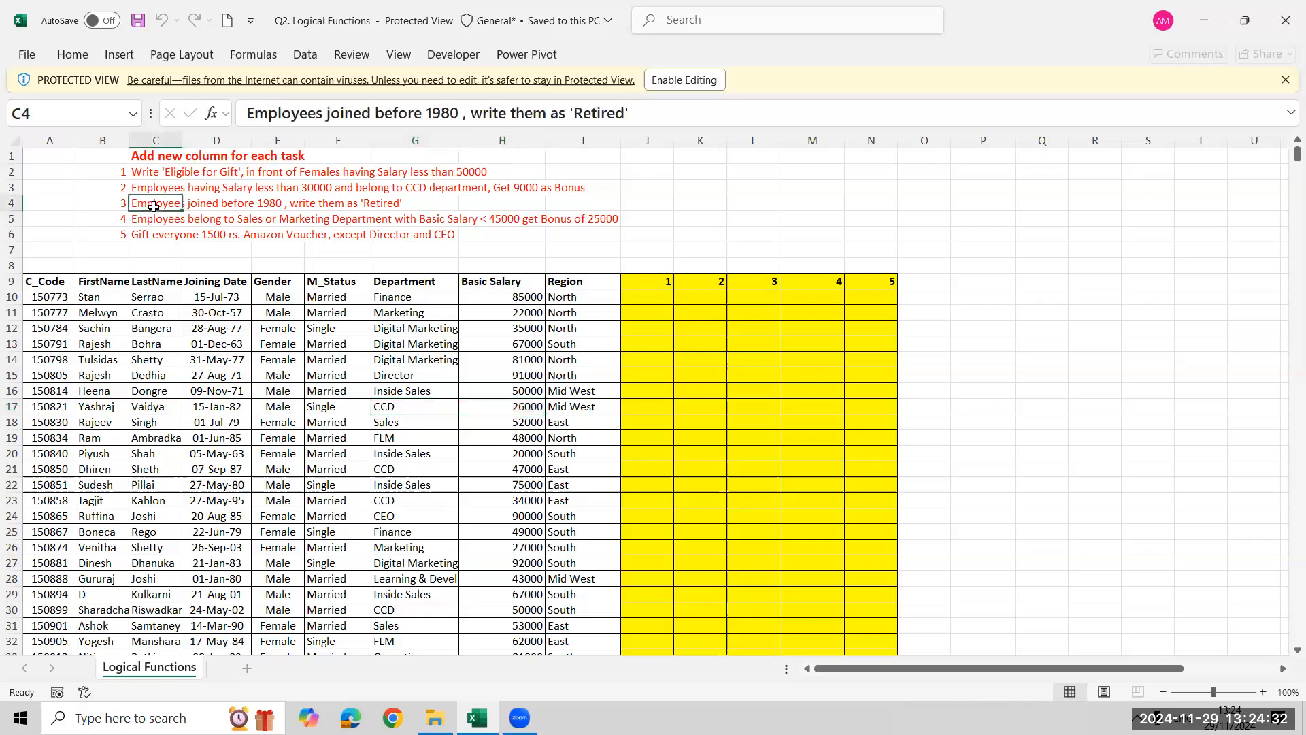
pyautogui.click(223, 282)
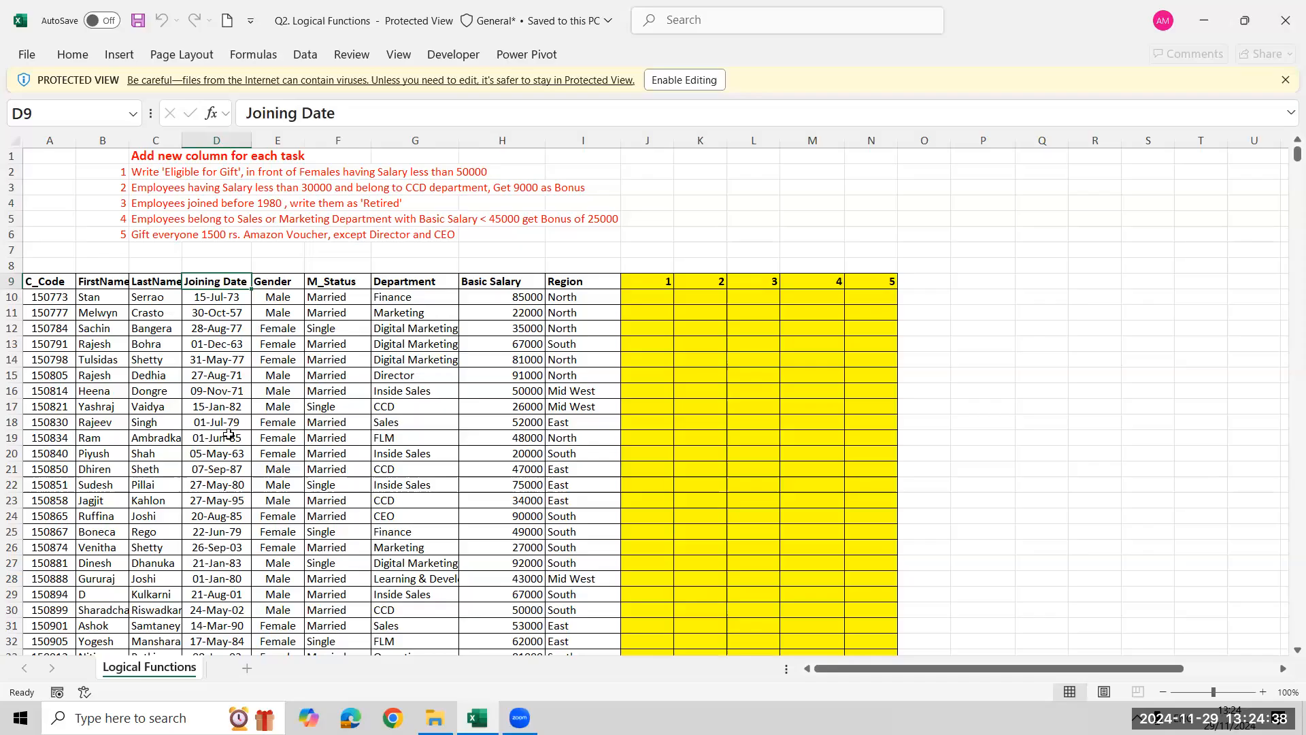
pyautogui.click(234, 298)
pyautogui.click(230, 315)
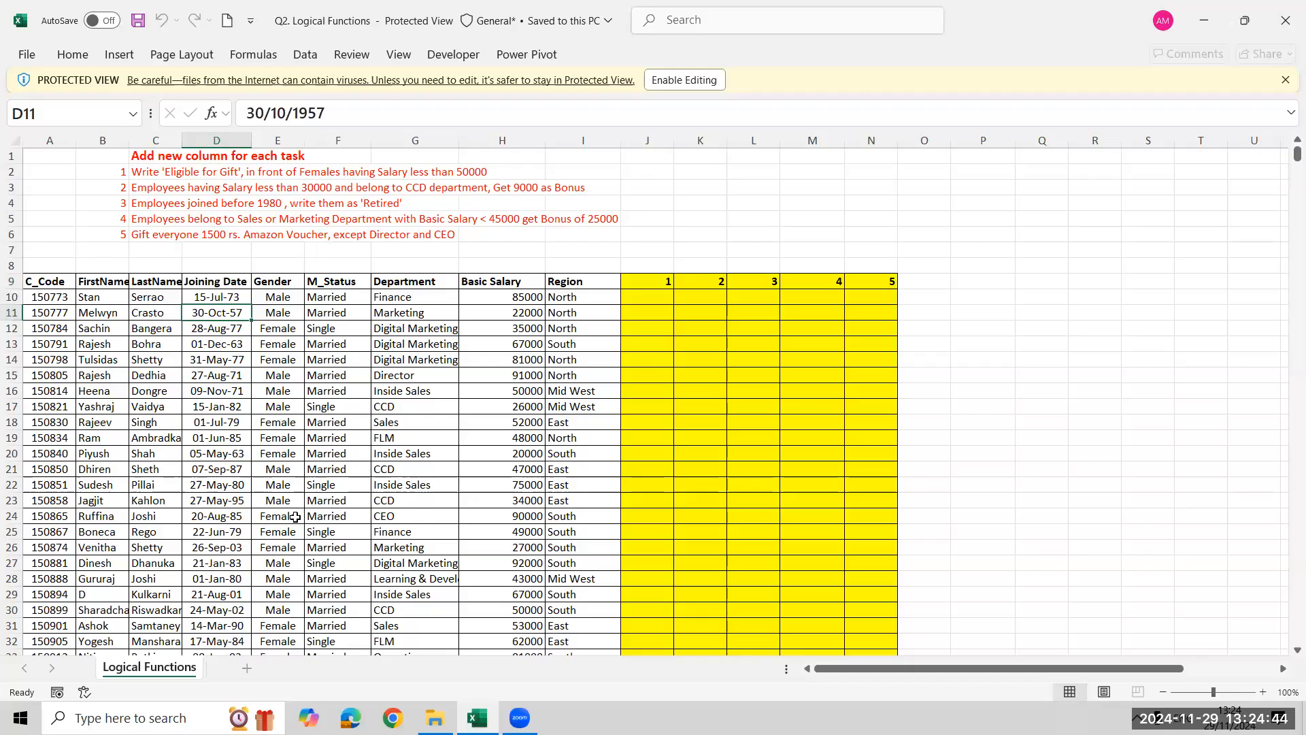
pyautogui.click(390, 203)
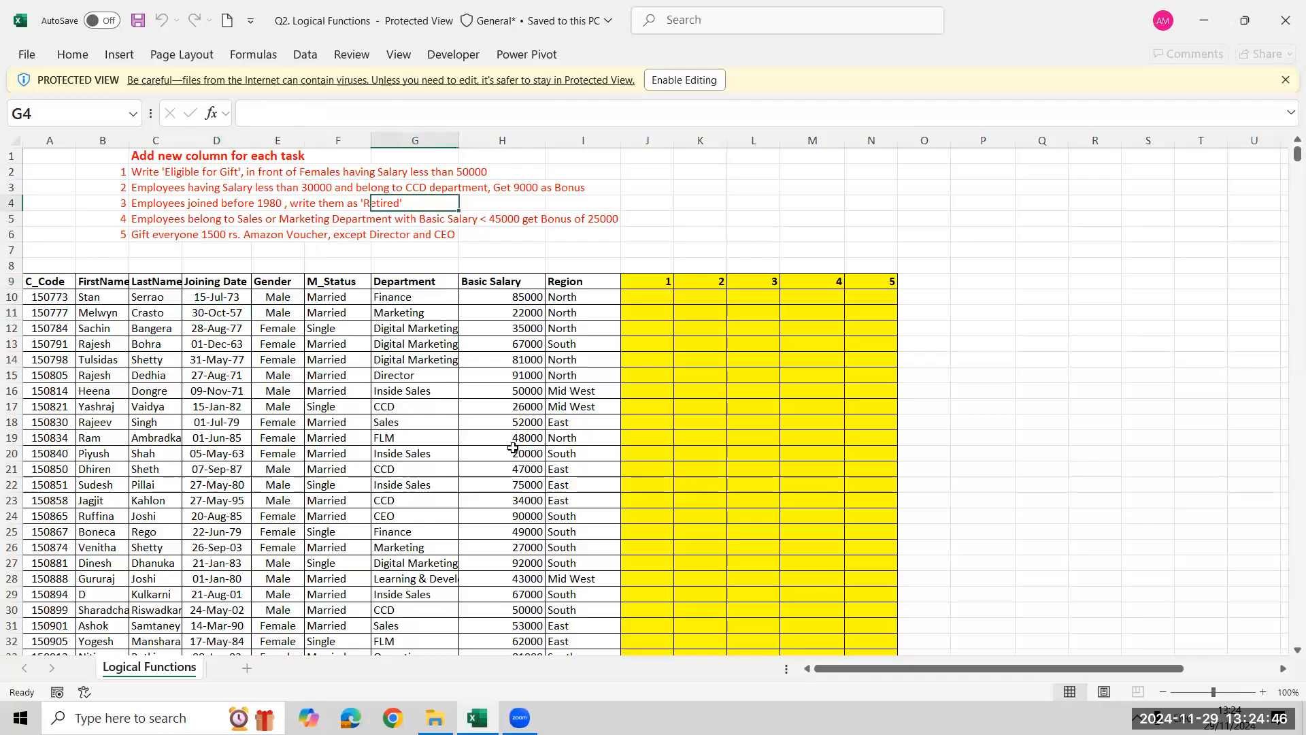
pyautogui.click(147, 214)
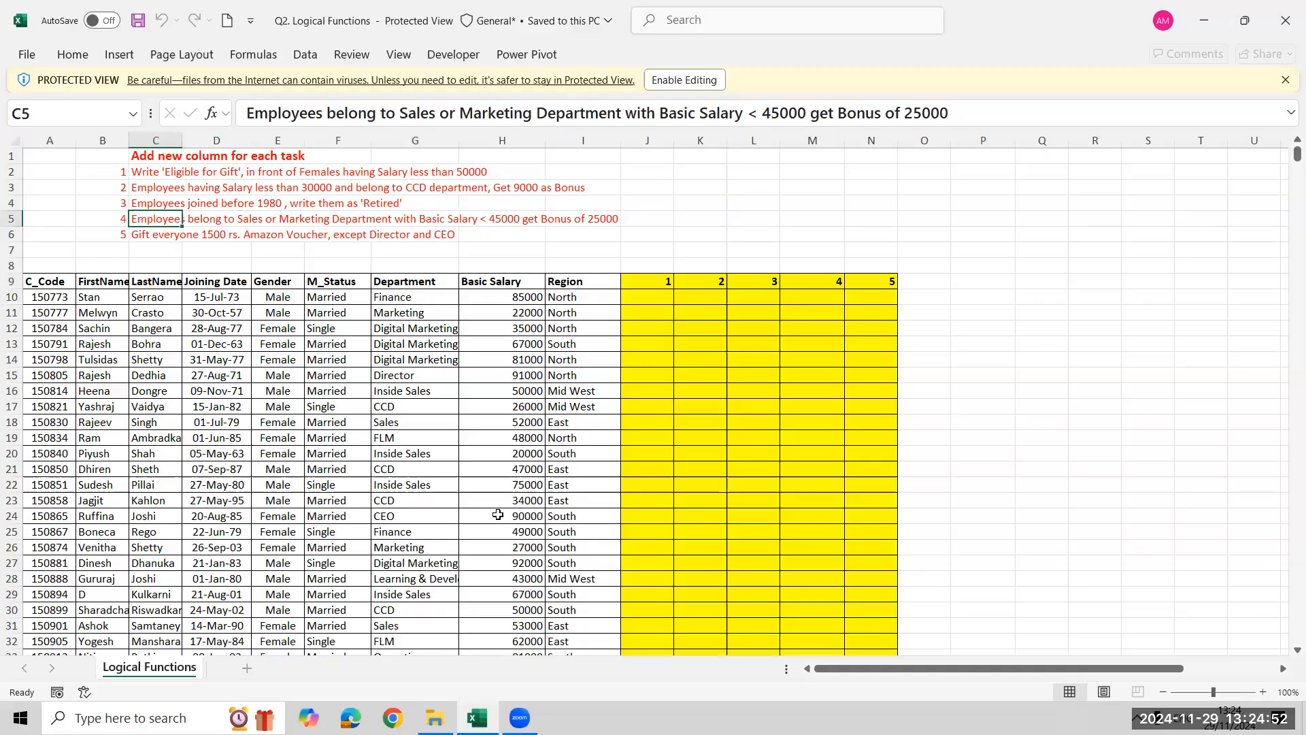
pyautogui.click(430, 310)
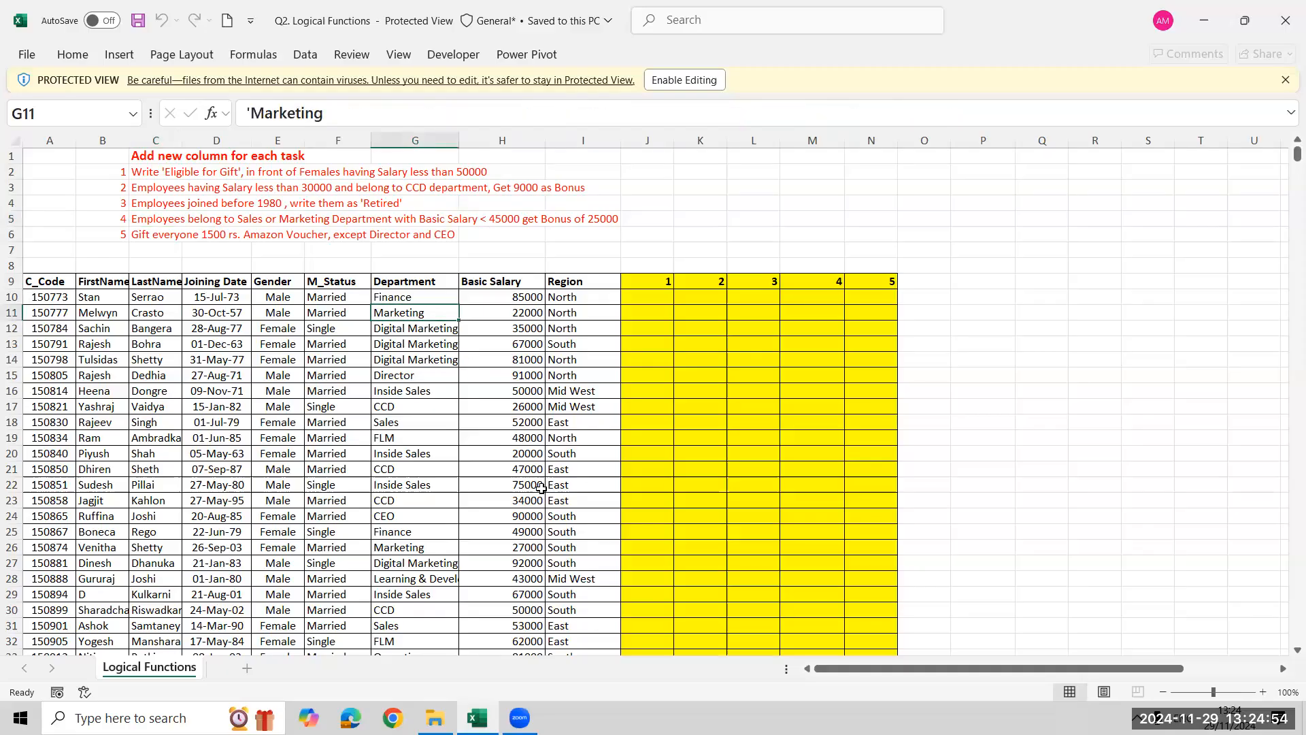
pyautogui.hotkey('shift', 'Right')
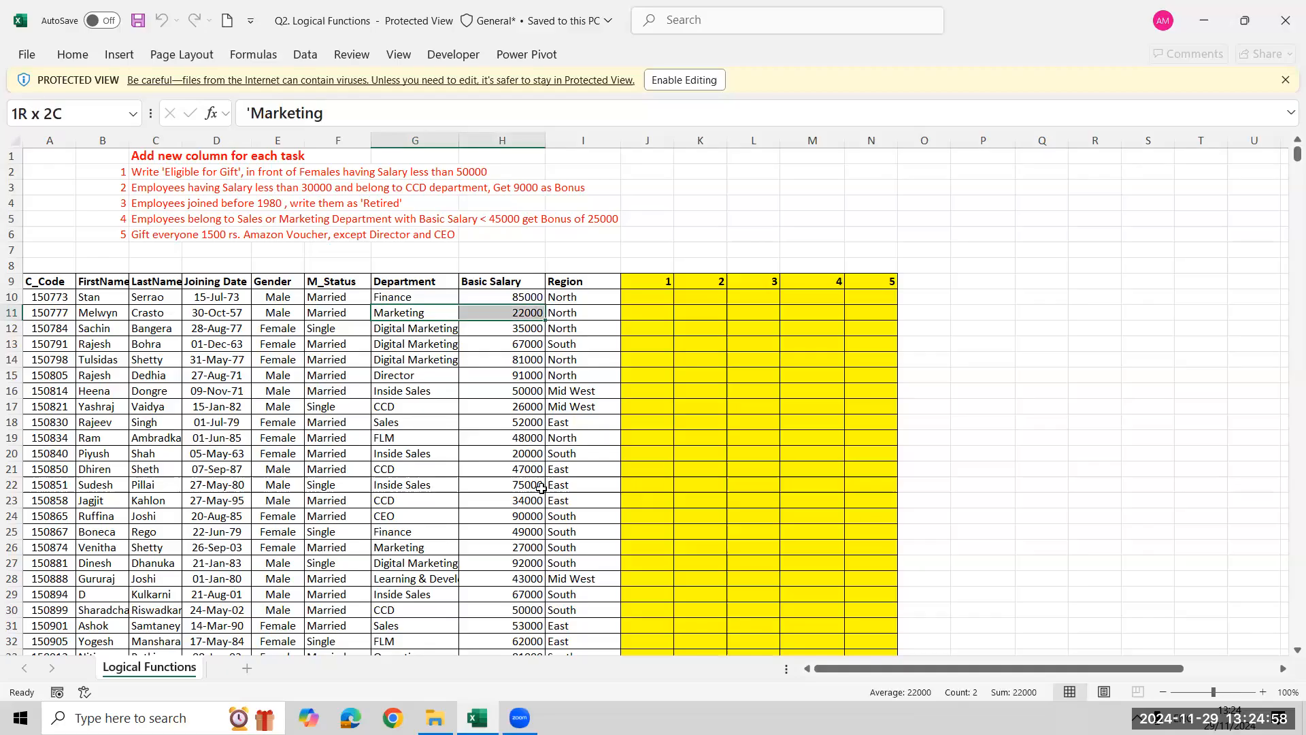
pyautogui.press('Right')
pyautogui.press('Right')
pyautogui.press('Right')
pyautogui.press('Right')
pyautogui.press('Right')
pyautogui.press('Right')
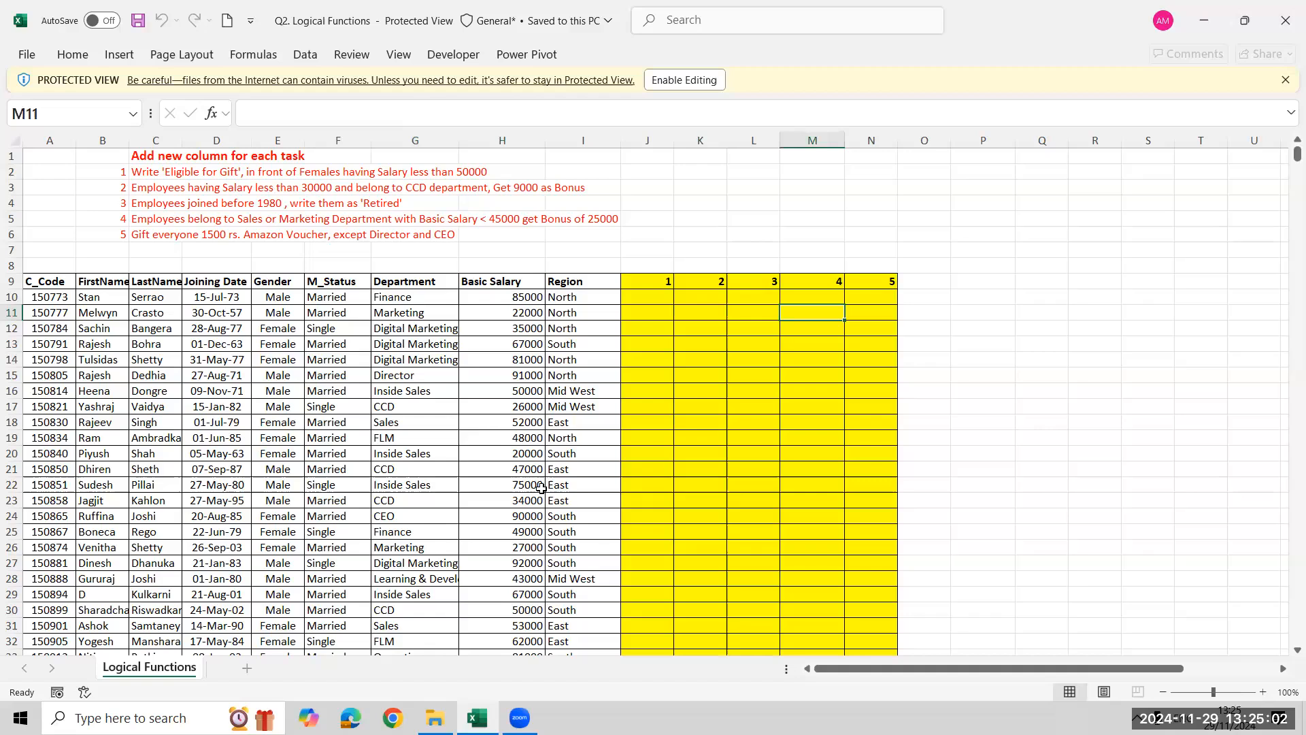
# Enable editing of the protected Q2. Logical Functions workbook
pyautogui.press('Down')
pyautogui.press('Up')
pyautogui.click(674, 83)
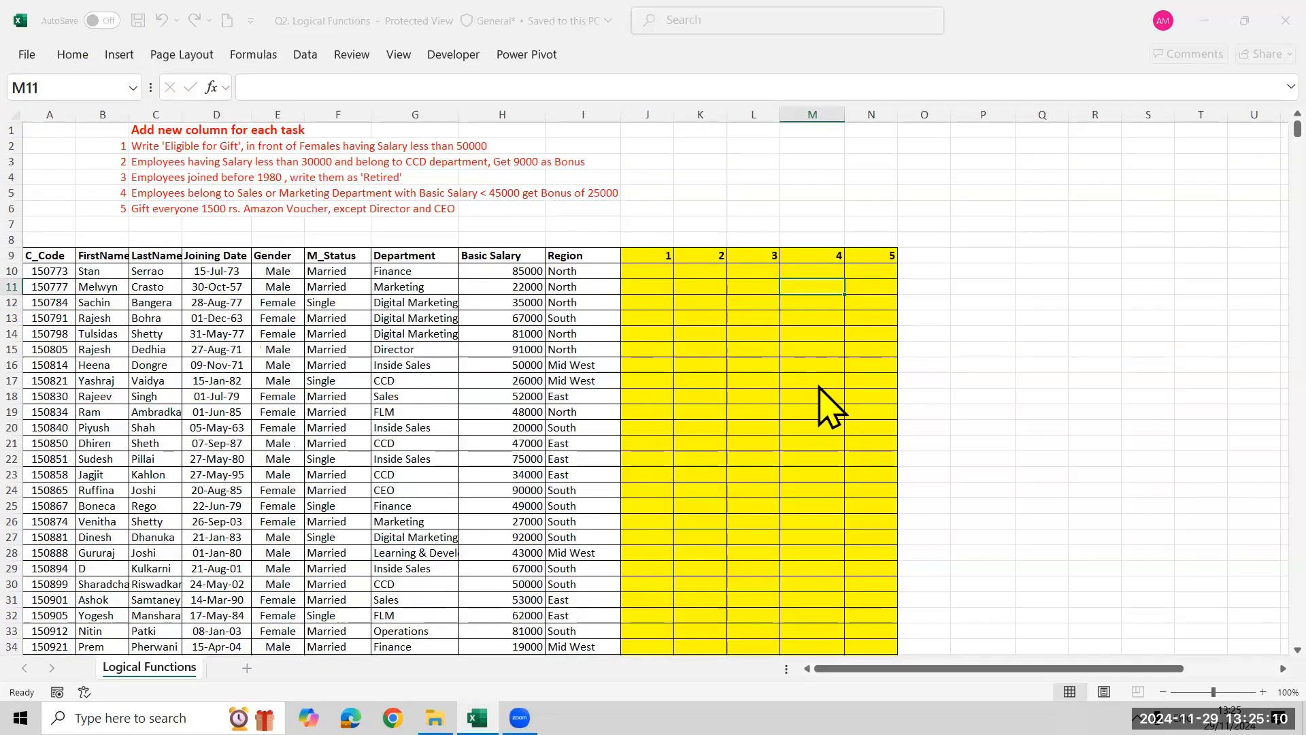
# Enter a bonus of 25000 in the task 4 column for the Marketing employee in row 11
pyautogui.write('25000')
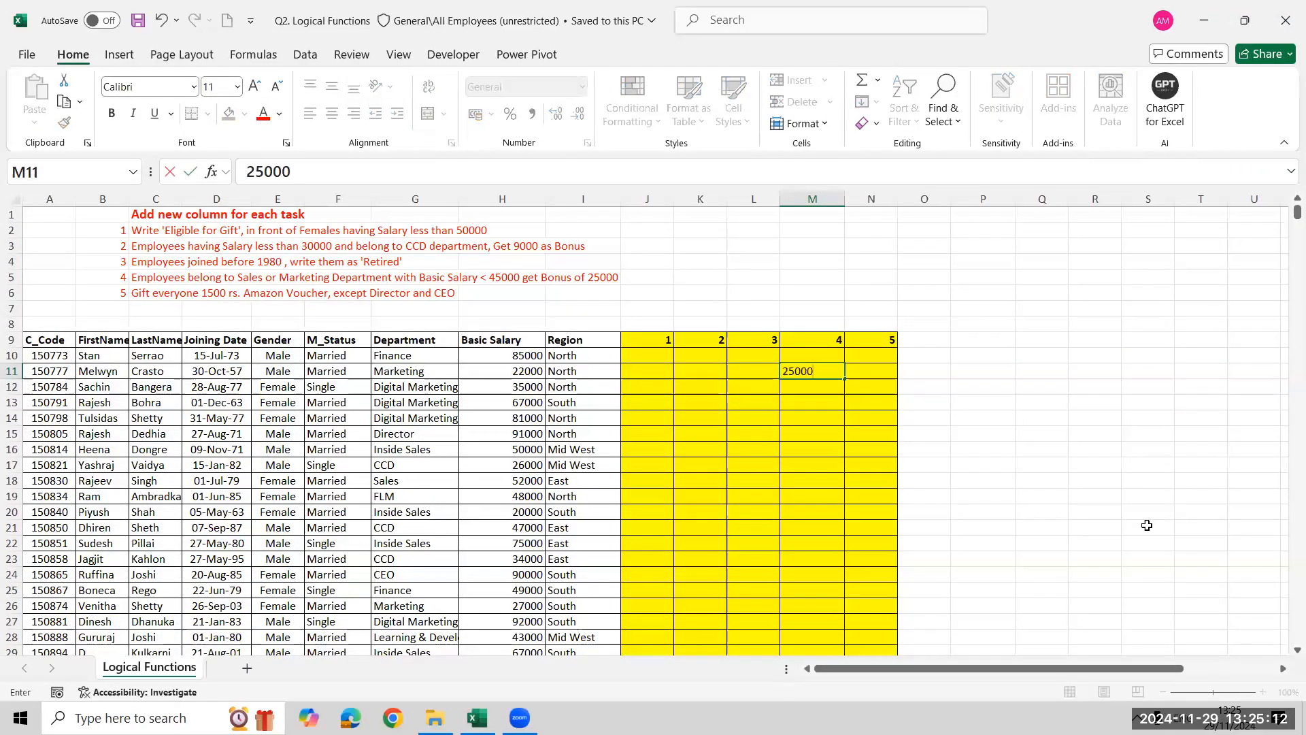
pyautogui.press('Return')
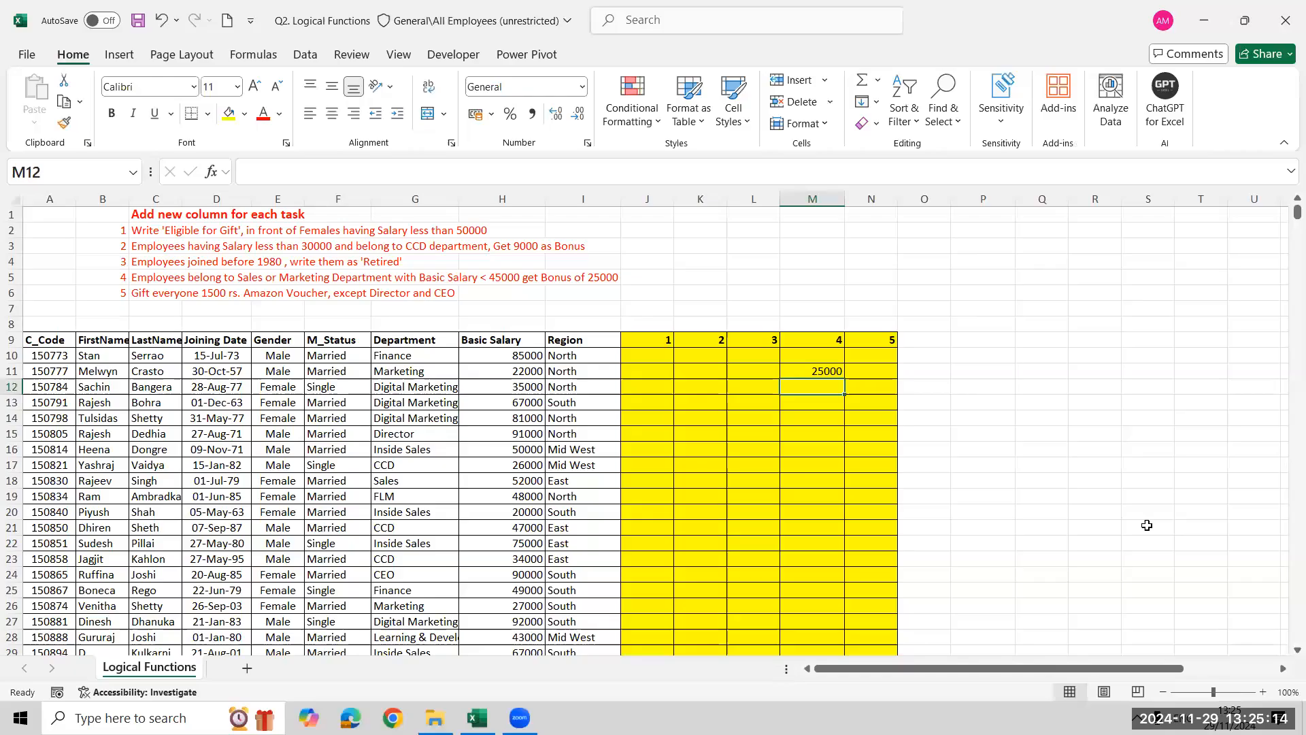
pyautogui.press('Up')
pyautogui.press('Right')
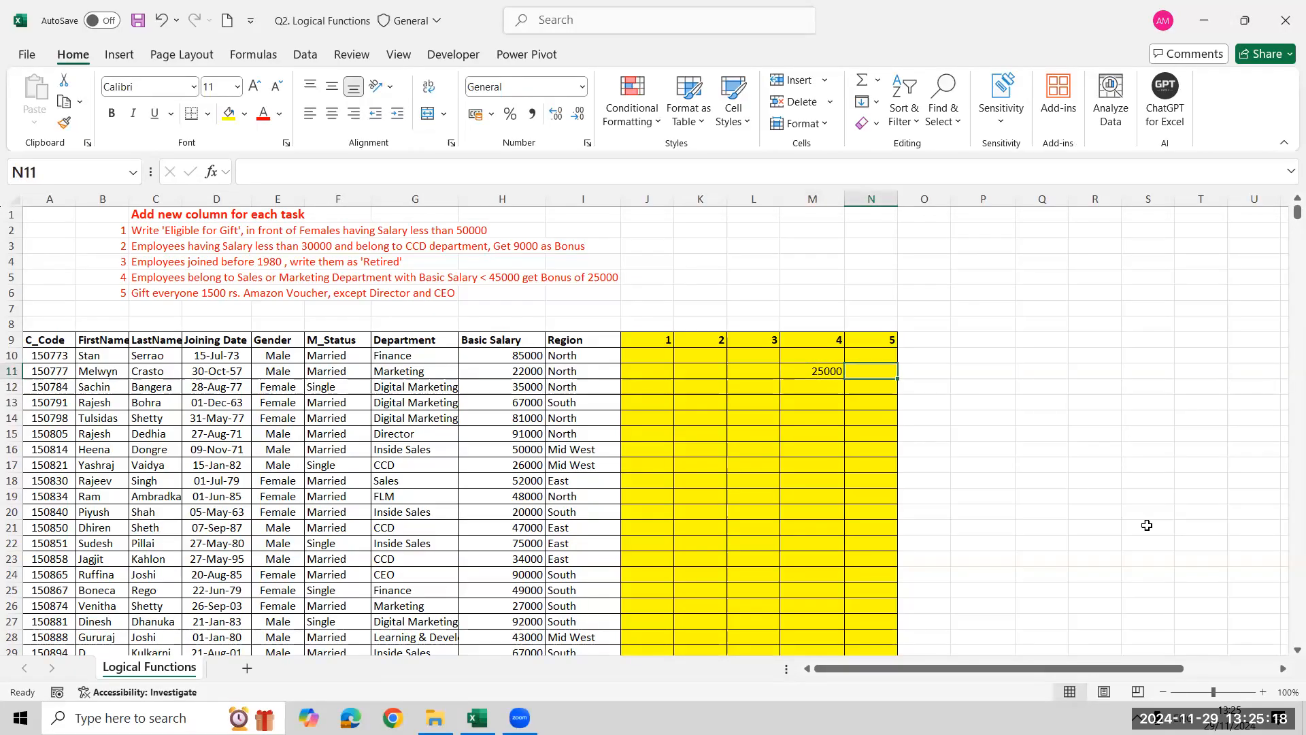
# Examine the Department column for the Director and CEO entries that task 5 excludes from the voucher
pyautogui.press('Left')
pyautogui.press('Left')
pyautogui.press('Left')
pyautogui.press('Left')
pyautogui.press('Left')
pyautogui.press('Left')
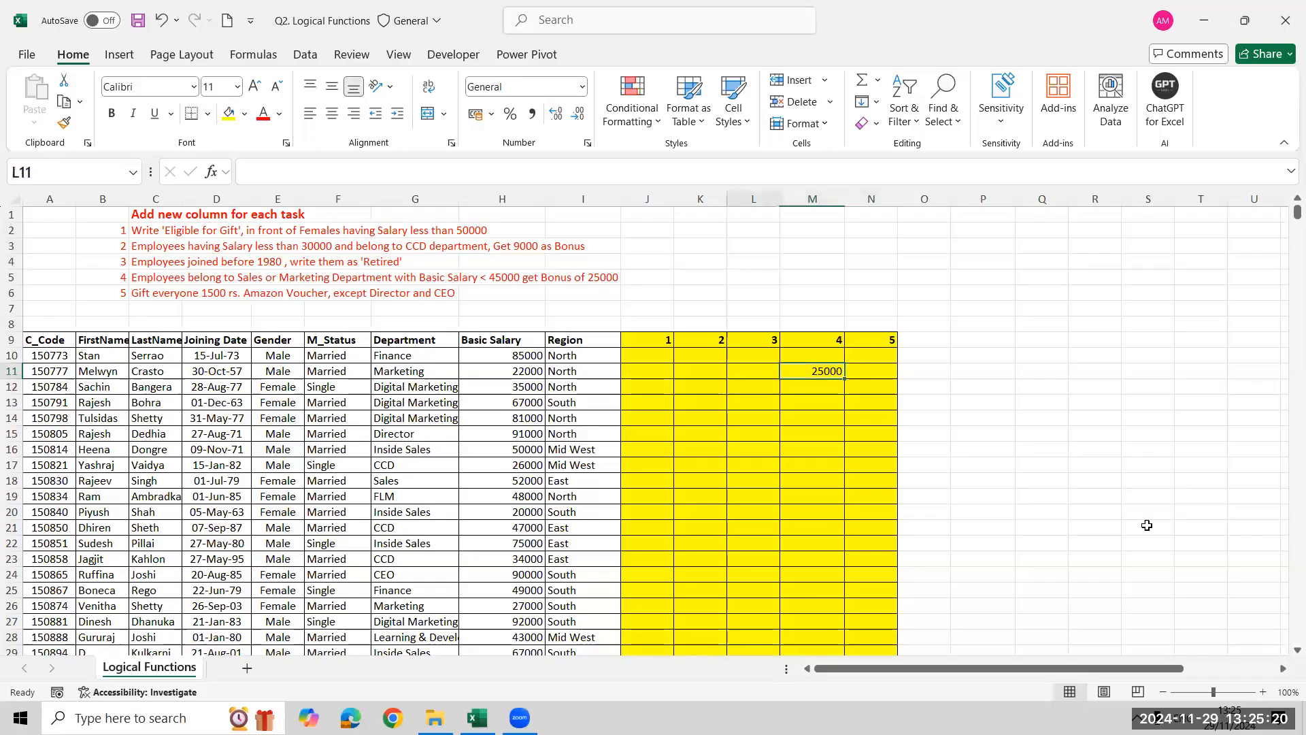
pyautogui.press('Left')
pyautogui.press('Up')
pyautogui.press('Up')
pyautogui.scroll(-6, 1147, 525)
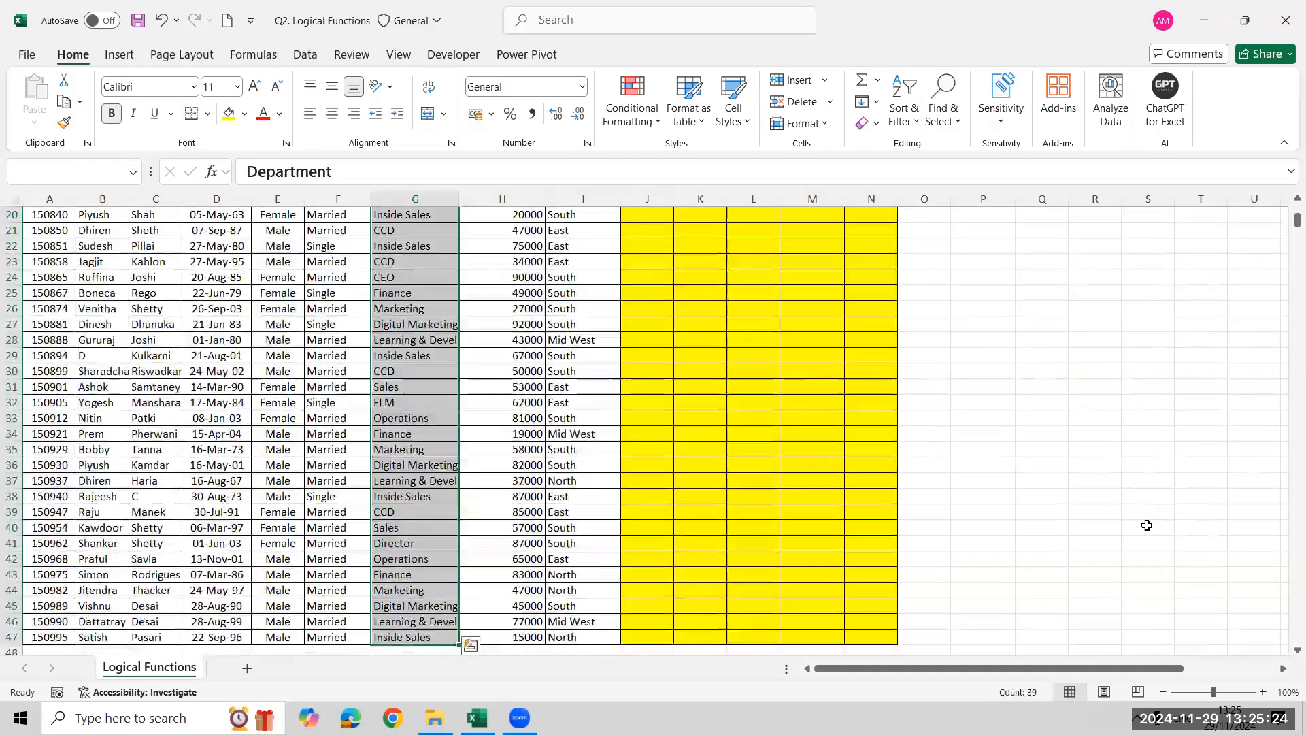
pyautogui.press('Down')
pyautogui.press('Down')
pyautogui.press('Down')
pyautogui.press('Down')
pyautogui.press('Down')
pyautogui.press('Down')
pyautogui.press('Down')
pyautogui.press('Down')
pyautogui.press('Down')
pyautogui.press('Down')
pyautogui.press('Down')
pyautogui.press('Down')
pyautogui.press('Down')
pyautogui.press('Down')
pyautogui.press('Down')
pyautogui.press('Down')
pyautogui.press('Up')
pyautogui.press('Up')
pyautogui.press('Up')
pyautogui.press('Up')
pyautogui.press('Up')
pyautogui.press('Up')
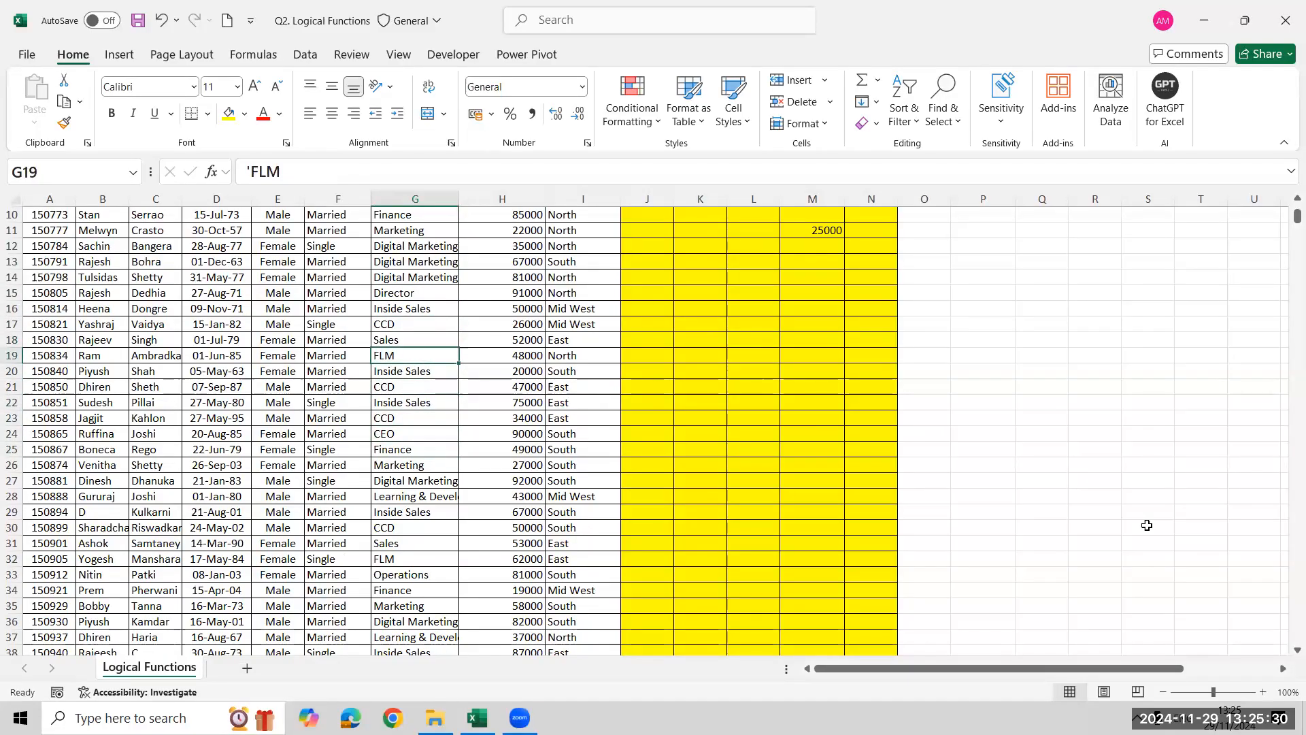
pyautogui.press('Up')
pyautogui.press('Up')
pyautogui.press('Up')
pyautogui.press('Up')
pyautogui.press('Up')
pyautogui.press('Up')
pyautogui.press('Up')
pyautogui.press('Up')
pyautogui.press('Up')
pyautogui.hotkey('ctrl', 'shift', 'Down')
pyautogui.hotkey('ctrl', 'Up')
# In the task 5 column, enter 1500 for the Finance employee in row 10 and a dash for the Director in row 15
pyautogui.press('Right')
pyautogui.press('Right')
pyautogui.press('Right')
pyautogui.press('Right')
pyautogui.press('Right')
pyautogui.press('Right')
pyautogui.press('Right')
pyautogui.press('Down')
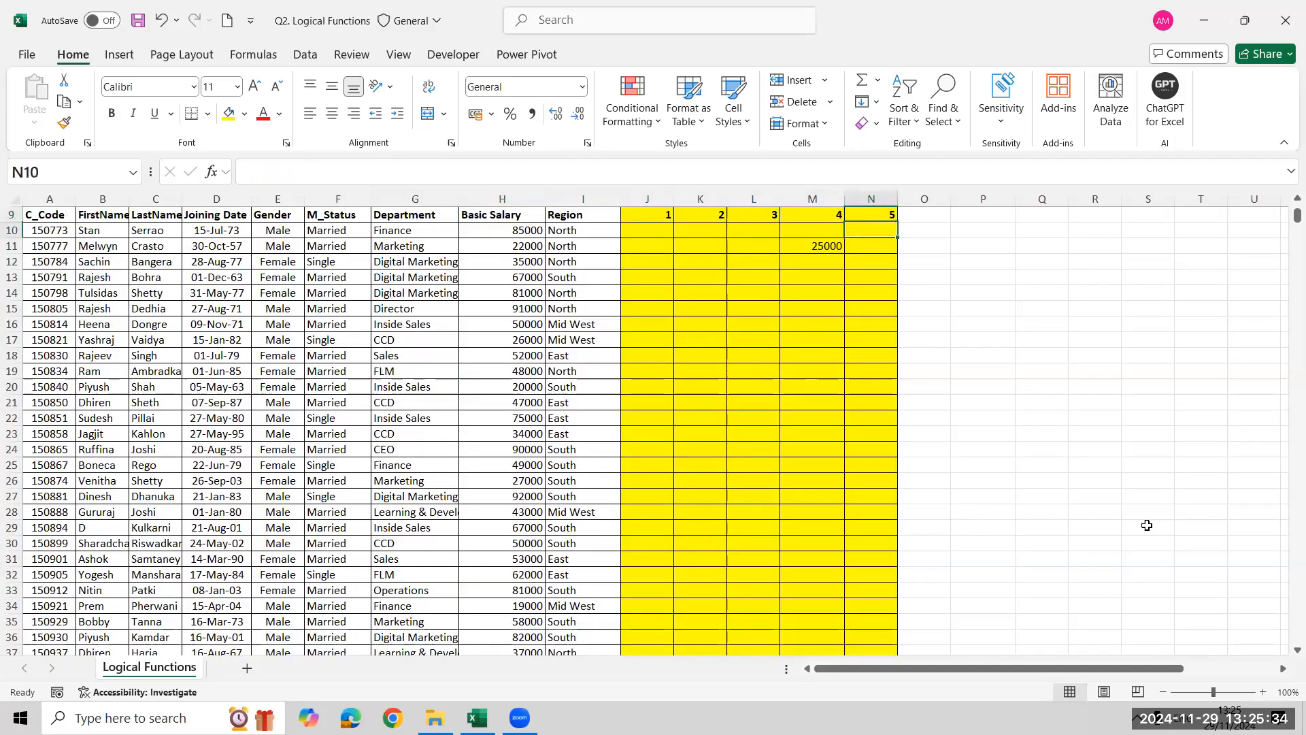
pyautogui.write('1500')
pyautogui.press('Return')
pyautogui.press('Down')
pyautogui.press('Down')
pyautogui.press('Down')
pyautogui.press('Down')
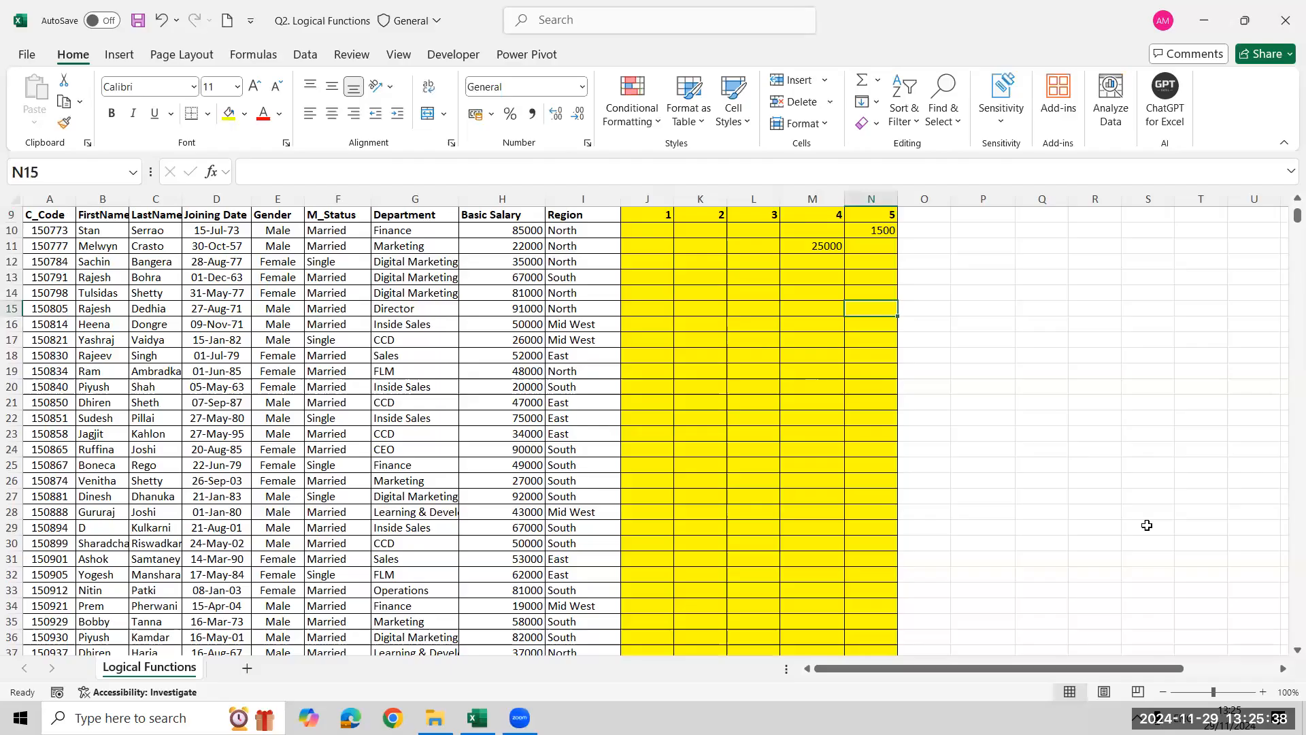
pyautogui.write('-')
pyautogui.press('Return')
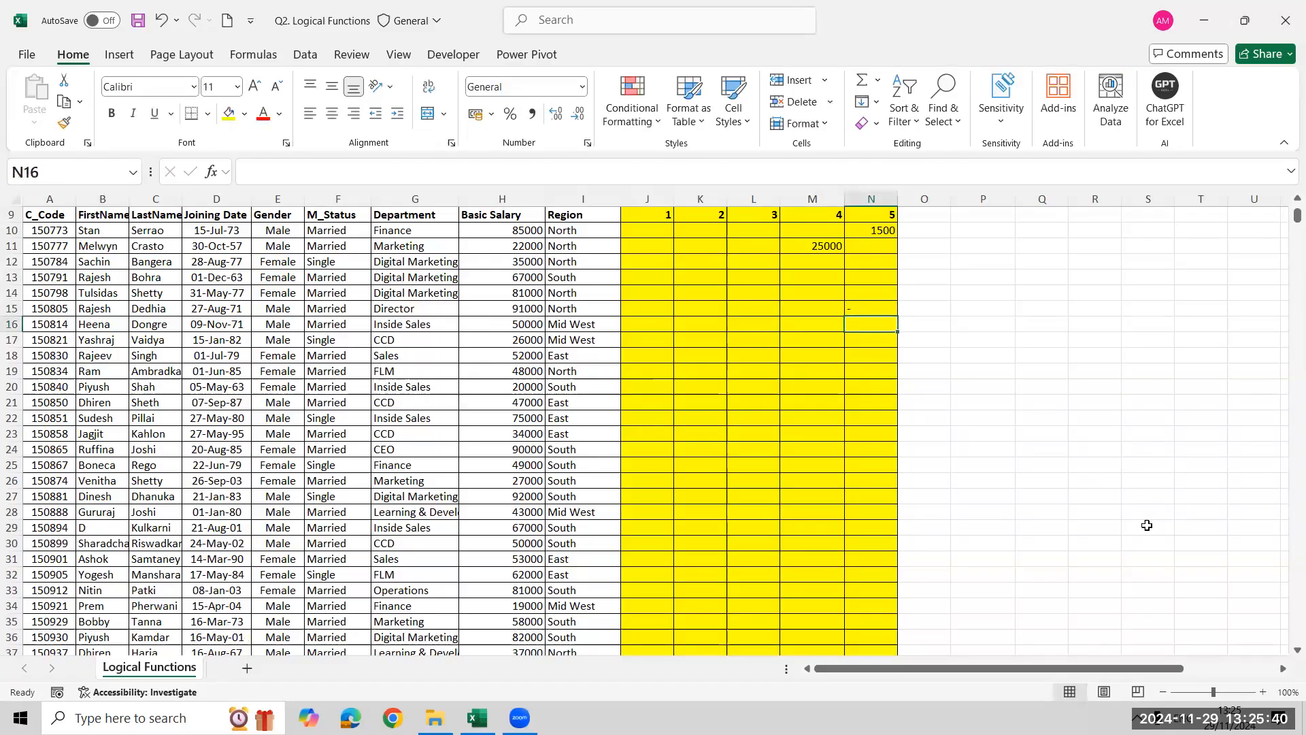
pyautogui.press('Up')
pyautogui.press('Up')
pyautogui.press('Up')
pyautogui.press('Up')
pyautogui.press('Up')
pyautogui.press('Up')
pyautogui.press('Up')
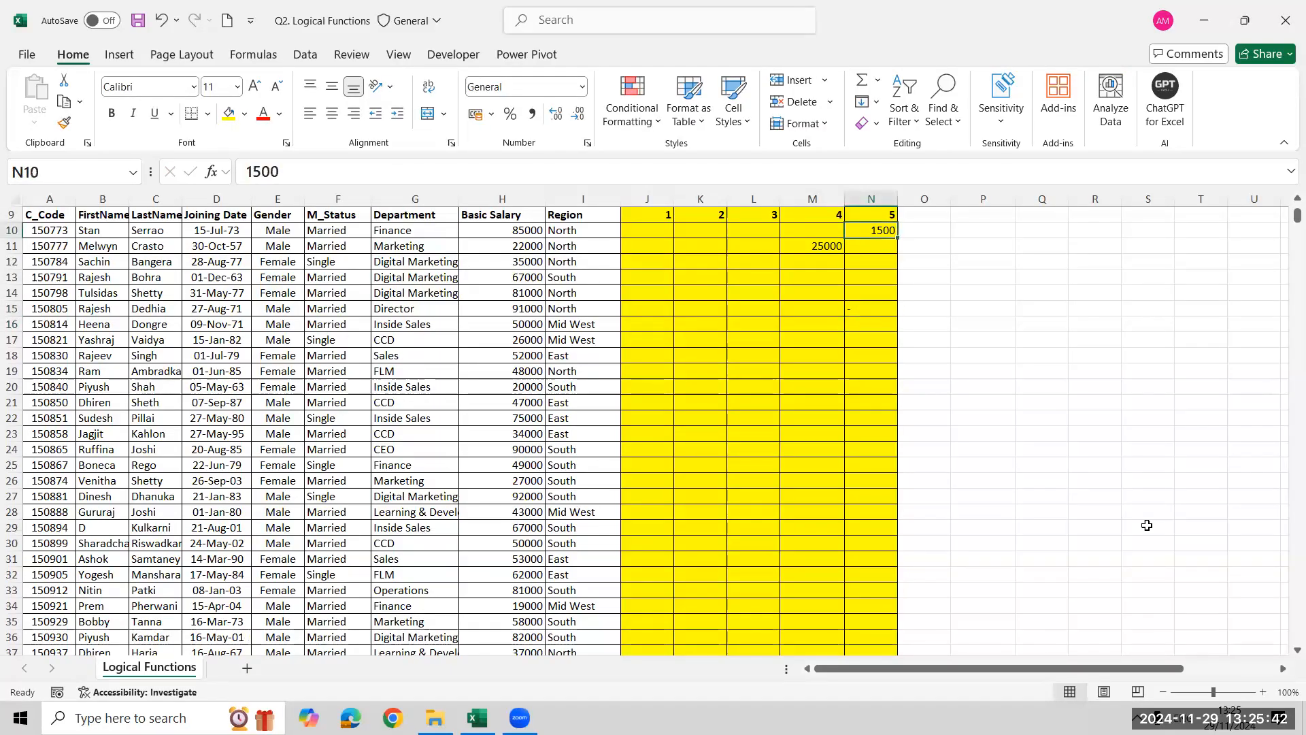
pyautogui.hotkey('ctrl', 'Up')
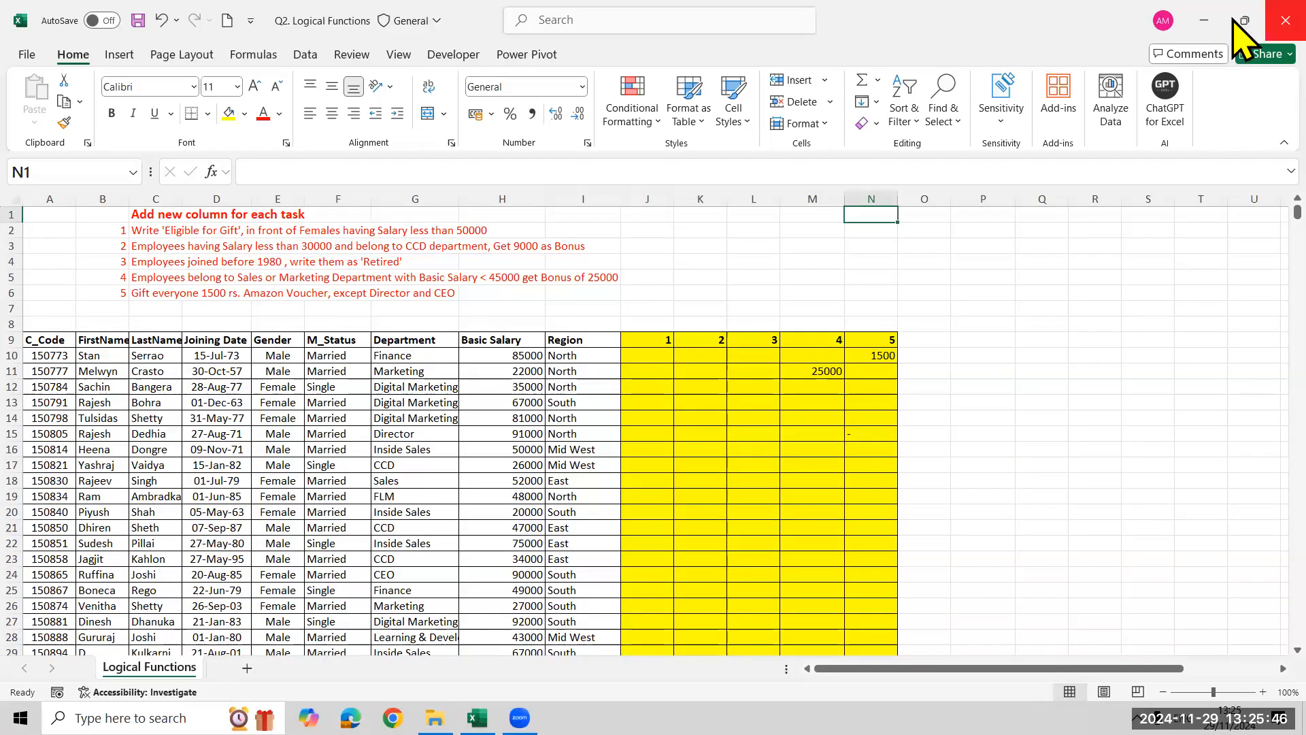
# Close Q2. Logical Functions without saving and open Q1. Arithmatice Functions from the Excel Assignment folder
pyautogui.click(1285, 19)
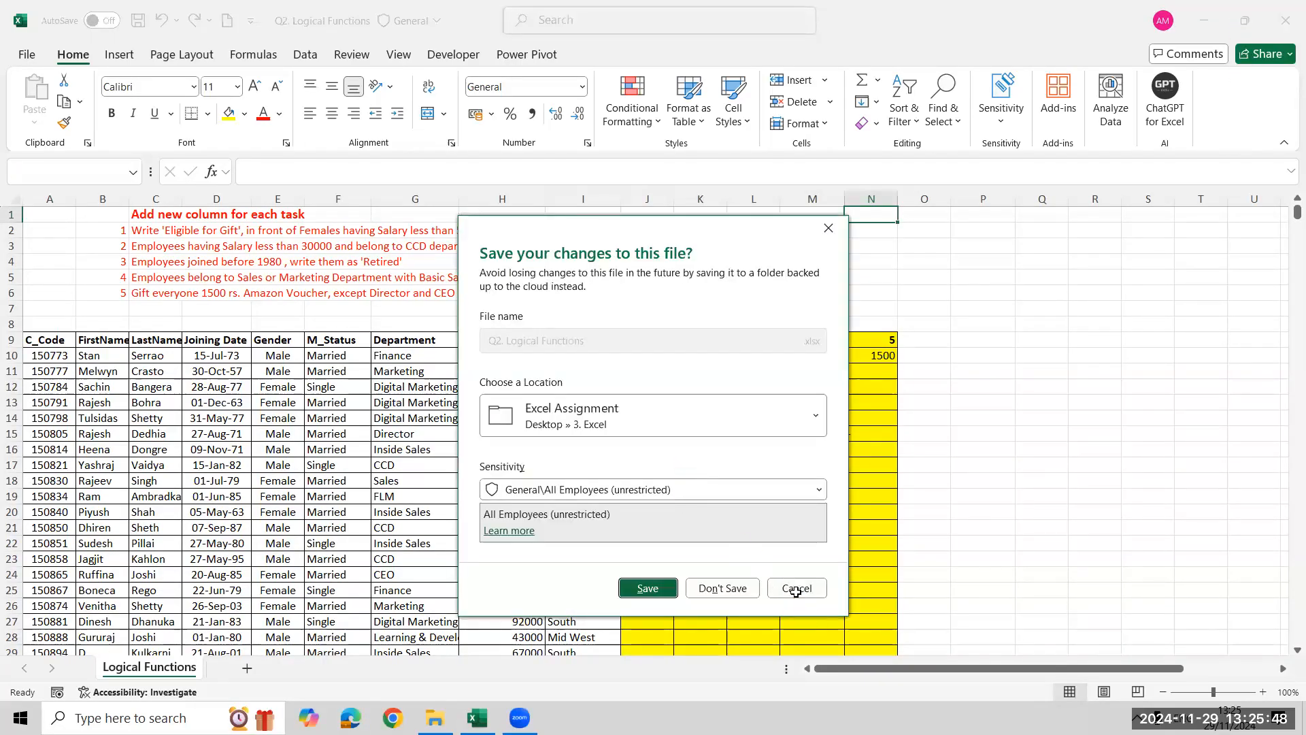
pyautogui.click(795, 586)
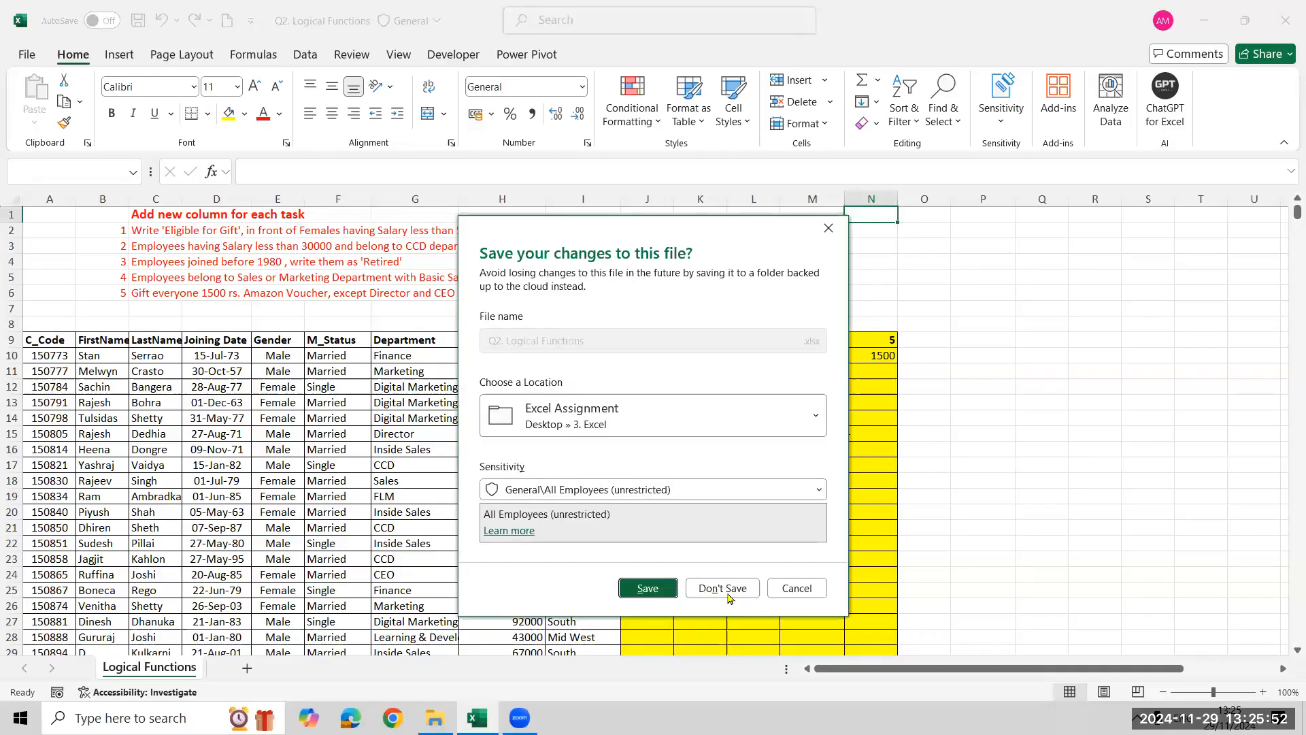
pyautogui.click(725, 586)
pyautogui.doubleClick(344, 186)
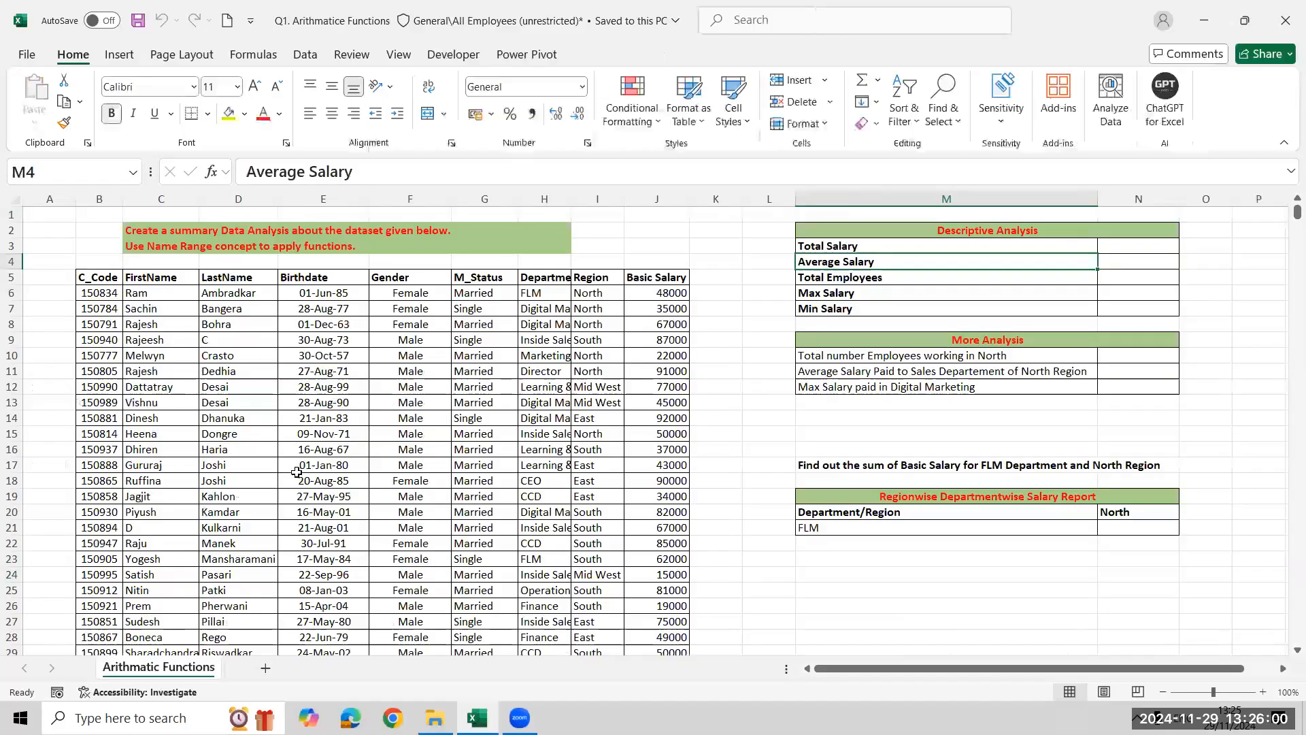
pyautogui.click(297, 472)
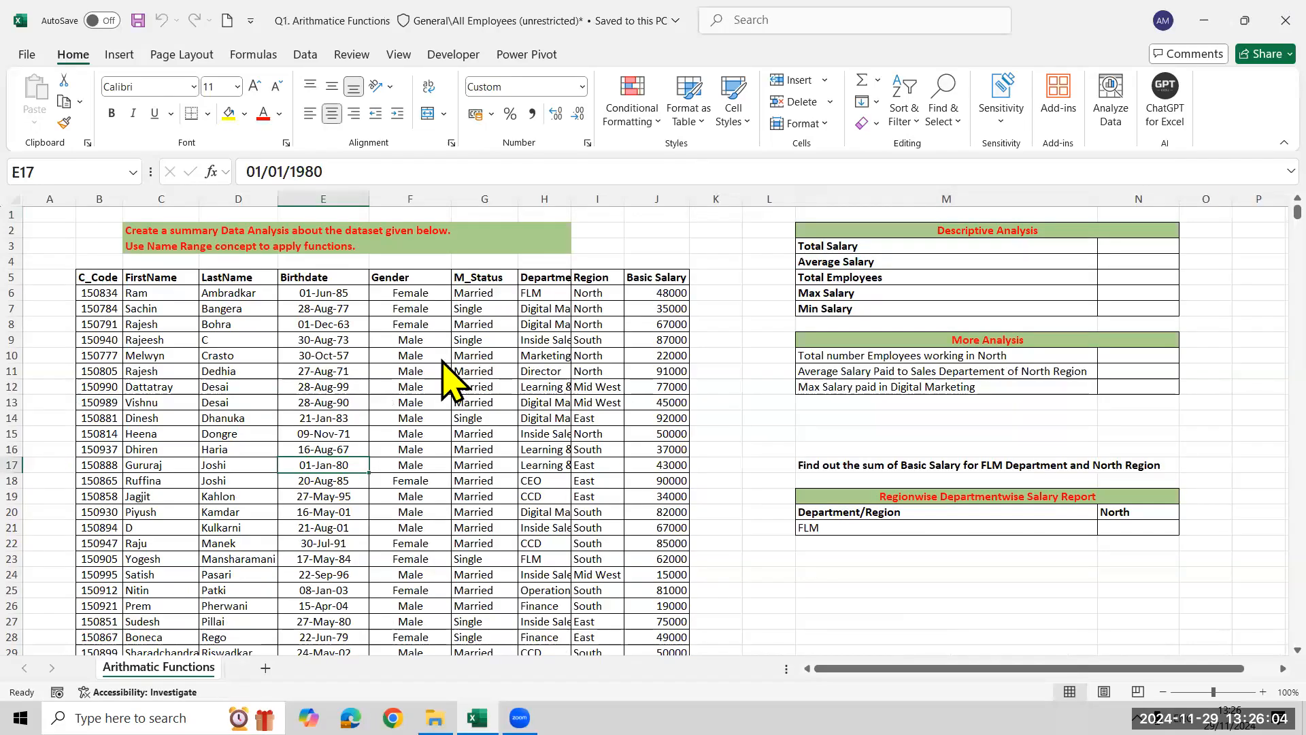
# Return to the Excel Assignment folder, open Q3. Lookup Functions and enable editing
pyautogui.hotkey('alt', 'Tab')
pyautogui.click(376, 220)
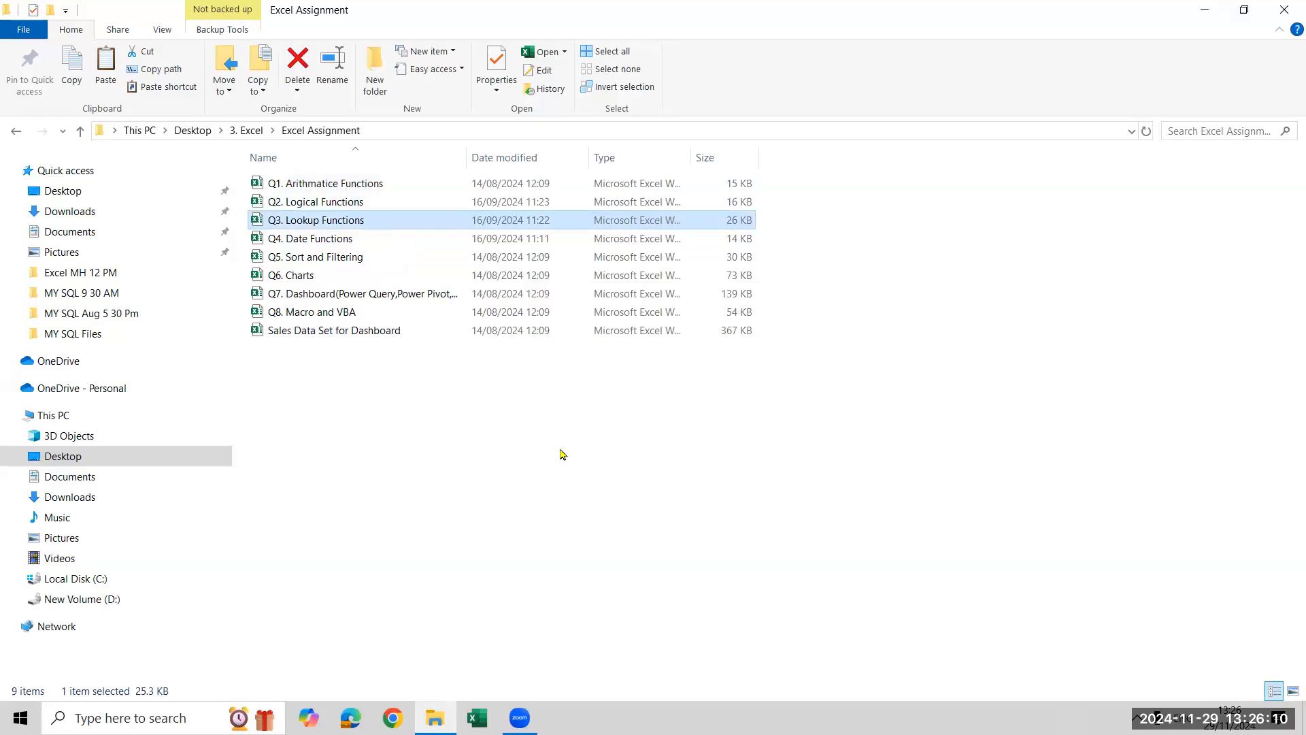
pyautogui.press('Return')
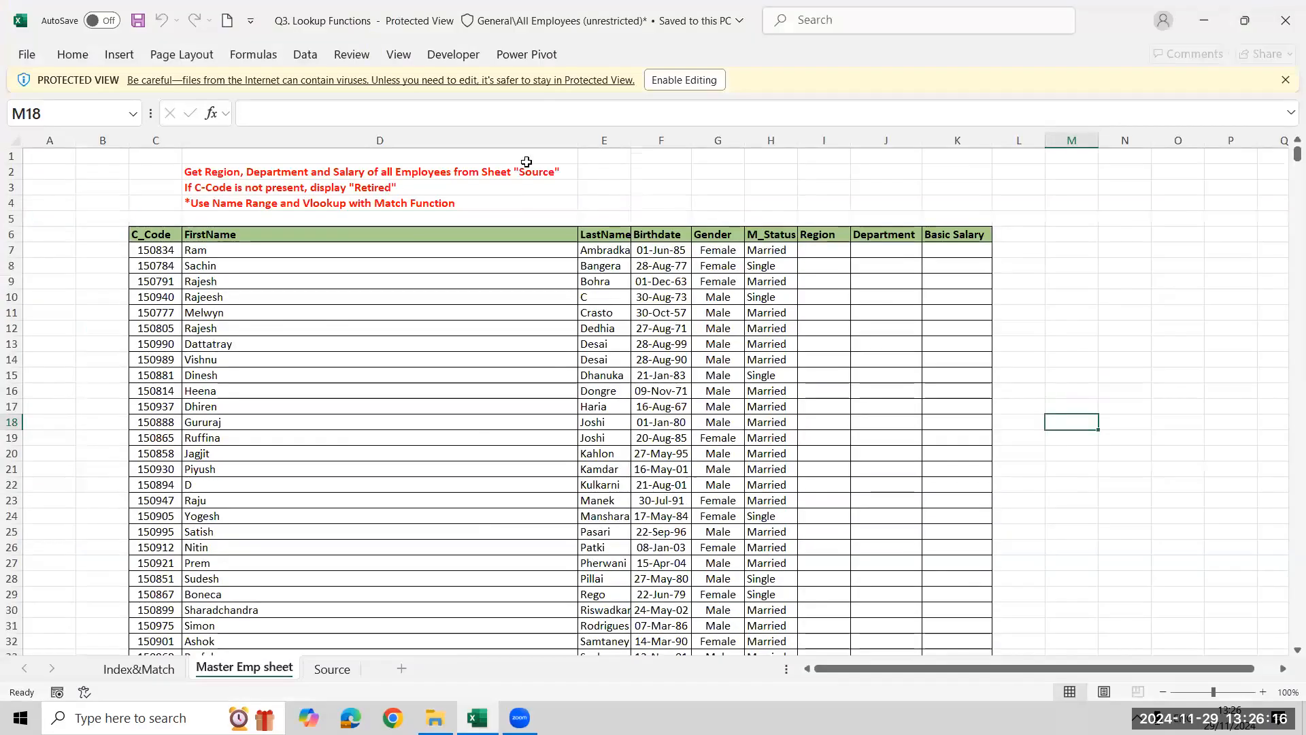
pyautogui.click(683, 80)
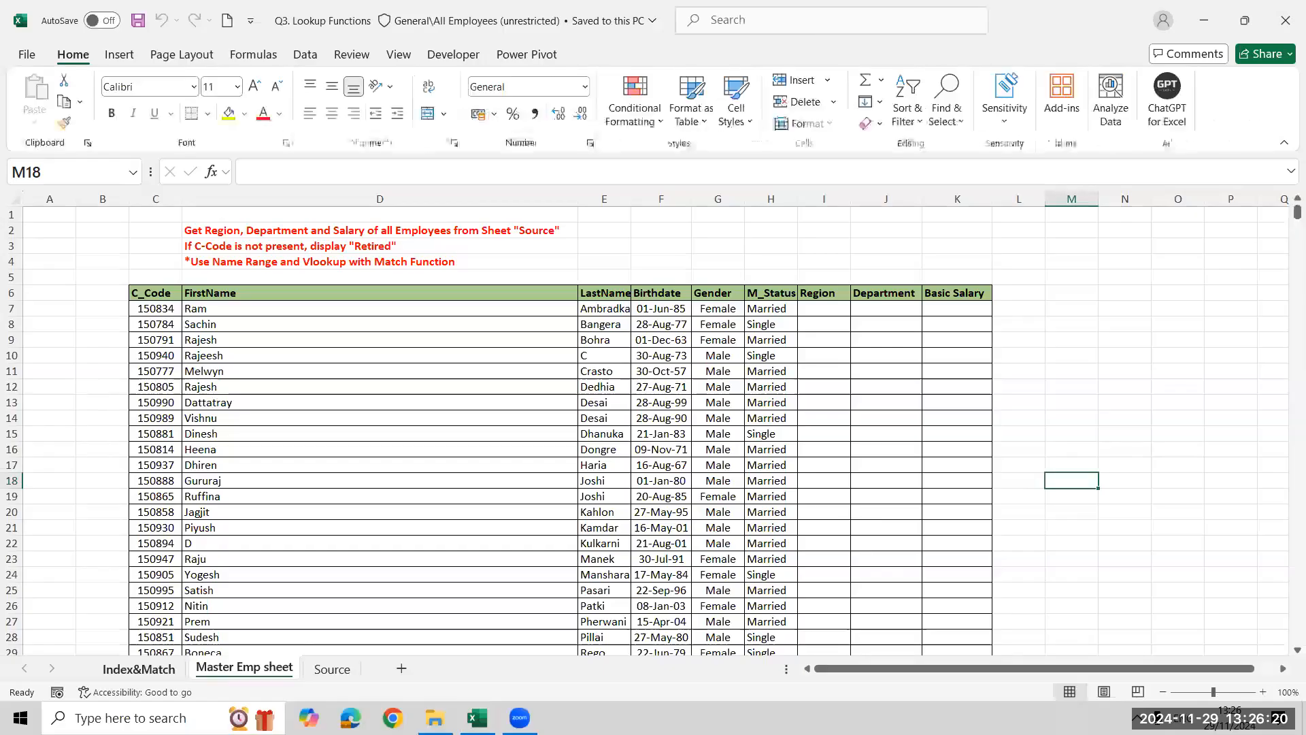
# Examine the Max Salary and Min Salary task table on the Index&Match sheet
pyautogui.click(139, 669)
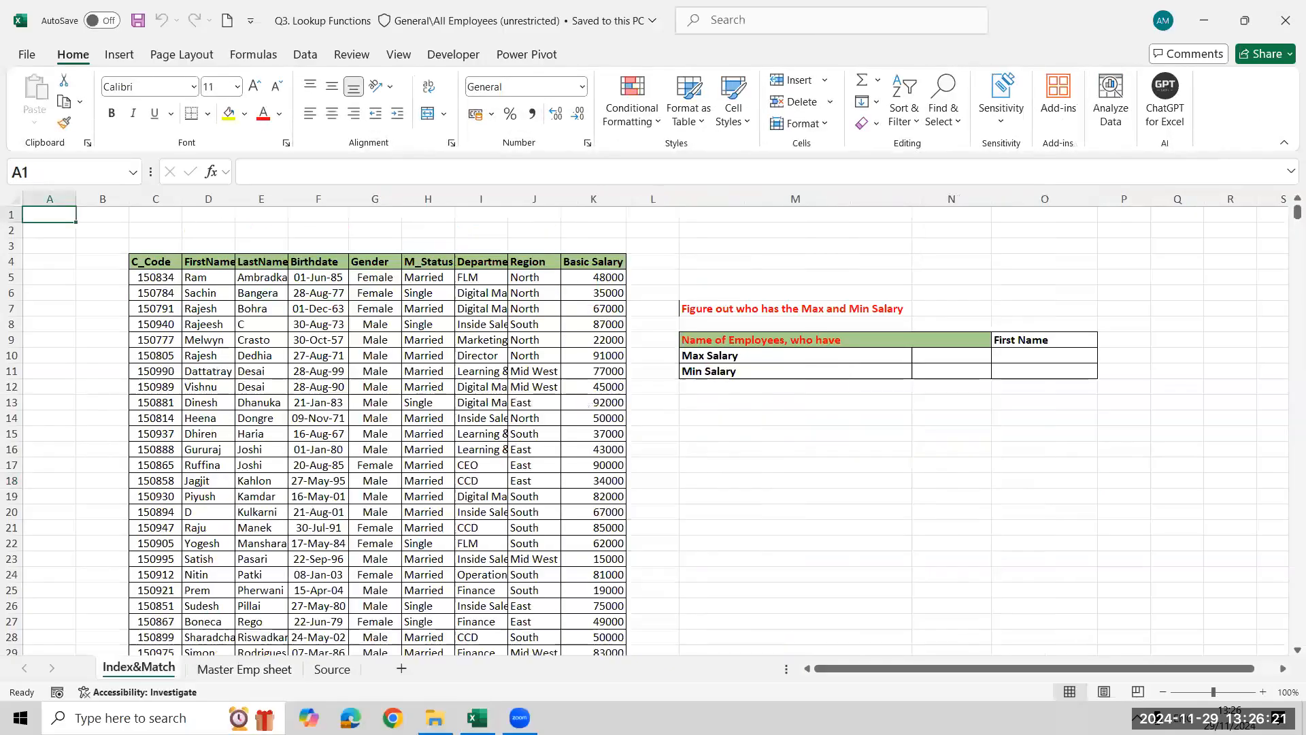
pyautogui.click(1058, 358)
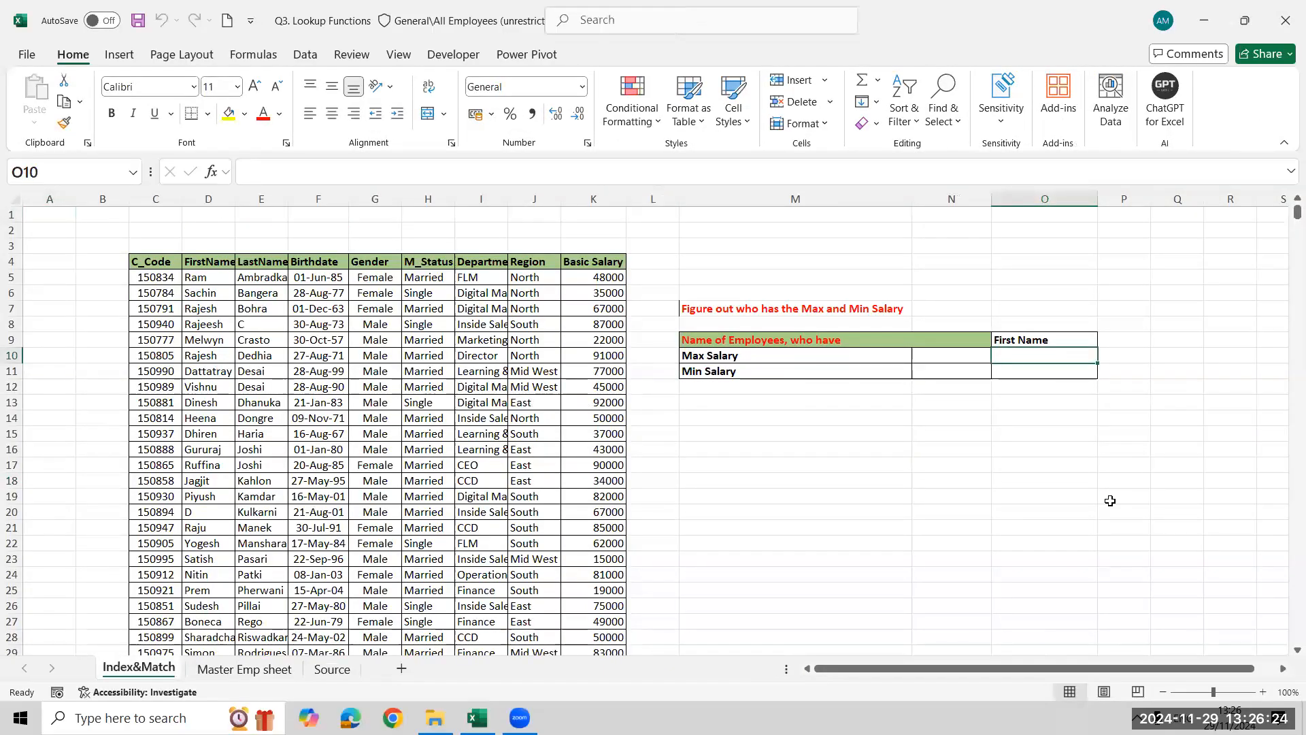
pyautogui.click(954, 354)
pyautogui.click(977, 378)
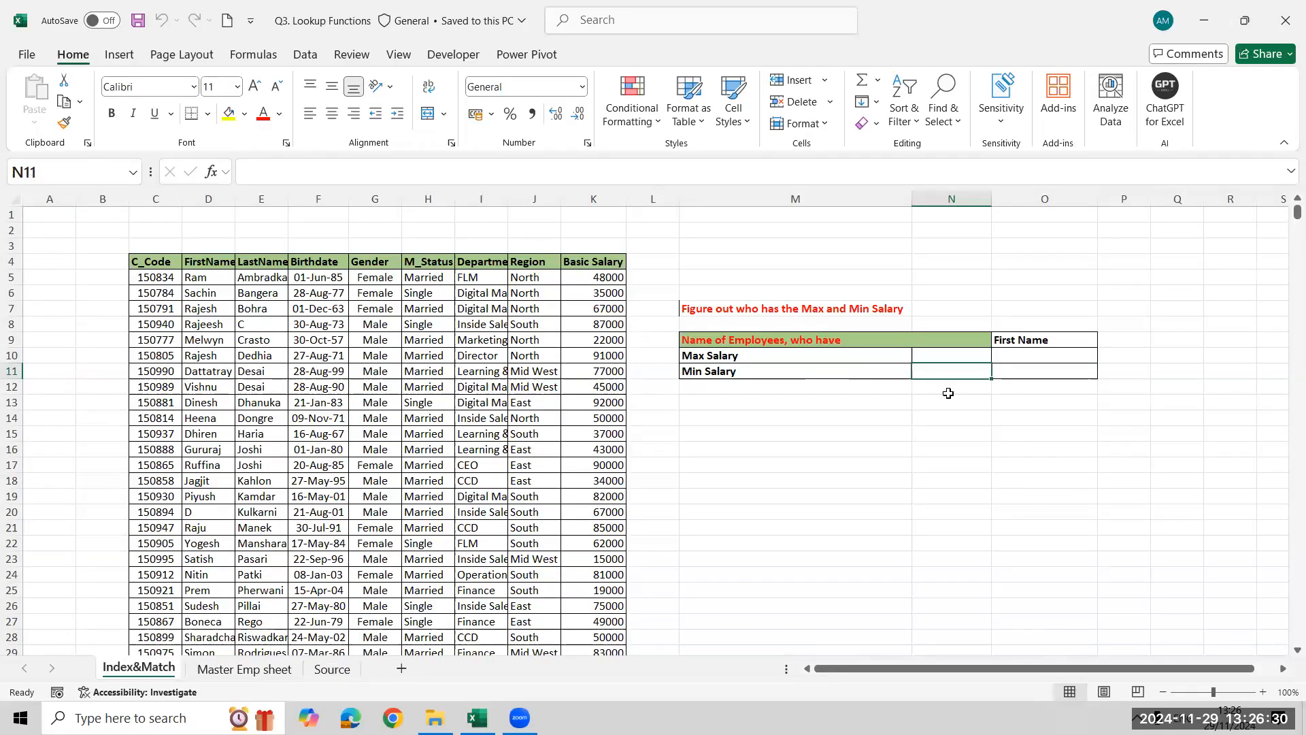
pyautogui.click(1008, 357)
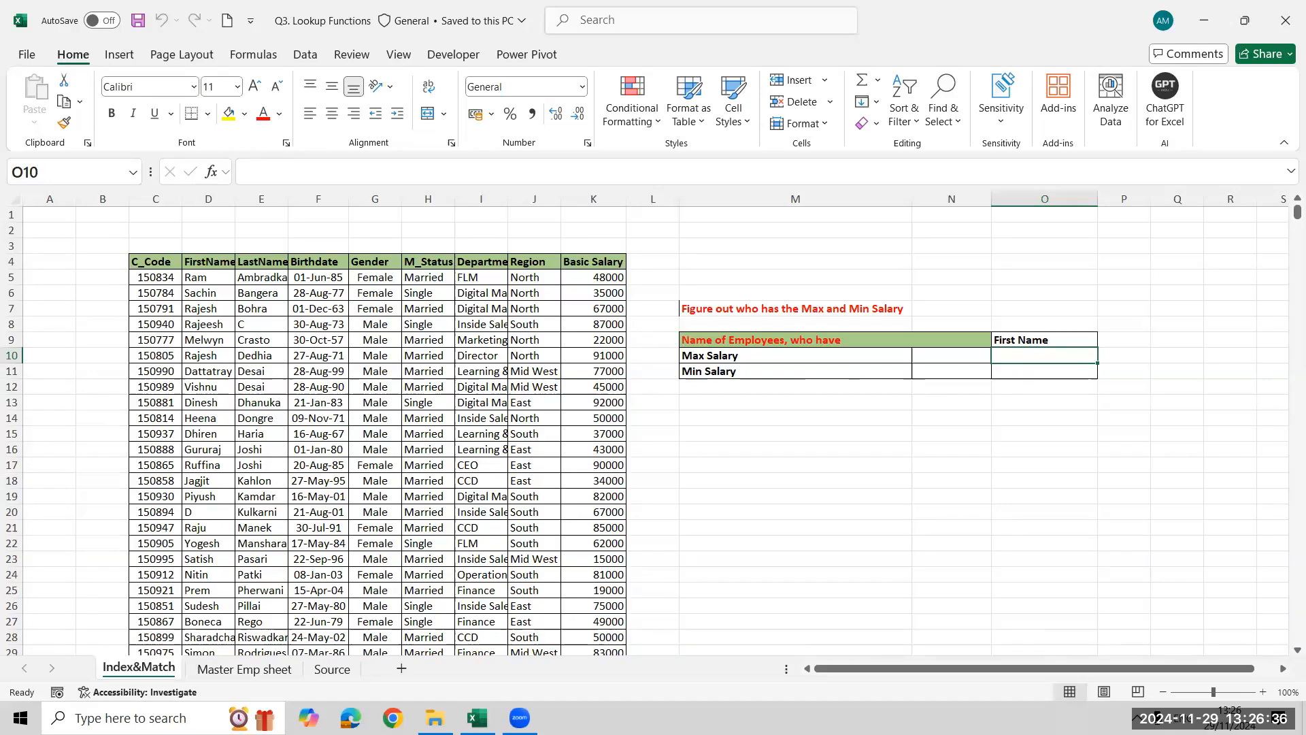
# Compare the lookup task on the Master Emp sheet with the employee data on the Source sheet
pyautogui.click(260, 672)
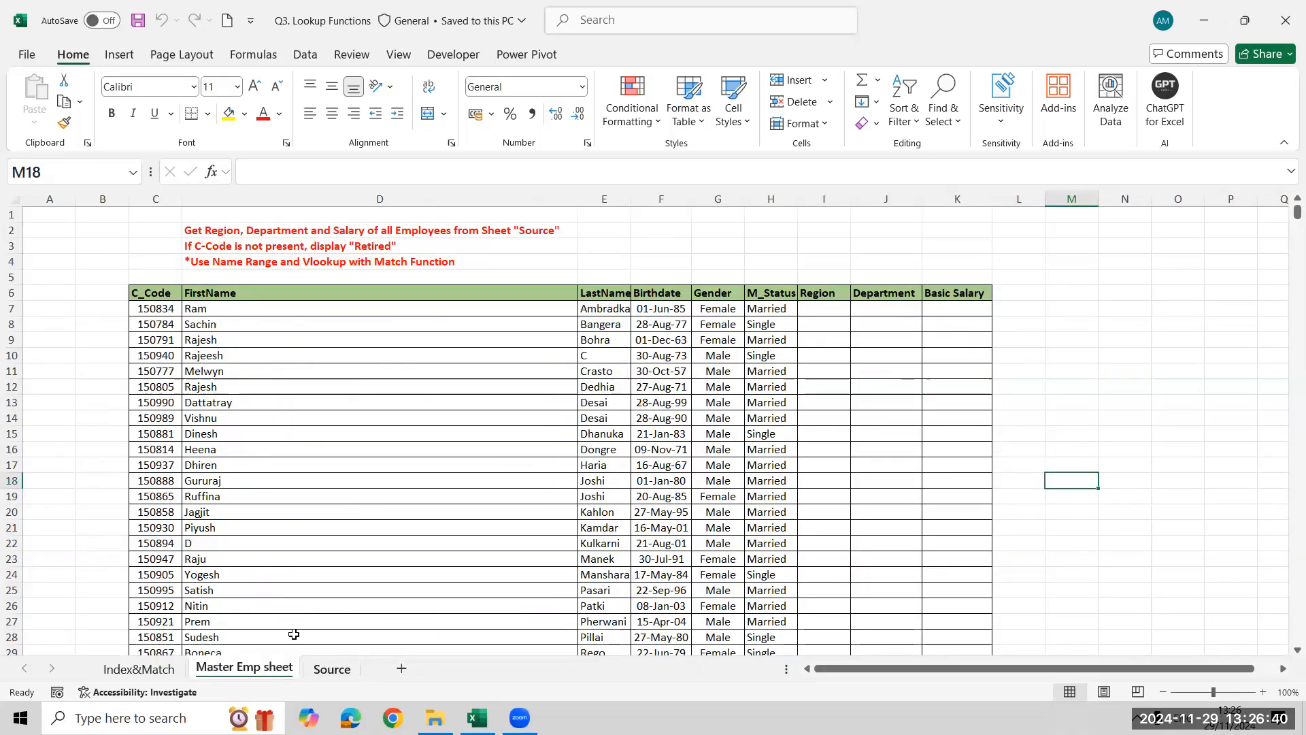
pyautogui.click(332, 669)
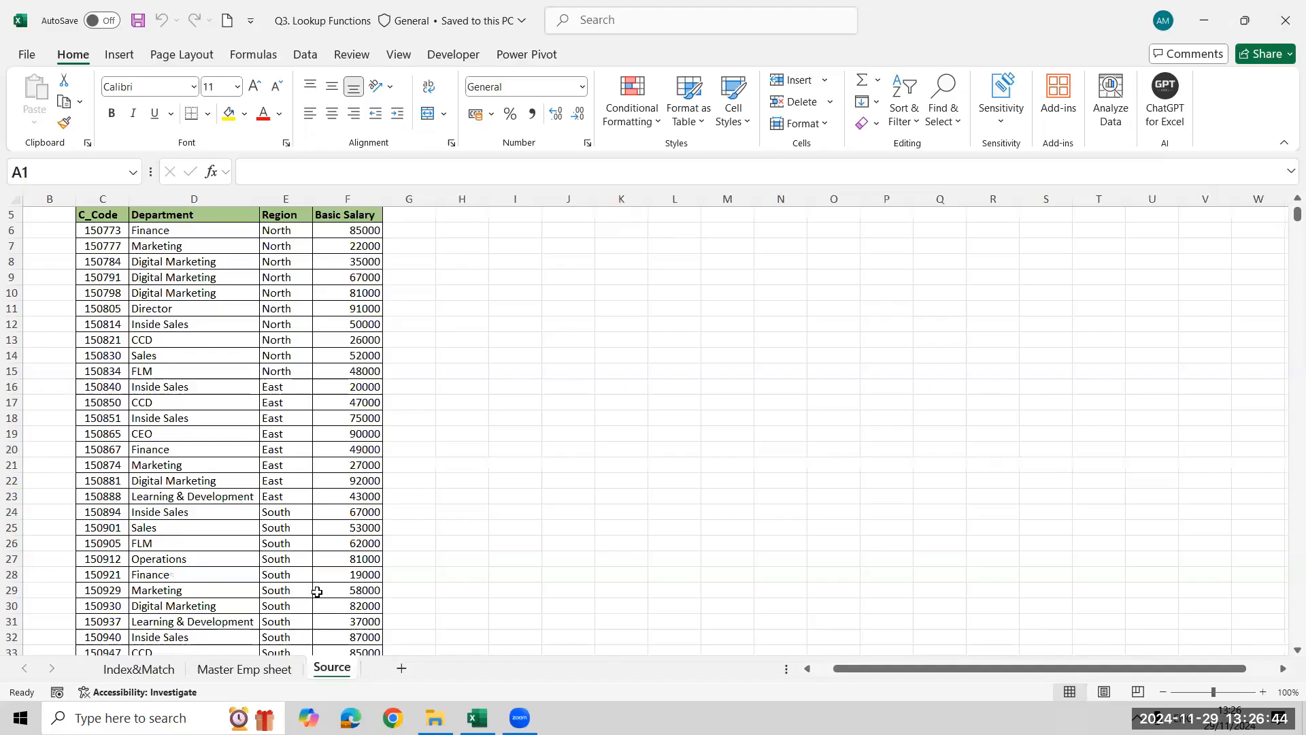
pyautogui.click(244, 669)
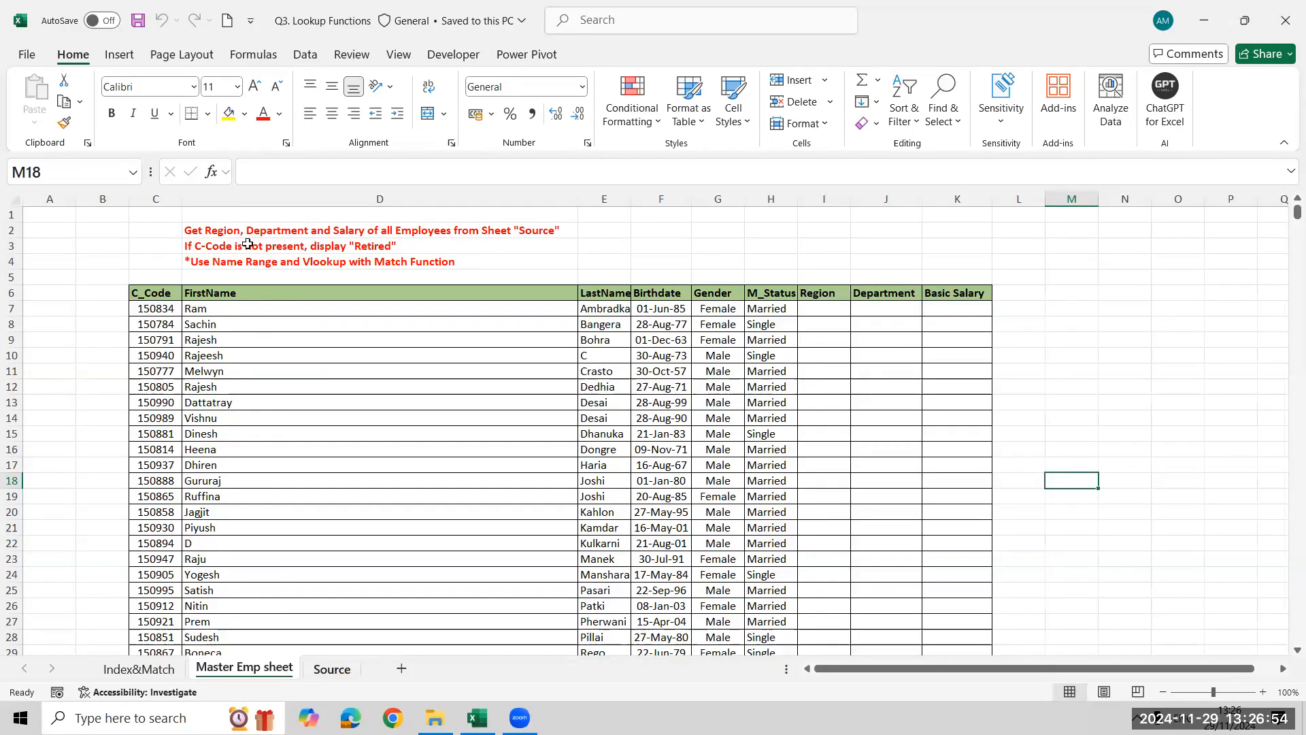
pyautogui.click(333, 670)
pyautogui.click(245, 670)
# Fill sample answers in the Region column of the Master Emp sheet: Retired in row 8 and South in row 7
pyautogui.click(164, 319)
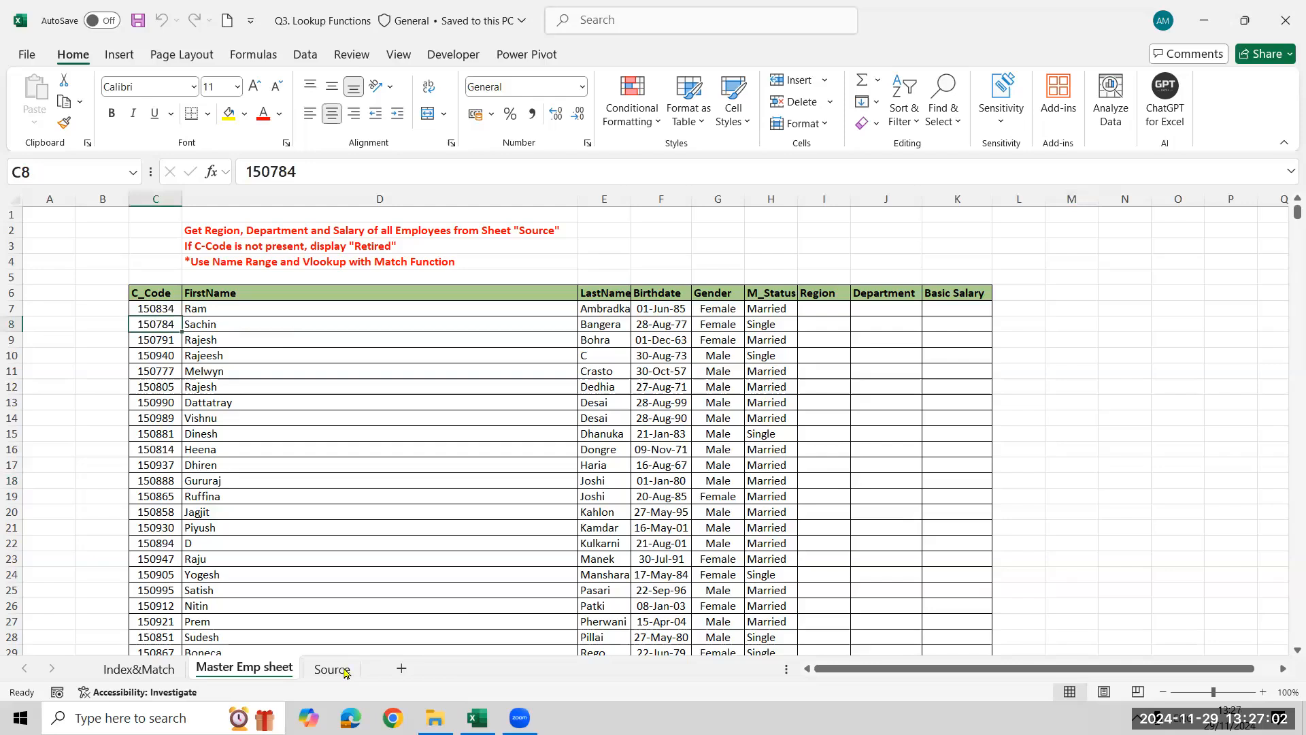
pyautogui.click(837, 326)
pyautogui.write('REtire')
pyautogui.press('Return')
pyautogui.press('Up')
pyautogui.press('Up')
pyautogui.write('Sou')
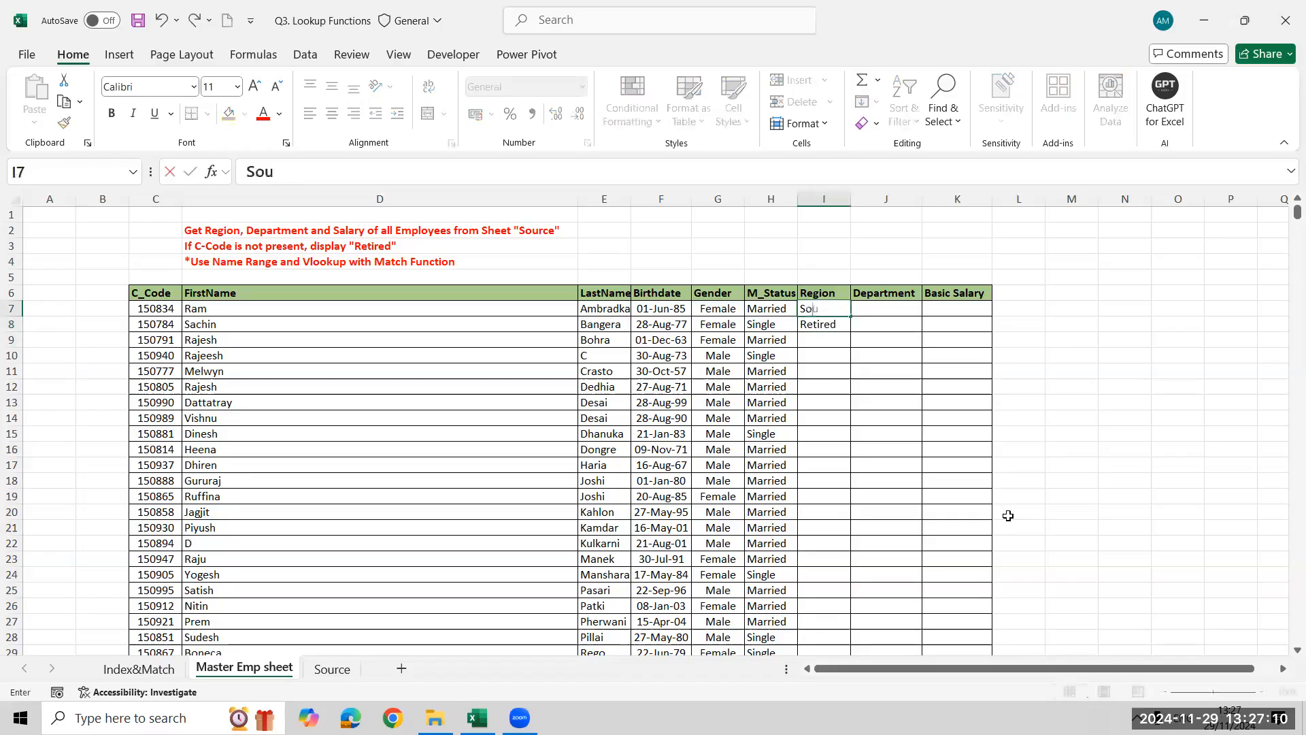
pyautogui.write('th')
pyautogui.press('Return')
pyautogui.press('Up')
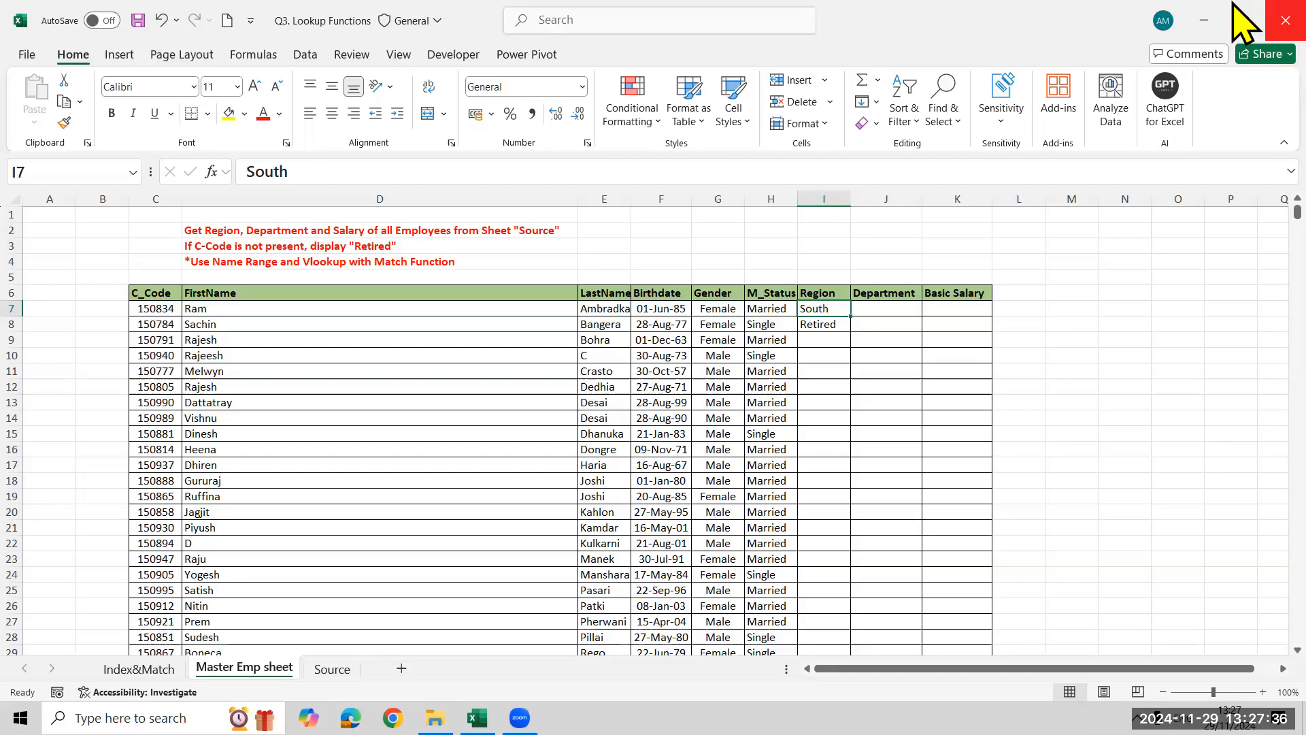
# Close Q3. Lookup Functions without saving, then open Q4. Date Functions and enable editing
pyautogui.click(1262, 10)
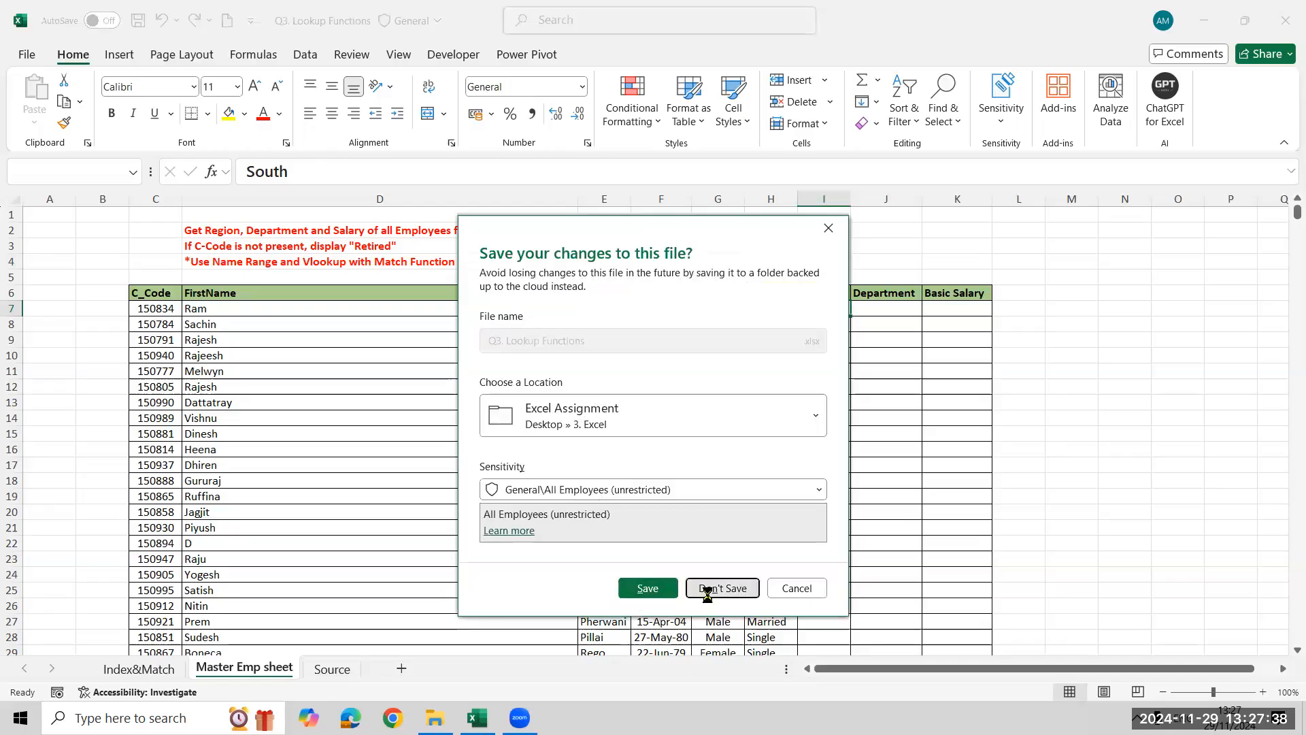
pyautogui.click(707, 589)
pyautogui.click(313, 241)
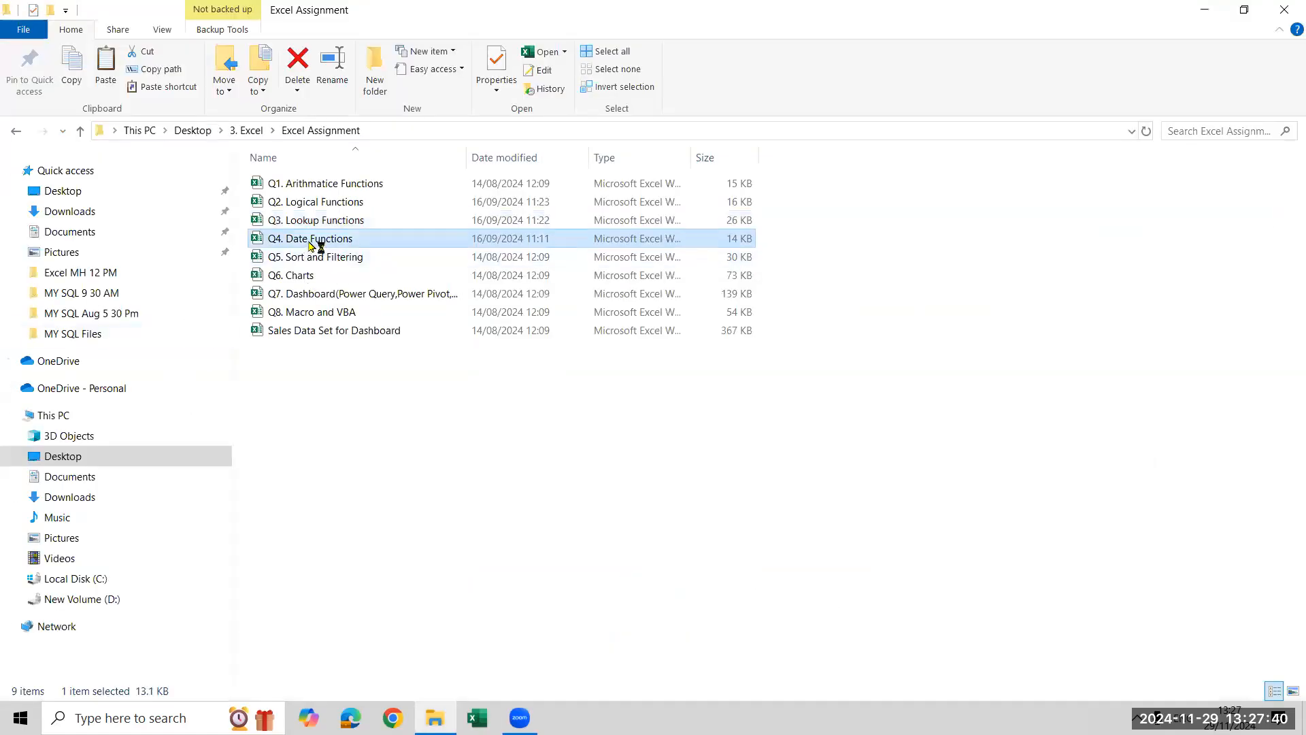
pyautogui.press('Return')
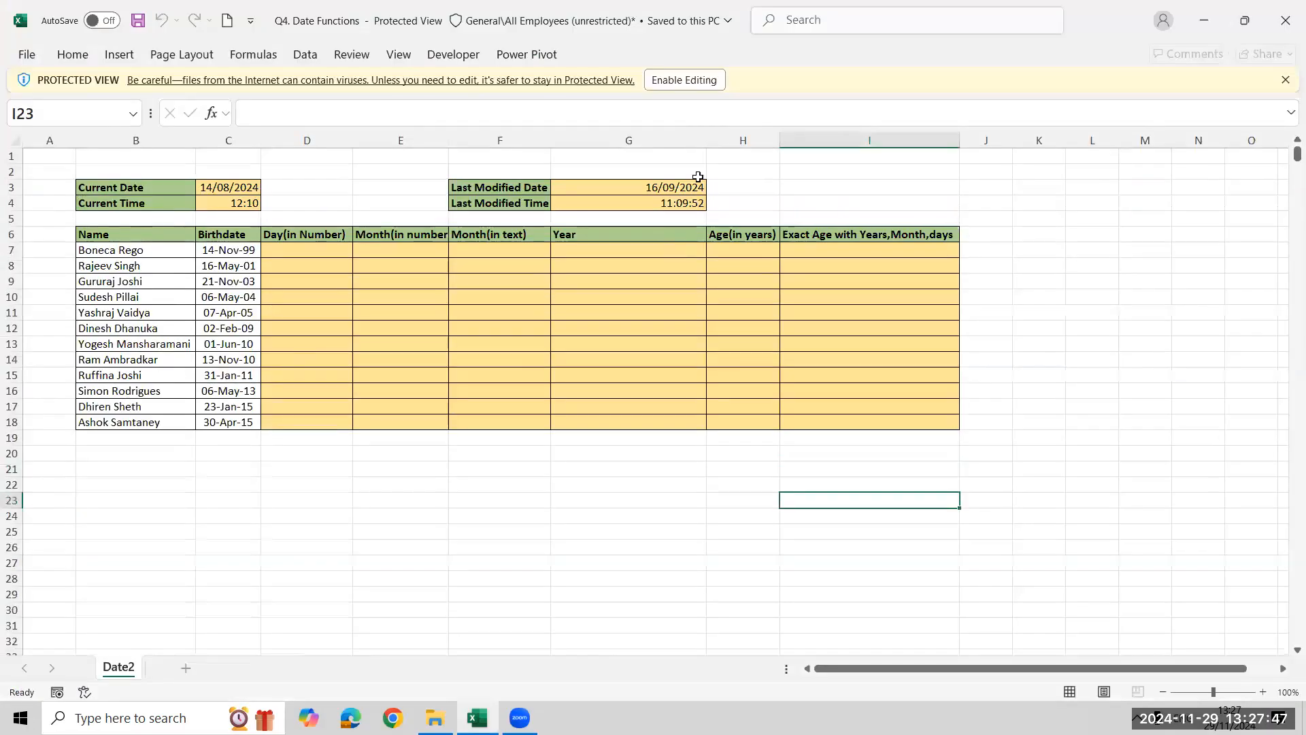
pyautogui.click(684, 82)
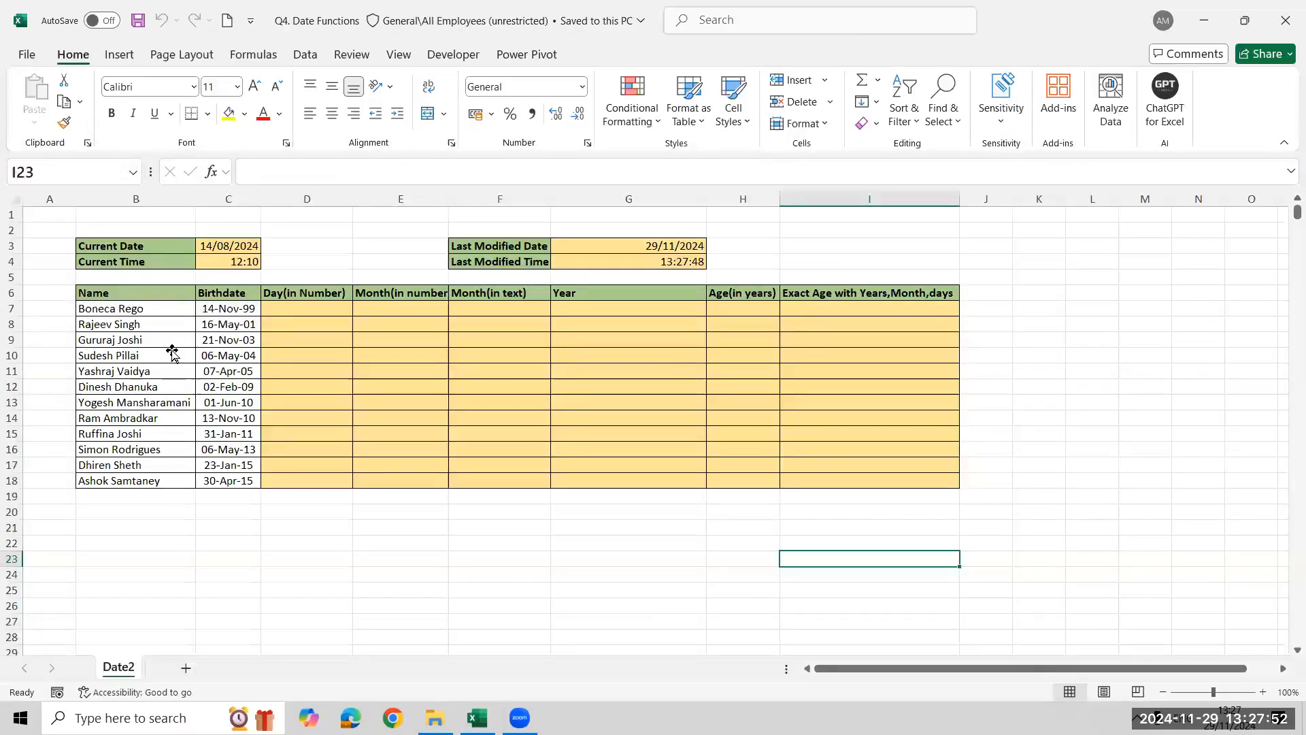
# Set Current Date to 29/11/2024 in C3 and insert the present time, 13:28, as Current Time in C4
pyautogui.click(172, 349)
pyautogui.click(244, 249)
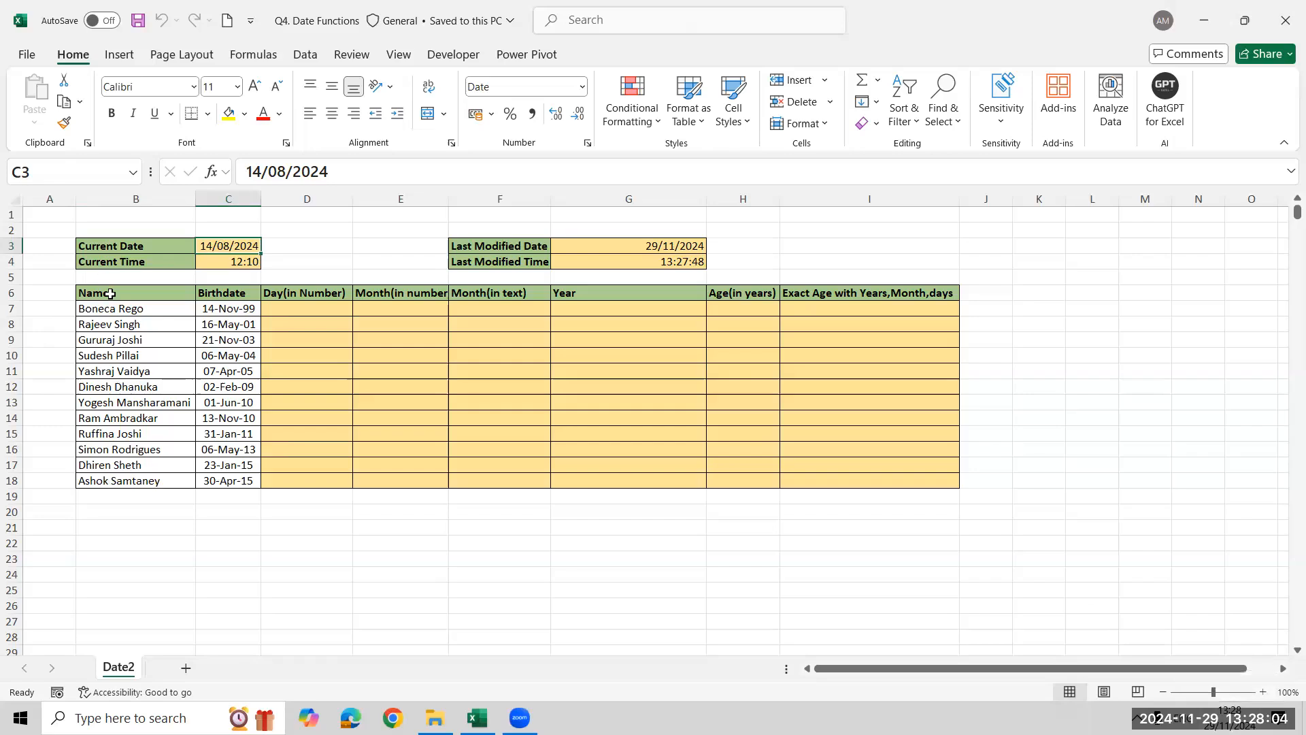
pyautogui.write('29/11/2024')
pyautogui.press('Return')
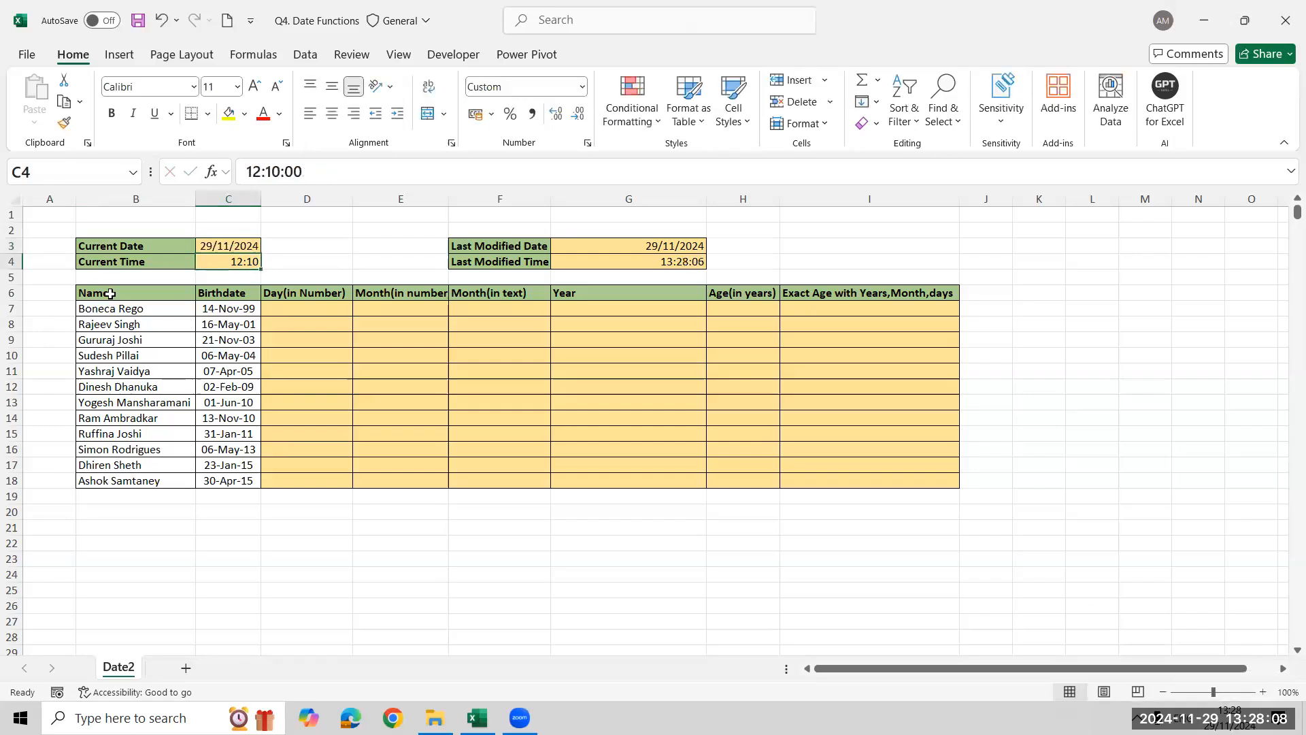
pyautogui.hotkey('ctrl', 'shift', ';')
pyautogui.press('Return')
# Examine the formula behind the Last Modified Date in G3
pyautogui.press('Up')
pyautogui.press('Up')
pyautogui.press('Right')
pyautogui.press('Right')
pyautogui.press('Right')
# Enter =FORMULATEXT(G3) in I3 and fill it down to I4 to show the Last Modified formulas
pyautogui.press('Right')
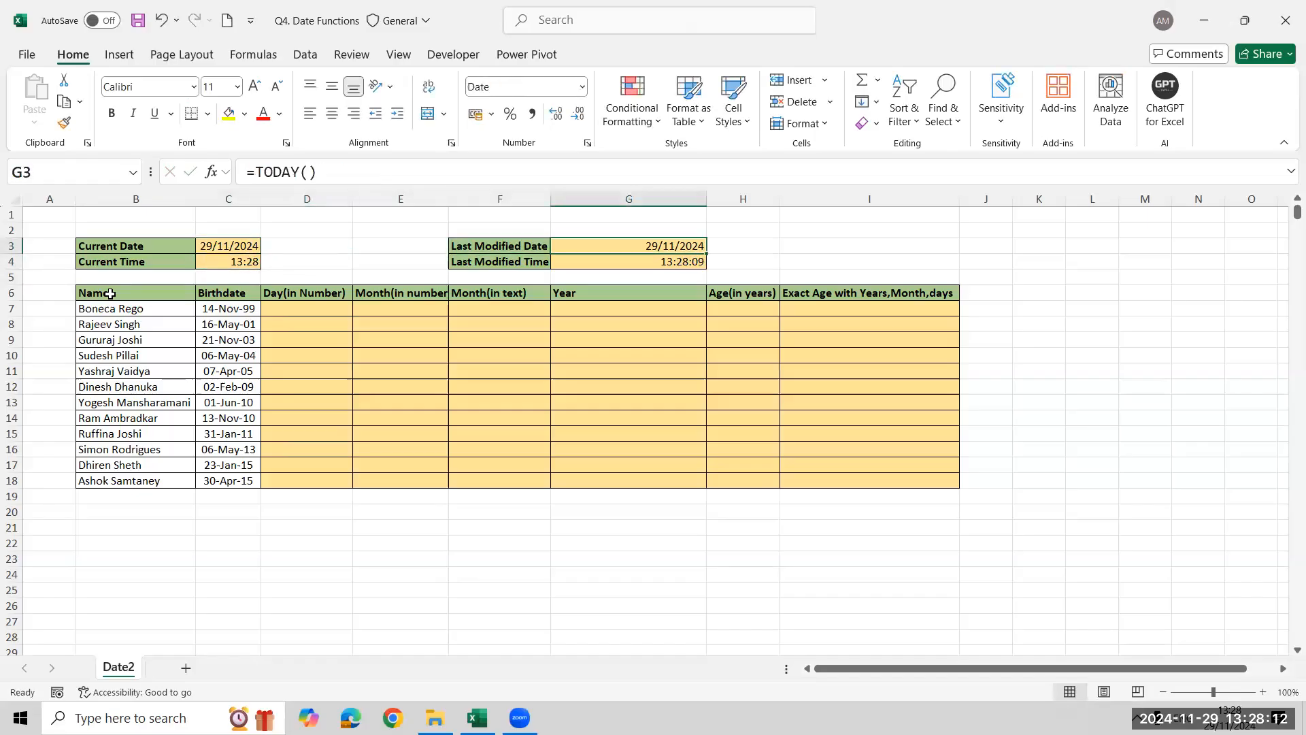
pyautogui.press('Right')
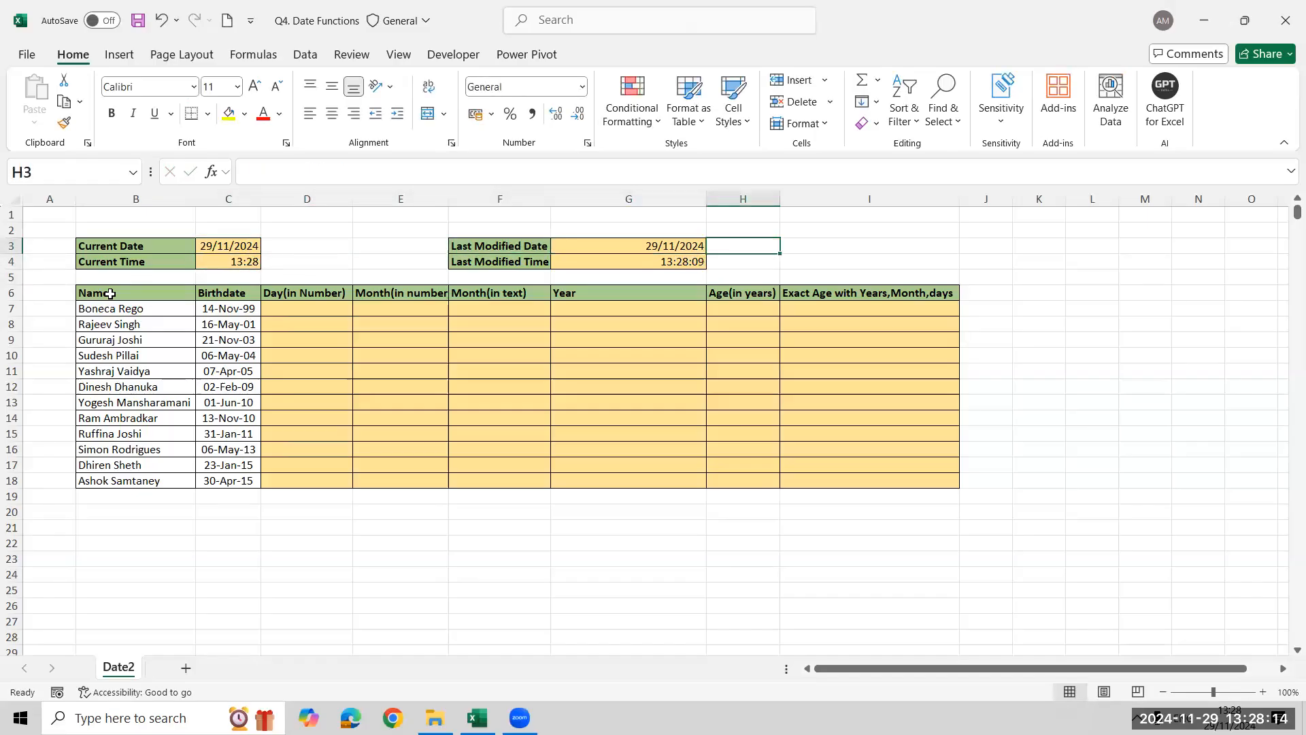
pyautogui.press('Right')
pyautogui.write('=FORMULATEXT(')
pyautogui.press('Left')
pyautogui.press('Left')
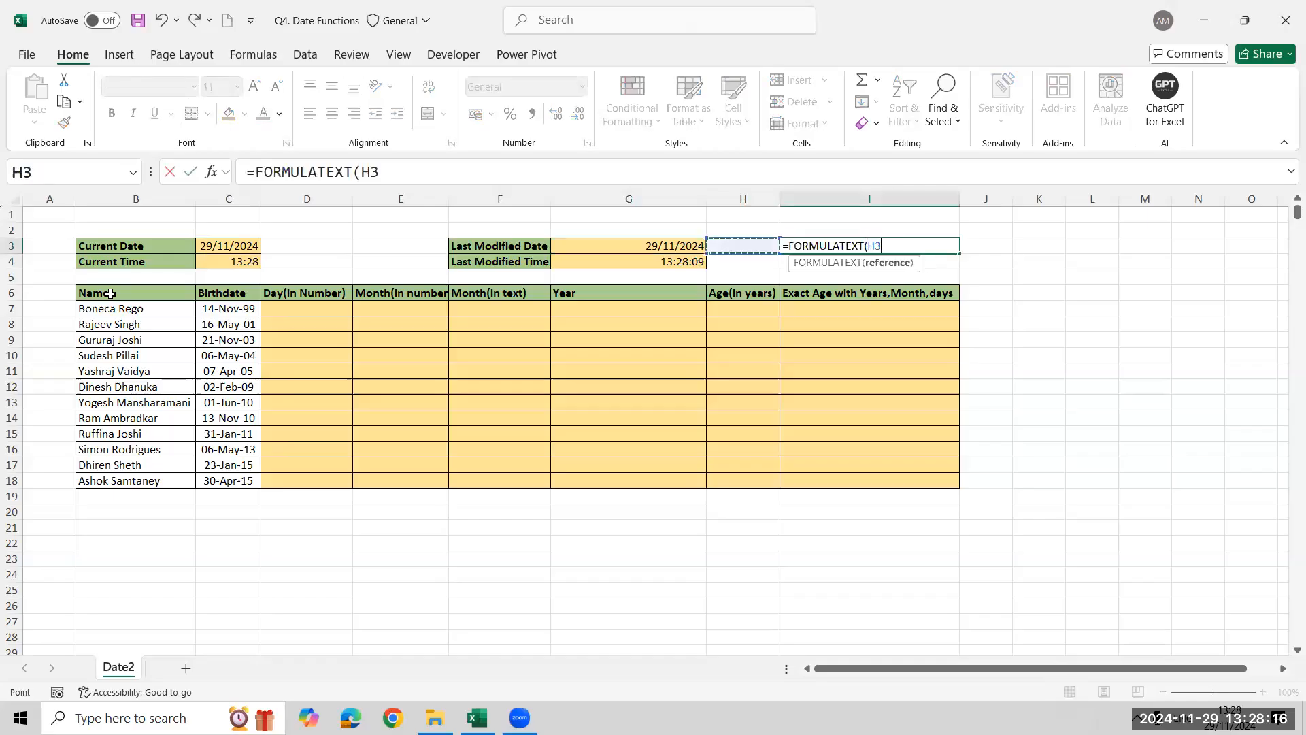
pyautogui.press('Return')
pyautogui.hotkey('shift', 'Down')
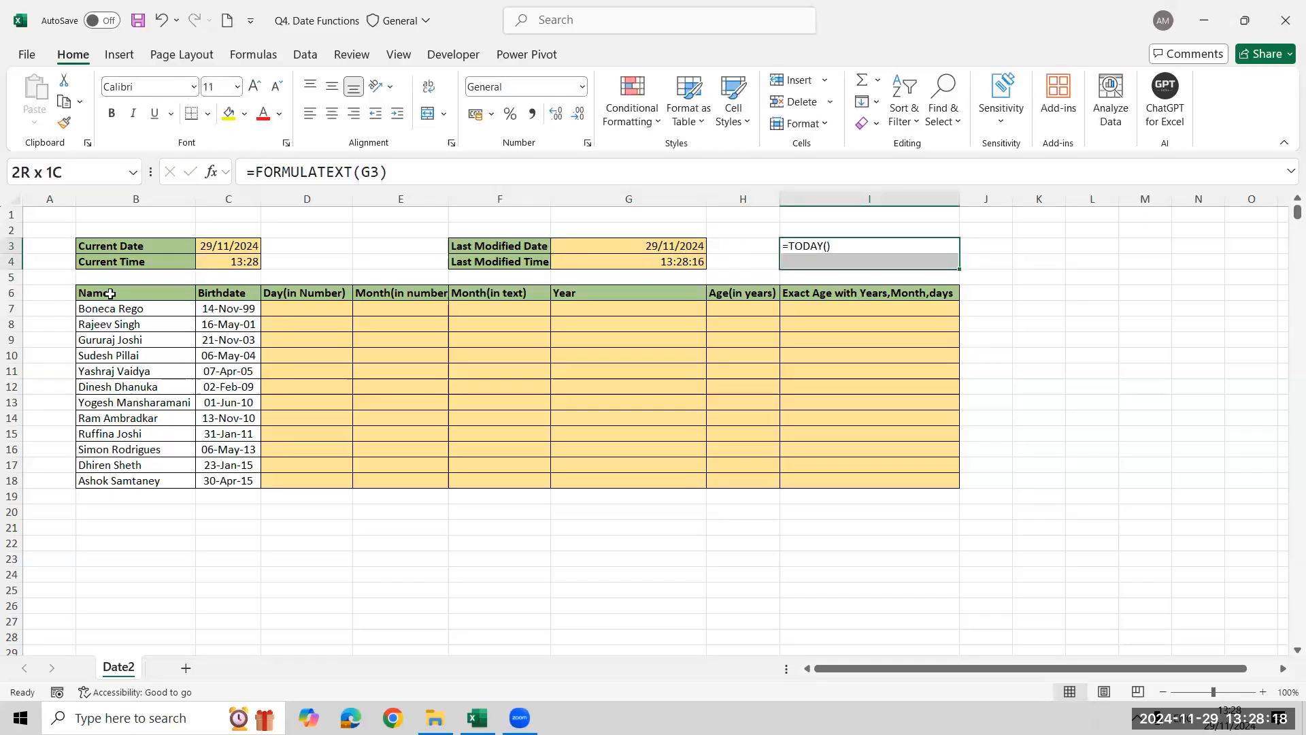
pyautogui.hotkey('ctrl', 'd')
pyautogui.press('Down')
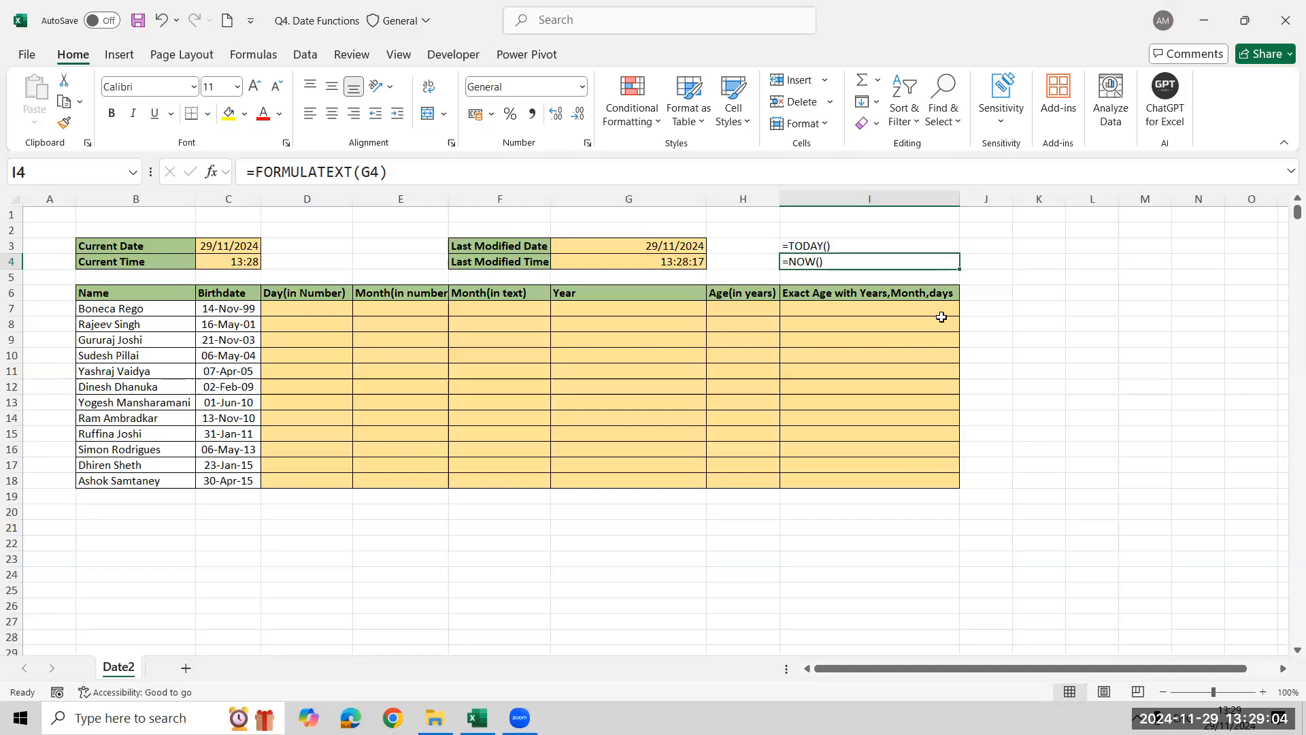
# Close Q4. Date Functions without saving, then open Q5. Sort and Filtering from the Excel Assignment folder
pyautogui.click(1283, 19)
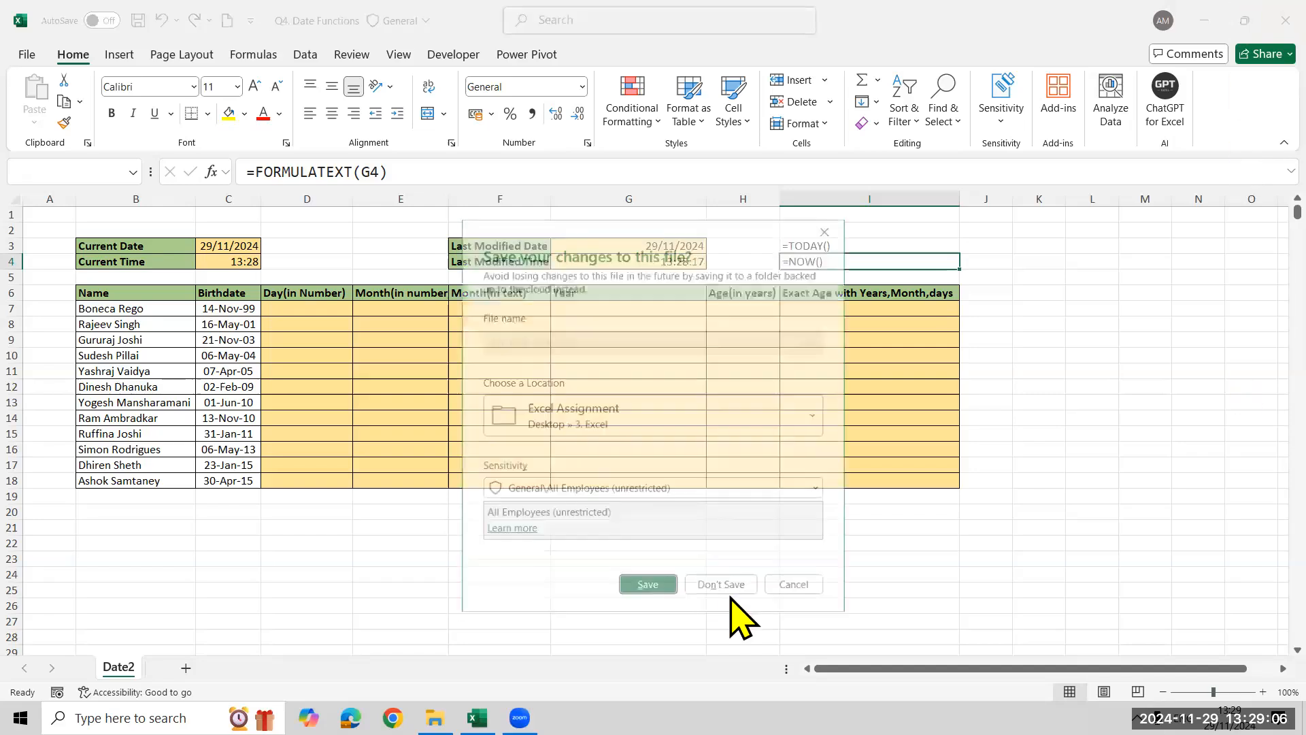
pyautogui.click(725, 586)
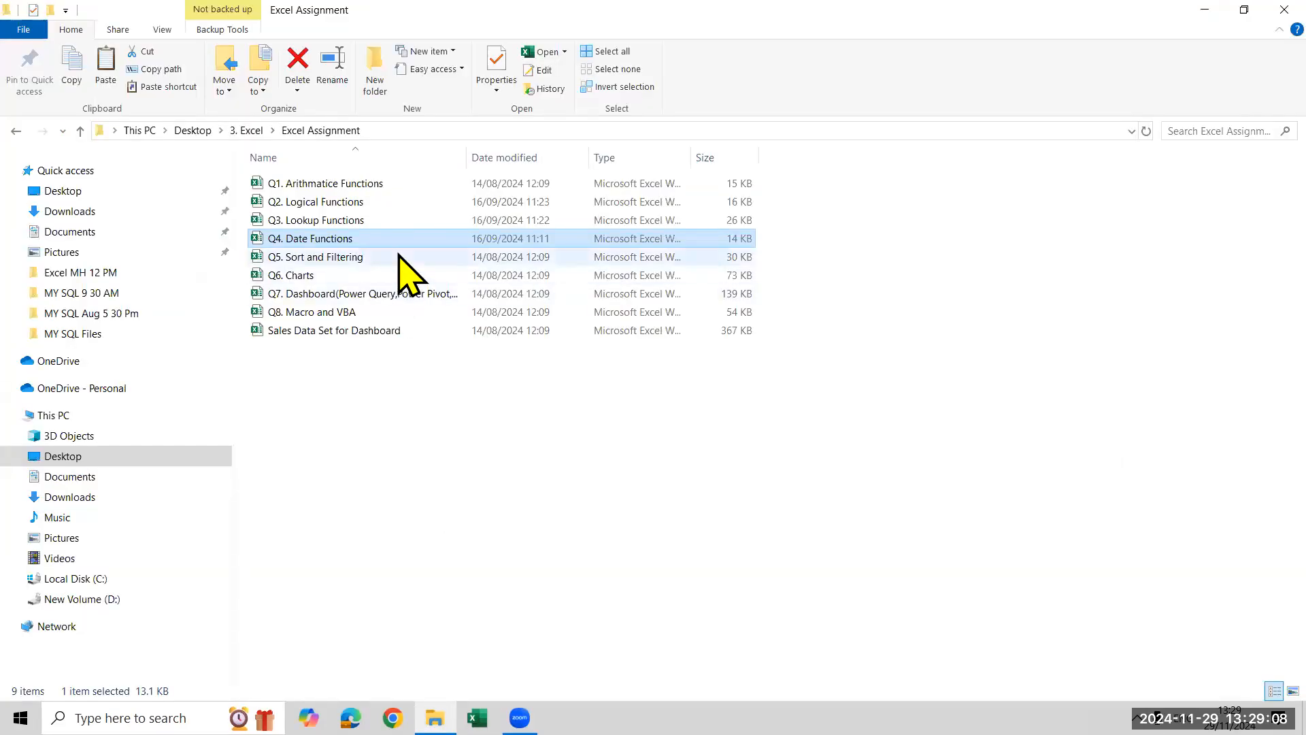
pyautogui.doubleClick(400, 256)
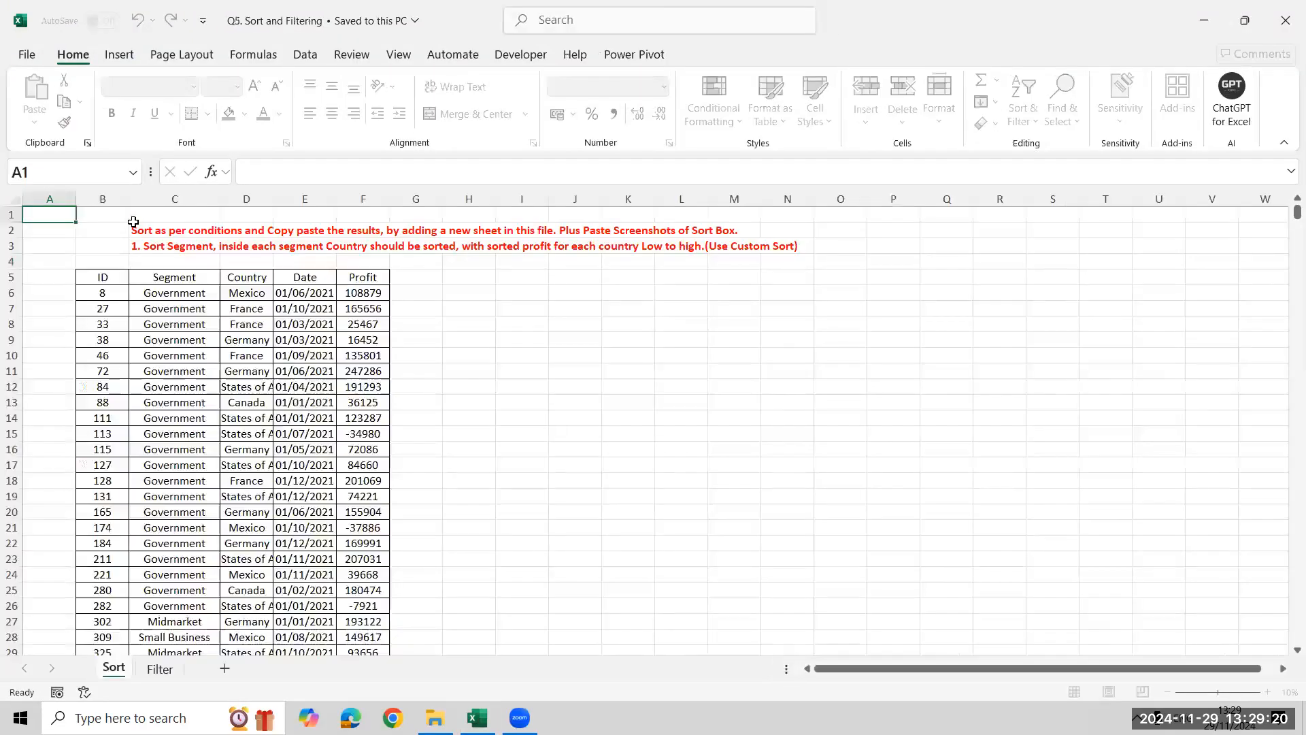
# Select the sorting instructions in C2, then add a new blank sheet after Sort and return to the Sort sheet
pyautogui.click(143, 225)
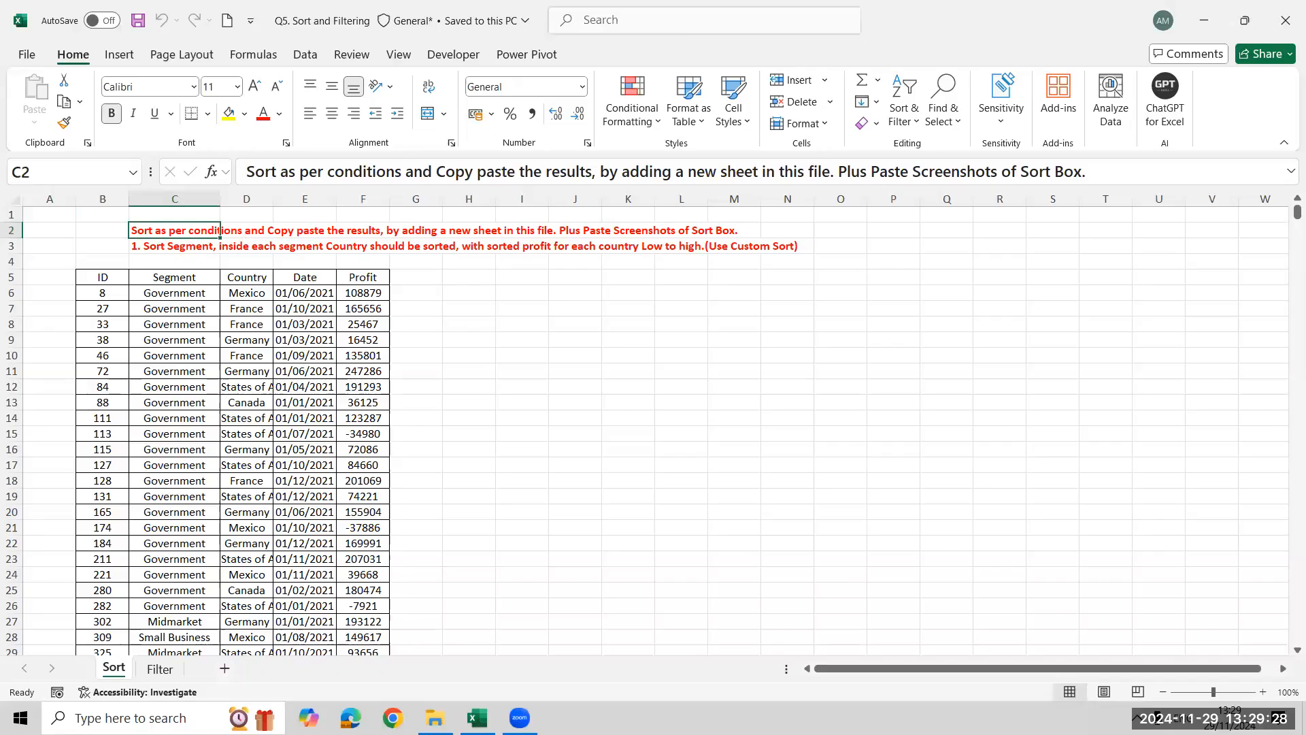
pyautogui.click(224, 668)
pyautogui.click(114, 668)
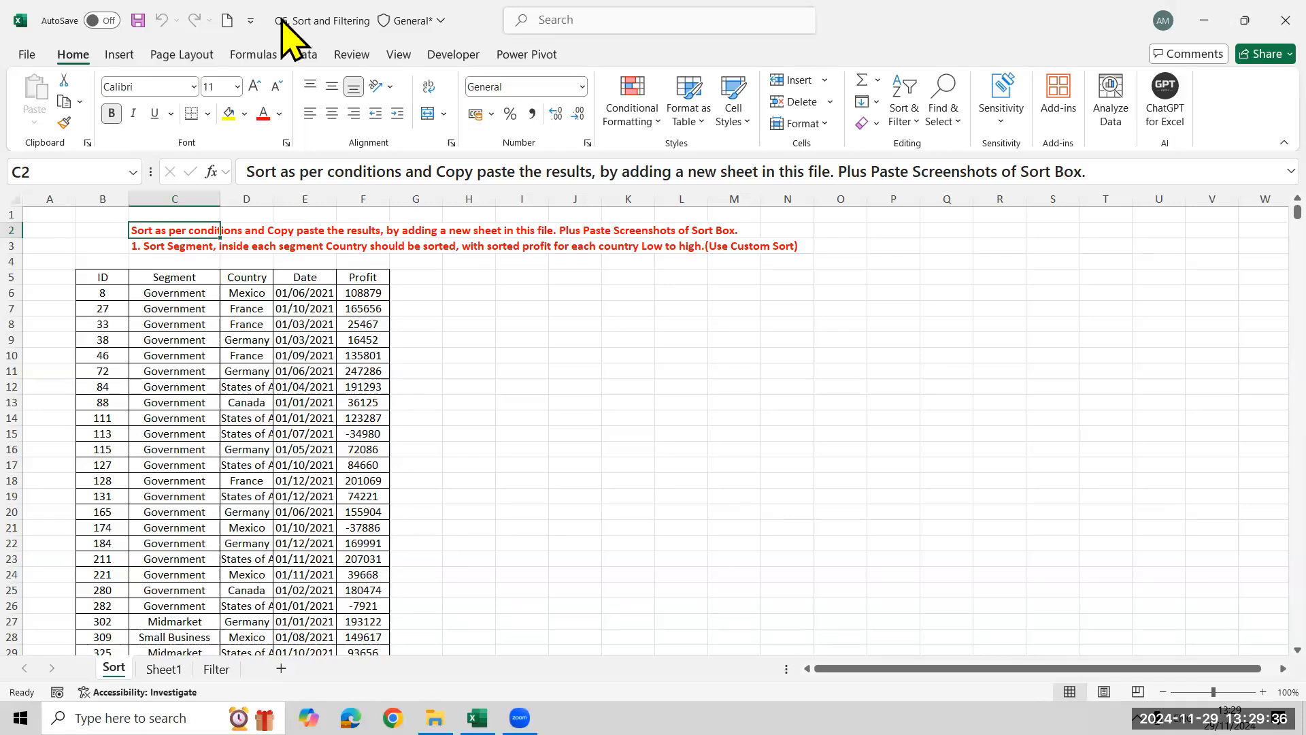
pyautogui.click(121, 57)
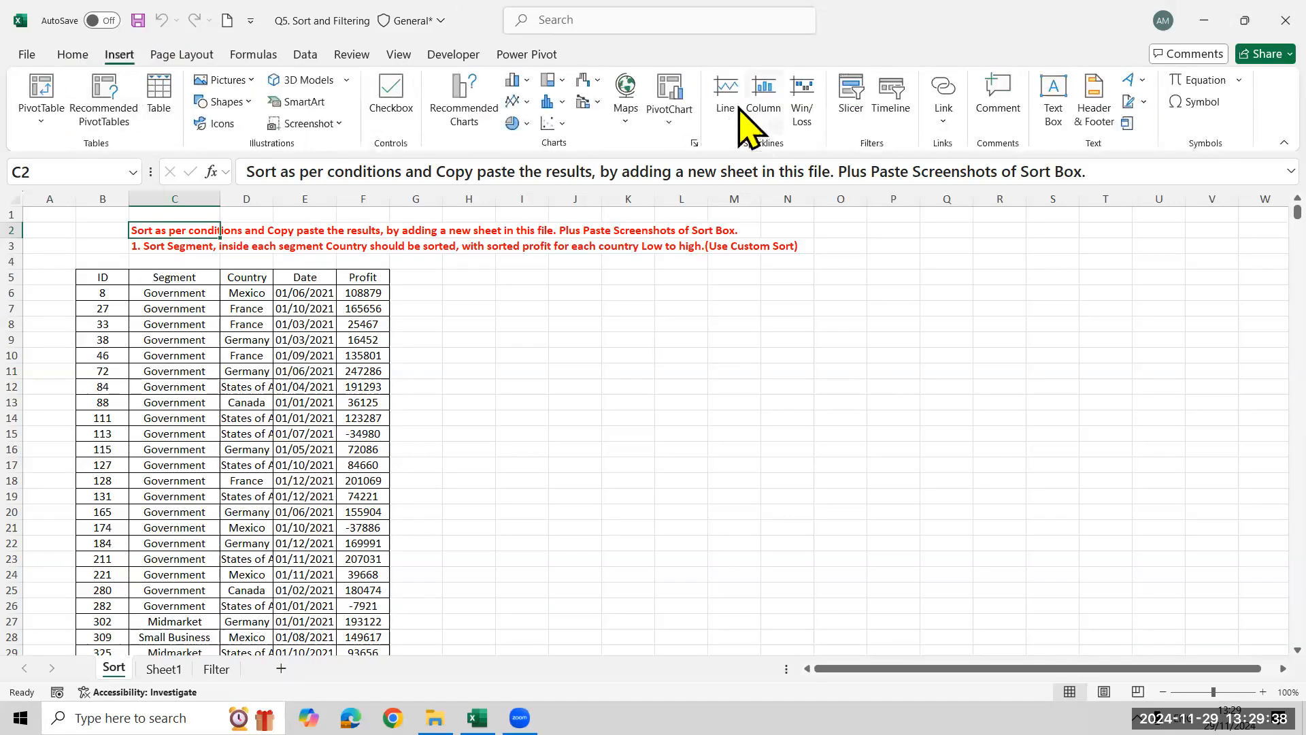
pyautogui.click(304, 57)
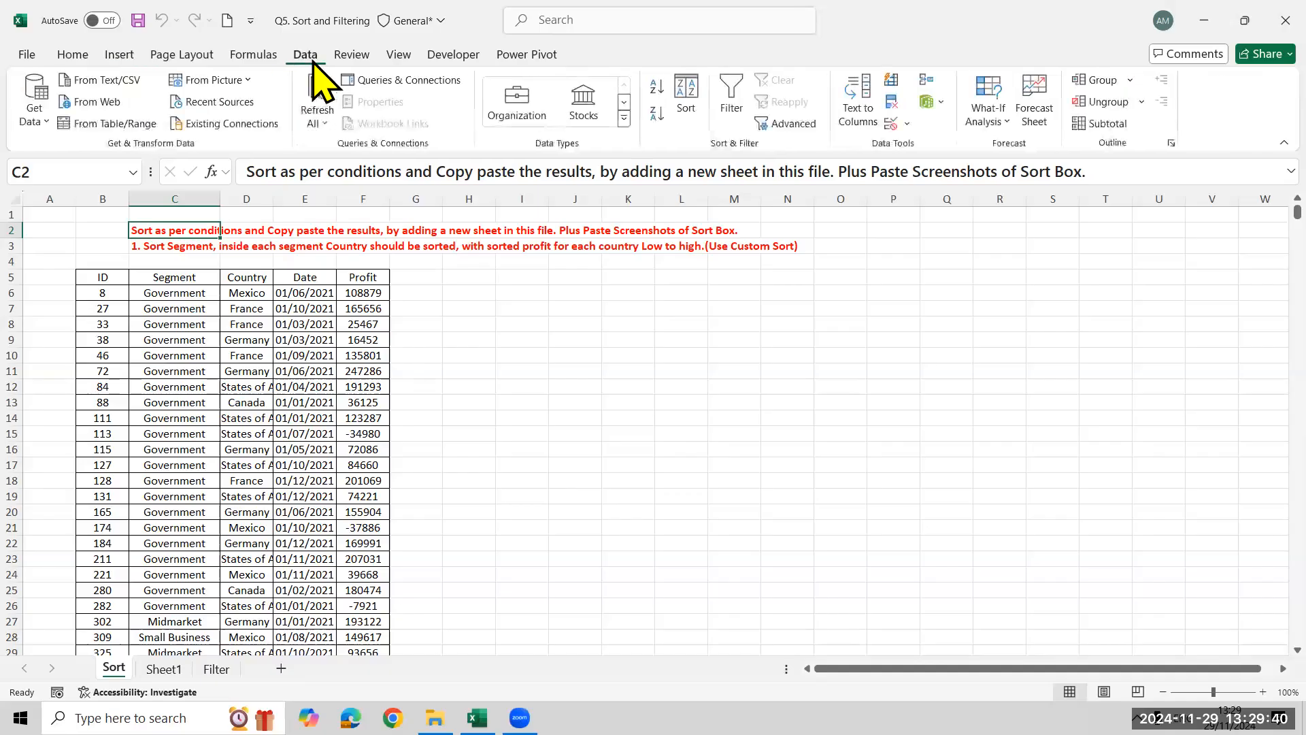
pyautogui.hotkey('shift', 'Down')
pyautogui.hotkey('alt', 'a')
pyautogui.press('s')
pyautogui.press('s')
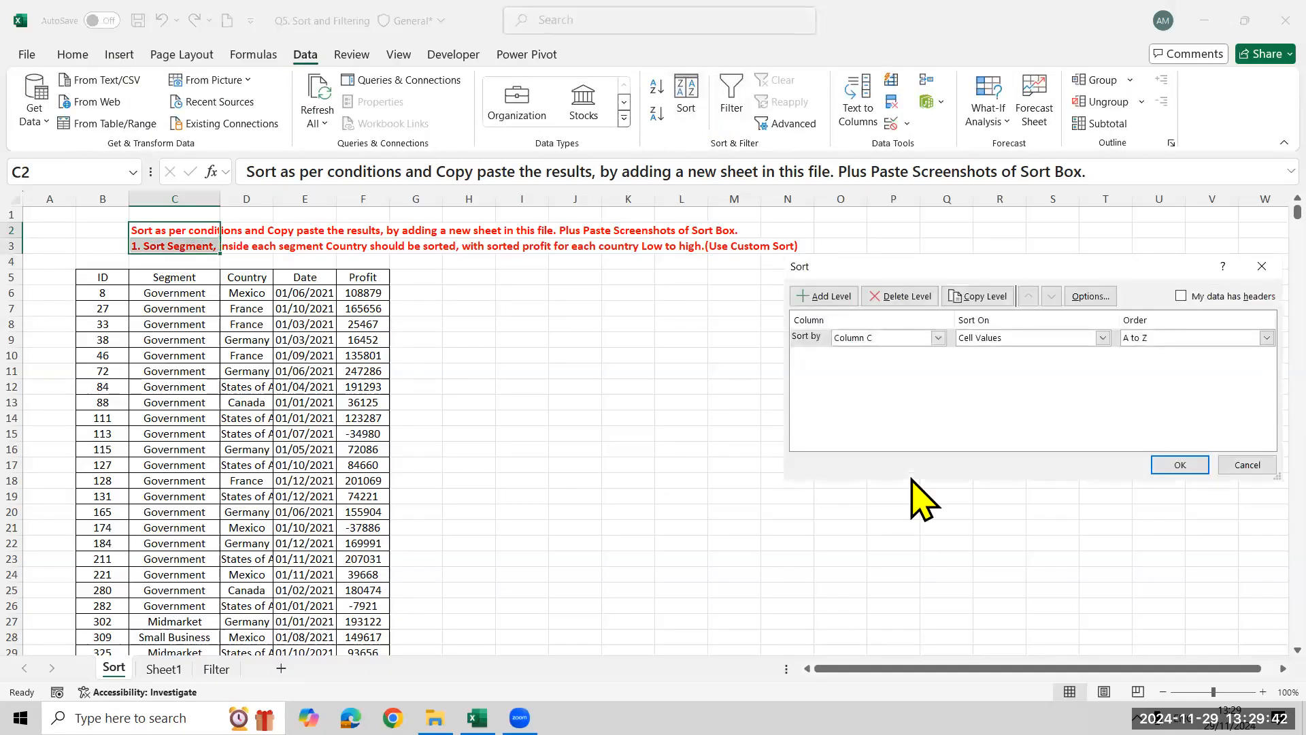
pyautogui.moveTo(898, 273); pyautogui.dragTo(750, 289)
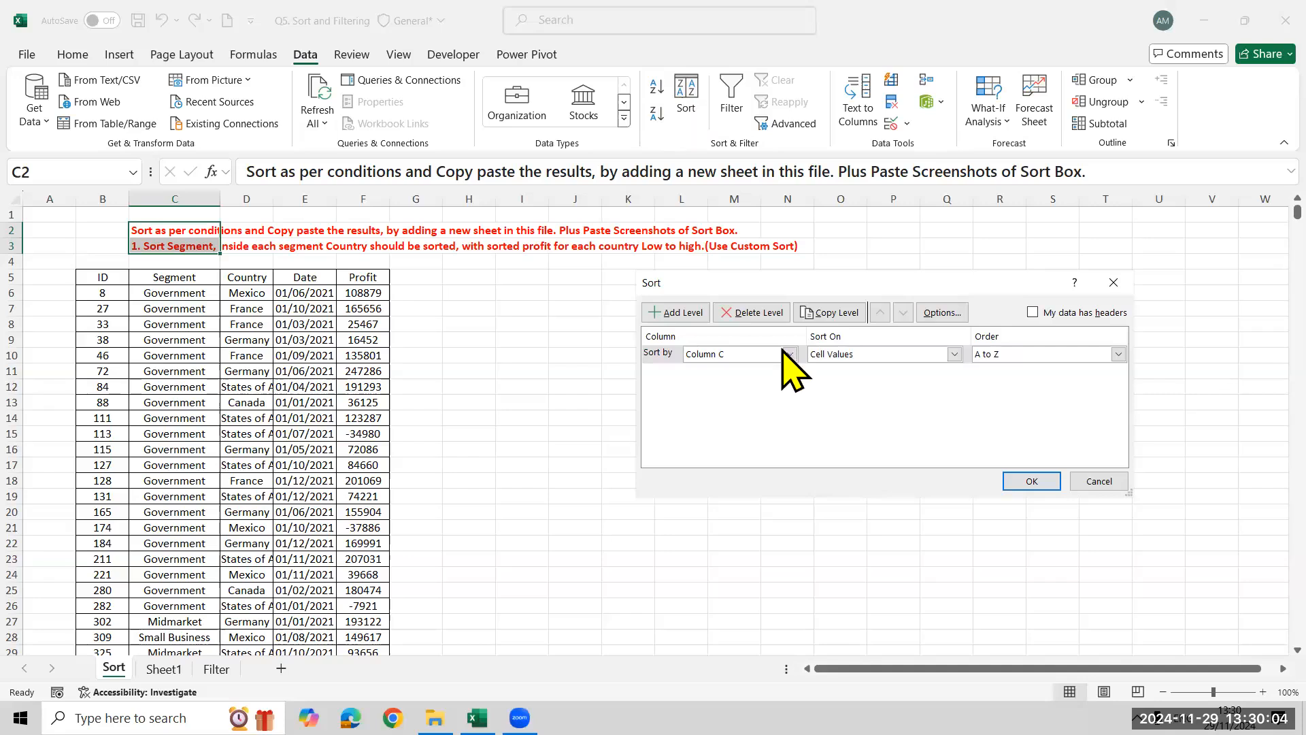
pyautogui.click(1114, 283)
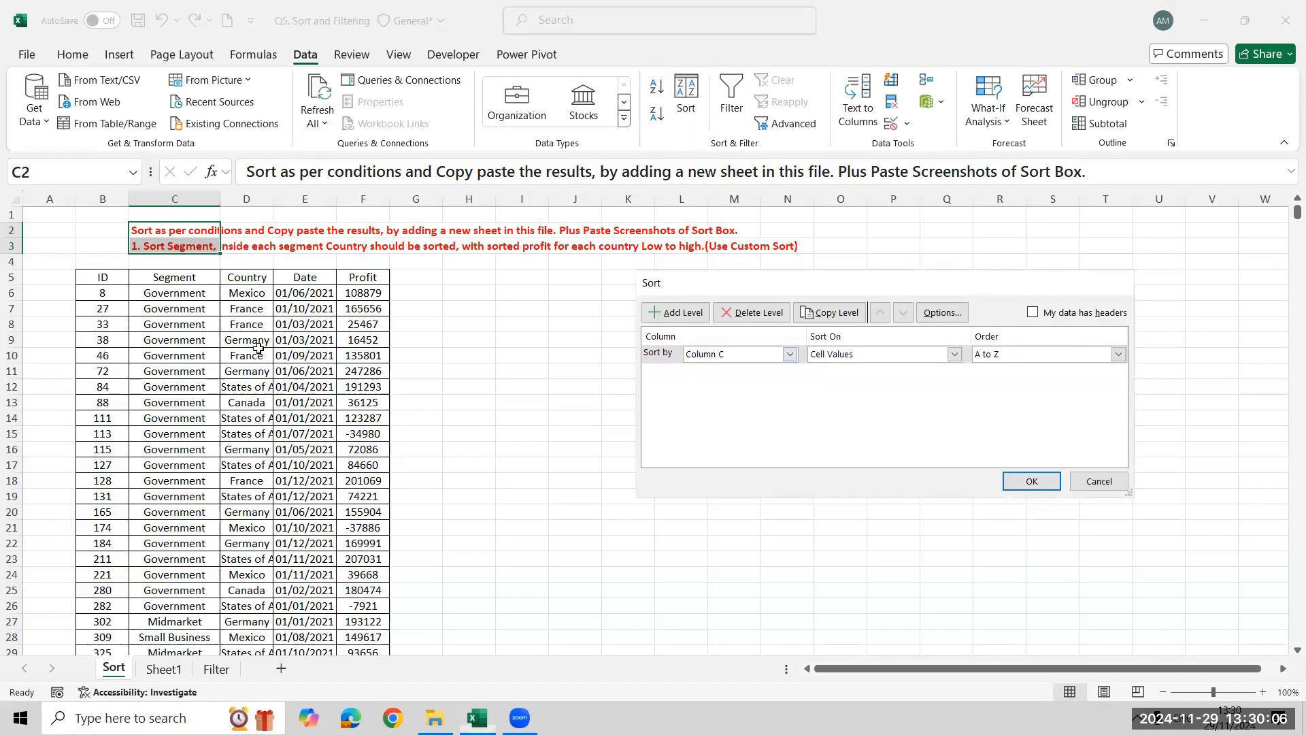
# Custom-sort the data table by Segment A to Z, then Country A to Z, then Profit Smallest to Largest
pyautogui.click(205, 307)
pyautogui.click(685, 104)
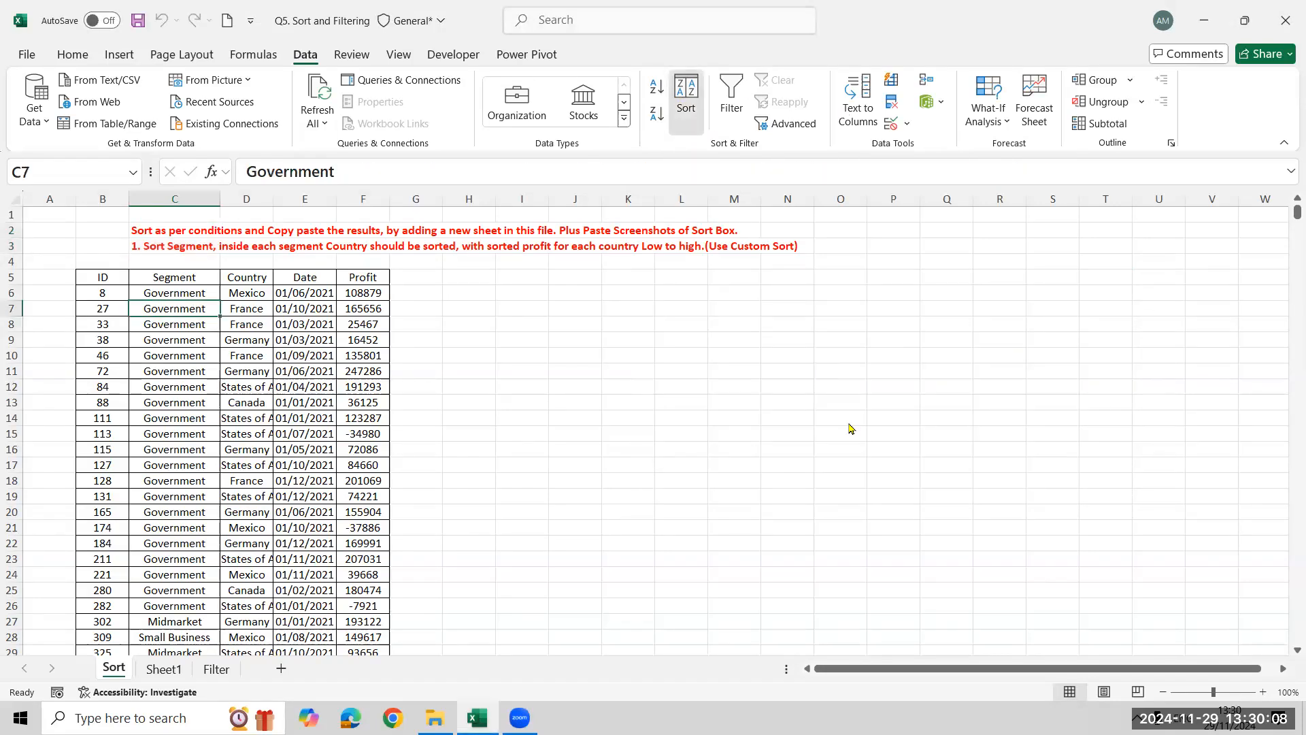
pyautogui.click(789, 354)
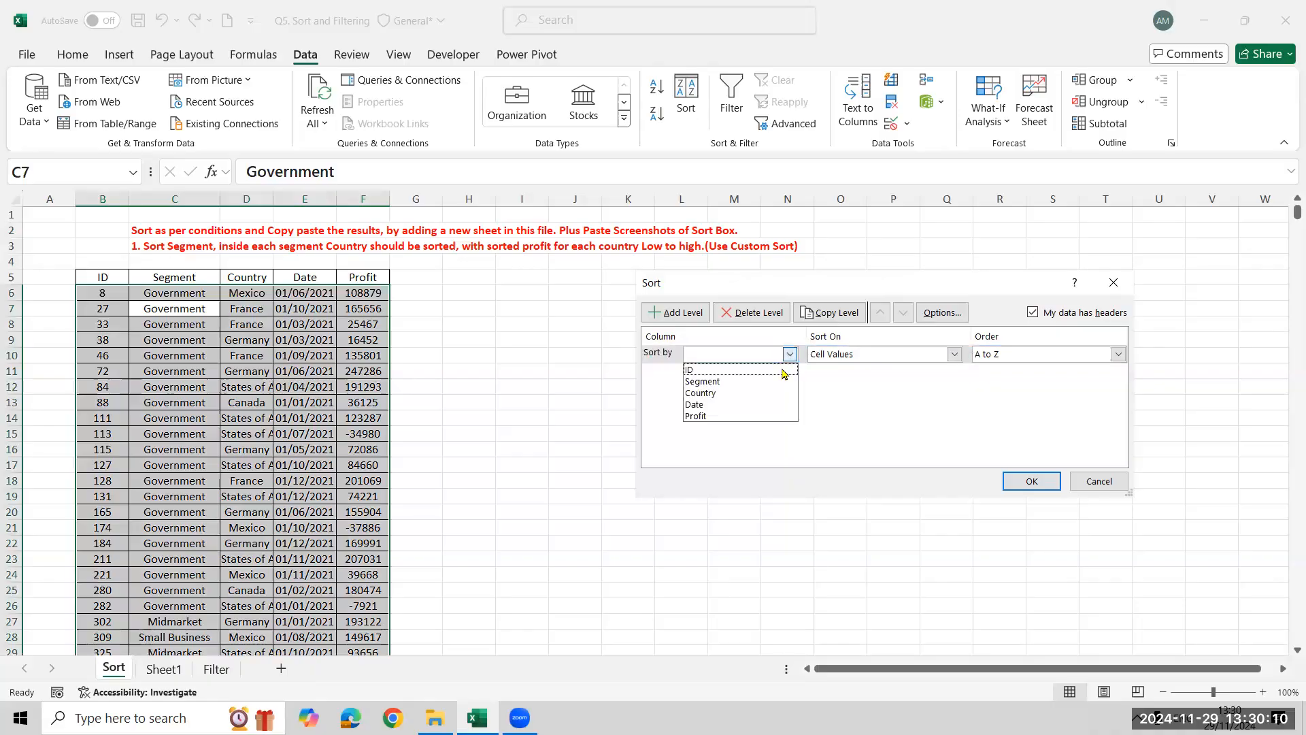
pyautogui.click(779, 381)
pyautogui.click(700, 311)
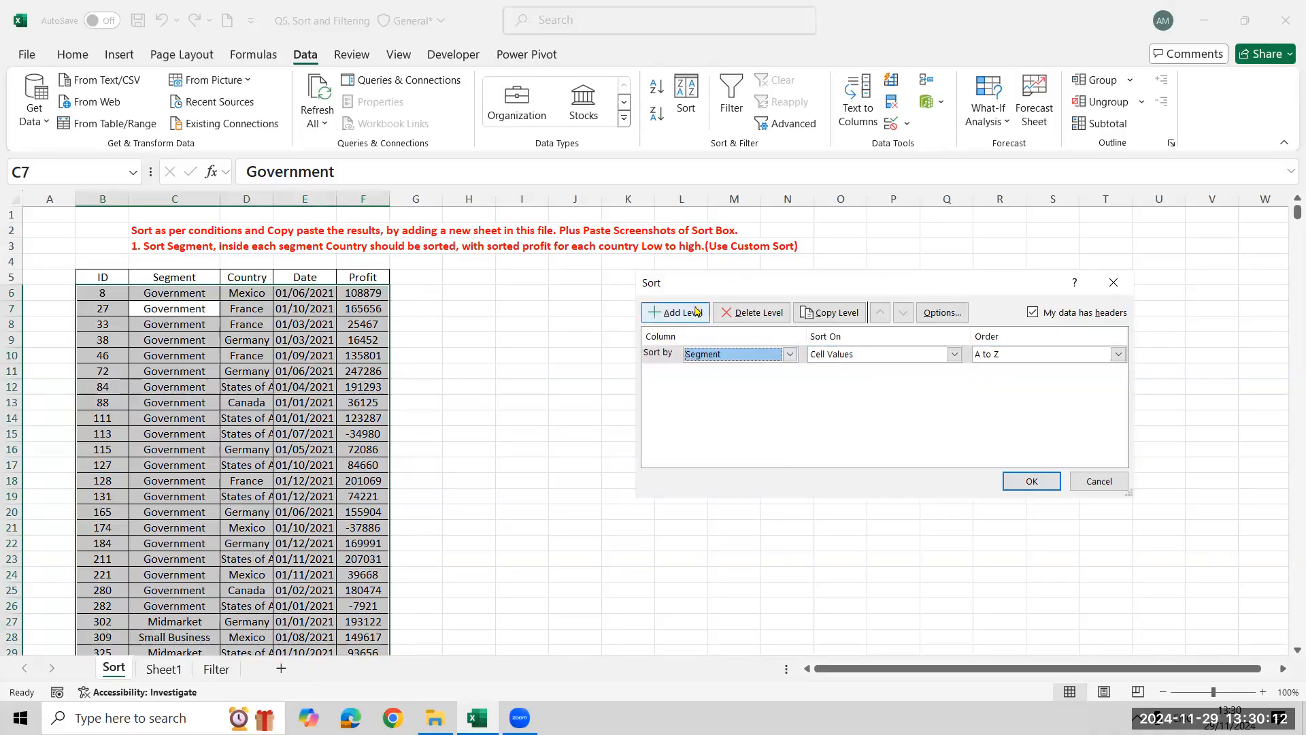
pyautogui.click(790, 372)
pyautogui.click(767, 410)
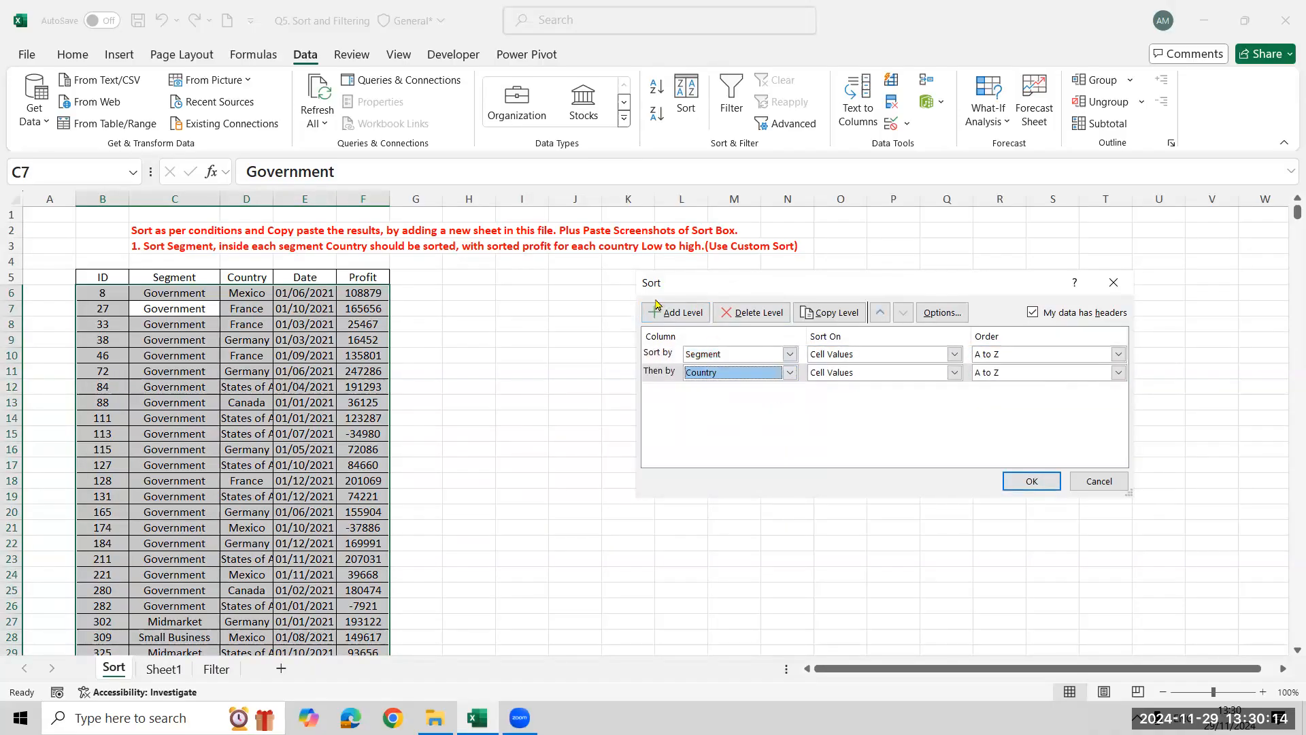
pyautogui.click(675, 311)
pyautogui.click(790, 391)
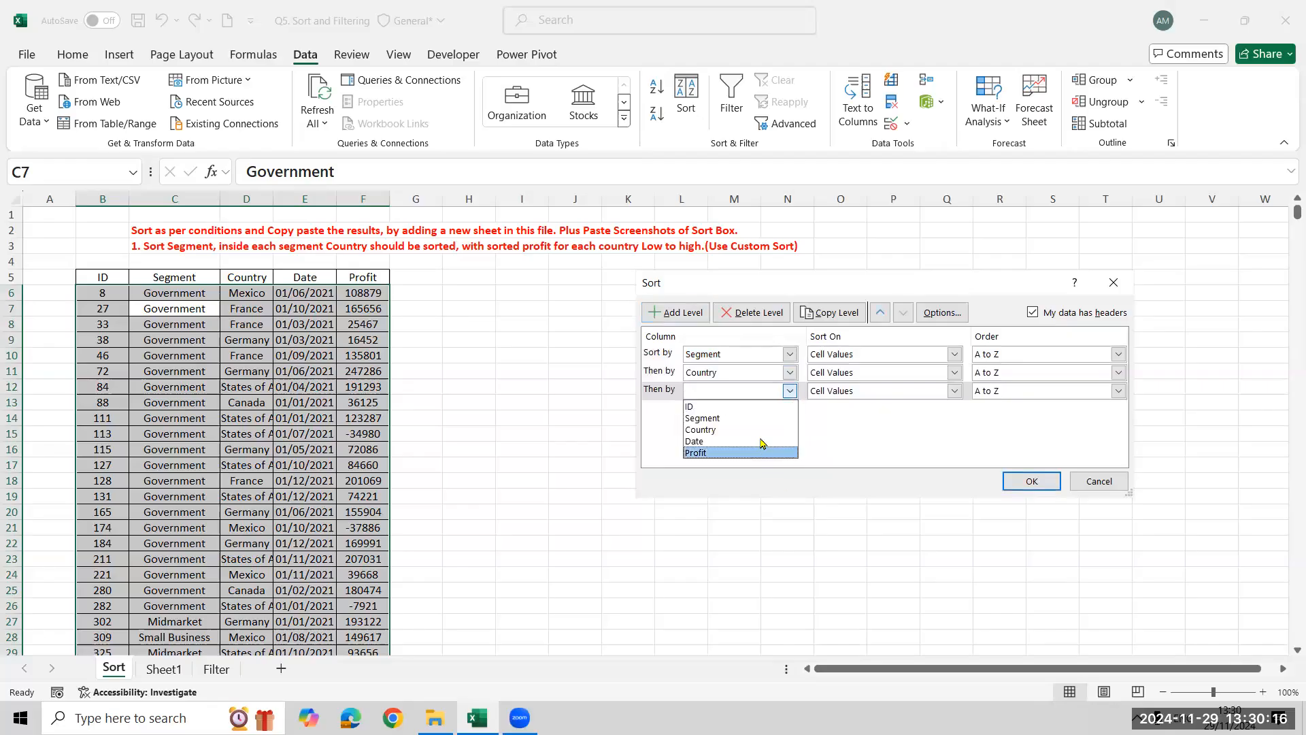
pyautogui.click(761, 454)
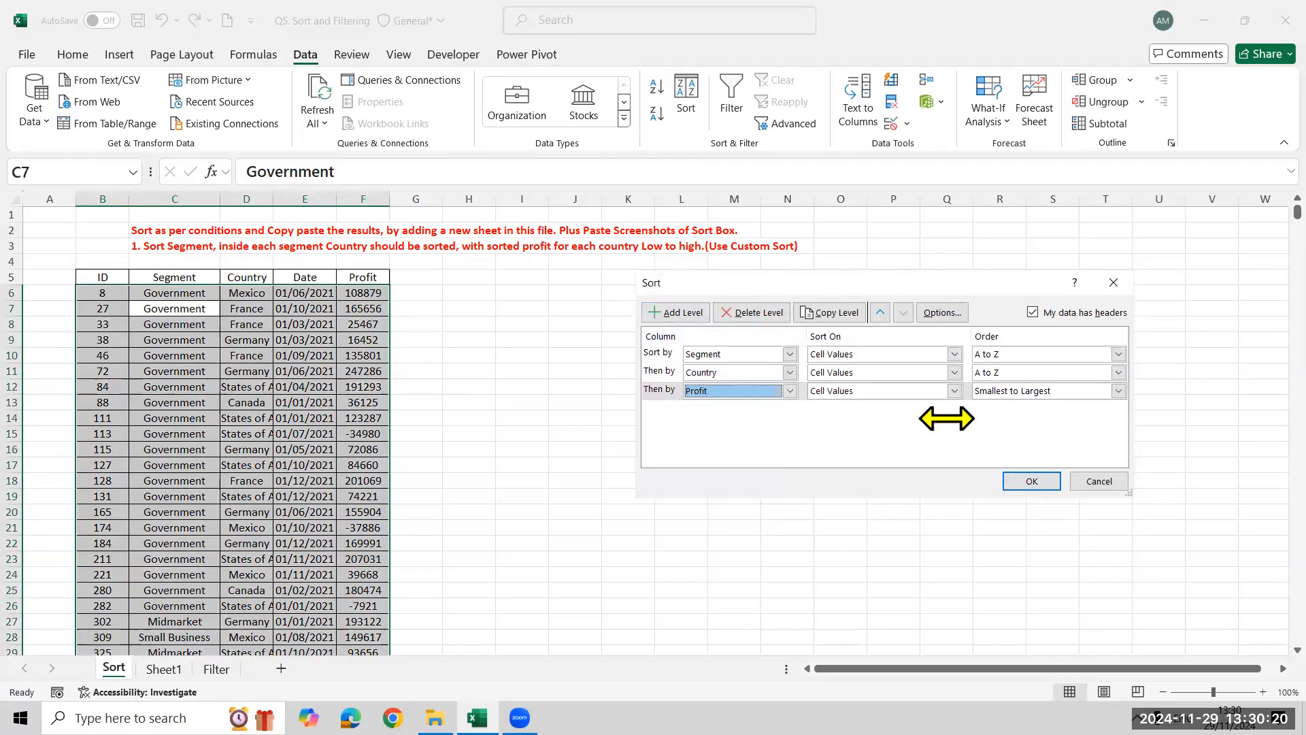
pyautogui.click(1044, 481)
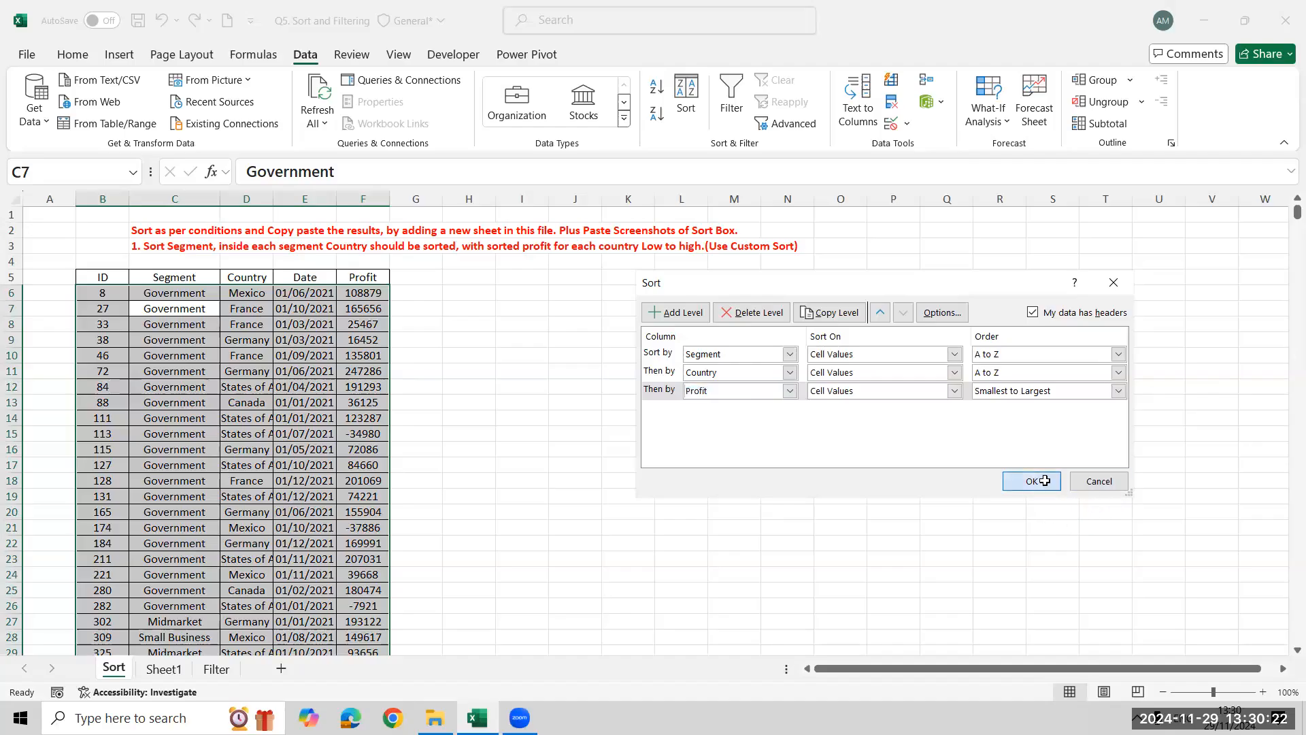
# View the blank Sheet1 and the Filter sheet's instructions, then close Q5. Sort and Filtering without saving
pyautogui.click(166, 669)
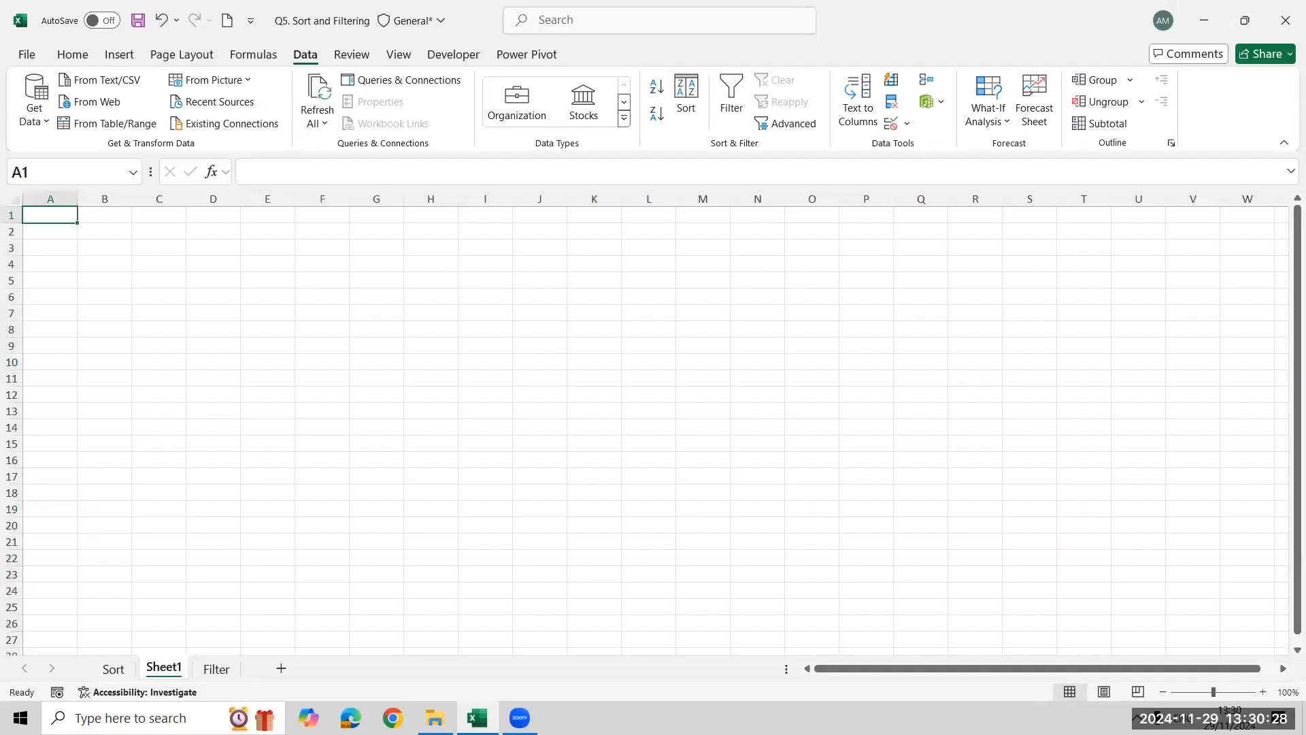
pyautogui.hotkey('ctrl', 'pagedown')
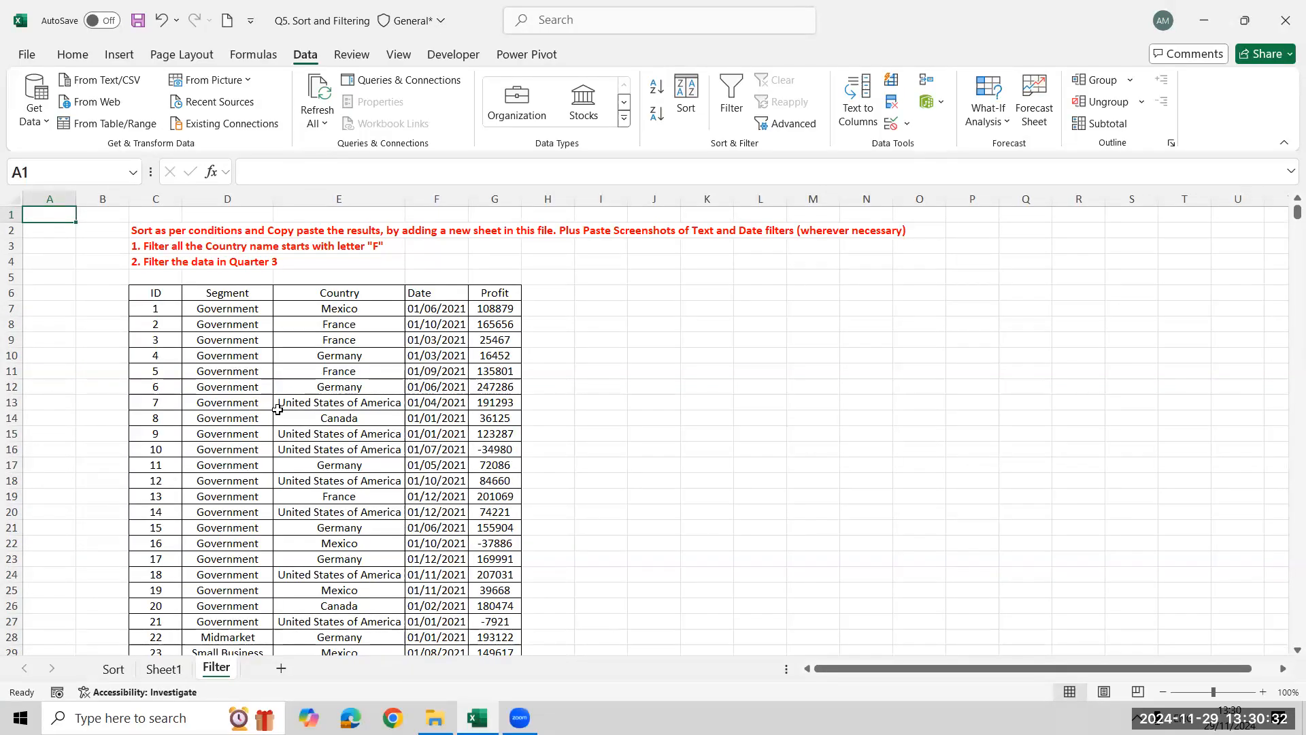
pyautogui.click(1284, 20)
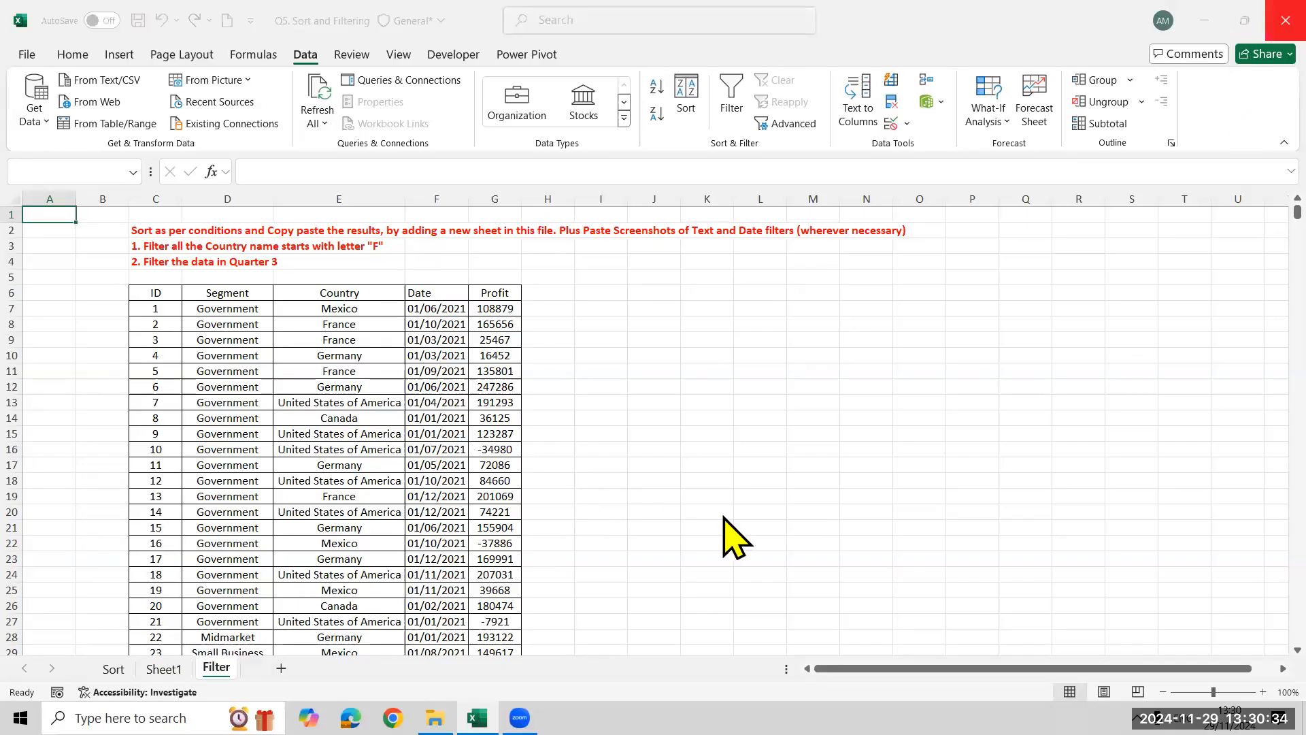
pyautogui.click(707, 615)
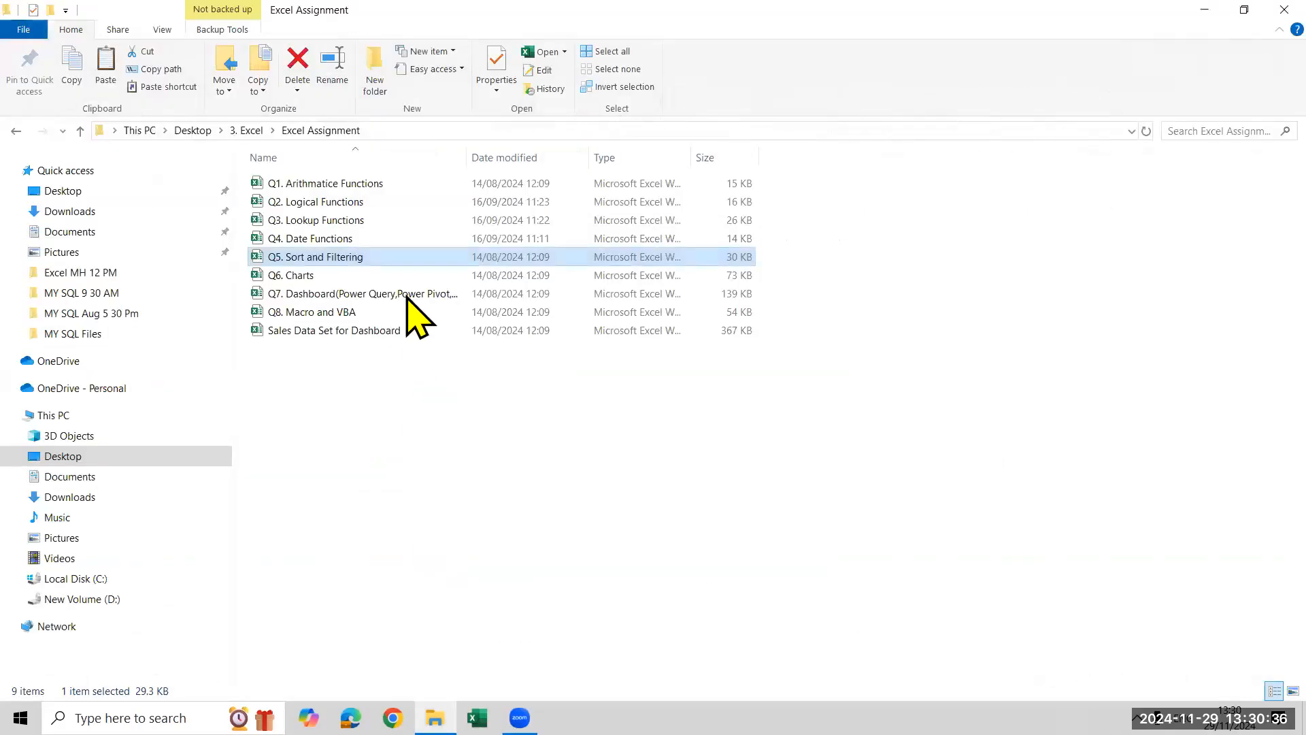
# Open Q6. Charts and view the chart assignments on Charts1 and Charts2
pyautogui.doubleClick(407, 276)
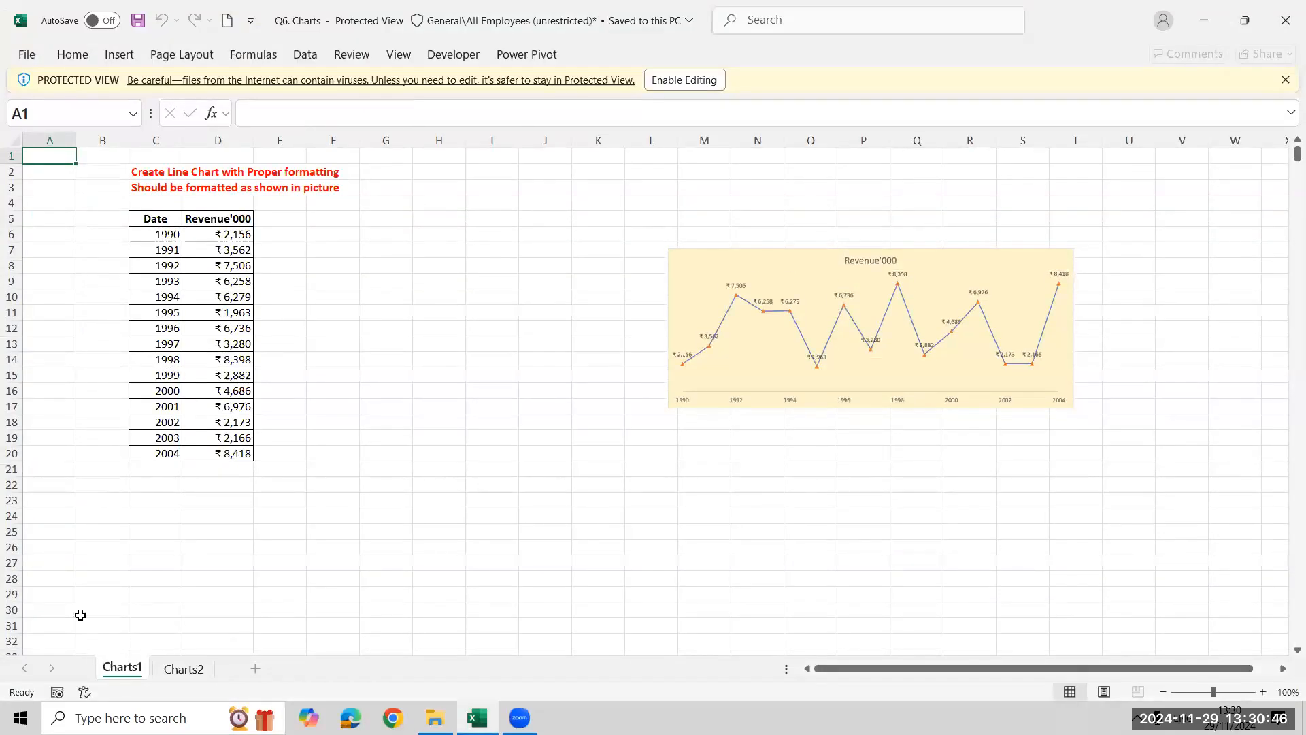
pyautogui.click(191, 676)
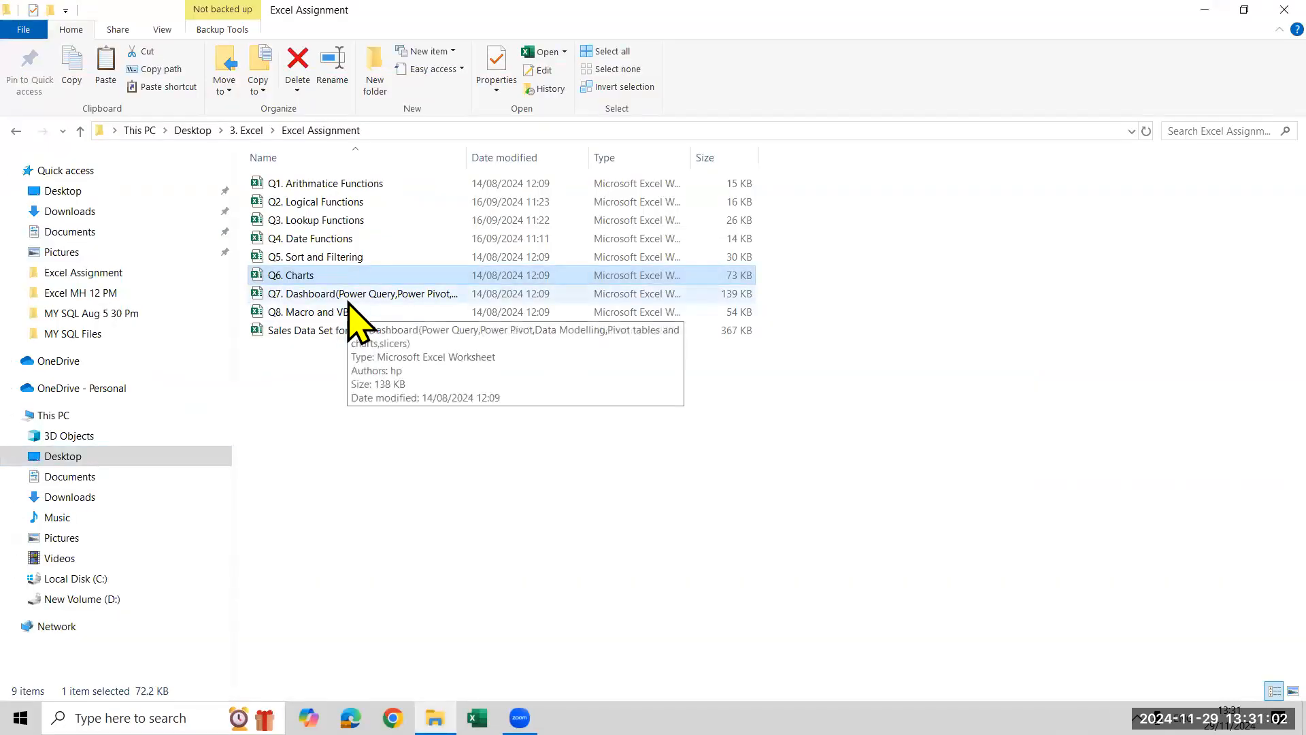
# Open the Q7. Dashboard workbook, review its import instruction, and locate the Sales Data Set for Dashboard file in the Excel Assignment folder
pyautogui.click(351, 299)
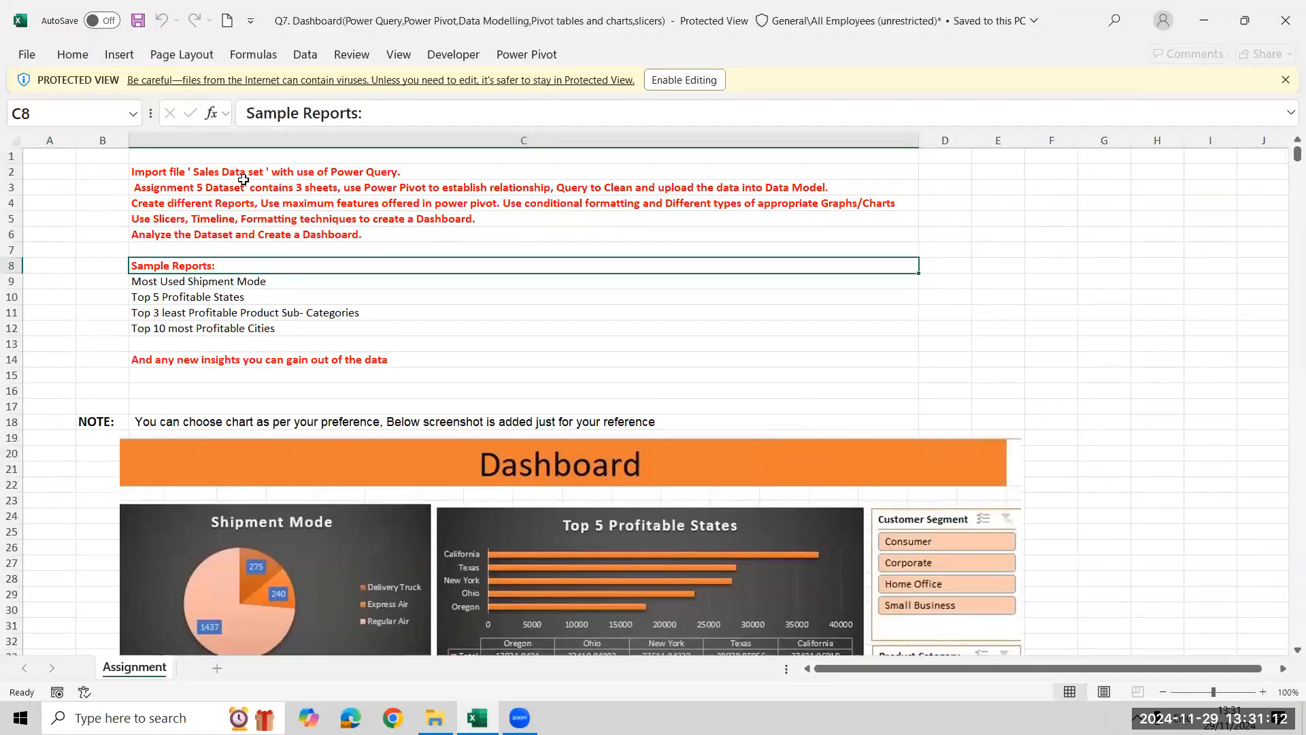
pyautogui.click(187, 171)
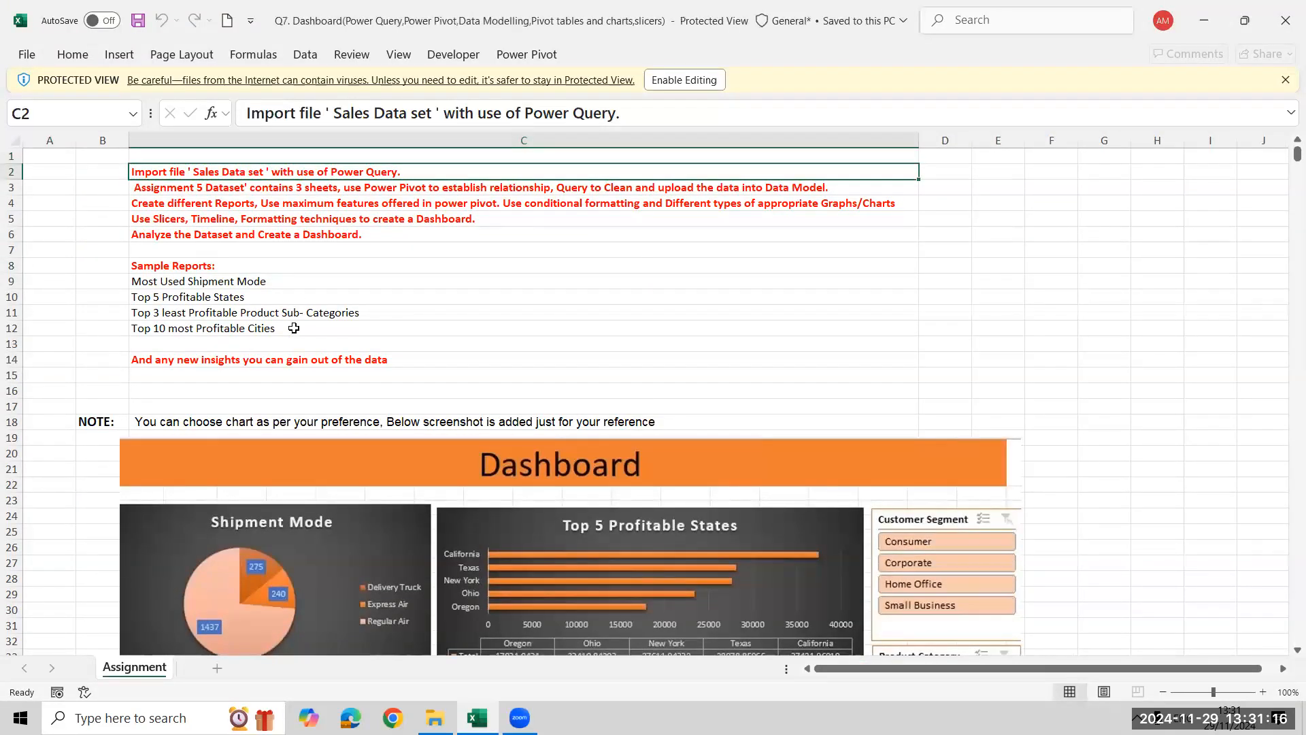
pyautogui.hotkey('alt', 'Tab')
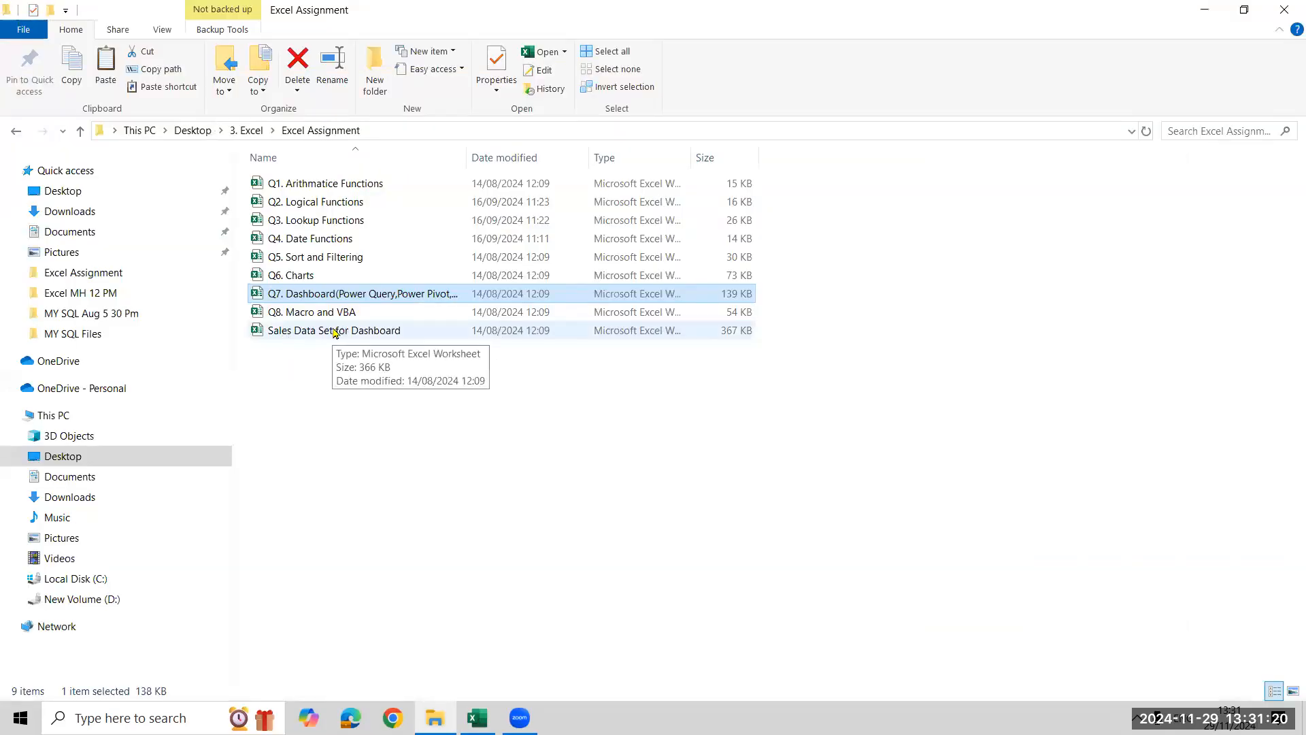
pyautogui.click(336, 333)
pyautogui.hotkey('alt', 'Tab')
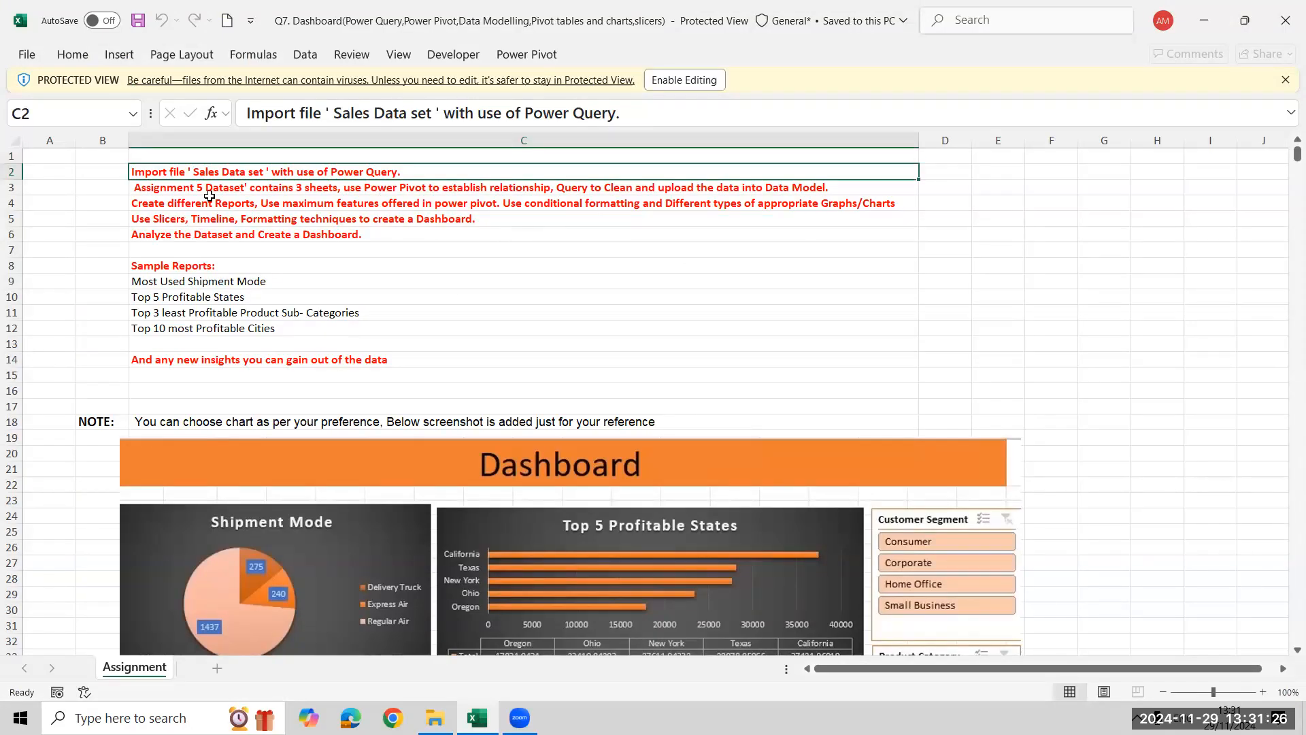
# Review the Q7 instructions on Power Pivot relationships, report creation and Sample Reports, down to the reference dashboard
pyautogui.click(407, 192)
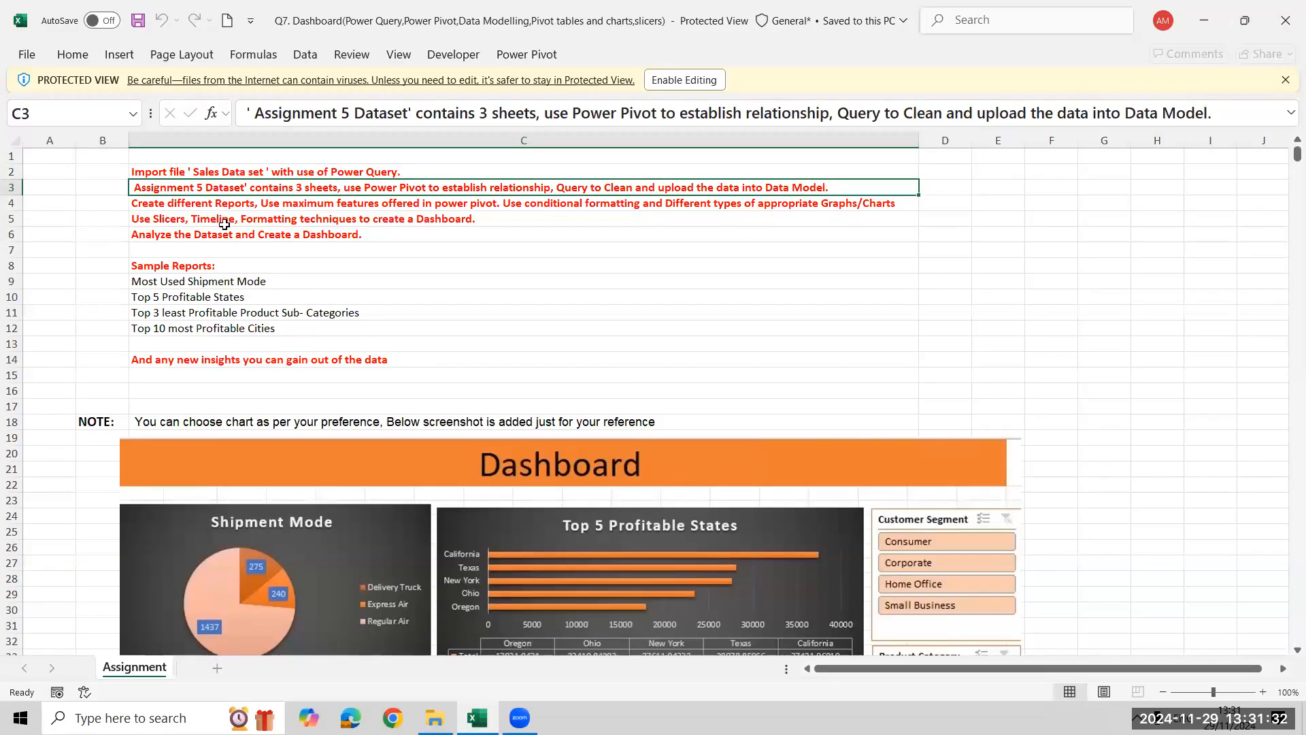
pyautogui.click(215, 205)
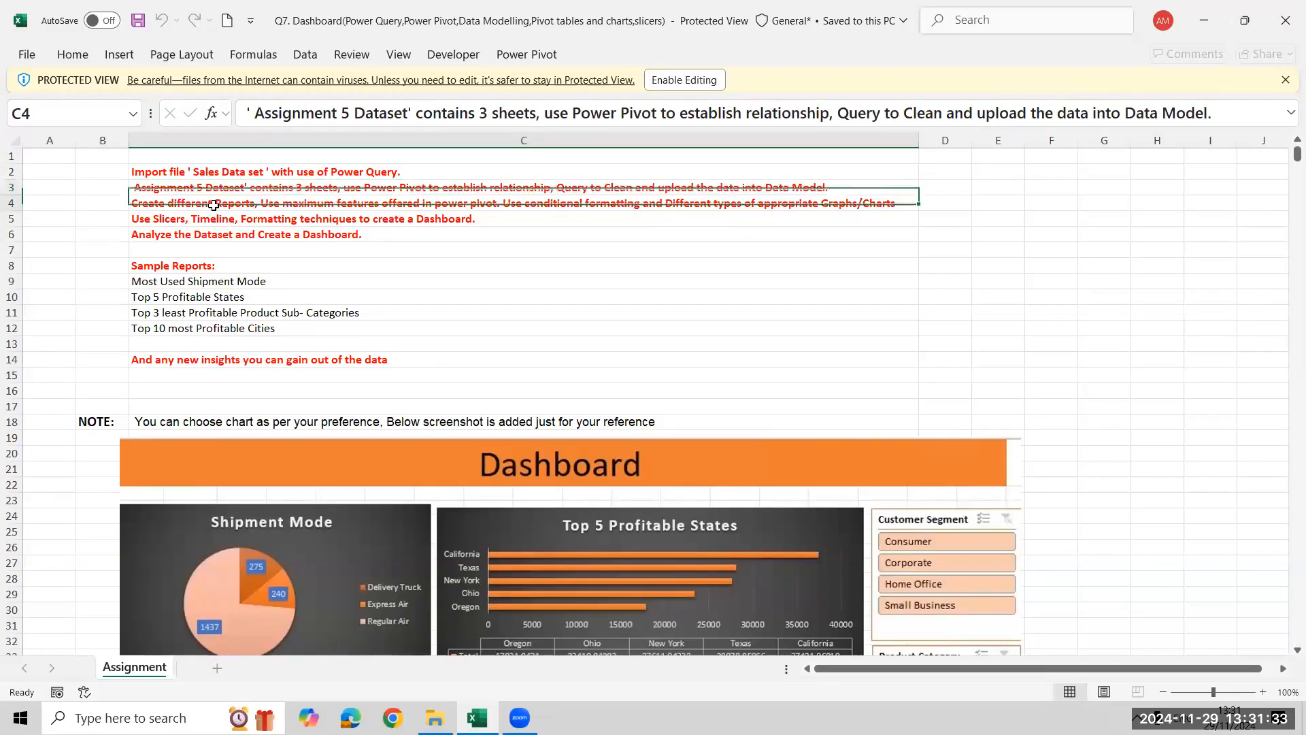
pyautogui.click(204, 268)
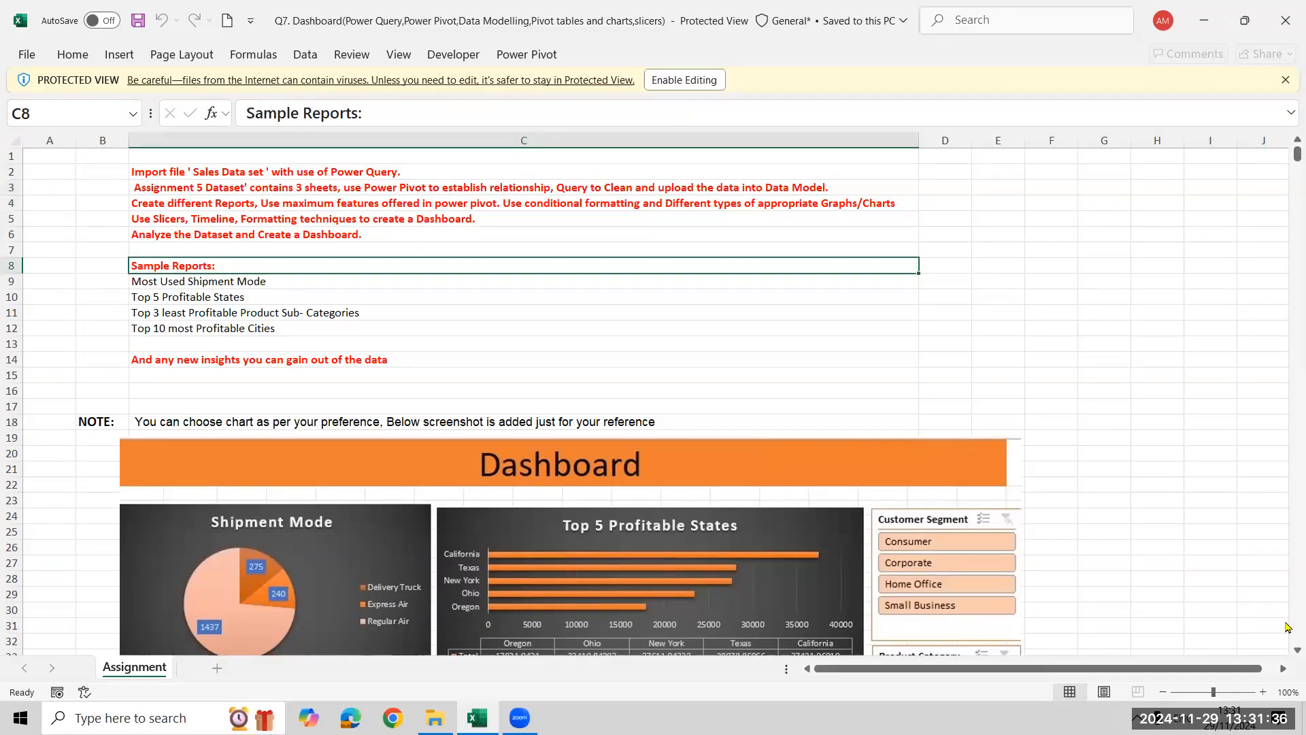
pyautogui.scroll(-3, 1287, 653)
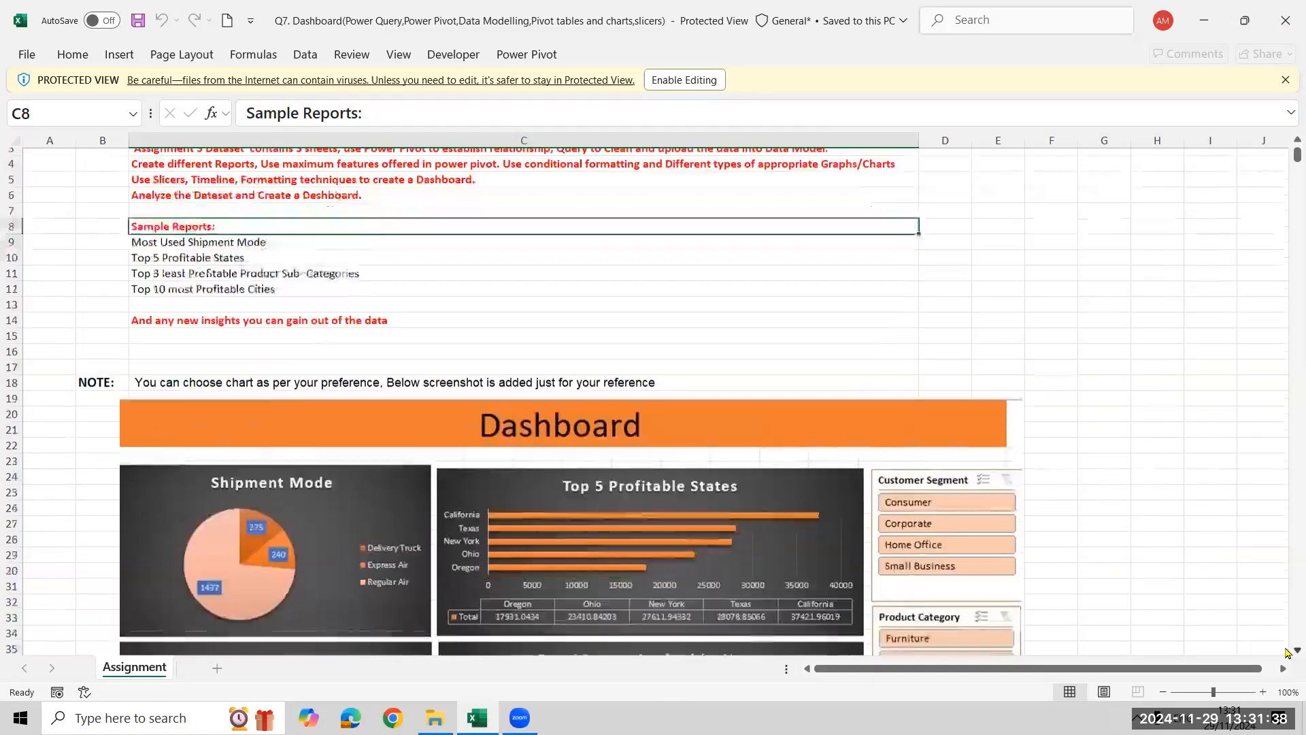
# Review the charts and slicers of the reference dashboard in the Q7 workbook, from Shipment Mode to Top 10 most Profitable Cities
pyautogui.scroll(-2, 1287, 653)
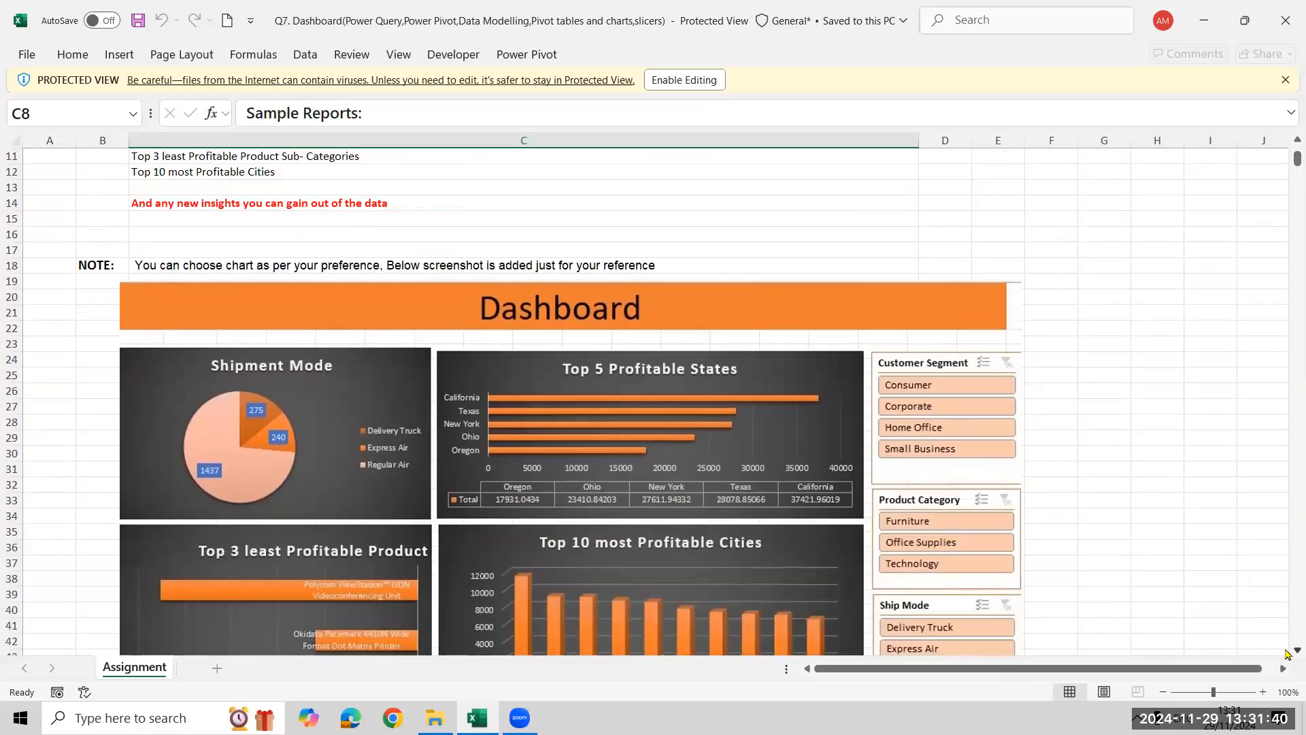
pyautogui.scroll(-1, 1287, 654)
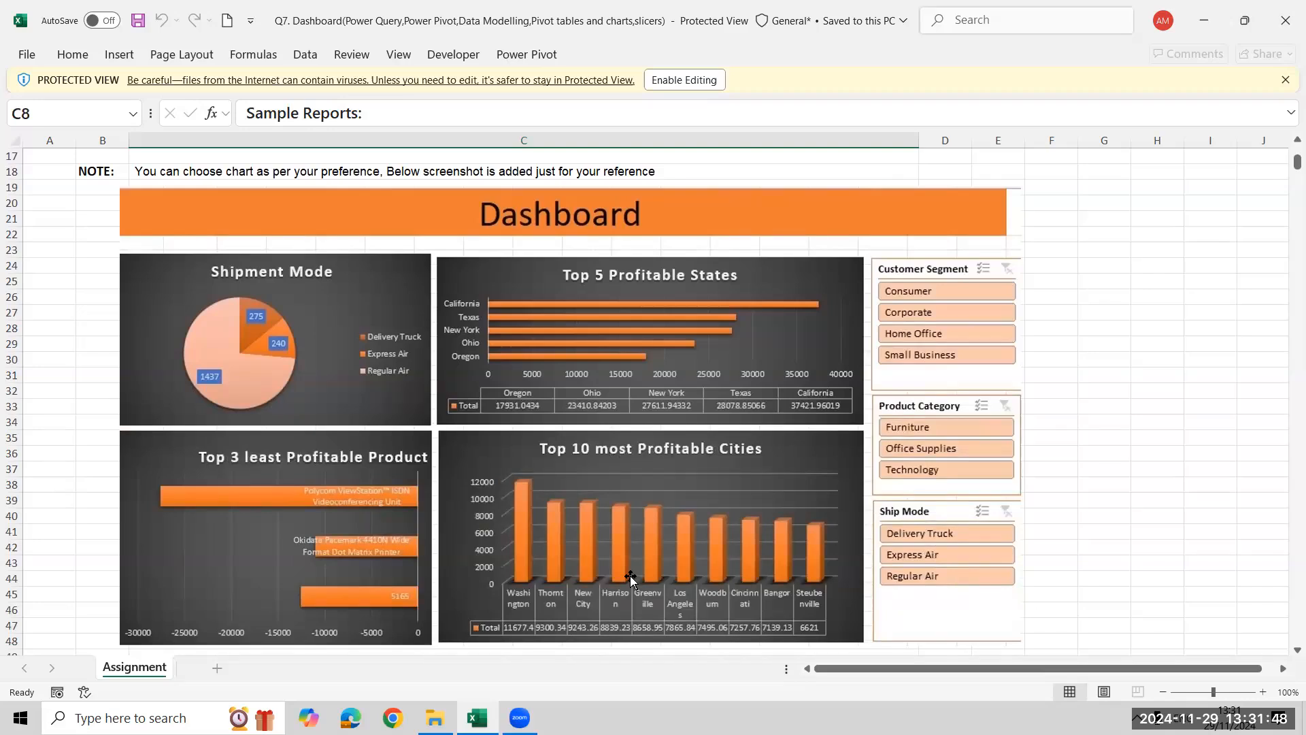
pyautogui.scroll(5, 632, 578)
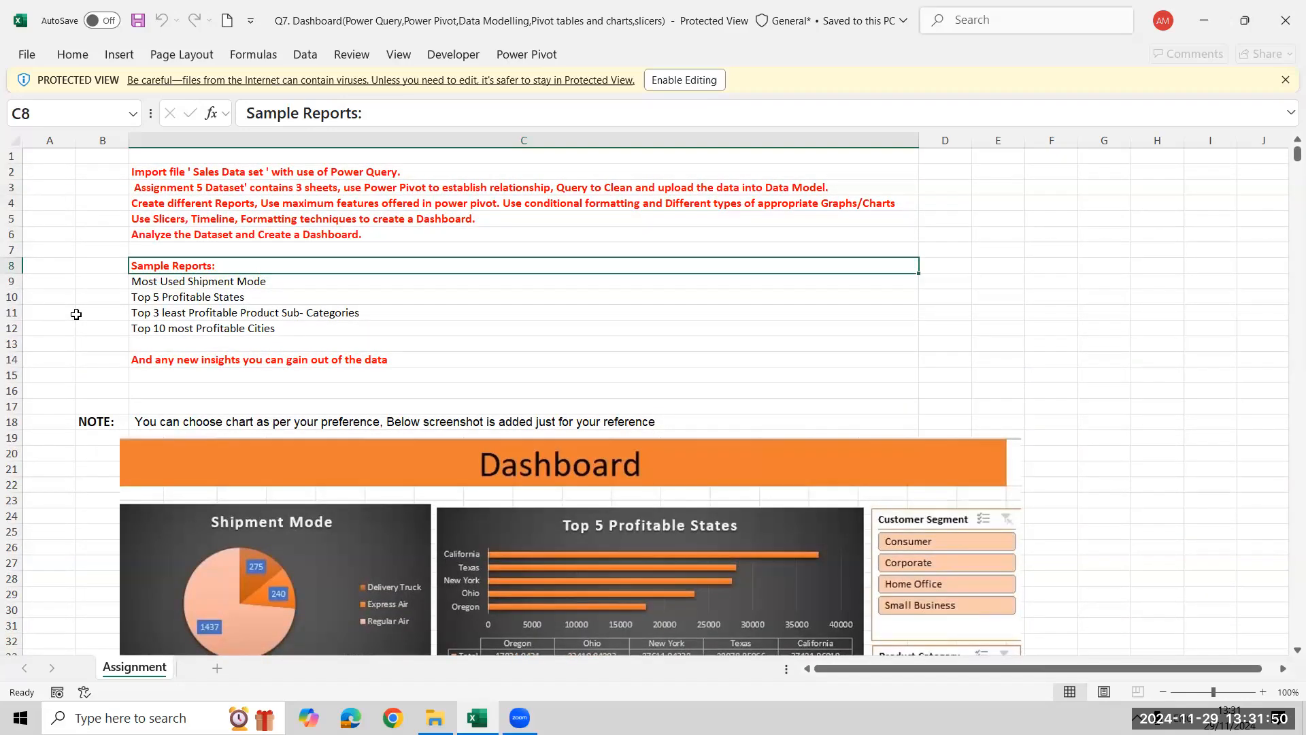
# Create a blank workbook to view the Get Data import options, and locate the Sales Data Set for Dashboard file in the Excel Assignment folder
pyautogui.hotkey('ctrl', 'n')
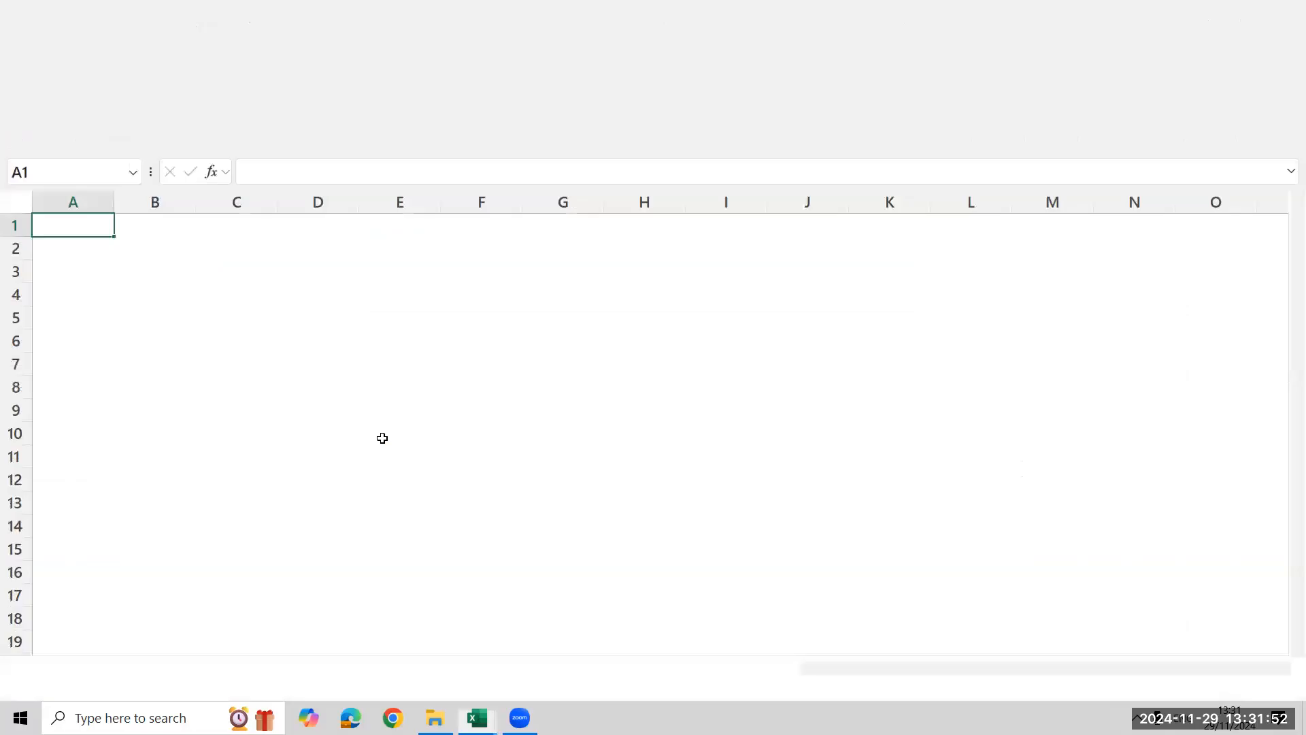
pyautogui.click(305, 55)
pyautogui.click(34, 116)
pyautogui.moveTo(109, 149)
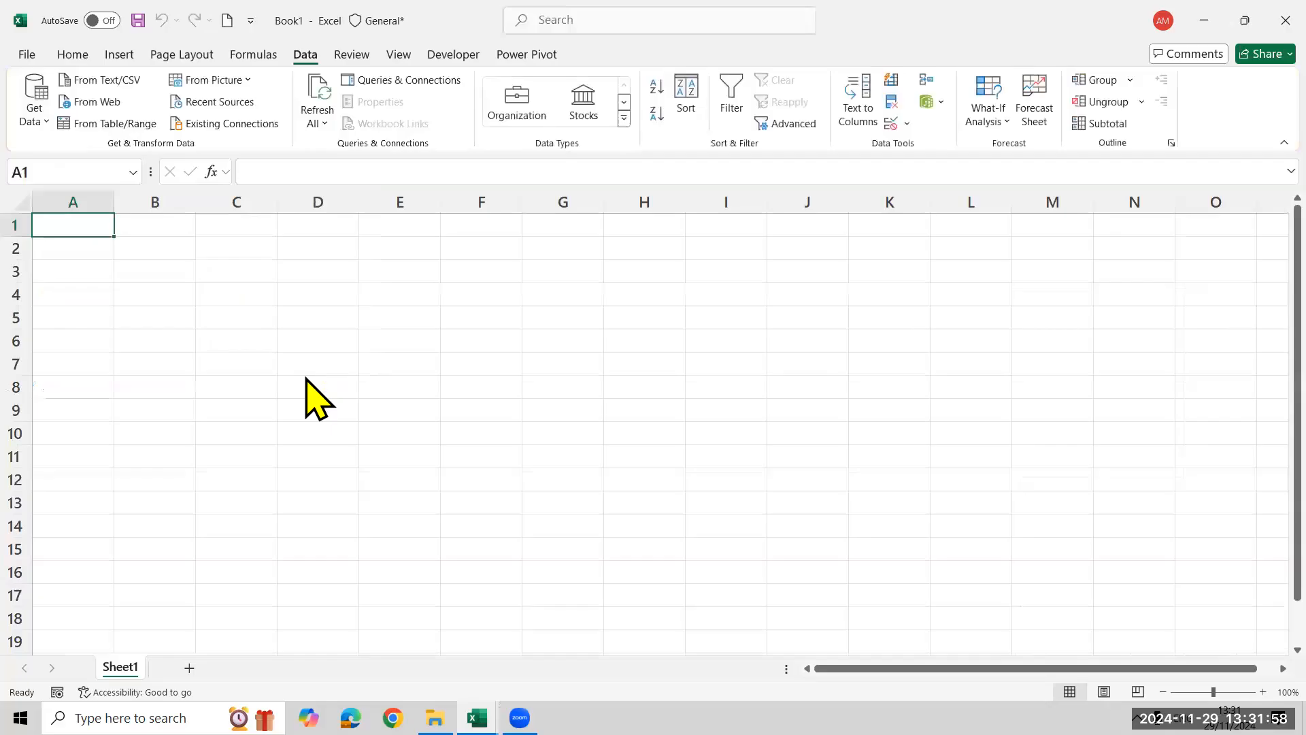
pyautogui.hotkey('alt', 'Tab')
pyautogui.press('Tab')
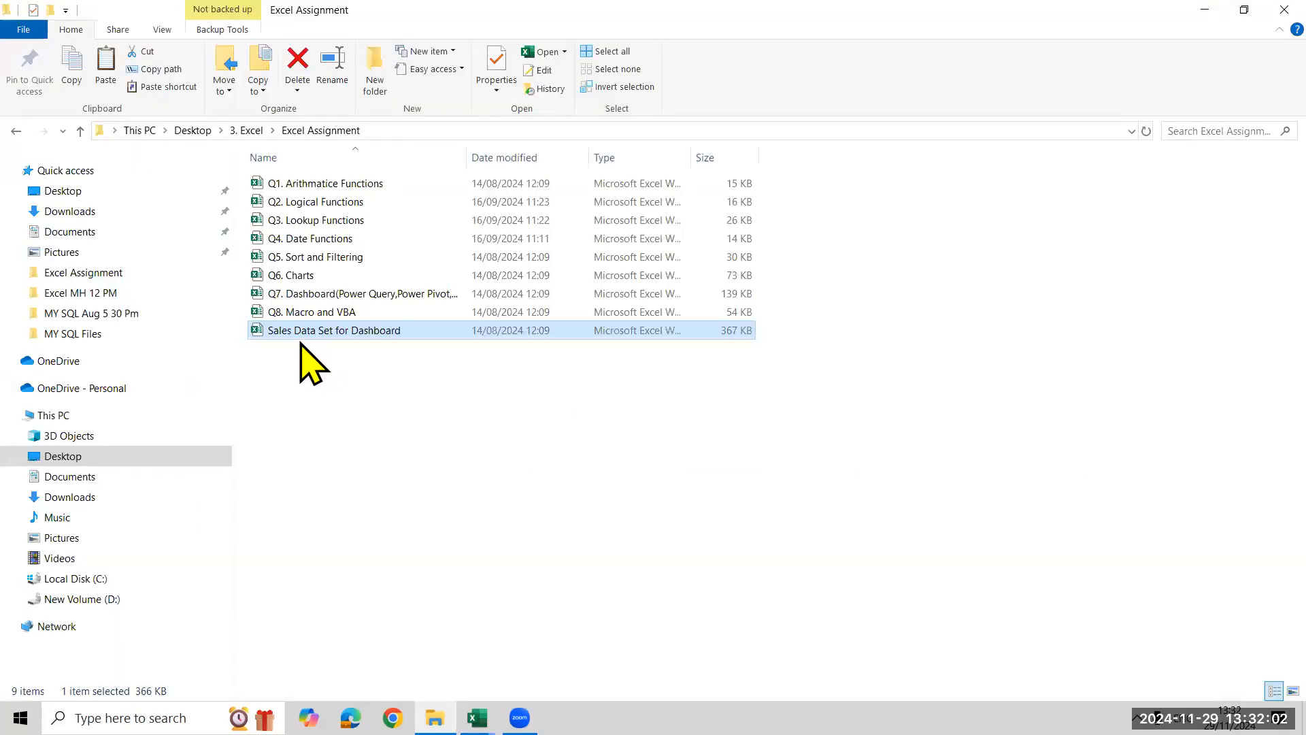
# Return to the Q7 workbook, review its instruction about gaining new insights from the data, and close the workbook
pyautogui.hotkey('alt', 'Tab')
pyautogui.hotkey('alt', 'Tab')
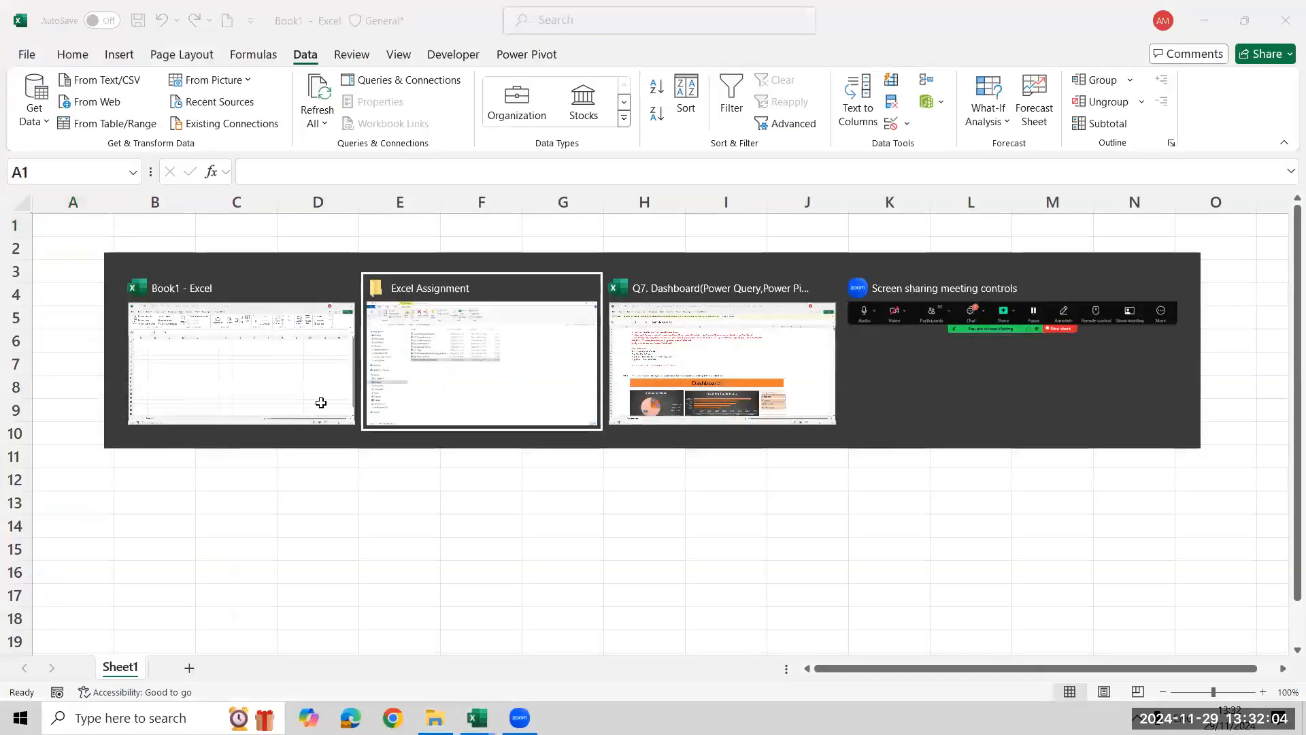
pyautogui.hotkey('alt', 'Tab')
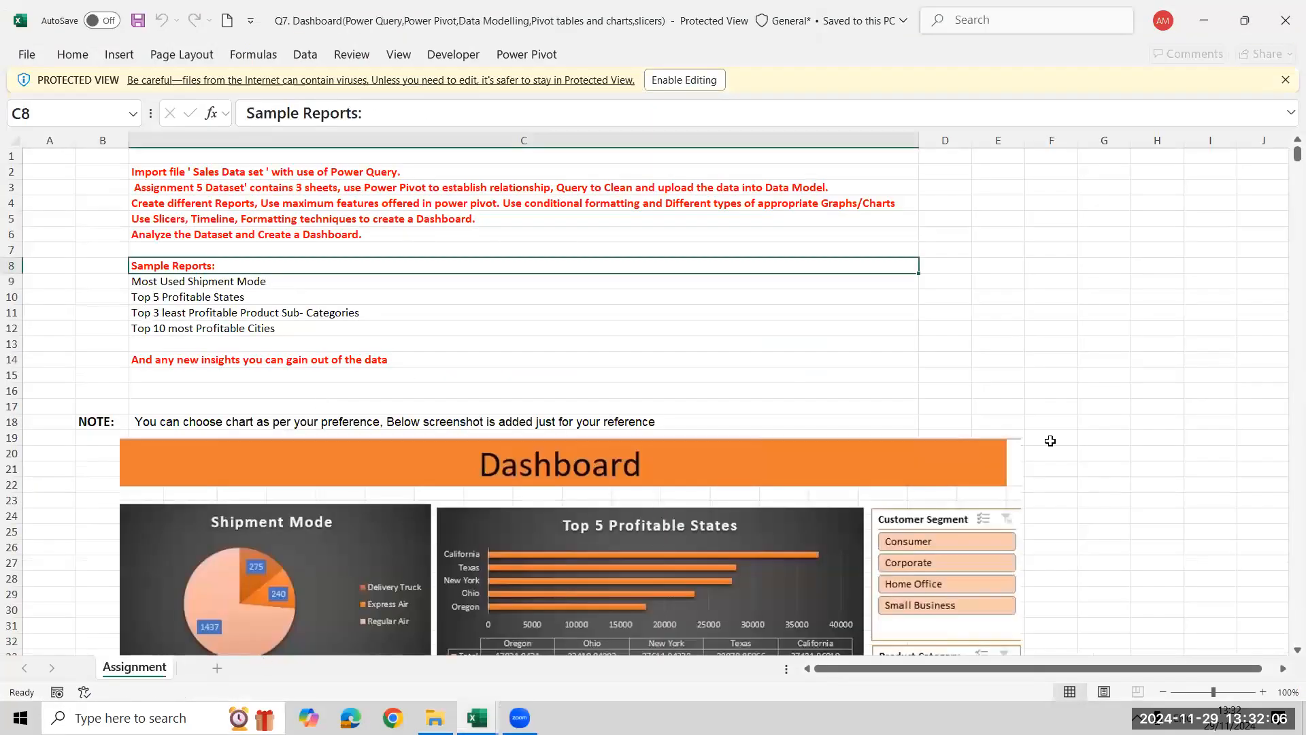
pyautogui.scroll(-8, 1050, 441)
pyautogui.scroll(8, 1153, 445)
pyautogui.click(257, 361)
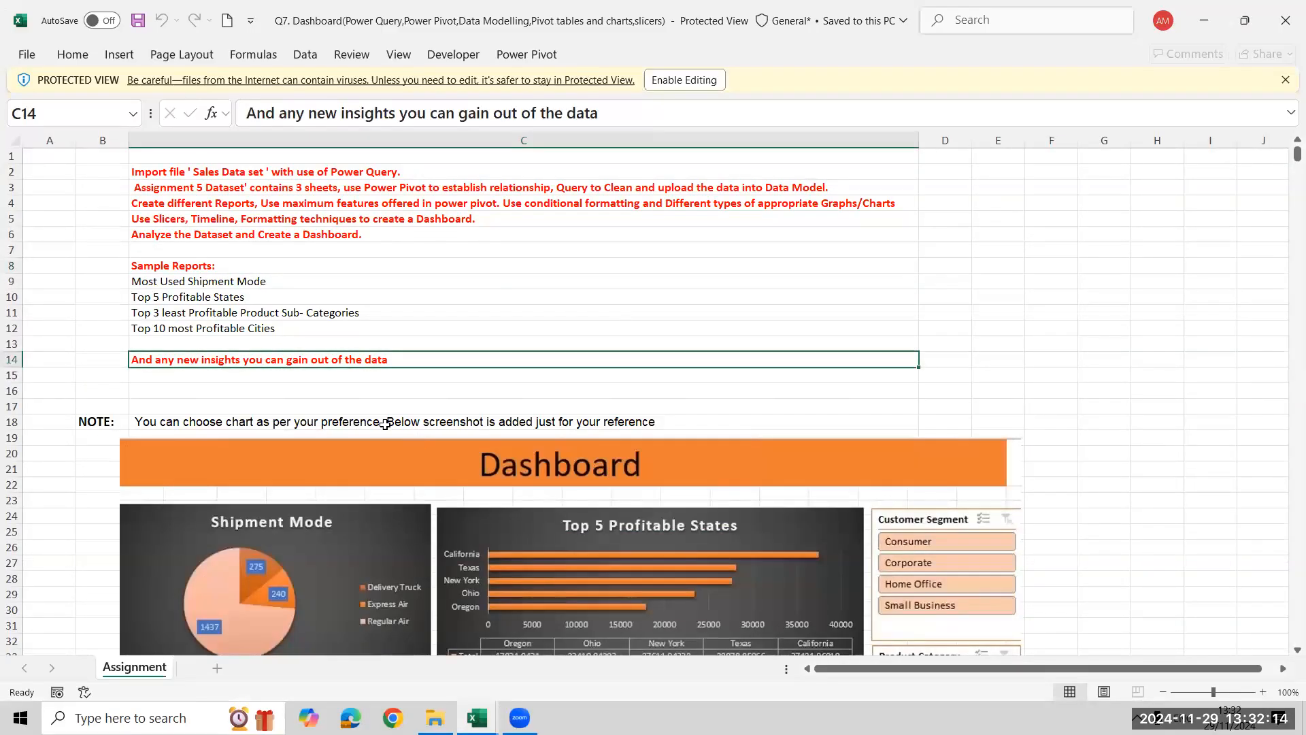
pyautogui.click(1285, 20)
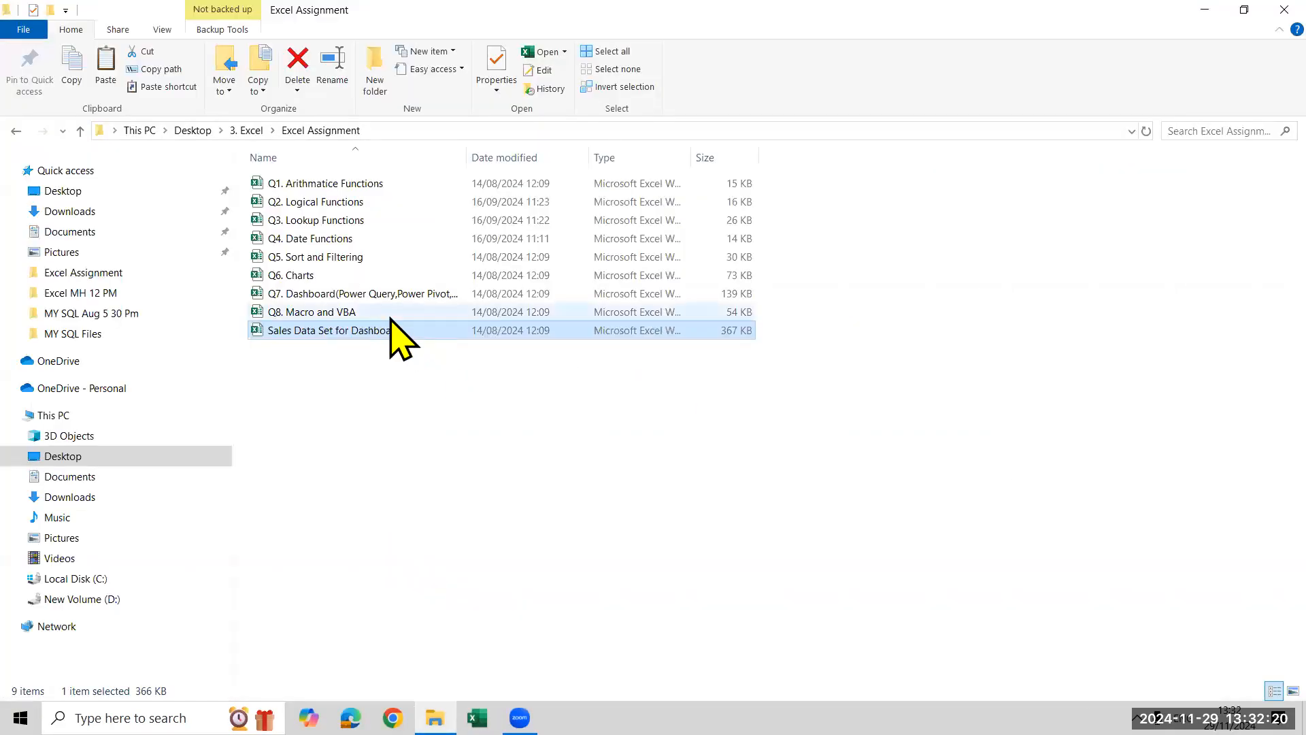
# Open the Q8. Macro and VBA workbook, view the new joinee form assignment on the UserForm sheet, and close the workbook
pyautogui.doubleClick(386, 314)
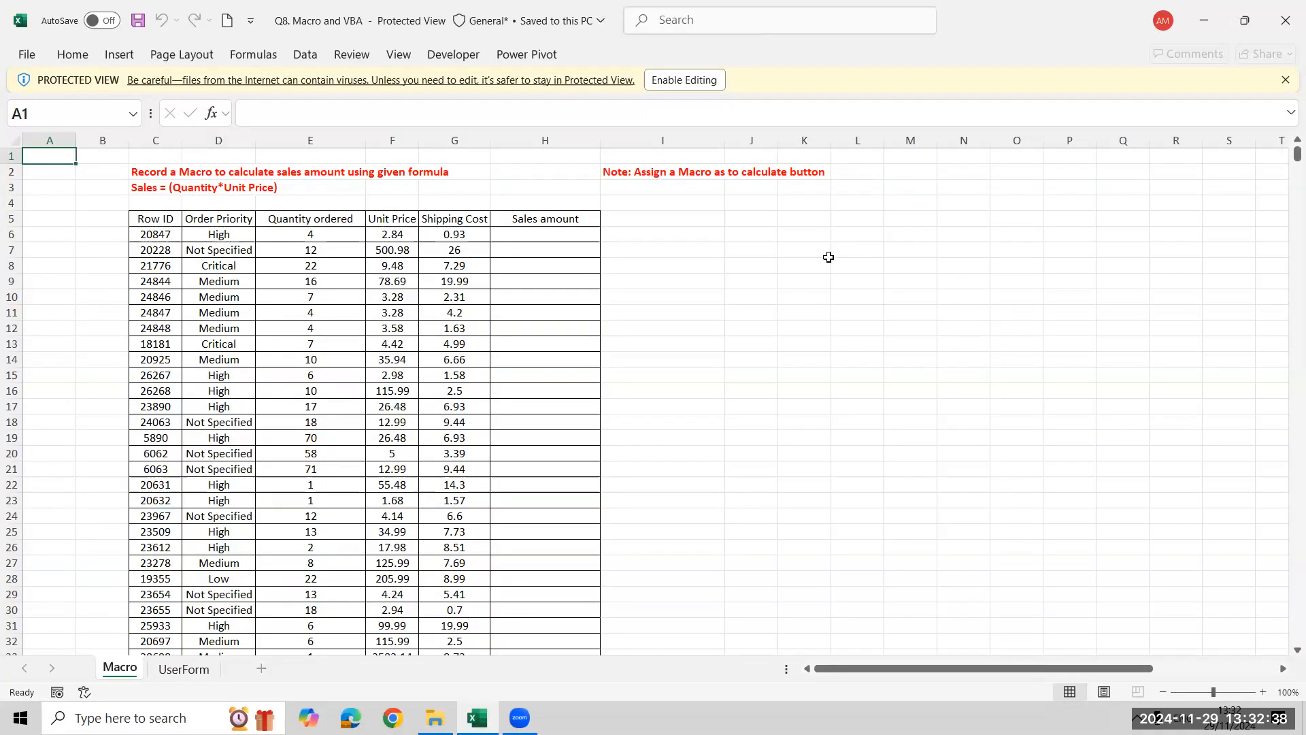
pyautogui.click(184, 669)
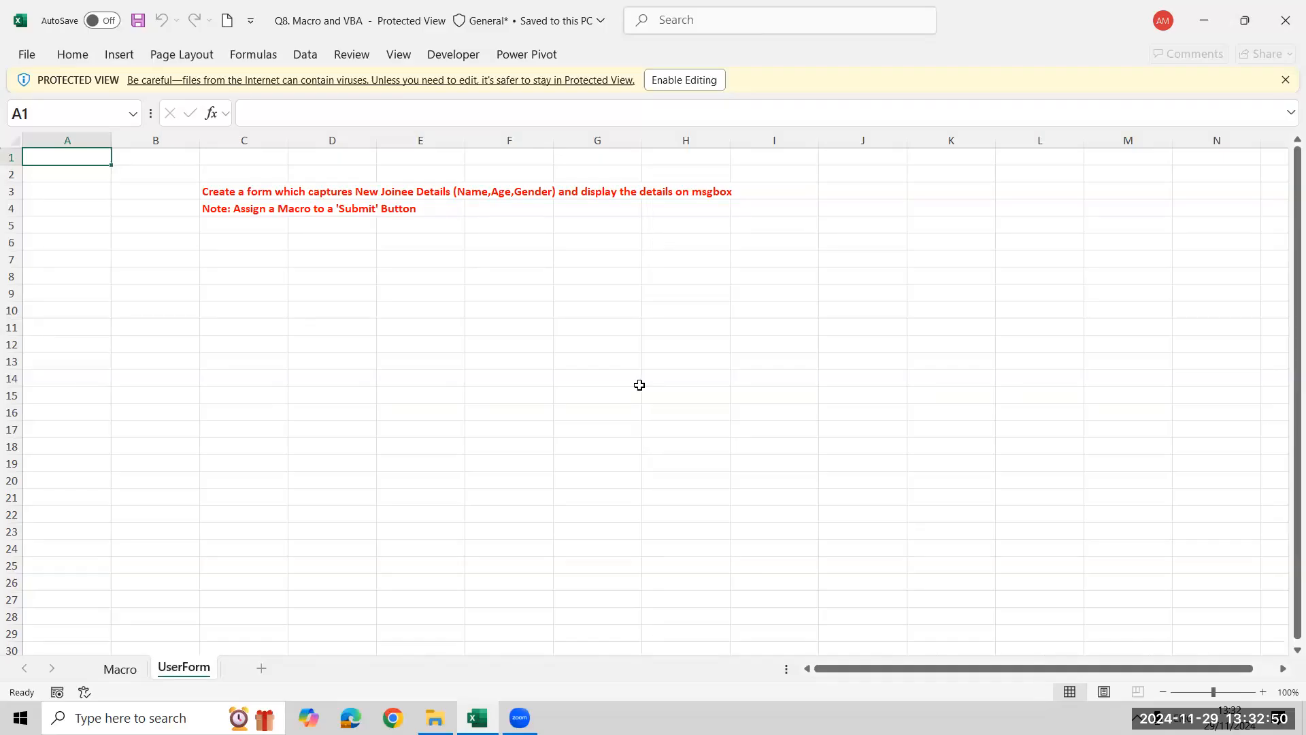
pyautogui.click(1285, 21)
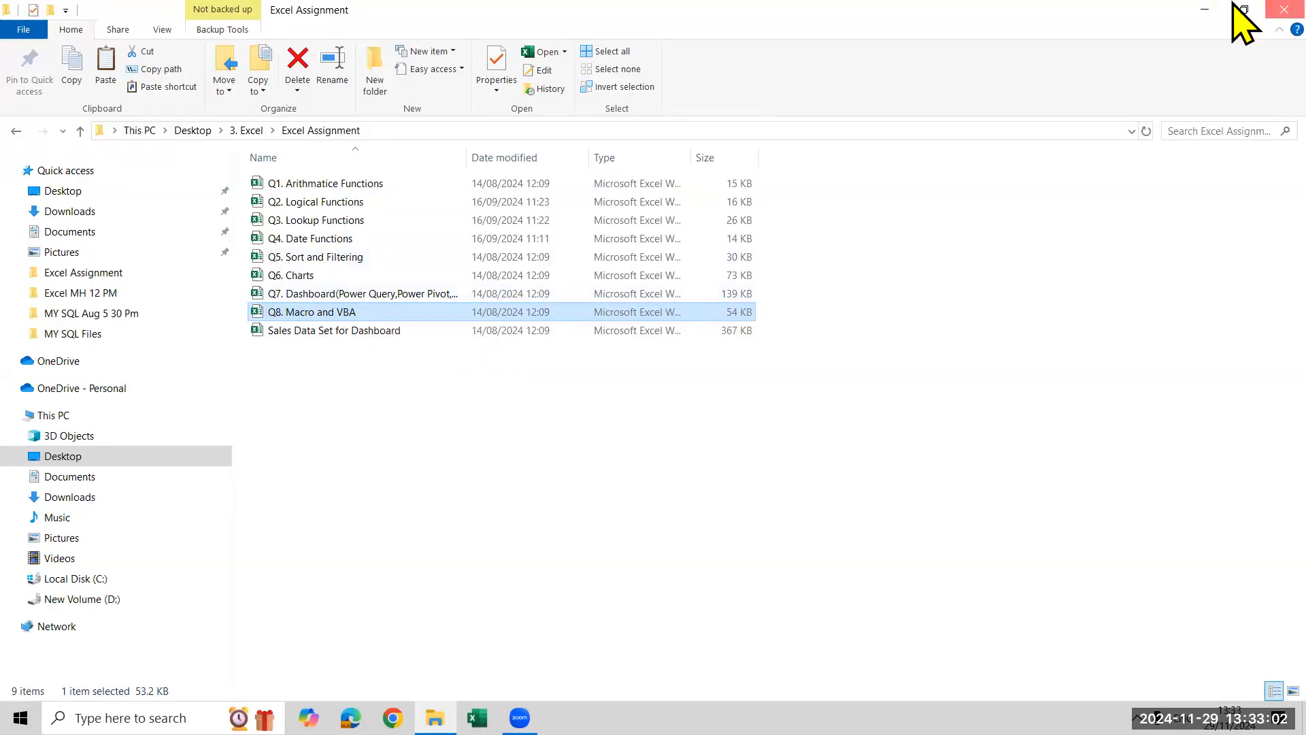
# Show the desktop, examine the Date Functions screenshot's age calculation columns enlarged in the image viewer, and close the image
pyautogui.press('super+d')
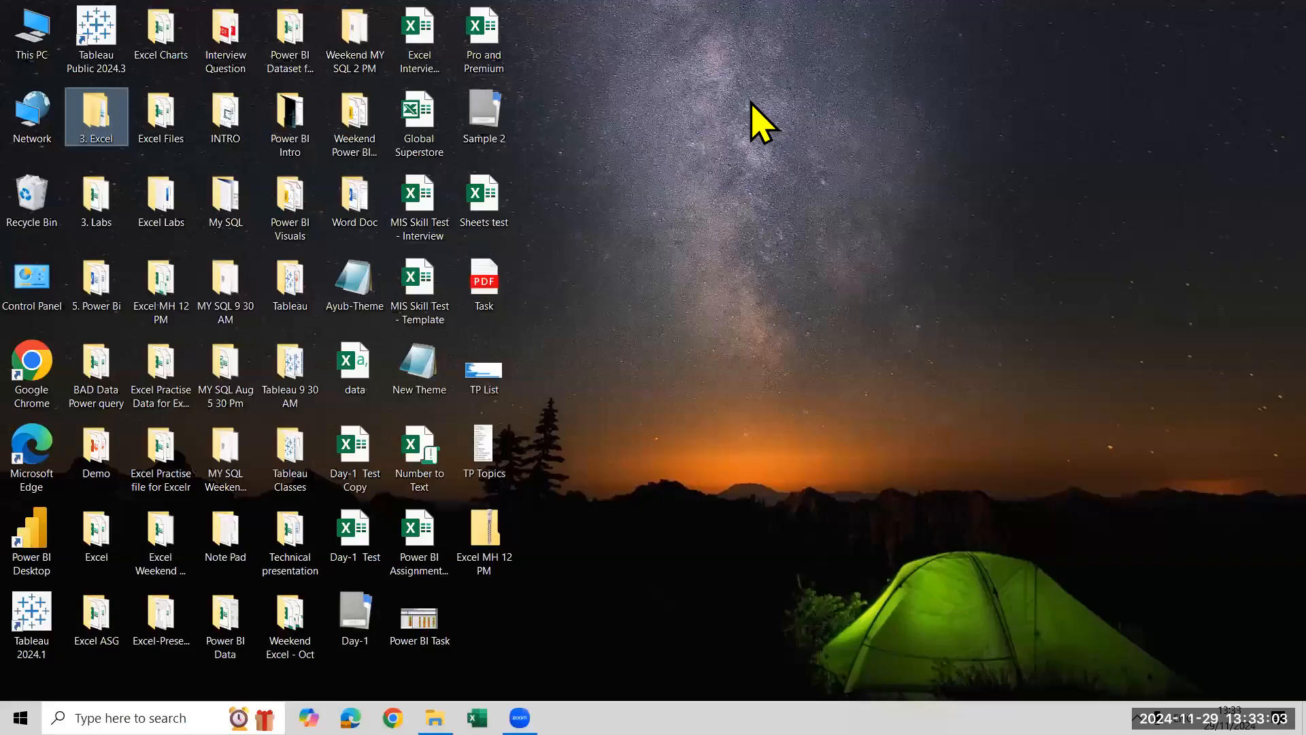
pyautogui.click(789, 307)
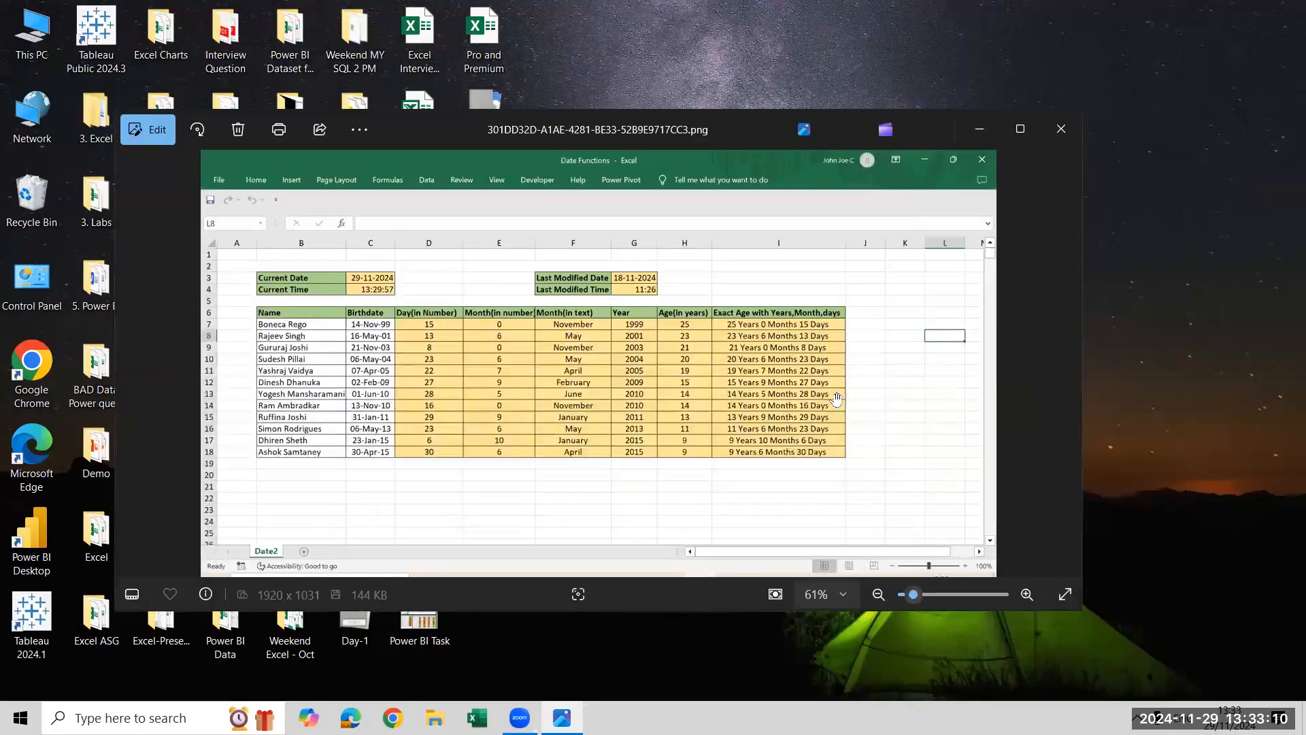
pyautogui.scroll(4, 646, 408)
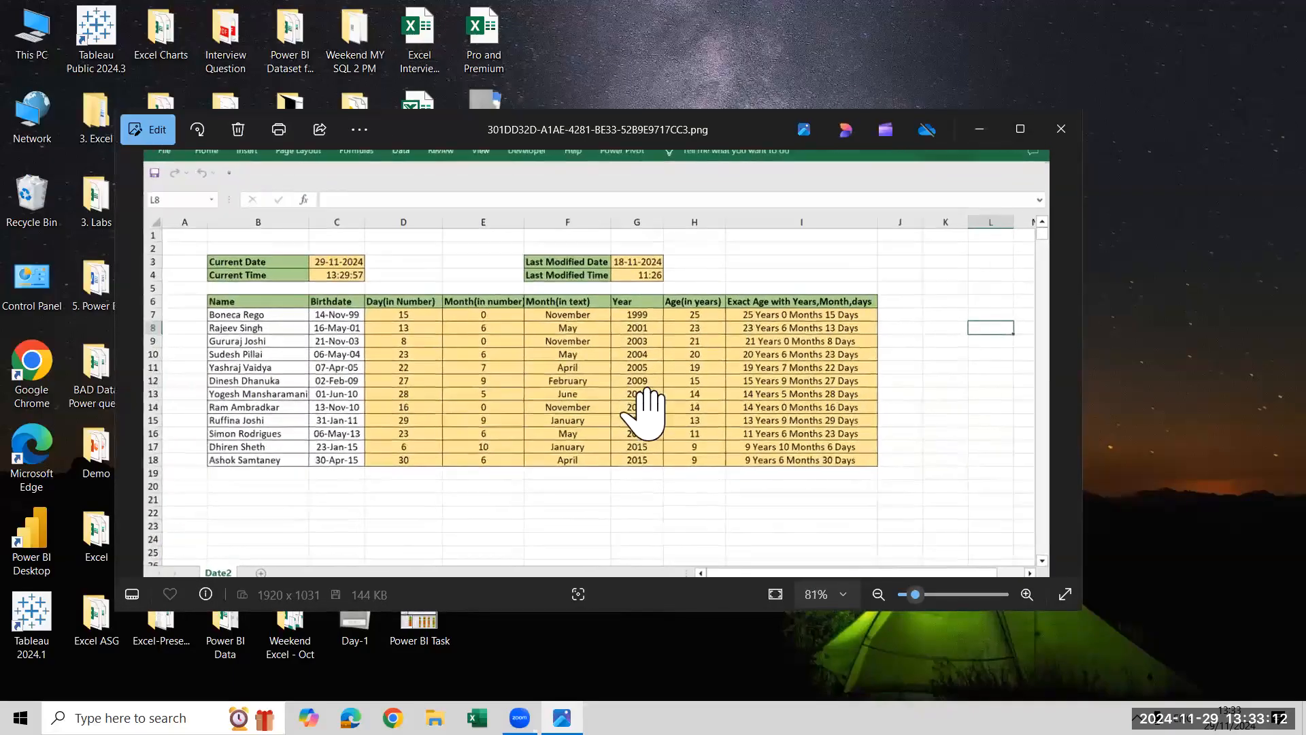
pyautogui.moveTo(943, 274); pyautogui.dragTo(1049, 310)
pyautogui.scroll(-4, 1049, 309)
pyautogui.click(1061, 129)
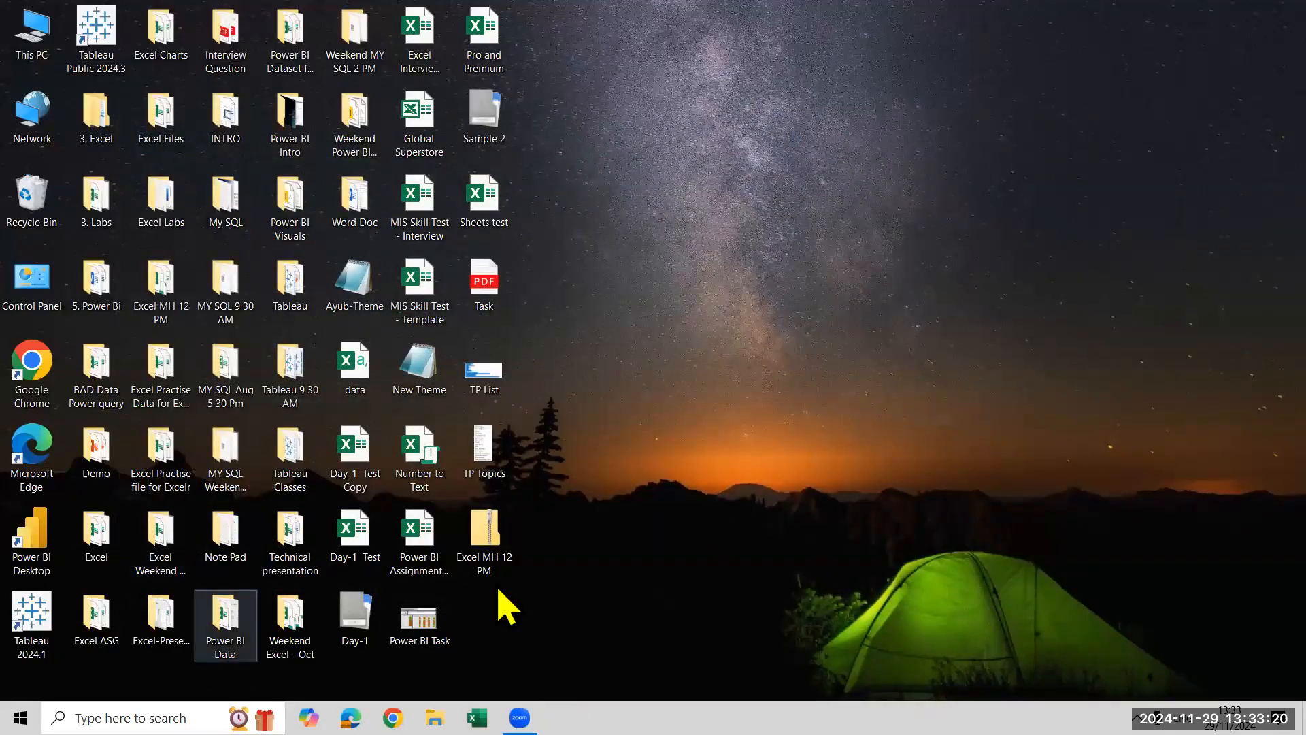
# Open the MIS Skill Test - Interview workbook from the desktop, view its Q1 sheet, and close it
pyautogui.doubleClick(431, 216)
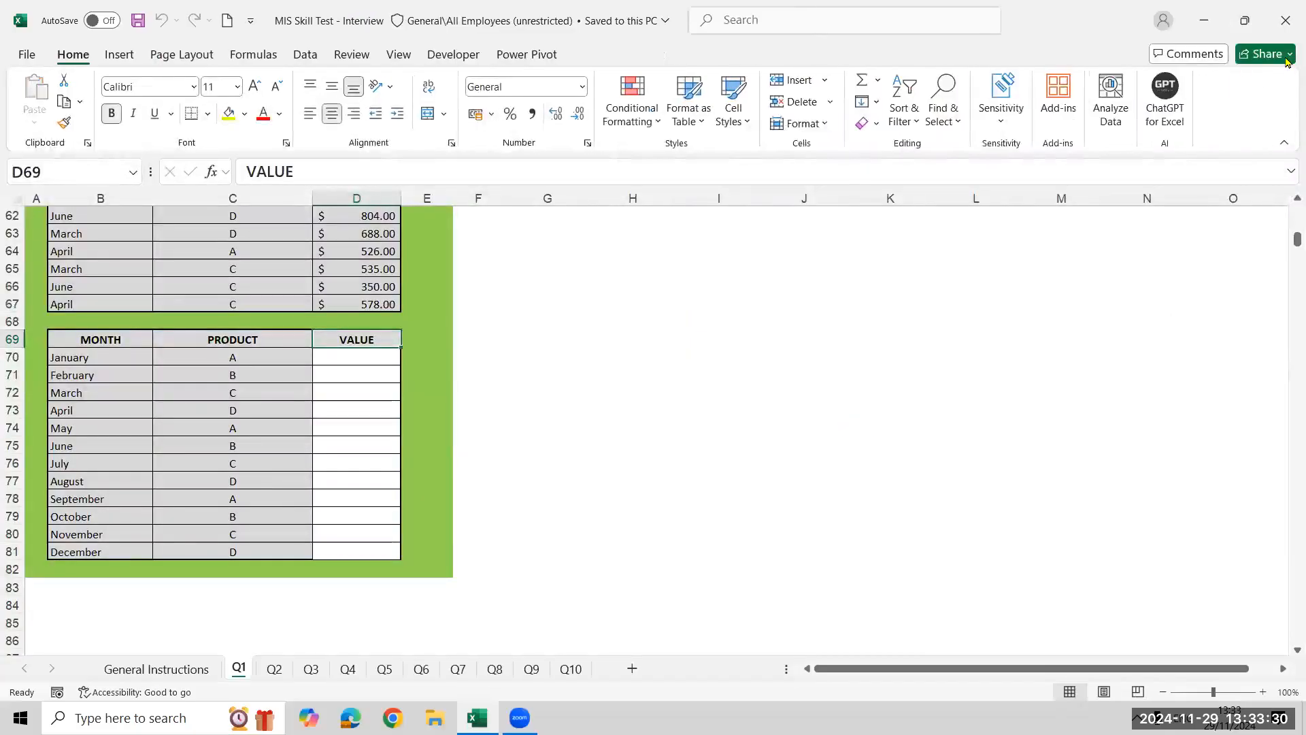
pyautogui.click(1286, 31)
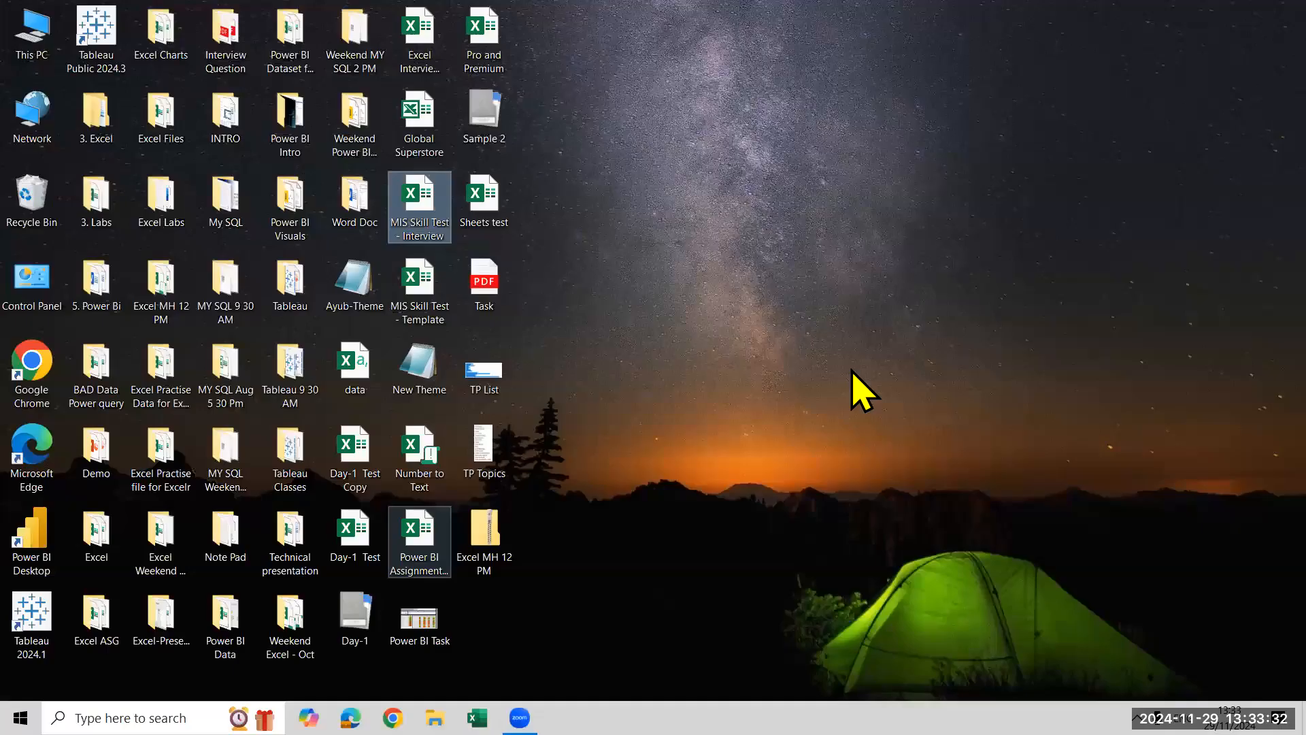